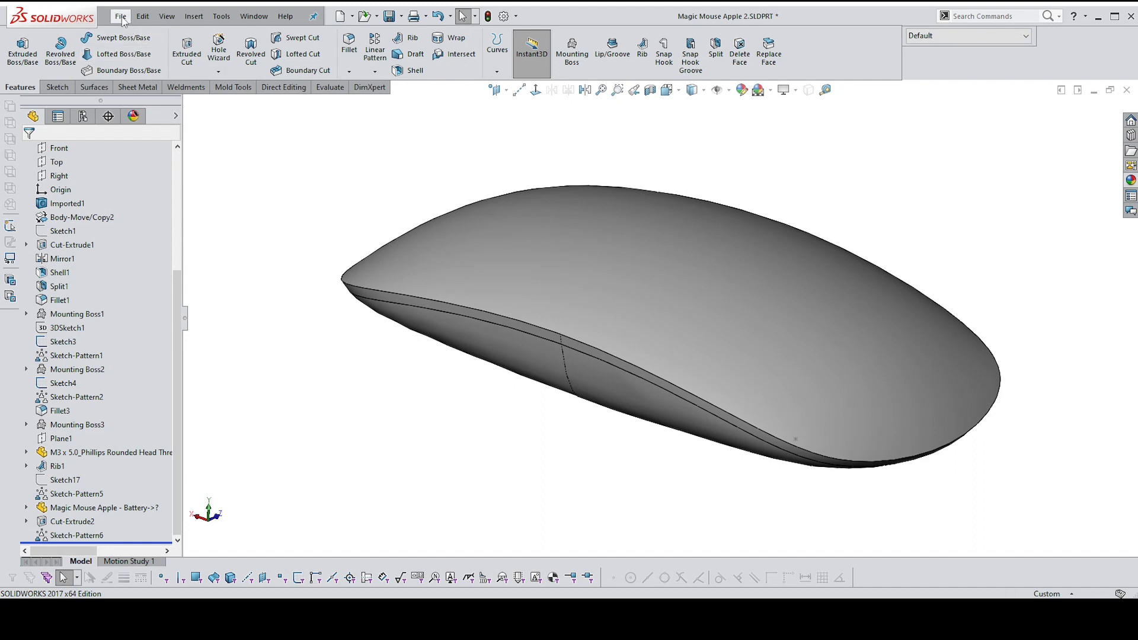
# Close the Magic Mouse Apple 2.SLDPRT part, saving all modified documents
pyautogui.scroll(2, 172, 220)
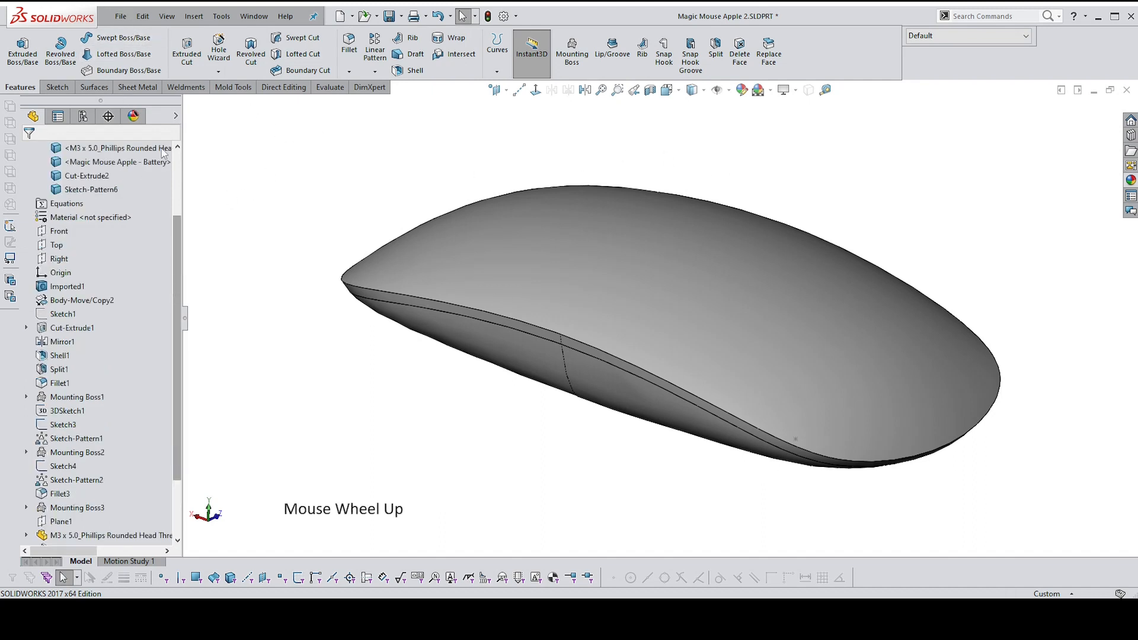
pyautogui.click(122, 18)
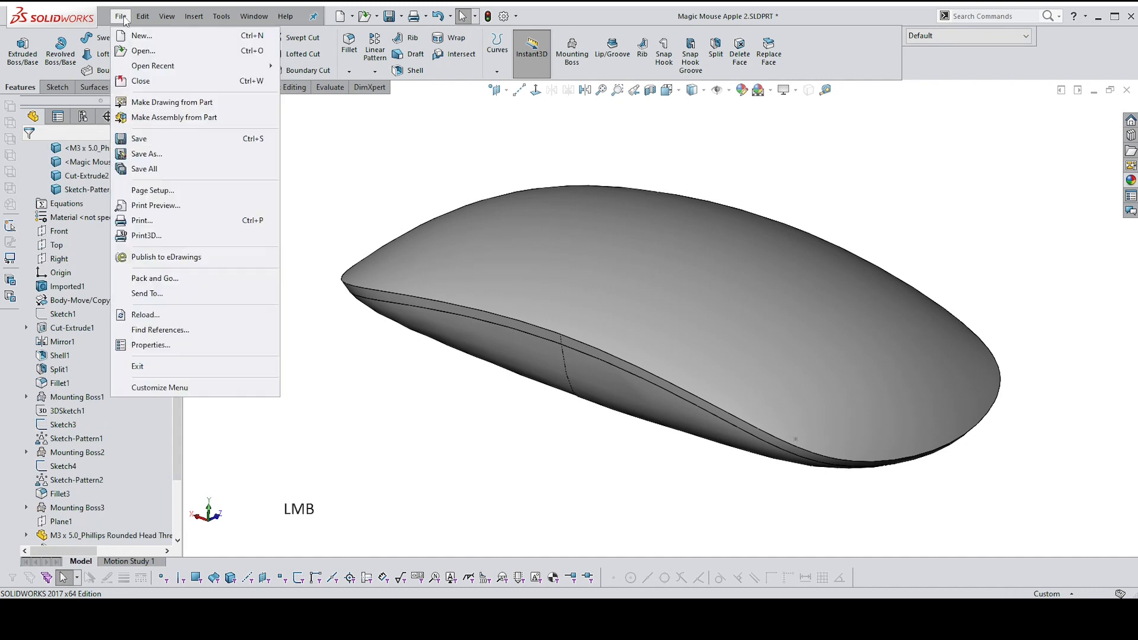
pyautogui.click(137, 81)
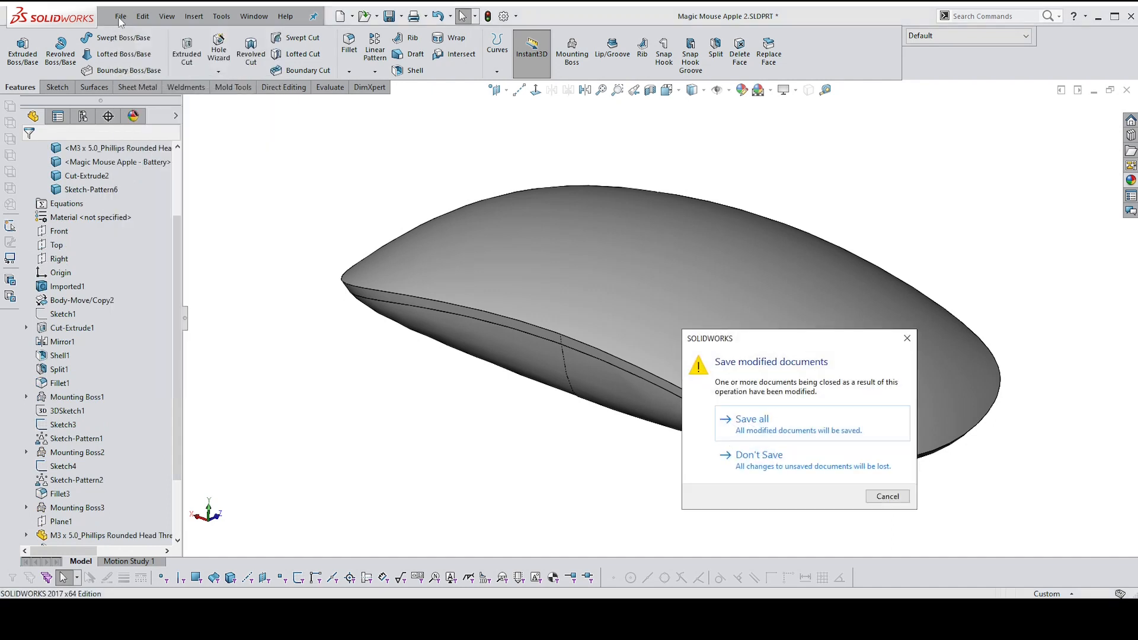
pyautogui.click(755, 421)
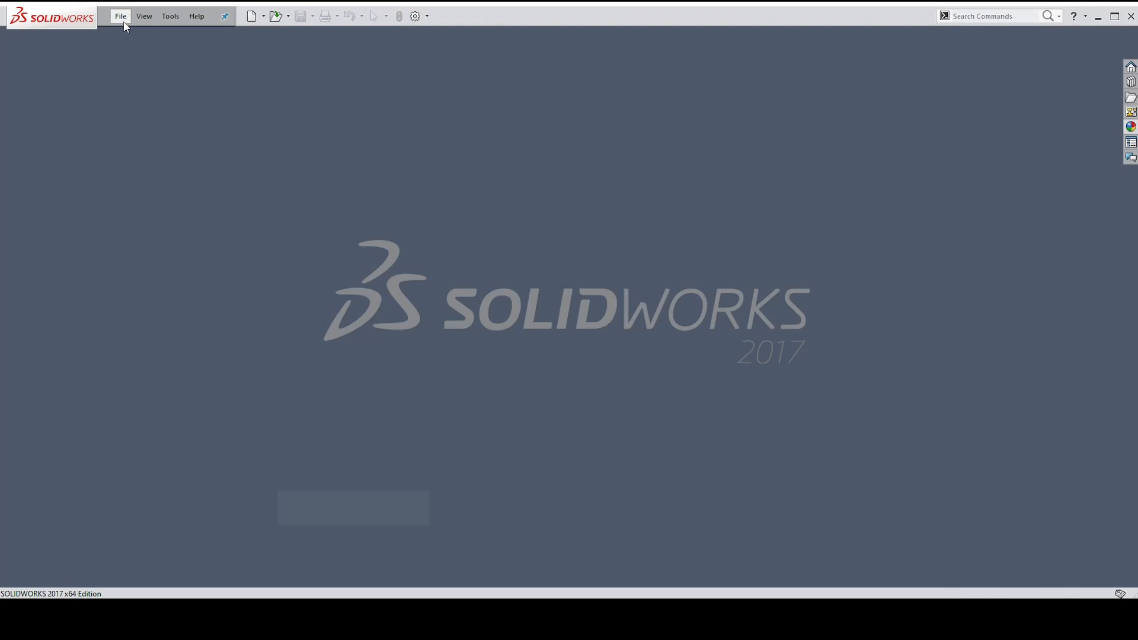
# Open Magic Mouse Apple.stp from the Mouse project's stp folder, accepting the default Part template for the import
pyautogui.click(124, 20)
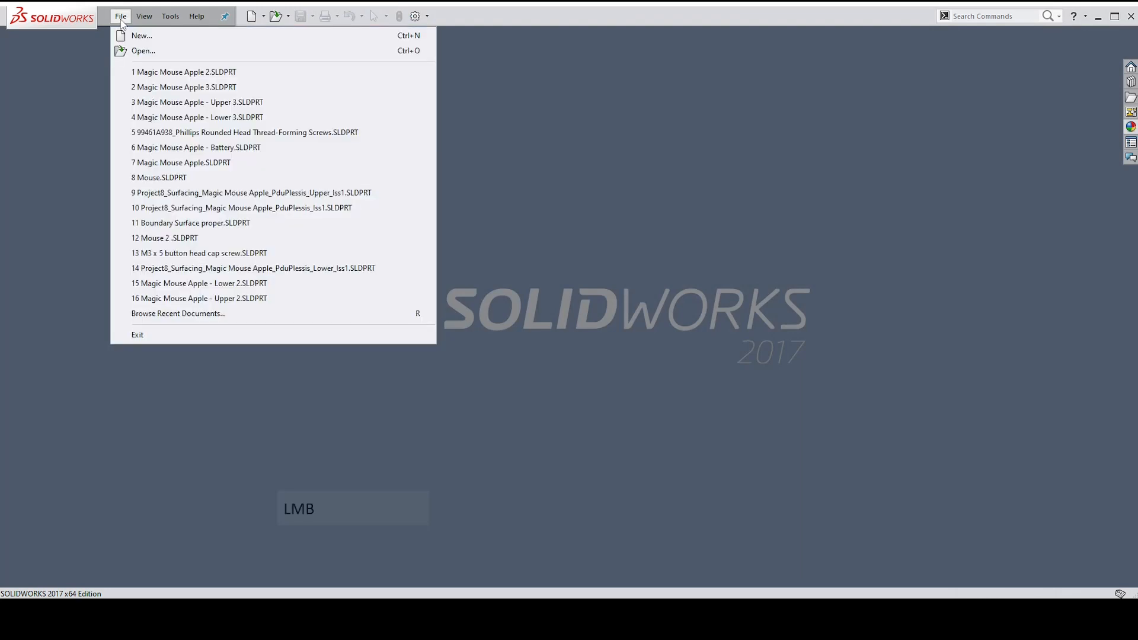
pyautogui.click(142, 50)
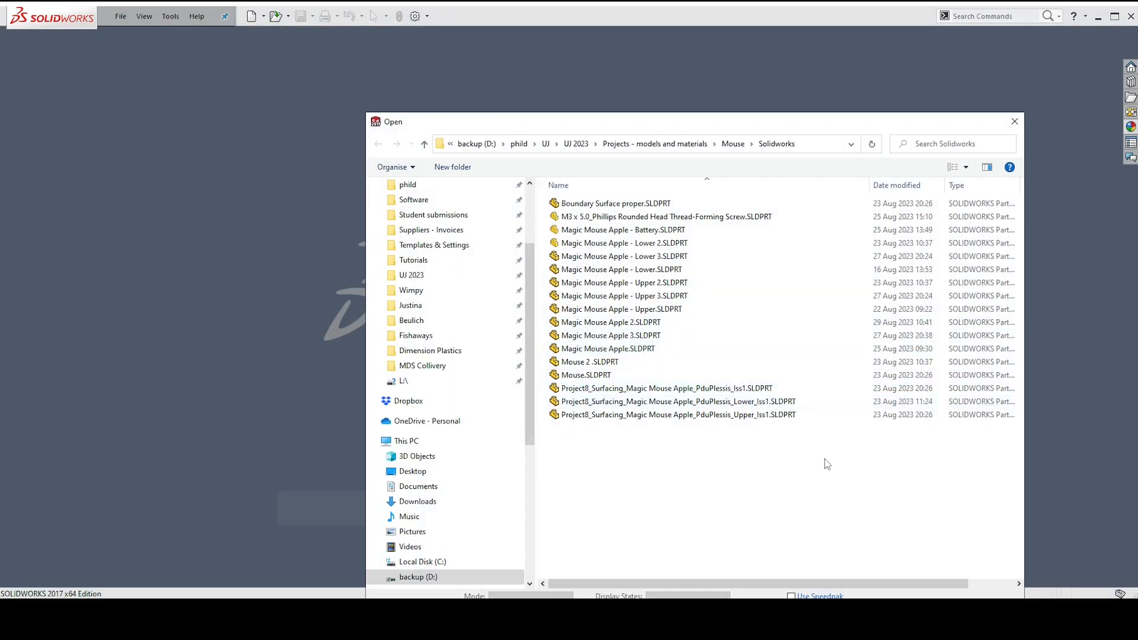
pyautogui.click(734, 144)
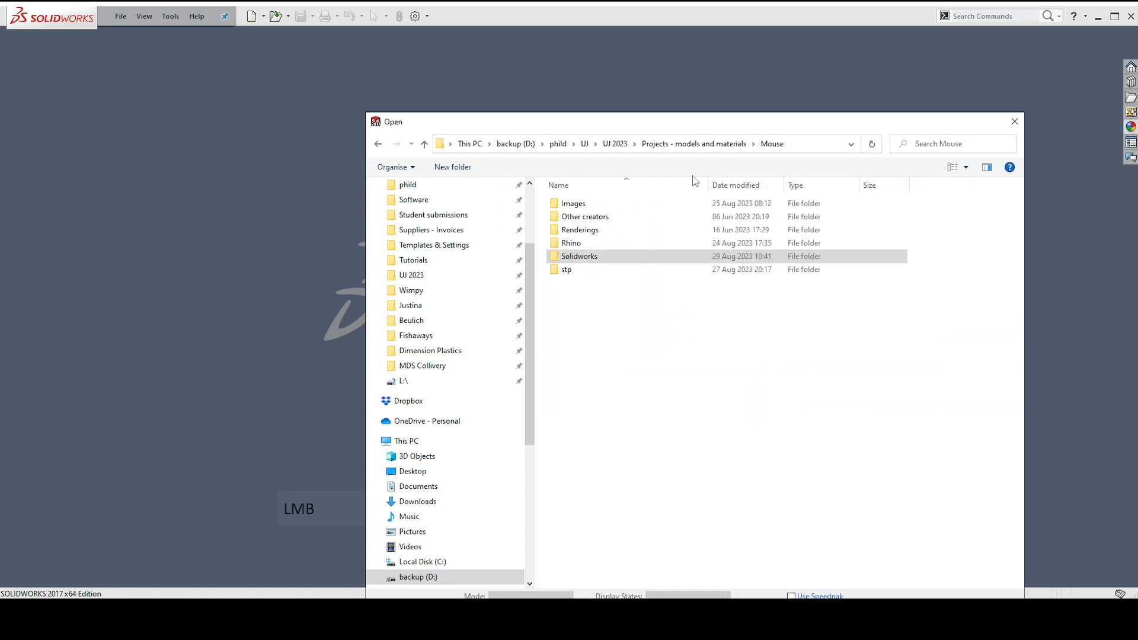
pyautogui.click(567, 275)
pyautogui.doubleClick(567, 274)
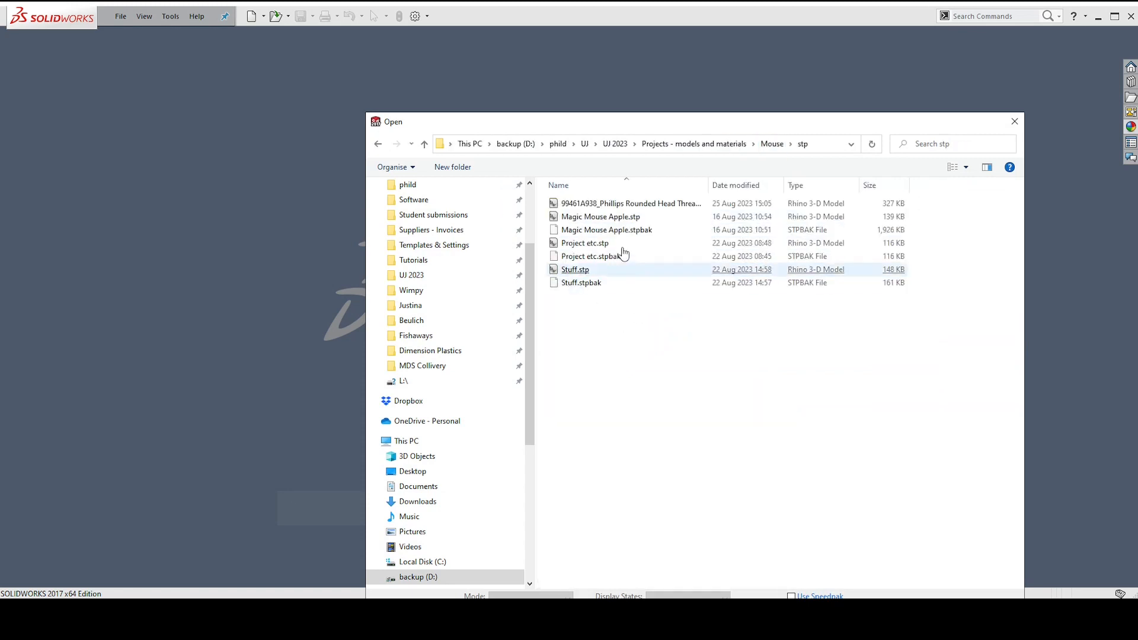
pyautogui.doubleClick(600, 217)
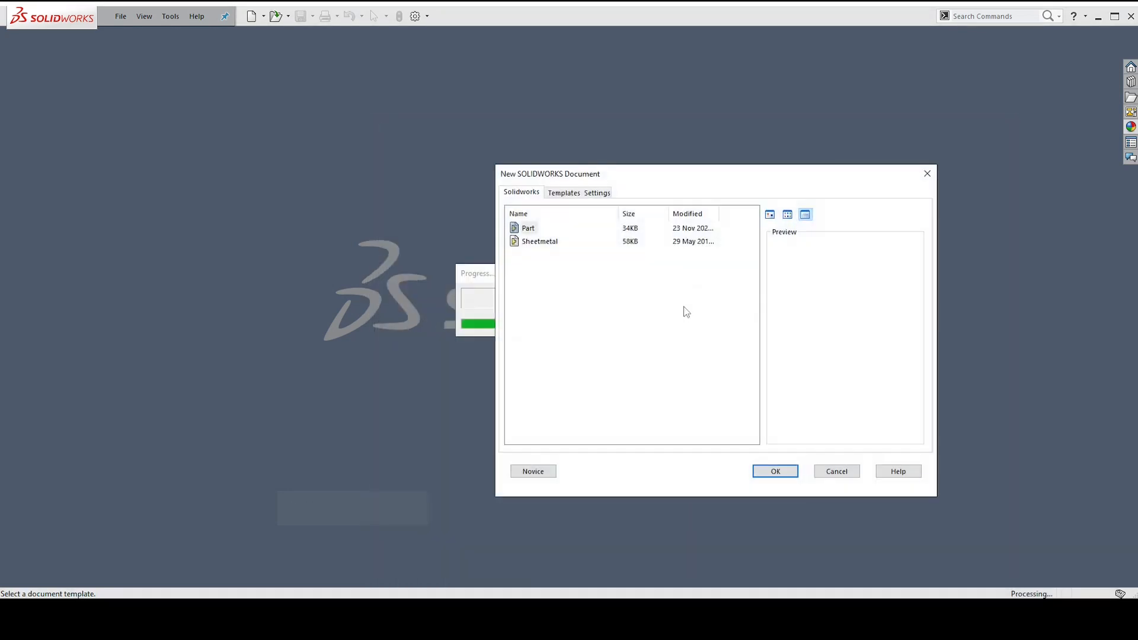
pyautogui.click(774, 471)
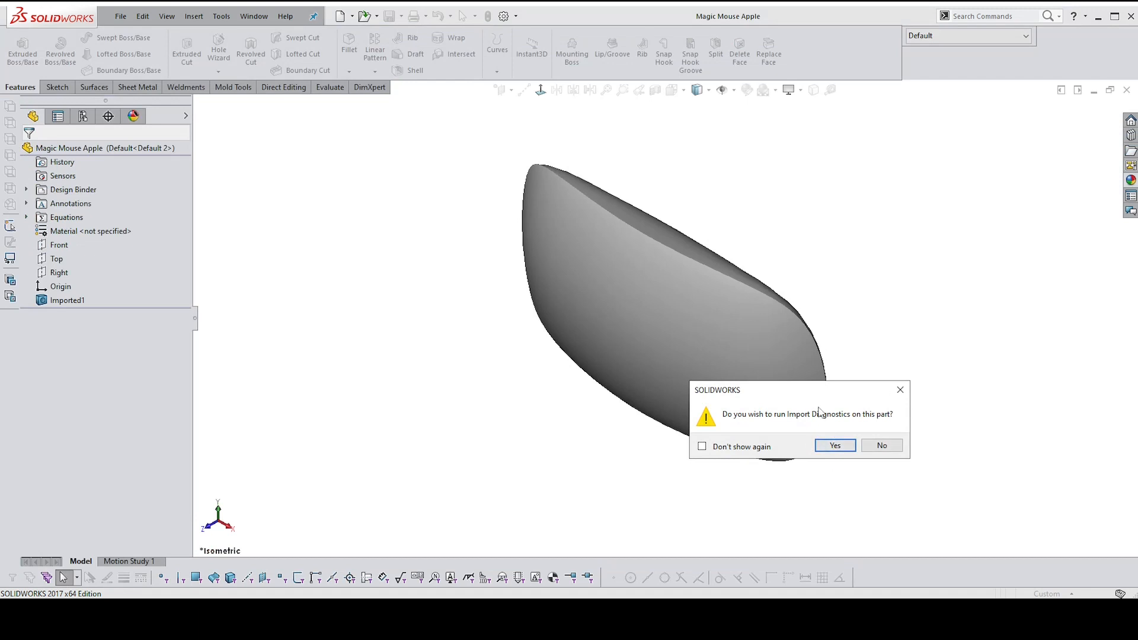
# Run Import Diagnostics on the imported mouse body and accept the check
pyautogui.click(835, 446)
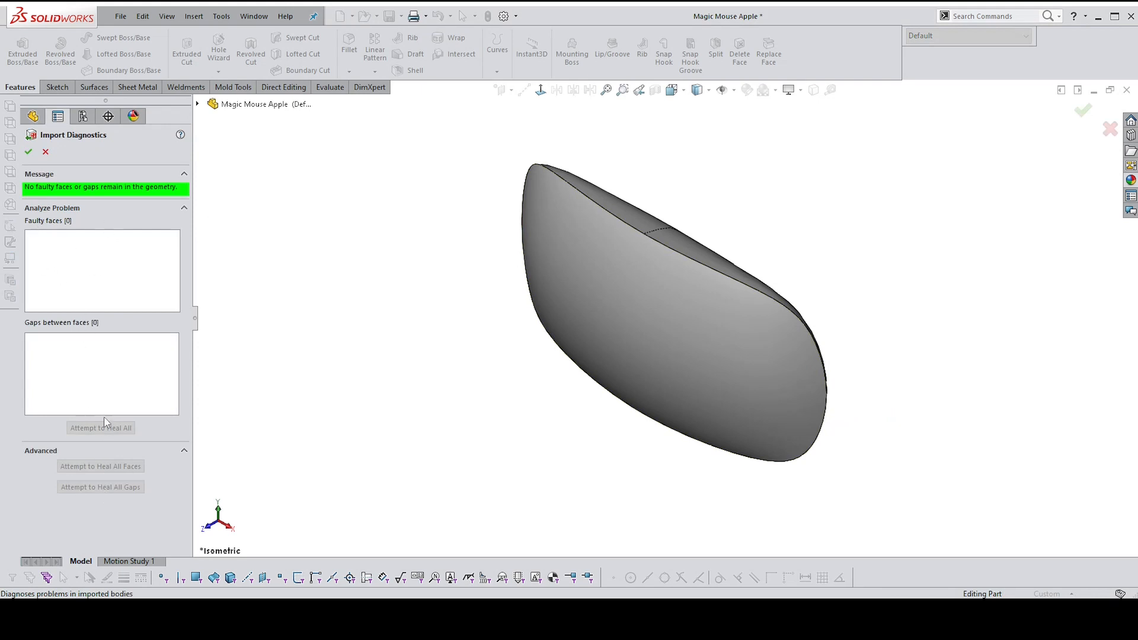
pyautogui.press('ctrl')
pyautogui.press('ctrl')
pyautogui.click(28, 151)
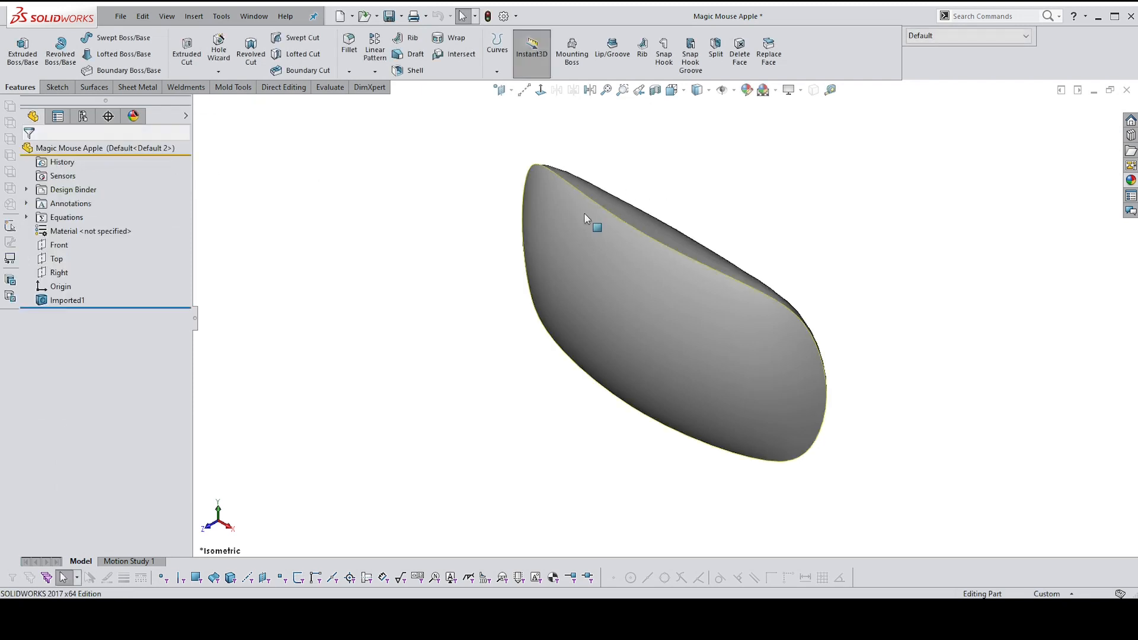
# Check the imported body's orientation by viewing it normal to the Front and Right planes
pyautogui.click(59, 245)
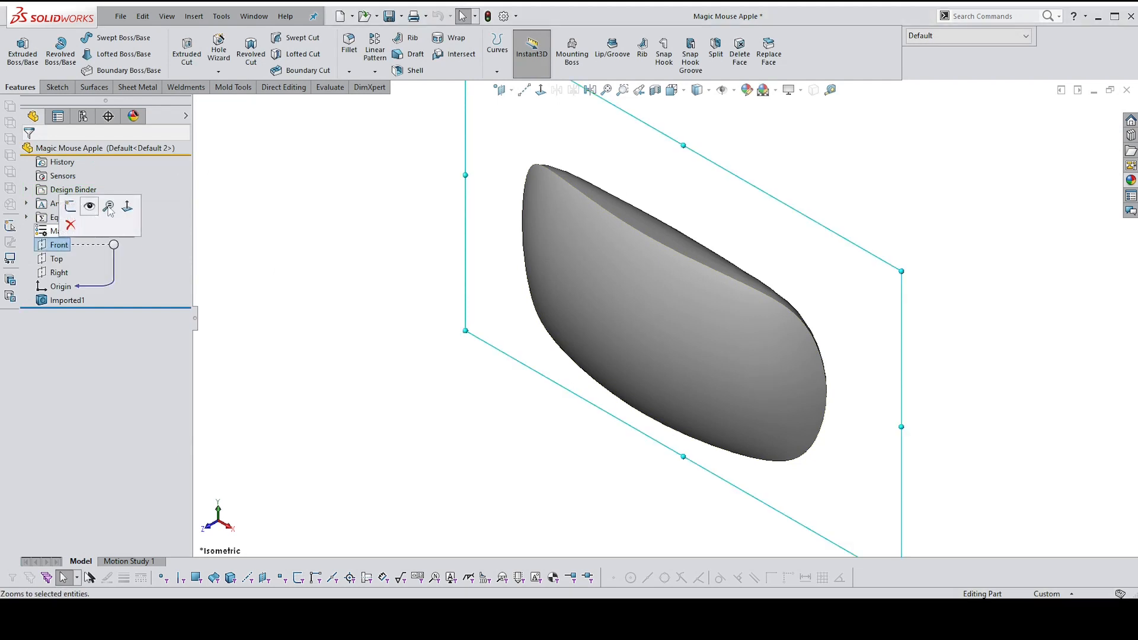
pyautogui.click(126, 206)
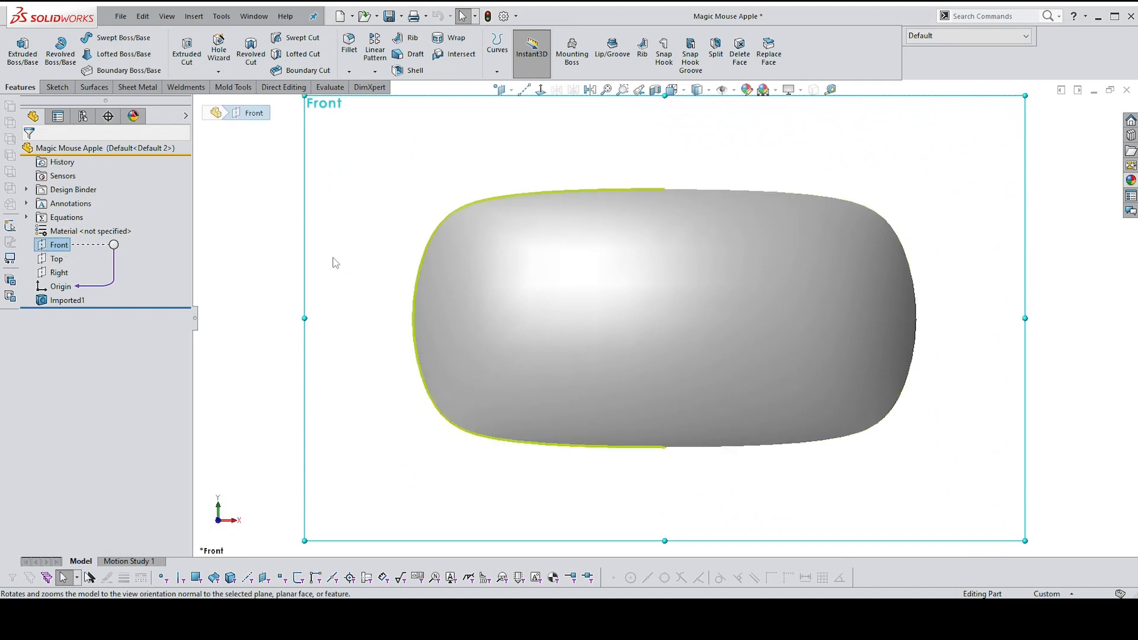
pyautogui.click(59, 272)
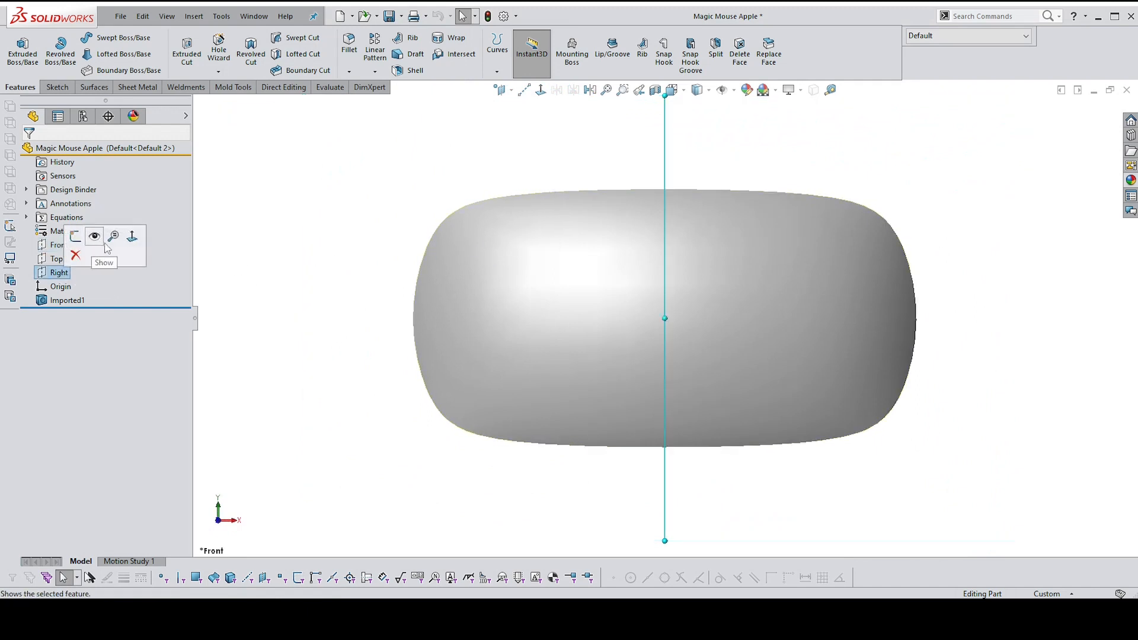
pyautogui.click(133, 237)
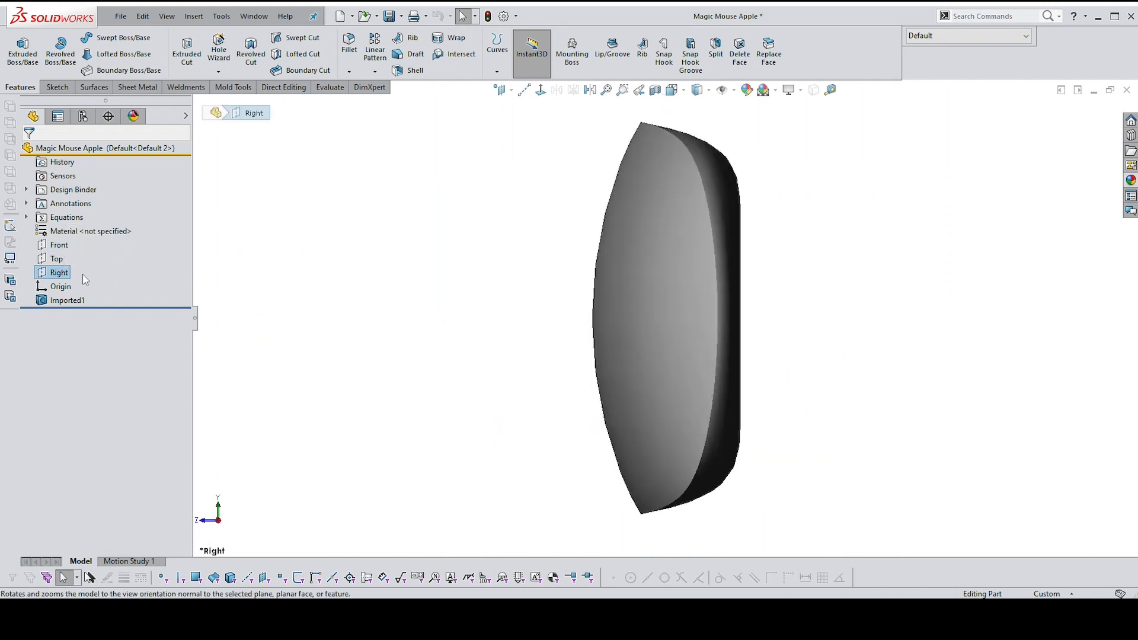
pyautogui.scroll(-2, 693, 214)
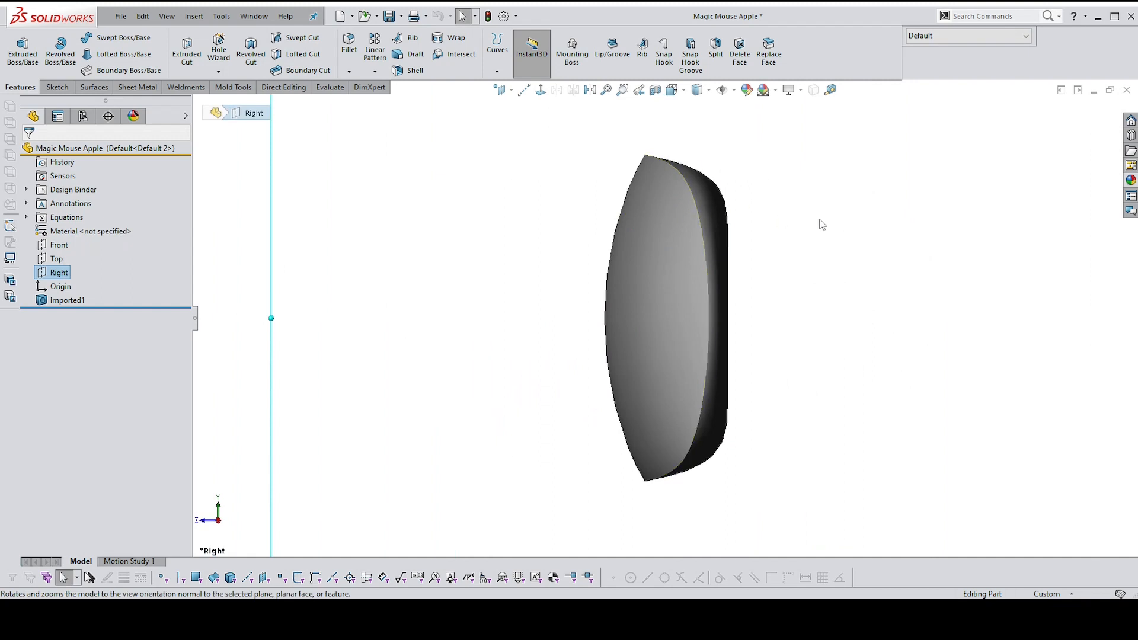
# Start Move/Copy Bodies through a command search for "move" and select the imported mouse body
pyautogui.click(987, 14)
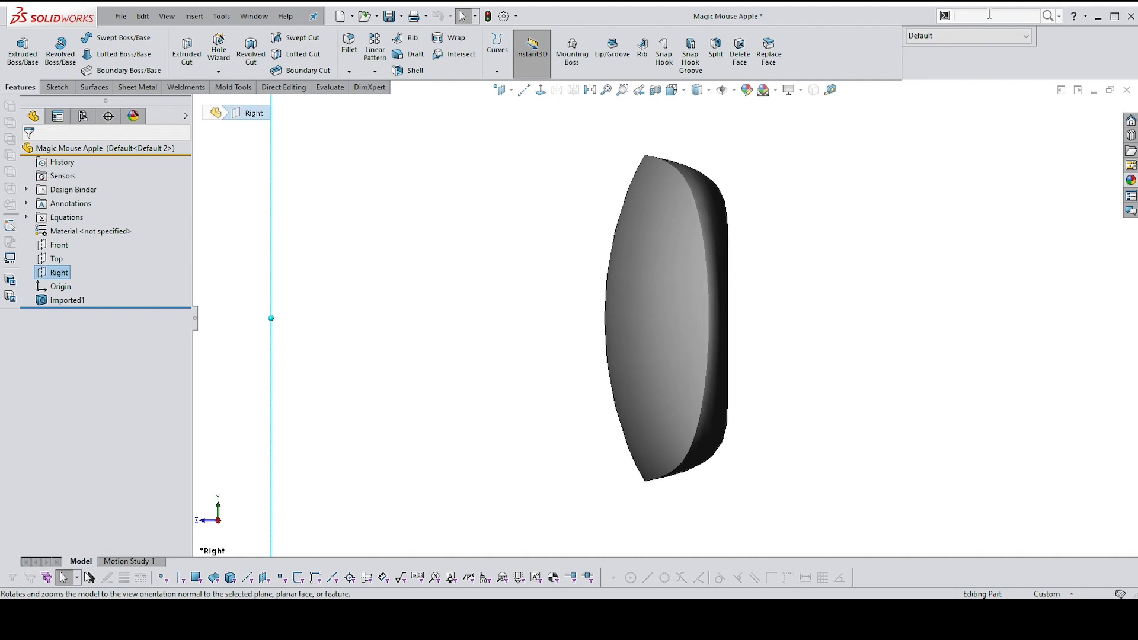
pyautogui.write('move')
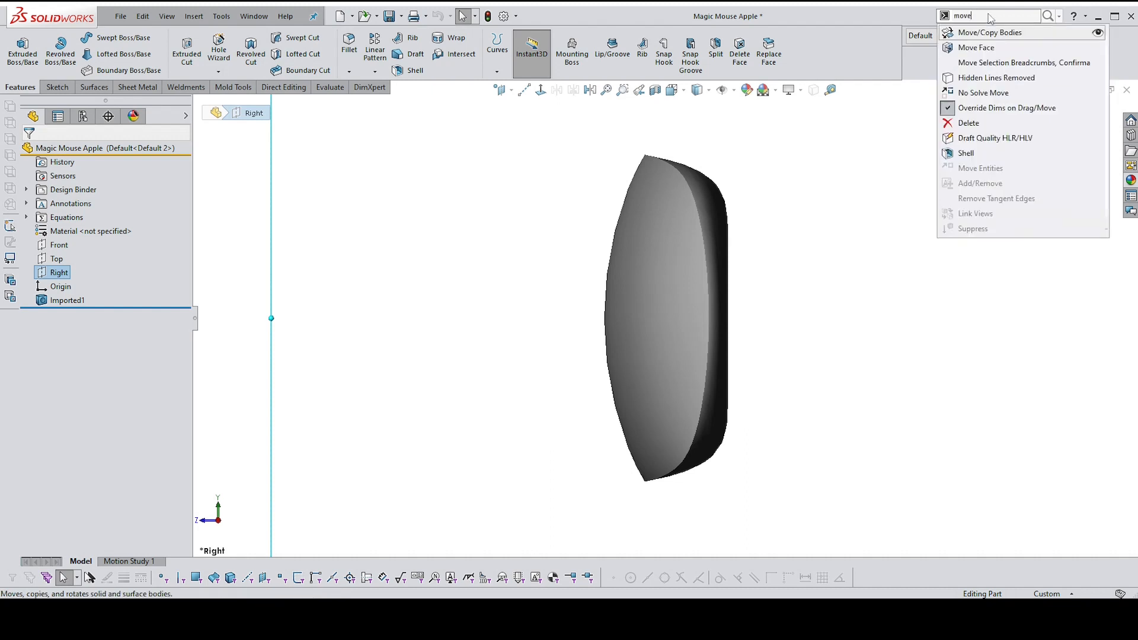
pyautogui.click(990, 32)
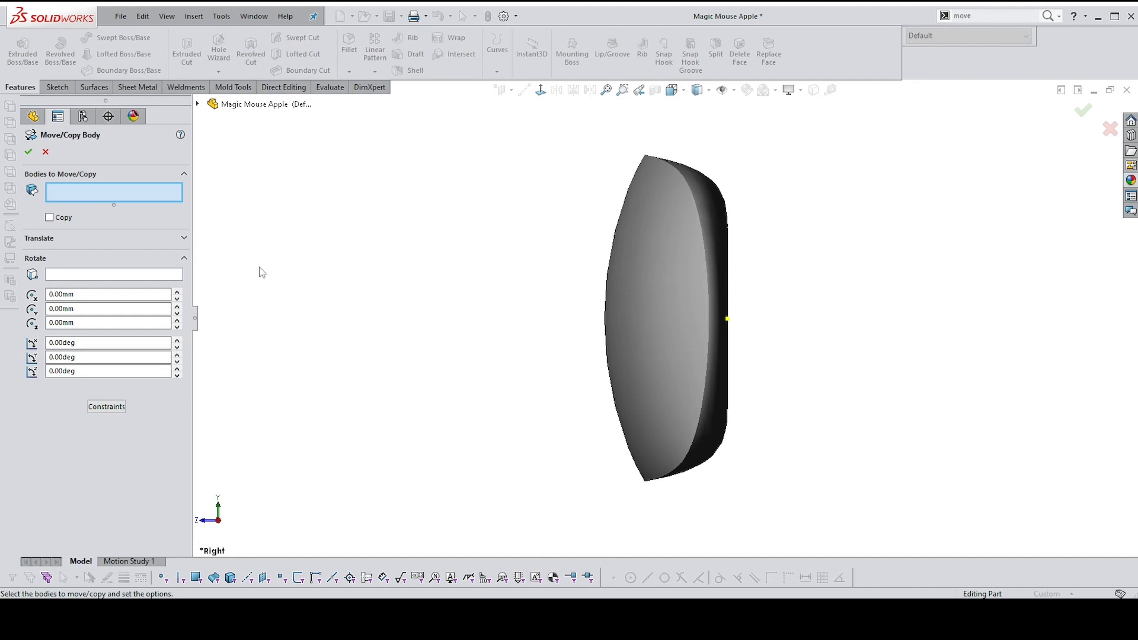
pyautogui.click(652, 245)
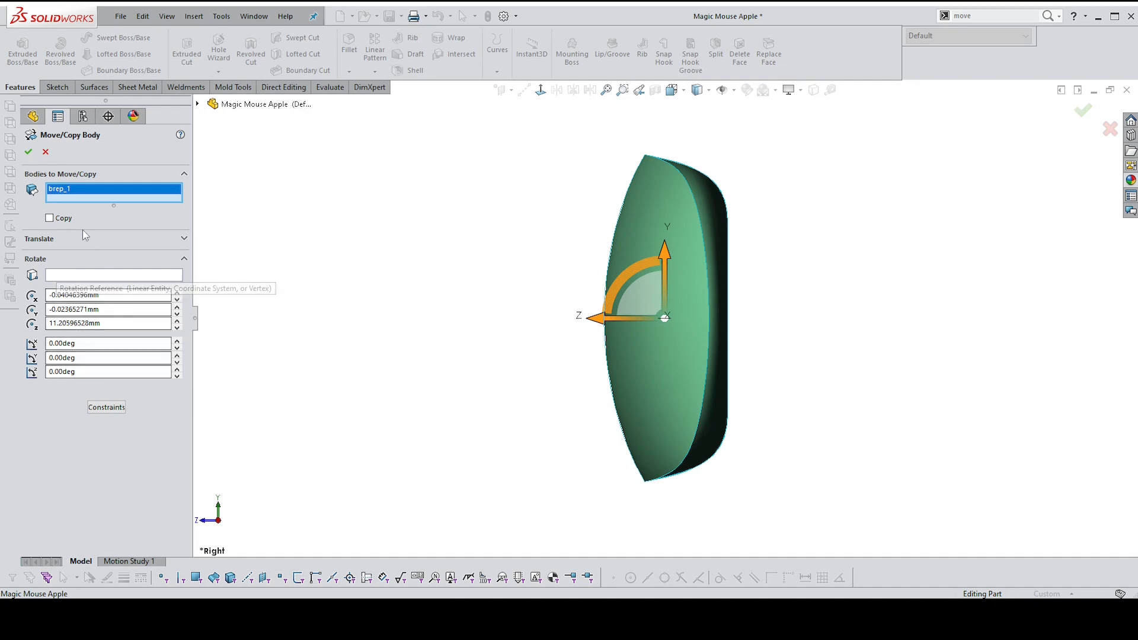
pyautogui.click(106, 407)
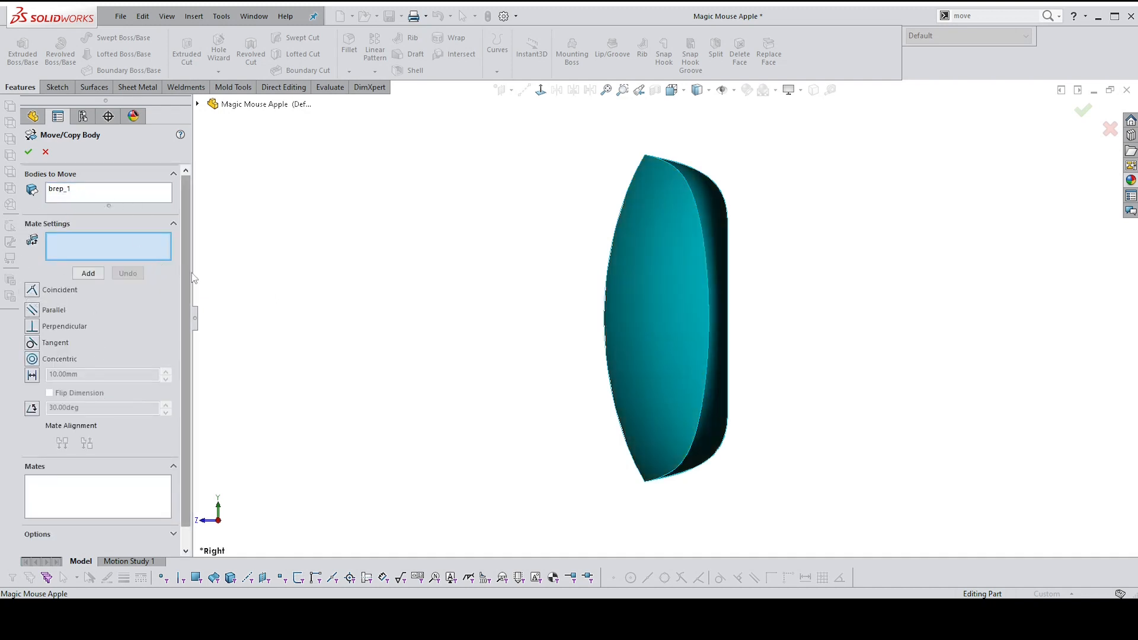
pyautogui.moveTo(187, 309); pyautogui.dragTo(188, 330)
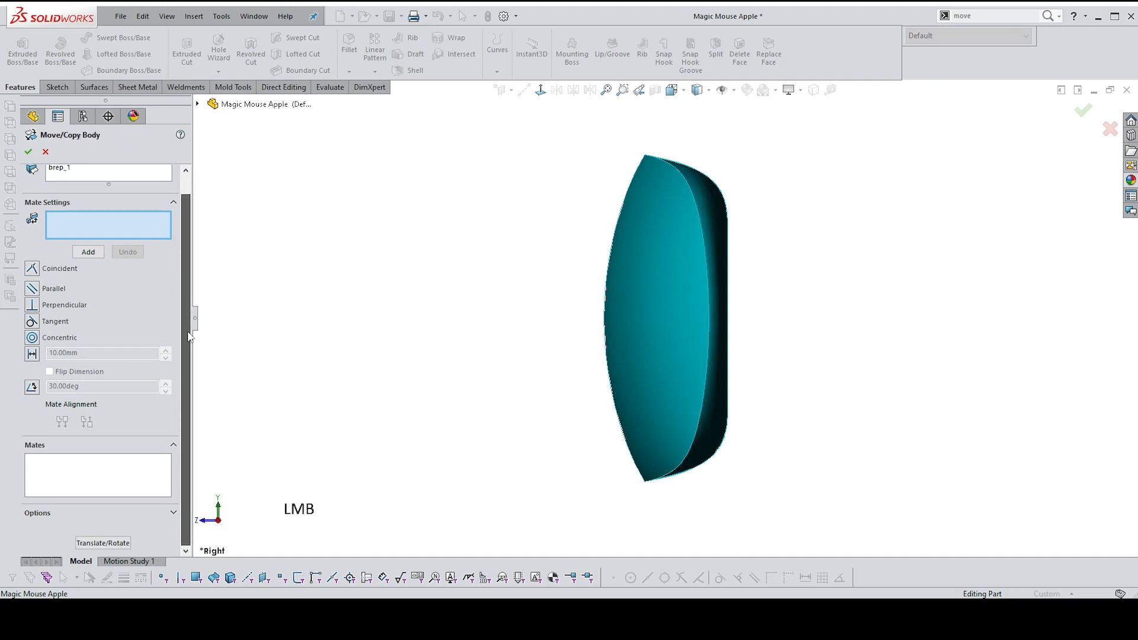
pyautogui.click(102, 543)
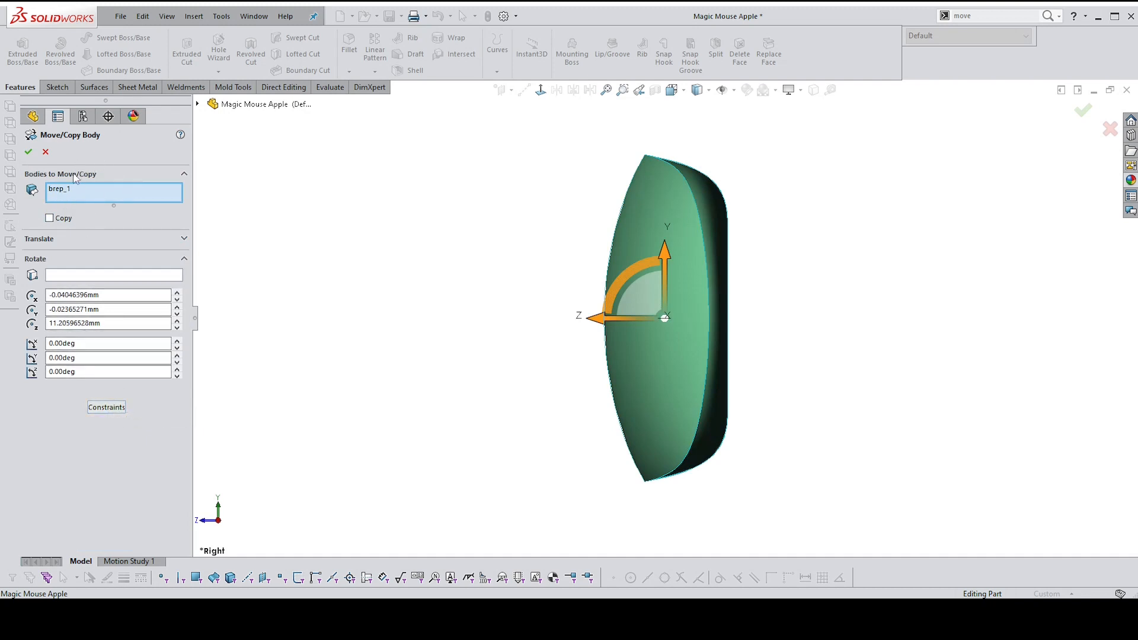
# Rotate the mouse body 270 degrees about the X axis, using the part origin as the rotation reference
pyautogui.click(60, 277)
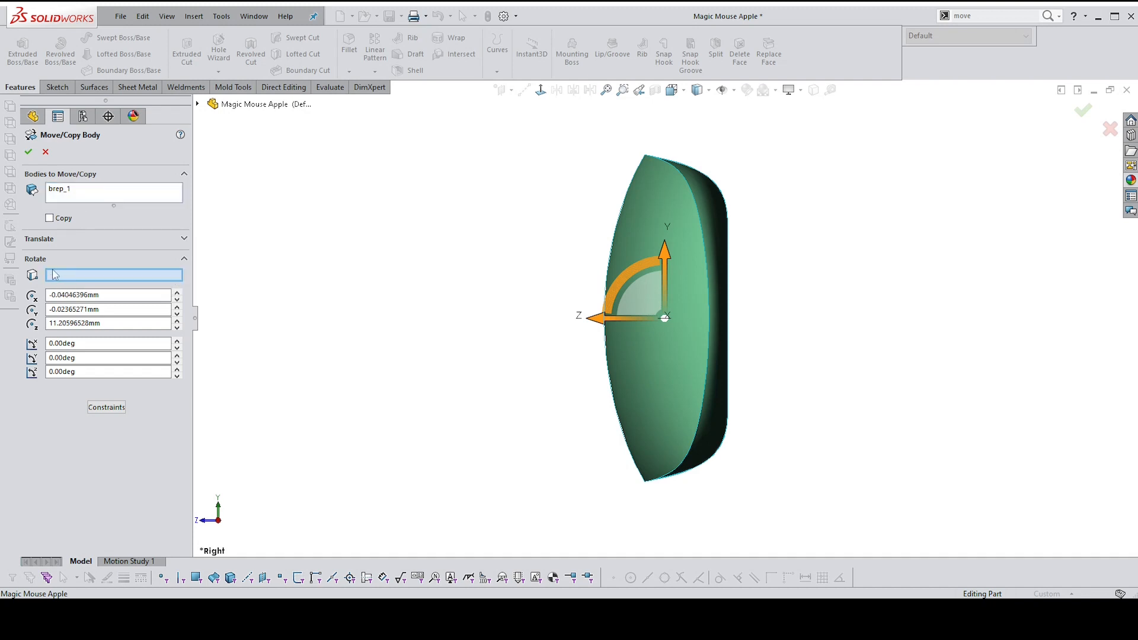
pyautogui.click(198, 104)
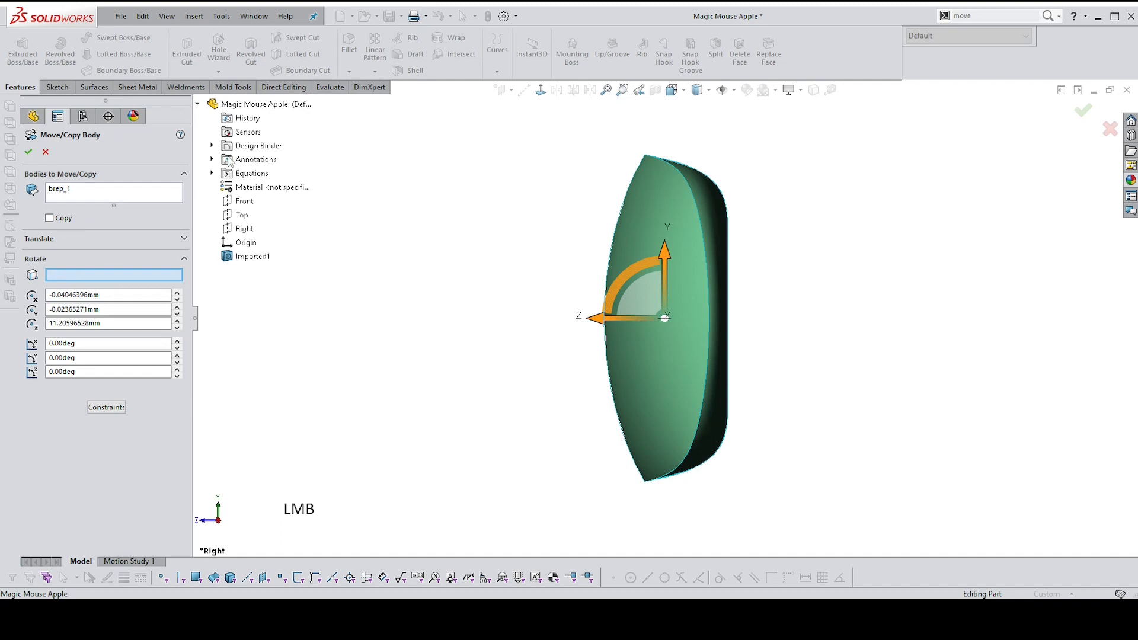
pyautogui.click(245, 243)
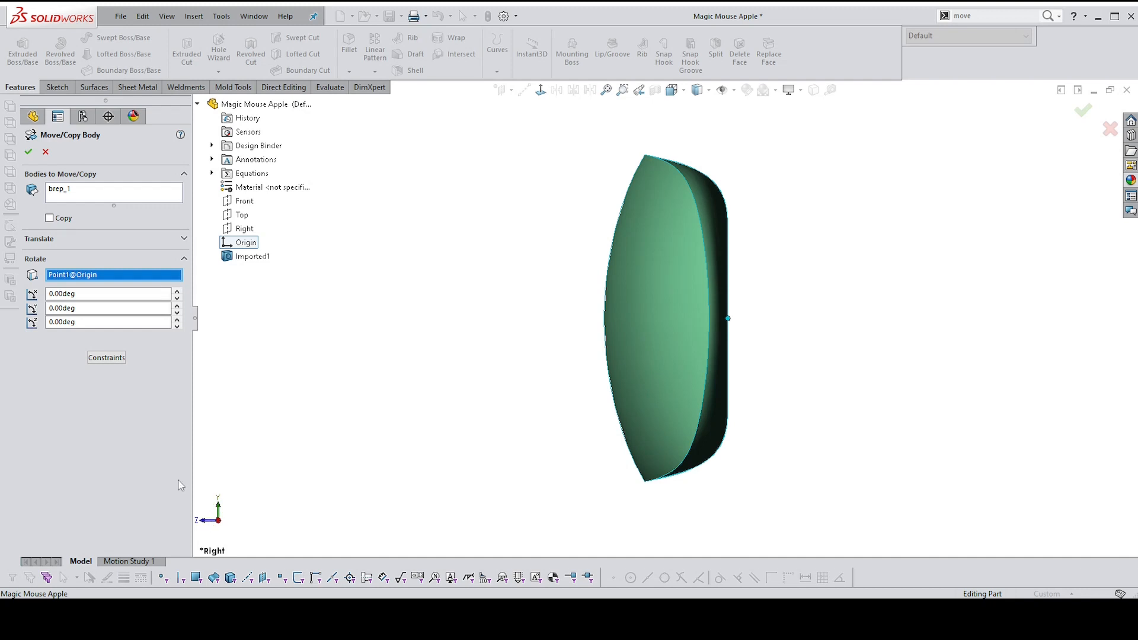
pyautogui.click(50, 293)
pyautogui.write('27')
pyautogui.press('Return')
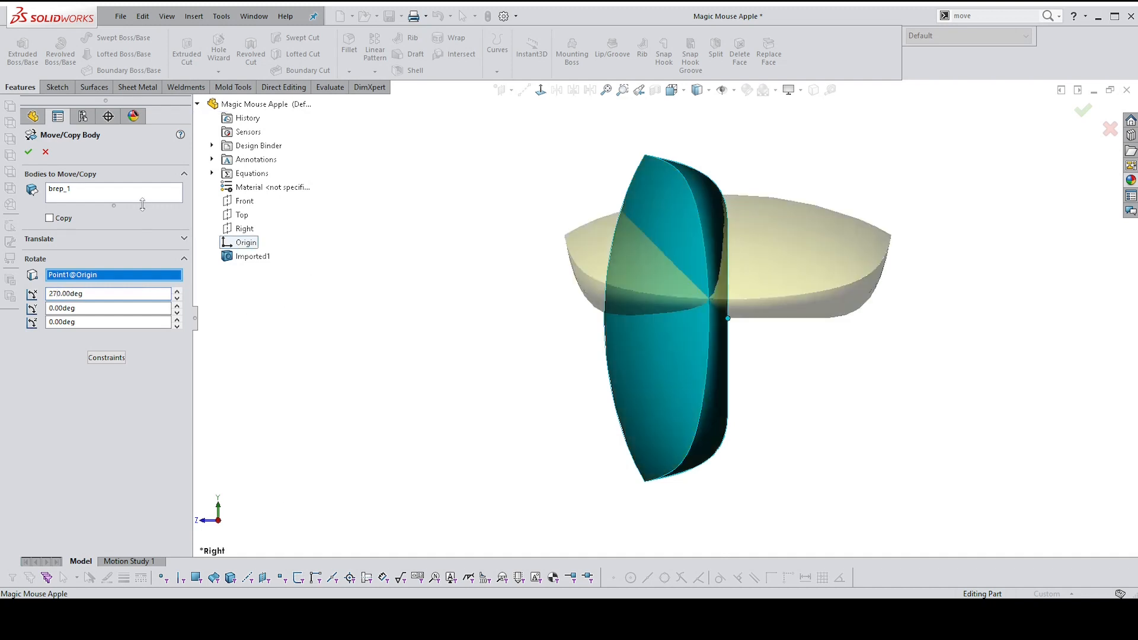
pyautogui.click(28, 152)
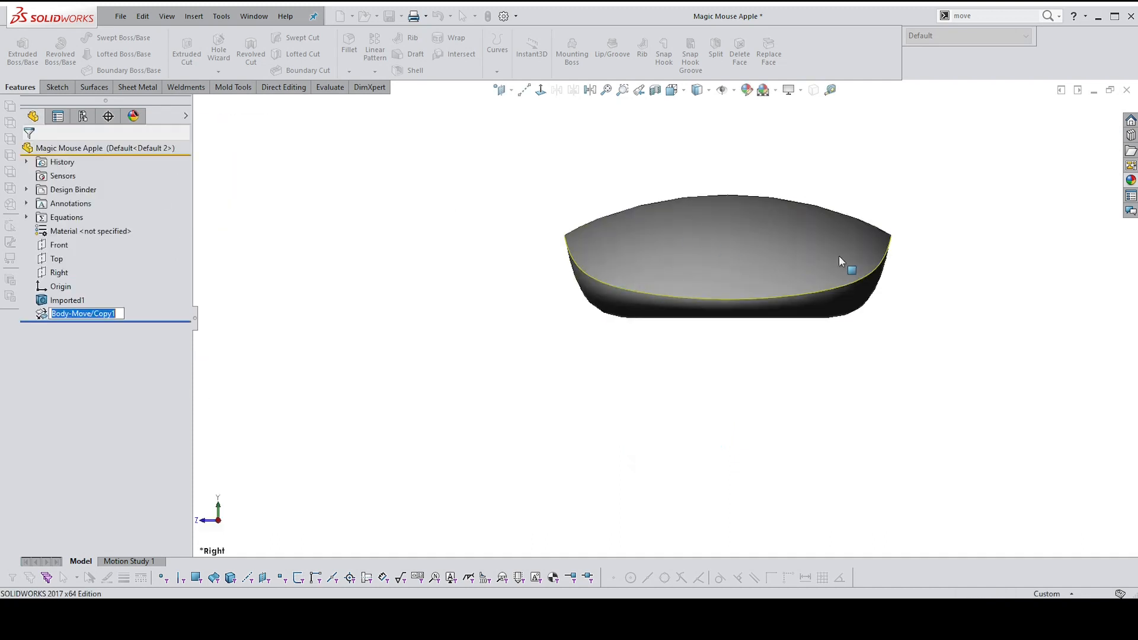
pyautogui.click(943, 218)
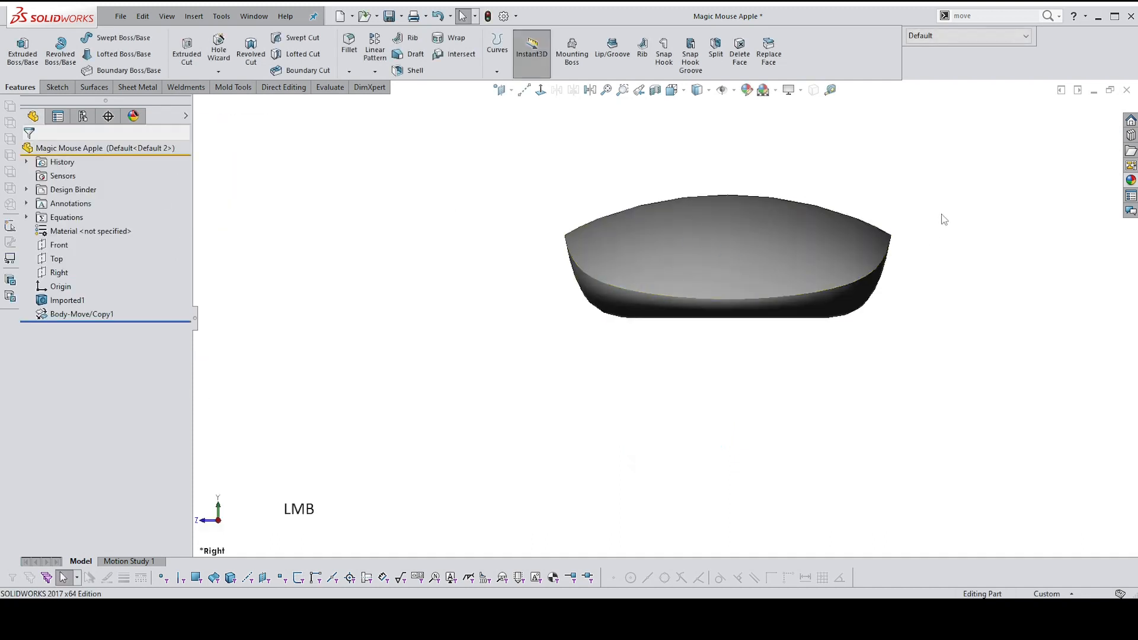
# Examine the rotated body's orientation by viewing it normal to the Front, Top and Right planes
pyautogui.click(66, 249)
pyautogui.click(130, 210)
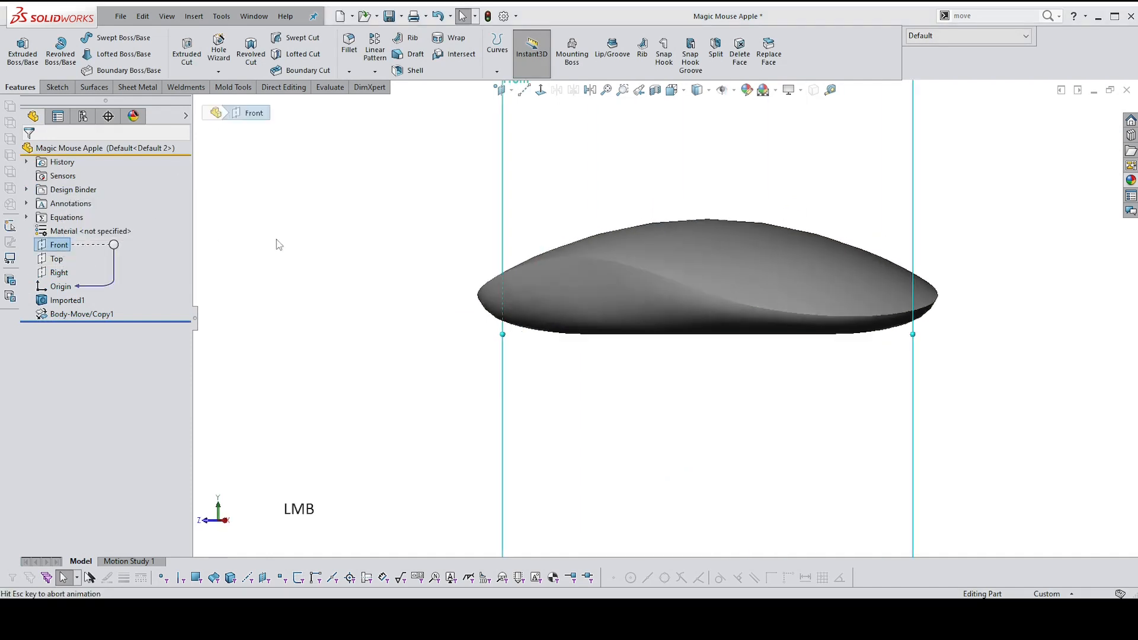
pyautogui.click(57, 259)
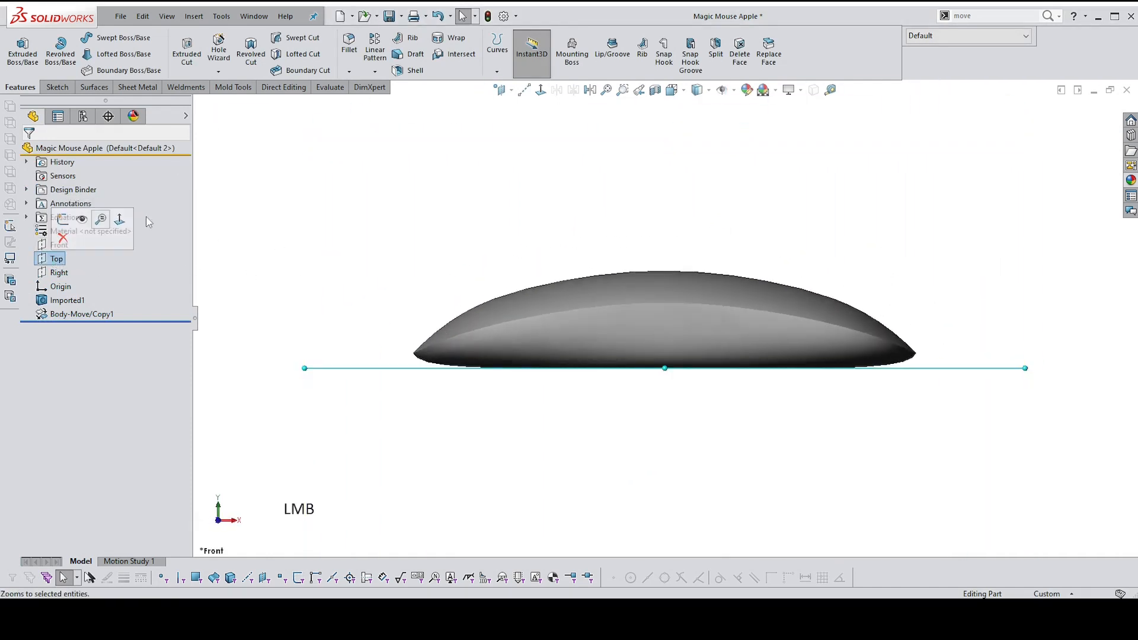
pyautogui.click(129, 224)
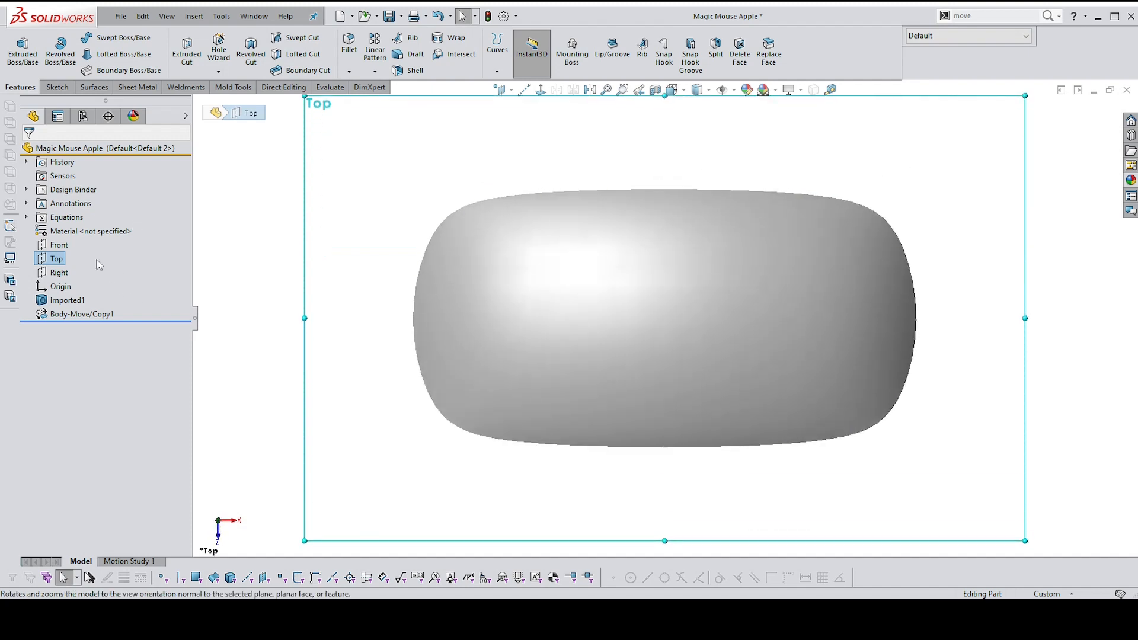
pyautogui.click(58, 273)
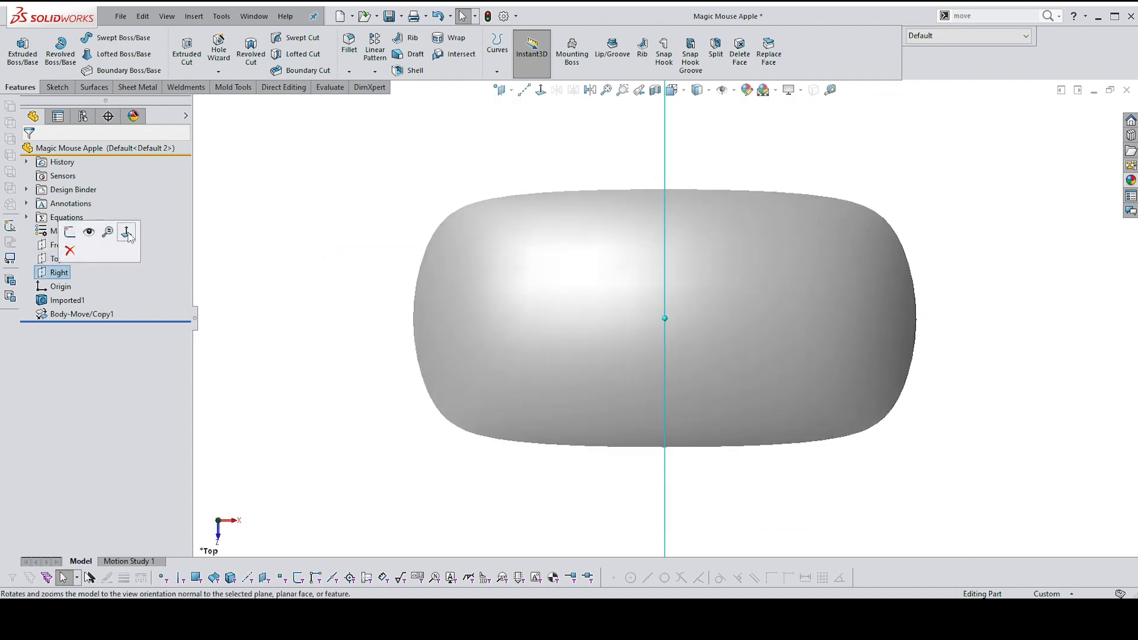
pyautogui.click(127, 232)
pyautogui.scroll(-2, 609, 219)
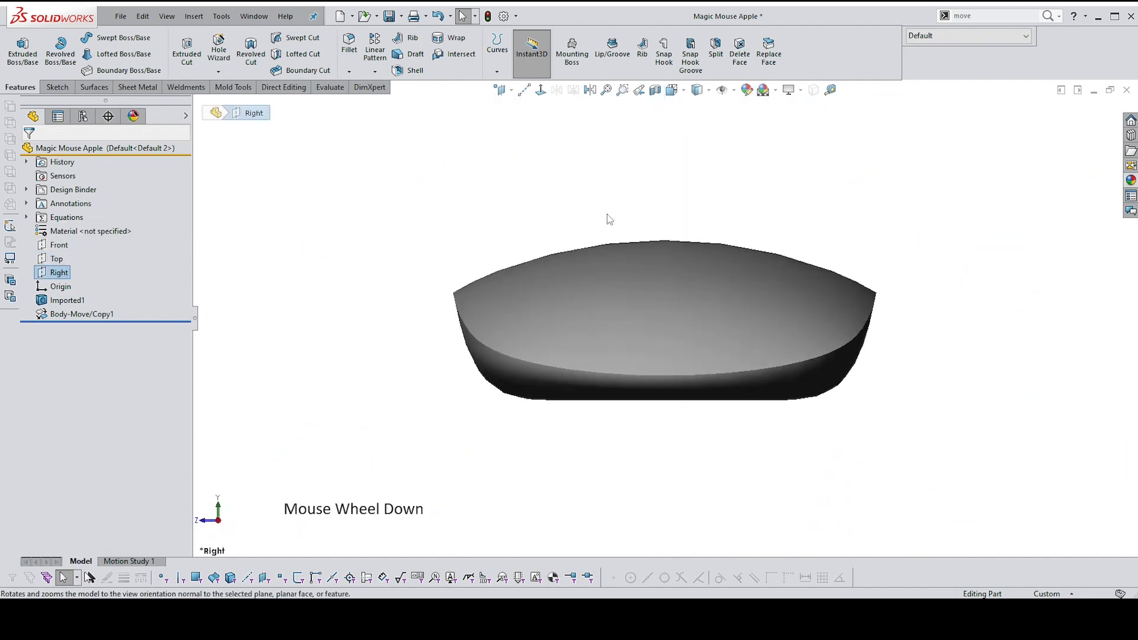
# Examine the rotated mouse body from the side and front standard views
pyautogui.click(59, 245)
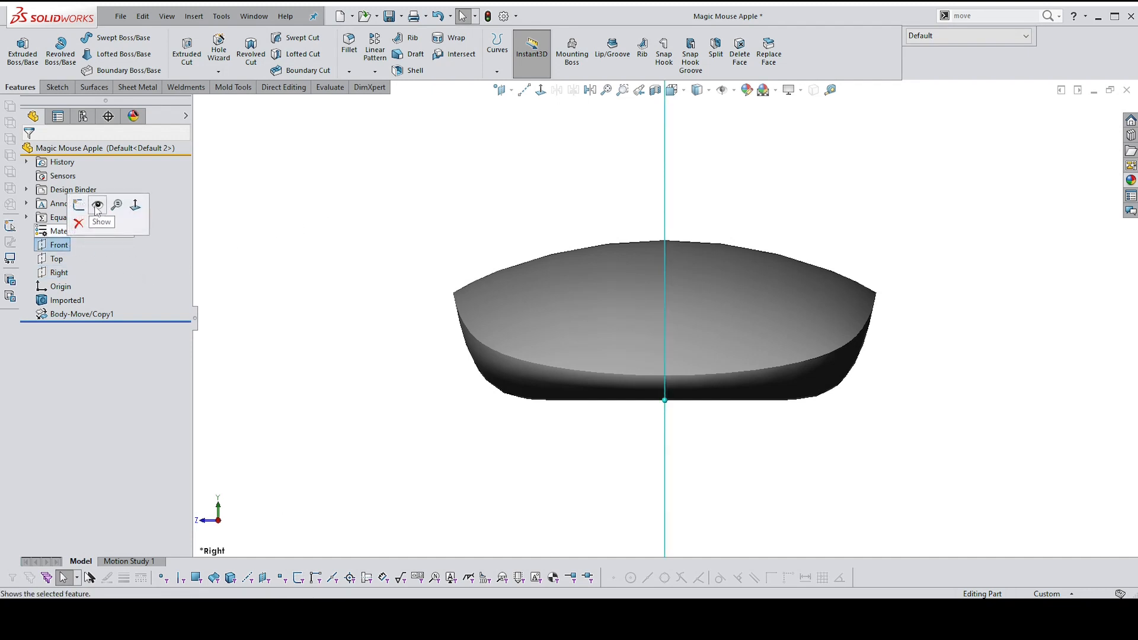
pyautogui.click(97, 208)
pyautogui.click(220, 520)
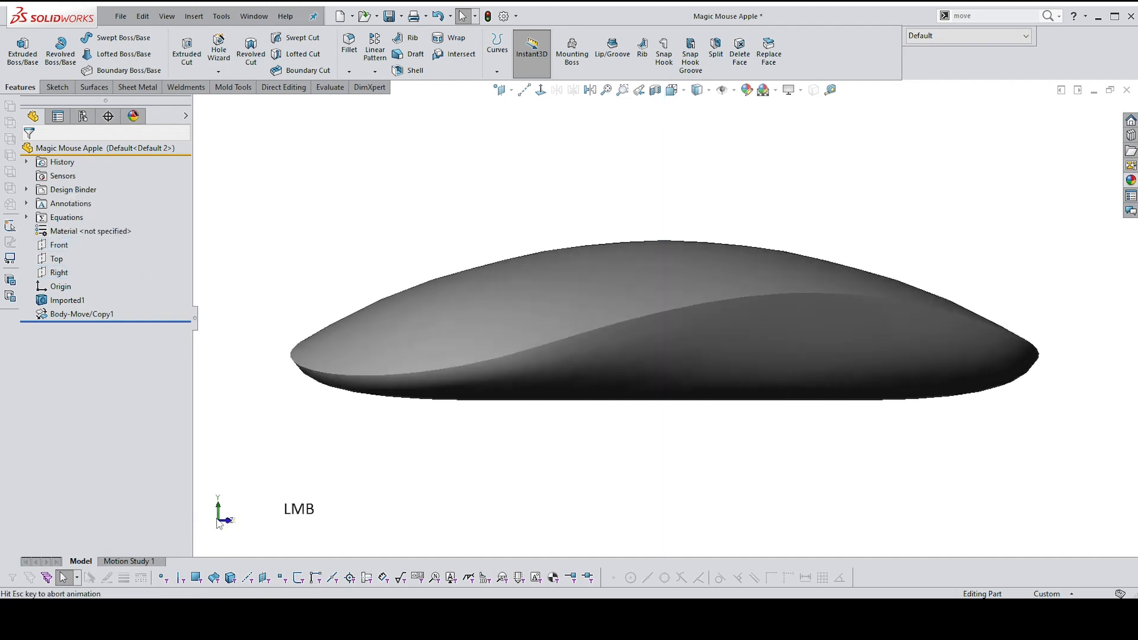
pyautogui.click(231, 521)
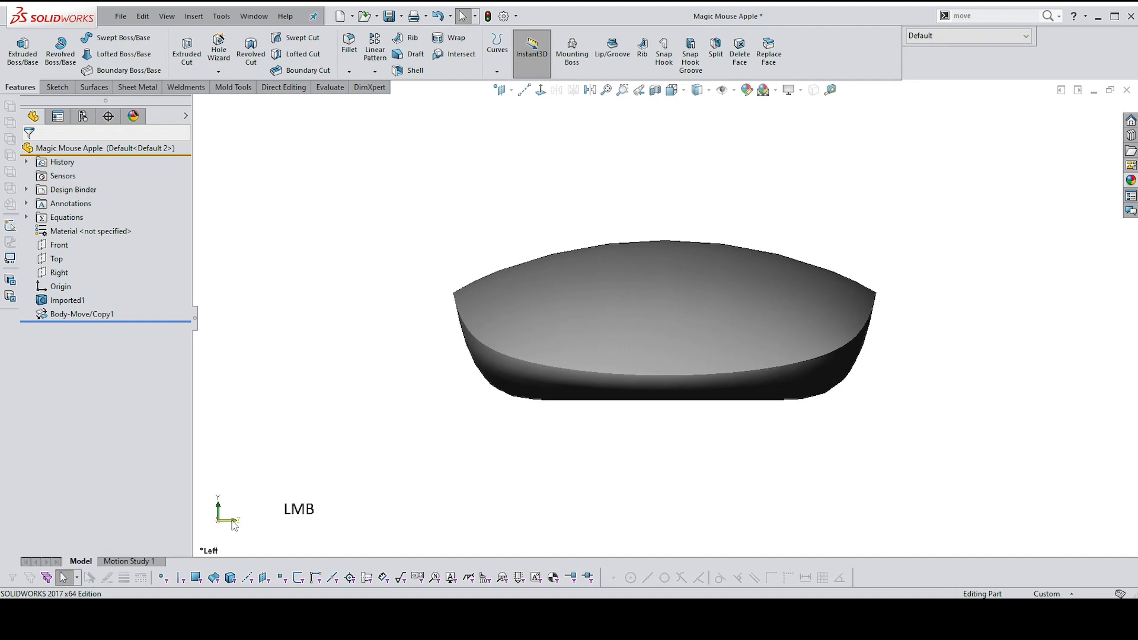
pyautogui.scroll(-2, 623, 229)
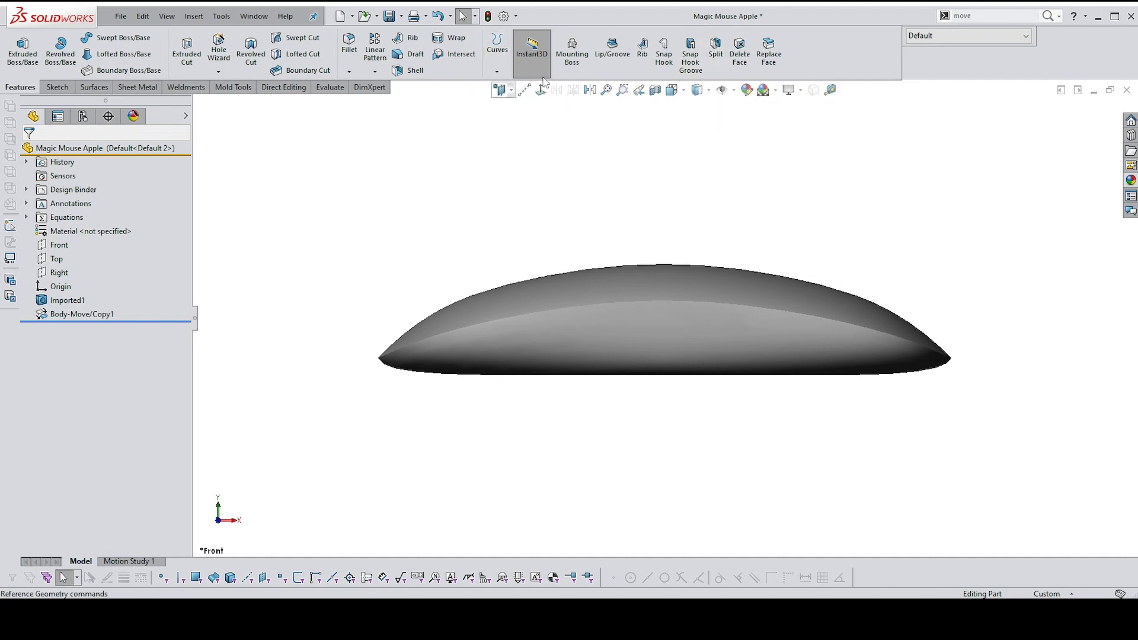
# Start a sketch on the Front plane and draw a vertical centerline about 34 mm long upward from the origin
pyautogui.click(59, 251)
pyautogui.click(78, 215)
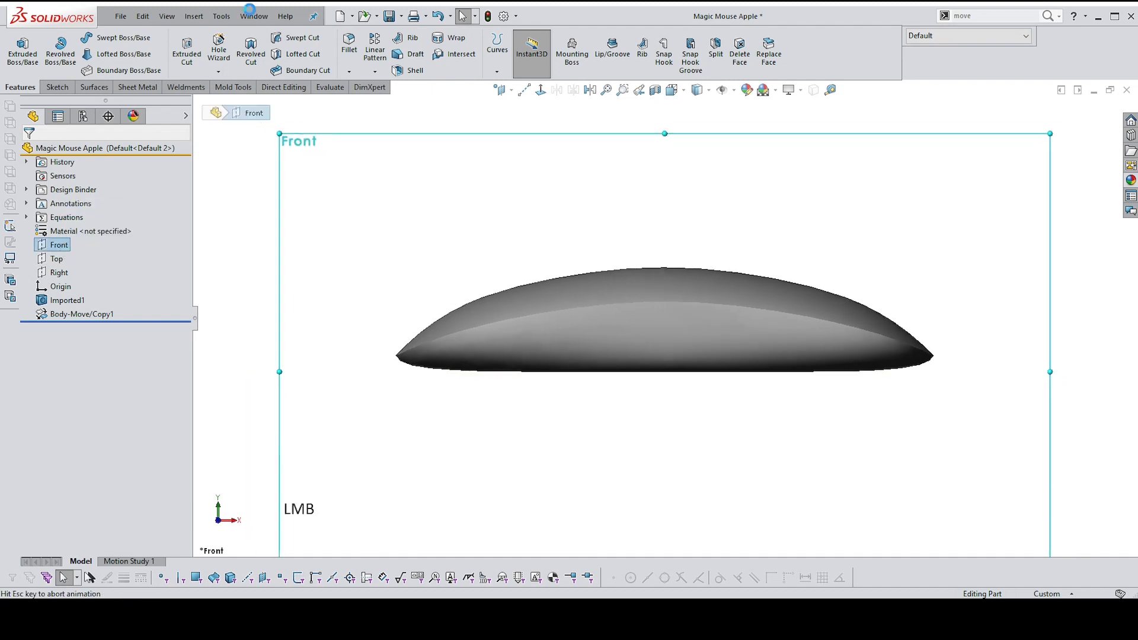
pyautogui.moveTo(505, 217); pyautogui.dragTo(598, 221, button='right')
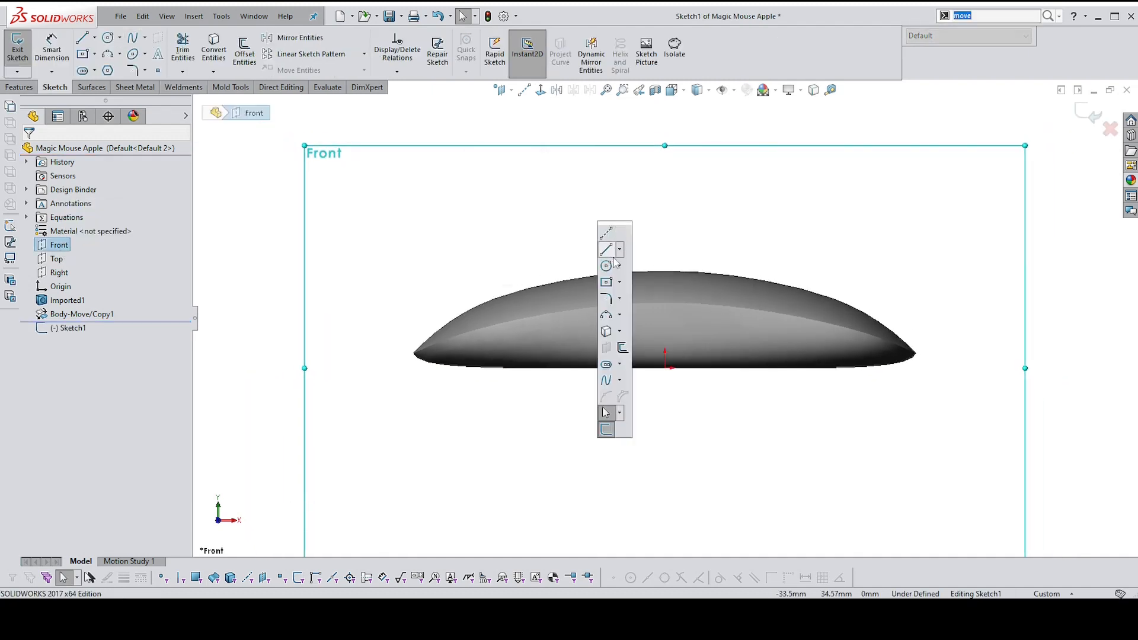
pyautogui.click(606, 233)
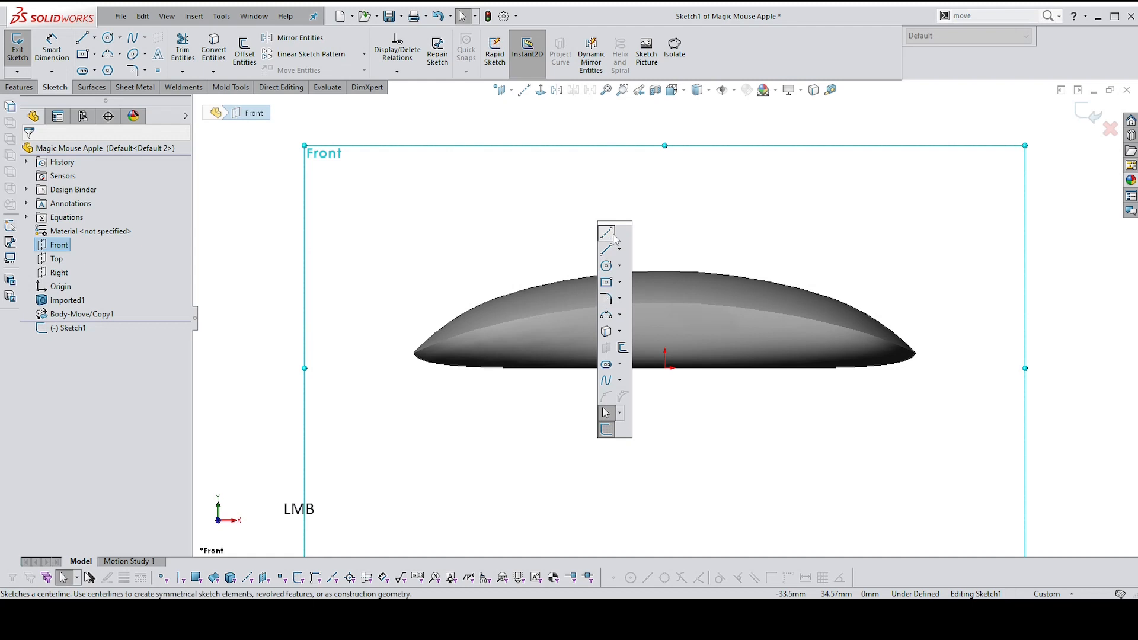
pyautogui.click(665, 368)
pyautogui.keyDown('shift'); pyautogui.click(665, 218); pyautogui.keyUp('shift')
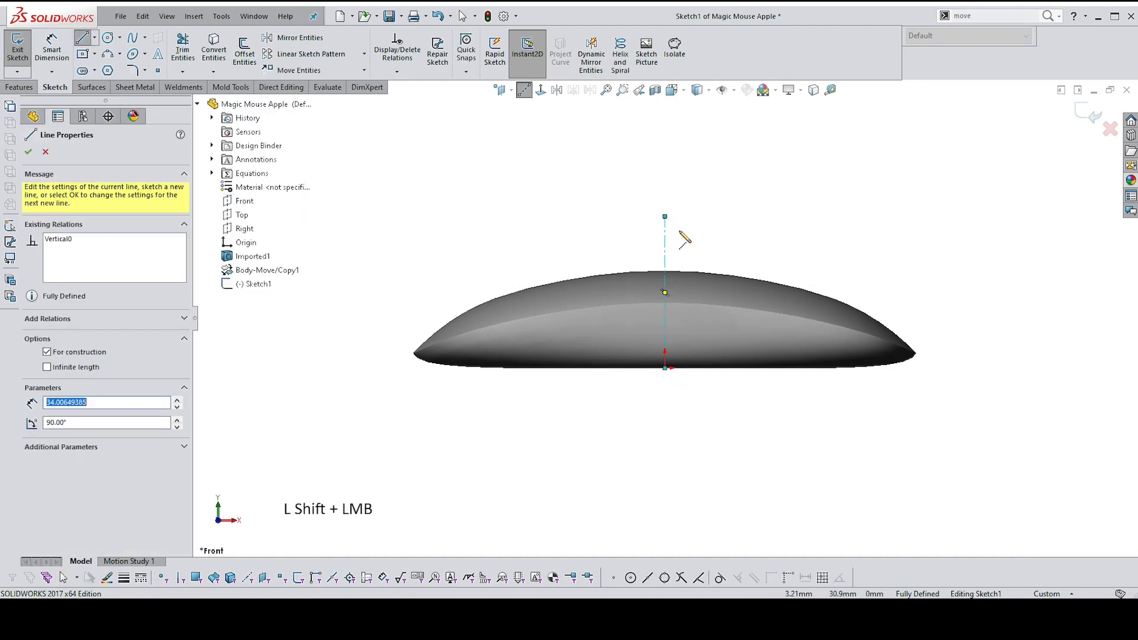
pyautogui.press('Escape')
# Sketch a three-point arc about 110 mm wide between the two pointed ends of the mouse body, bulging upward at the centerline
pyautogui.moveTo(723, 243); pyautogui.dragTo(788, 204, button='right')
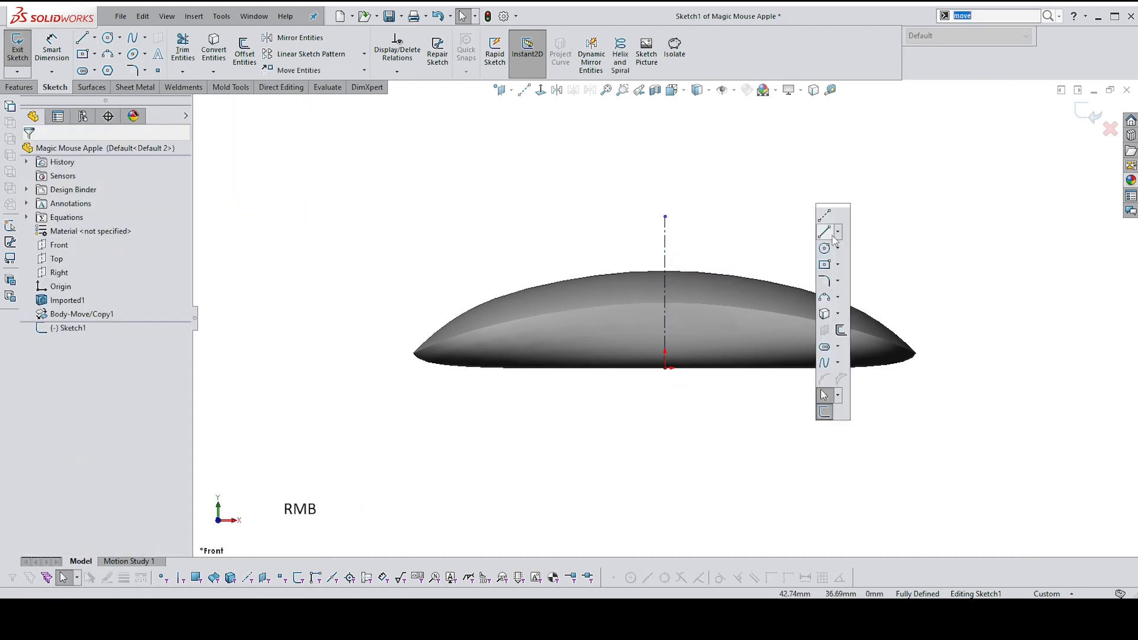
pyautogui.click(828, 301)
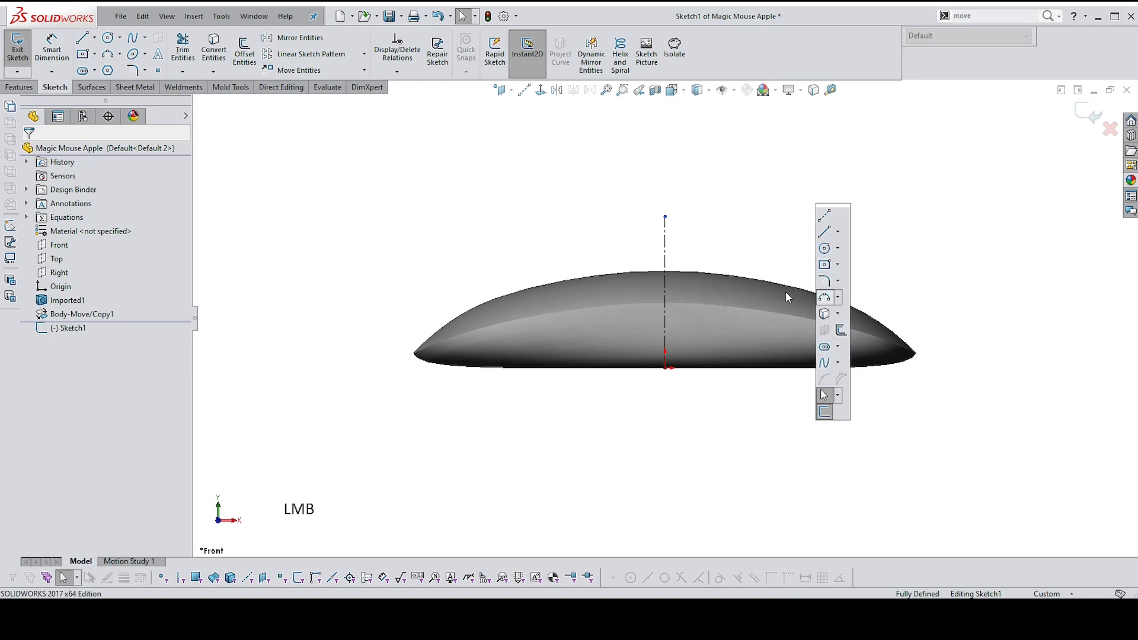
pyautogui.click(423, 360)
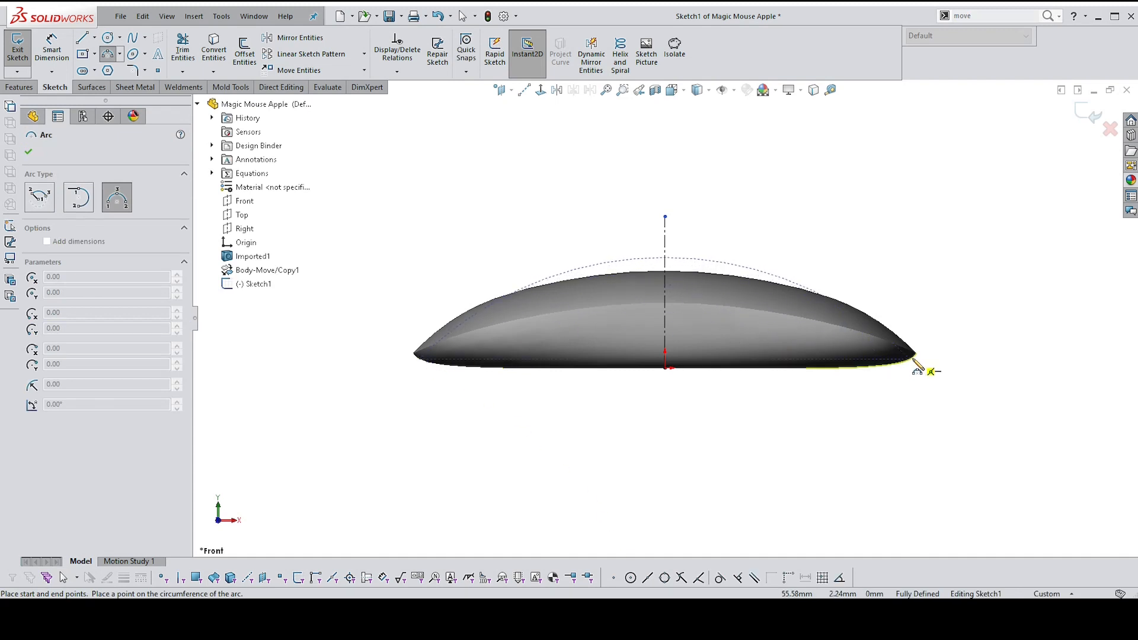
pyautogui.click(915, 363)
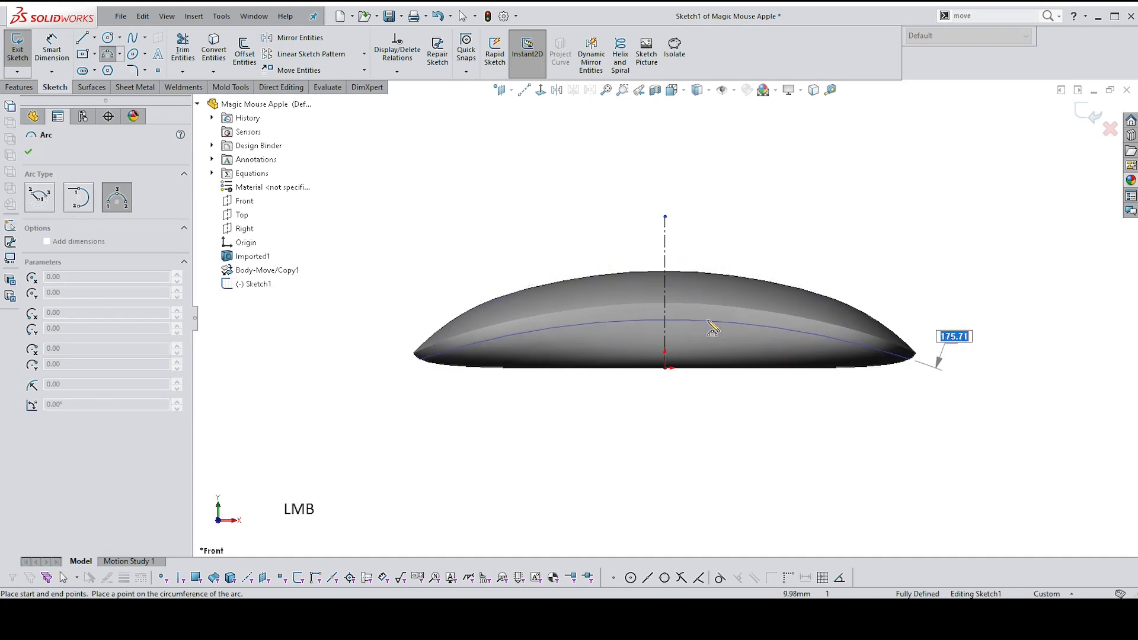
pyautogui.click(675, 318)
pyautogui.press('Escape')
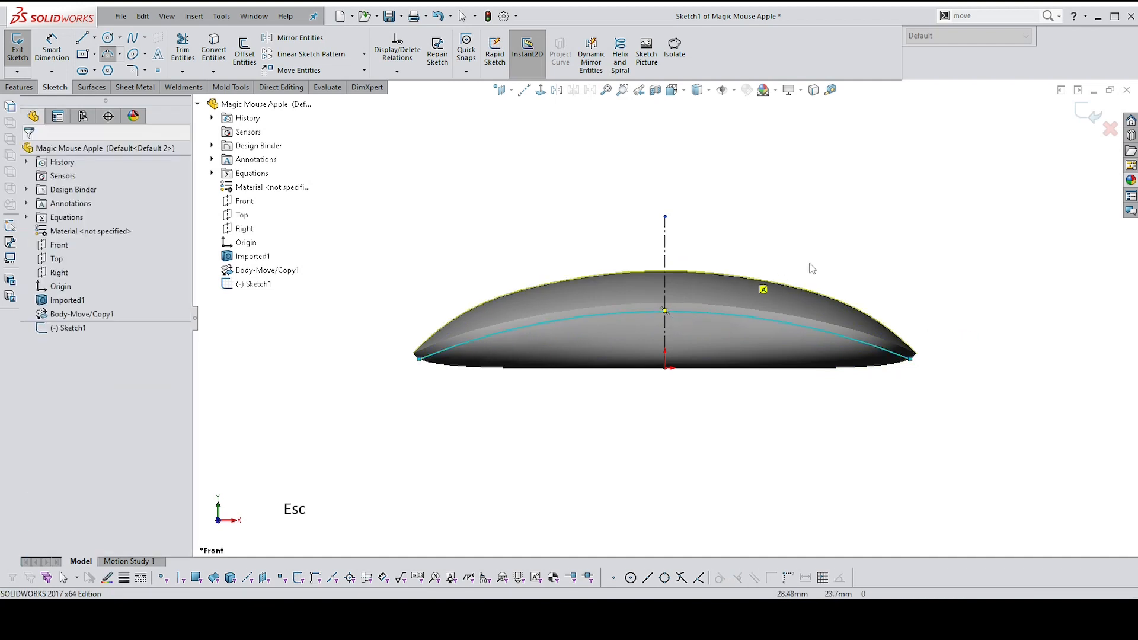
# Make the arc's two endpoints symmetric about the vertical centerline
pyautogui.click(912, 359)
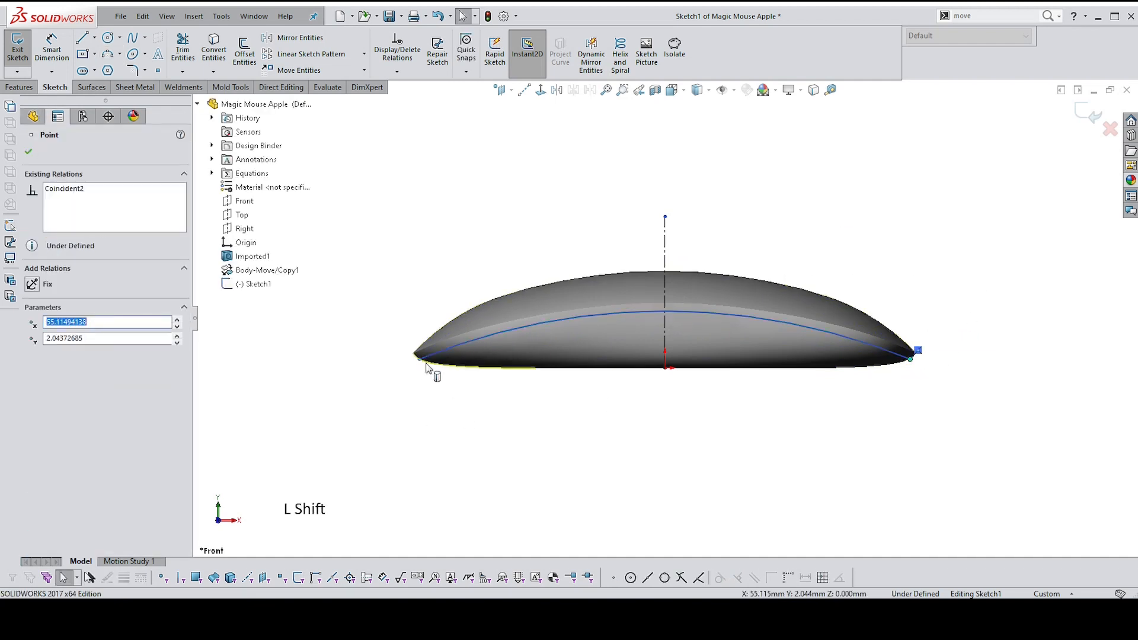
pyautogui.keyDown('shift'); pyautogui.click(419, 357); pyautogui.keyUp('shift')
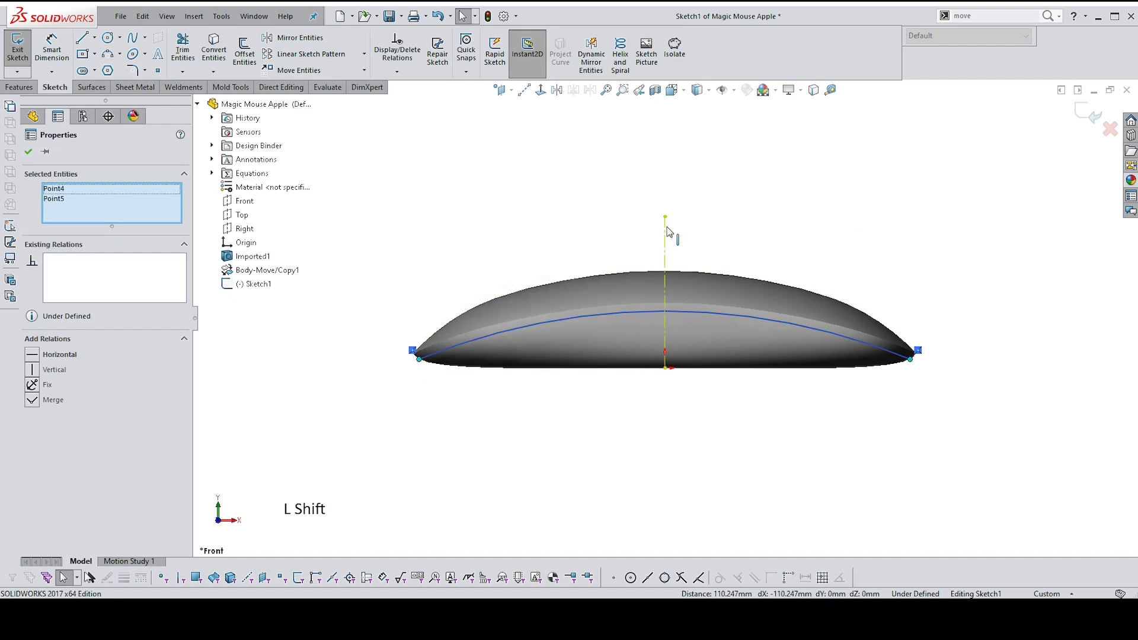
pyautogui.keyDown('shift'); pyautogui.click(666, 220); pyautogui.keyUp('shift')
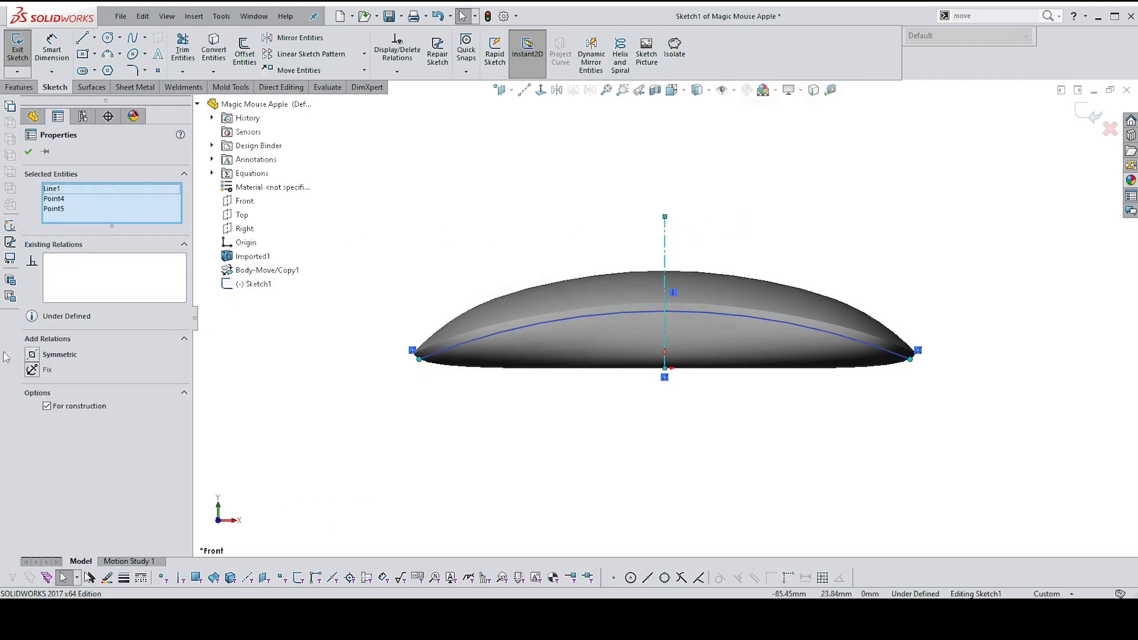
pyautogui.click(33, 354)
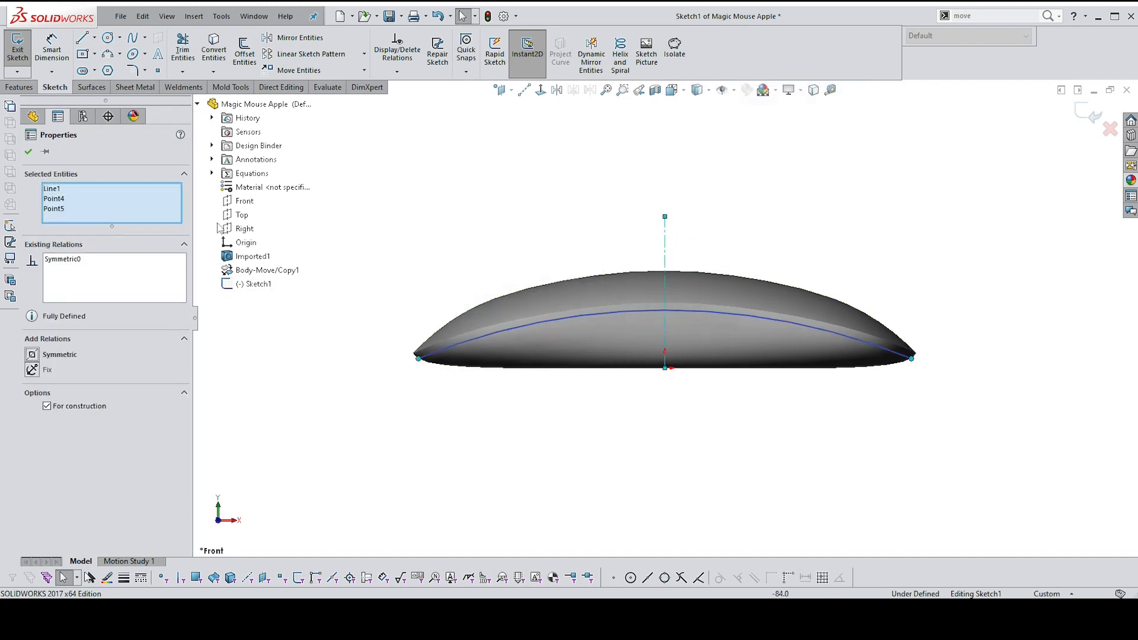
pyautogui.click(864, 193)
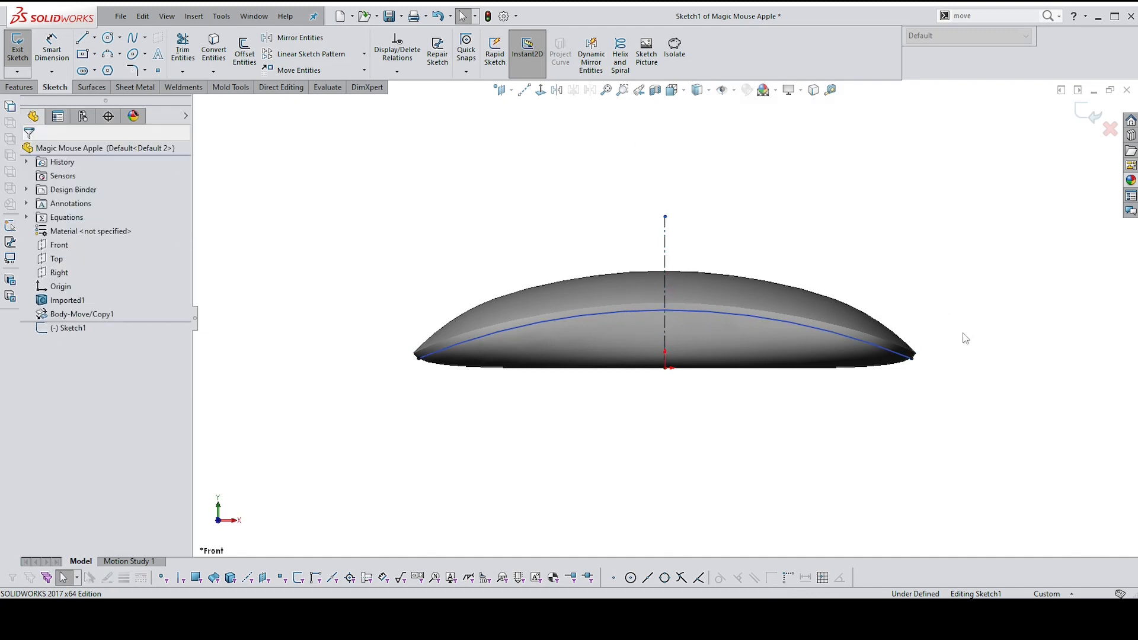
# Add a horizontal relation between the arc's two endpoints
pyautogui.click(911, 359)
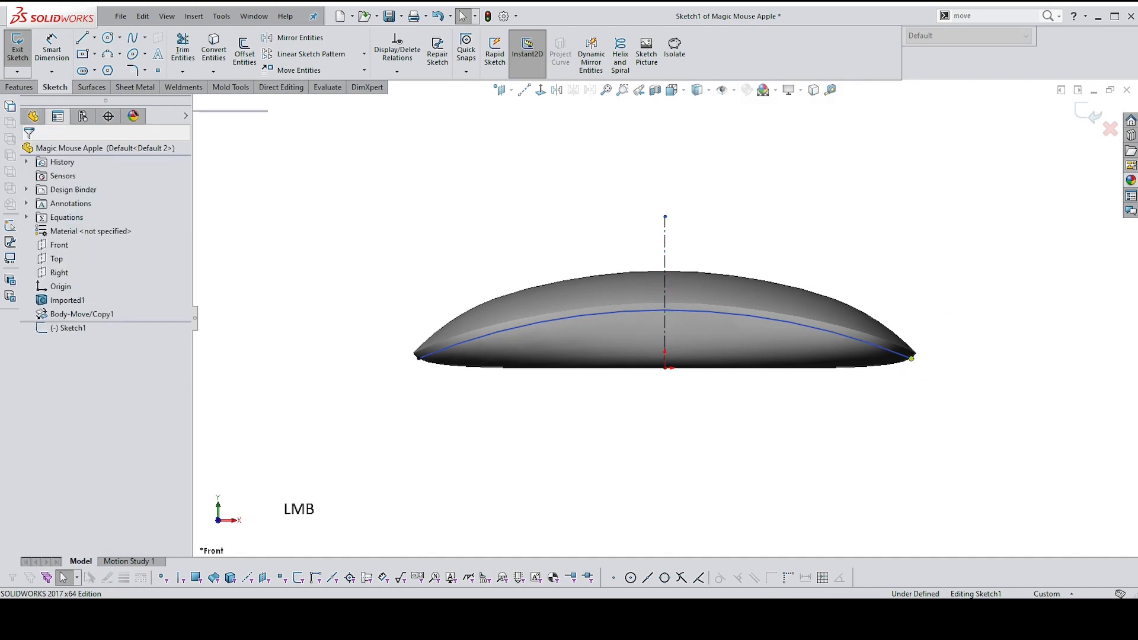
pyautogui.keyDown('shift'); pyautogui.click(417, 358); pyautogui.keyUp('shift')
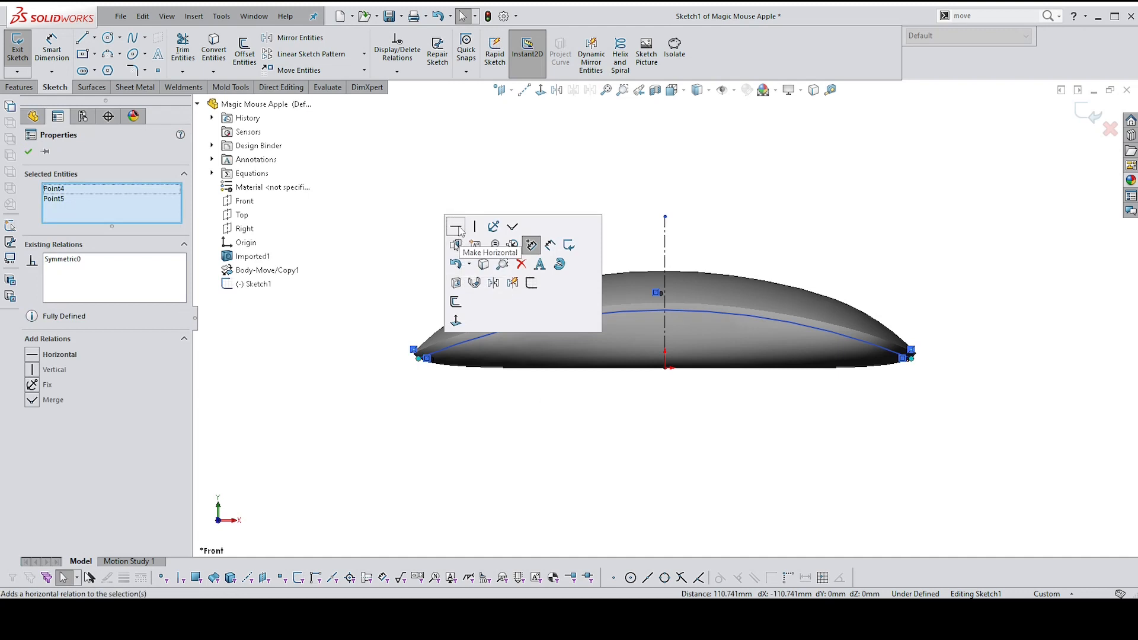
pyautogui.click(461, 231)
# Dimension the arc's radius as 150 mm with the label clear above the body, and exit the sketch
pyautogui.moveTo(794, 195); pyautogui.dragTo(782, 178, button='right')
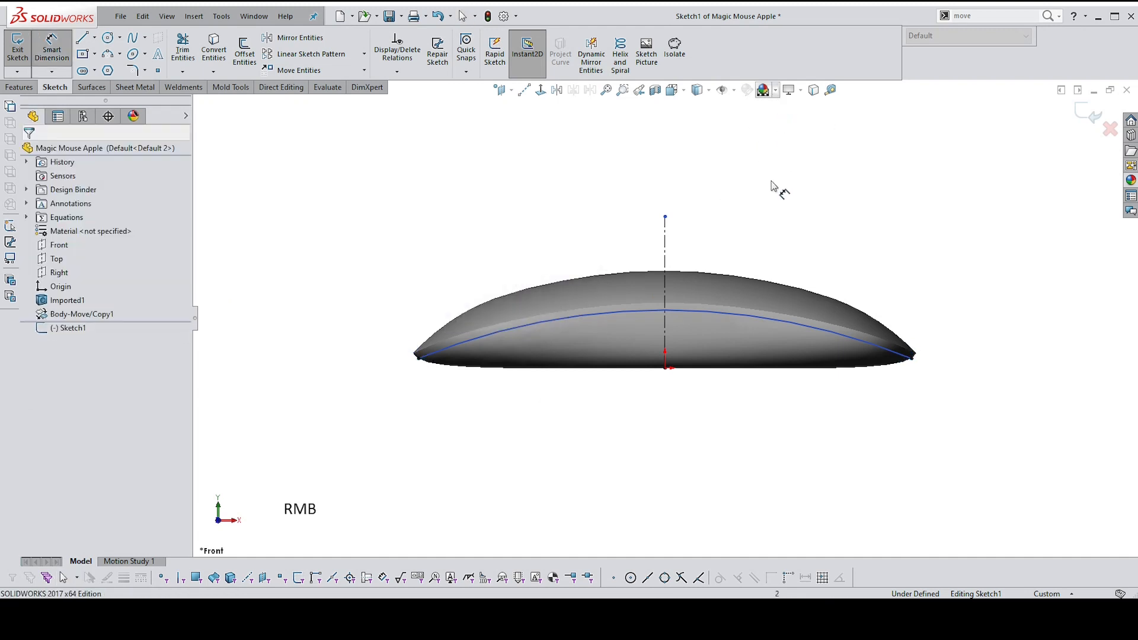
pyautogui.click(744, 320)
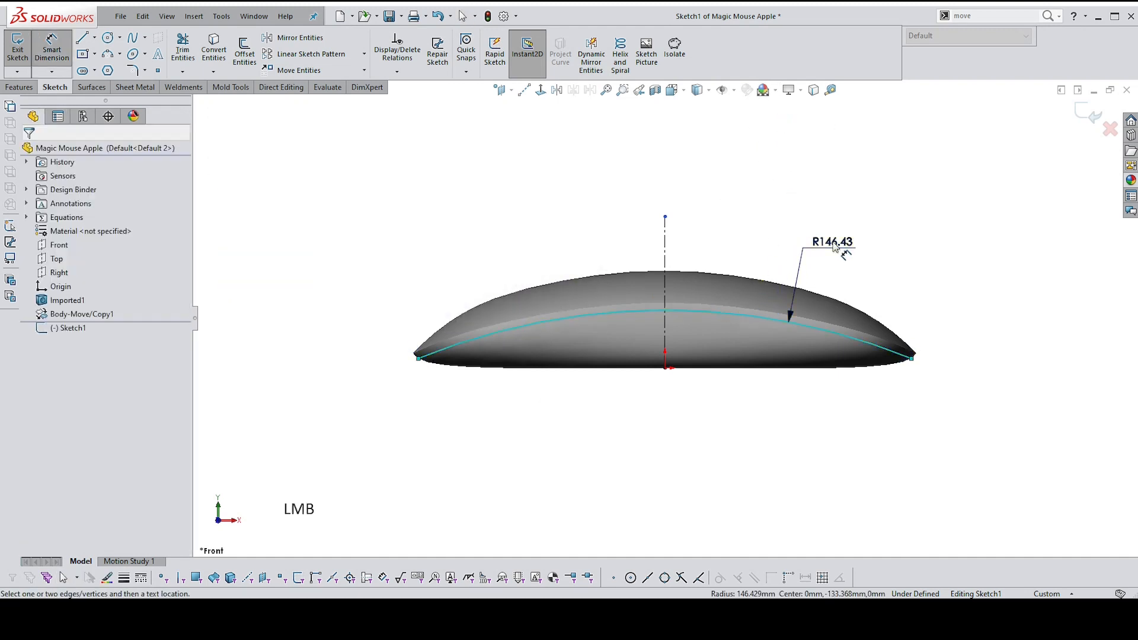
pyautogui.click(797, 252)
pyautogui.write('15')
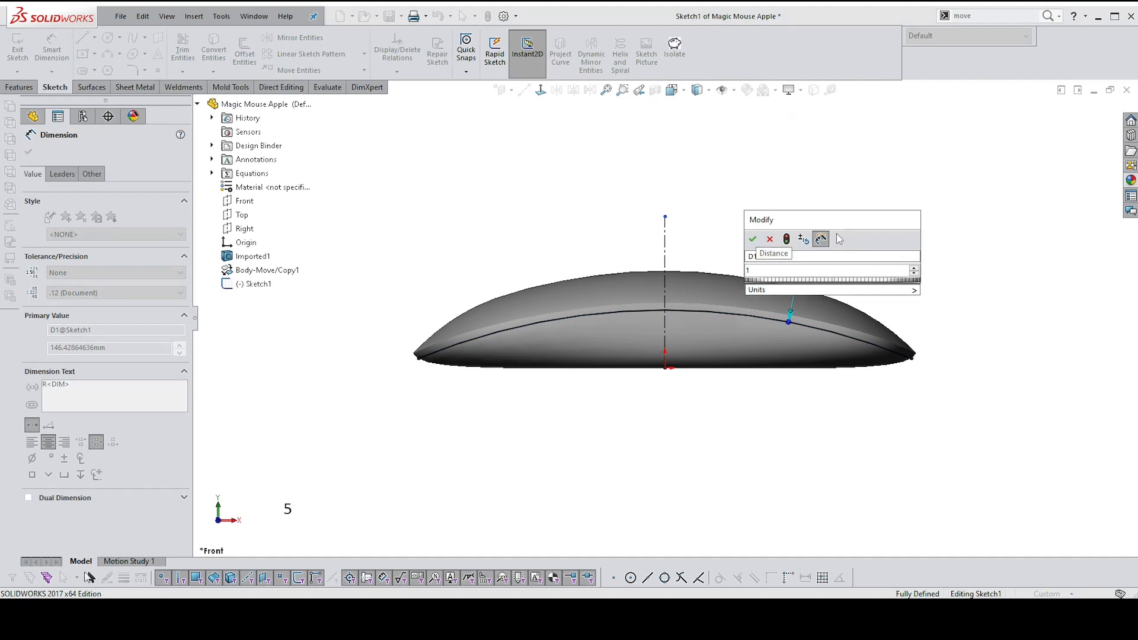
pyautogui.press('Return')
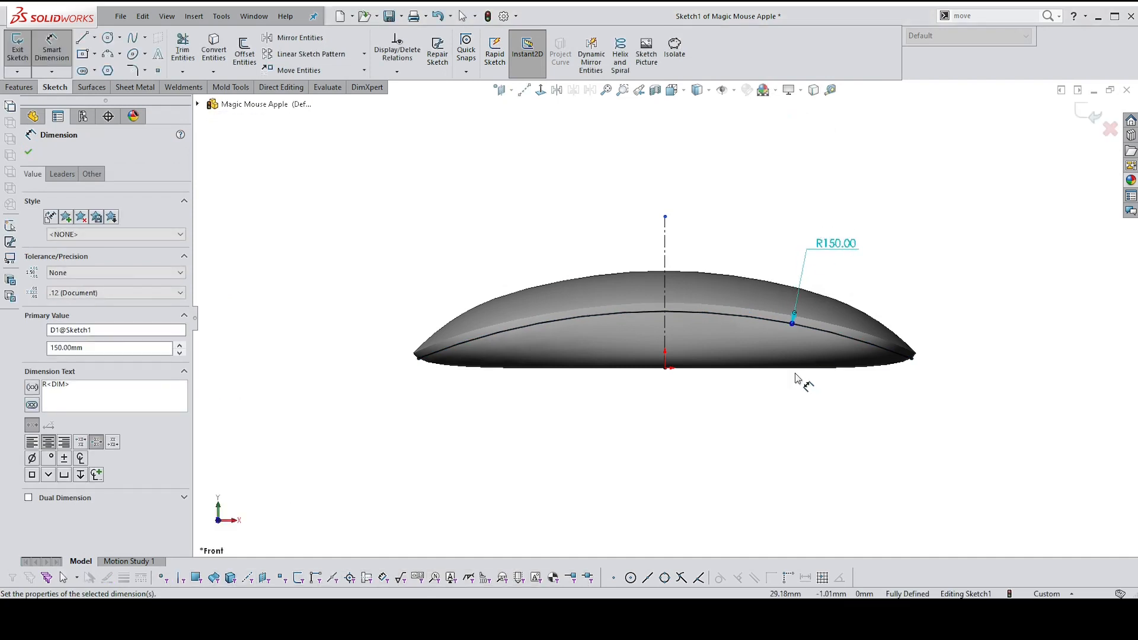
pyautogui.scroll(2, 723, 412)
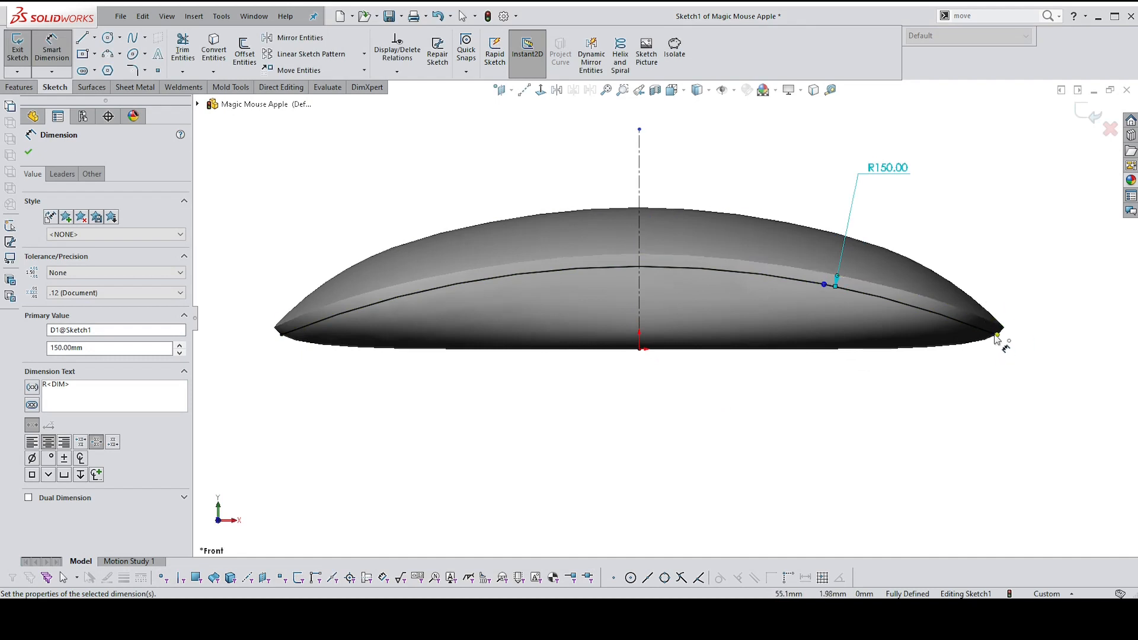
pyautogui.press('Escape')
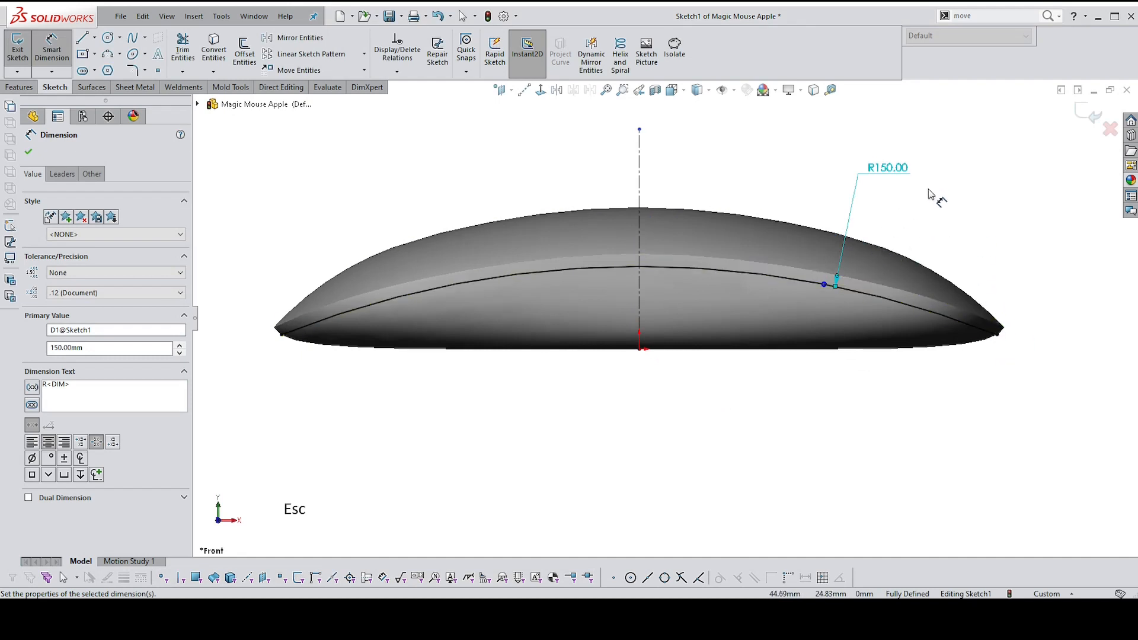
pyautogui.moveTo(898, 172); pyautogui.dragTo(901, 144)
pyautogui.click(1028, 170)
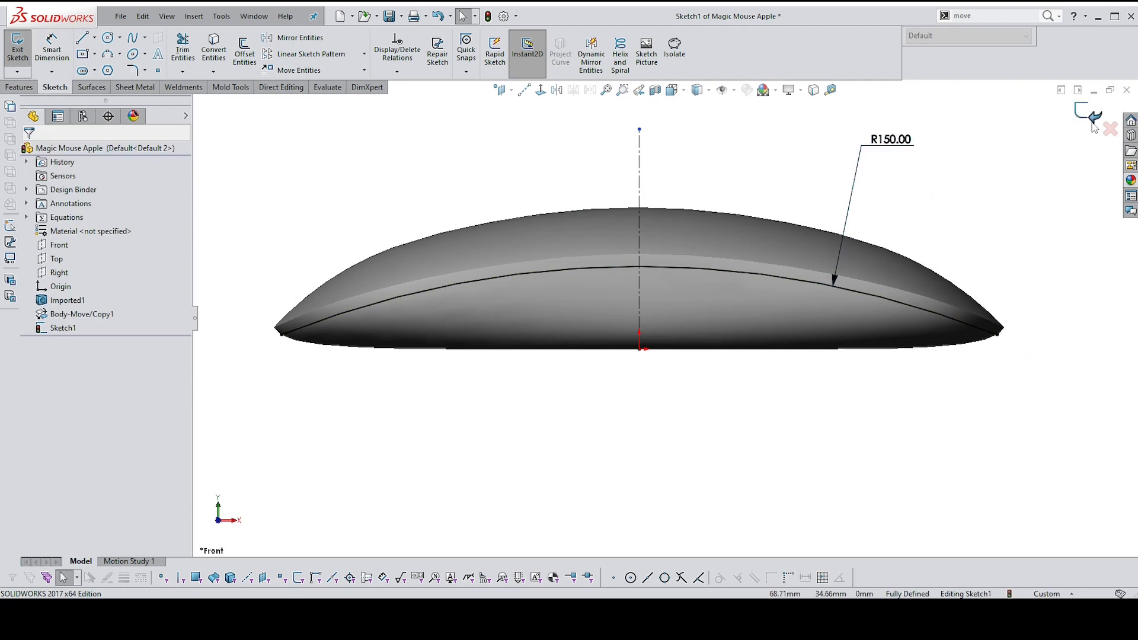
pyautogui.click(1090, 118)
pyautogui.moveTo(928, 256); pyautogui.dragTo(708, 61, button='middle')
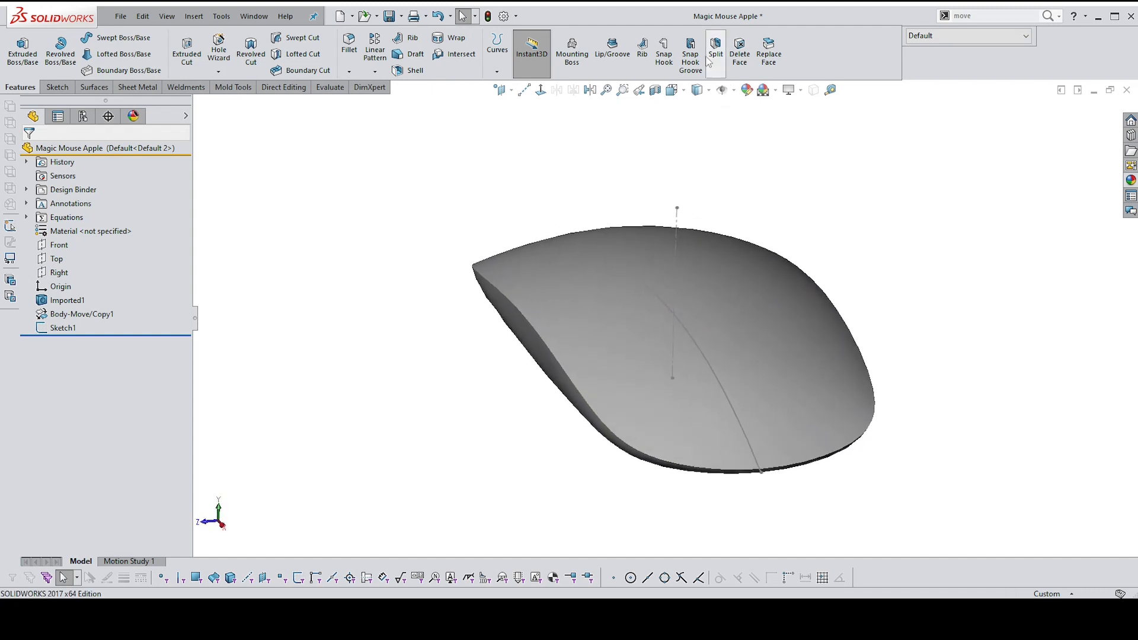
pyautogui.click(716, 48)
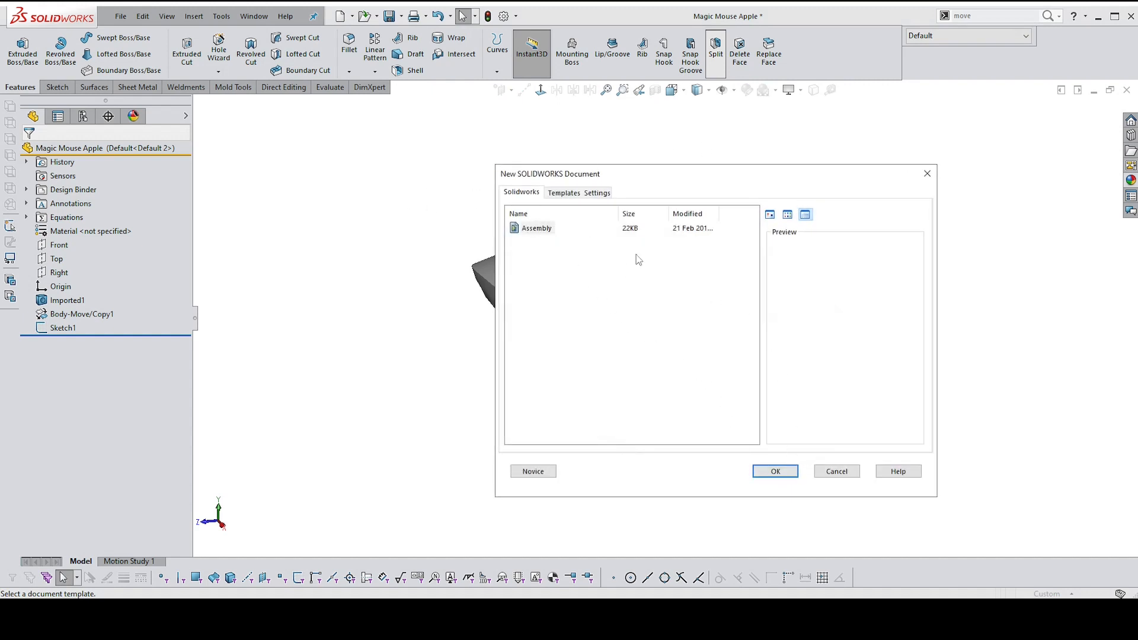
pyautogui.click(775, 472)
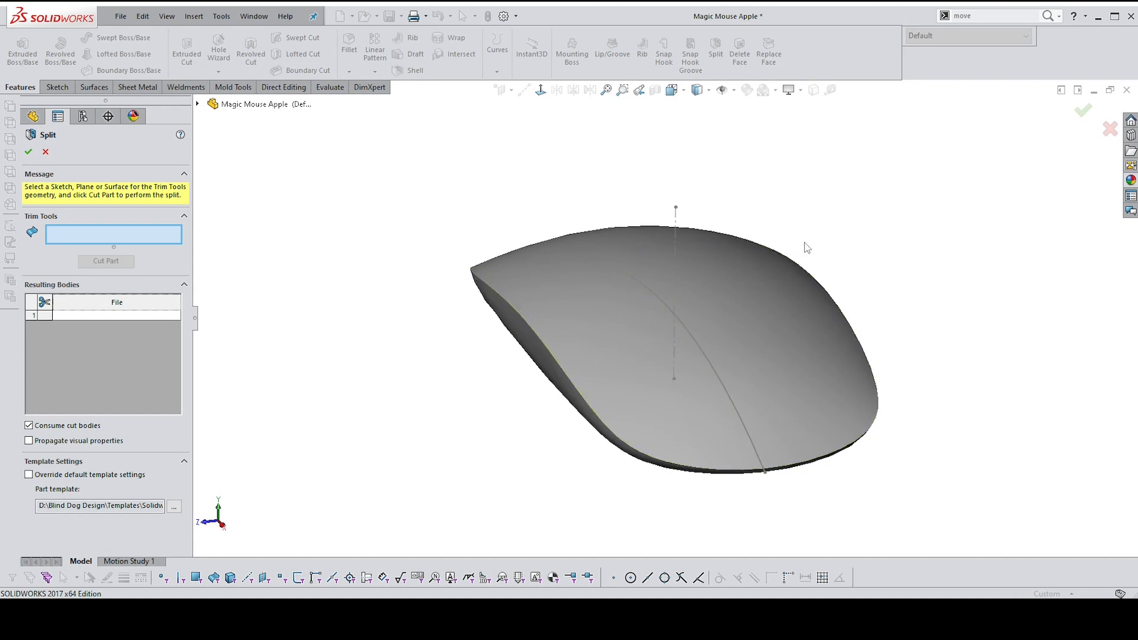
pyautogui.moveTo(804, 242); pyautogui.dragTo(812, 238, button='middle')
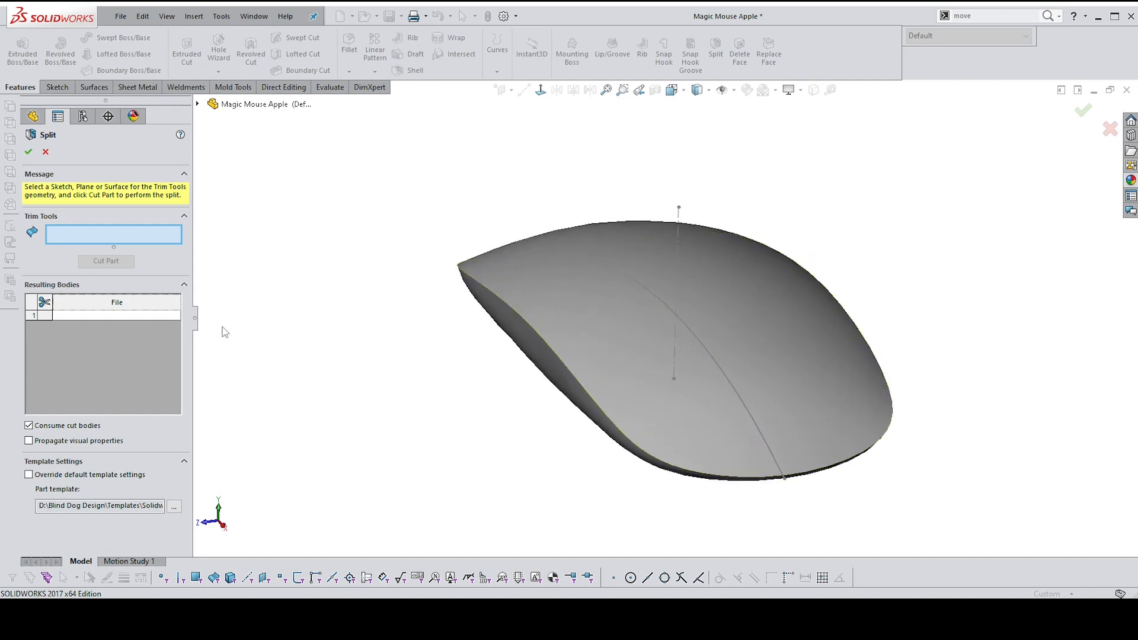
pyautogui.click(46, 152)
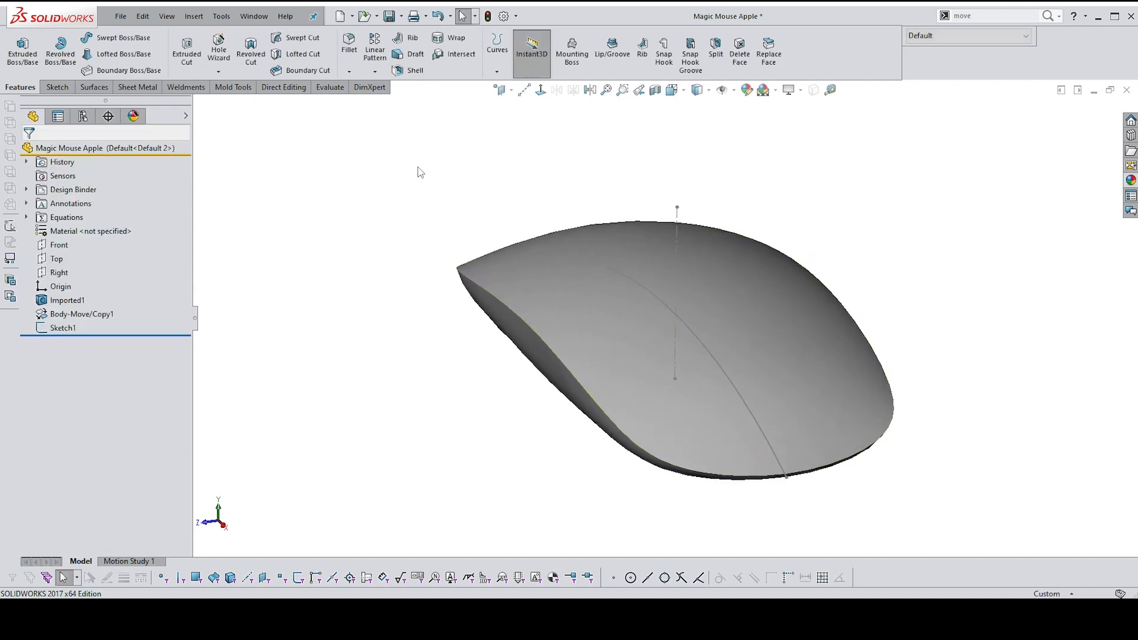
# Save the part in the Mouse\Solidworks folder as Magic Mouse Apple - Lower 3.SLDPRT, replacing the existing file
pyautogui.click(464, 168)
pyautogui.hotkey('ctrl', 's')
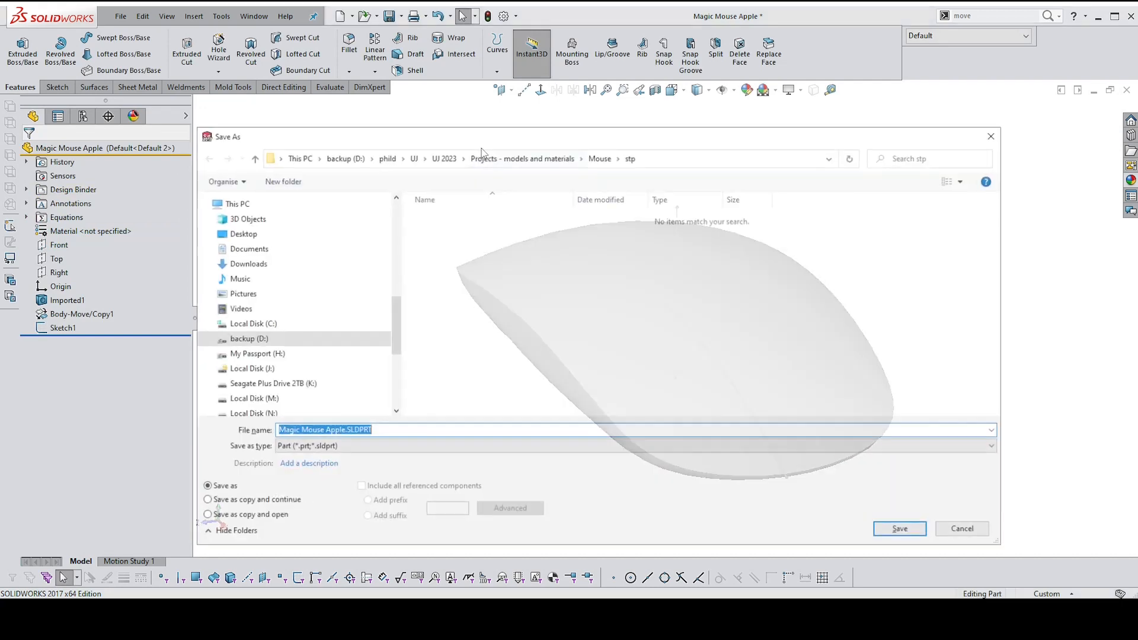
pyautogui.click(599, 157)
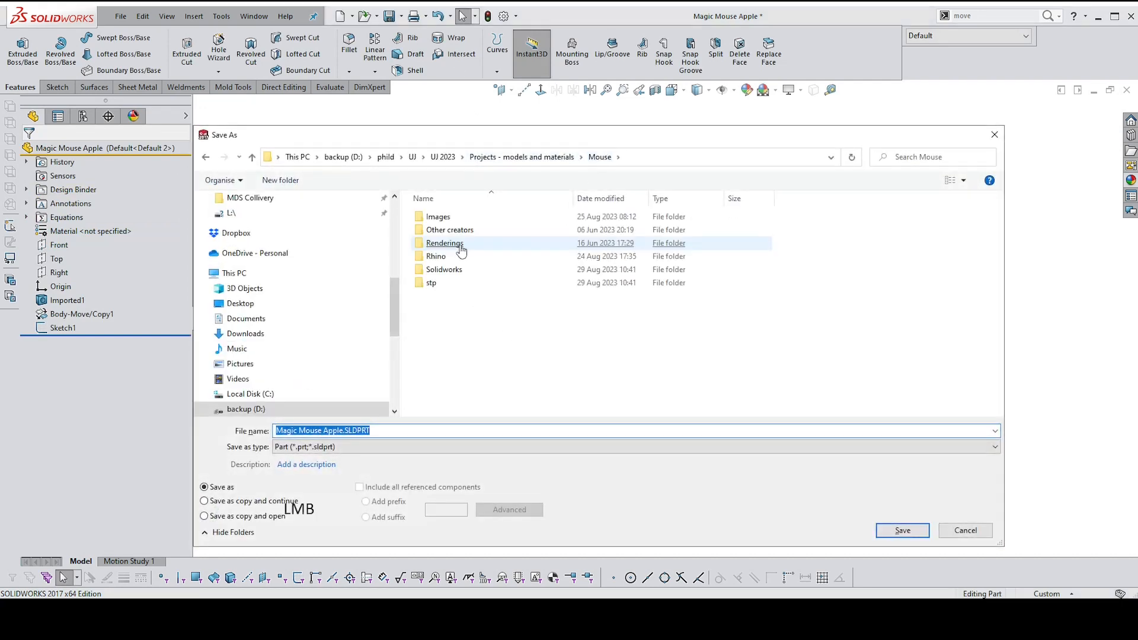
pyautogui.click(450, 270)
pyautogui.doubleClick(450, 270)
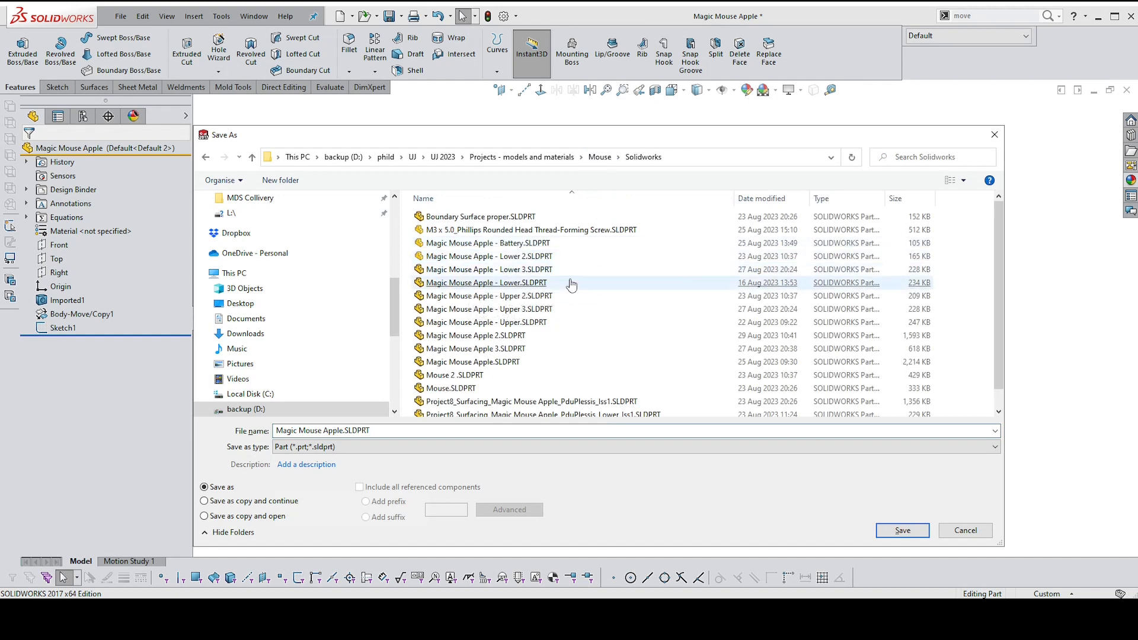
pyautogui.click(540, 270)
pyautogui.hotkey('alt', 's')
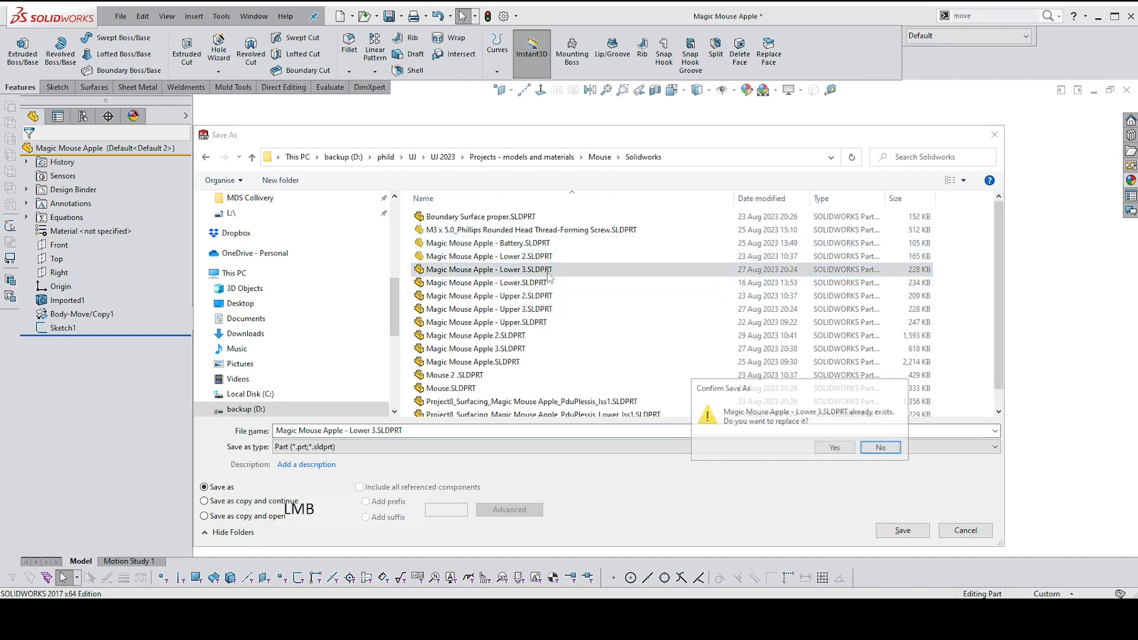
pyautogui.click(838, 453)
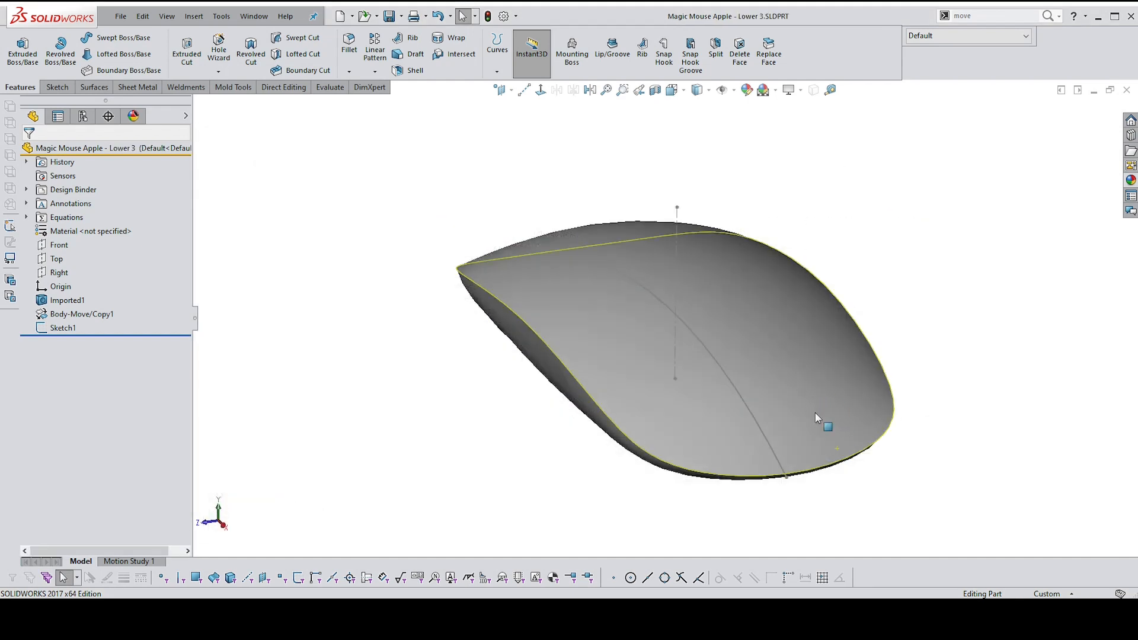
# Start a Split from the Assembly template, use the arc sketch as the trim tool without consuming cut bodies, and cut the part
pyautogui.click(532, 59)
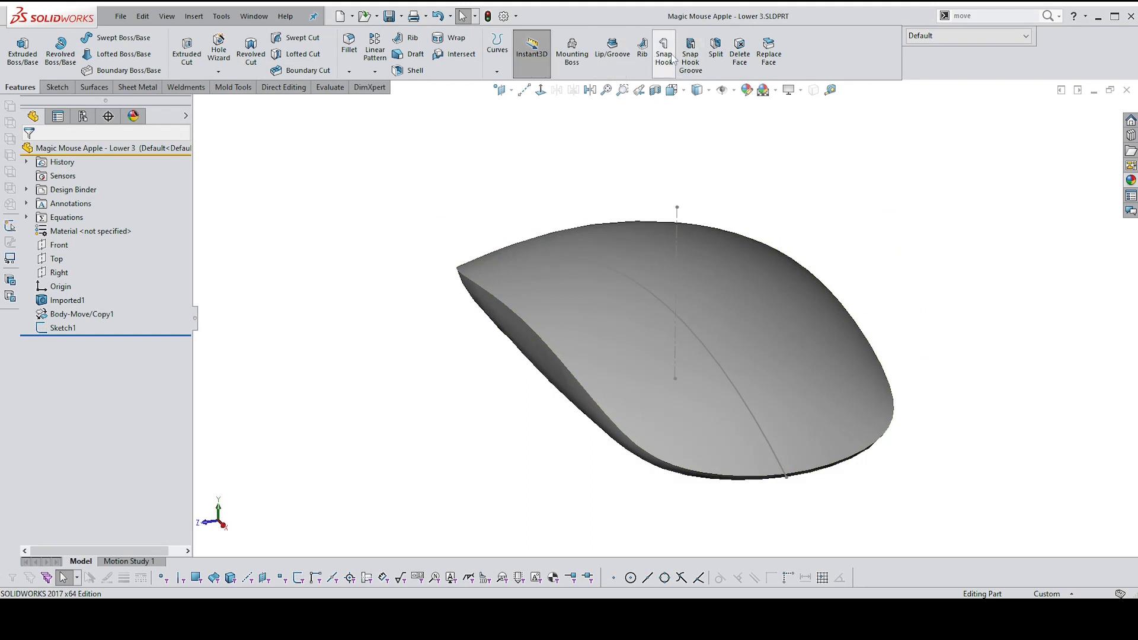
pyautogui.click(721, 70)
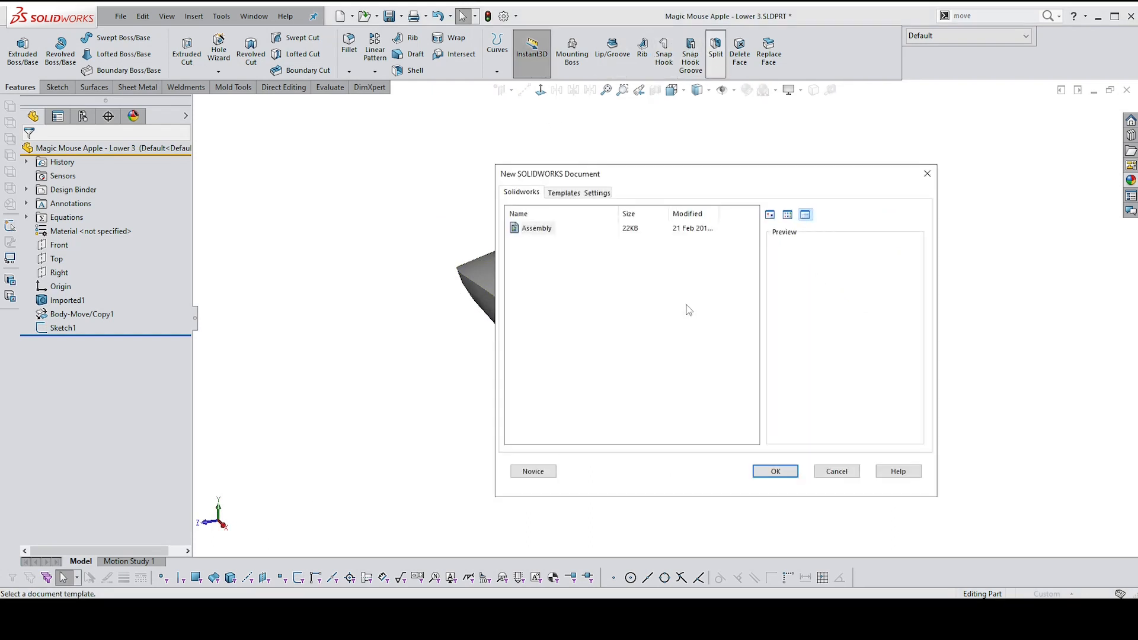
pyautogui.click(794, 473)
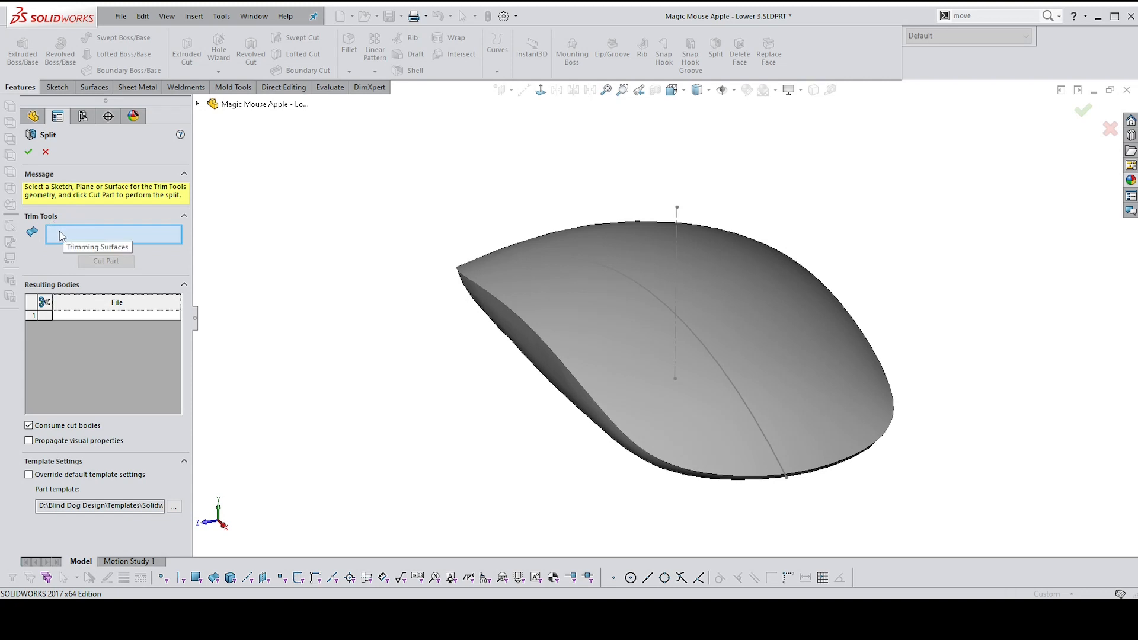
pyautogui.click(648, 290)
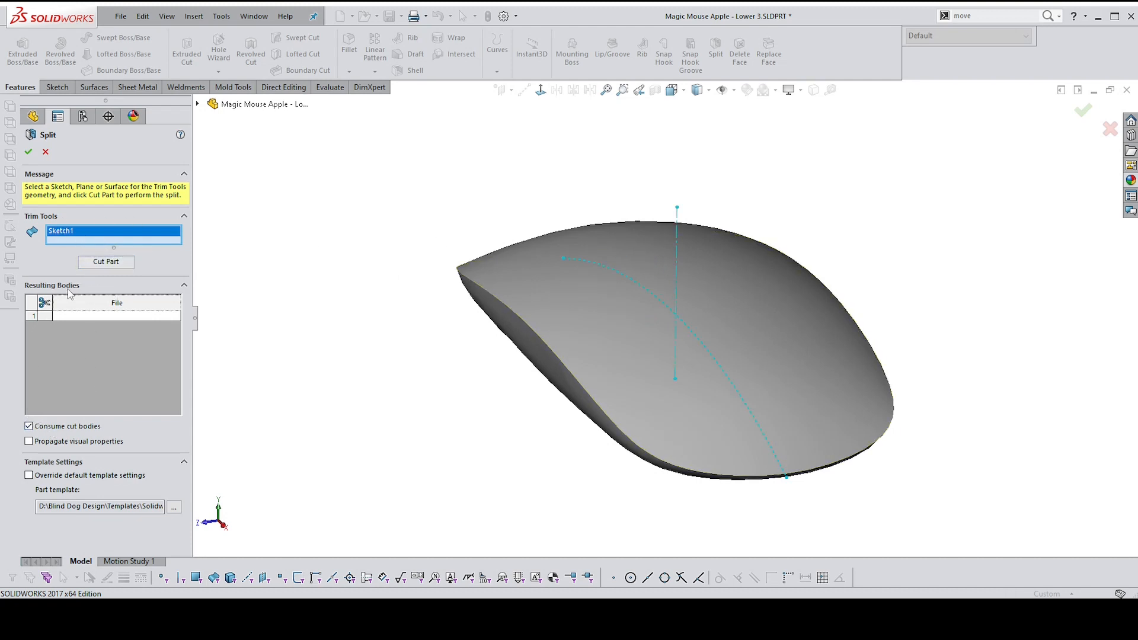
pyautogui.click(29, 426)
pyautogui.click(106, 261)
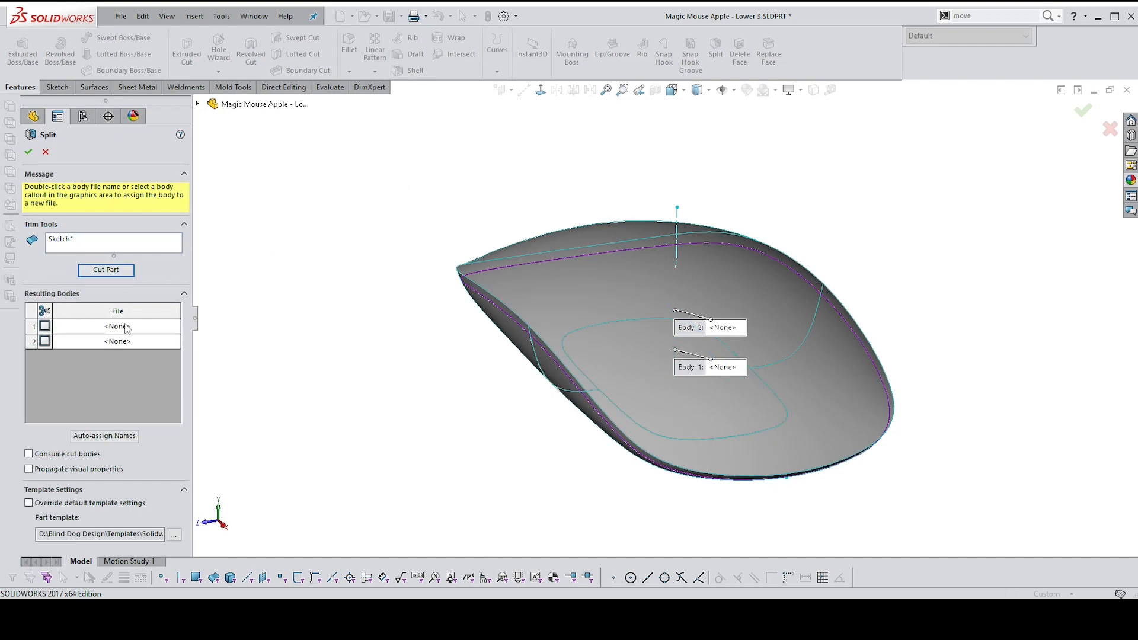
# Include both the upper and lower resulting bodies in the split
pyautogui.click(567, 273)
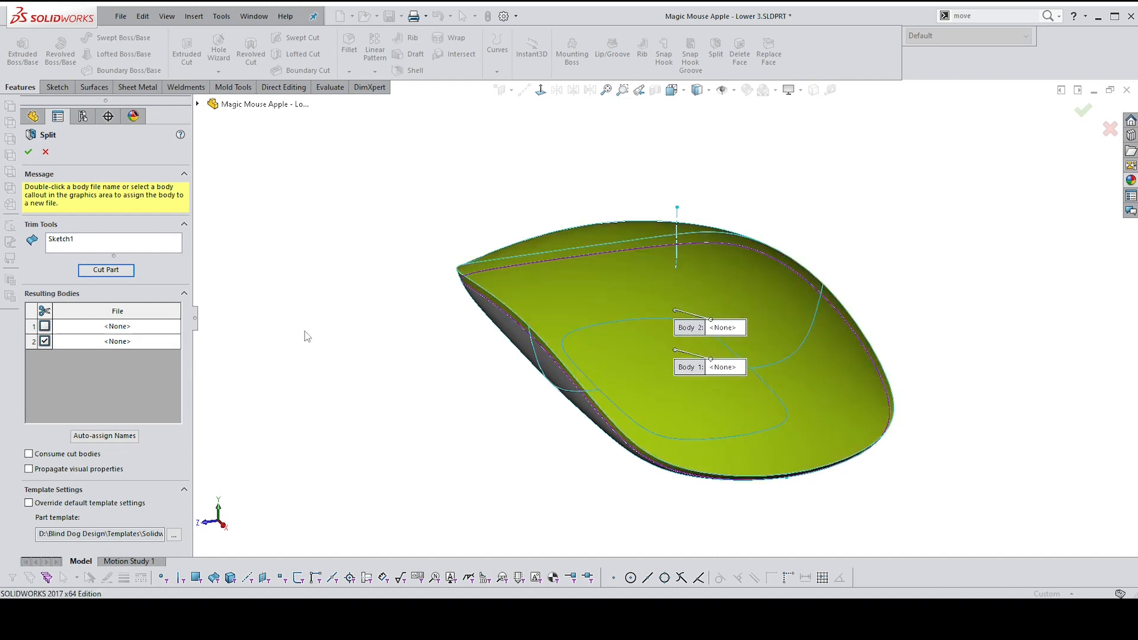
pyautogui.click(545, 316)
pyautogui.click(516, 338)
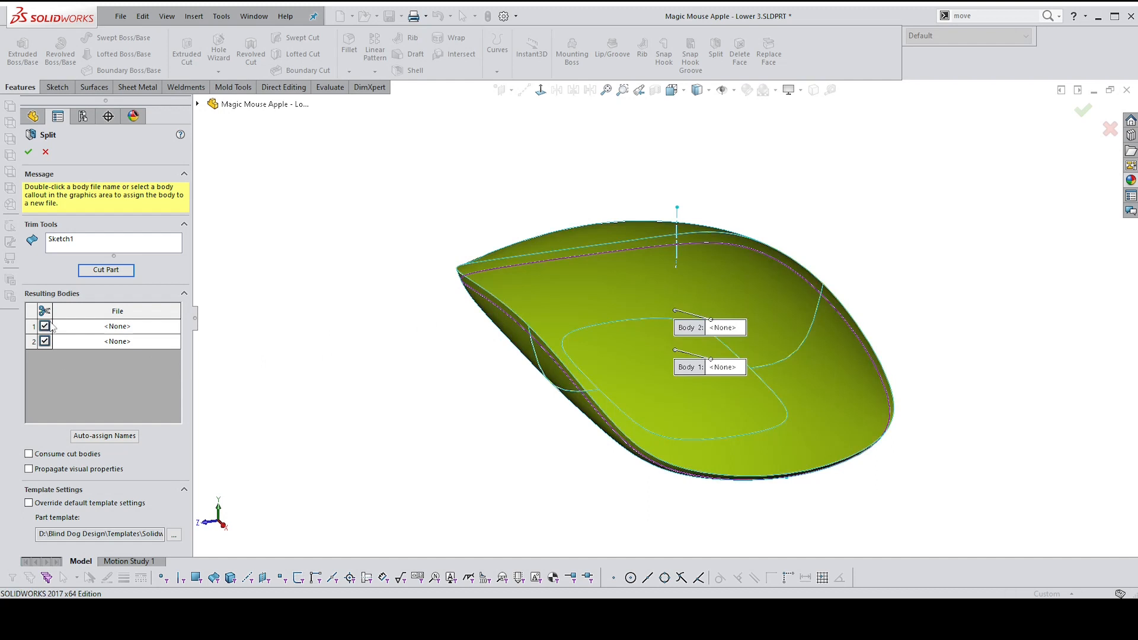
pyautogui.click(88, 328)
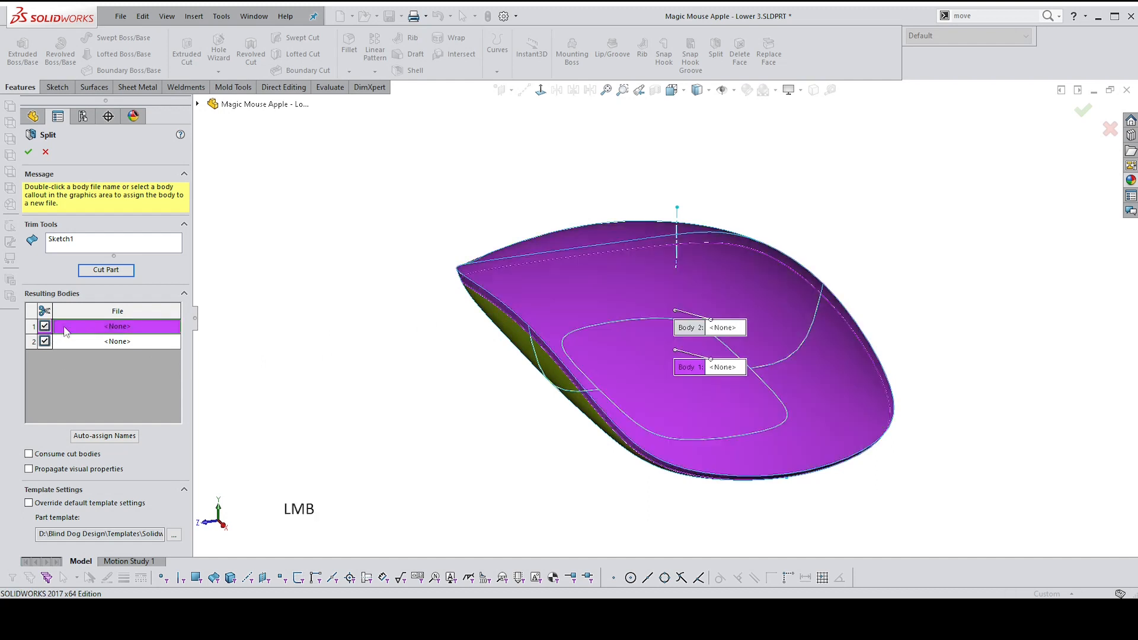
# Assign Body 1 to a new file using the Part template, reusing the existing Project8 Lower Iss1 file name as its base
pyautogui.doubleClick(114, 327)
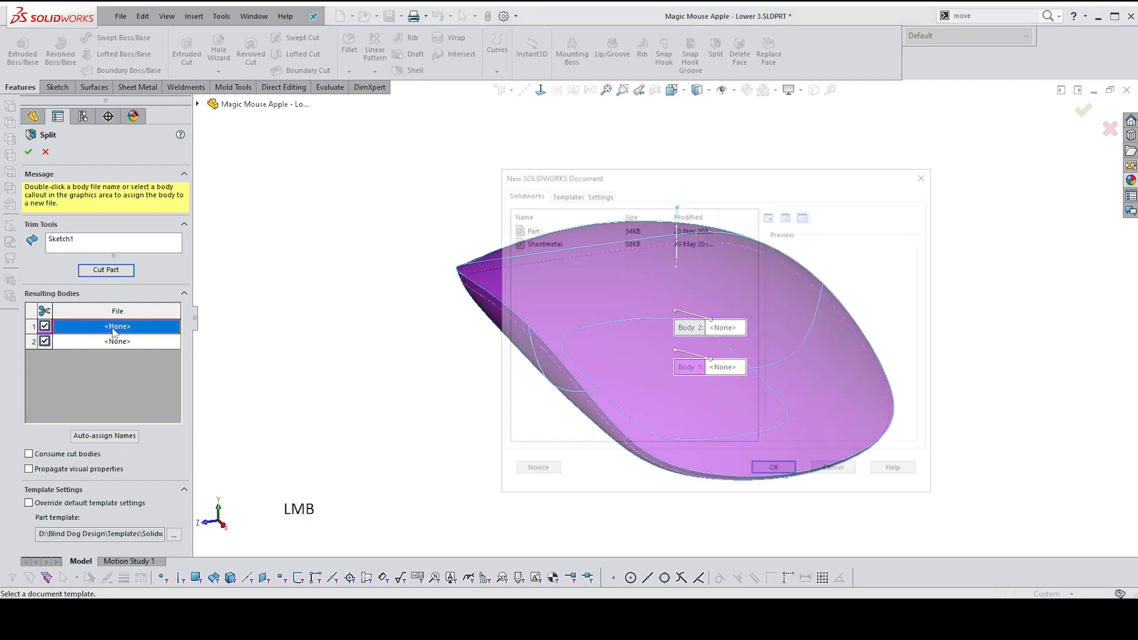
pyautogui.click(527, 229)
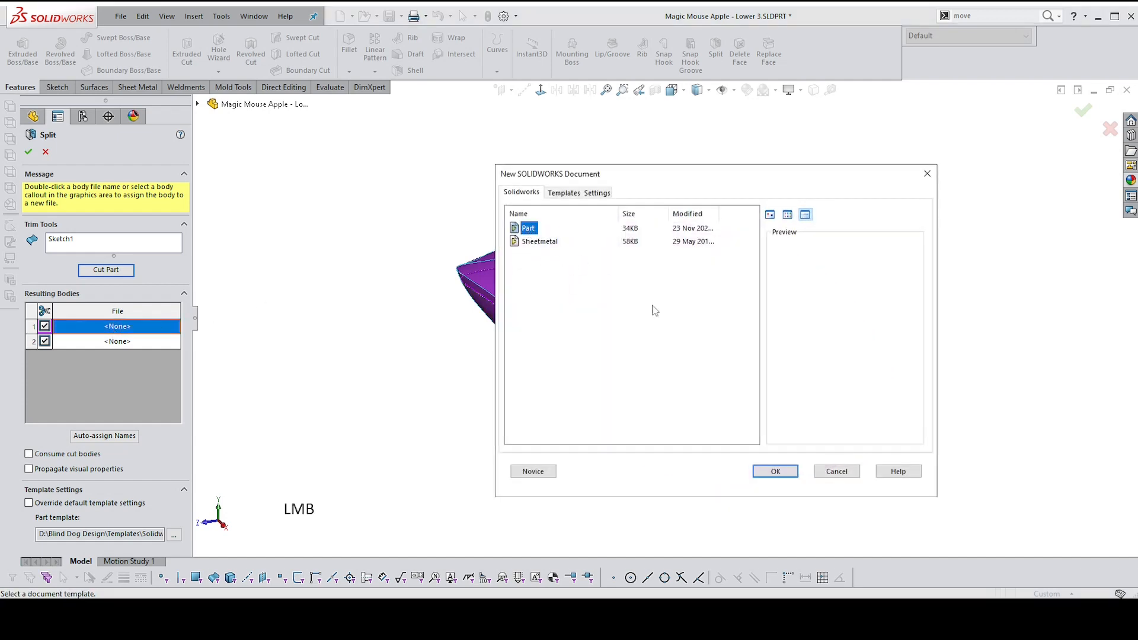
pyautogui.click(775, 472)
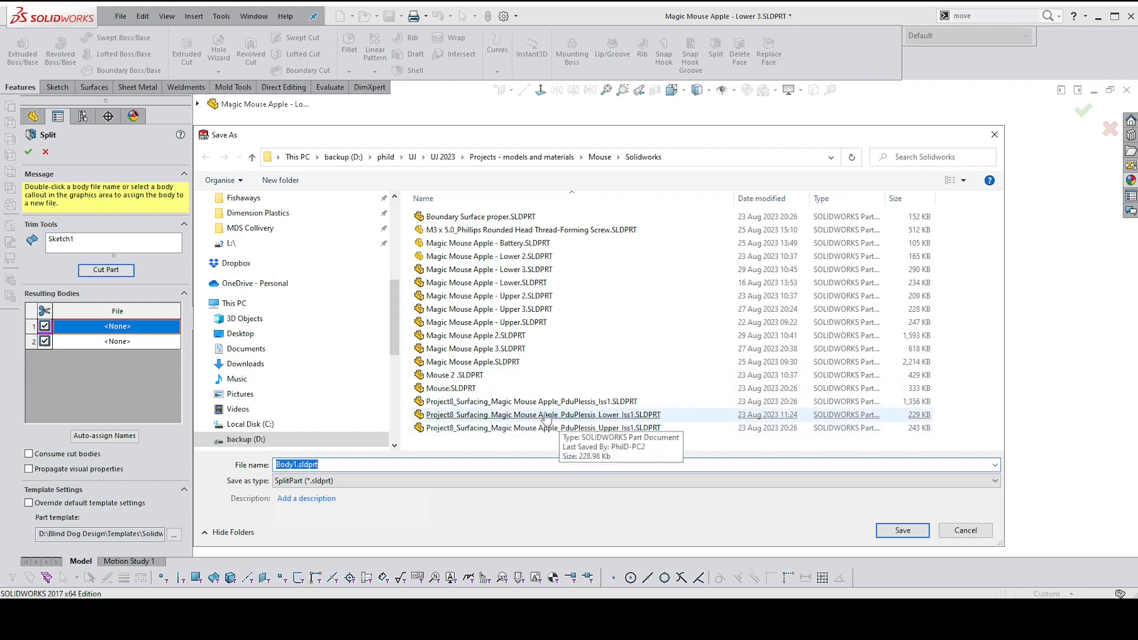
pyautogui.rightClick(596, 420)
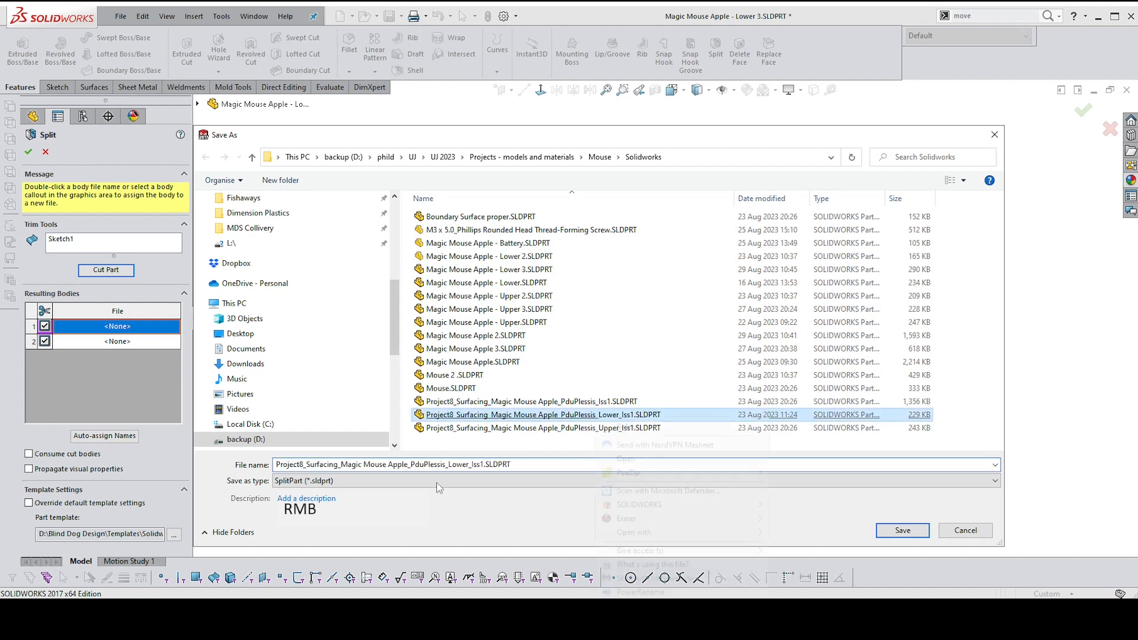
pyautogui.click(441, 481)
pyautogui.click(459, 467)
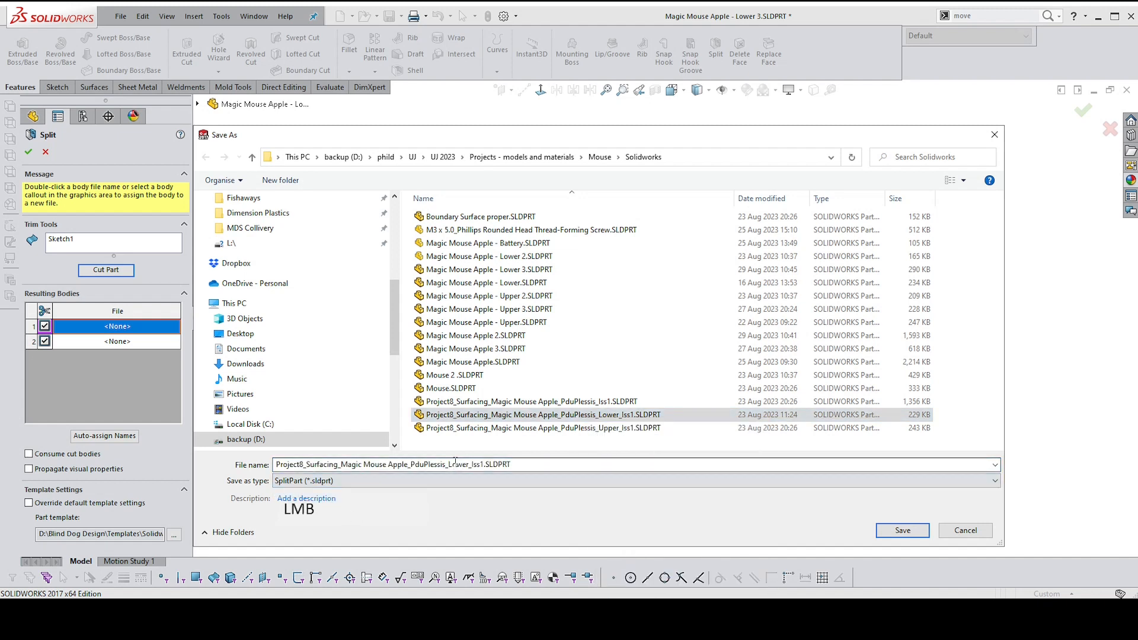
# Move "Lower" ahead of the author's name in Body 1's file name, tidy the underscores, and save the file
pyautogui.click(470, 465)
pyautogui.click(467, 465)
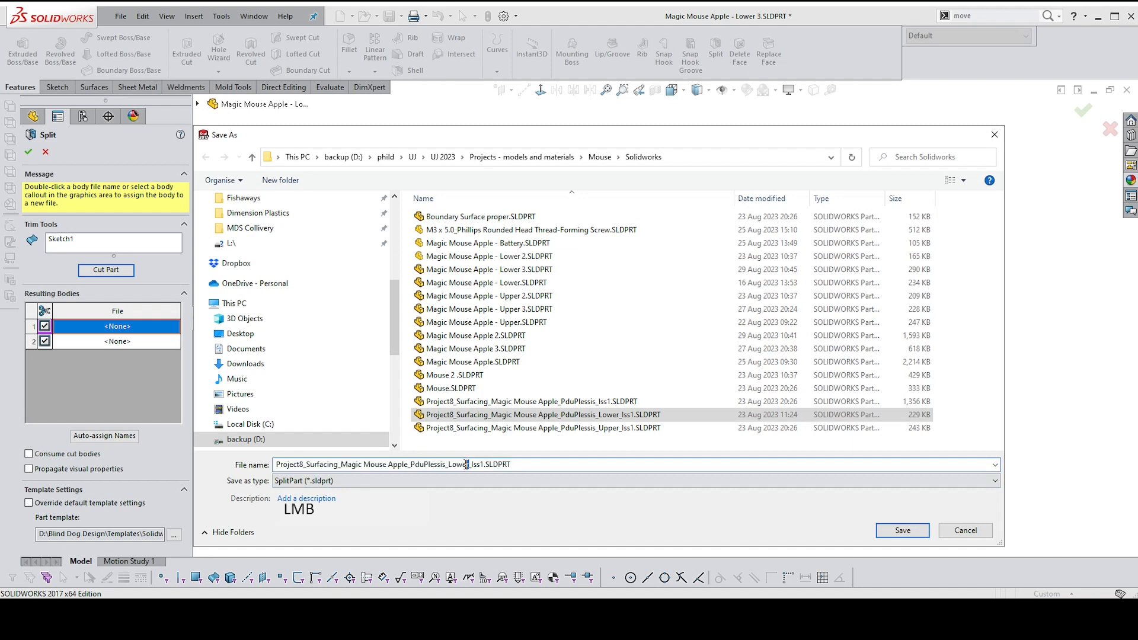
pyautogui.hotkey('ctrl', 'x')
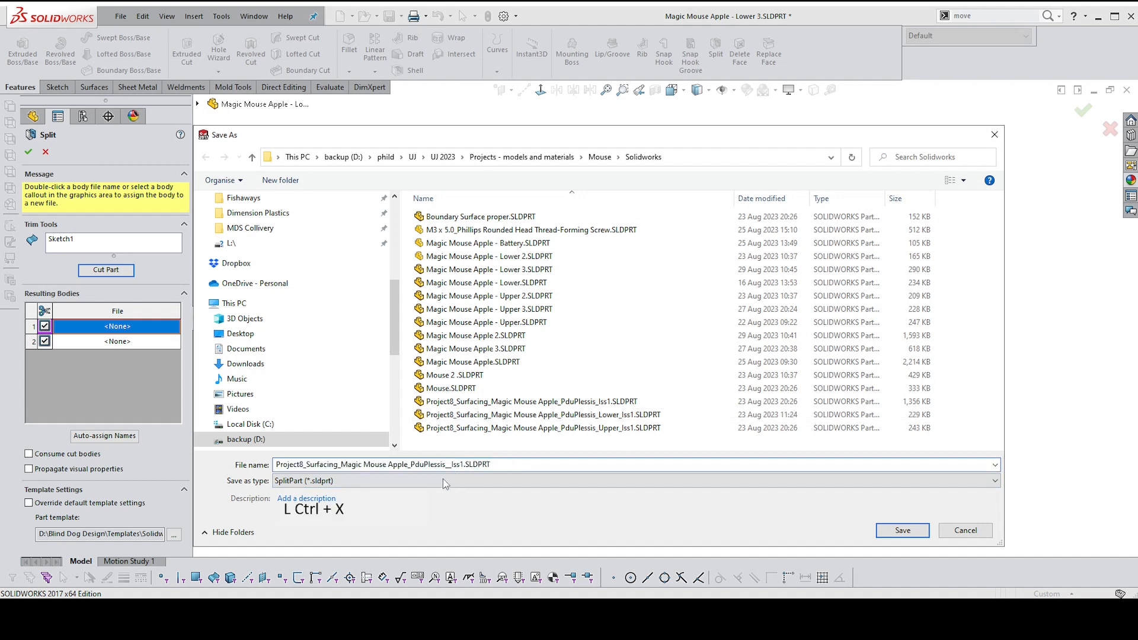
pyautogui.click(412, 467)
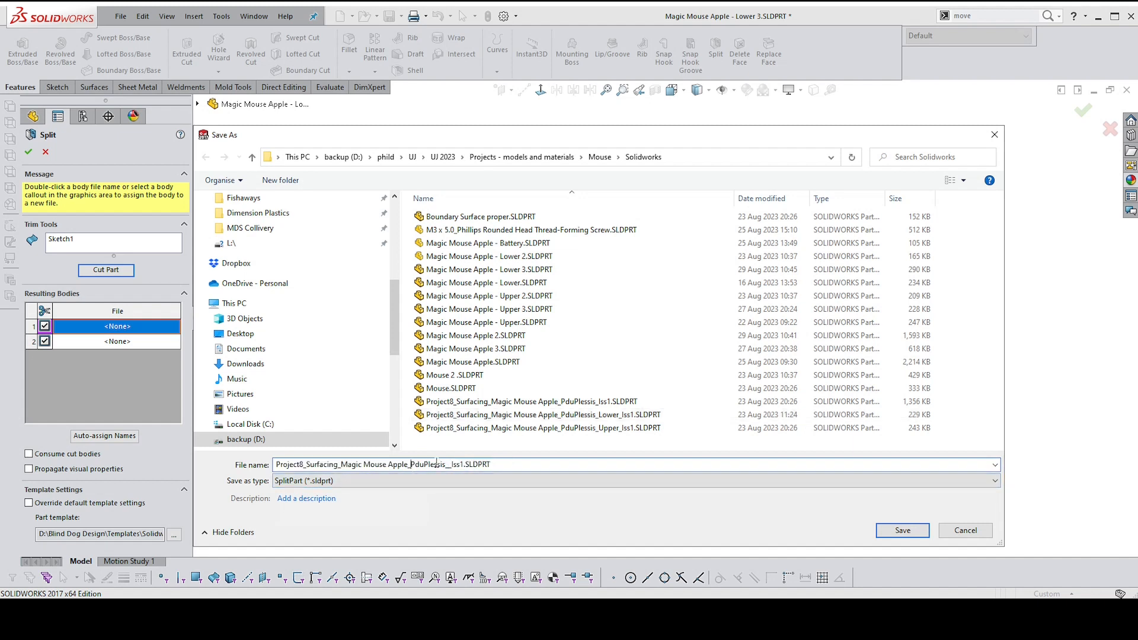
pyautogui.hotkey('ctrl', 'v')
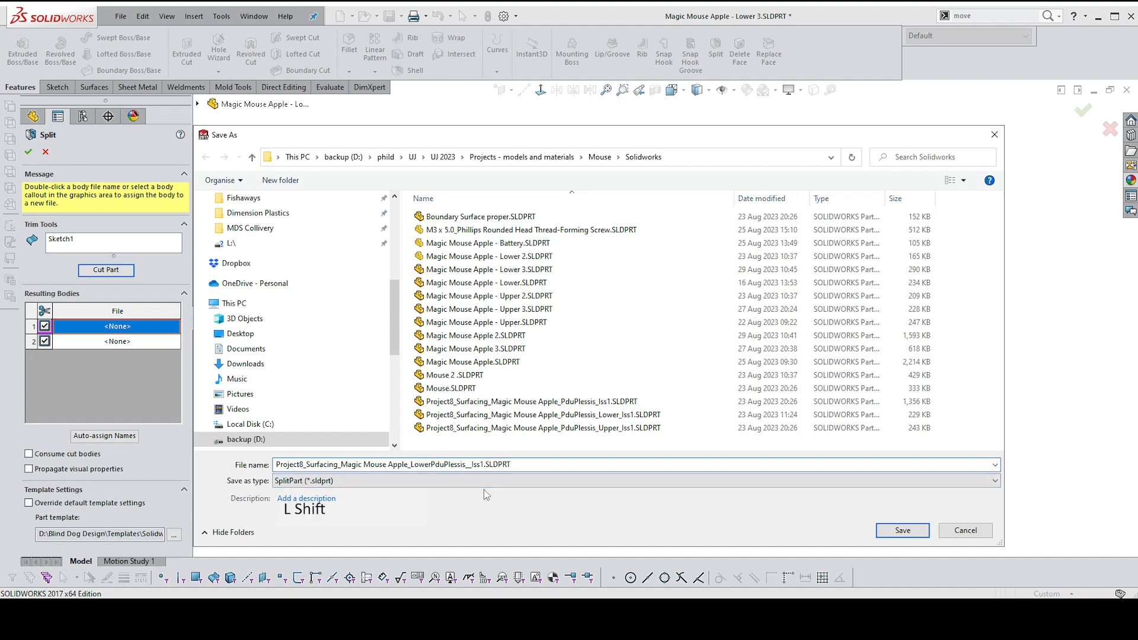
pyautogui.write('_')
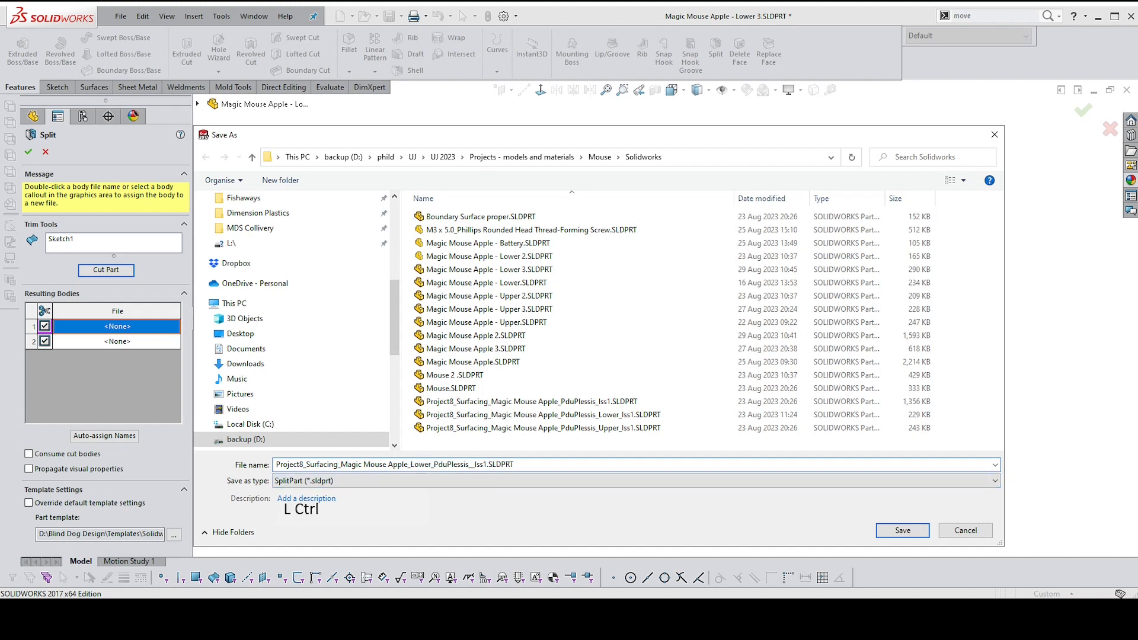
pyautogui.hotkey('ctrl', 'Right')
pyautogui.hotkey('ctrl', 'Left')
pyautogui.press('BackSpace')
pyautogui.click(902, 531)
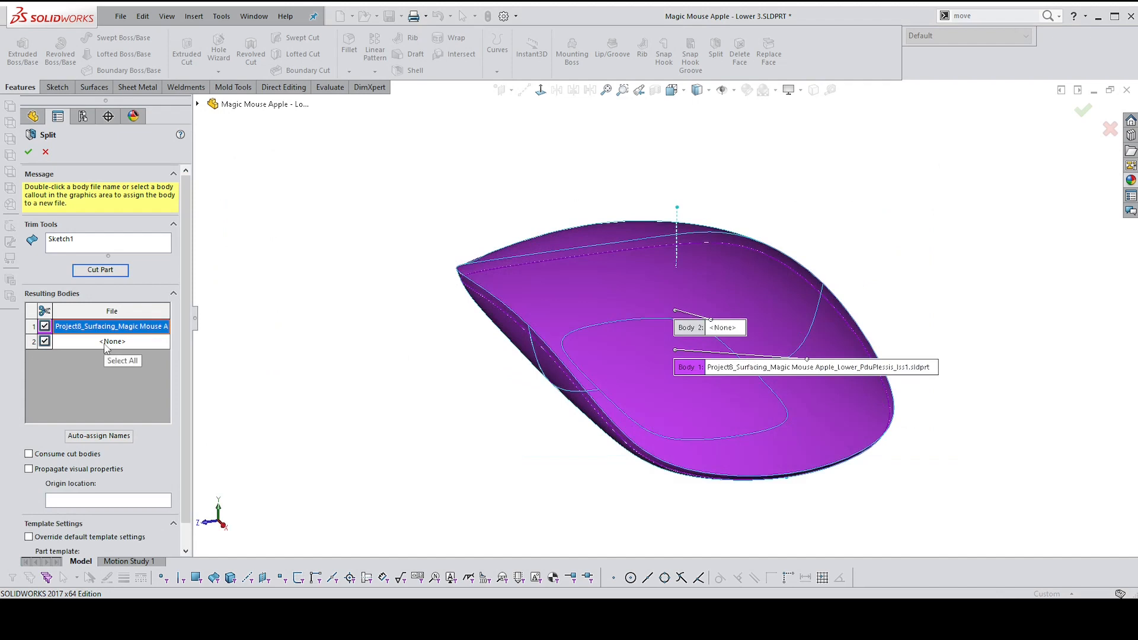
# Assign Body 2 to a file using the Part template, saving it over the existing Project8 Upper Iss1 part
pyautogui.click(269, 354)
pyautogui.click(120, 342)
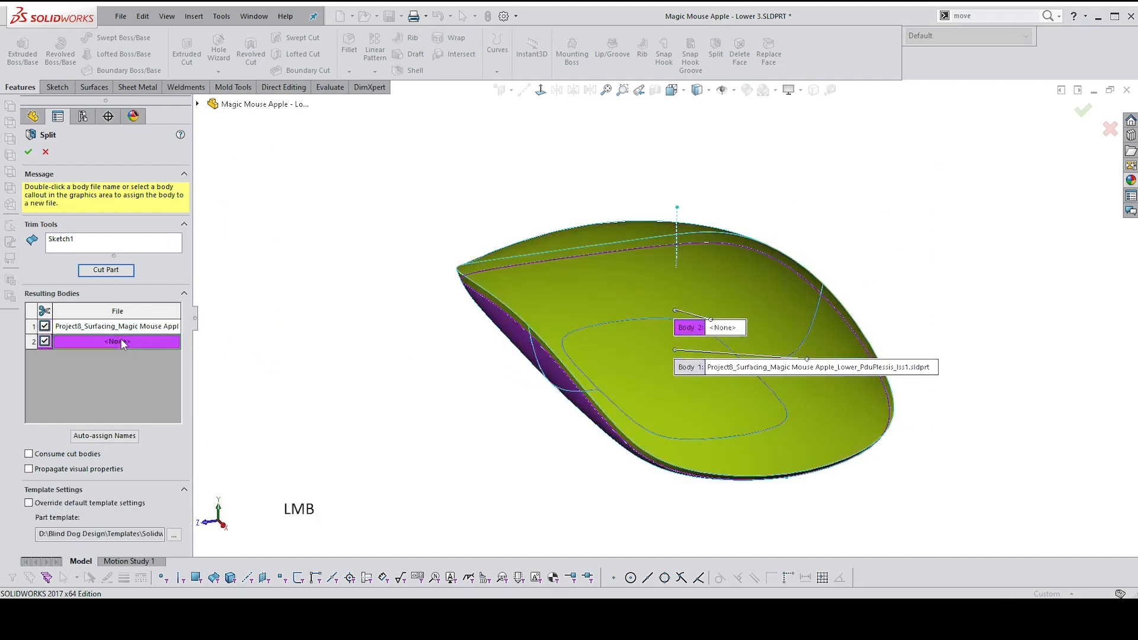
pyautogui.click(136, 328)
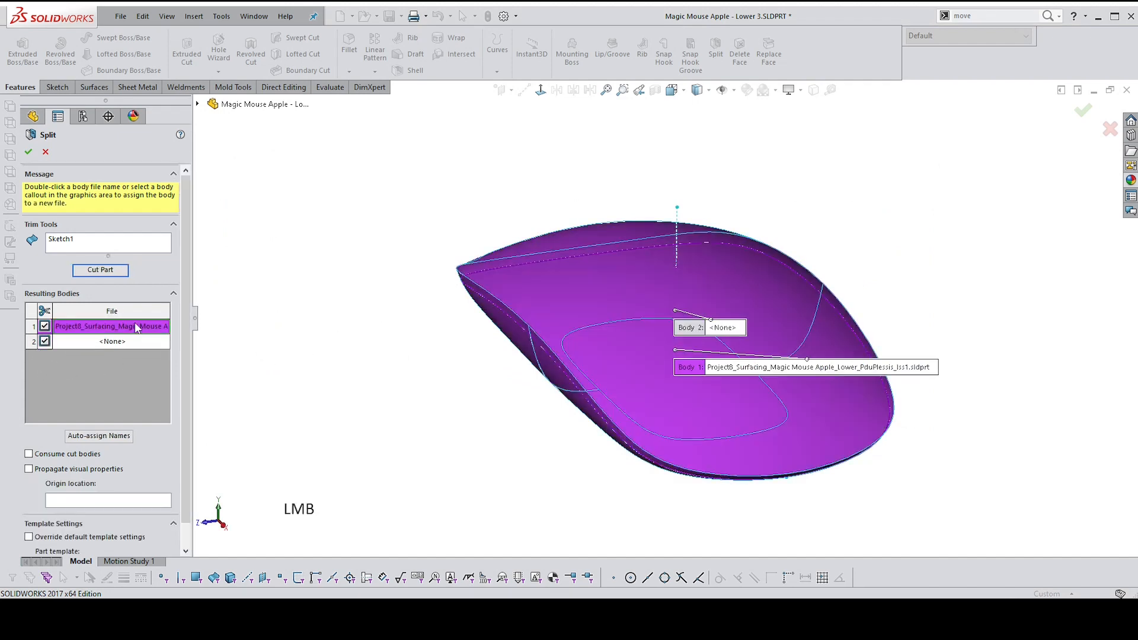
pyautogui.click(243, 335)
pyautogui.doubleClick(121, 342)
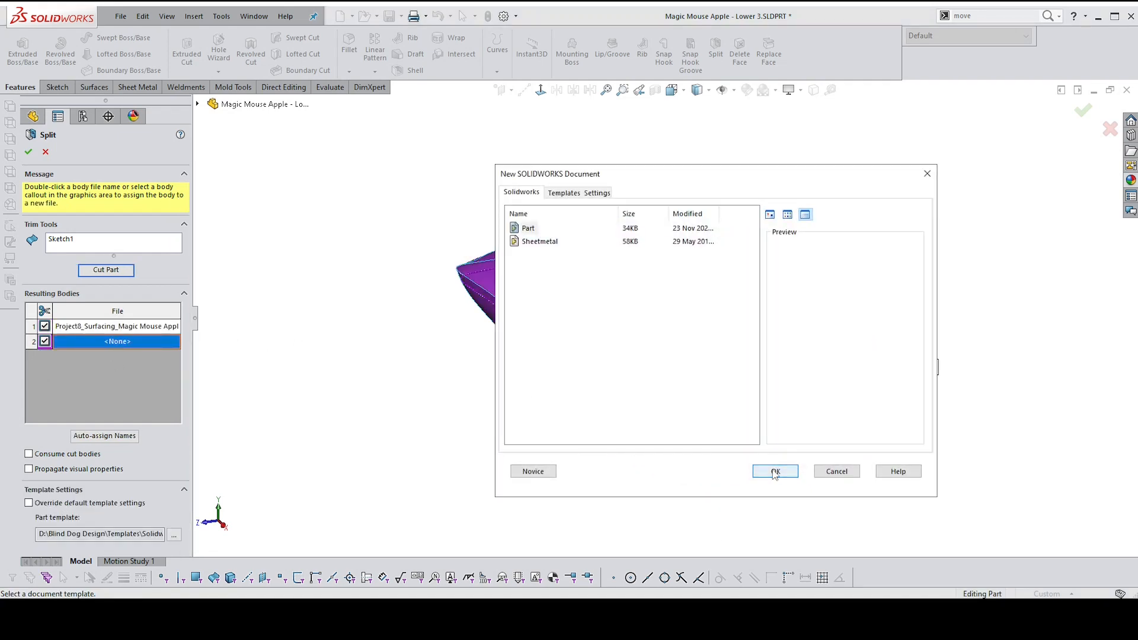
pyautogui.click(775, 471)
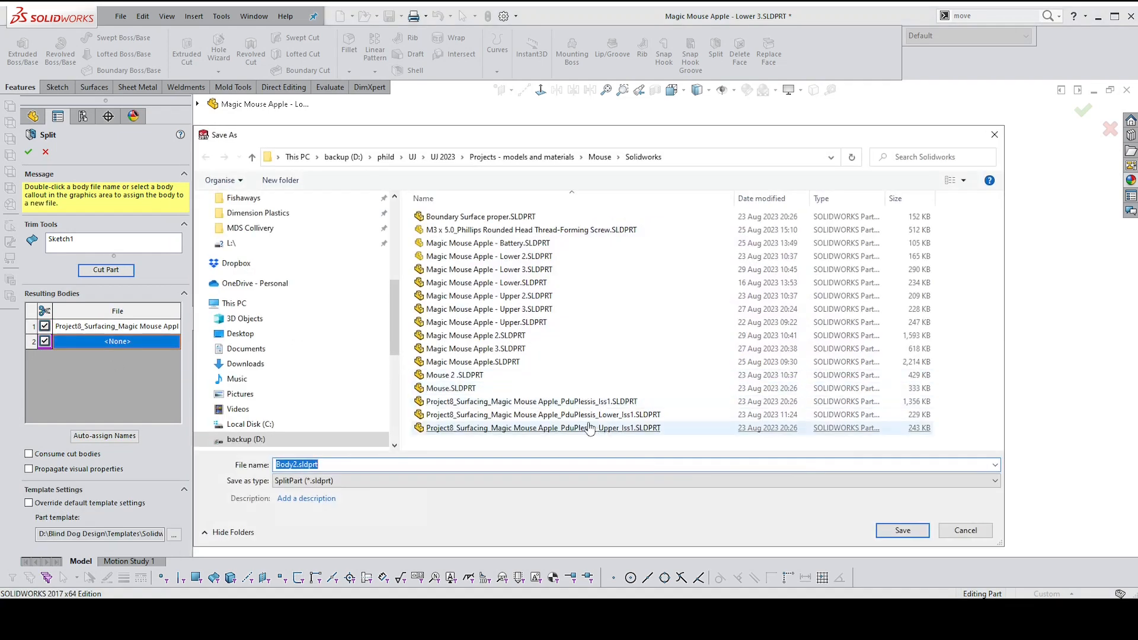
pyautogui.rightClick(613, 431)
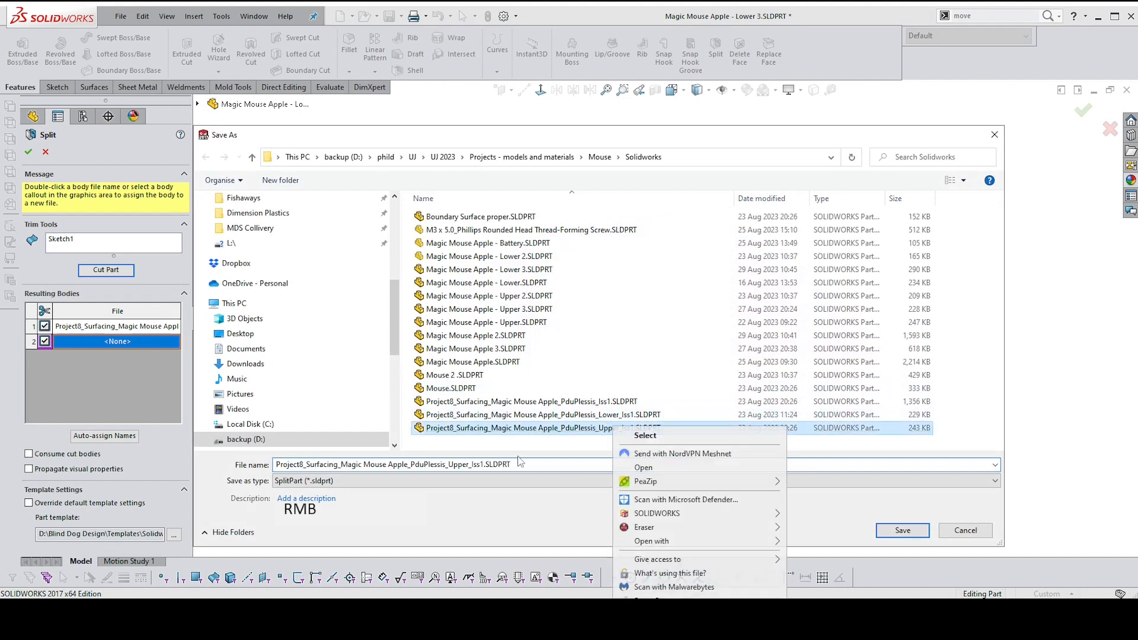
pyautogui.click(467, 467)
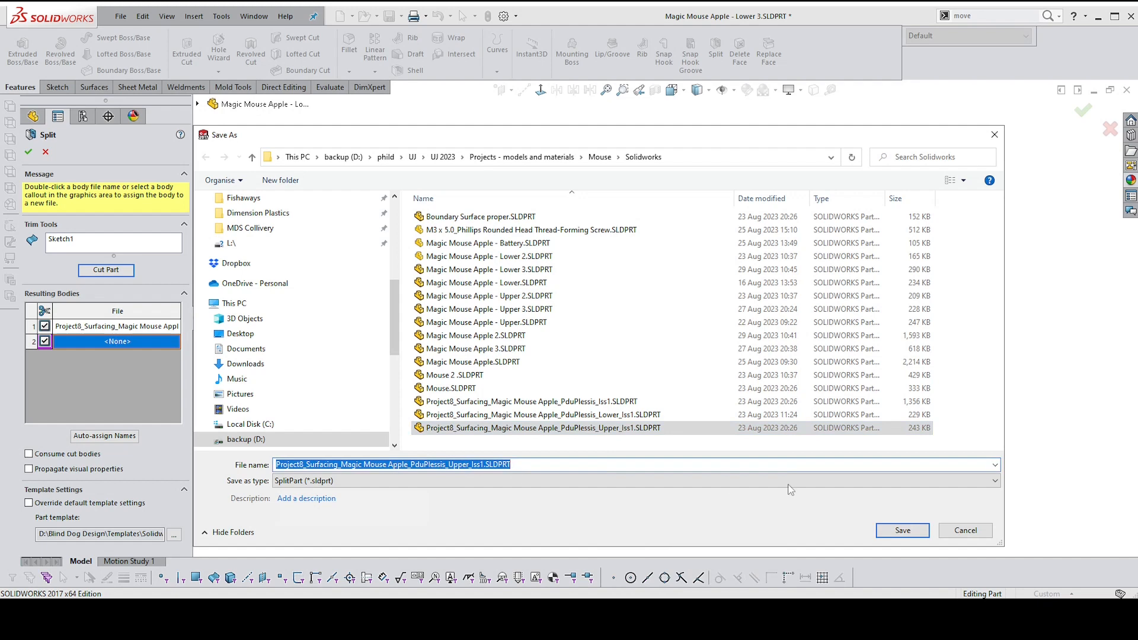
pyautogui.click(901, 530)
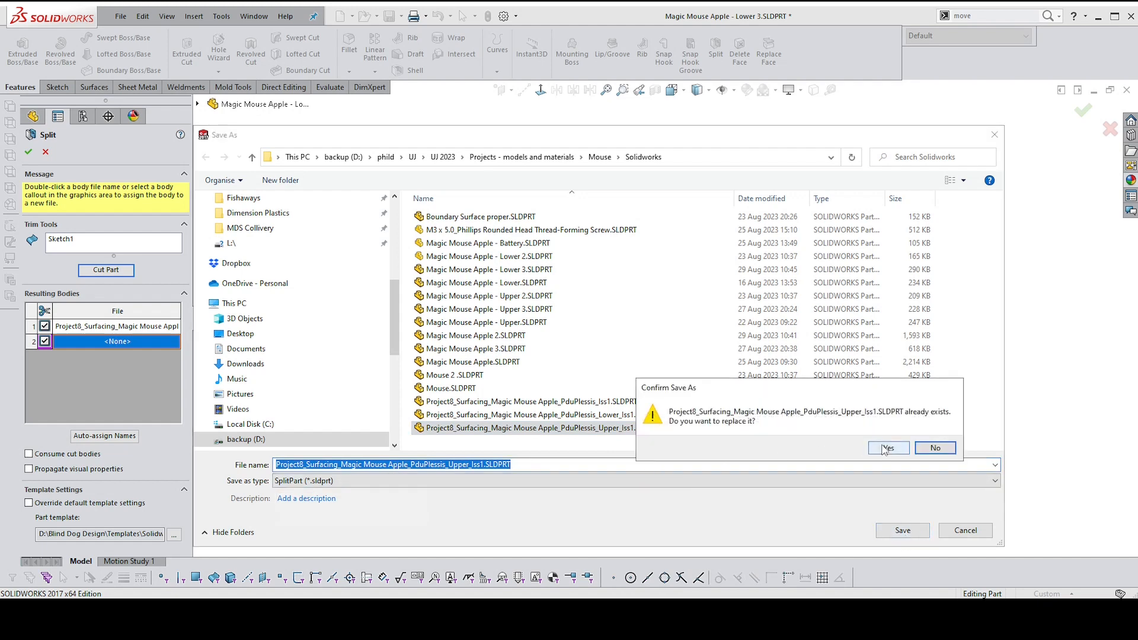
pyautogui.click(882, 446)
# Complete the split and view the new lower-half part on its own
pyautogui.click(355, 335)
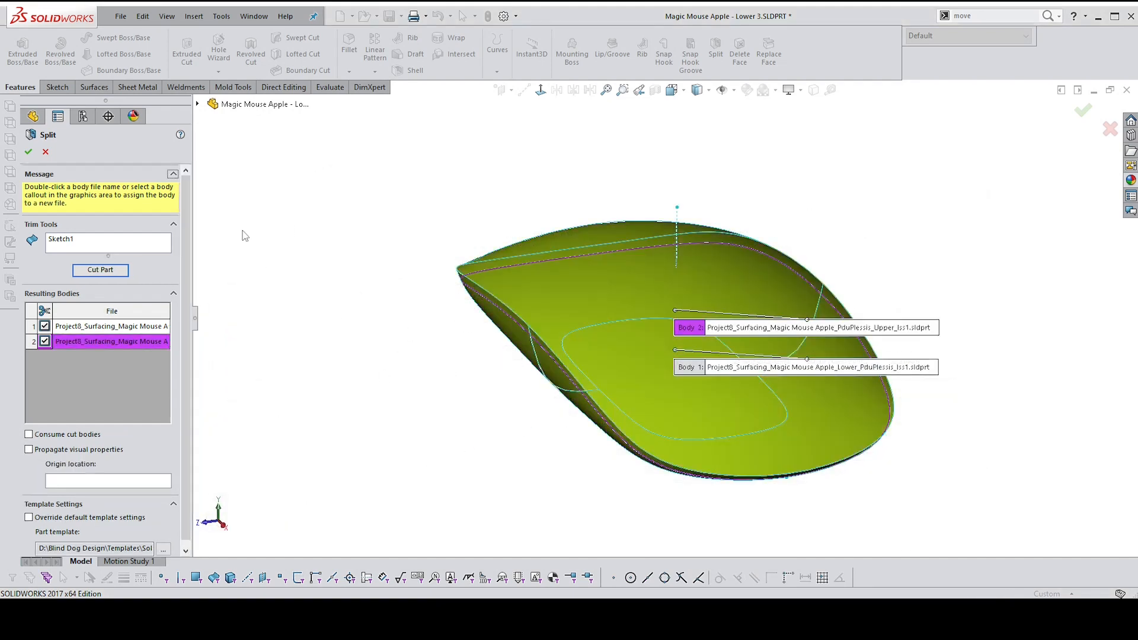
pyautogui.click(28, 151)
pyautogui.click(775, 470)
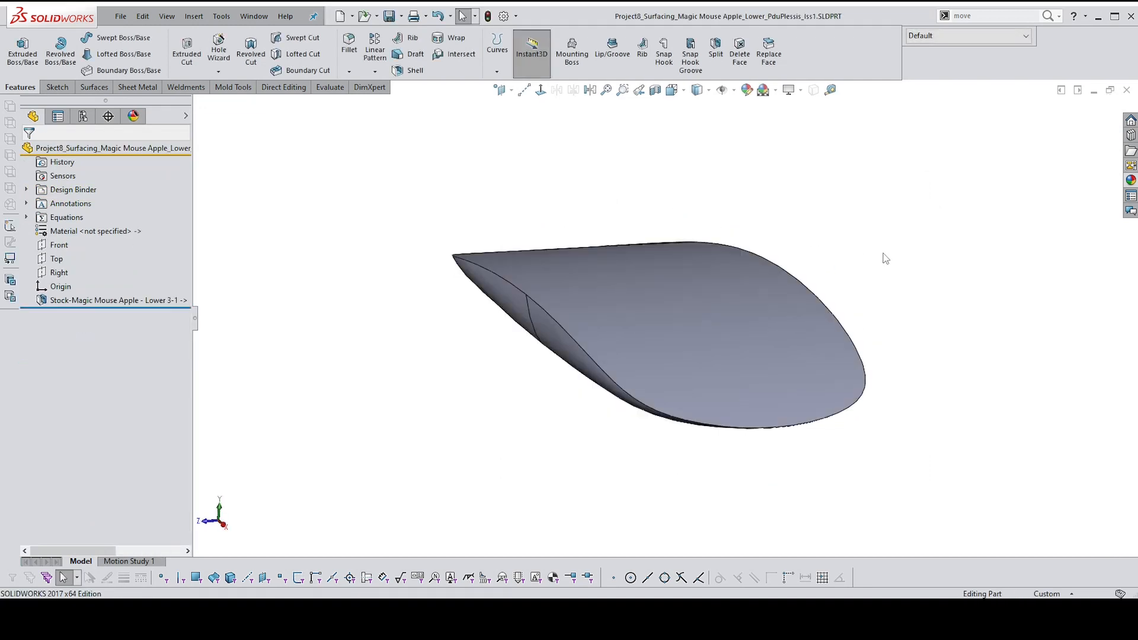
pyautogui.click(887, 260)
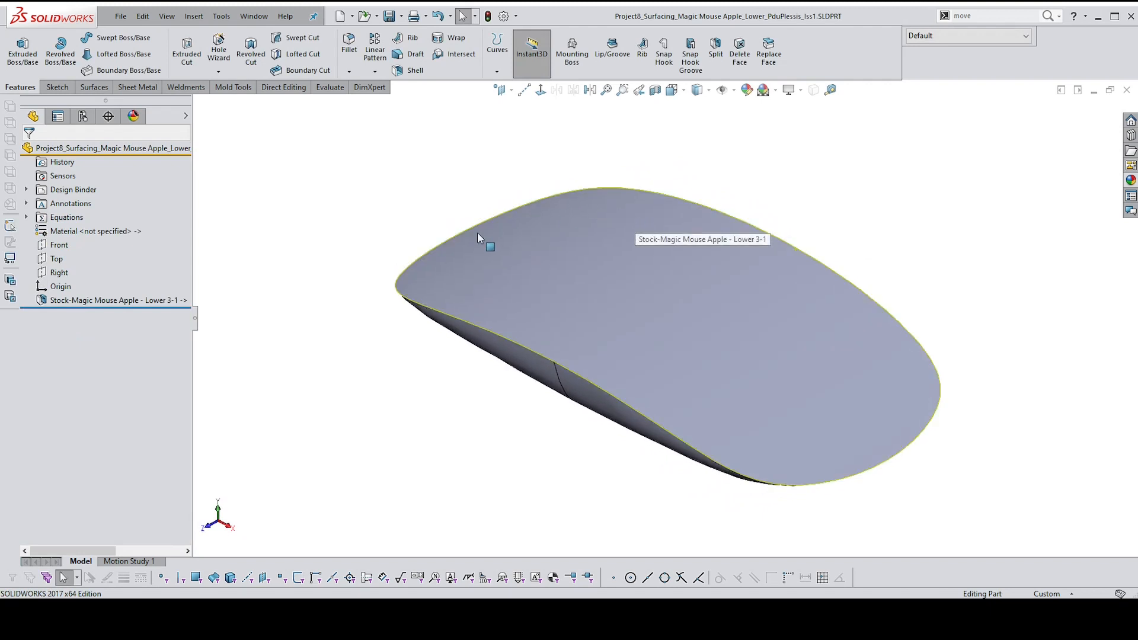
pyautogui.click(887, 213)
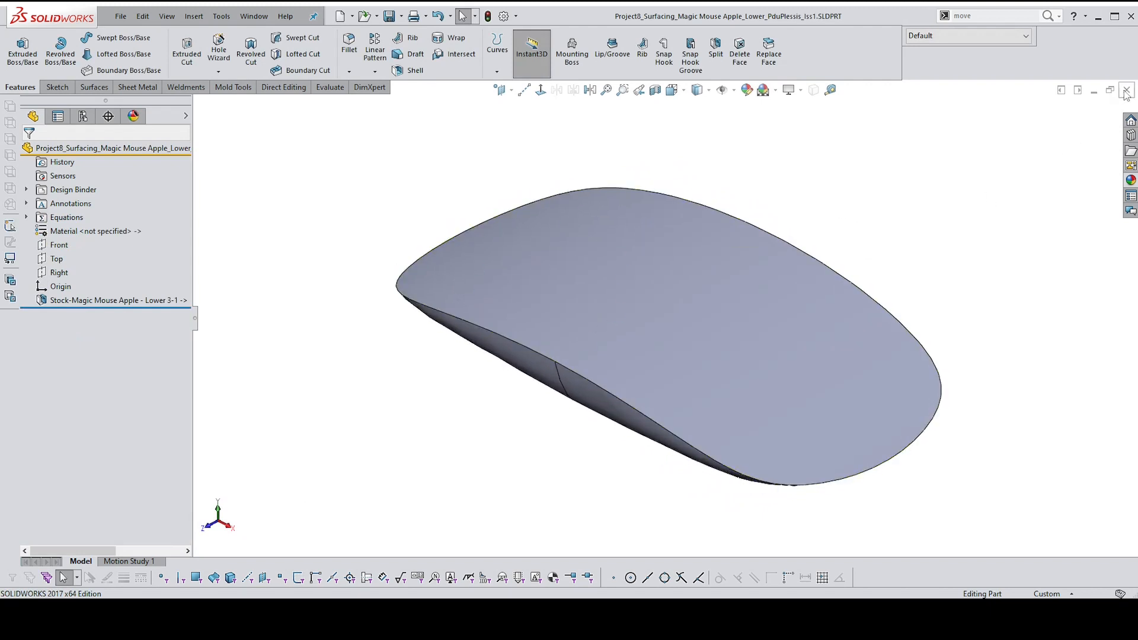
# Switch to the open Magic Mouse Apple - Lower 3 part and roll its history back to before Sketch1
pyautogui.moveTo(903, 202); pyautogui.dragTo(905, 235, button='right')
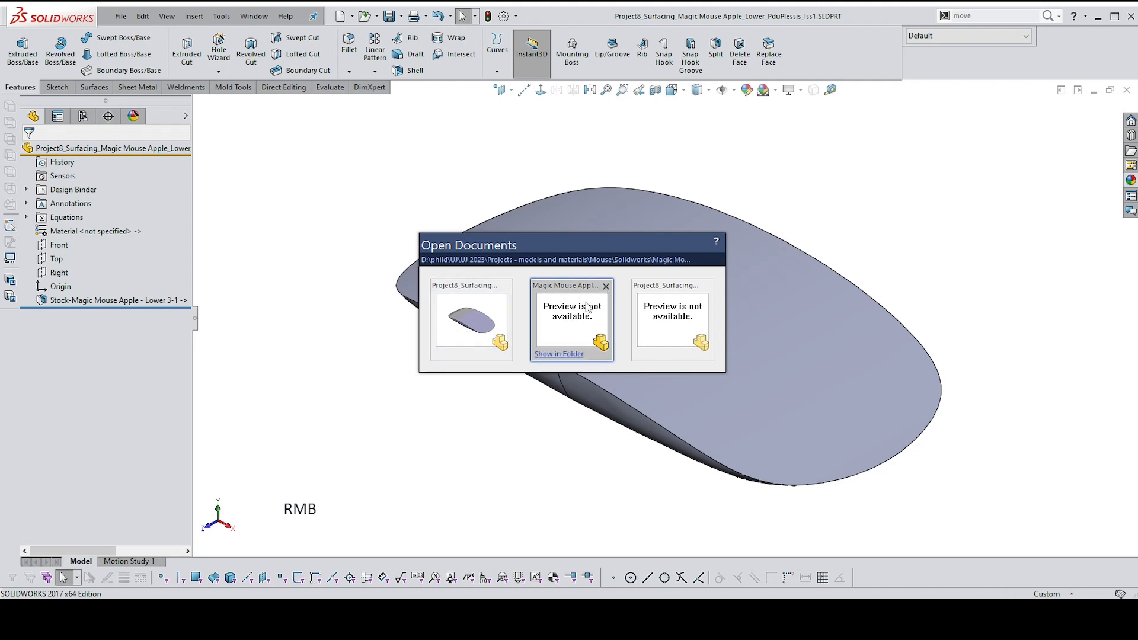
pyautogui.click(570, 313)
pyautogui.click(381, 356)
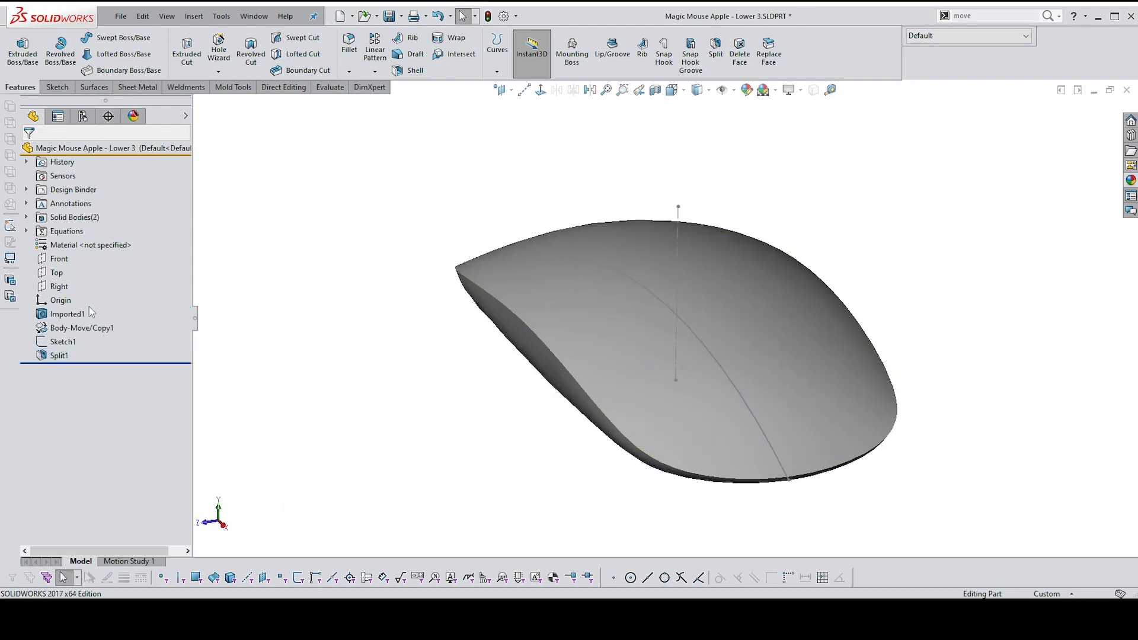
pyautogui.click(110, 363)
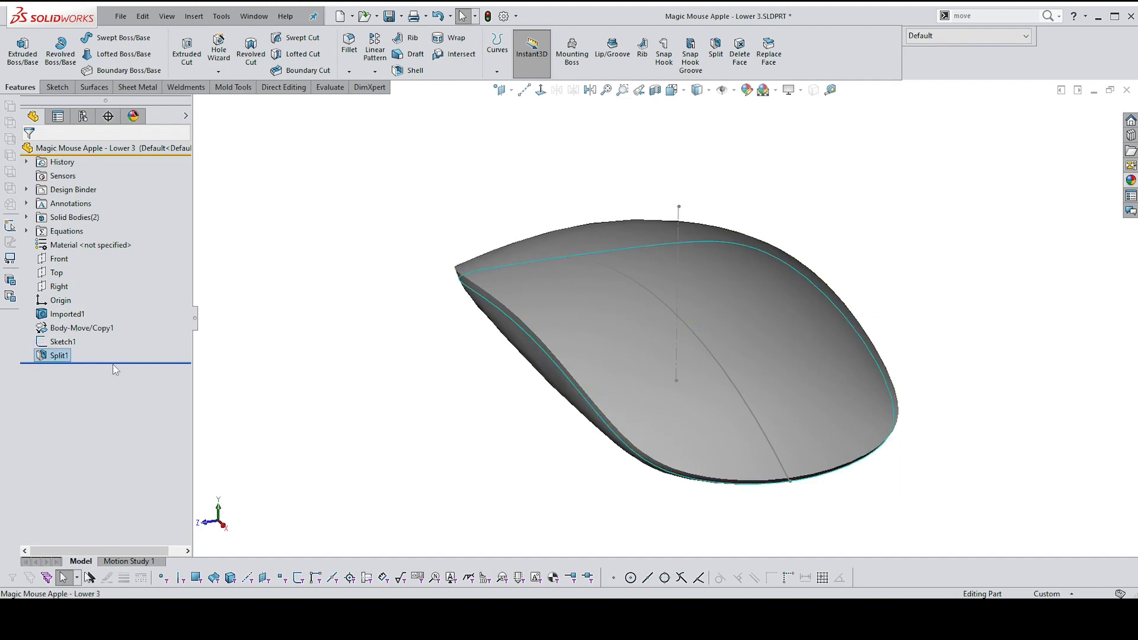
pyautogui.click(60, 344)
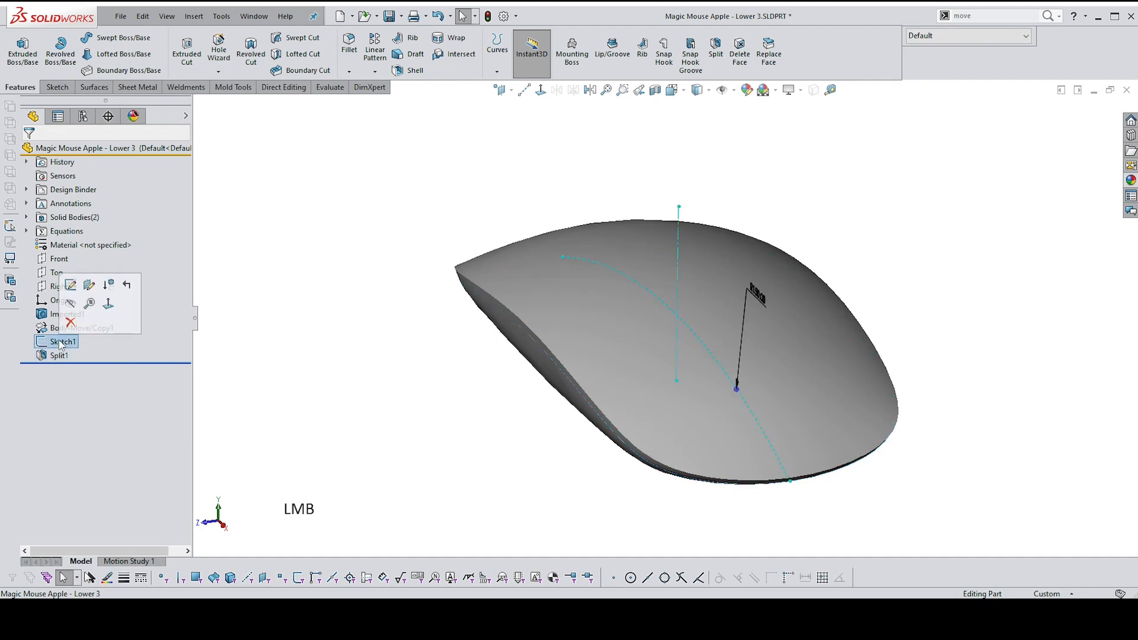
pyautogui.rightClick(60, 343)
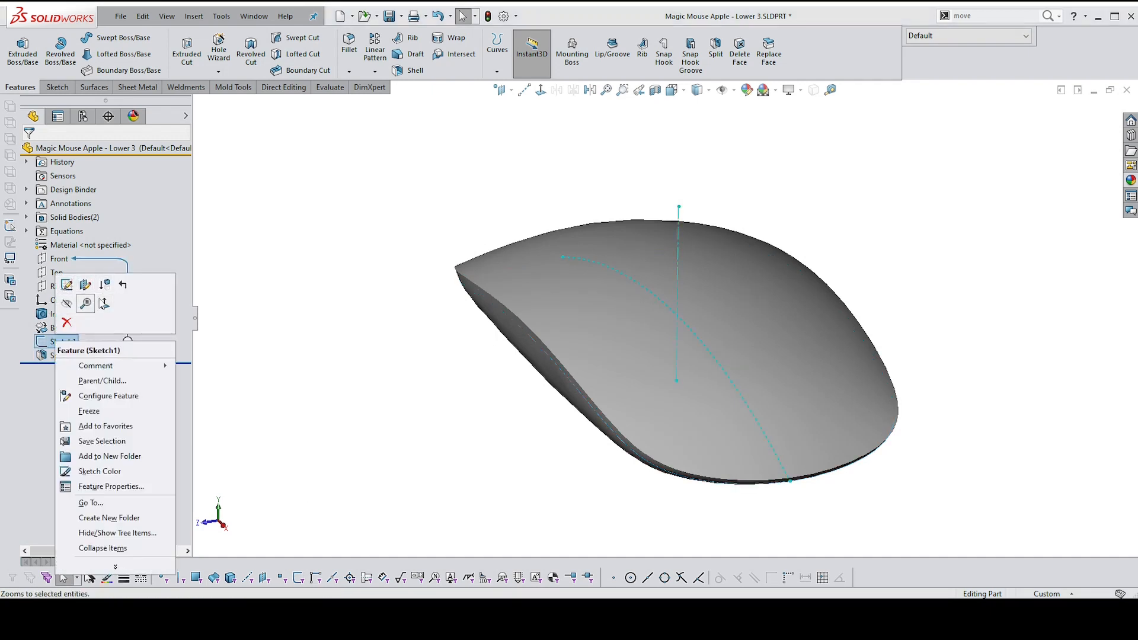
pyautogui.click(106, 285)
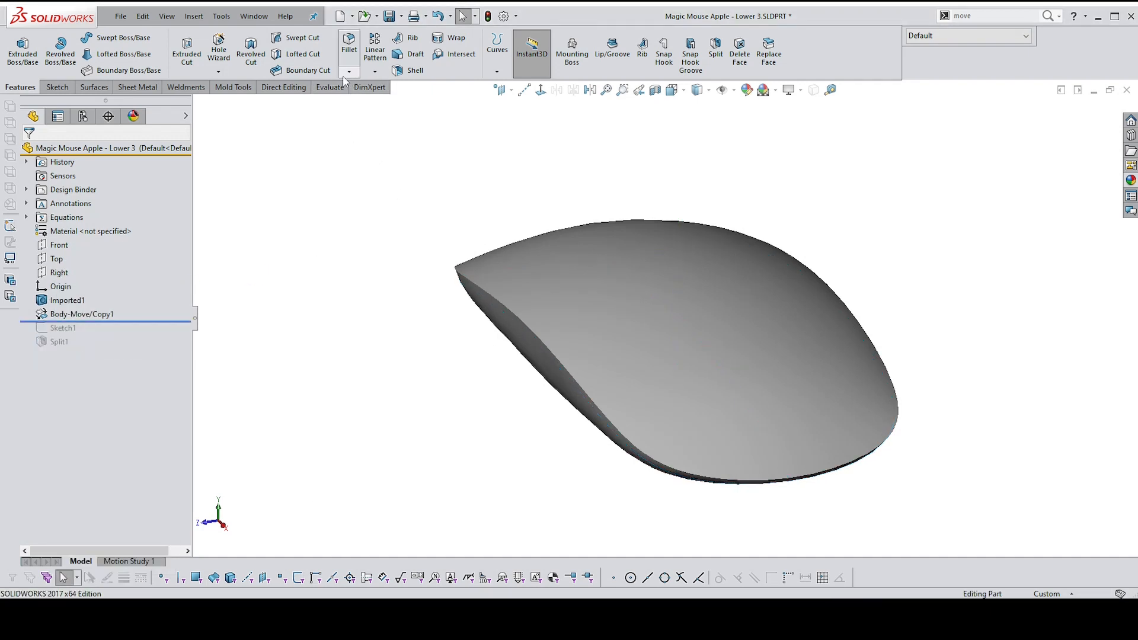
# Shell the whole mouse body inward with a 1.4 mm wall thickness, without removing any faces
pyautogui.click(410, 70)
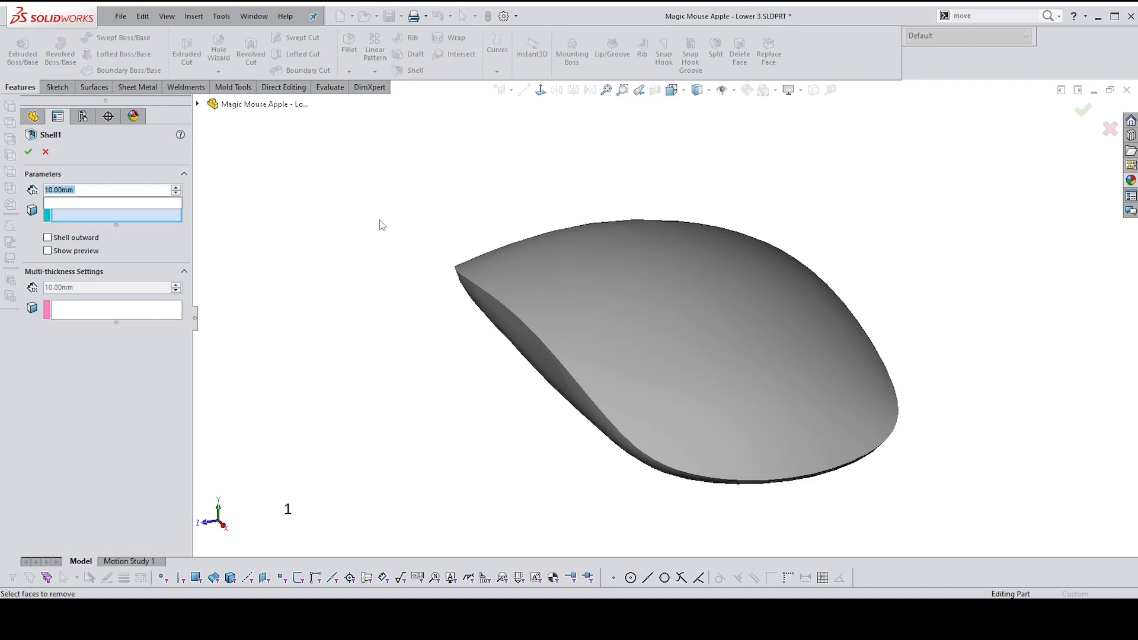
pyautogui.write('1.4')
pyautogui.press('Return')
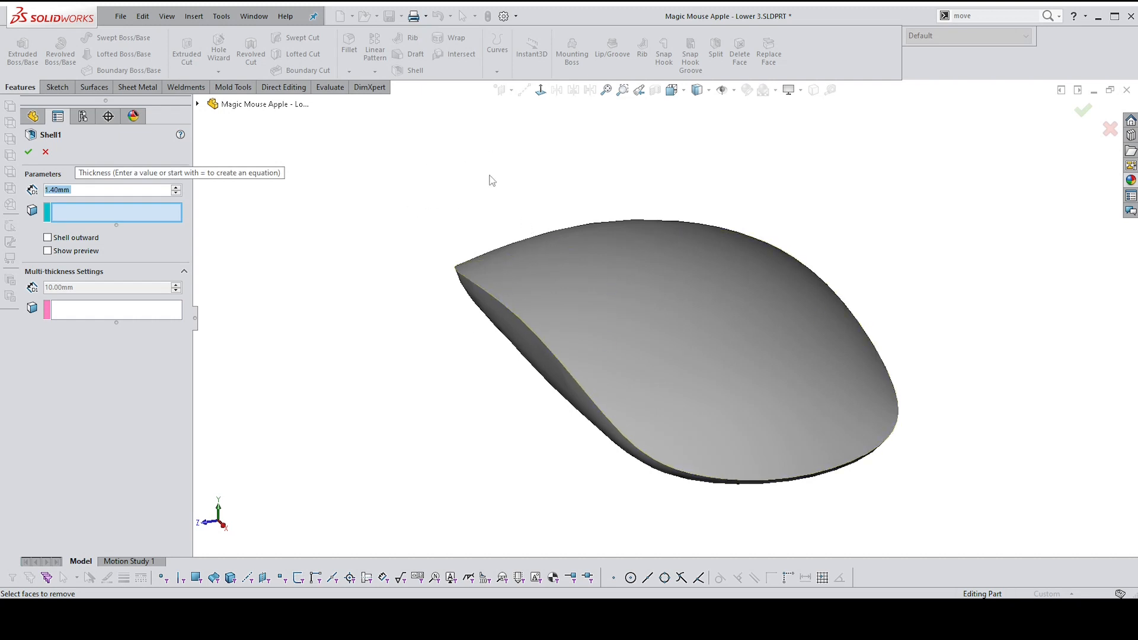
pyautogui.click(28, 152)
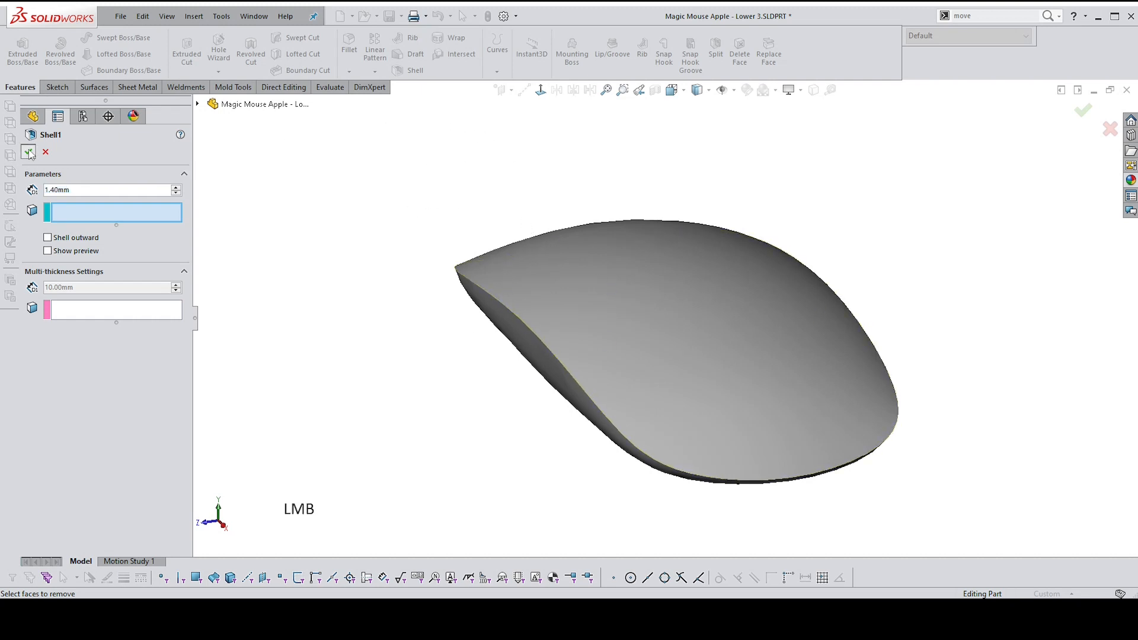
# Section the shelled body along the Front plane and roll the history forward past Split1
pyautogui.click(655, 89)
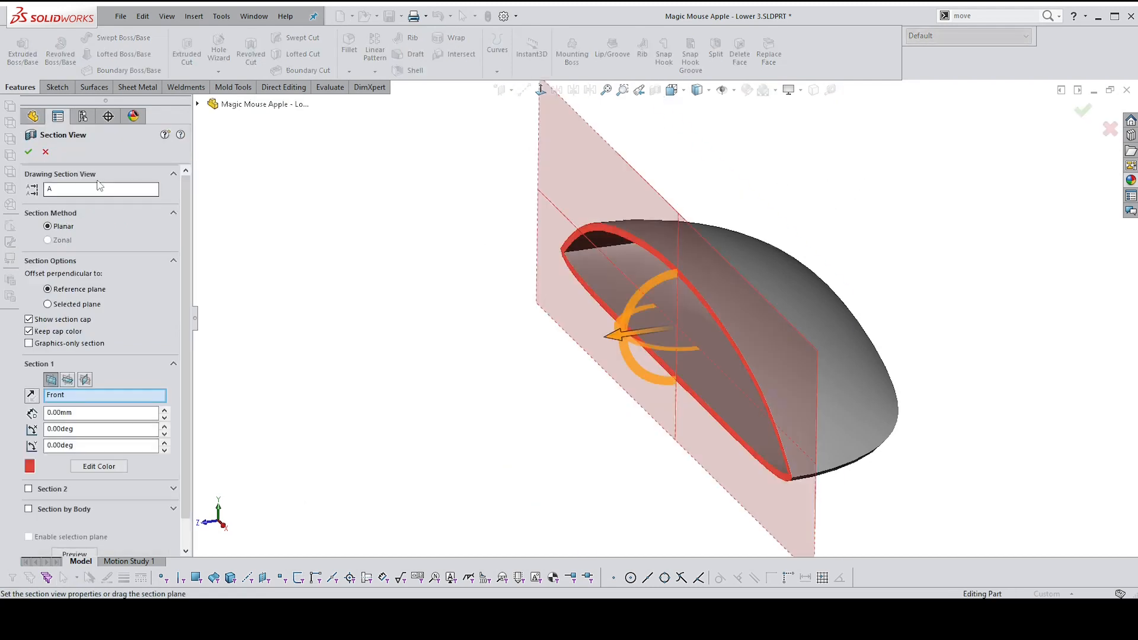
pyautogui.click(28, 152)
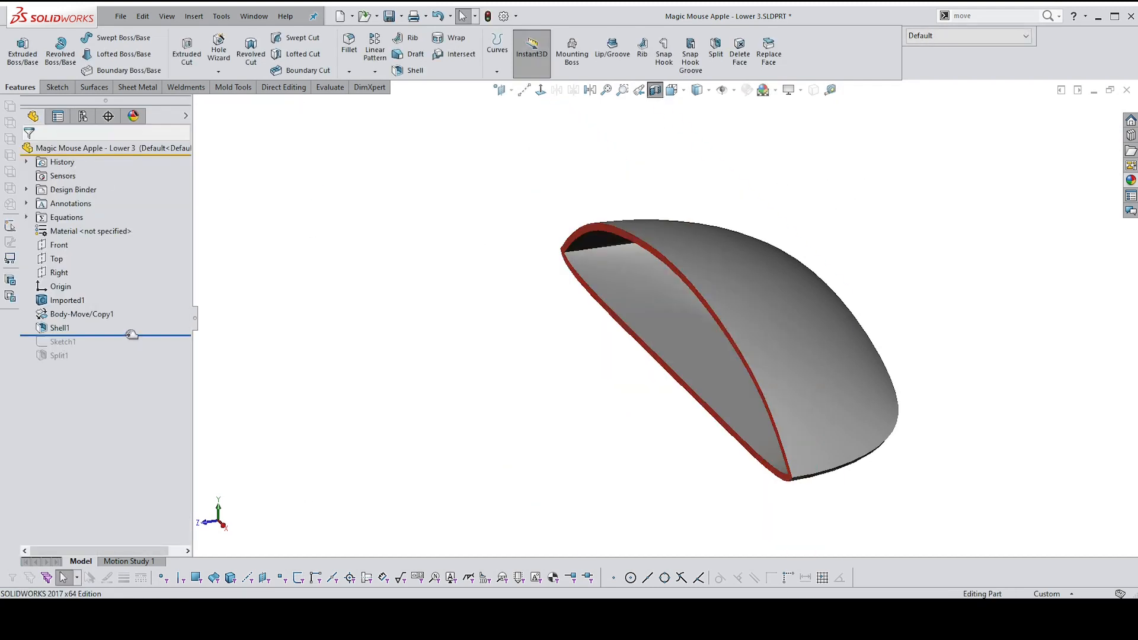
pyautogui.moveTo(131, 335); pyautogui.dragTo(132, 363)
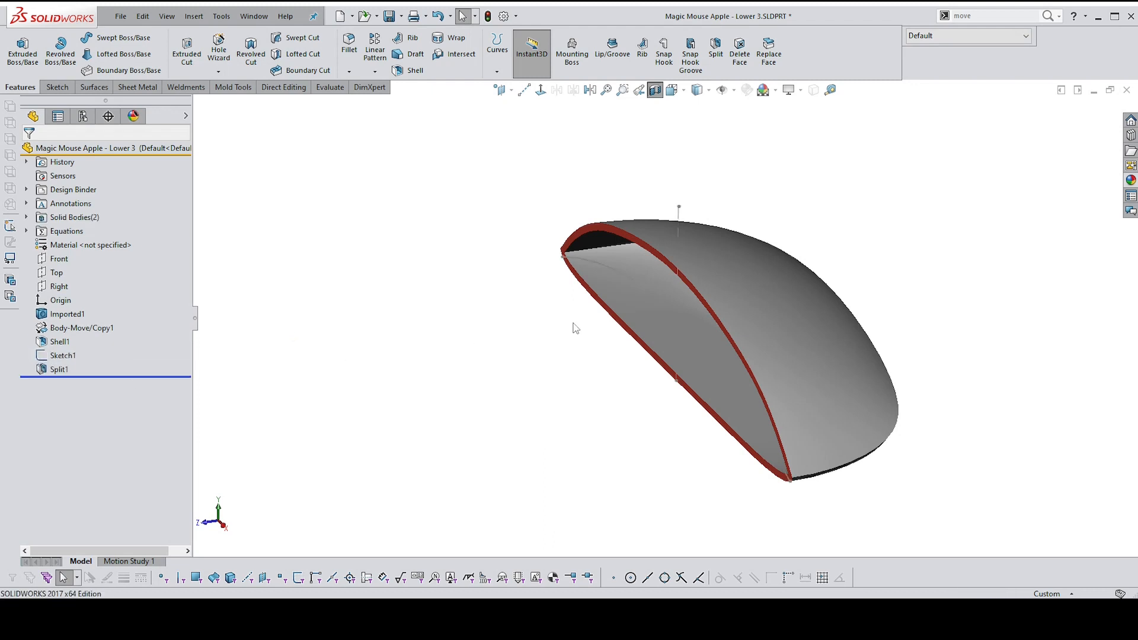
# Inspect the sectioned shell, turn off the section view, and display the model shaded with edges
pyautogui.click(921, 193)
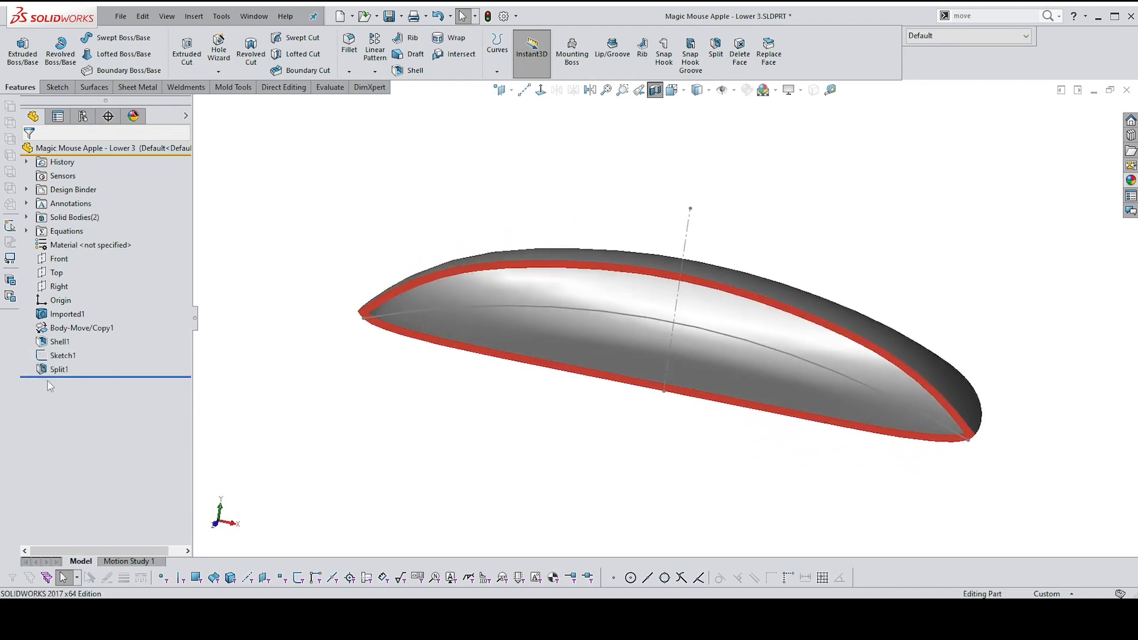
pyautogui.click(655, 90)
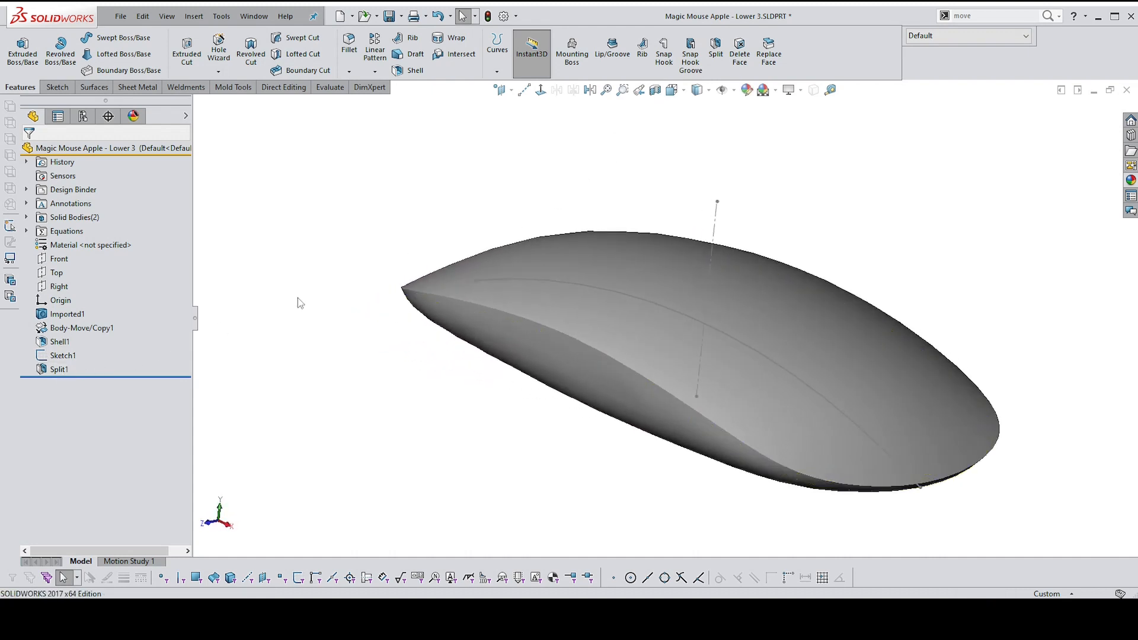
pyautogui.click(699, 90)
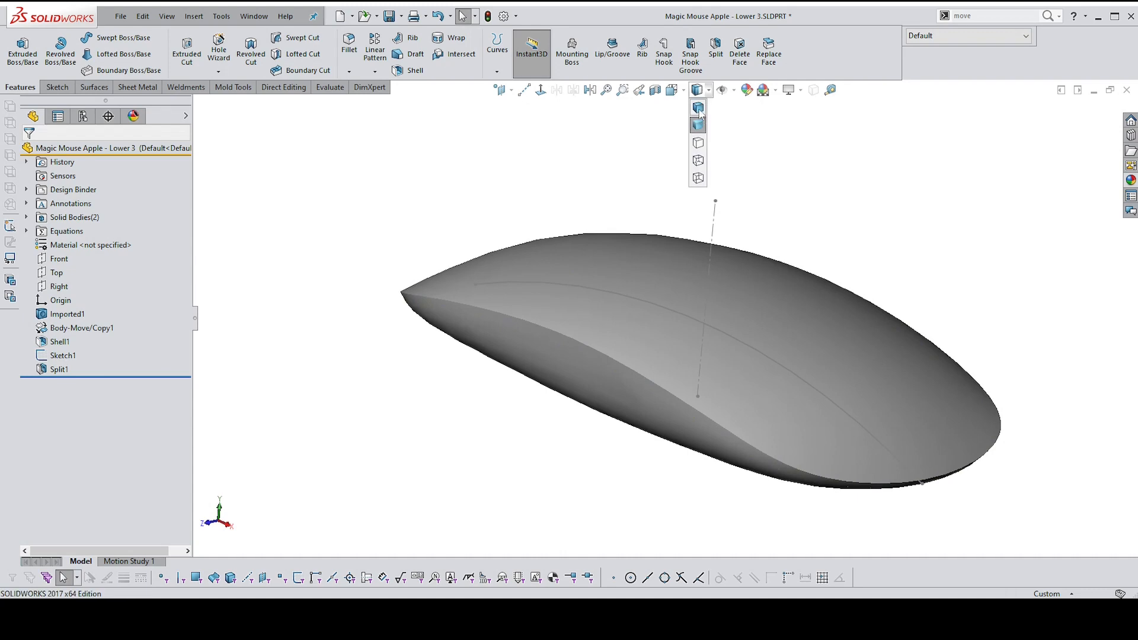
pyautogui.click(699, 109)
pyautogui.scroll(-1, 468, 296)
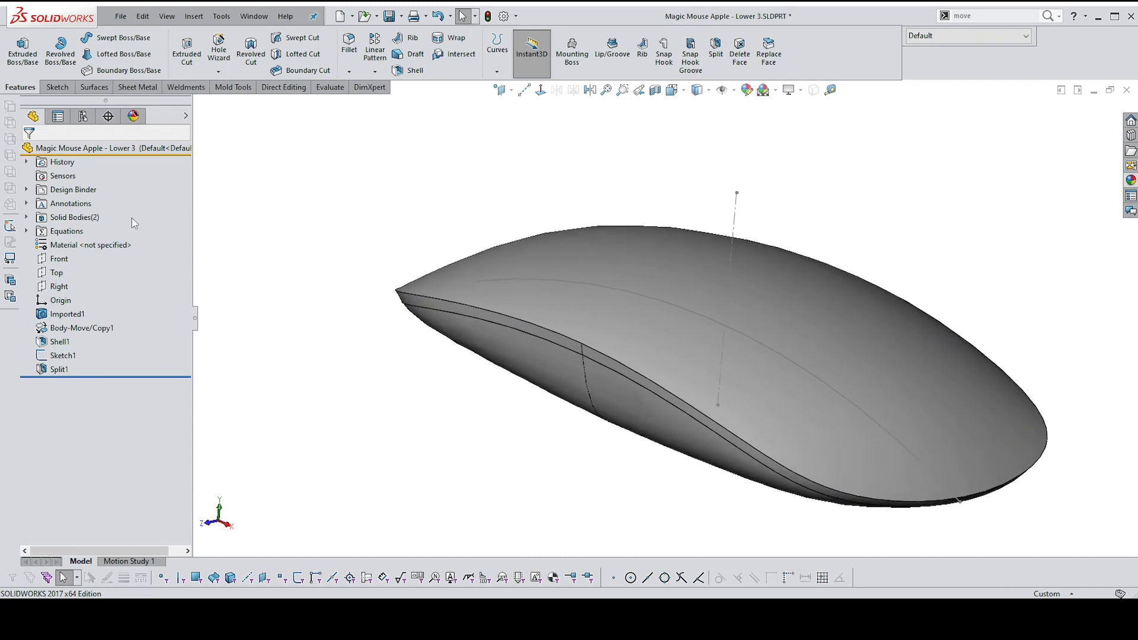
# List the part's solid bodies and hide the lower body Split1[1] to inspect the inside of the upper shell
pyautogui.click(27, 218)
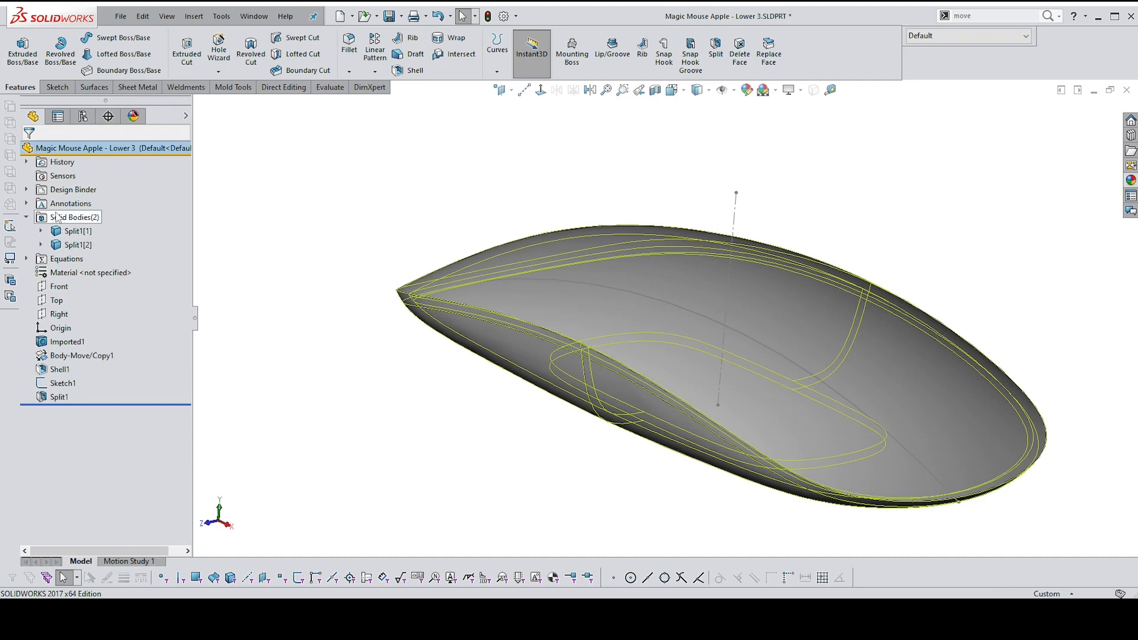
pyautogui.click(81, 233)
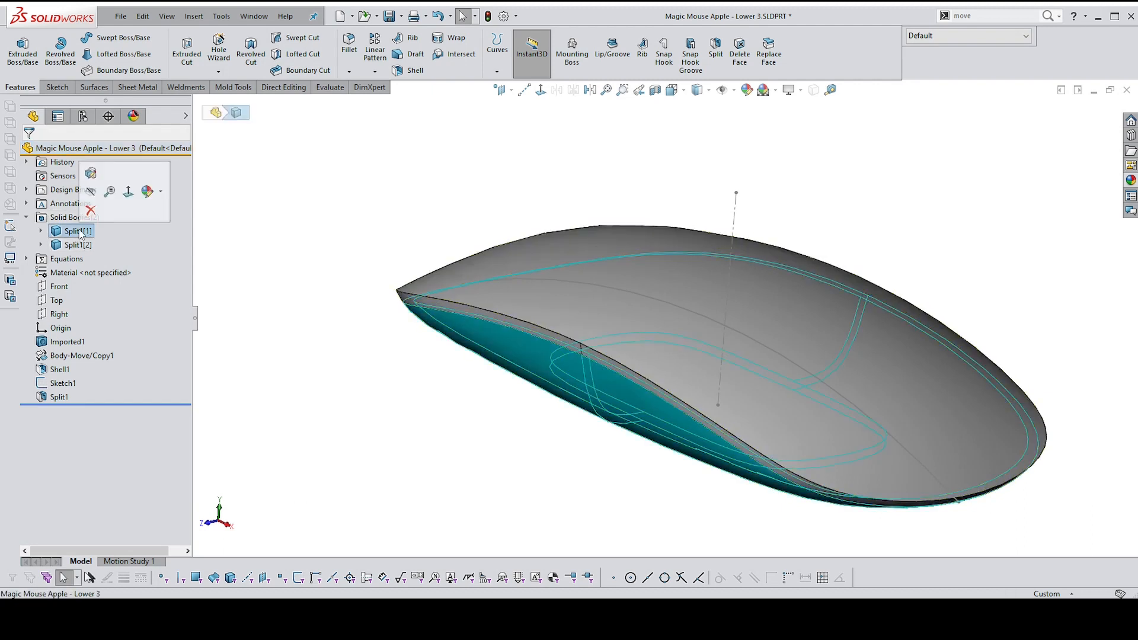
pyautogui.click(91, 190)
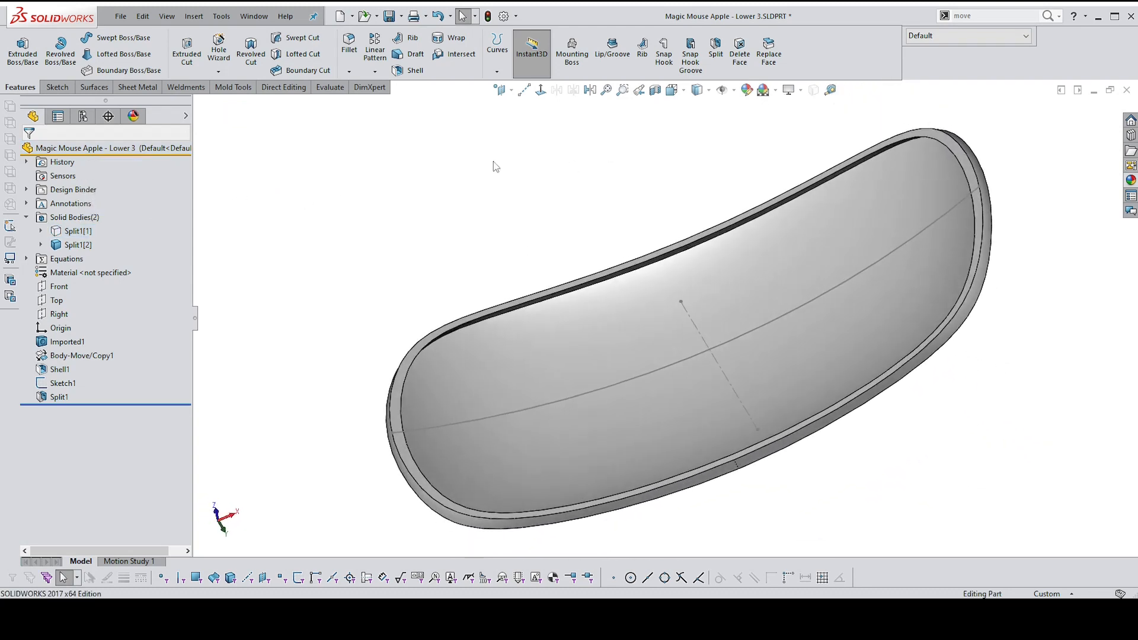
# Show the lower body Split1[1] again and hide the upper body Split1[2]
pyautogui.click(69, 230)
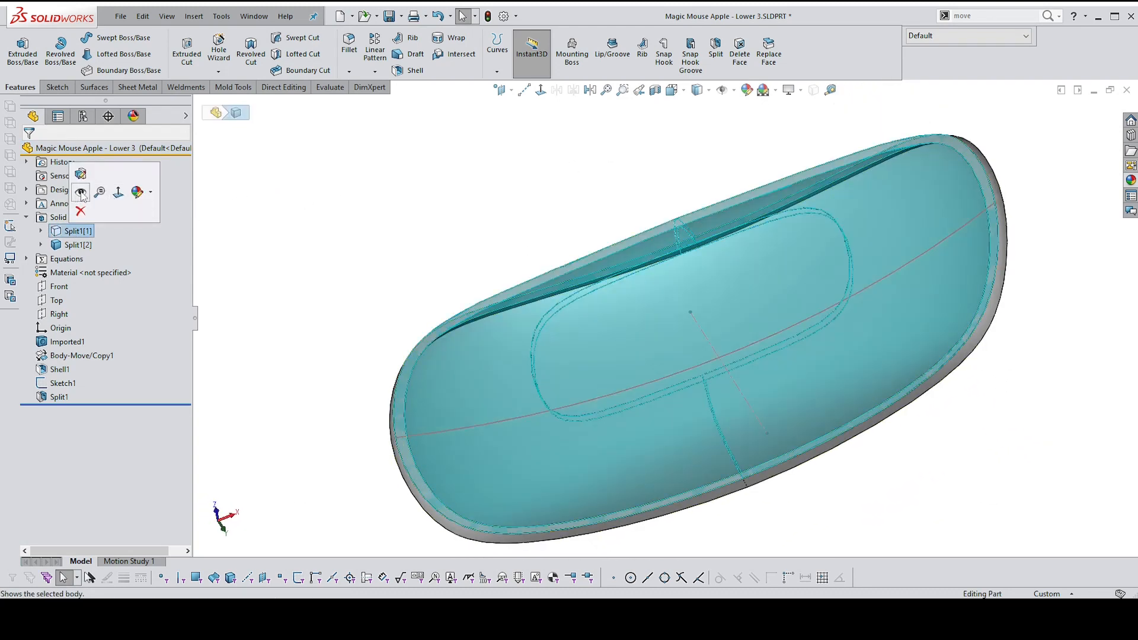
pyautogui.click(81, 194)
pyautogui.click(382, 177)
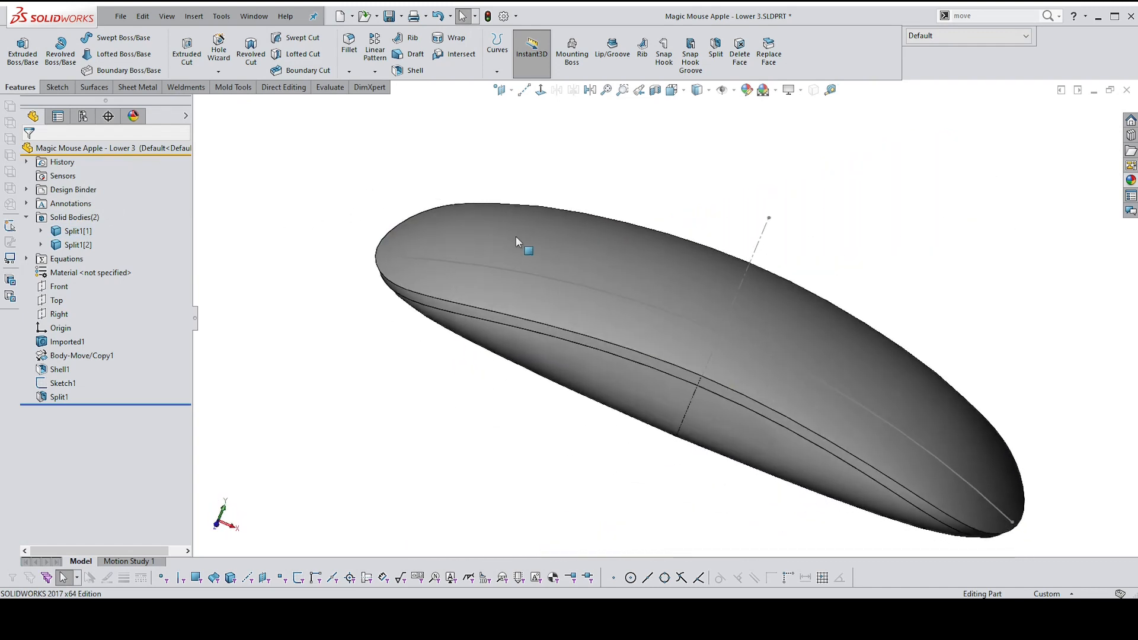
pyautogui.click(580, 290)
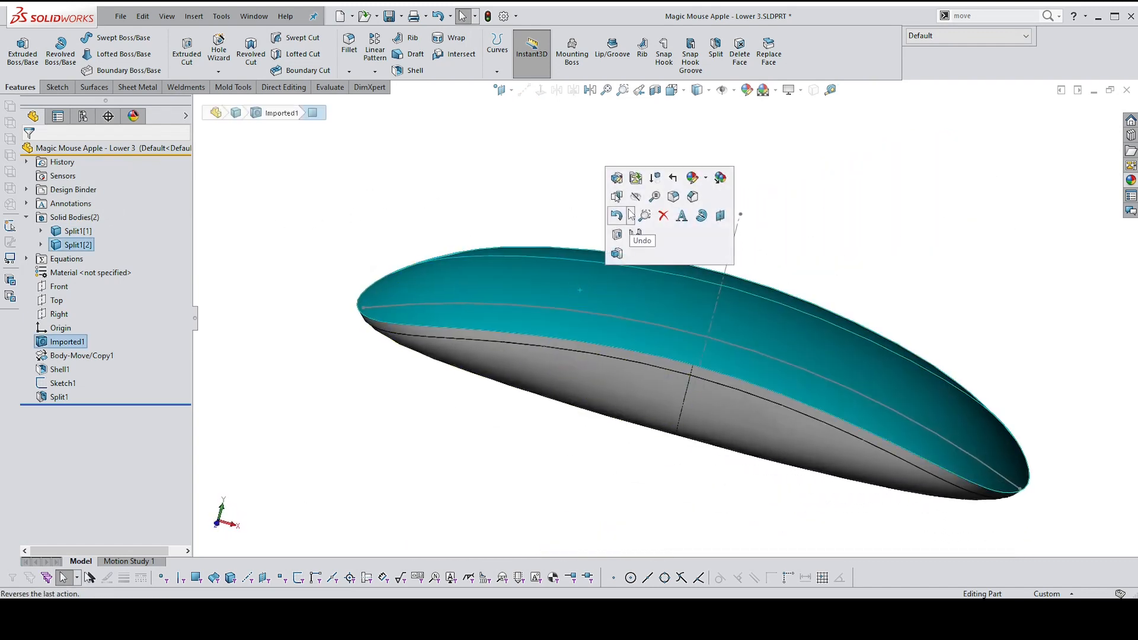
pyautogui.click(528, 208)
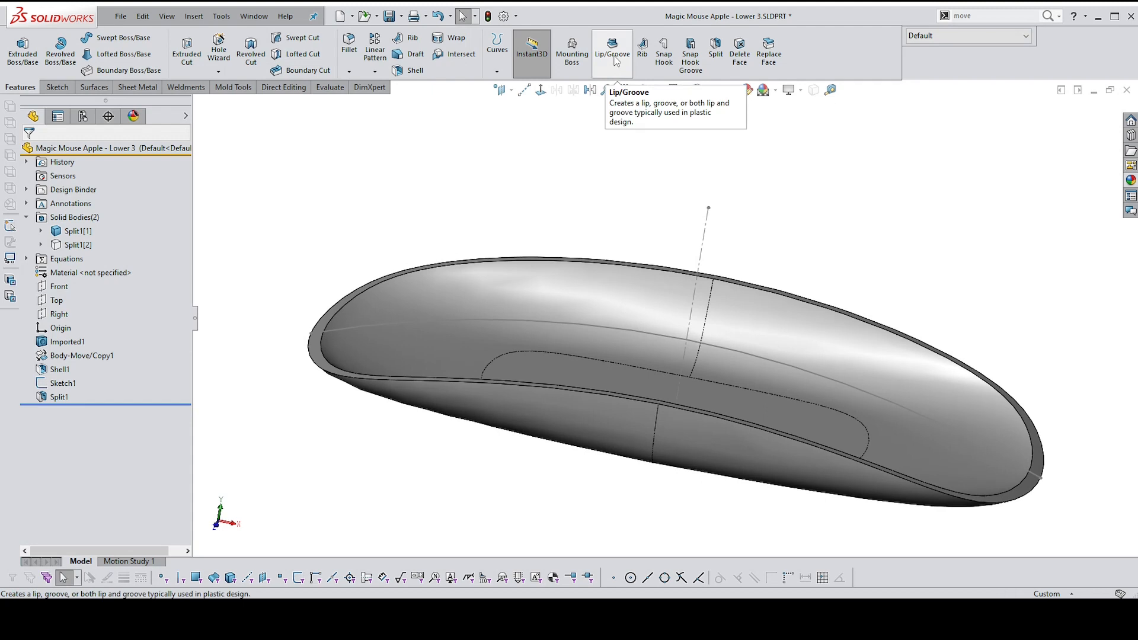
# Start a Lip/Groove feature with the lower body Split1[1] as the lip body and the Top plane as its direction
pyautogui.click(615, 59)
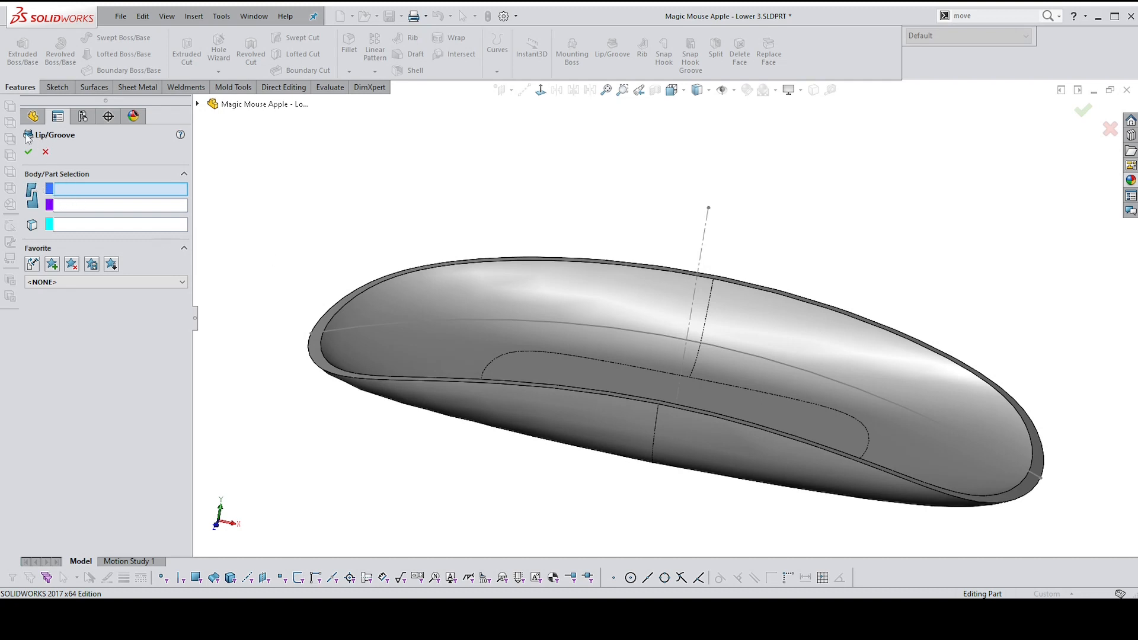
pyautogui.click(69, 207)
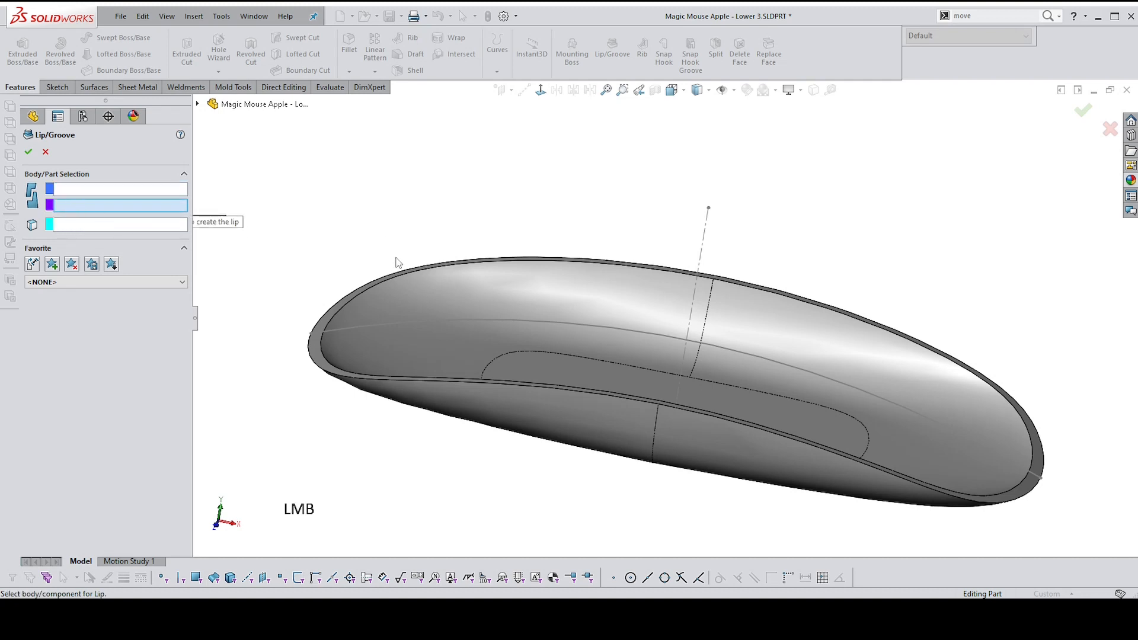
pyautogui.click(412, 292)
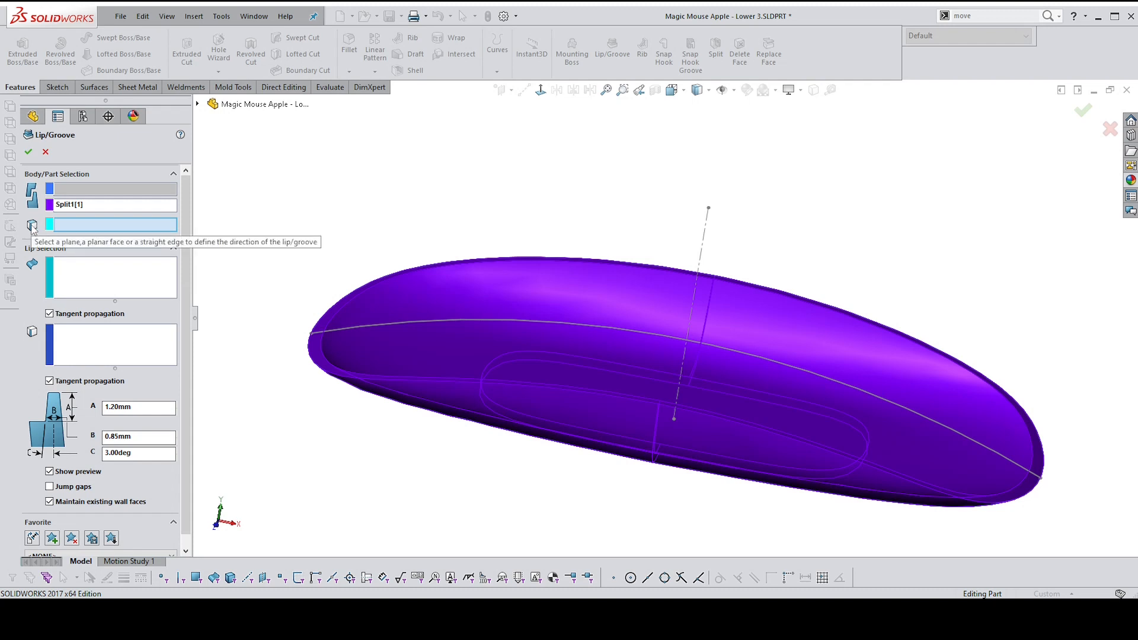
pyautogui.click(64, 225)
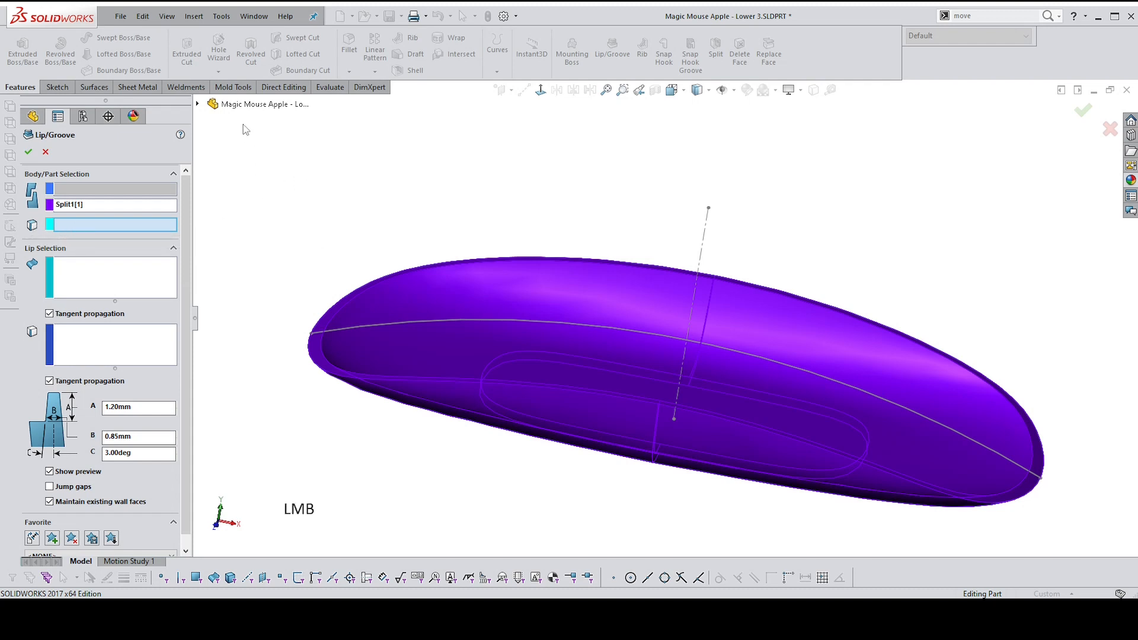
pyautogui.click(198, 104)
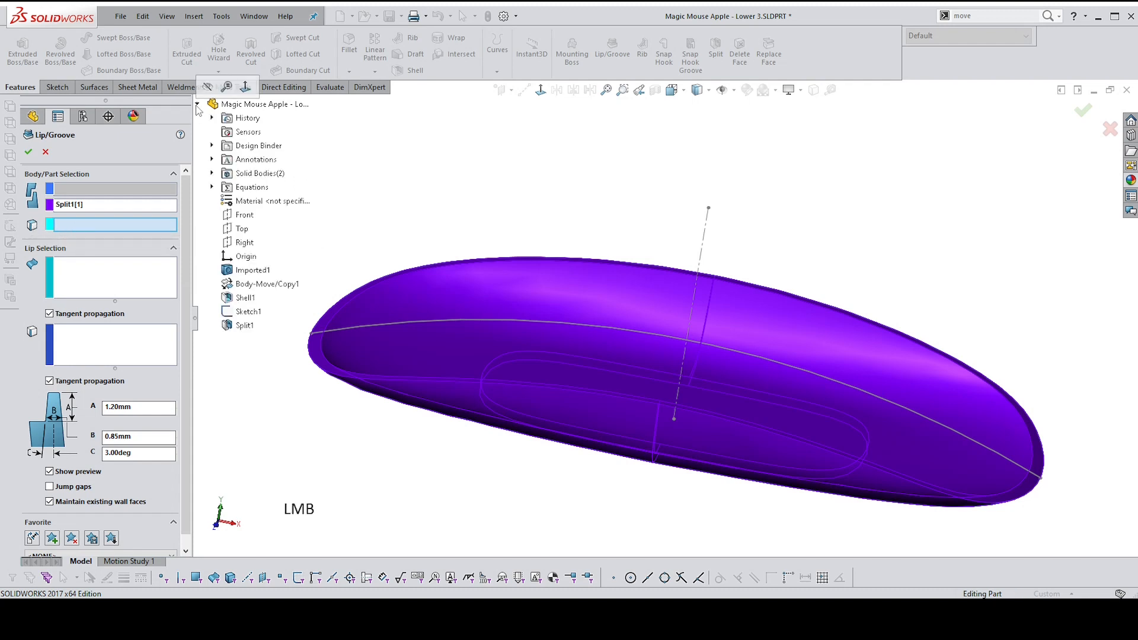
pyautogui.click(242, 229)
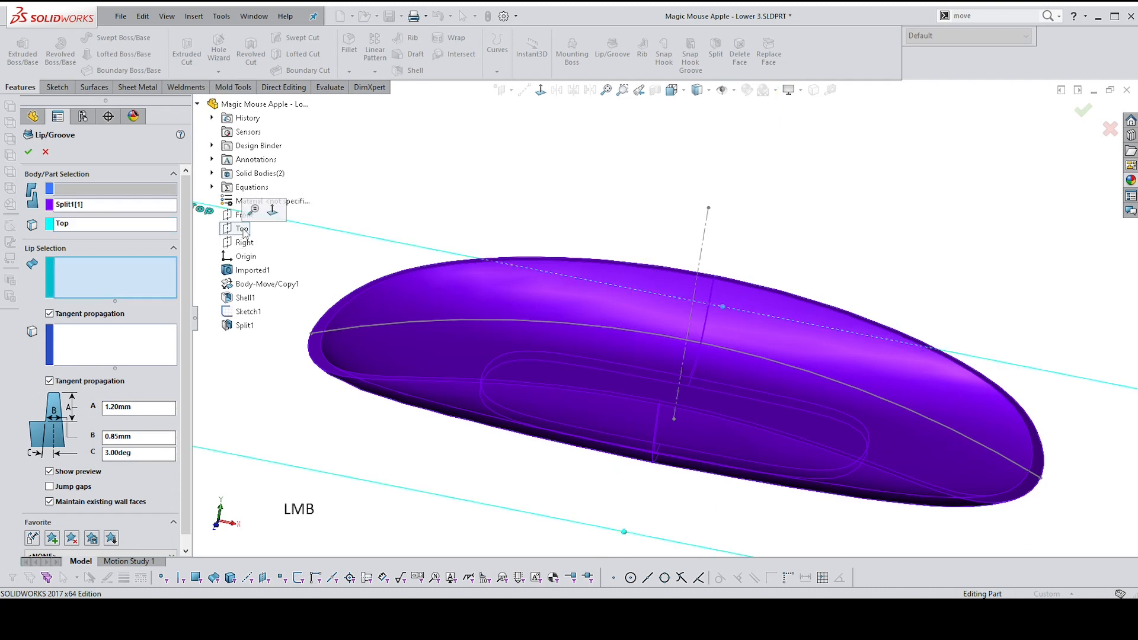
# Set the lower shell's rim face as the lip face and its inner edge as the edge where material is added
pyautogui.click(92, 276)
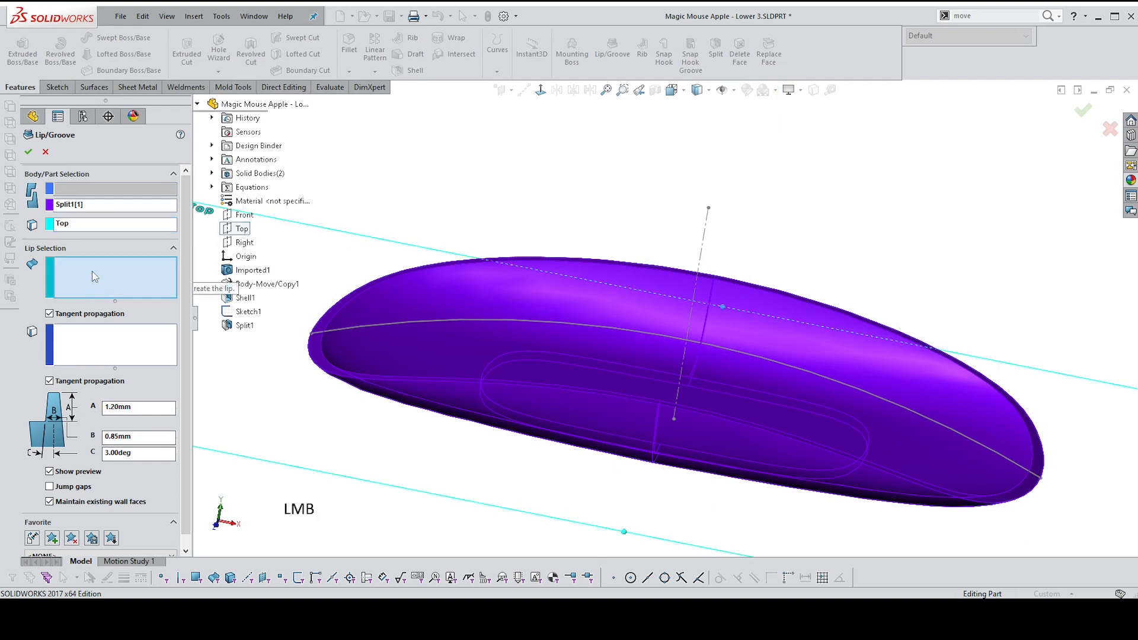
pyautogui.scroll(-5, 363, 276)
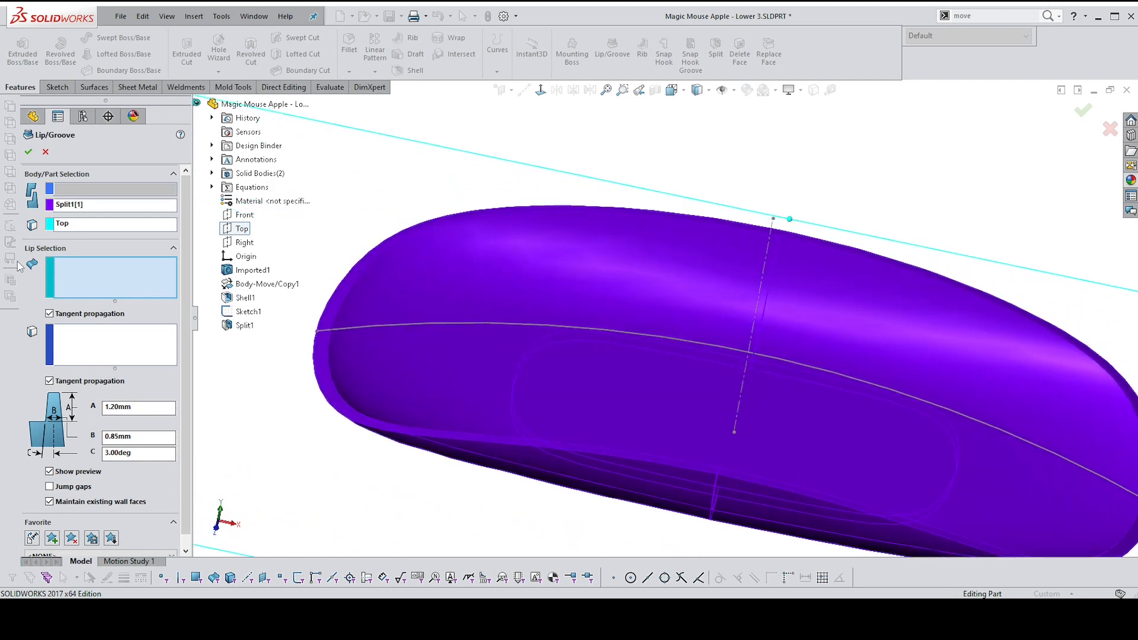
pyautogui.scroll(-4, 341, 275)
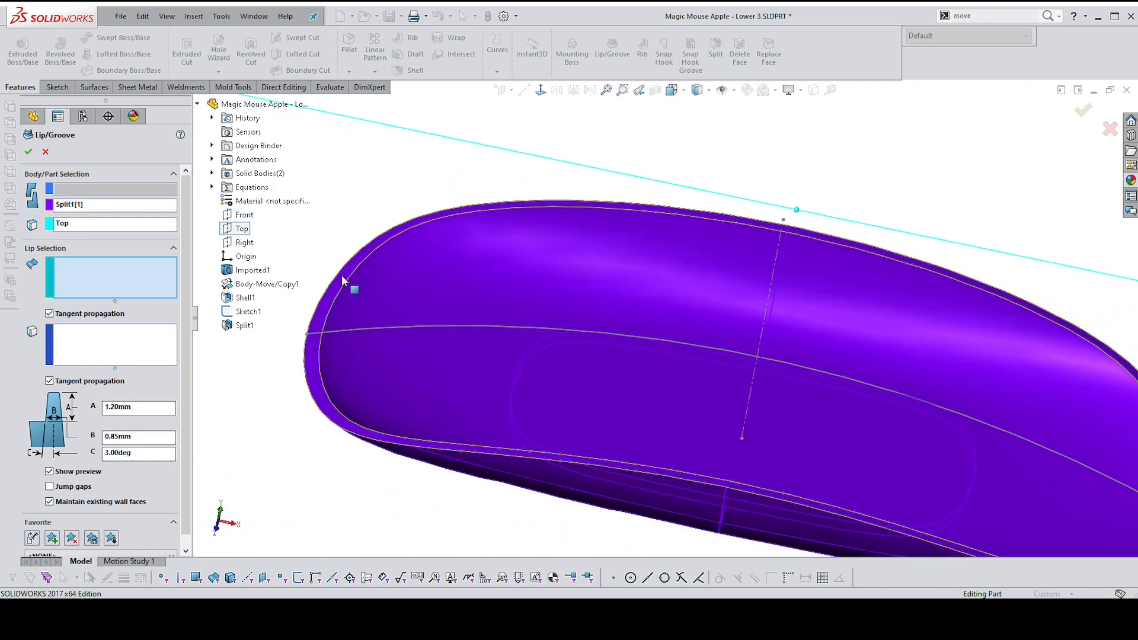
pyautogui.click(341, 275)
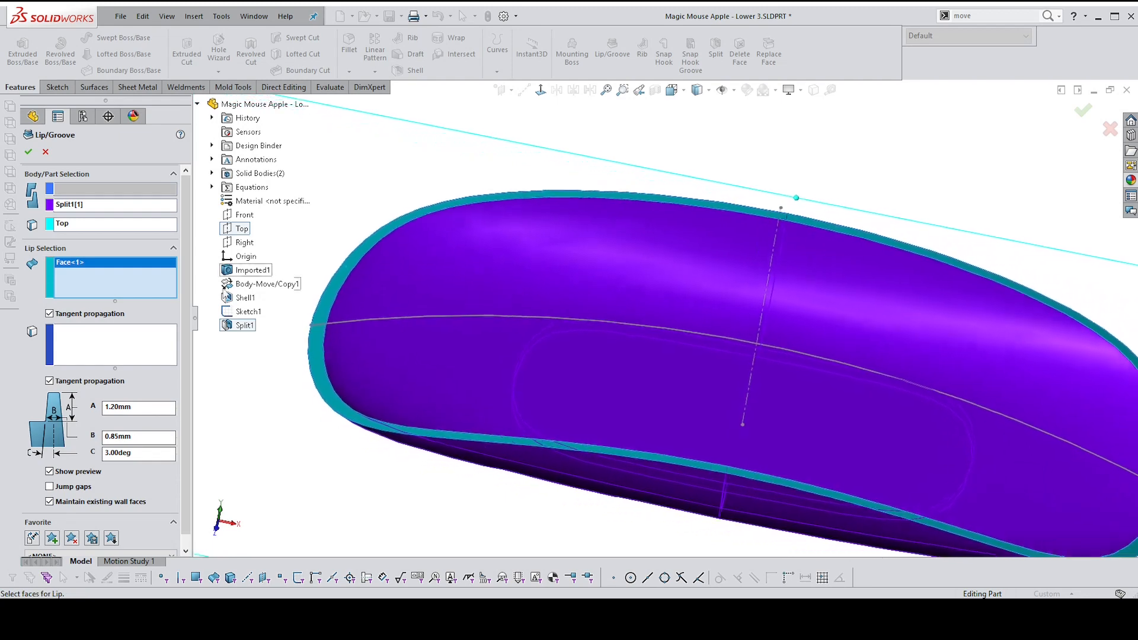
pyautogui.click(90, 333)
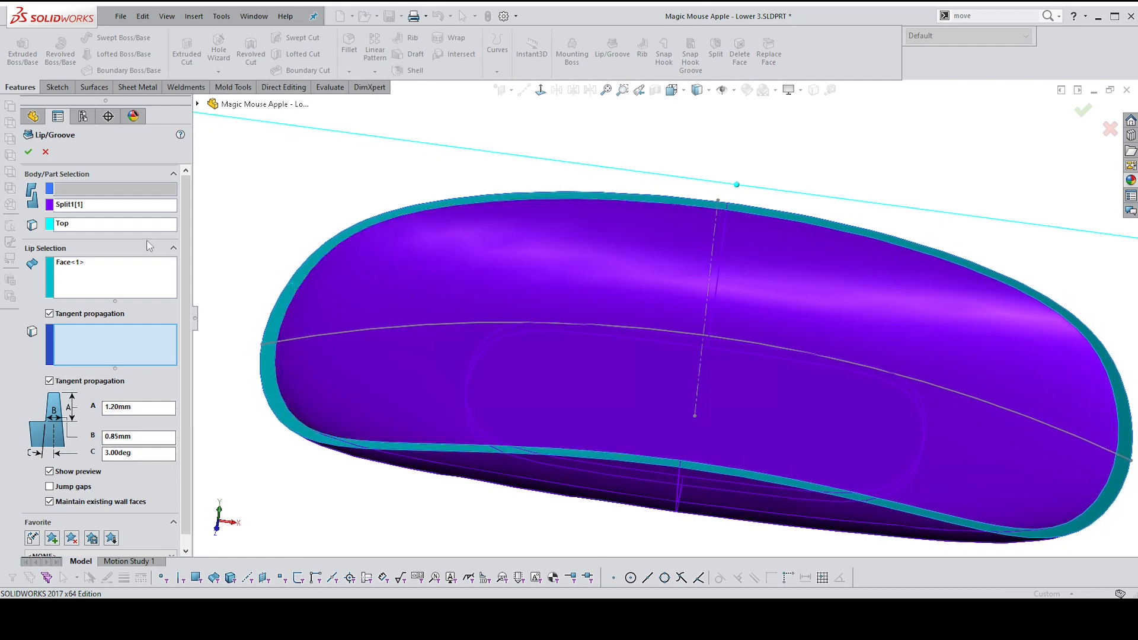
pyautogui.click(303, 283)
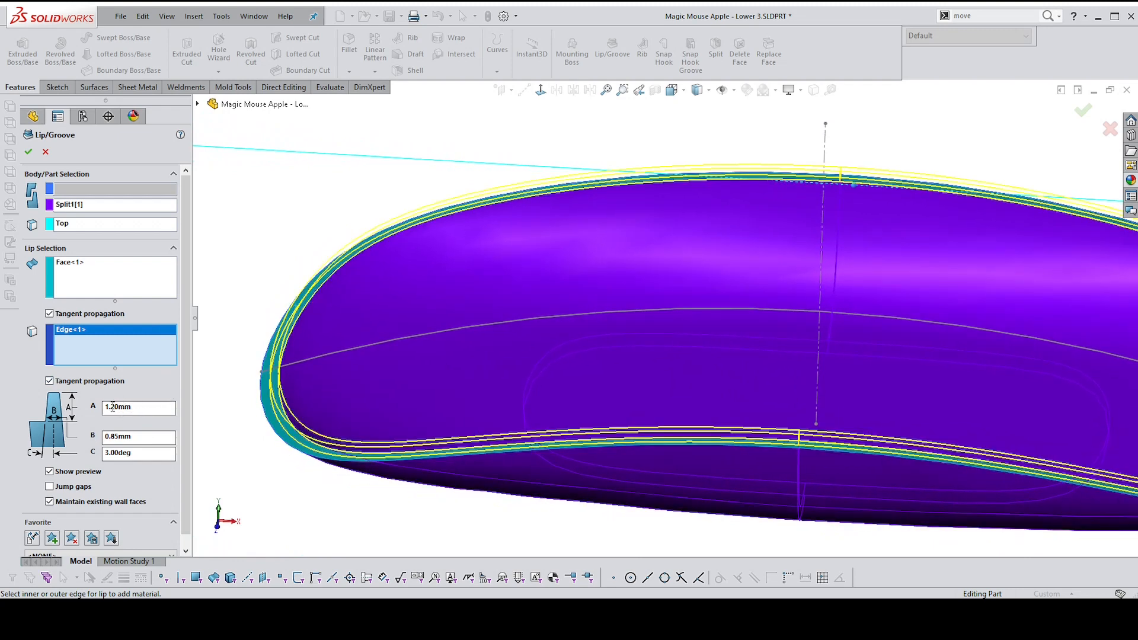
# Set the lip height to 1.00 mm and the lip width to 0.90 mm
pyautogui.click(116, 407)
pyautogui.press('BackSpace')
pyautogui.click(137, 437)
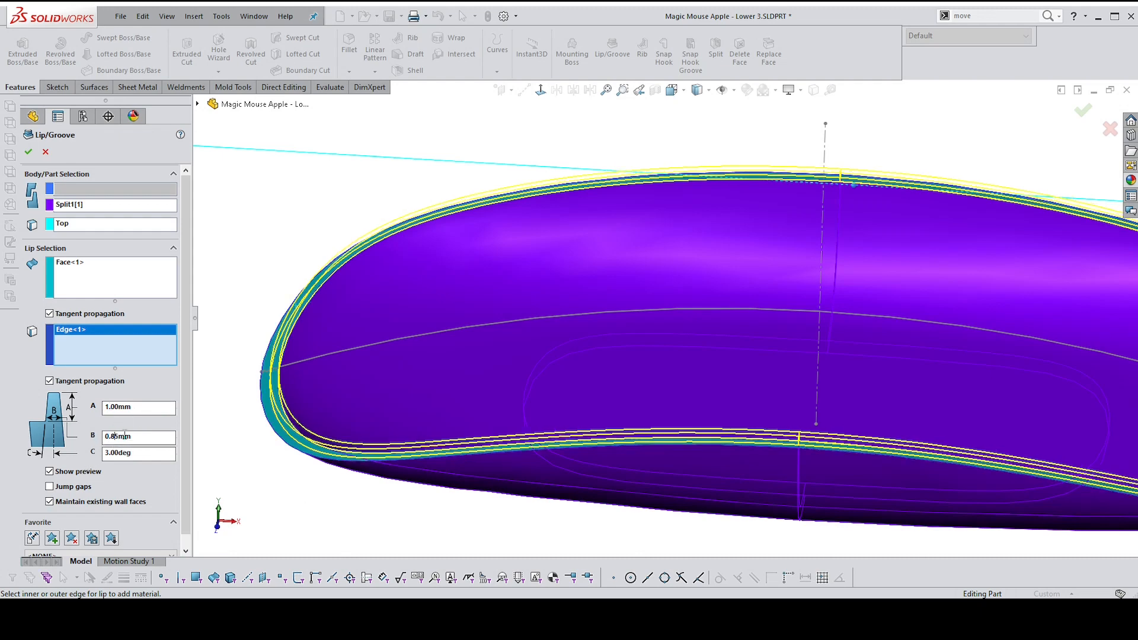
pyautogui.press('BackSpace')
pyautogui.press('Delete')
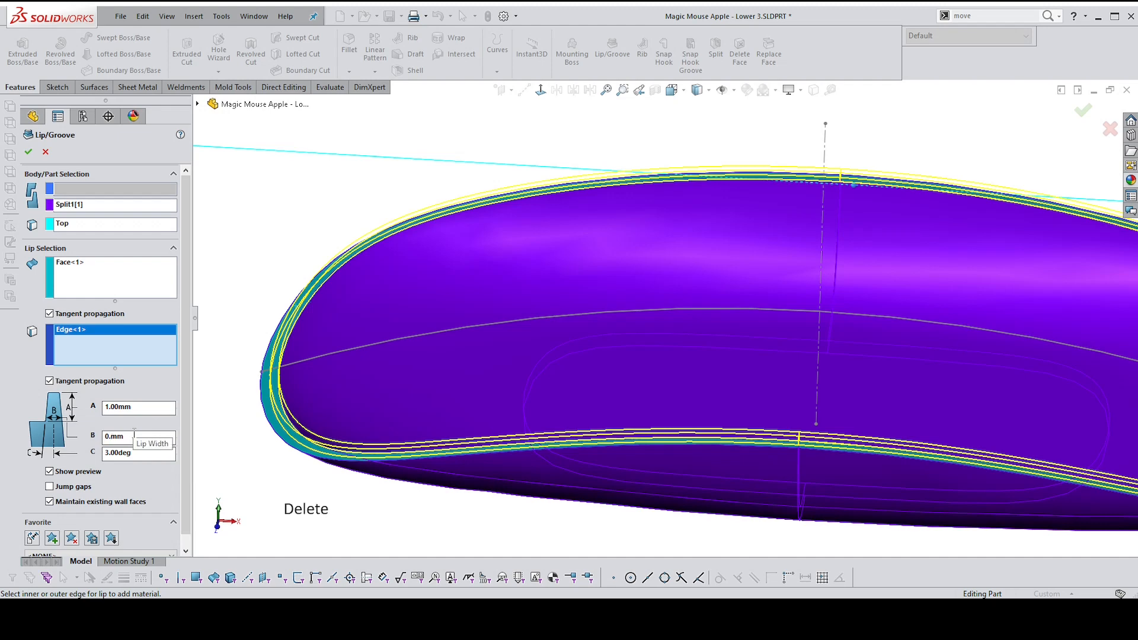
pyautogui.write('9')
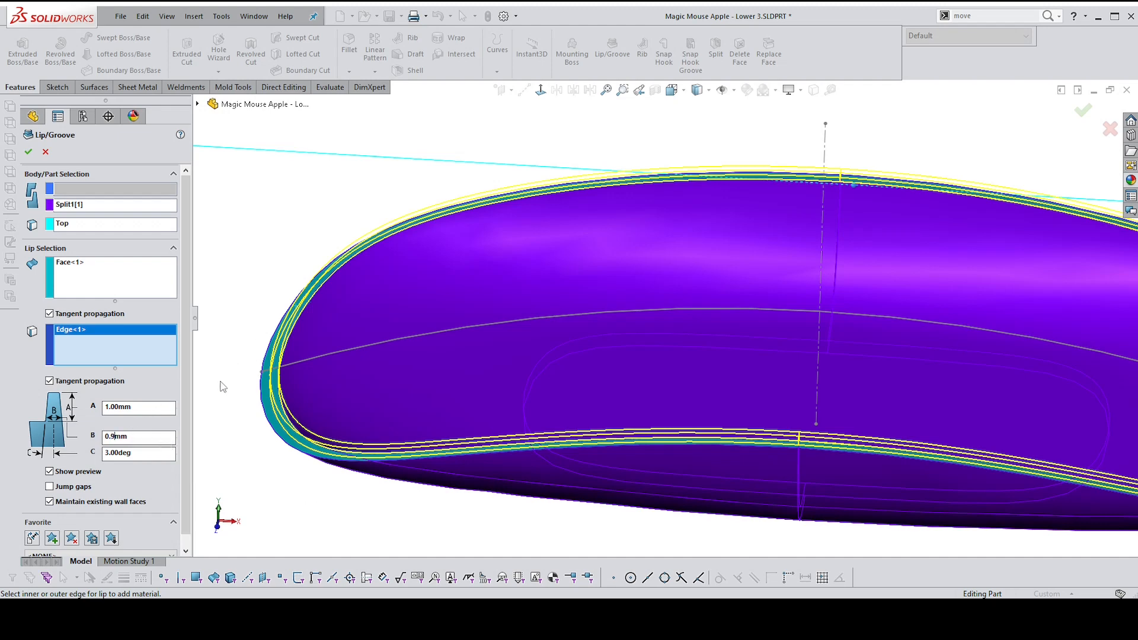
# Set the lip draft angle to 2.00 degrees and create the lip on the lower shell
pyautogui.click(109, 454)
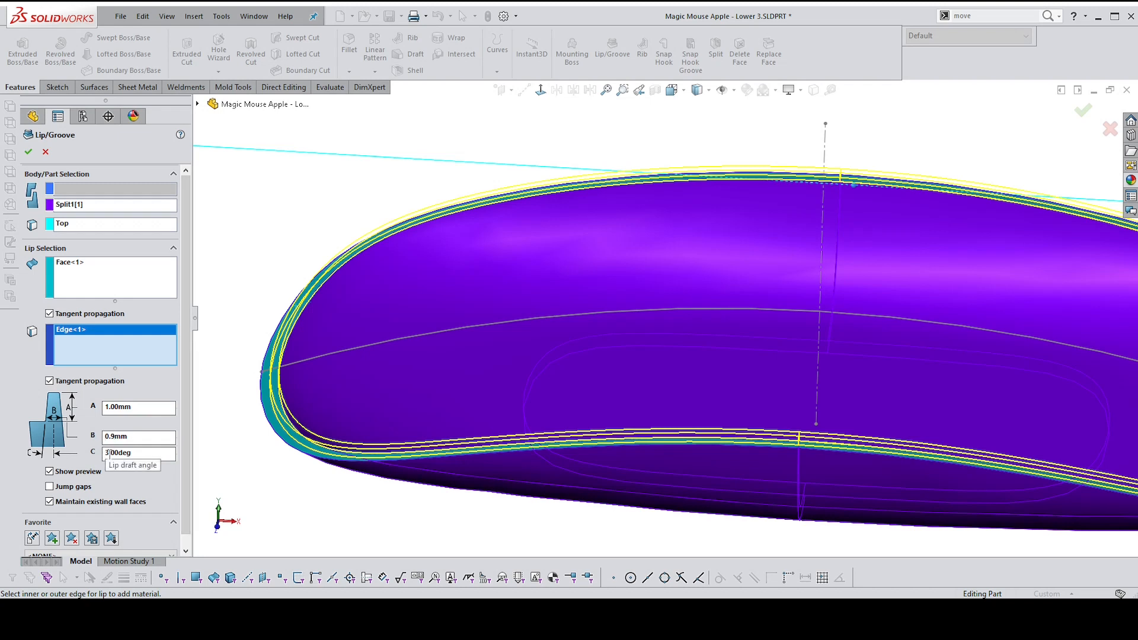
pyautogui.click(109, 453)
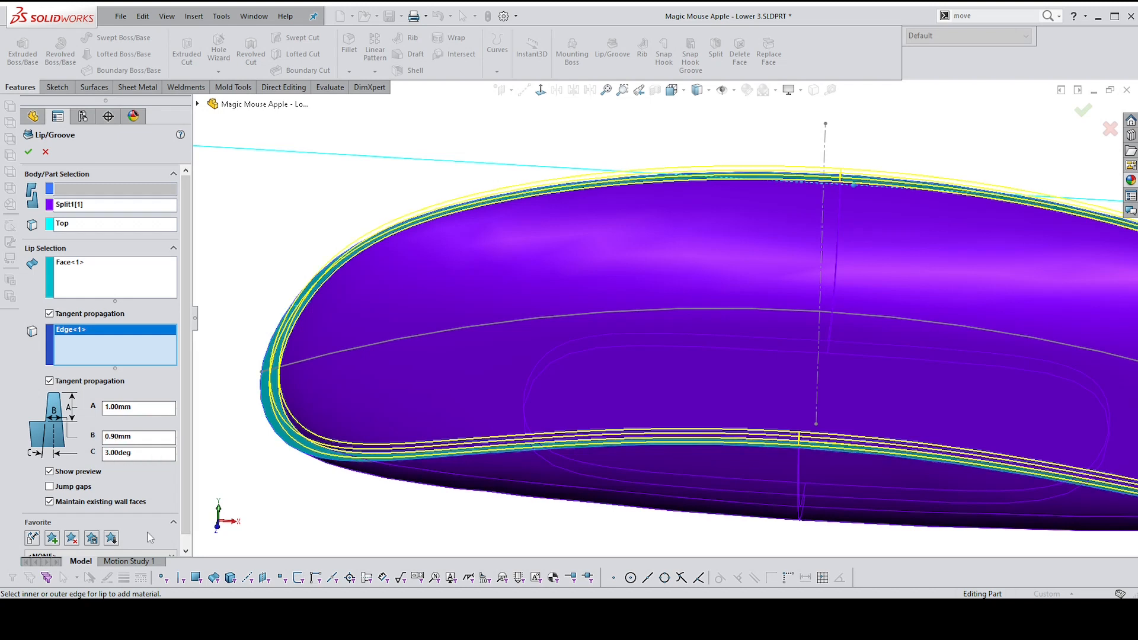
pyautogui.press('BackSpace')
pyautogui.write('2')
pyautogui.click(28, 153)
pyautogui.click(276, 173)
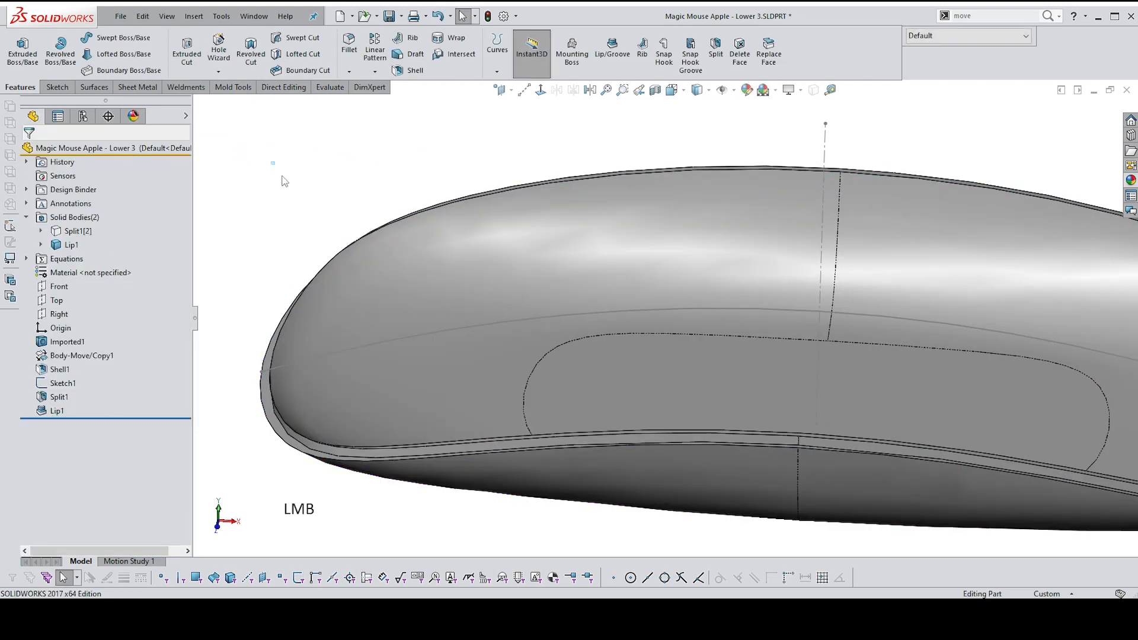
# Edit the Lip1 feature to turn off maintaining existing wall faces
pyautogui.moveTo(403, 379); pyautogui.dragTo(457, 349, button='middle')
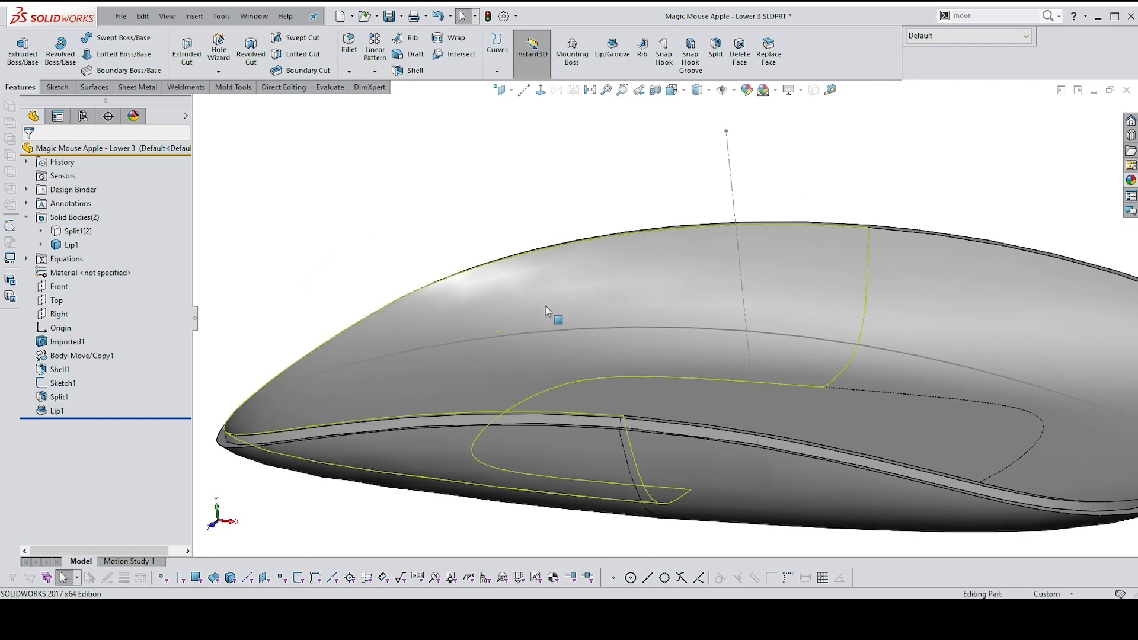
pyautogui.moveTo(543, 307); pyautogui.dragTo(483, 343, button='middle')
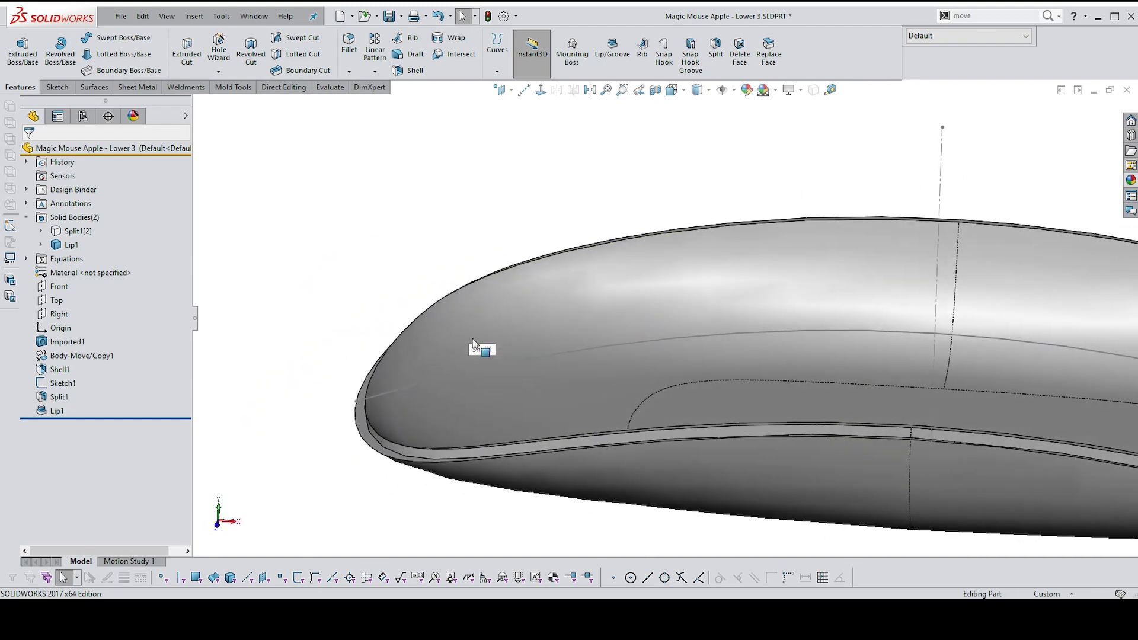
pyautogui.scroll(-2, 374, 349)
pyautogui.moveTo(372, 343); pyautogui.dragTo(748, 254, button='middle')
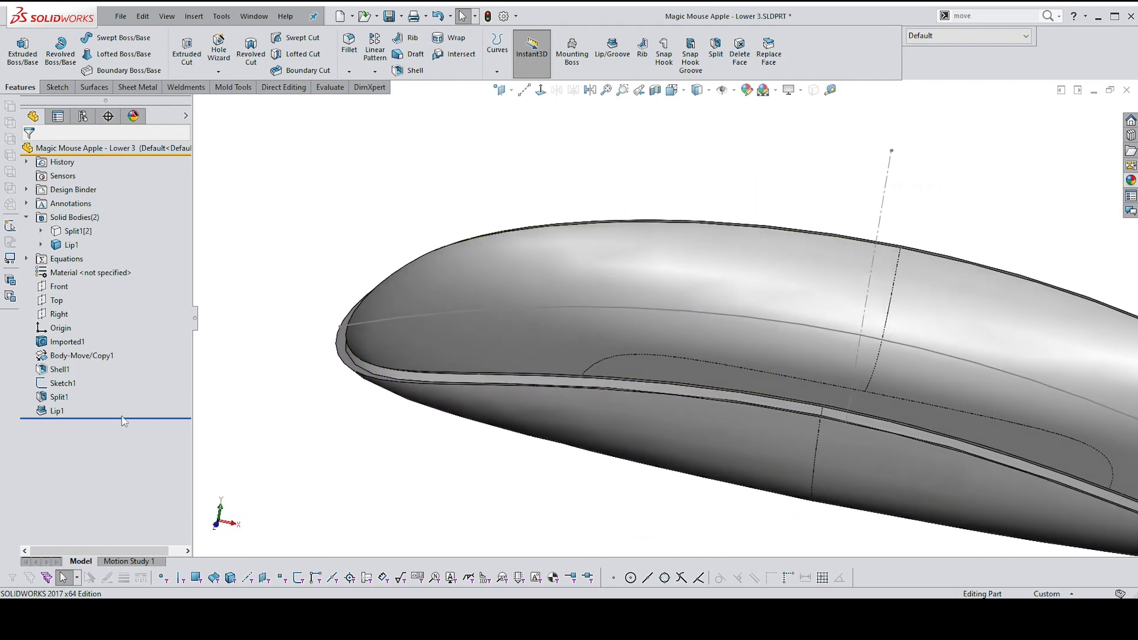
pyautogui.click(57, 411)
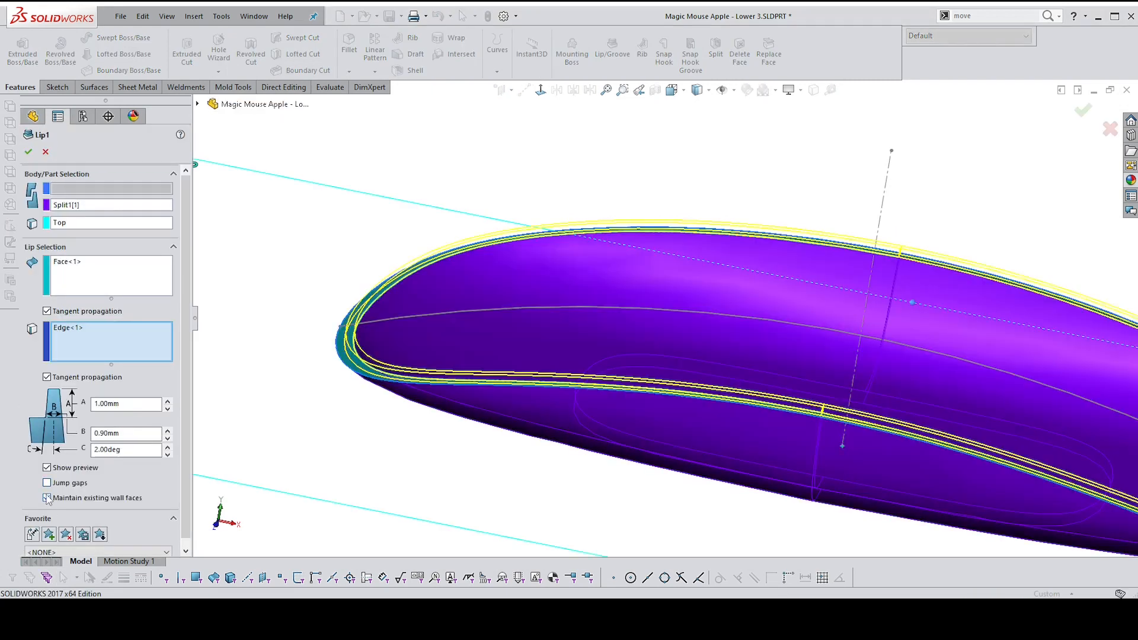
pyautogui.click(47, 498)
pyautogui.click(30, 153)
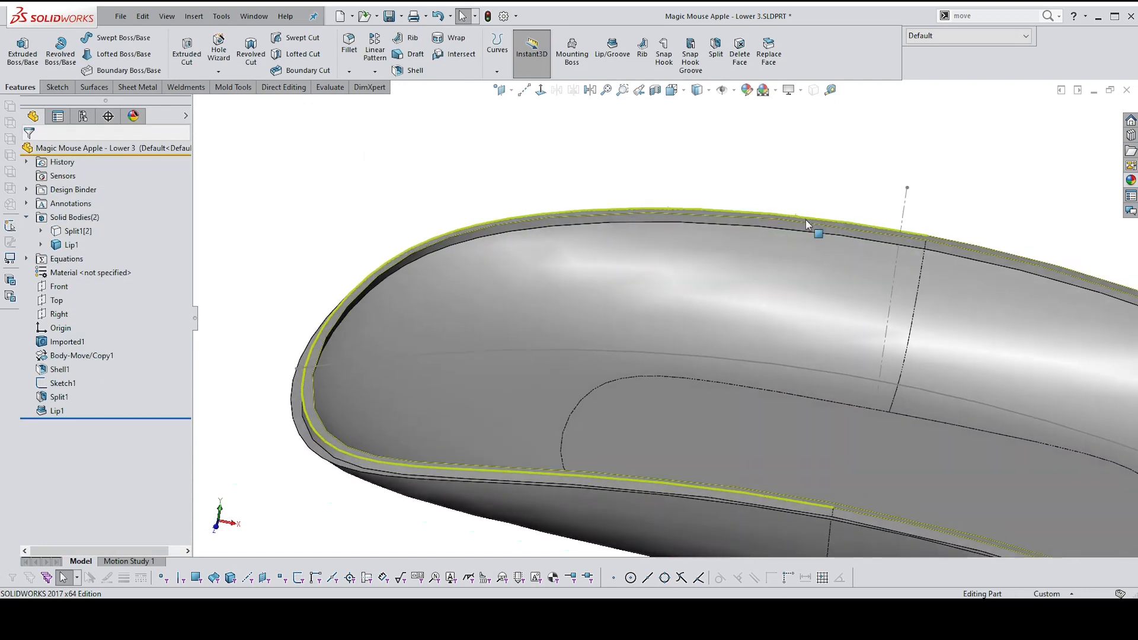
# Show the hidden upper body Split1[2] again
pyautogui.click(822, 209)
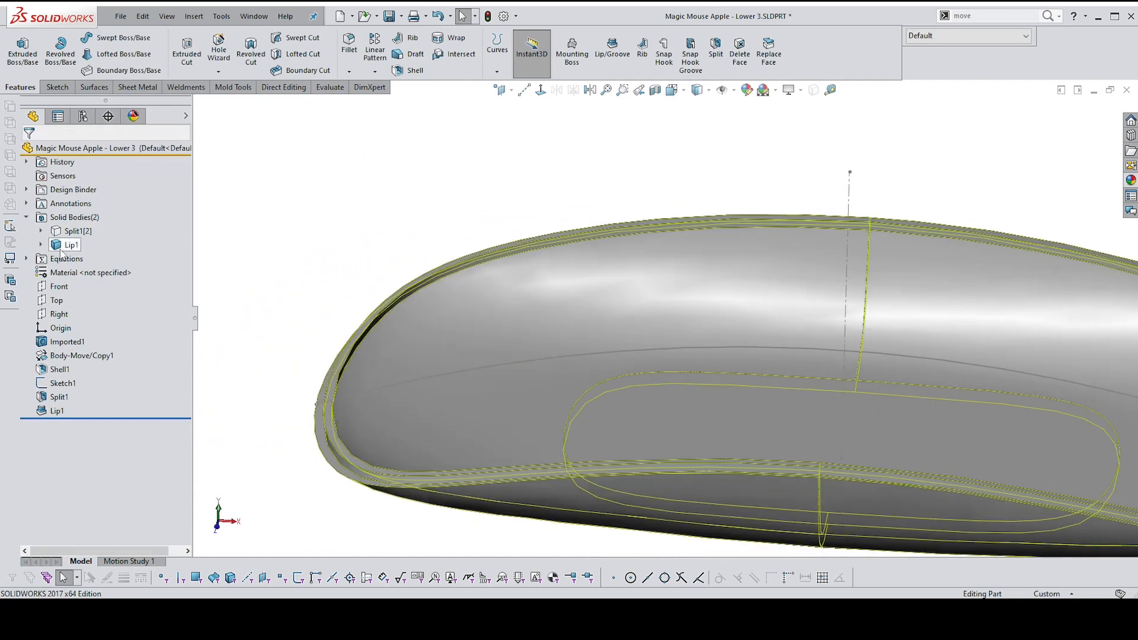
pyautogui.click(74, 231)
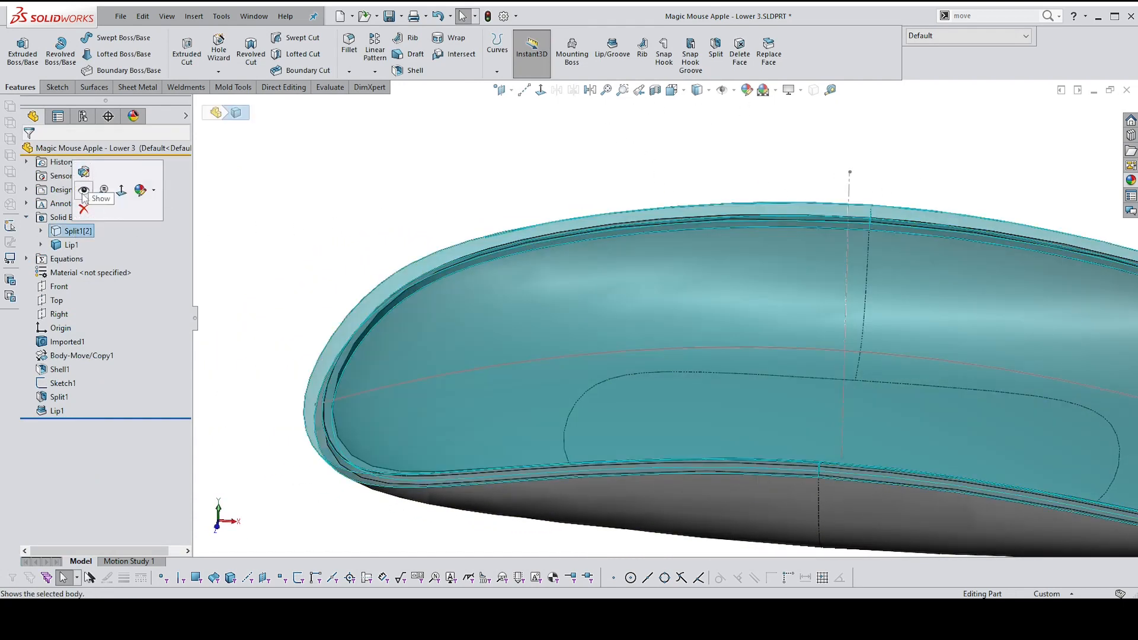
pyautogui.click(84, 191)
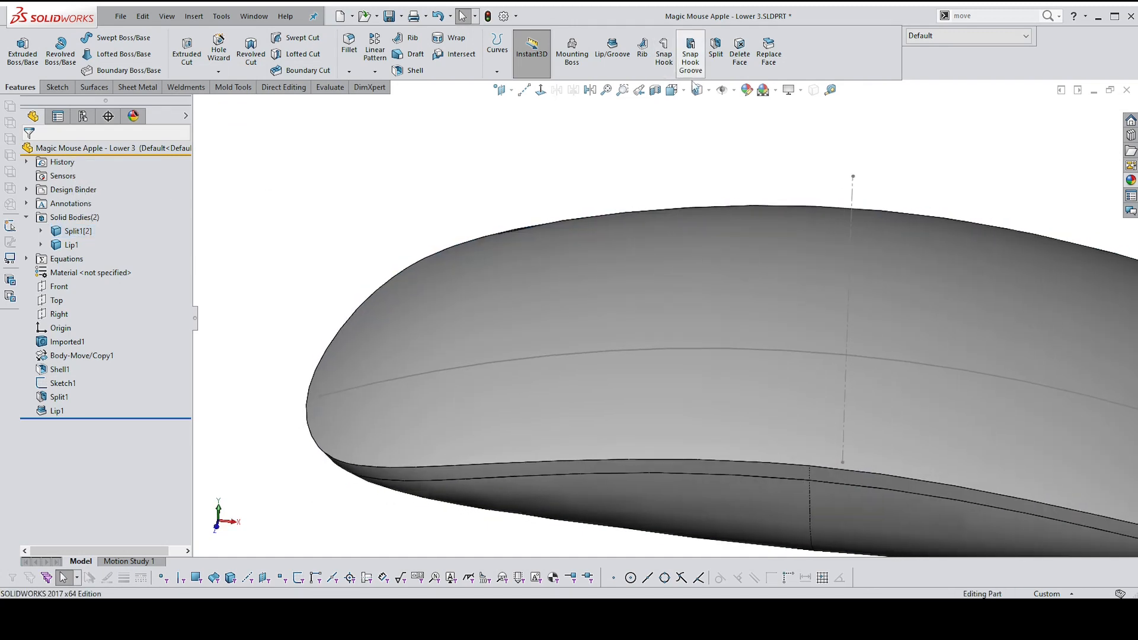
# Section the model at the Front plane with zero offset and hide the Sketch1 arc
pyautogui.click(654, 90)
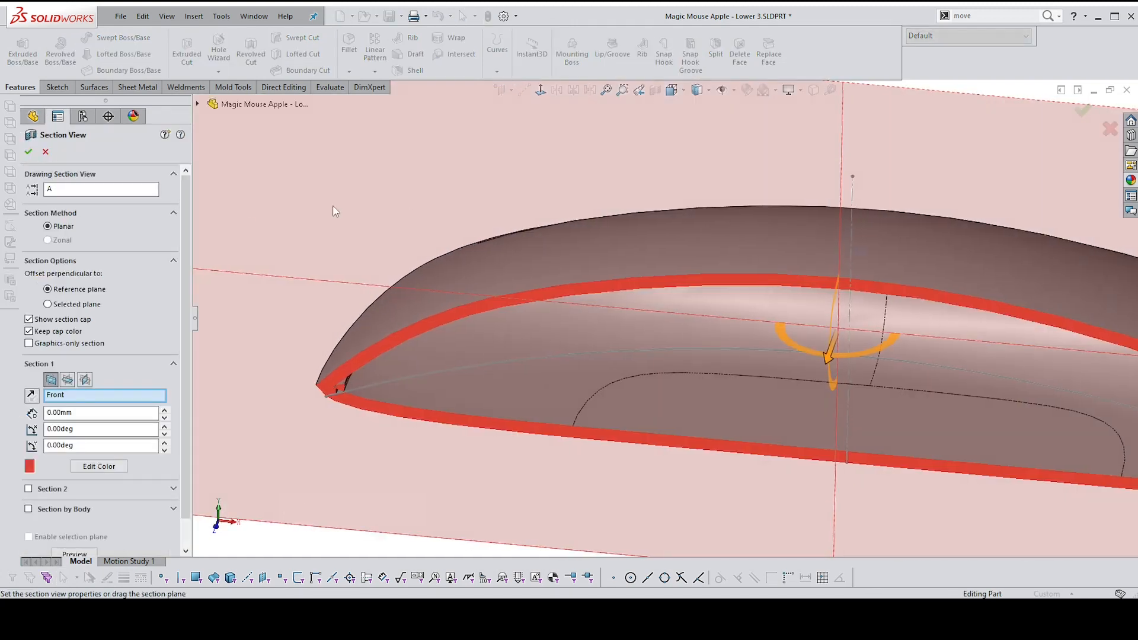
pyautogui.click(29, 154)
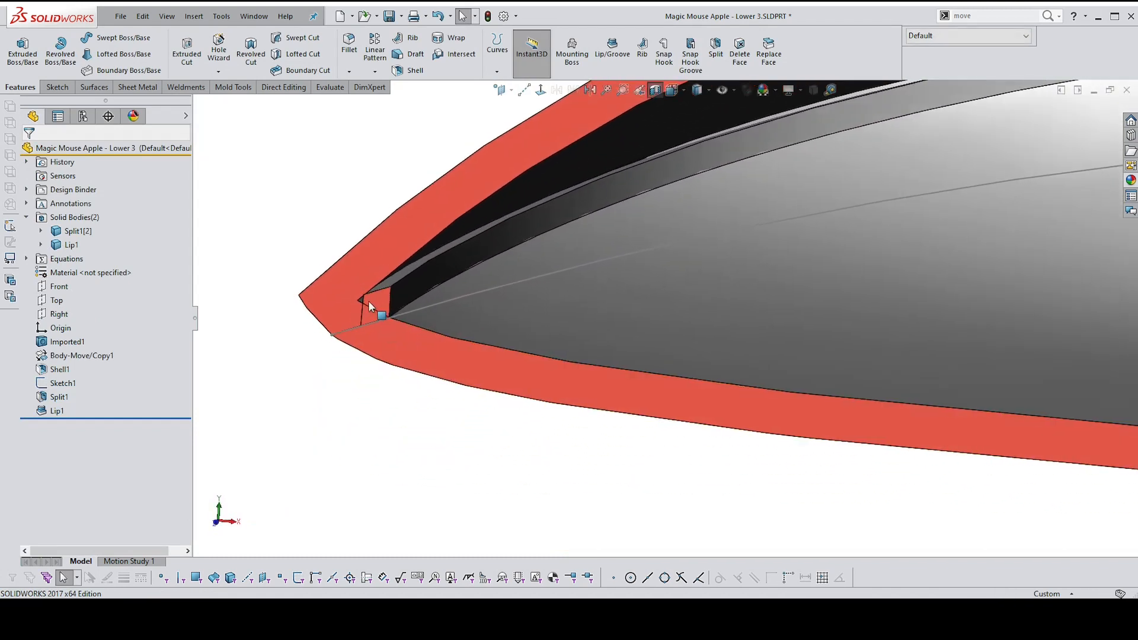
pyautogui.click(524, 290)
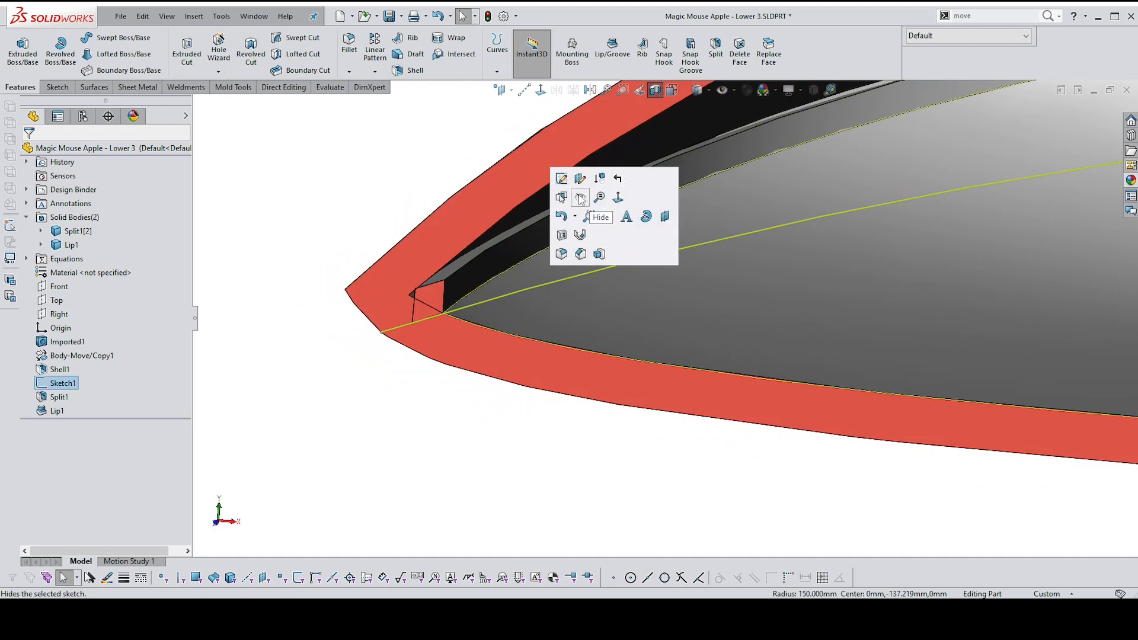
pyautogui.click(581, 200)
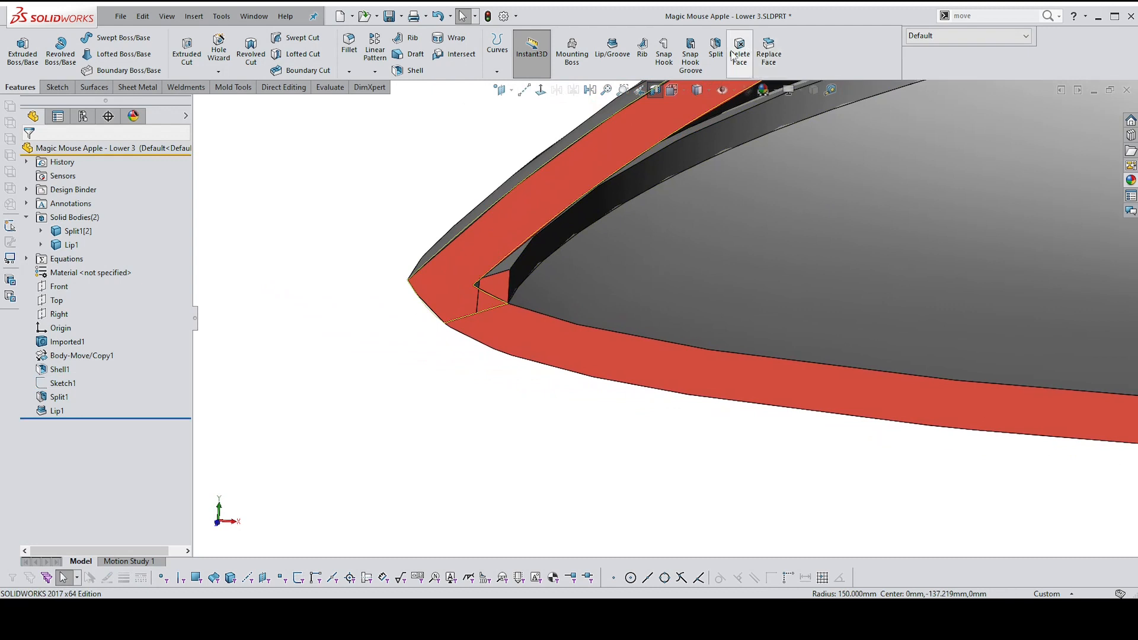
# Measure the distance along the sectioned parting line from the outer corner to the lip's outer base corner, and clear the selections
pyautogui.click(832, 90)
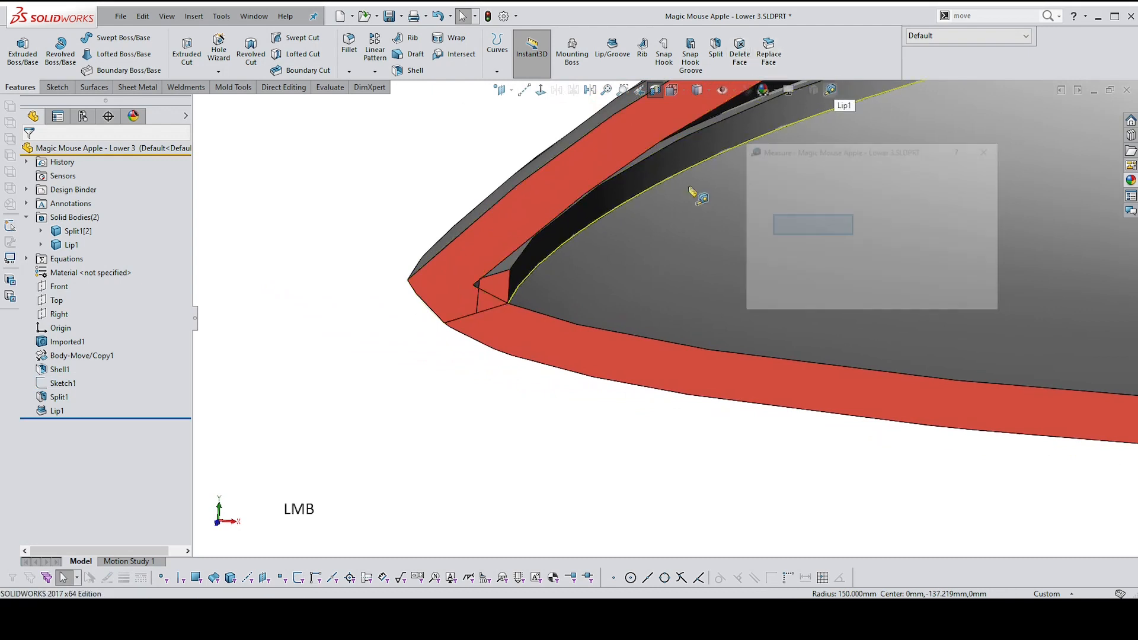
pyautogui.scroll(4, 489, 334)
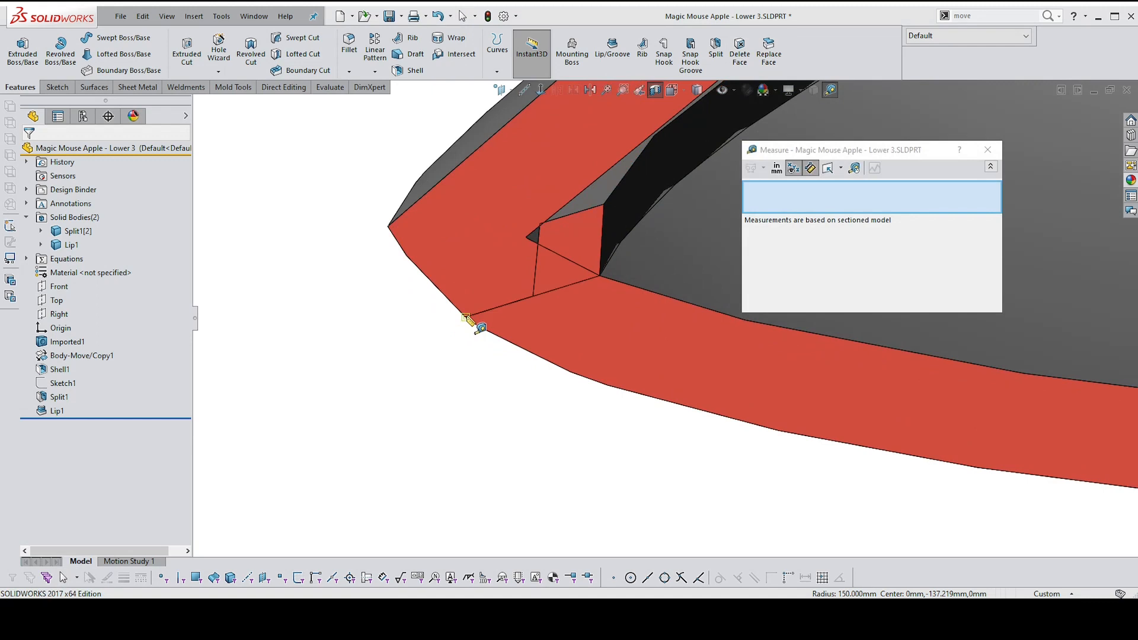
pyautogui.click(467, 318)
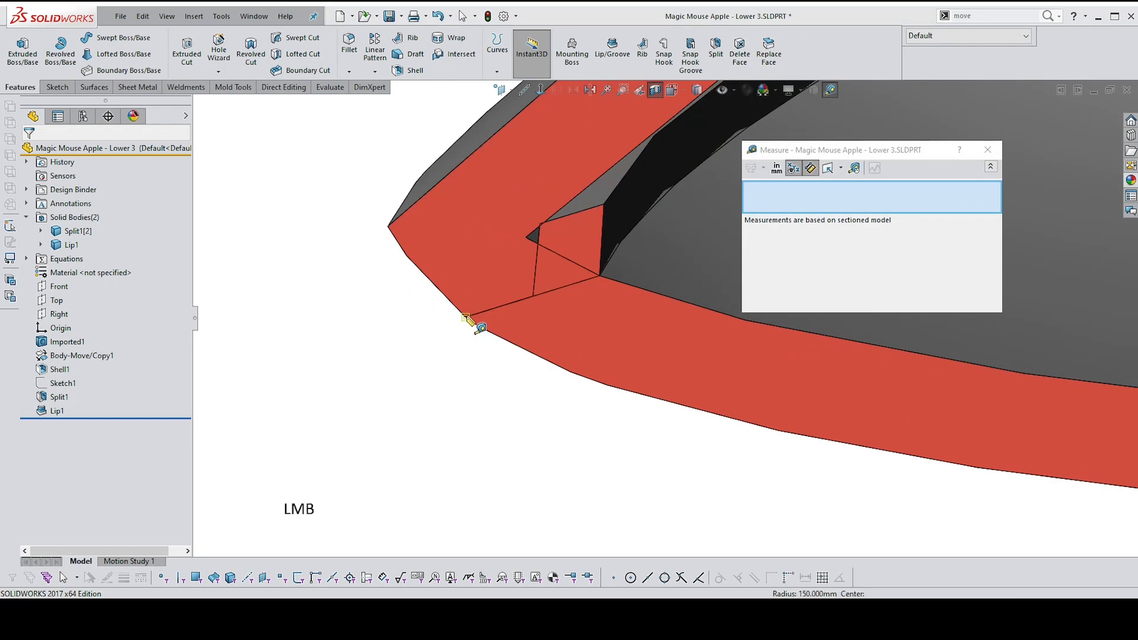
pyautogui.click(532, 297)
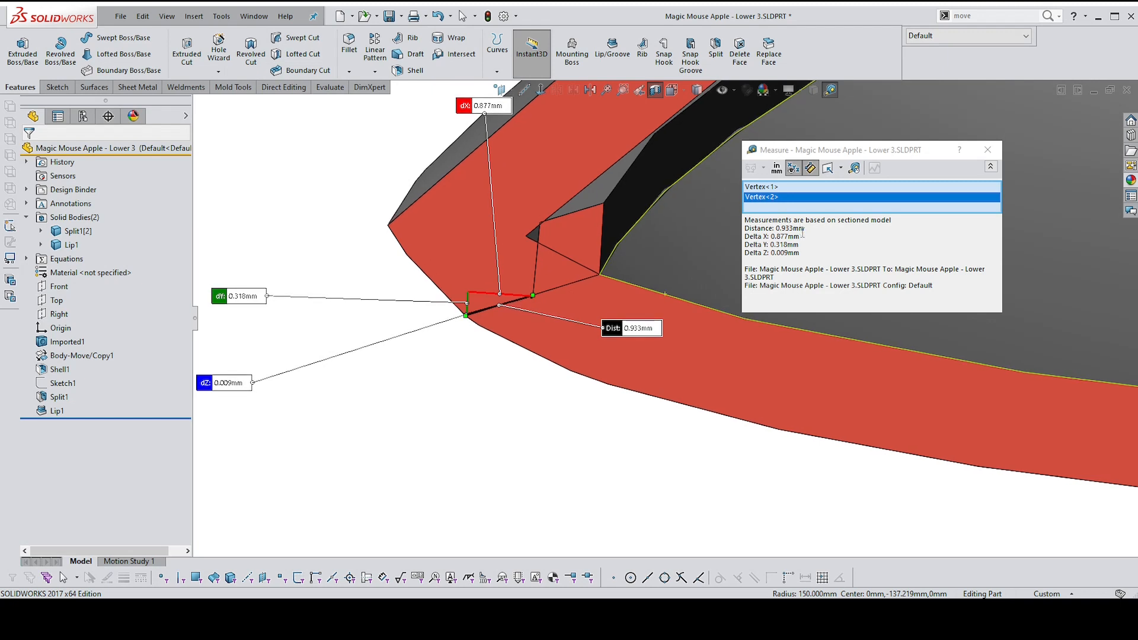
pyautogui.rightClick(784, 198)
pyautogui.click(813, 203)
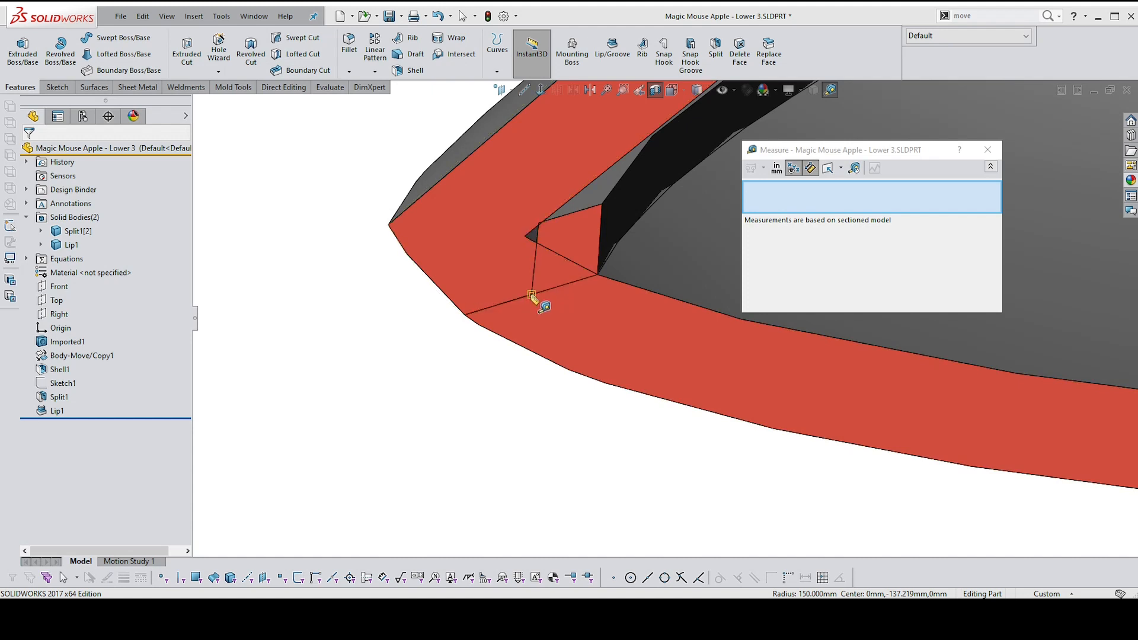
# Measure the lip's outer wall height on the section, from its base corner to its upper corner
pyautogui.click(532, 295)
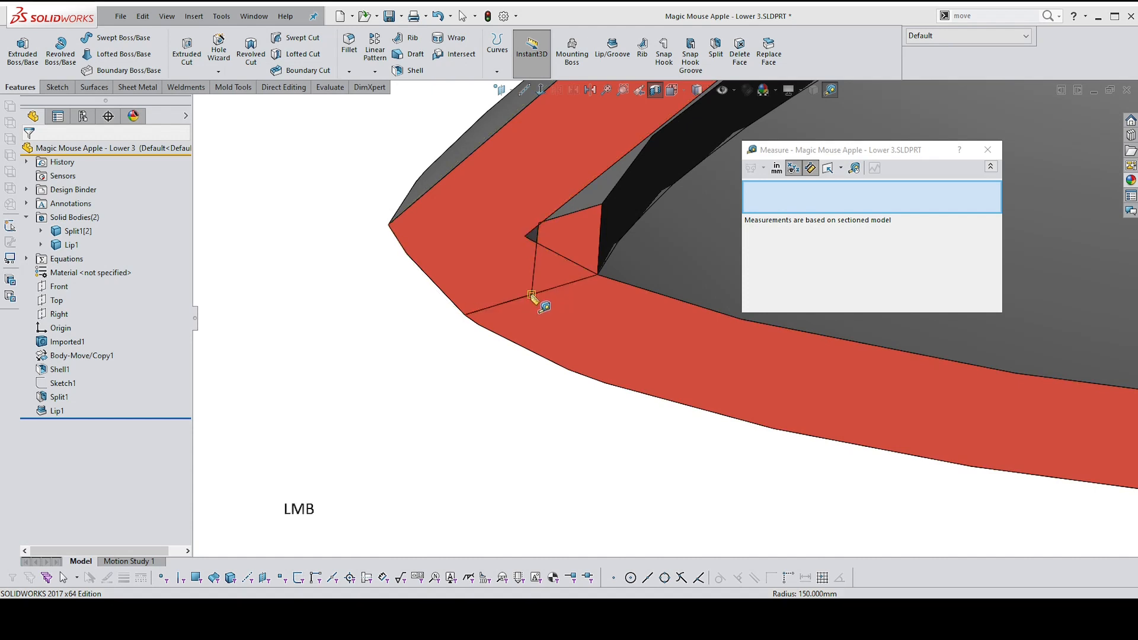
pyautogui.click(539, 223)
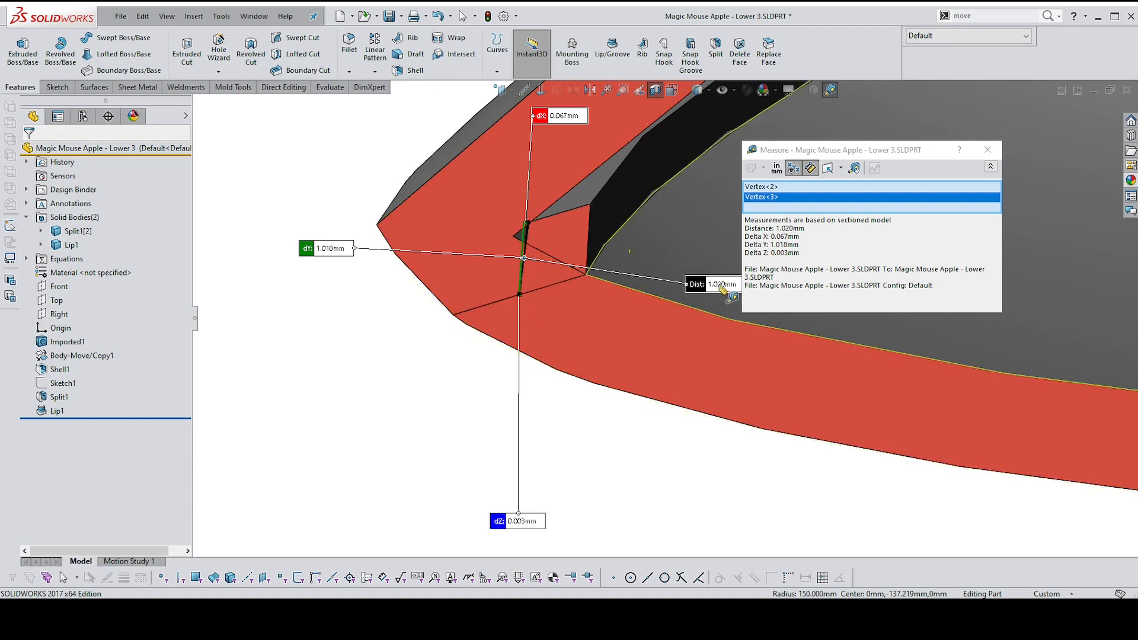
pyautogui.click(988, 150)
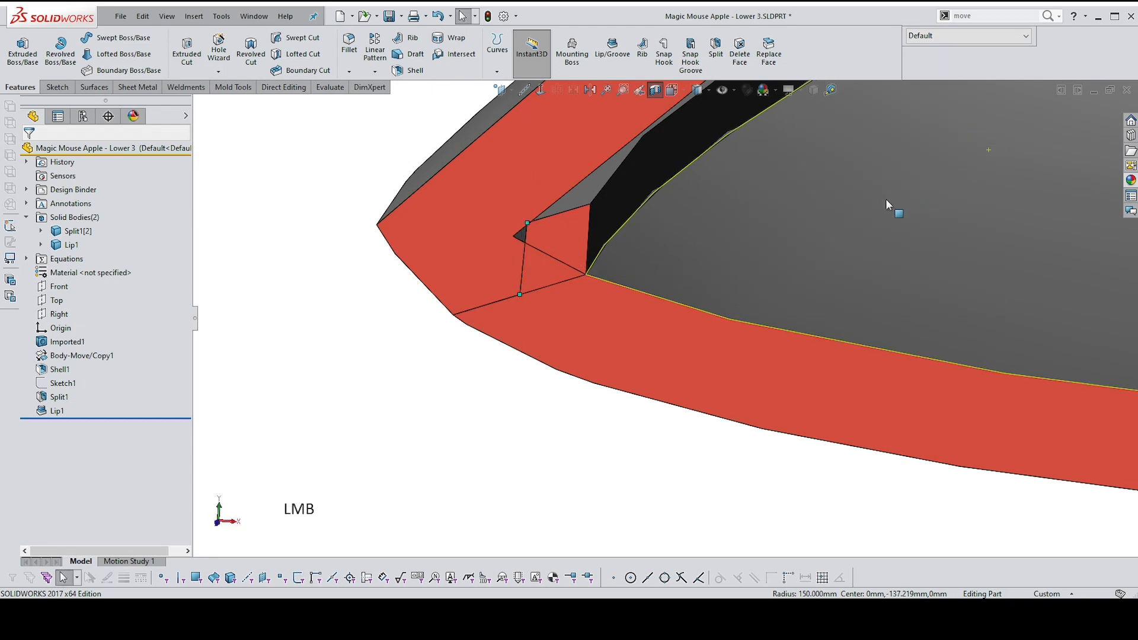
pyautogui.press('Escape')
pyautogui.scroll(-4, 706, 181)
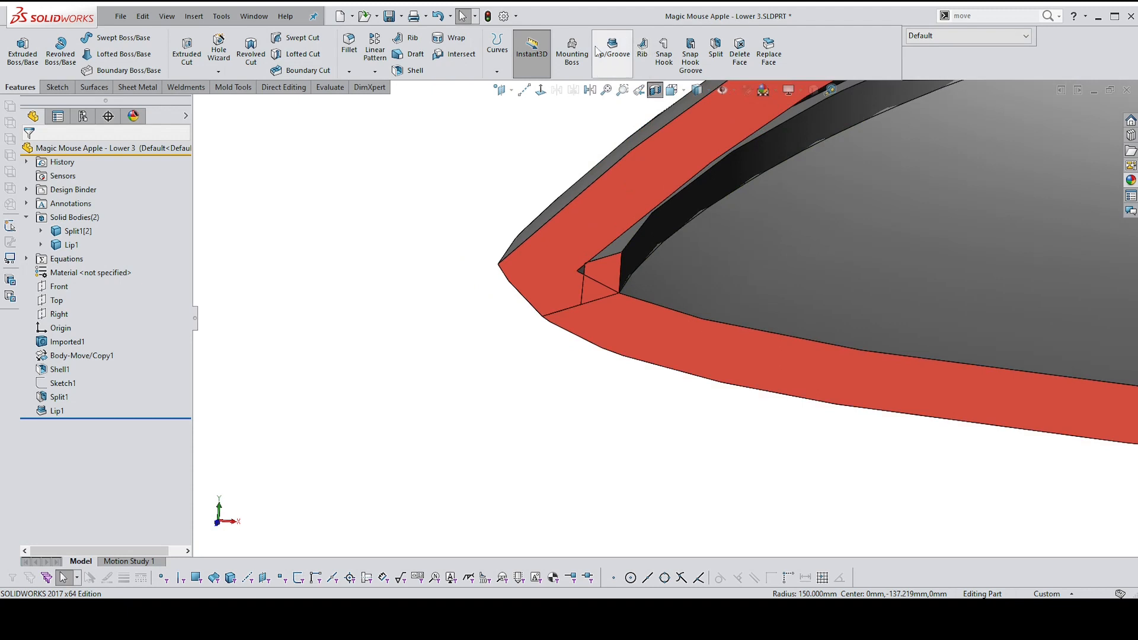
# Start a Lip/Groove feature with the upper body Split1[2] as the groove body and the Top plane as its direction
pyautogui.click(612, 49)
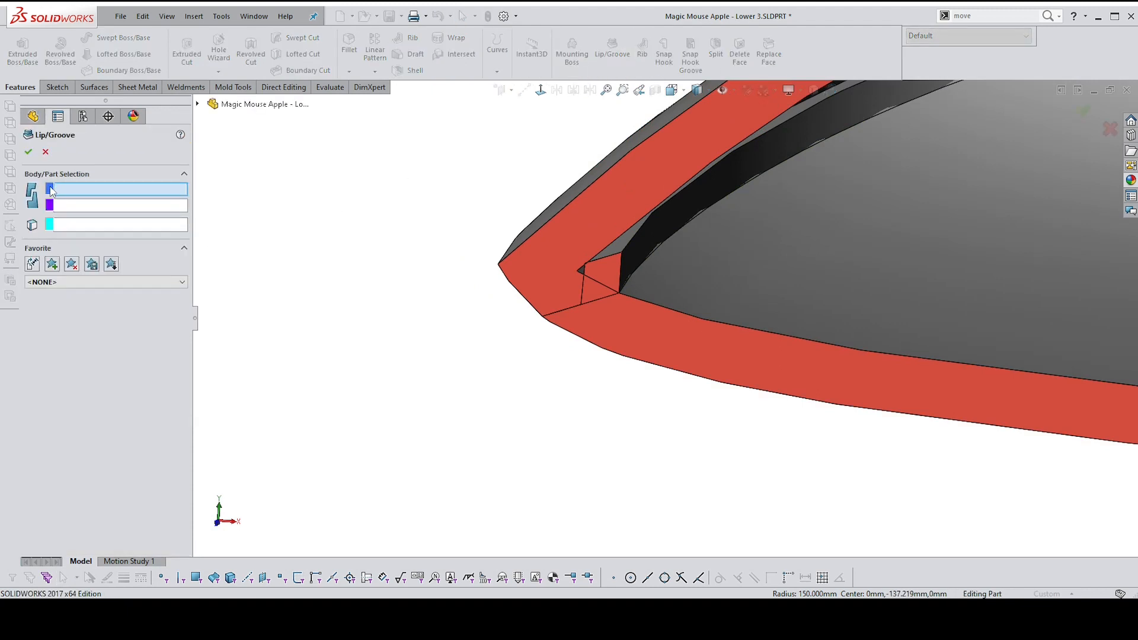
pyautogui.click(680, 147)
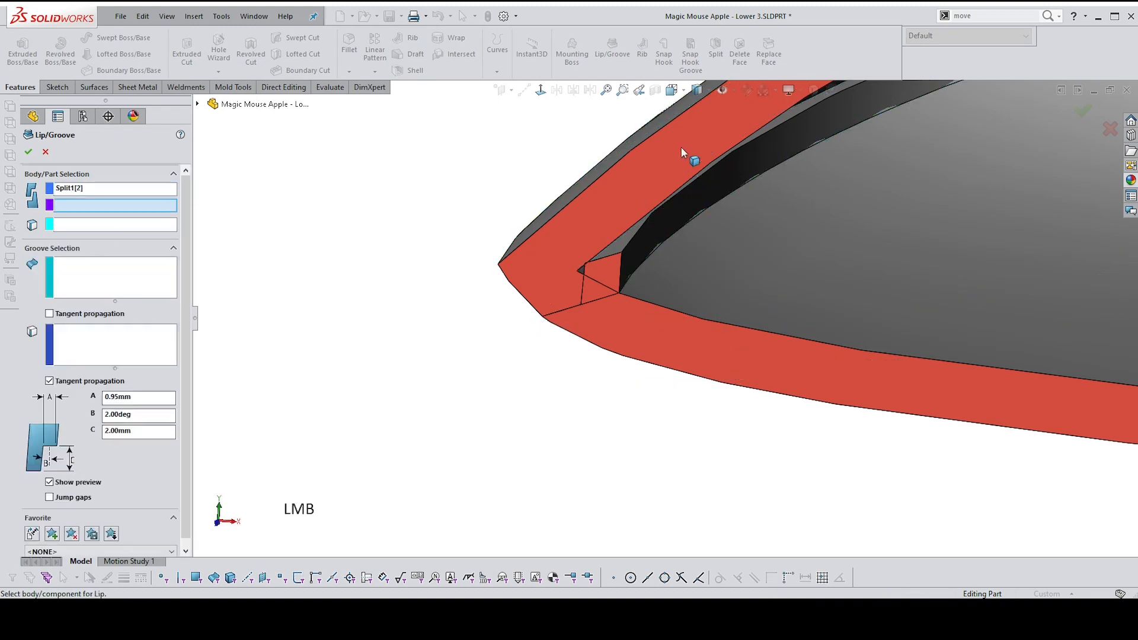
pyautogui.scroll(-5, 788, 201)
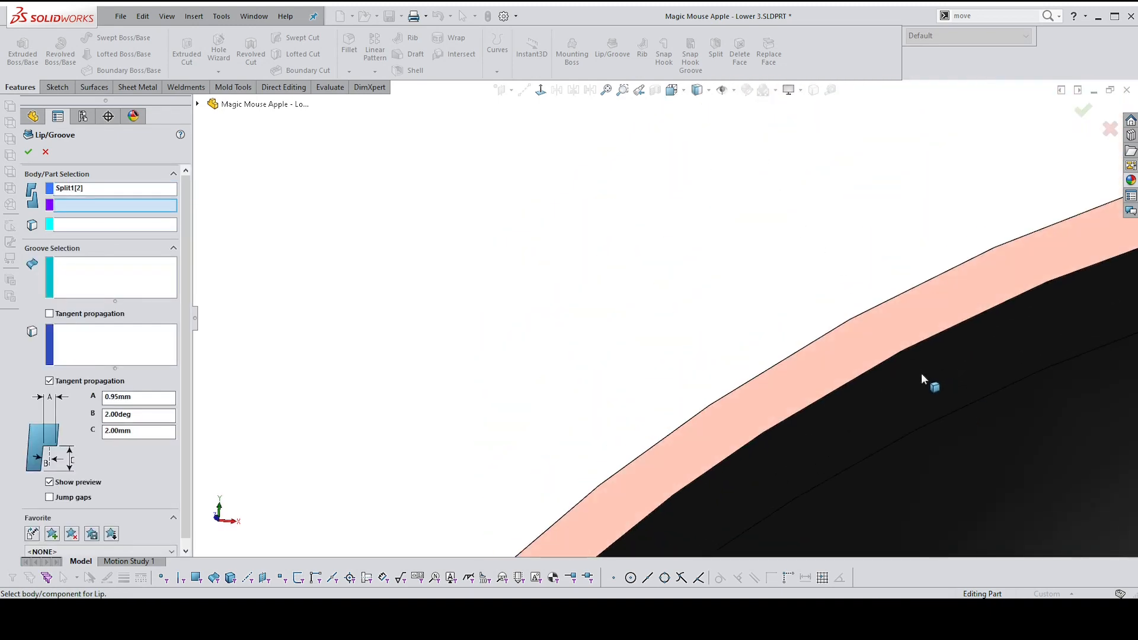
pyautogui.moveTo(802, 349); pyautogui.dragTo(740, 337, button='middle')
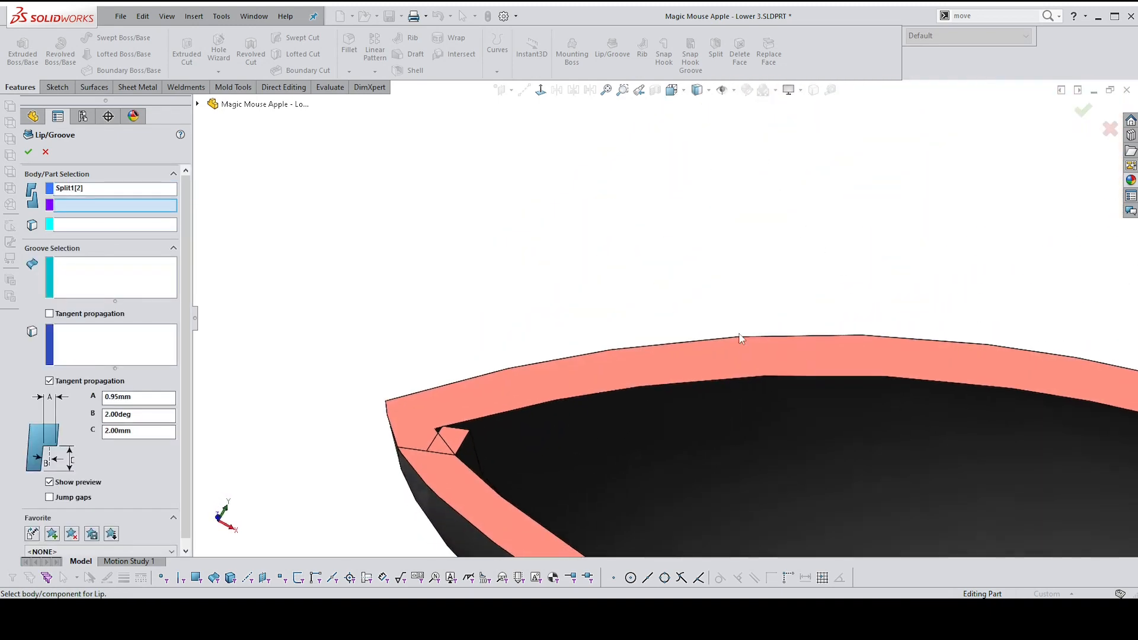
pyautogui.click(60, 225)
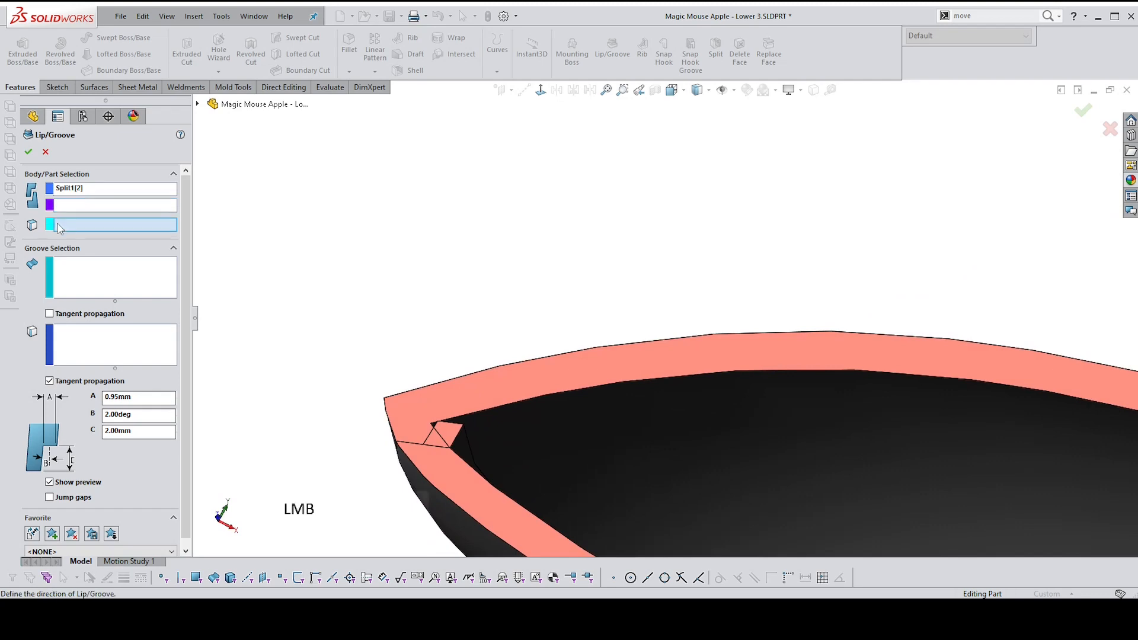
pyautogui.click(197, 105)
pyautogui.click(240, 228)
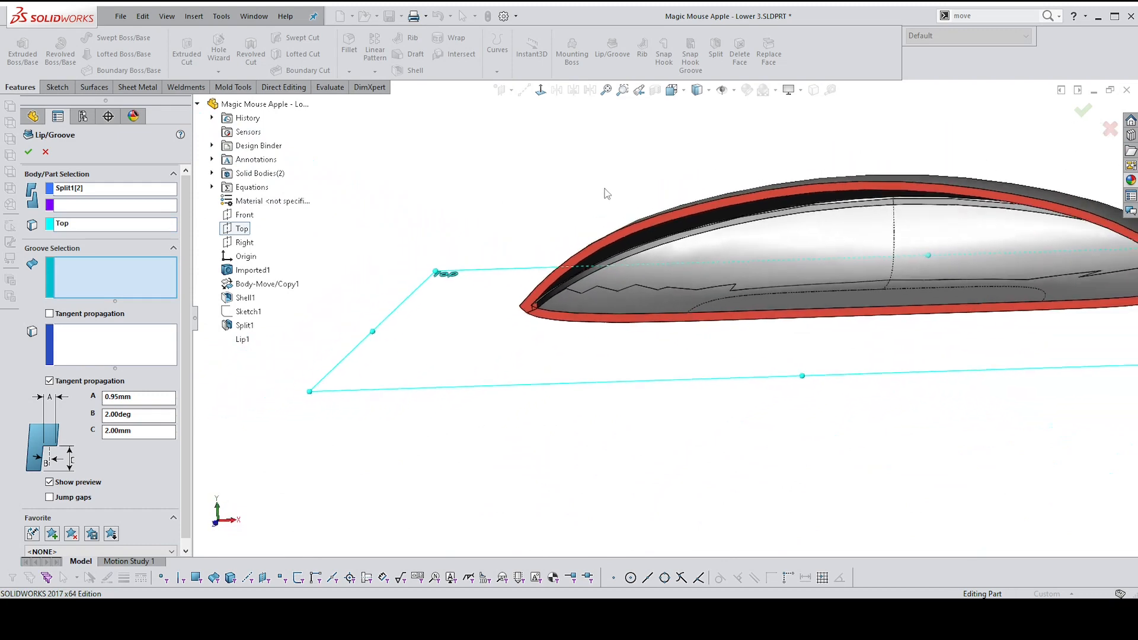
# Select the upper body's parting face as the groove face with tangent propagation, and its inner edge as the edge for removing material
pyautogui.click(82, 268)
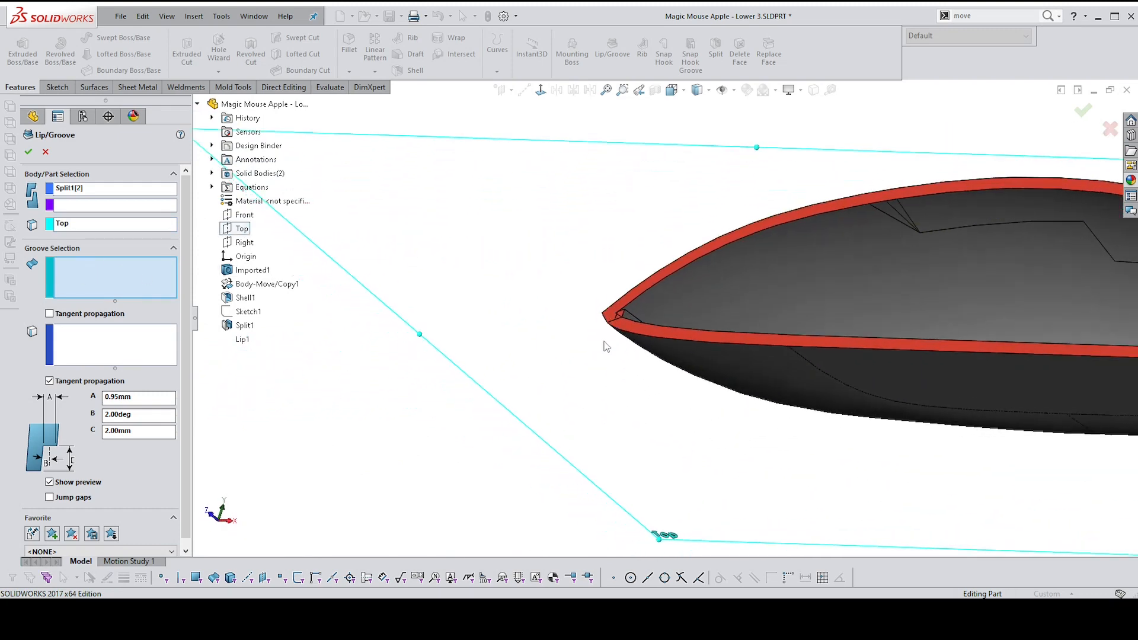
pyautogui.scroll(6, 622, 322)
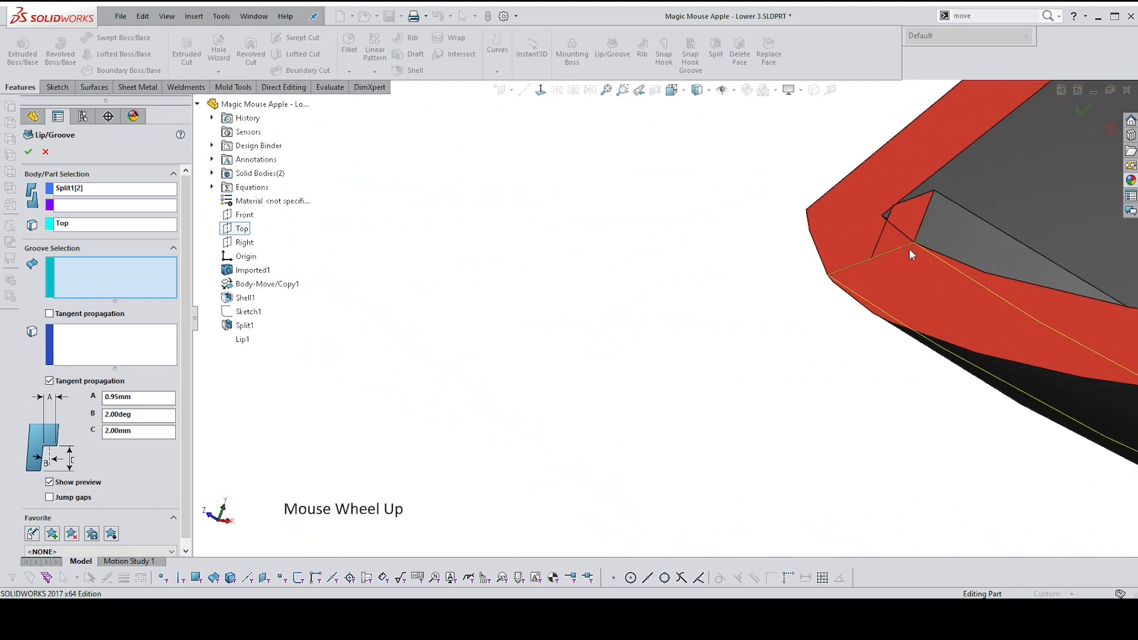
pyautogui.click(904, 260)
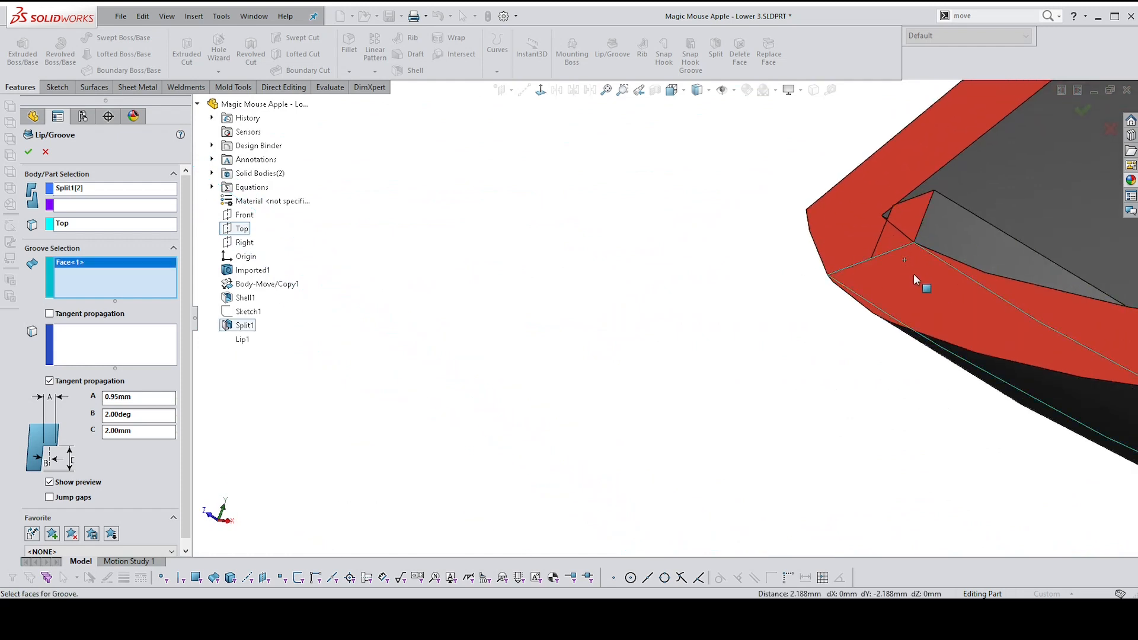
pyautogui.scroll(5, 904, 275)
pyautogui.scroll(-2, 816, 295)
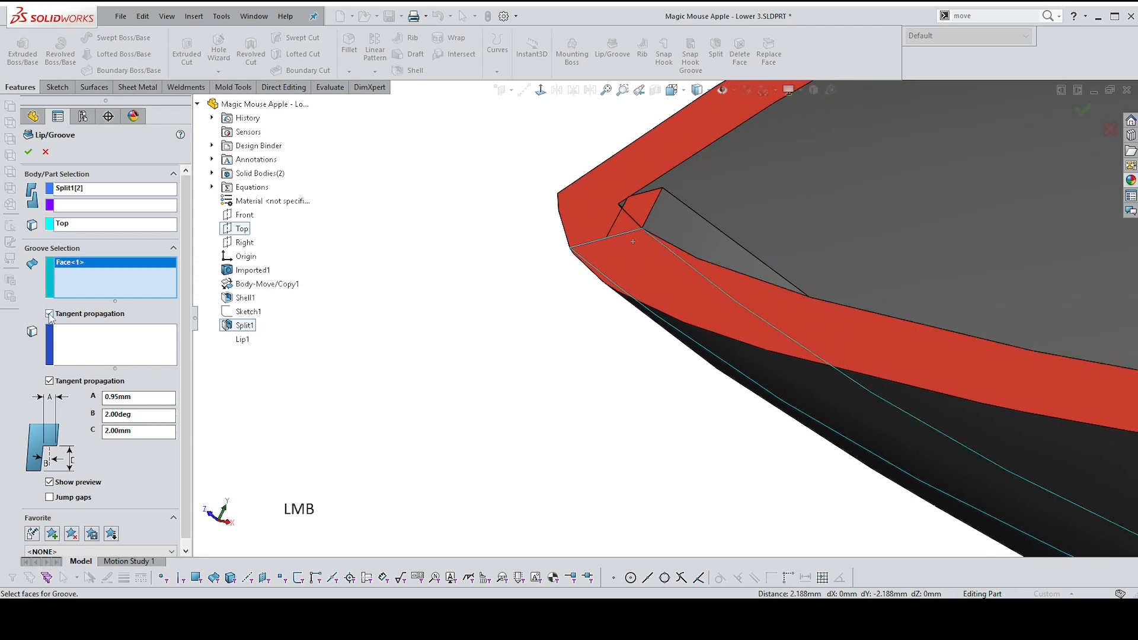
pyautogui.click(88, 342)
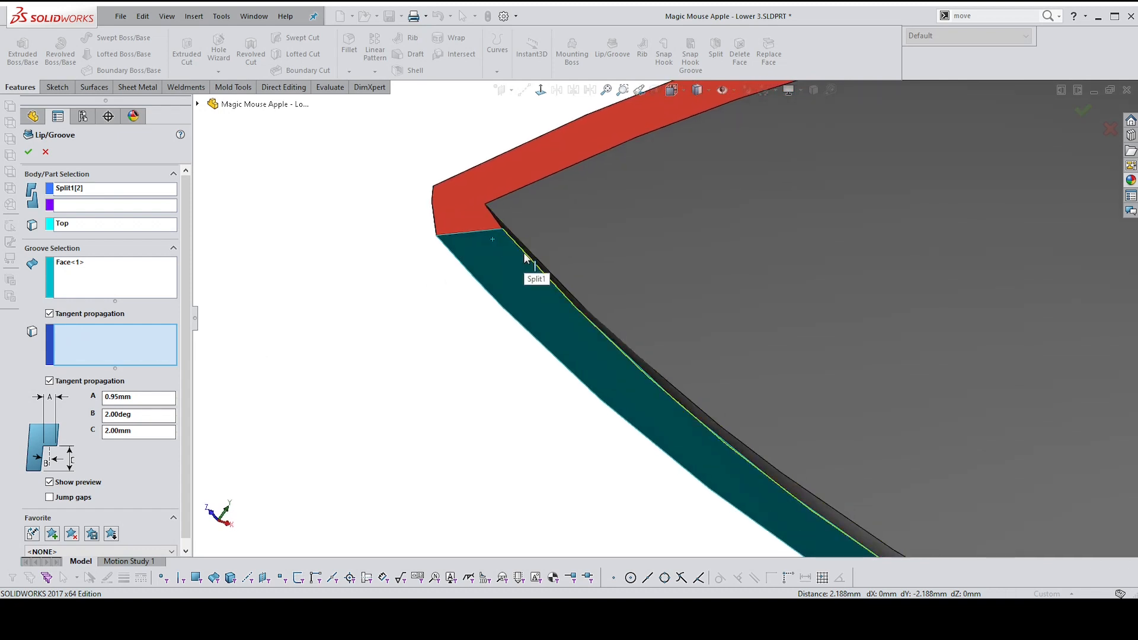
pyautogui.click(524, 256)
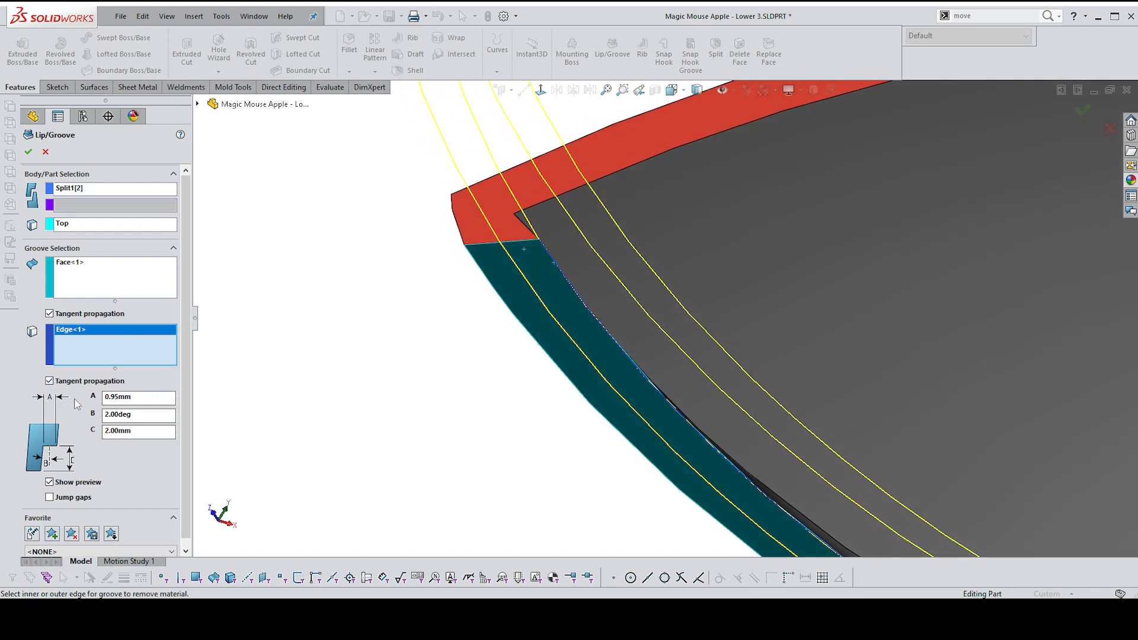
pyautogui.moveTo(526, 264); pyautogui.dragTo(576, 280, button='middle')
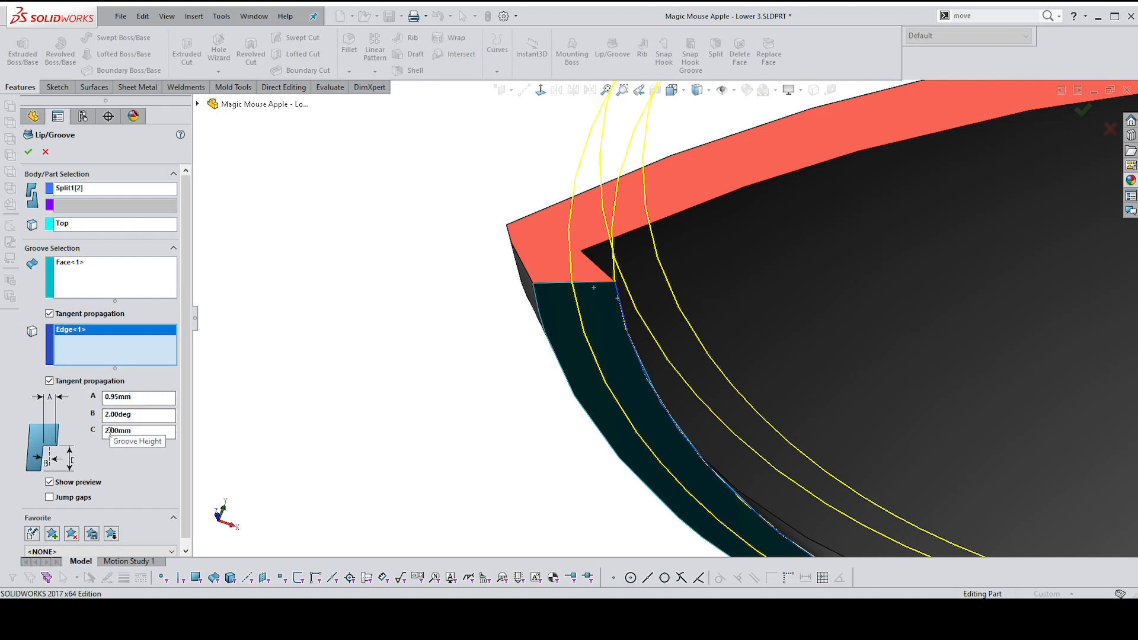
# Set the groove height to 1.10 mm and create the groove on the upper body
pyautogui.moveTo(112, 431); pyautogui.dragTo(105, 435)
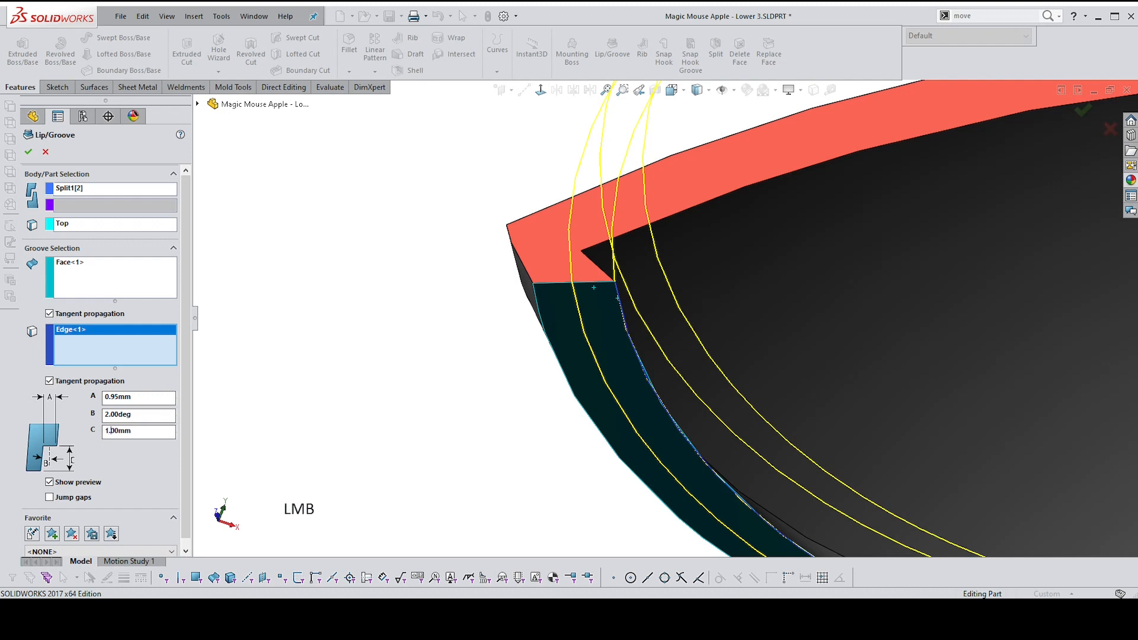
pyautogui.press('Return')
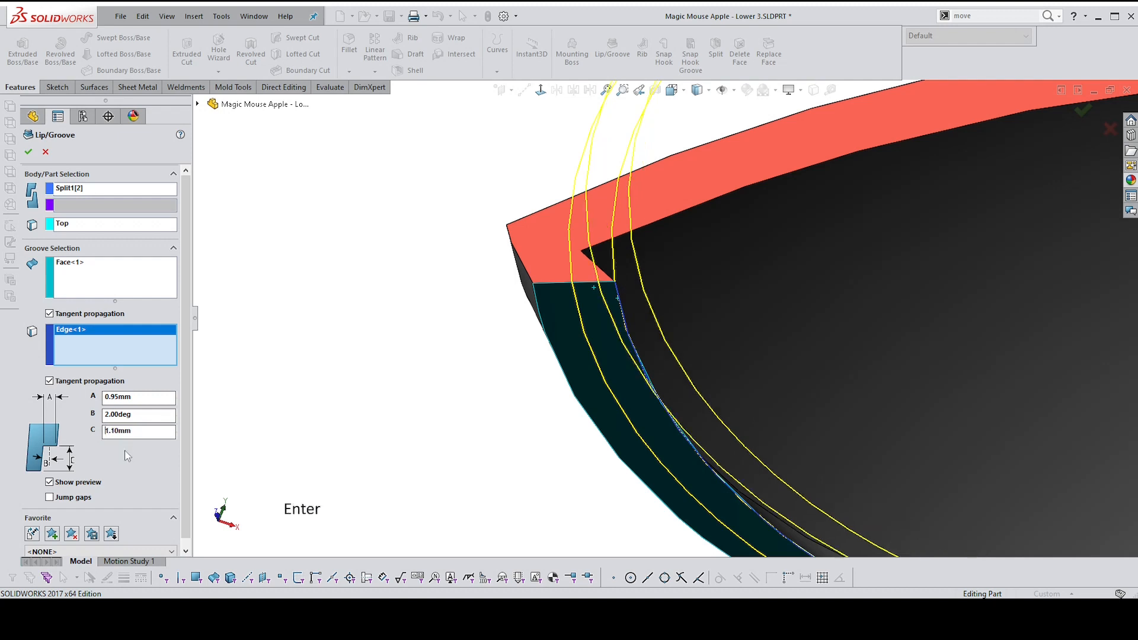
pyautogui.scroll(-1, 101, 498)
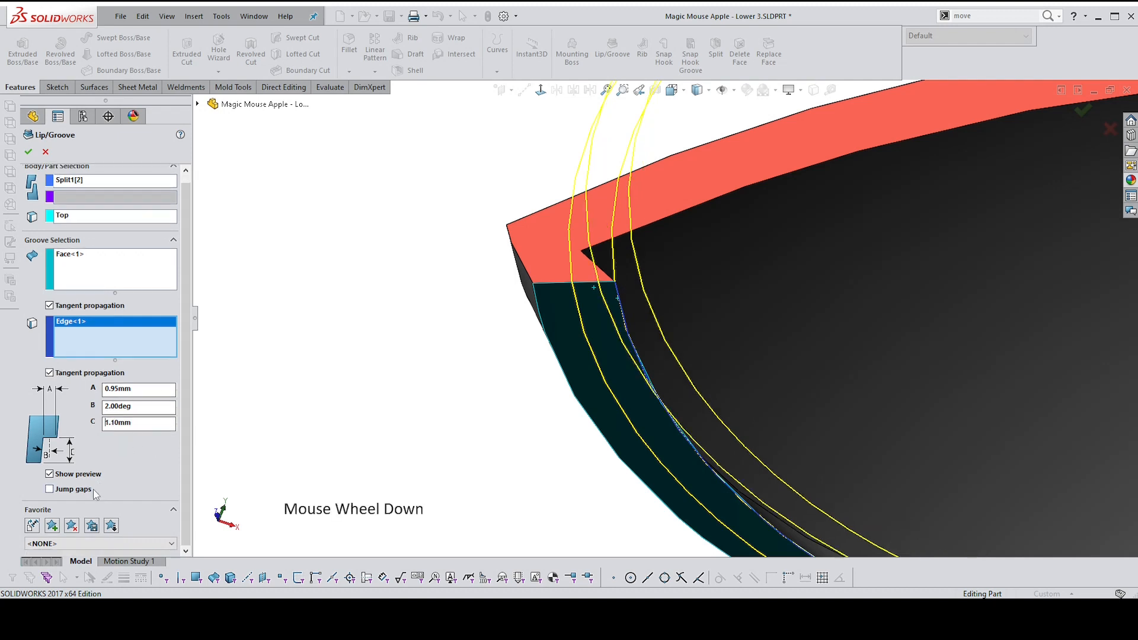
pyautogui.click(29, 152)
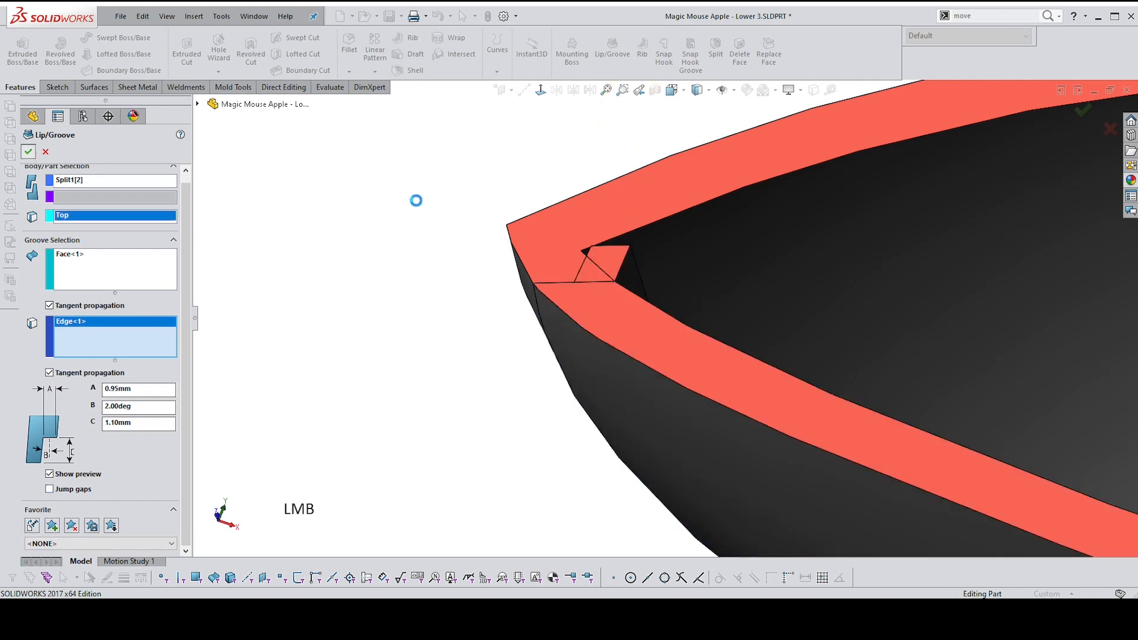
pyautogui.click(419, 206)
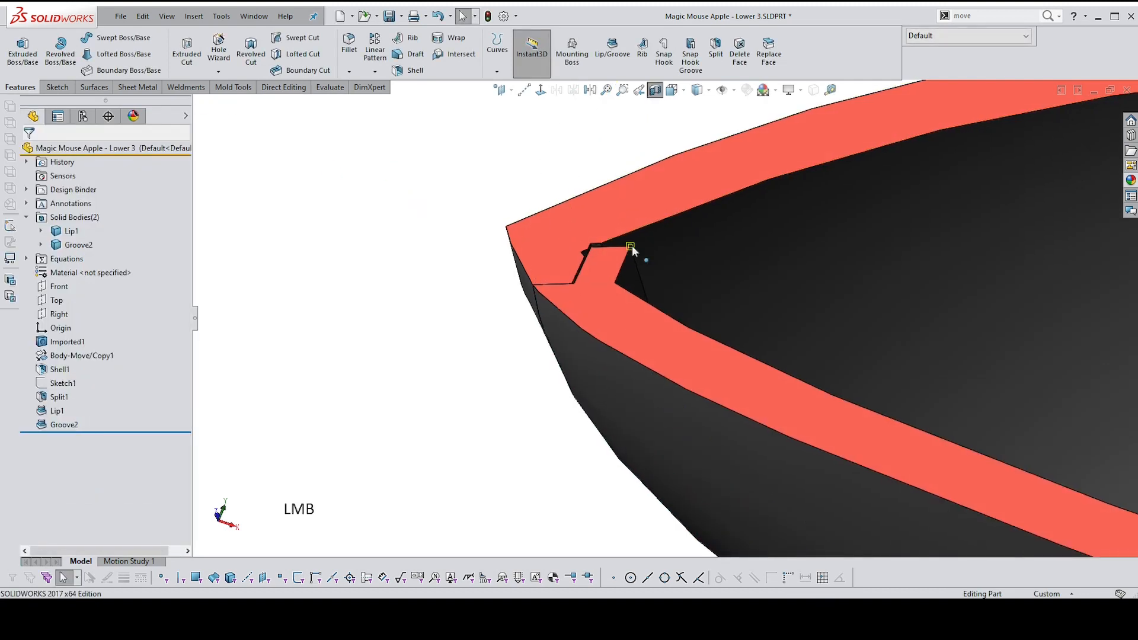
# Measure the gap between the groove wall and the lip's outer wall on the section
pyautogui.moveTo(632, 246); pyautogui.dragTo(552, 303, button='middle')
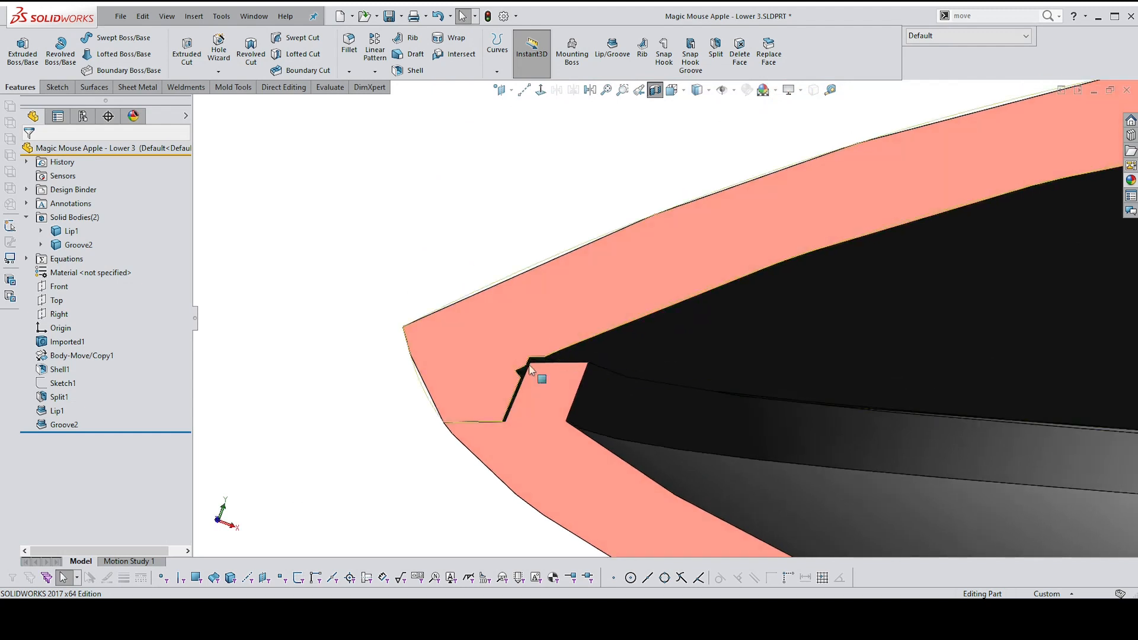
pyautogui.scroll(1, 522, 403)
pyautogui.scroll(1, 522, 402)
pyautogui.scroll(1, 535, 380)
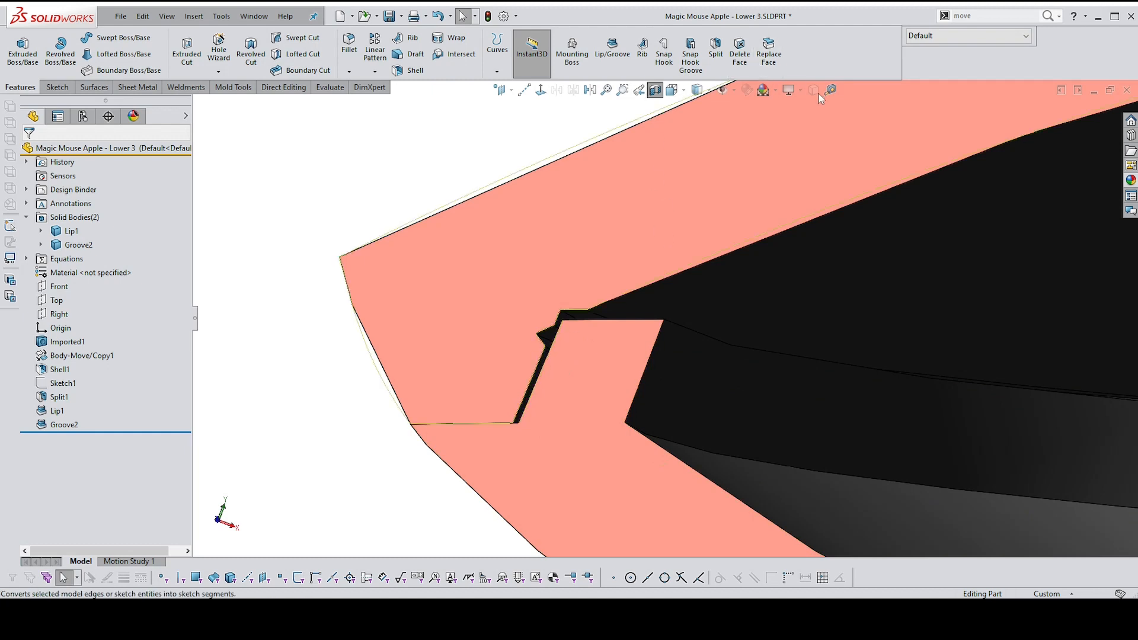
pyautogui.click(831, 89)
pyautogui.click(539, 378)
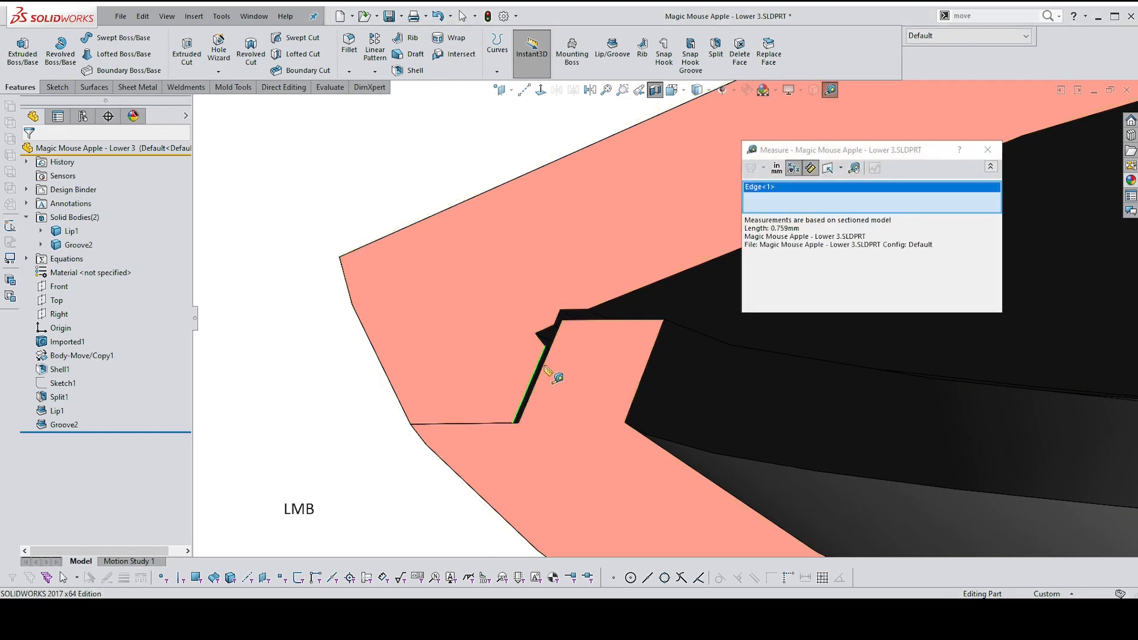
pyautogui.click(617, 343)
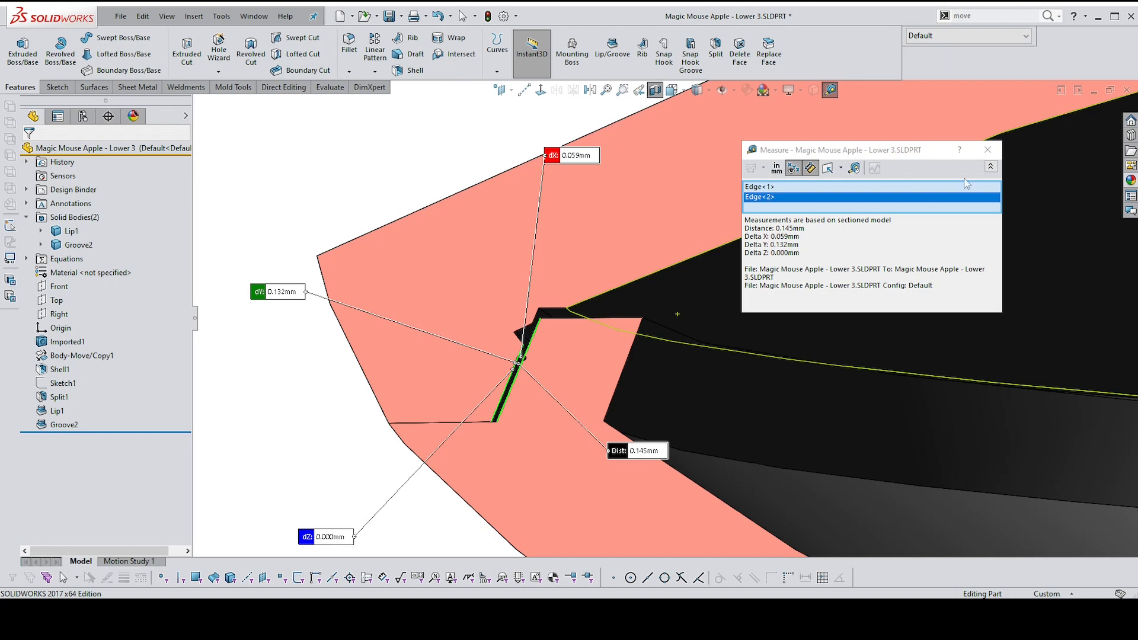
pyautogui.click(988, 149)
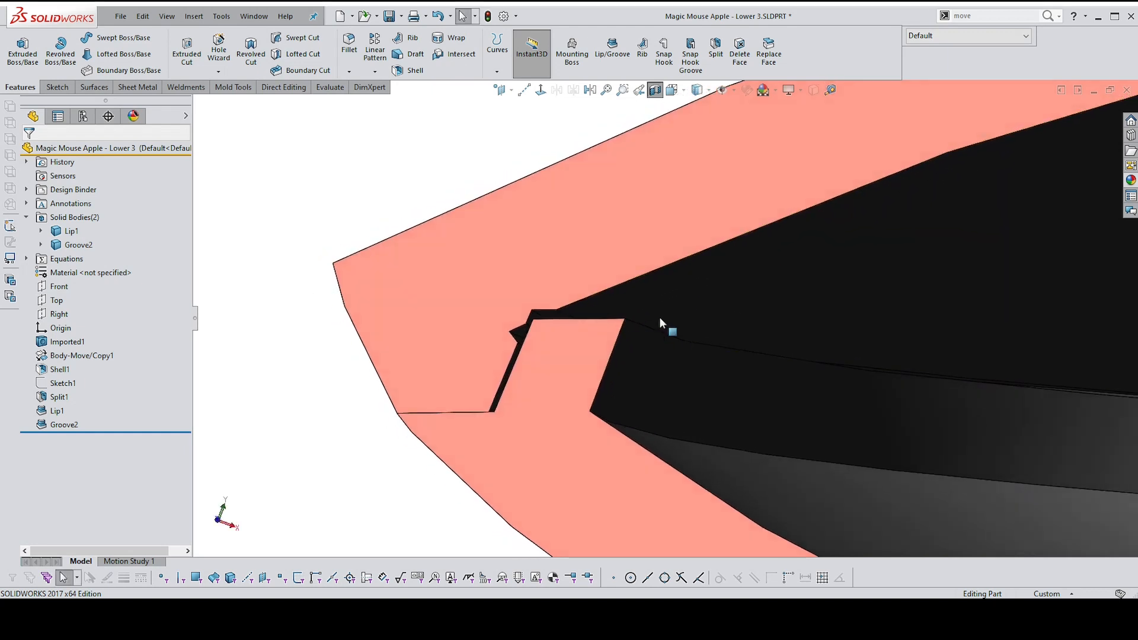
# Turn off the section view and hide the lower lip body
pyautogui.scroll(1, 660, 317)
pyautogui.moveTo(660, 318); pyautogui.dragTo(644, 303, button='middle')
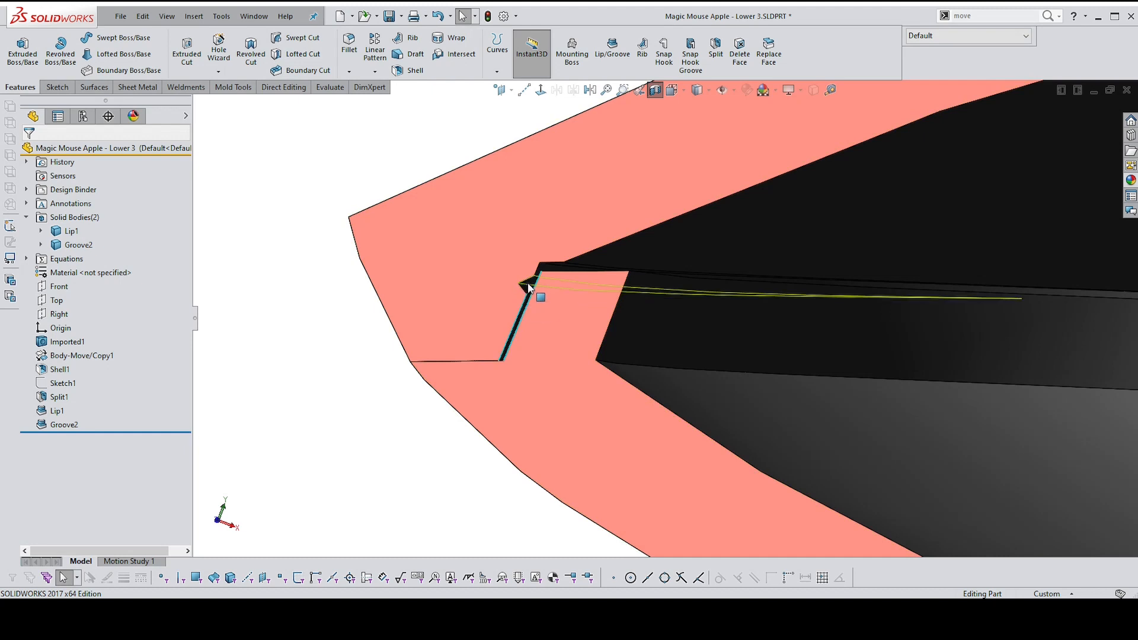
pyautogui.scroll(6, 878, 218)
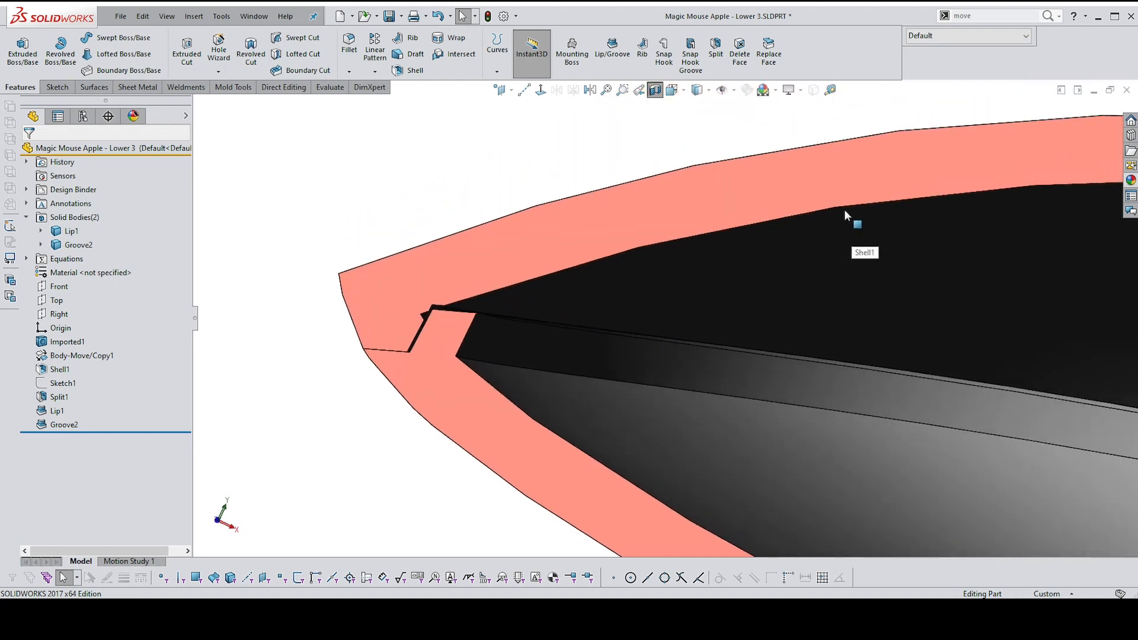
pyautogui.click(656, 91)
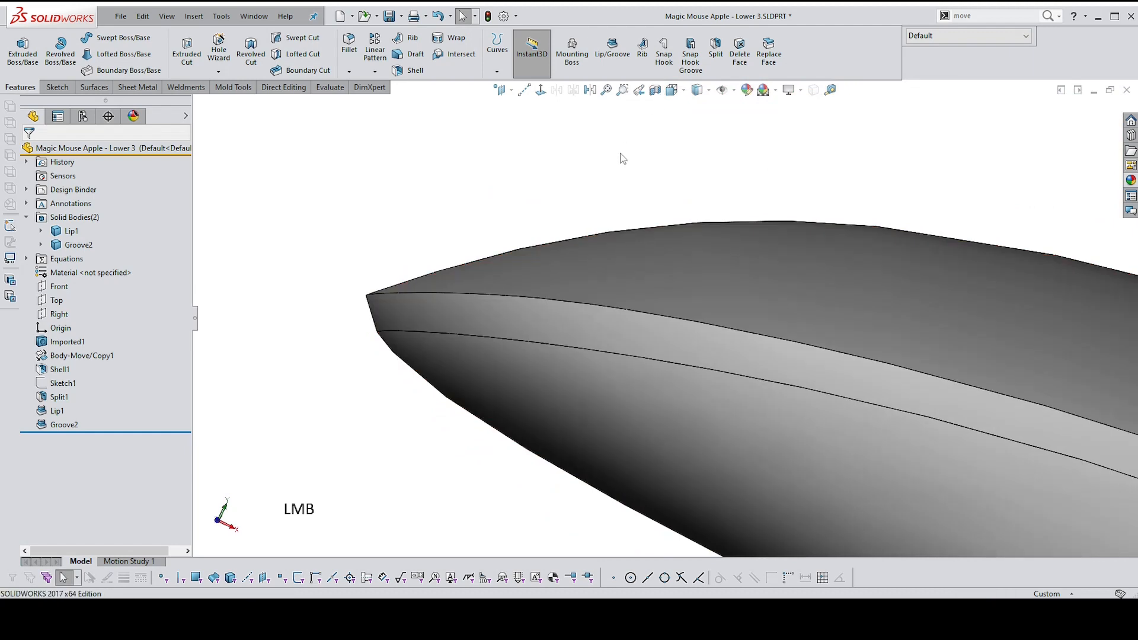
pyautogui.click(592, 377)
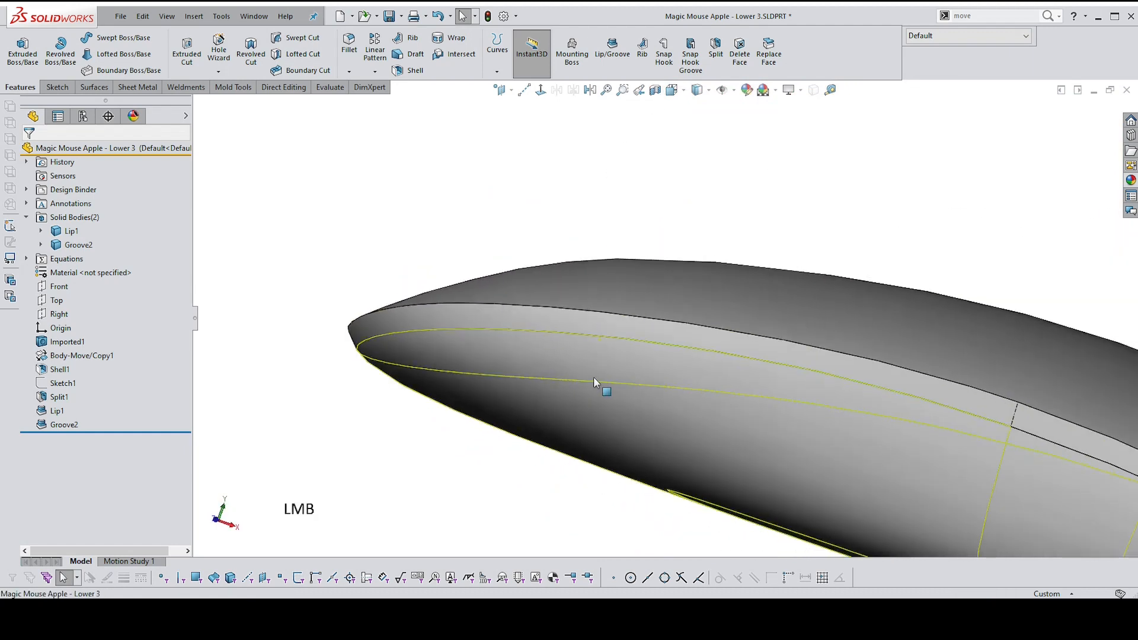
pyautogui.click(651, 285)
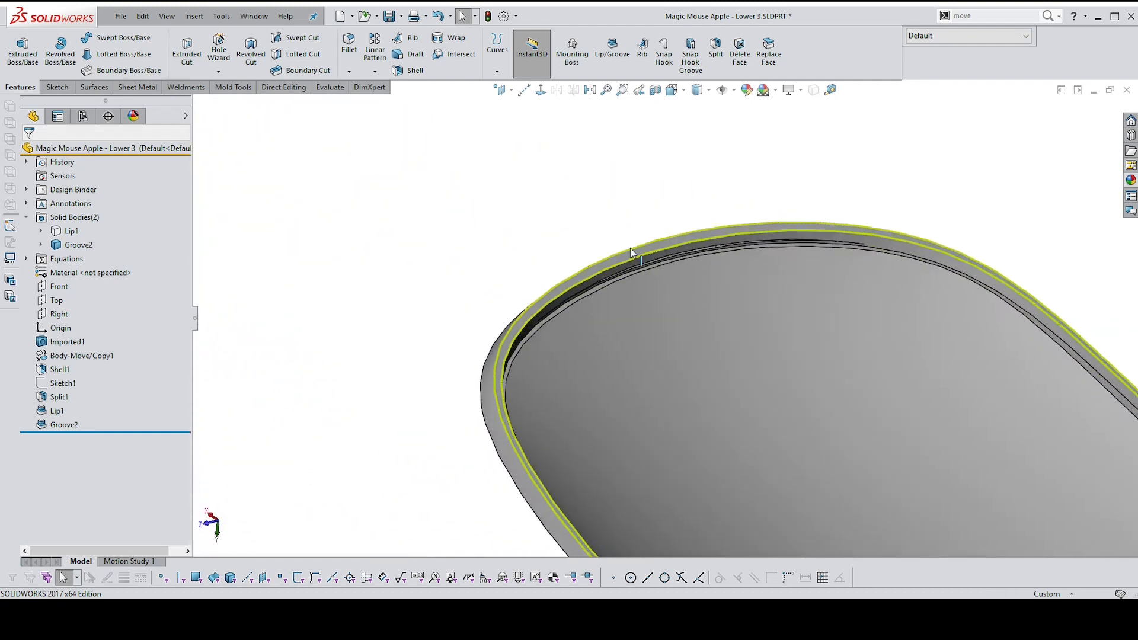
# Start a Delete Face feature with the Delete and Patch option, viewing the upper body's groove close up
pyautogui.click(741, 57)
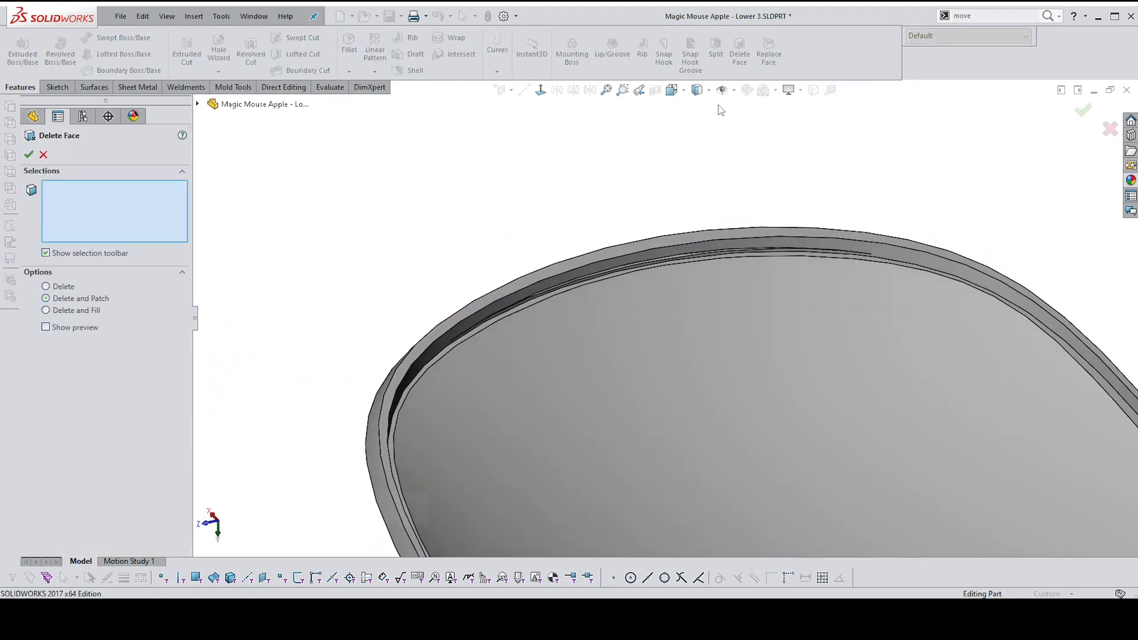
pyautogui.click(46, 286)
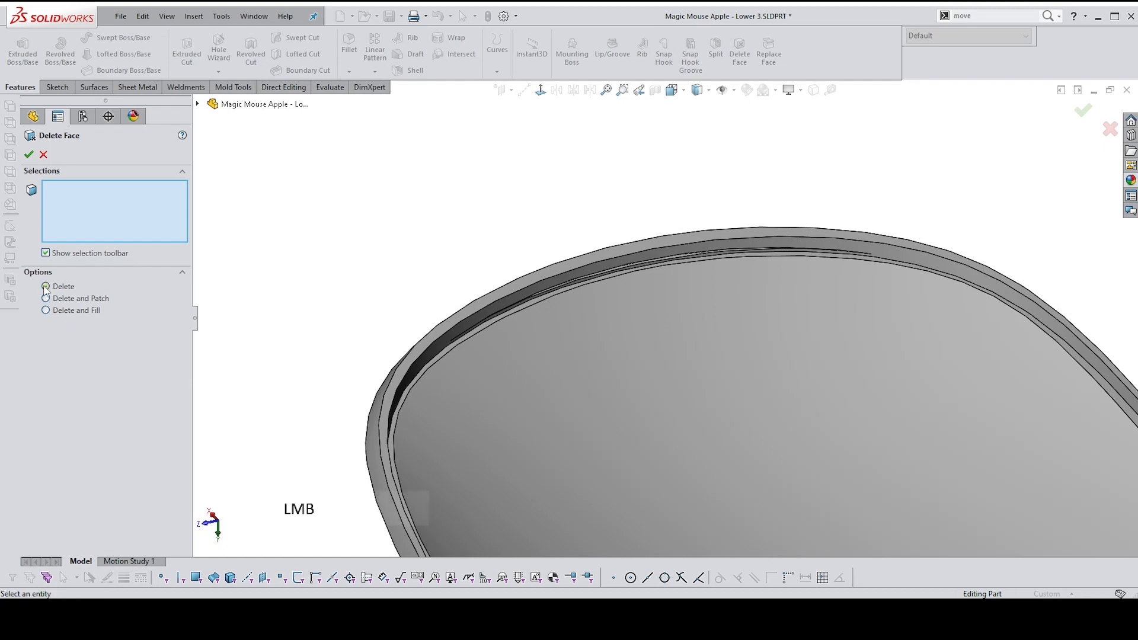
pyautogui.click(45, 299)
pyautogui.scroll(-8, 606, 202)
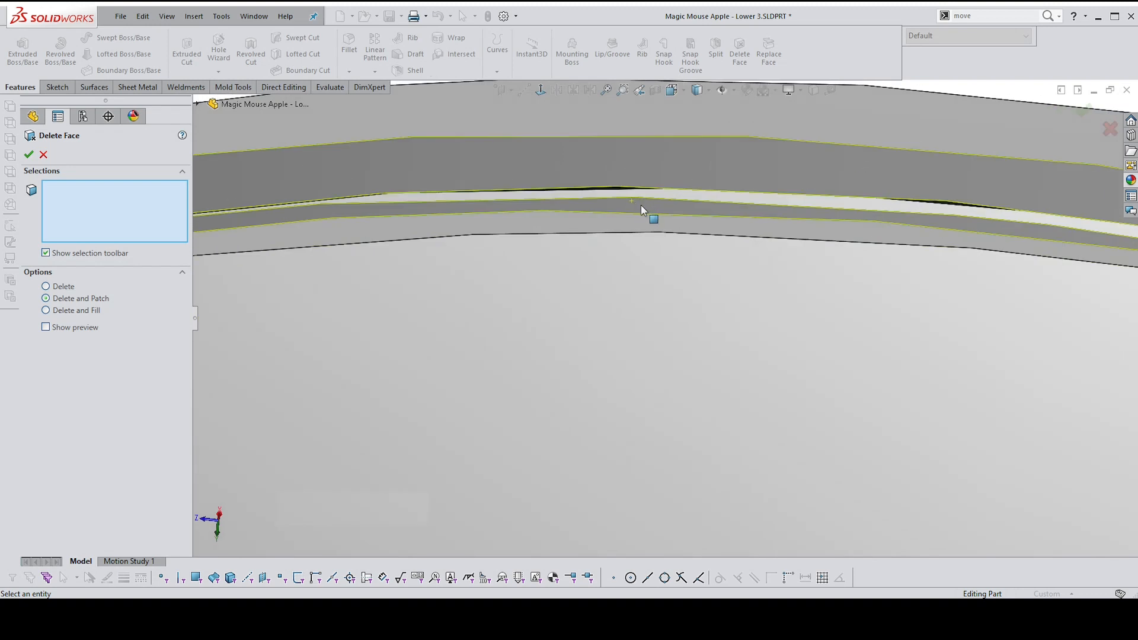
pyautogui.click(641, 206)
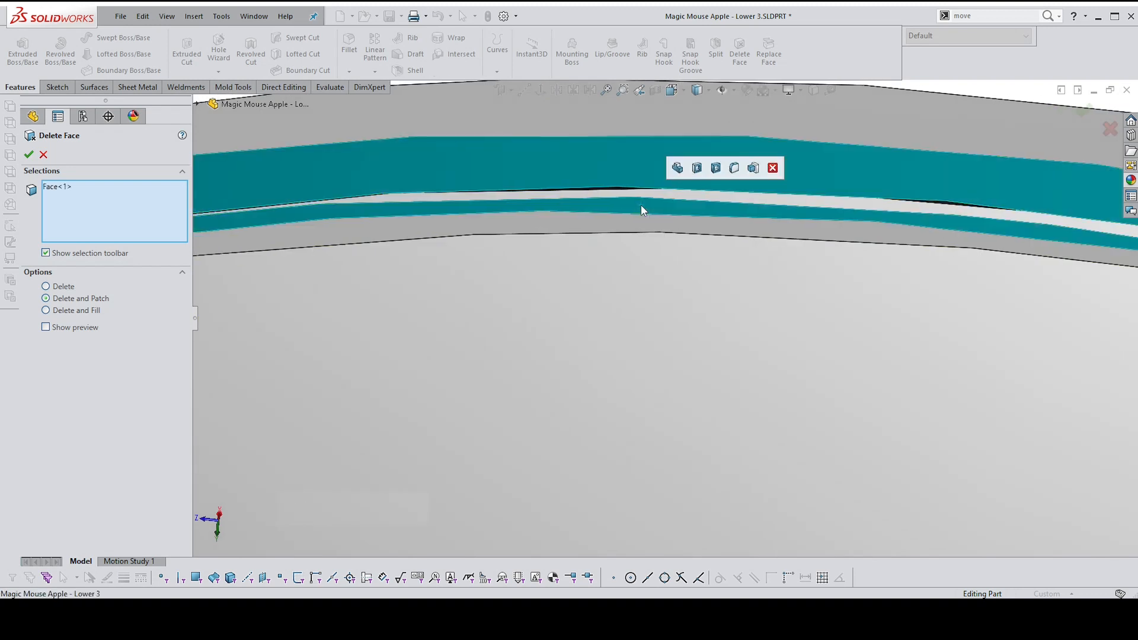
pyautogui.click(57, 195)
pyautogui.press('Delete')
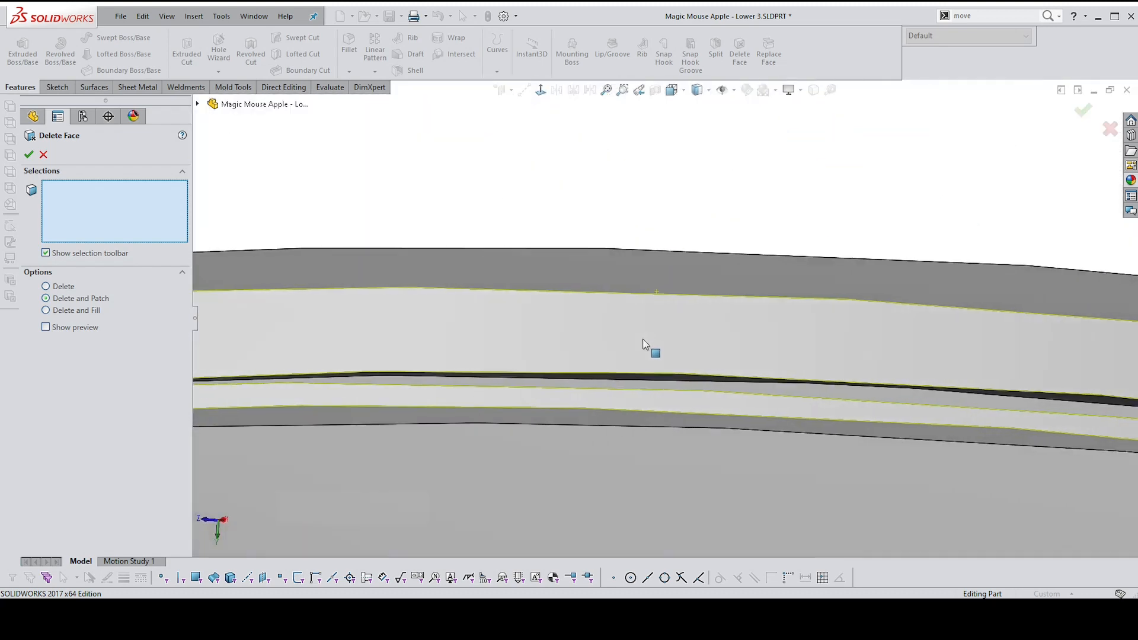
# Select both faces of the stray notch at each end of the groove, remove the groove wall from the selection, and delete and patch them
pyautogui.click(662, 386)
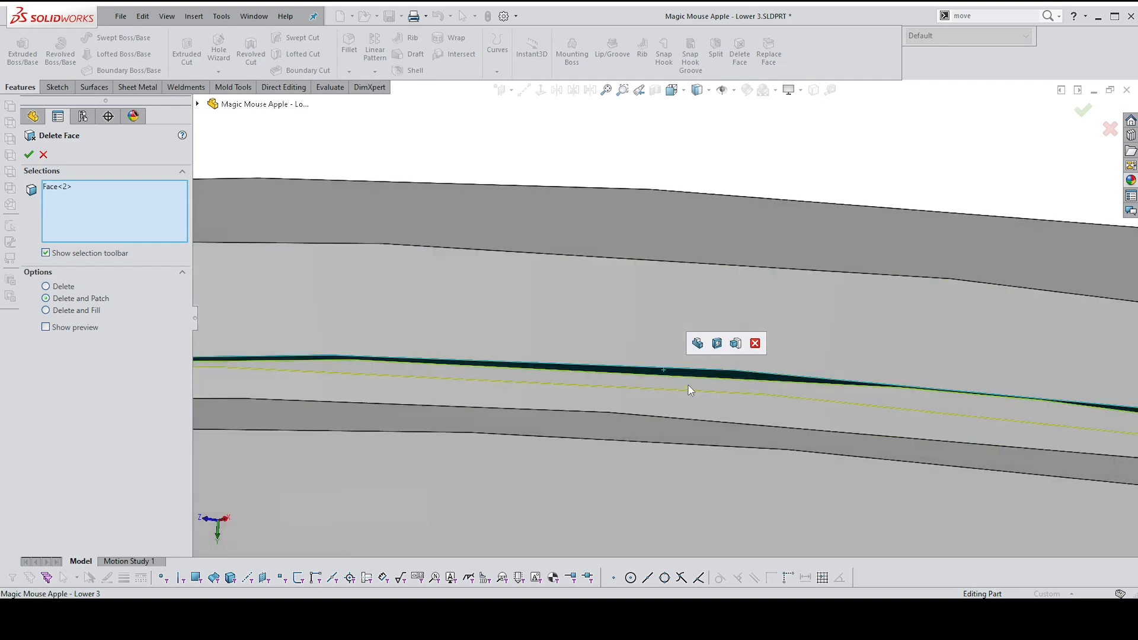
pyautogui.click(688, 385)
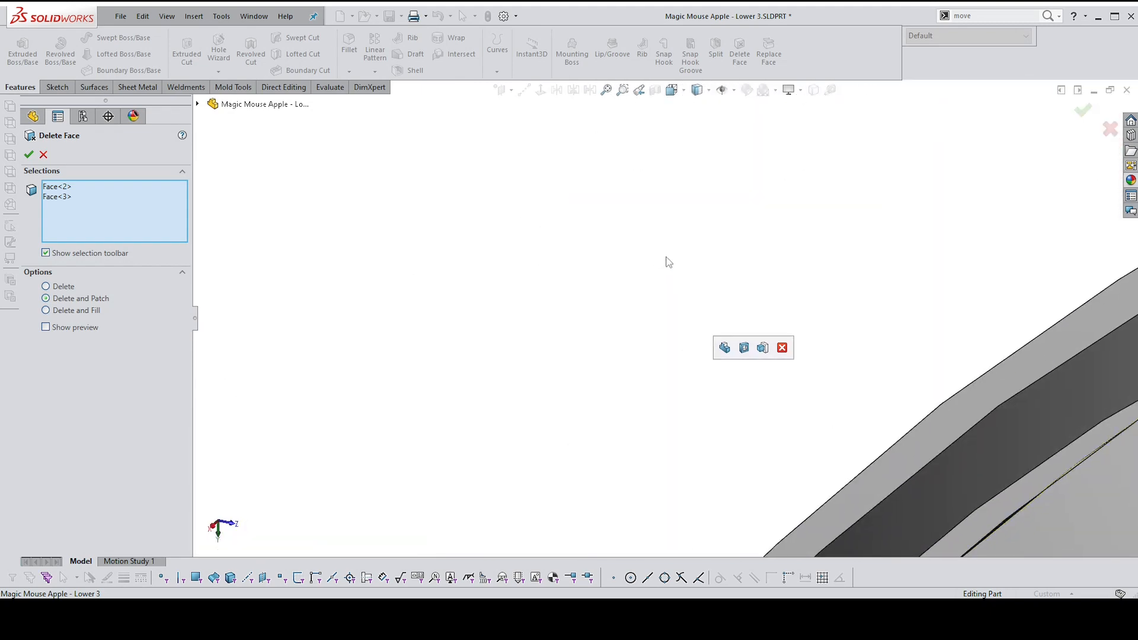
pyautogui.click(606, 91)
pyautogui.scroll(3, 632, 272)
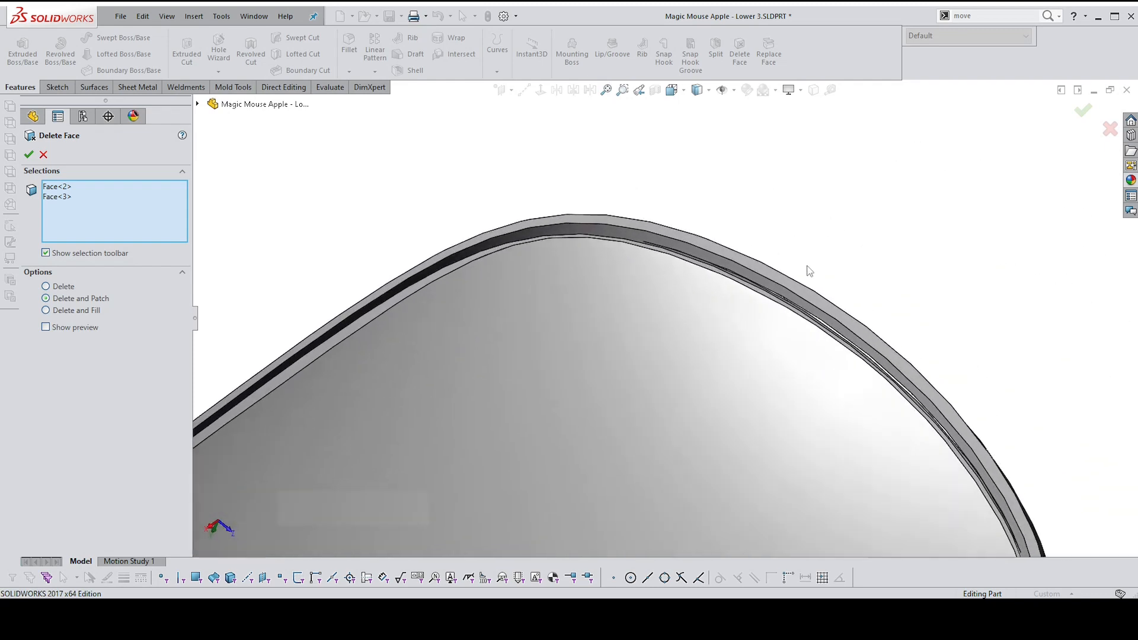
pyautogui.scroll(10, 809, 271)
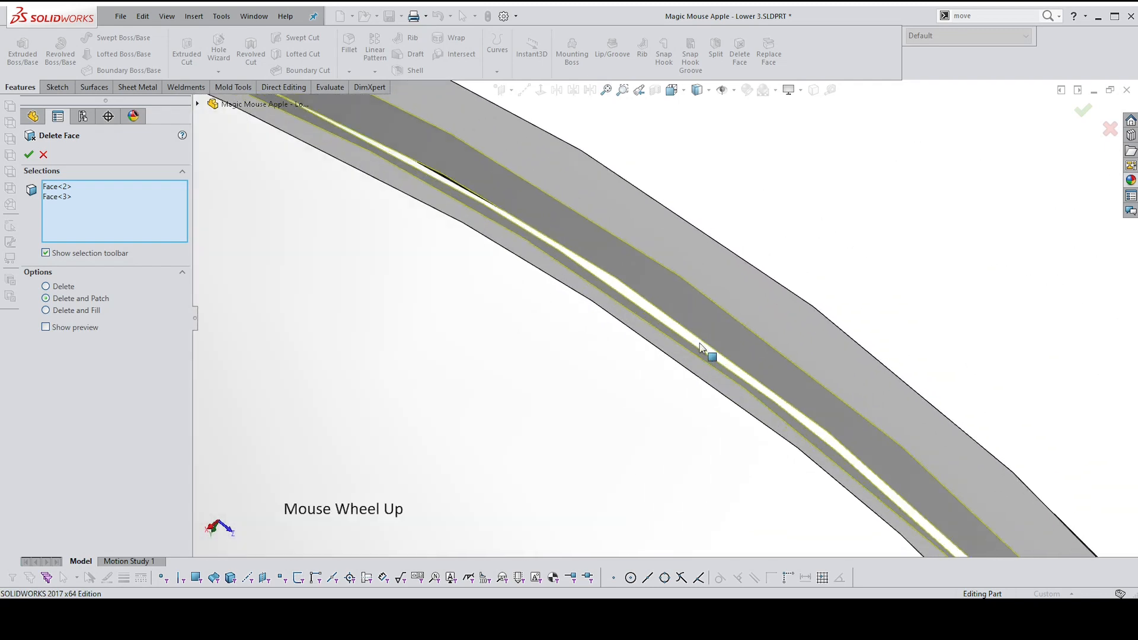
pyautogui.click(704, 362)
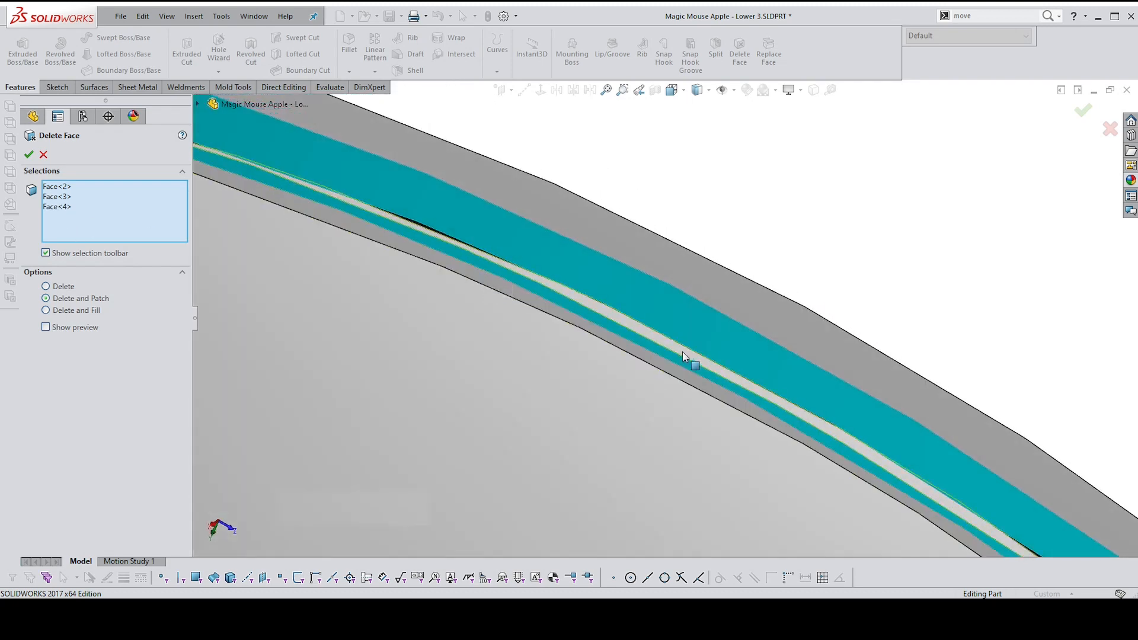
pyautogui.click(682, 352)
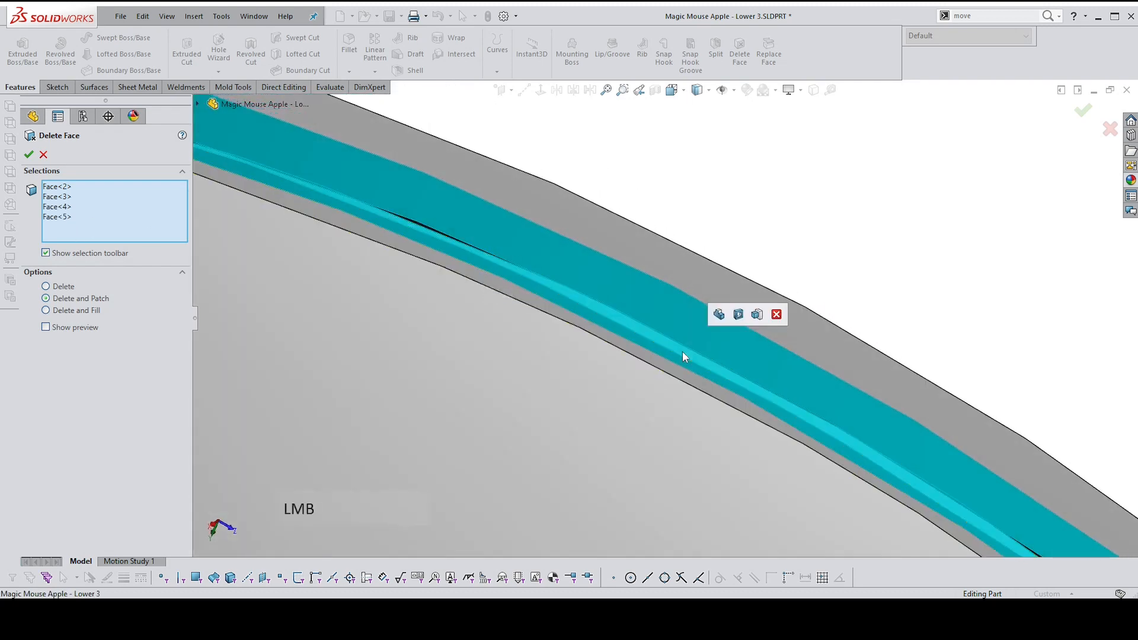
pyautogui.moveTo(682, 352); pyautogui.dragTo(685, 431, button='middle')
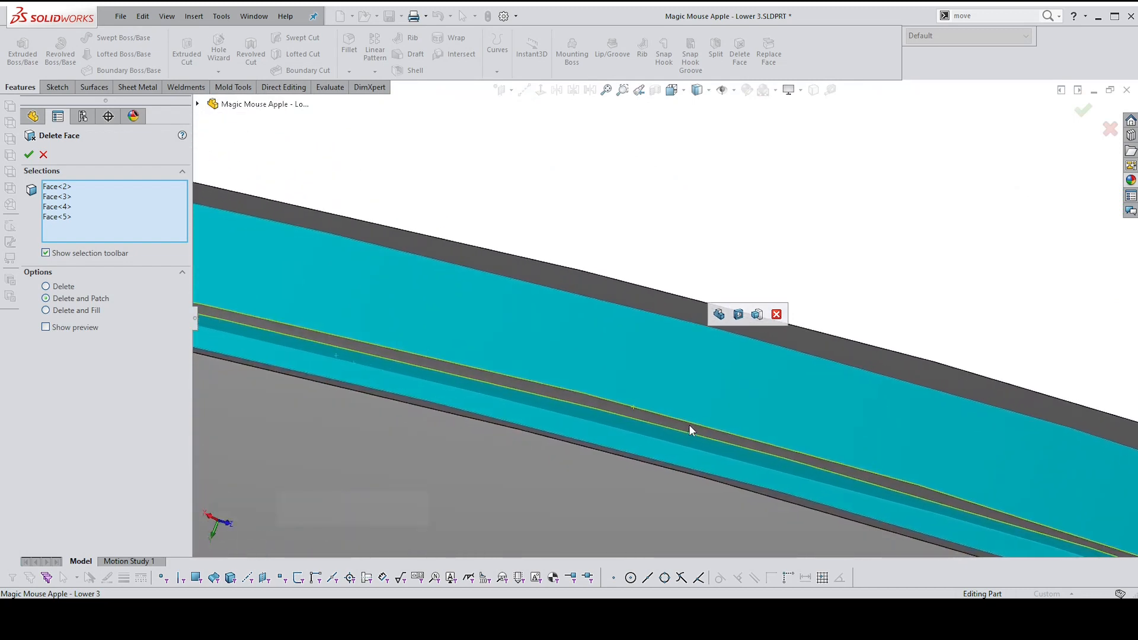
pyautogui.click(688, 424)
pyautogui.click(65, 207)
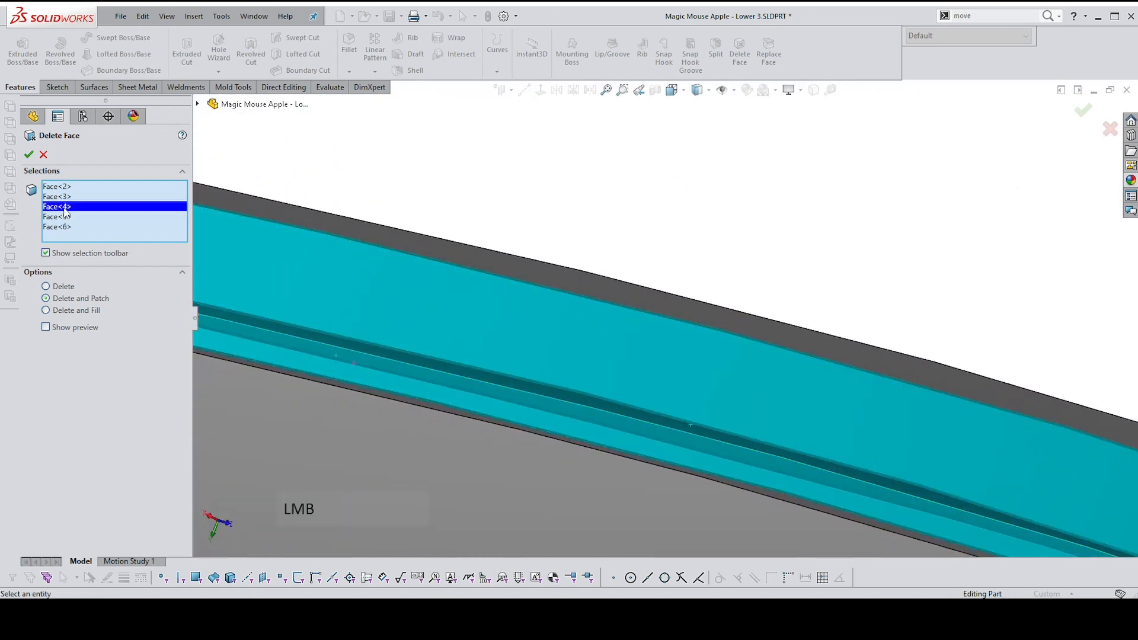
pyautogui.press('Delete')
pyautogui.click(29, 154)
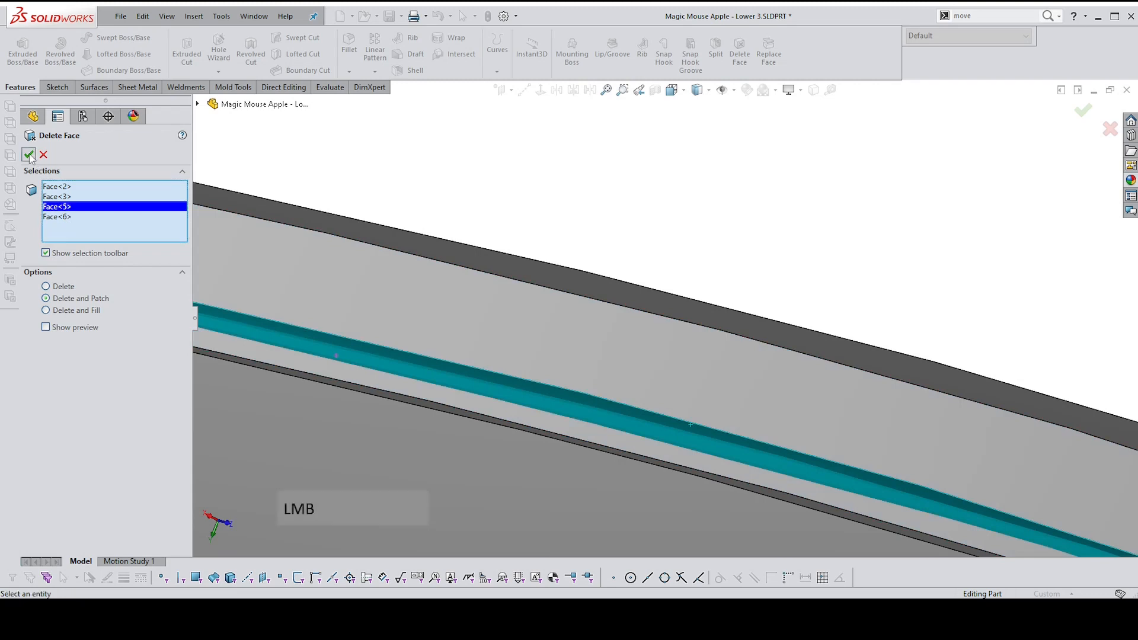
# Roll the feature history back to just before the Shell feature
pyautogui.click(630, 203)
pyautogui.scroll(5, 659, 240)
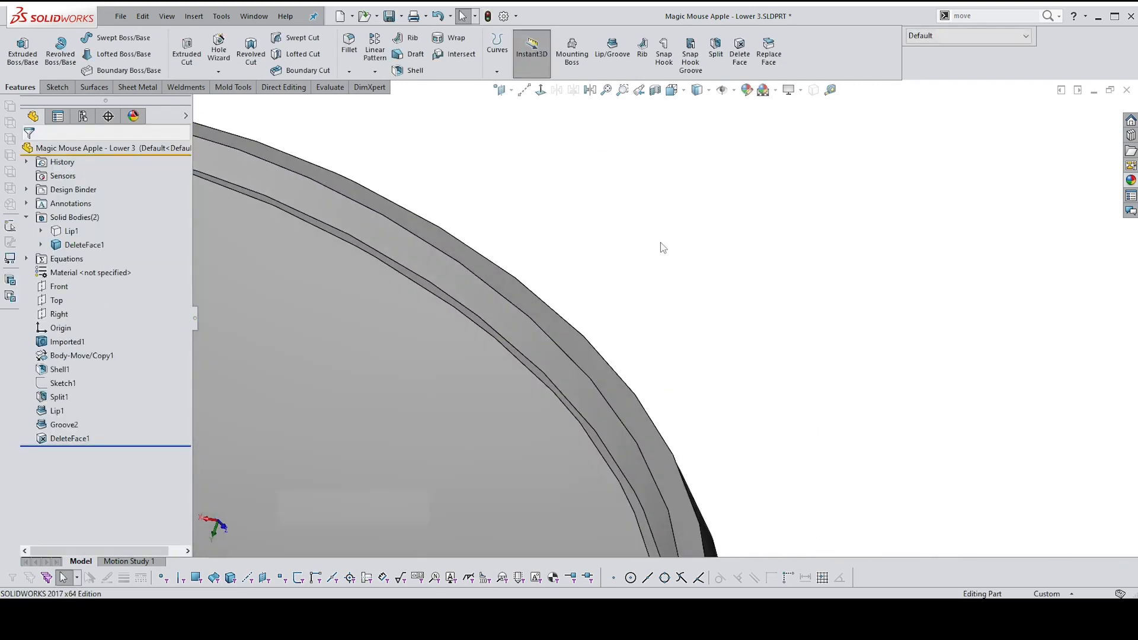
pyautogui.moveTo(659, 243); pyautogui.dragTo(691, 160, button='middle')
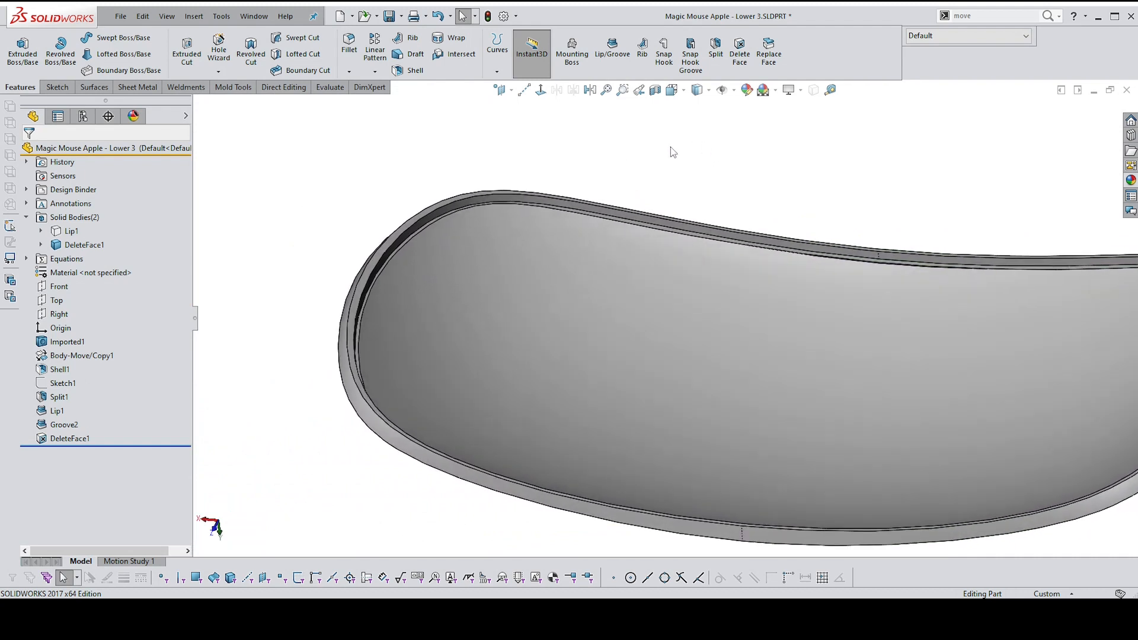
pyautogui.click(671, 152)
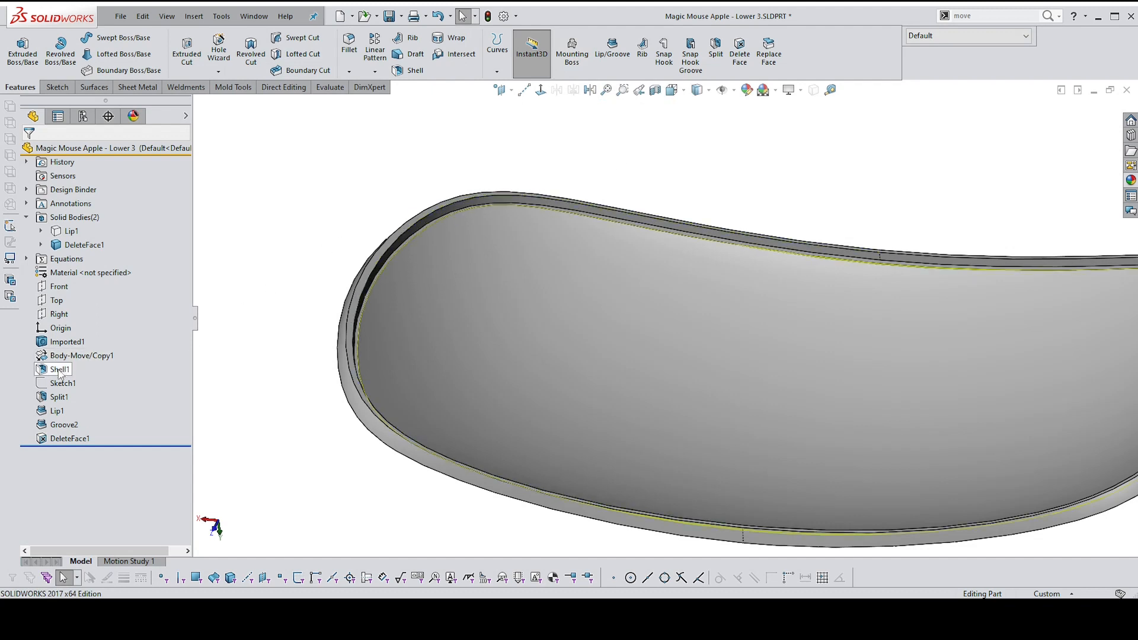
pyautogui.moveTo(59, 373)
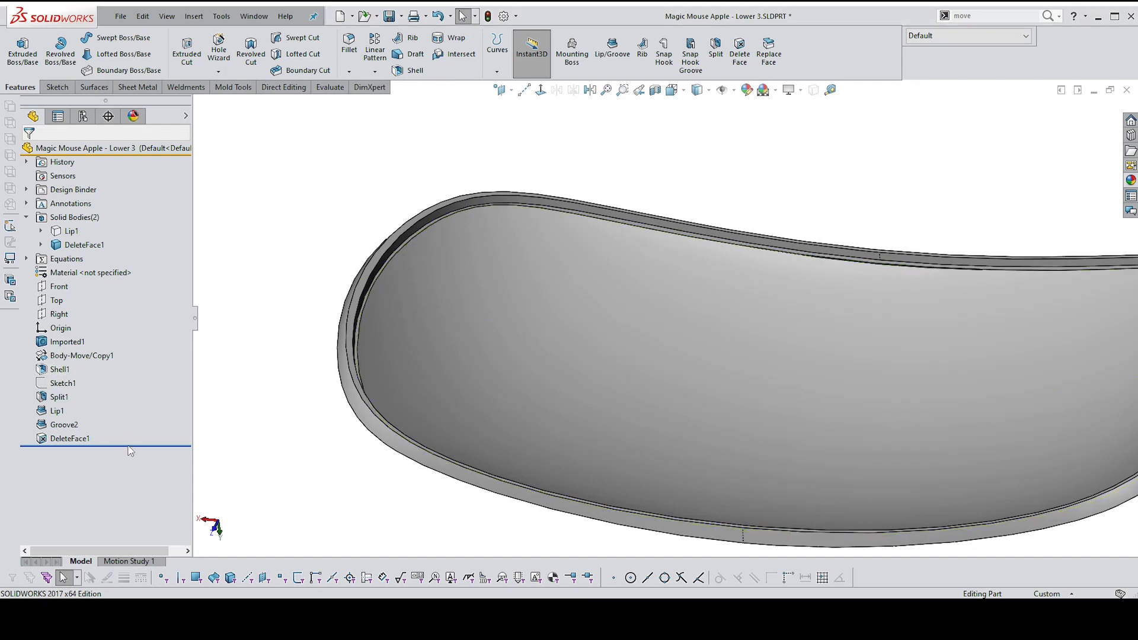
pyautogui.moveTo(137, 444); pyautogui.dragTo(127, 376)
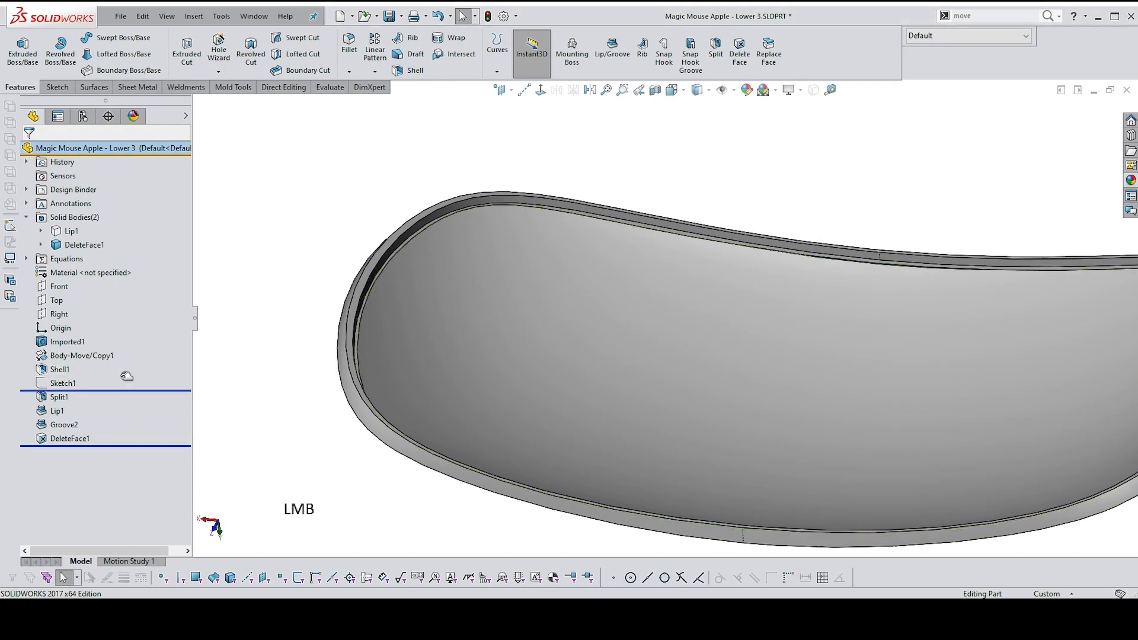
pyautogui.moveTo(205, 314); pyautogui.dragTo(205, 314)
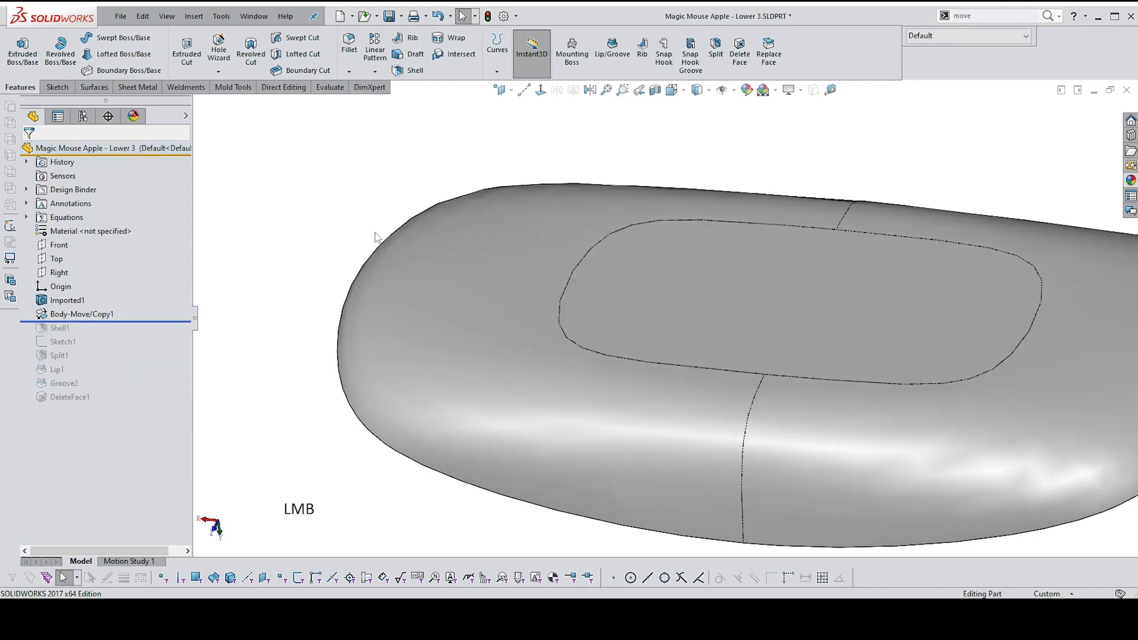
# On the body's flat face, sketch a vertical centerline about 35 mm long and a horizontal one about 60 mm long from the origin
pyautogui.click(679, 253)
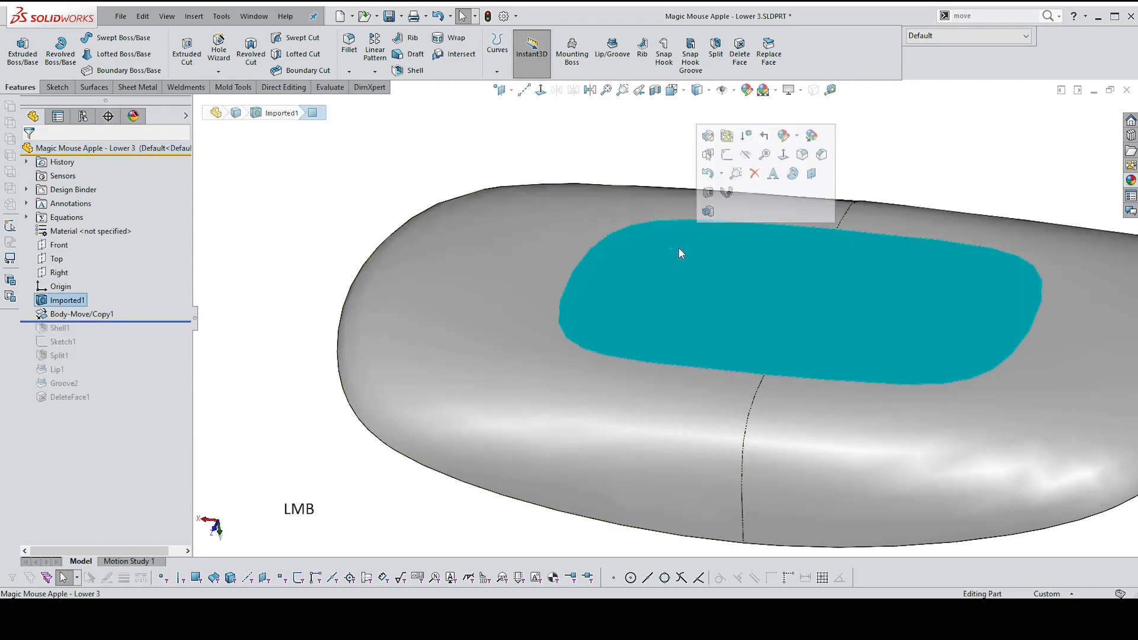
pyautogui.click(726, 155)
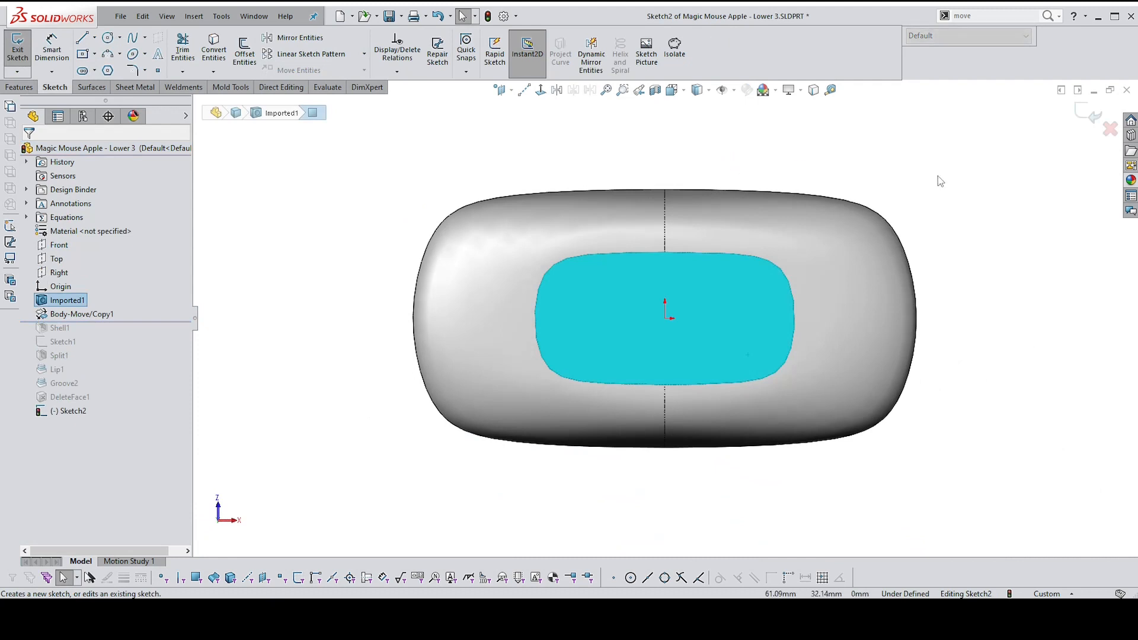
pyautogui.press('s')
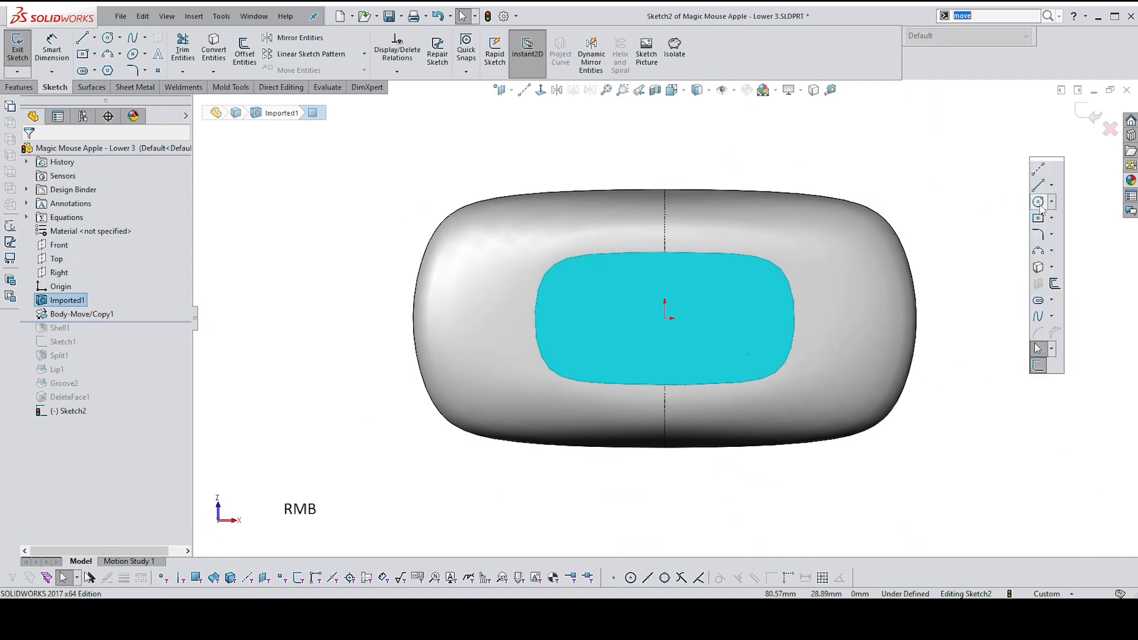
pyautogui.click(1040, 170)
pyautogui.click(665, 318)
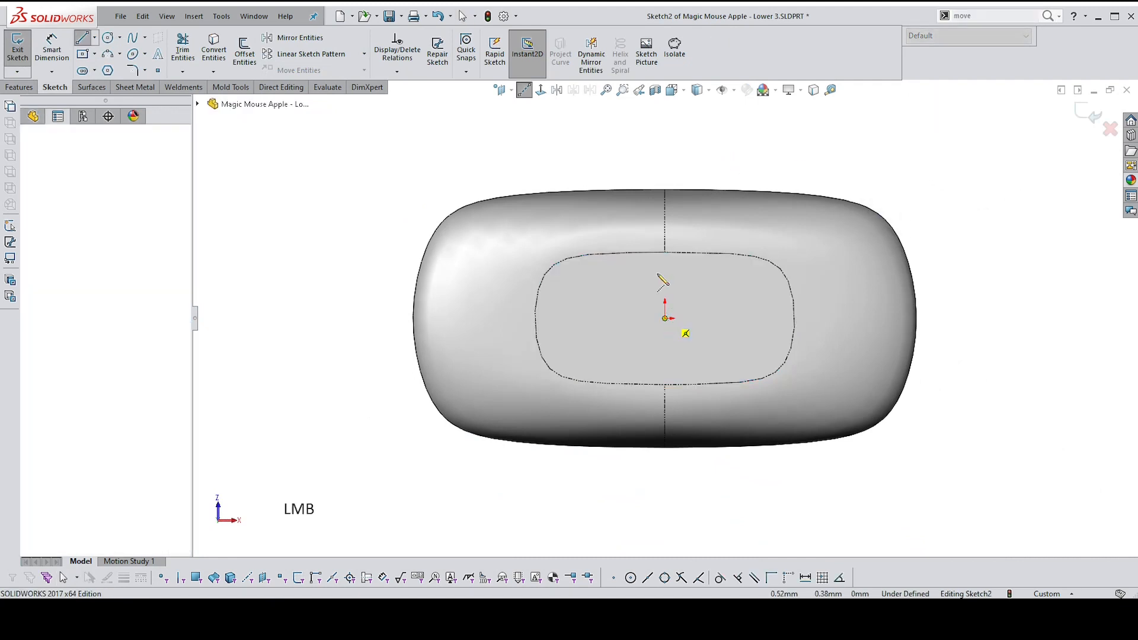
pyautogui.keyDown('shift'); pyautogui.click(665, 162); pyautogui.keyUp('shift')
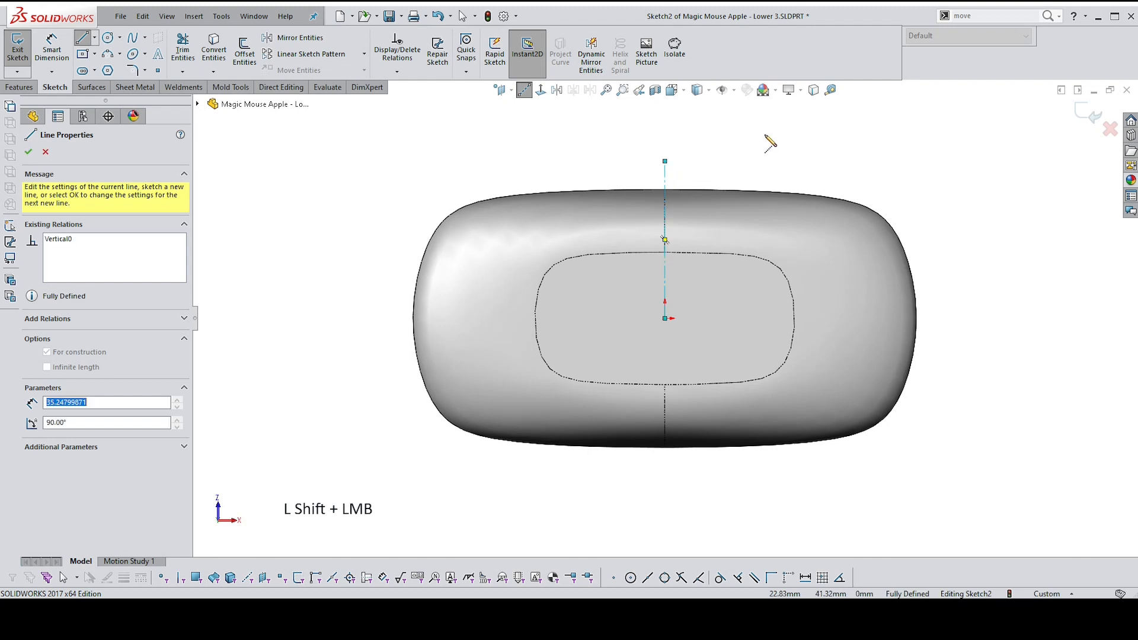
pyautogui.click(665, 319)
pyautogui.keyDown('shift'); pyautogui.click(934, 319); pyautogui.keyUp('shift')
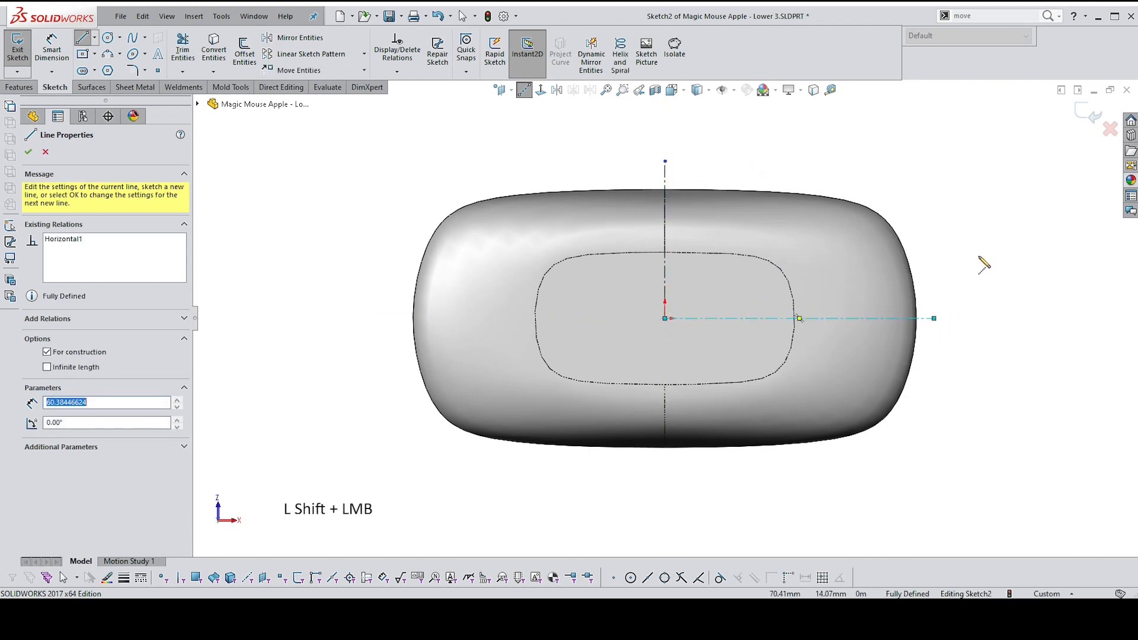
pyautogui.press('Escape')
# Sketch a horizontal centerpoint slot about 68 mm between centres and 6 mm wide, centred on the vertical centerline about 16 mm above the origin
pyautogui.moveTo(947, 225); pyautogui.dragTo(1025, 230, button='right')
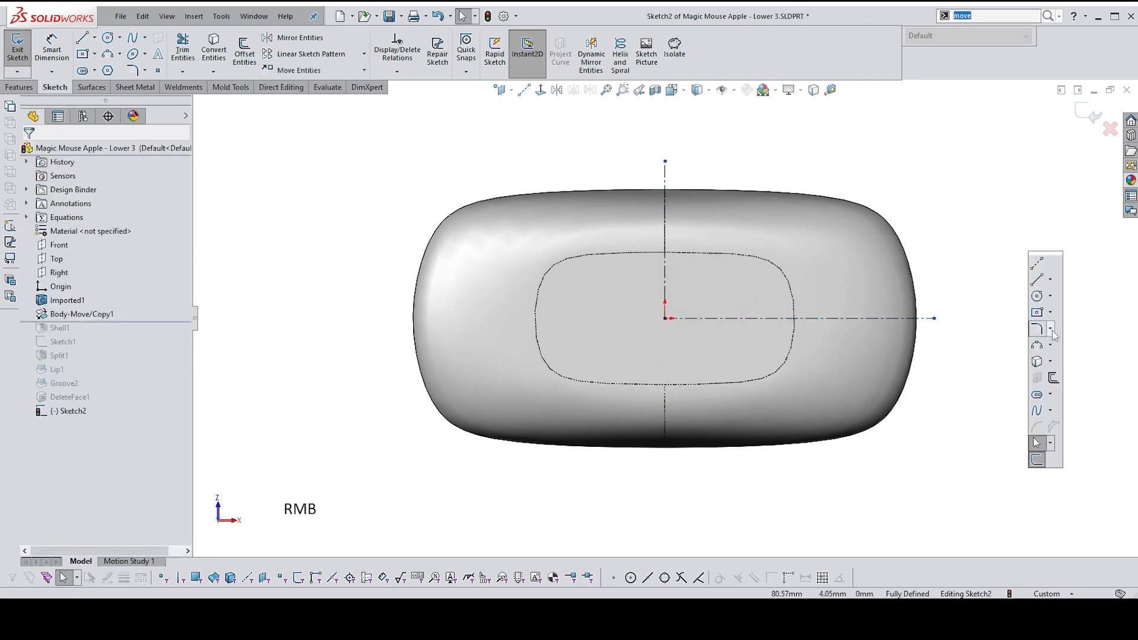
pyautogui.click(1037, 395)
pyautogui.scroll(2, 657, 274)
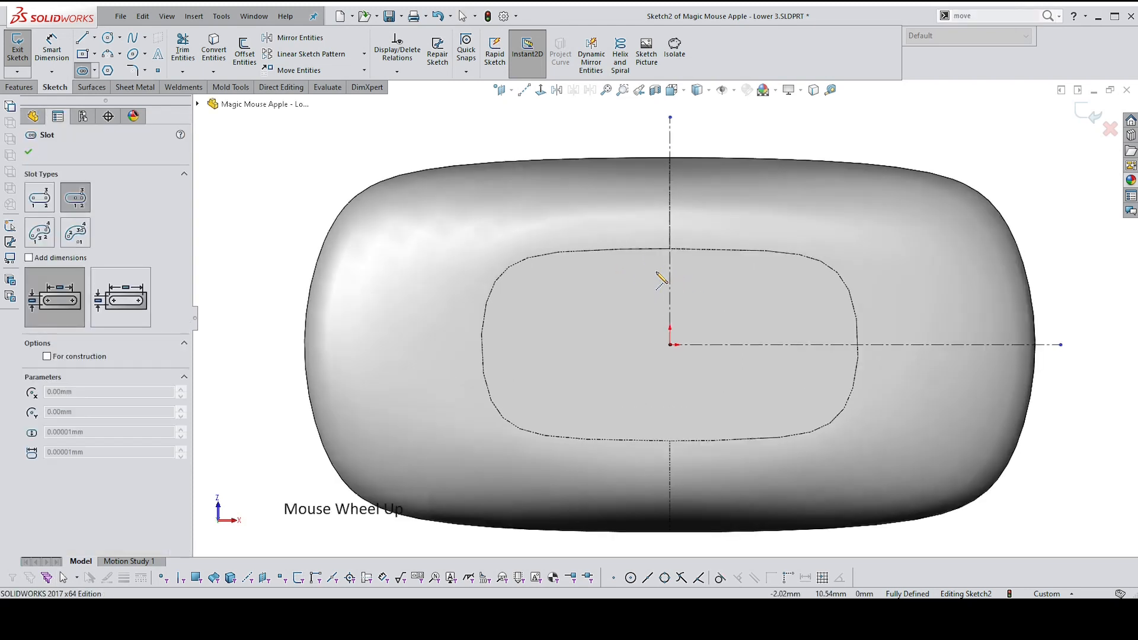
pyautogui.click(687, 241)
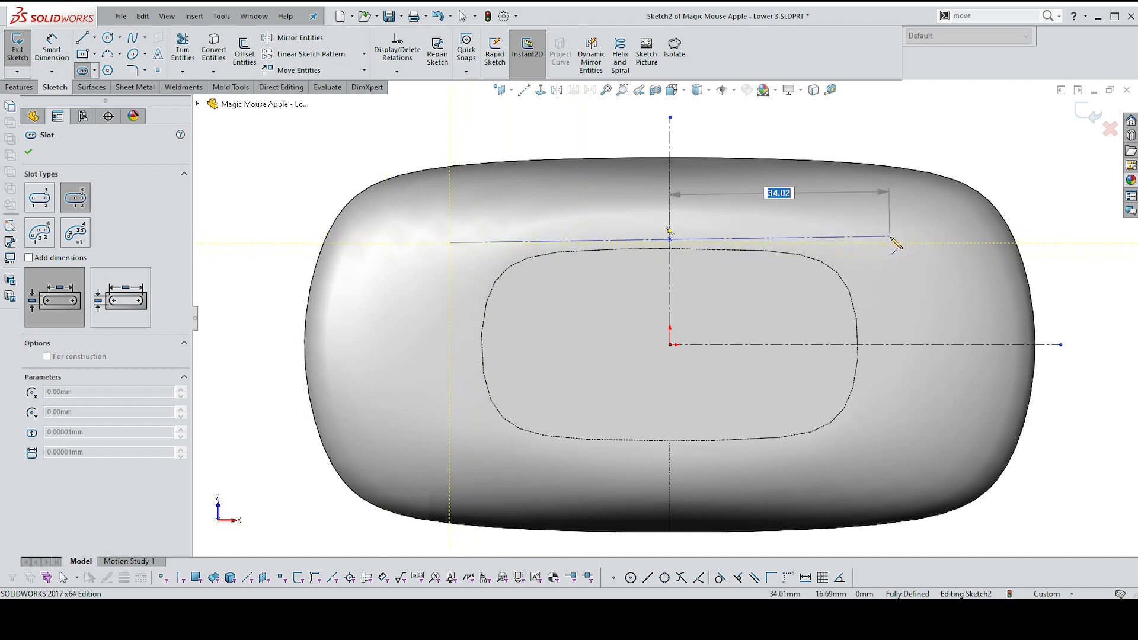
pyautogui.click(892, 240)
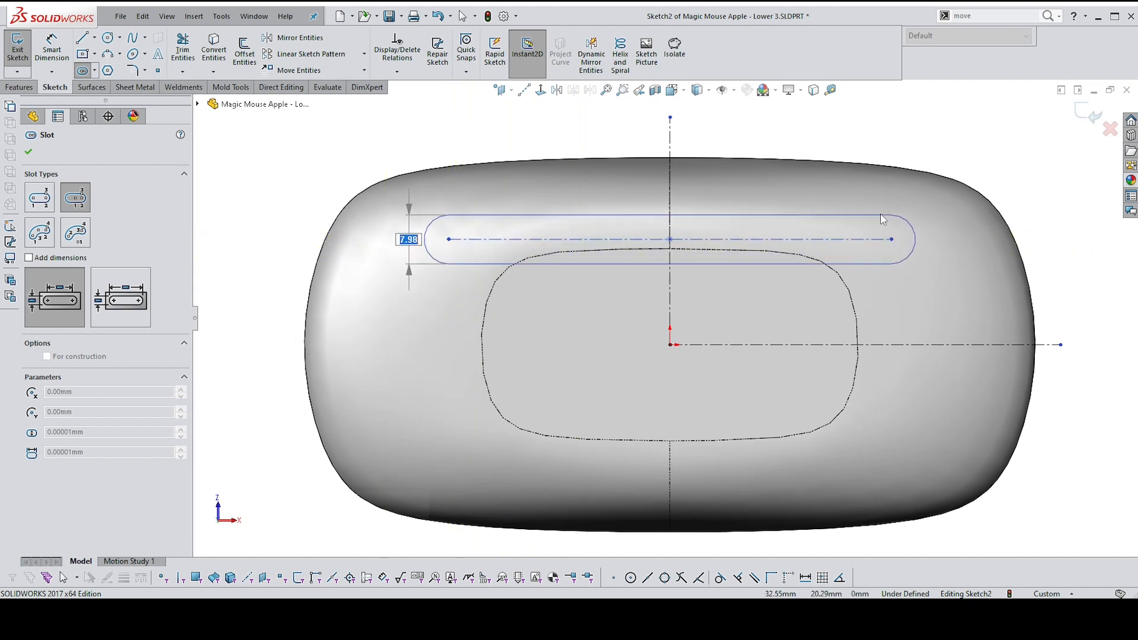
pyautogui.click(880, 219)
pyautogui.press('Escape')
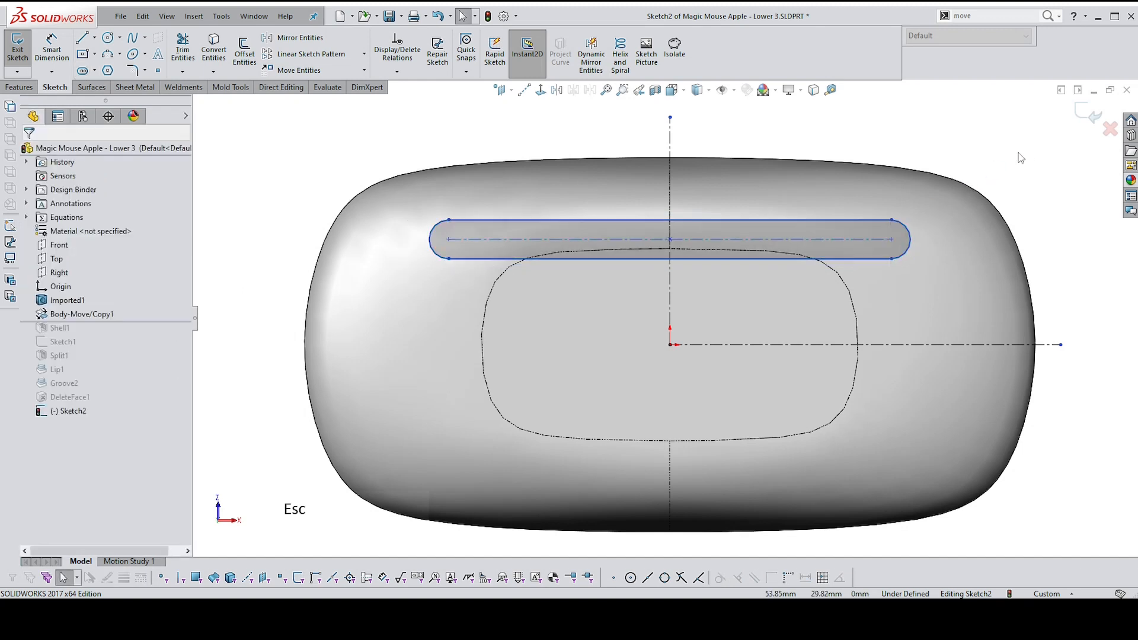
# Dimension the slot's width between its two straight edges and set it to 6 mm
pyautogui.moveTo(1005, 138); pyautogui.dragTo(976, 193, button='right')
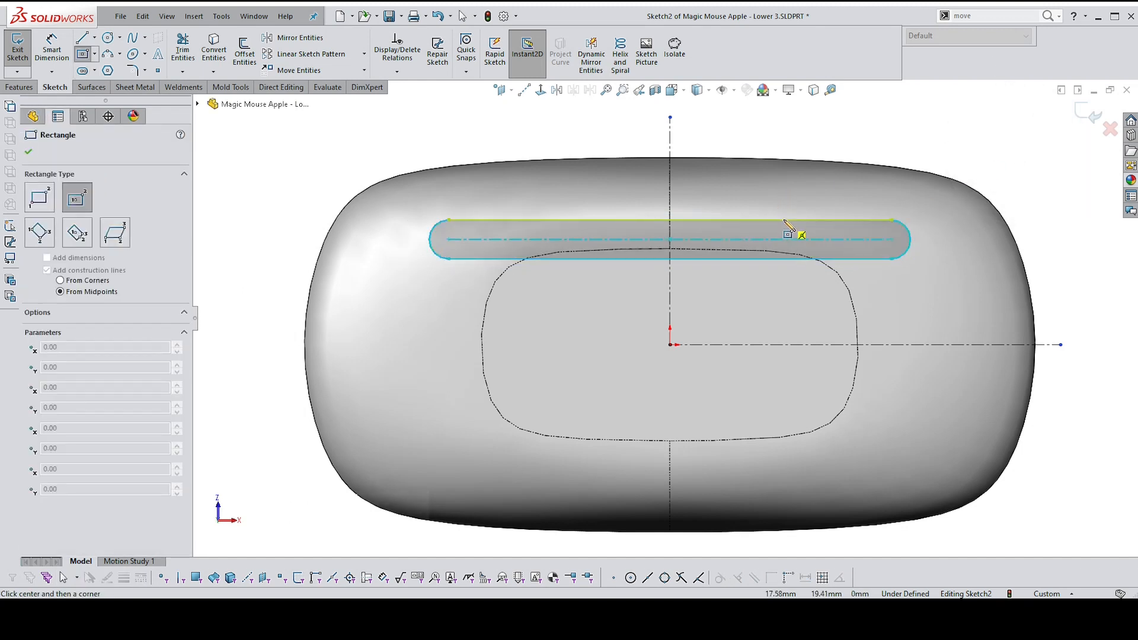
pyautogui.press('Escape')
pyautogui.moveTo(1076, 191); pyautogui.dragTo(999, 84, button='right')
pyautogui.rightClick(1011, 138)
pyautogui.rightClick(996, 140)
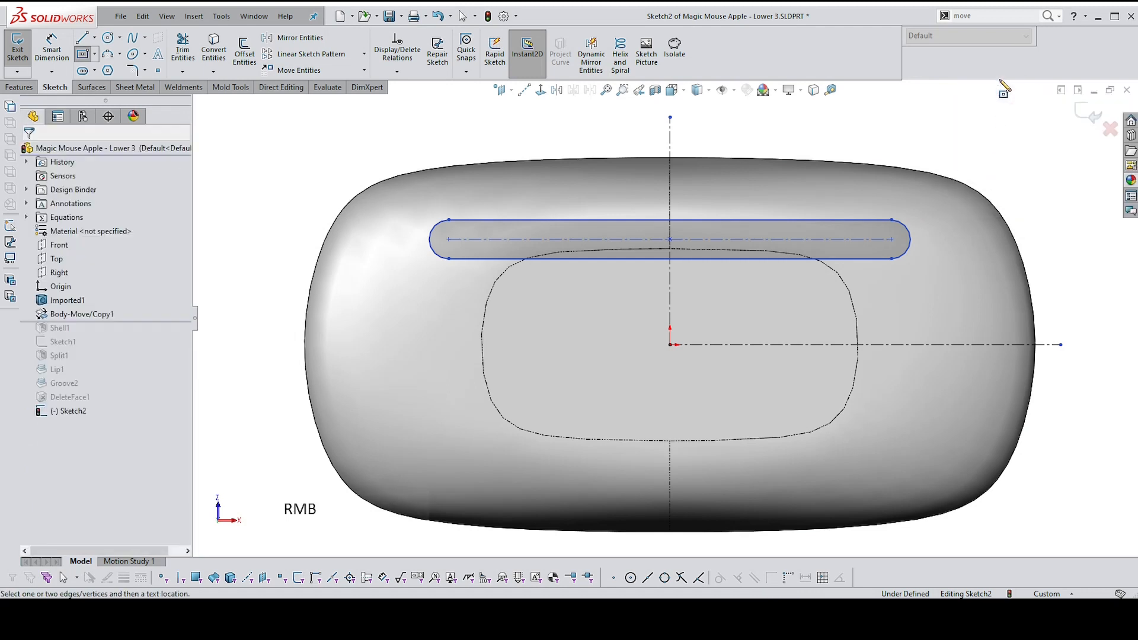
pyautogui.click(871, 223)
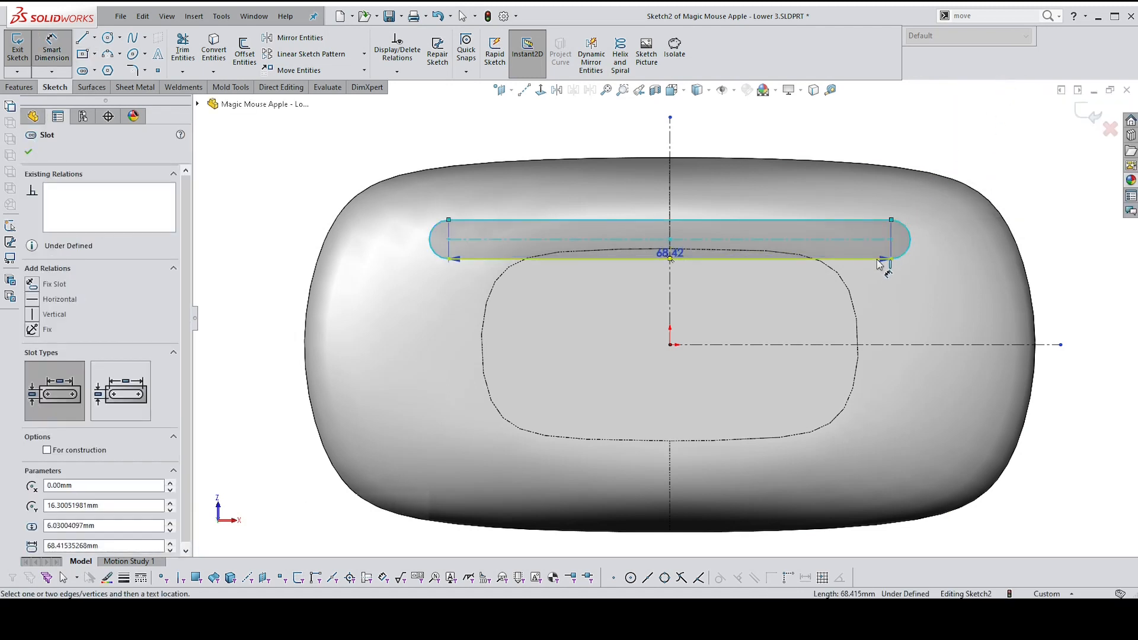
pyautogui.click(877, 259)
pyautogui.click(1031, 159)
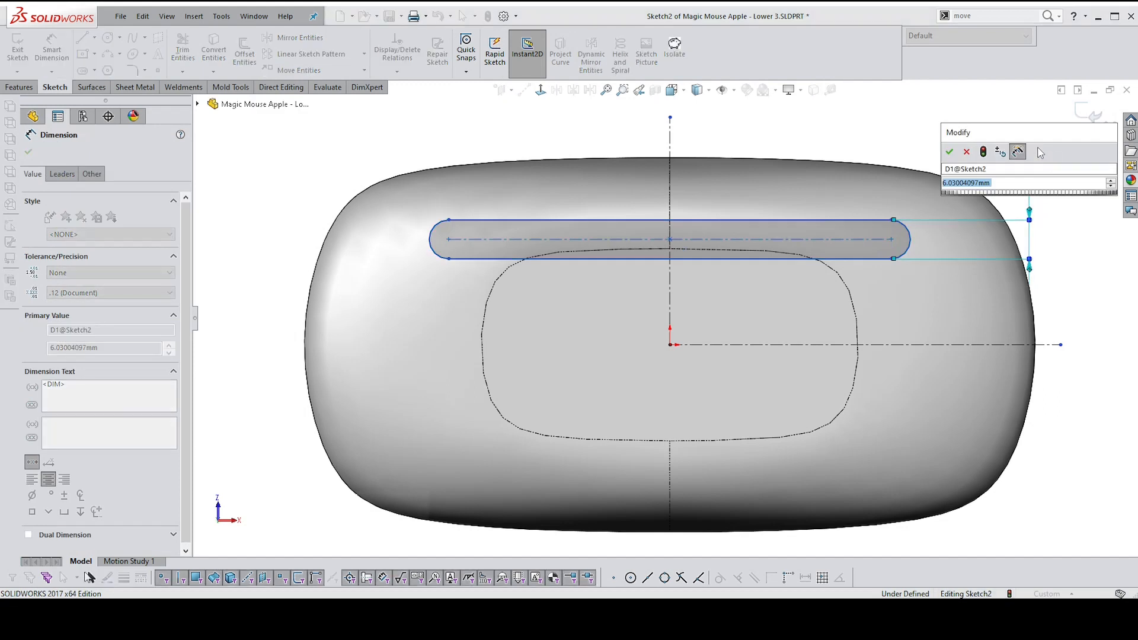
pyautogui.write('6')
pyautogui.press('Return')
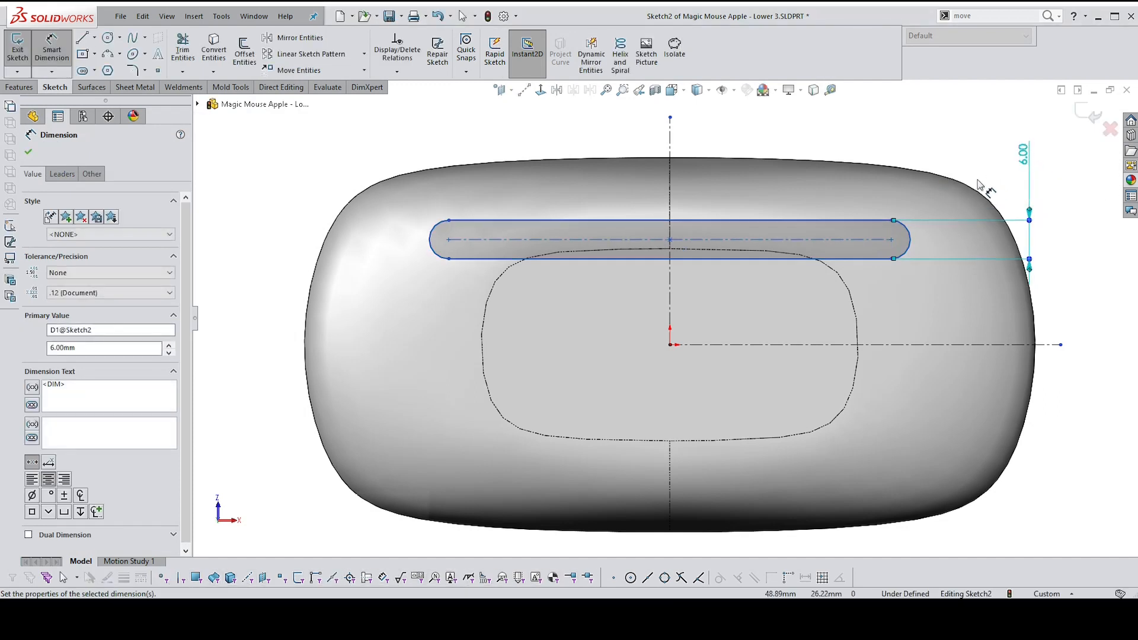
# Dimension the slot's centre-to-centre length and set it to 70 mm
pyautogui.click(829, 246)
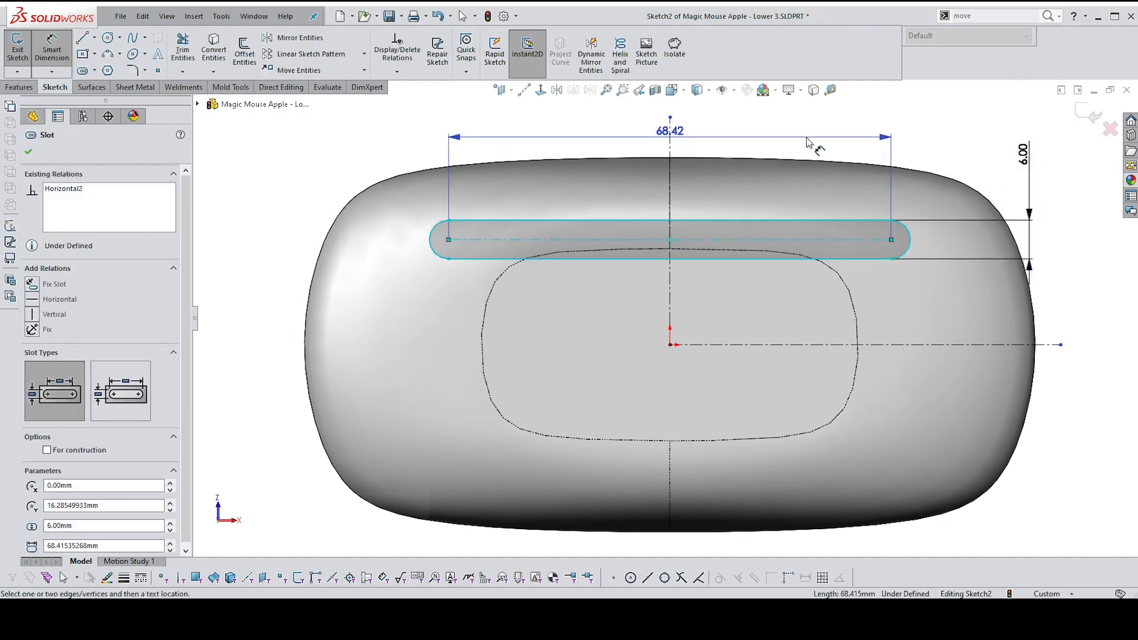
pyautogui.click(809, 142)
pyautogui.write('7')
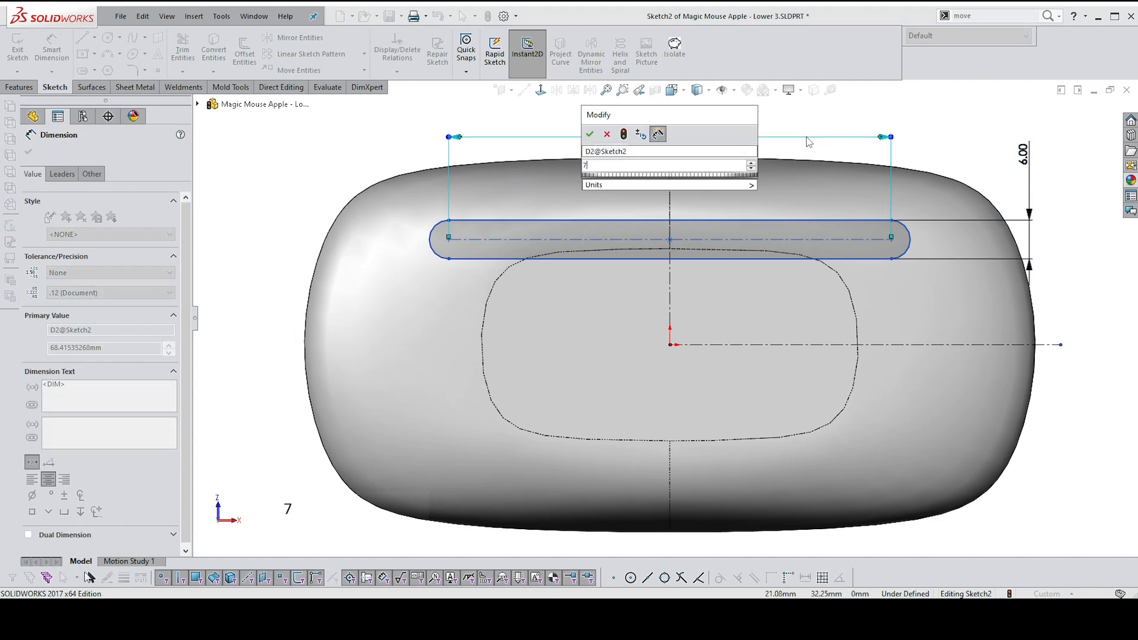
pyautogui.write('0')
pyautogui.press('Return')
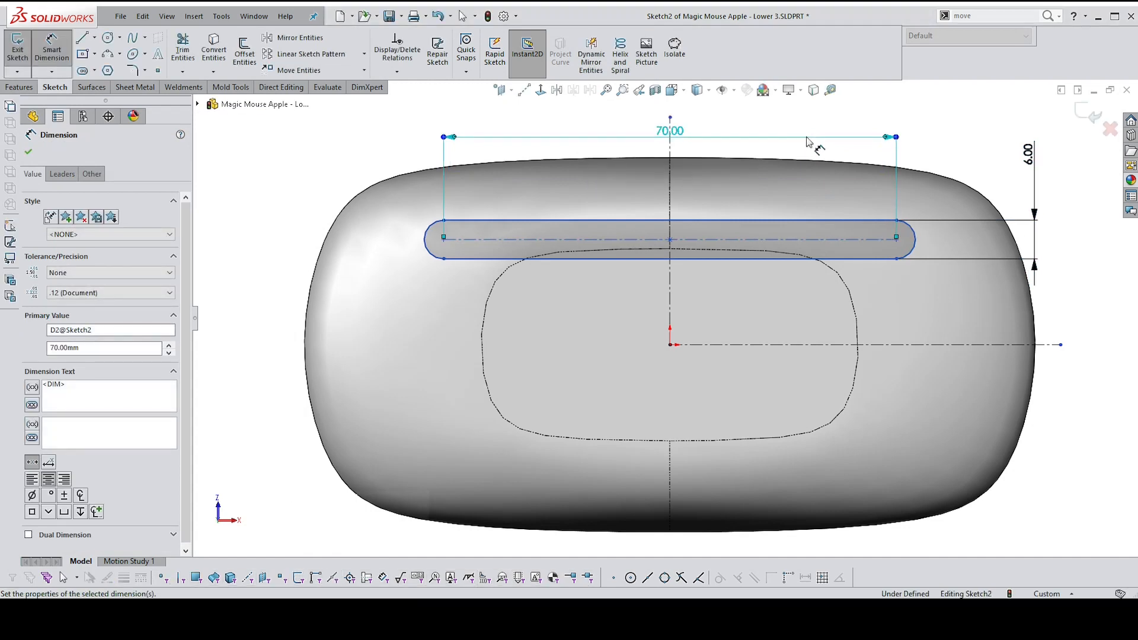
# Dimension the distance between the slot's centerline and the horizontal centerline through the origin and set it to 17 mm
pyautogui.click(745, 240)
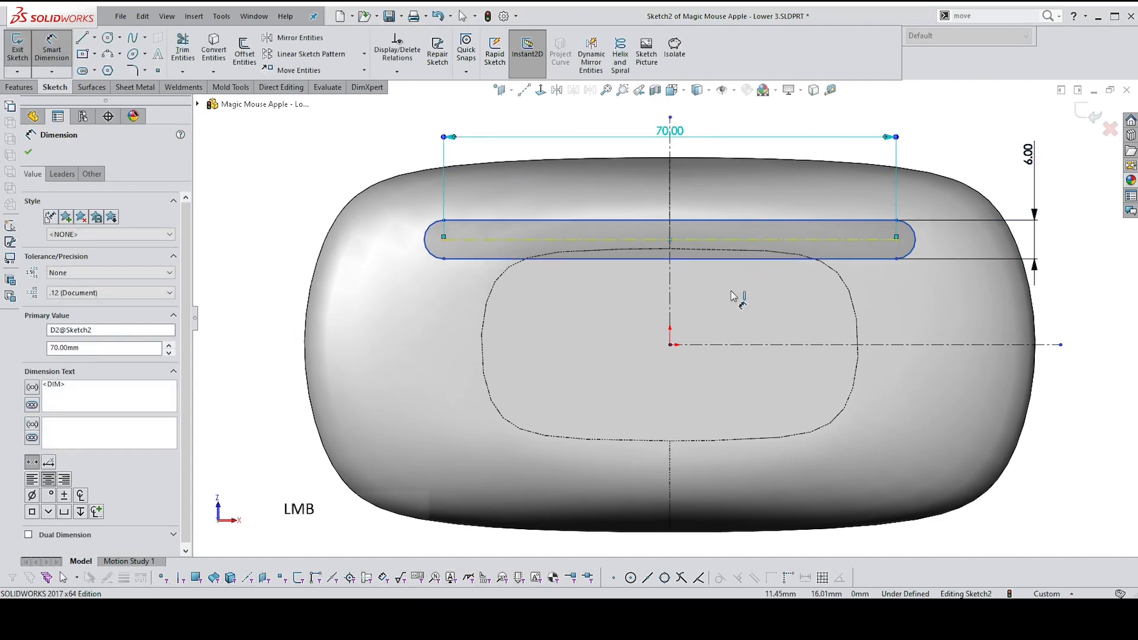
pyautogui.click(704, 345)
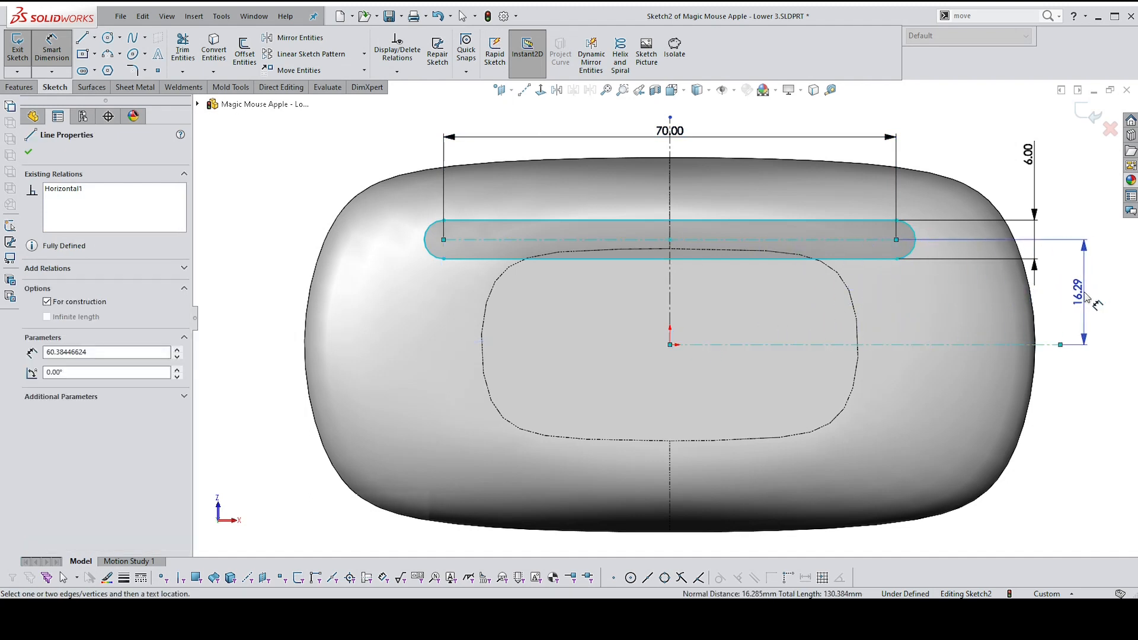
pyautogui.click(1088, 298)
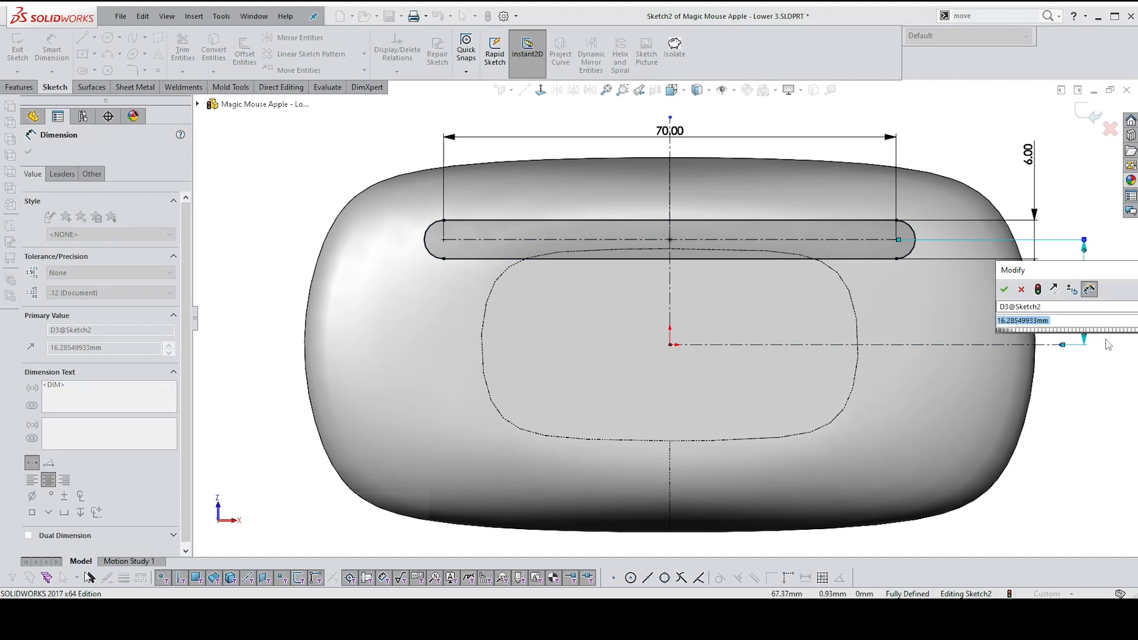
pyautogui.write('17')
pyautogui.press('Return')
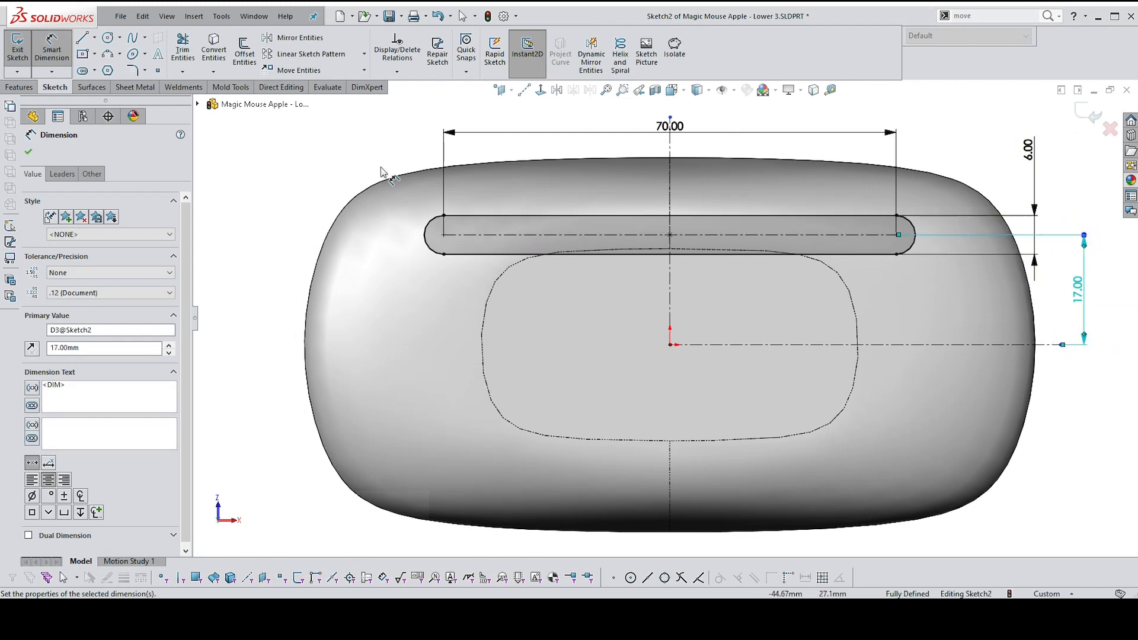
pyautogui.press('Escape')
# Mirror the slot about the horizontal centerline, keeping the original as a copy
pyautogui.moveTo(362, 150); pyautogui.dragTo(893, 293)
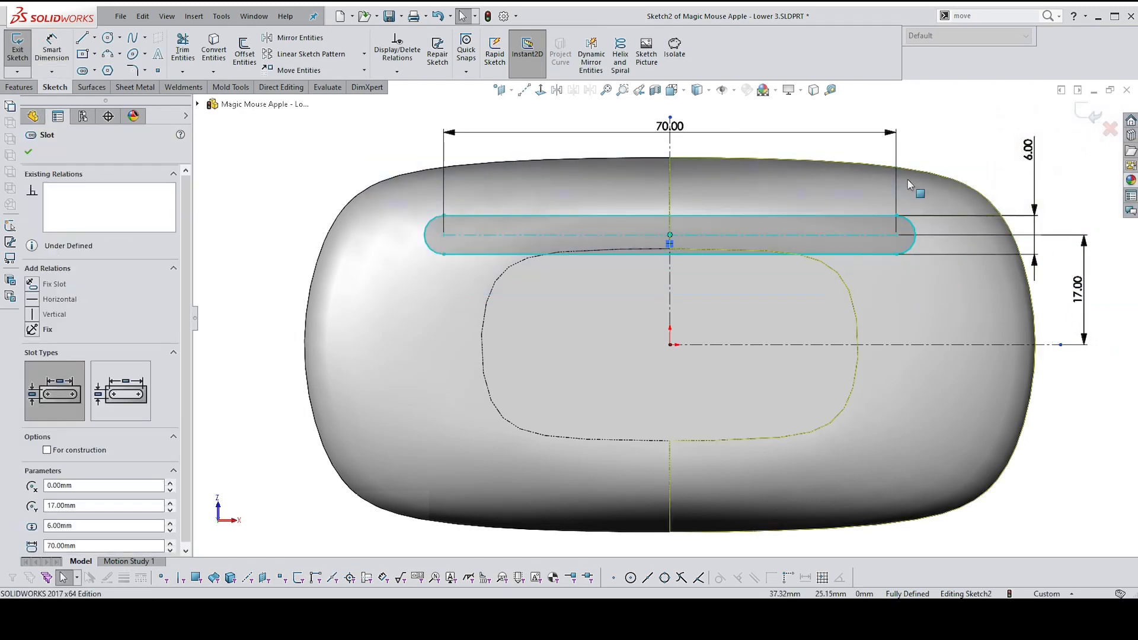
pyautogui.click(557, 91)
pyautogui.click(94, 299)
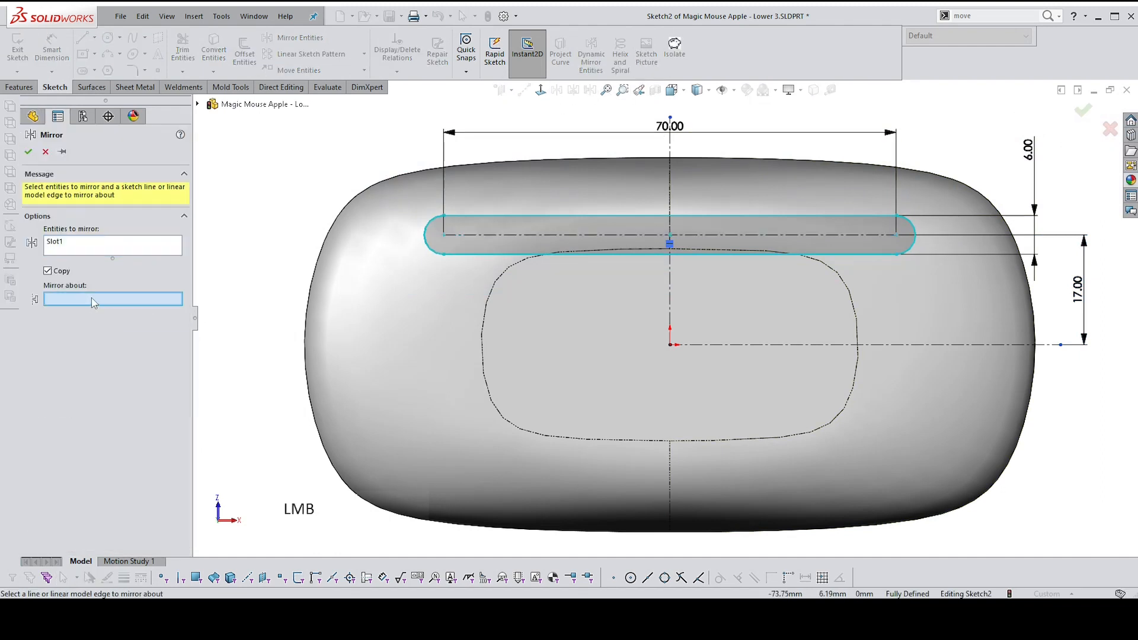
pyautogui.click(706, 346)
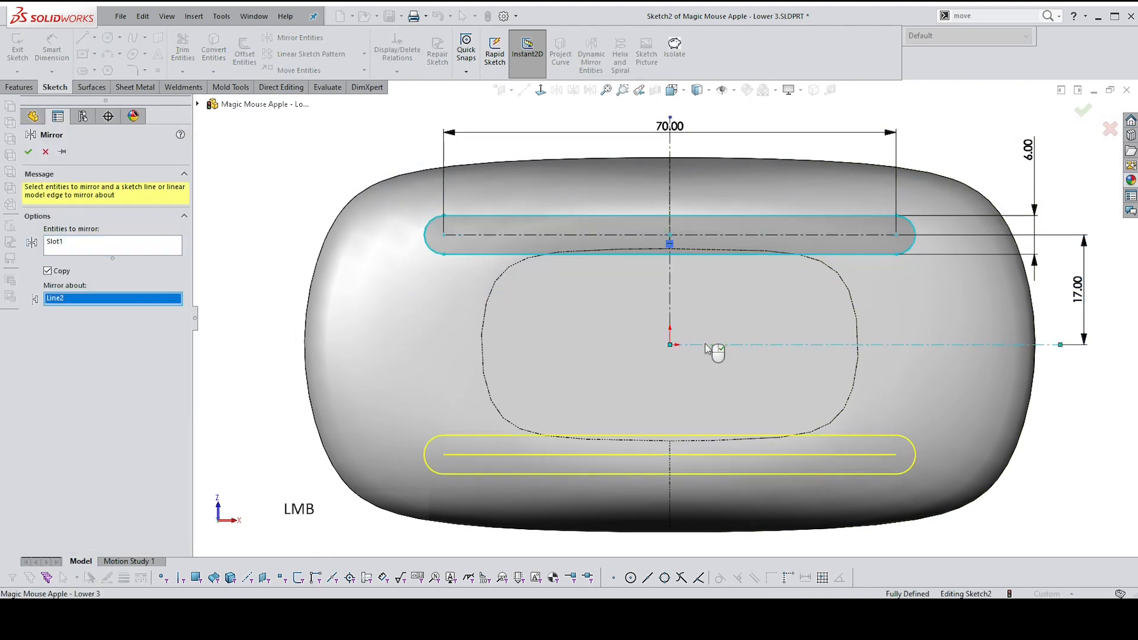
pyautogui.click(28, 152)
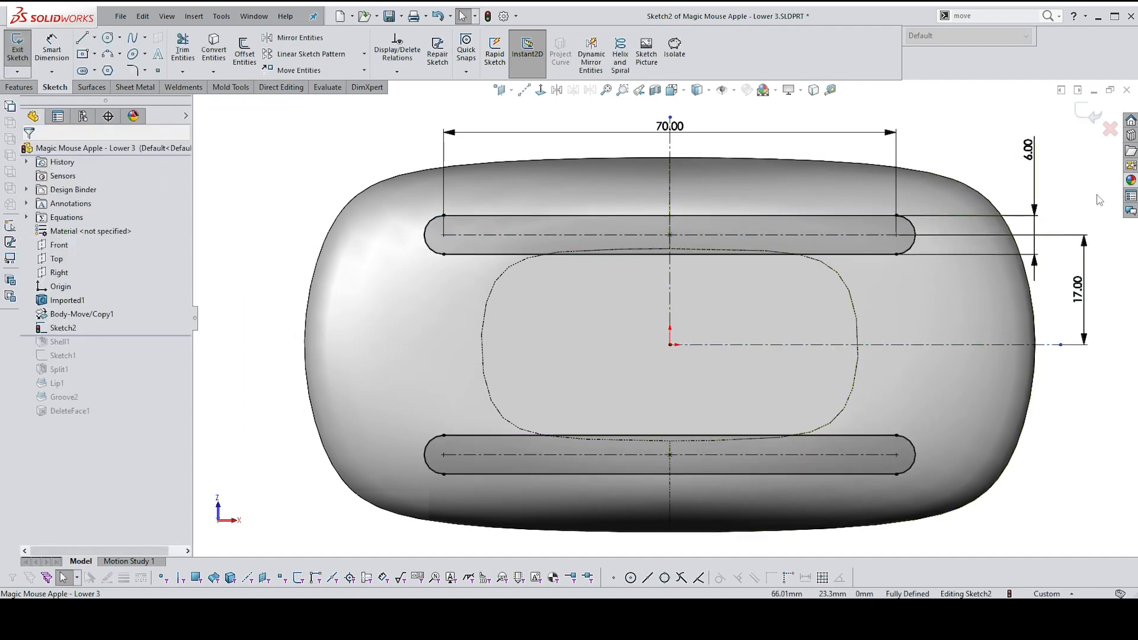
pyautogui.press('f')
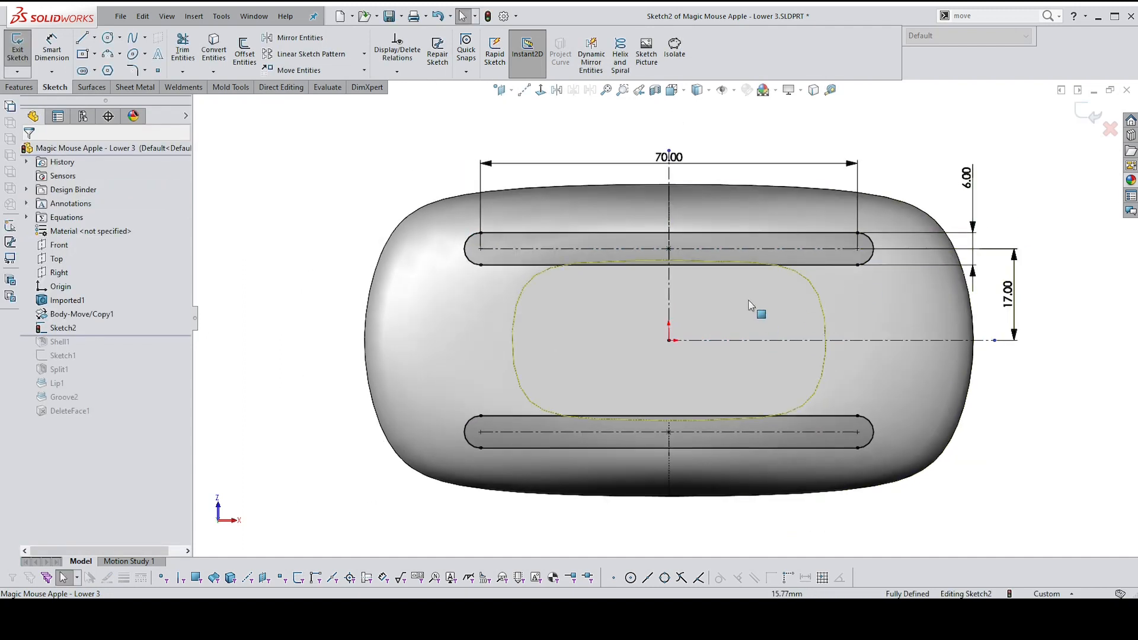
# Exit the sketch and start an extruded cut from both slots with a blind depth of 2 mm
pyautogui.click(1081, 122)
pyautogui.moveTo(945, 142)
pyautogui.mouseDown(button='middle')
pyautogui.moveTo(873, 190)
pyautogui.moveTo(759, 174)
pyautogui.moveTo(757, 192)
pyautogui.mouseUp(button='middle')
pyautogui.scroll(1, 771, 179)
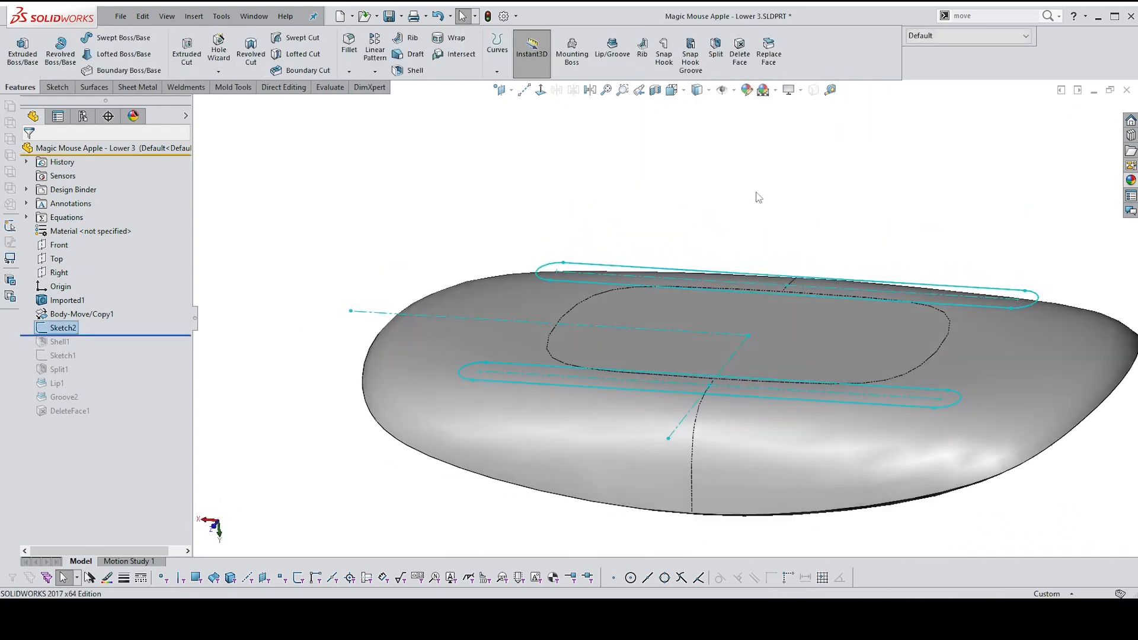
pyautogui.moveTo(736, 197); pyautogui.dragTo(838, 212, button='right')
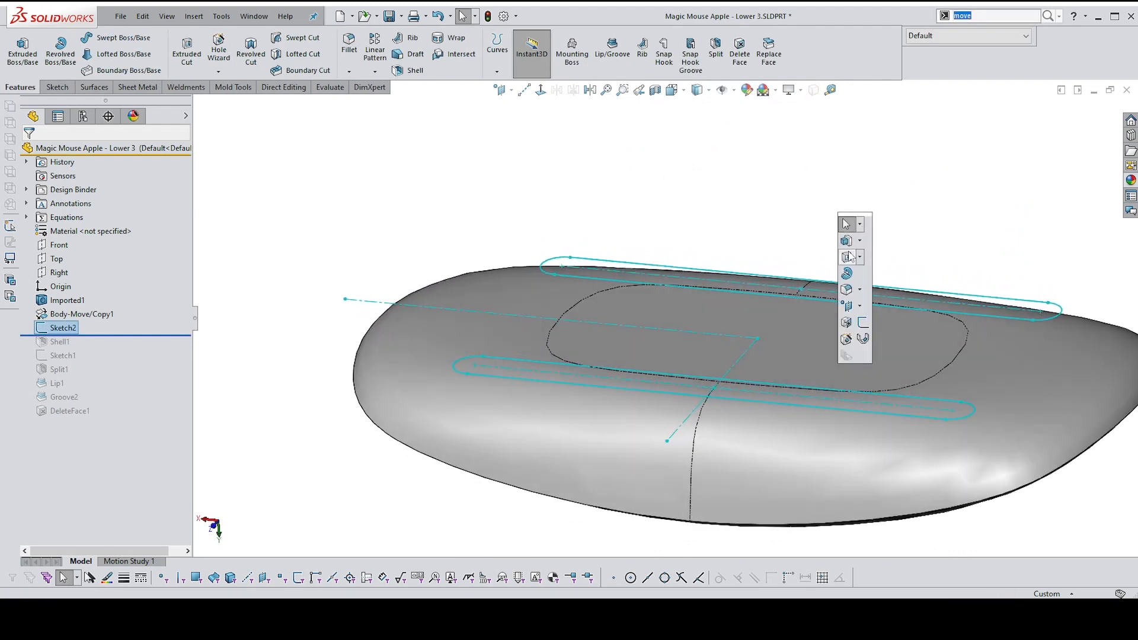
pyautogui.click(846, 257)
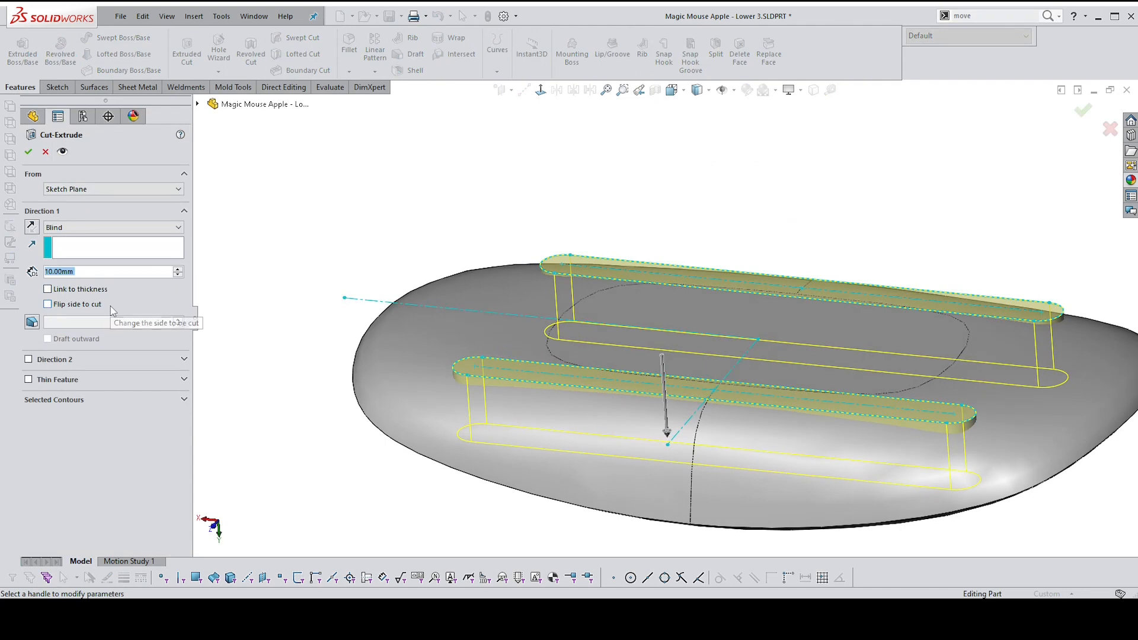
pyautogui.write('2')
pyautogui.press('Return')
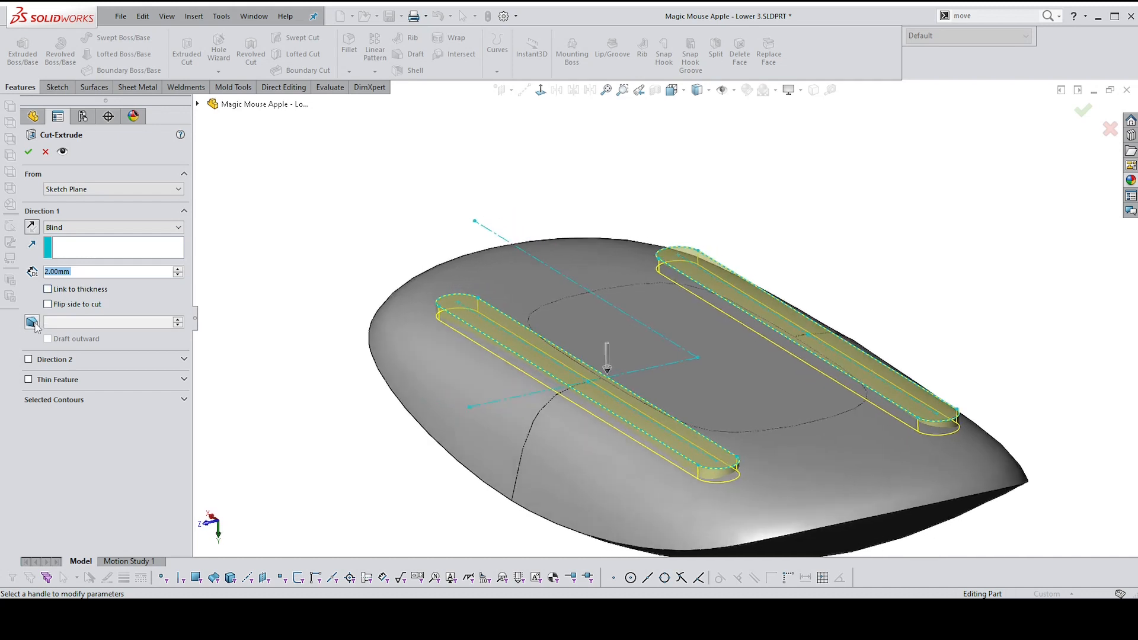
# Enable draft on the slot cut, set its angle to 1.5 degrees and accept the feature
pyautogui.click(34, 324)
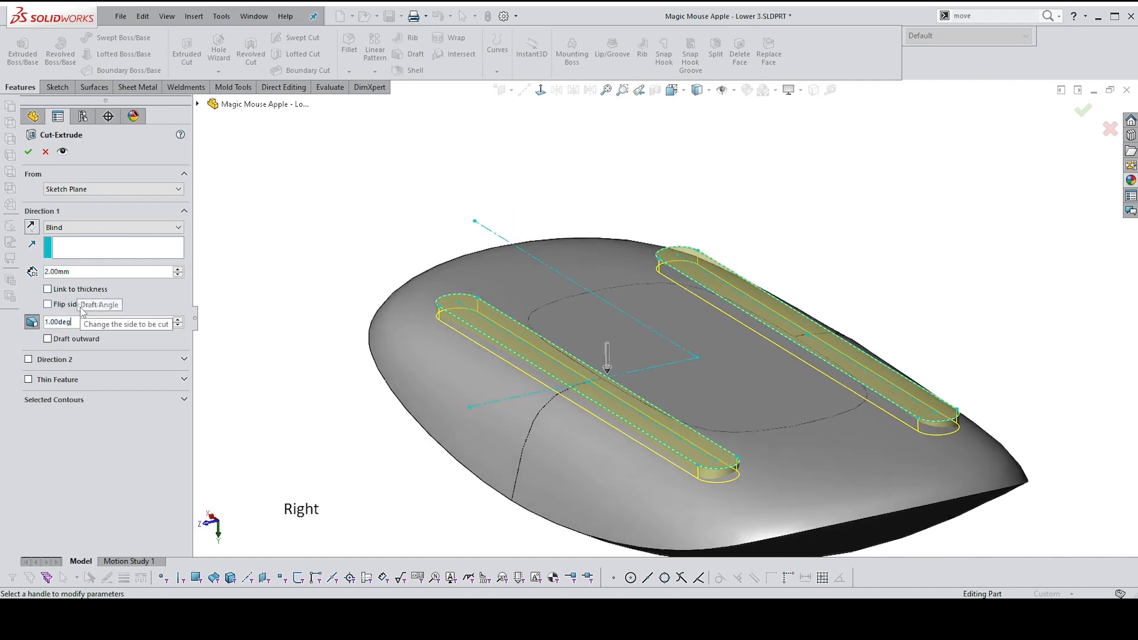
pyautogui.press('Left')
pyautogui.press('Left')
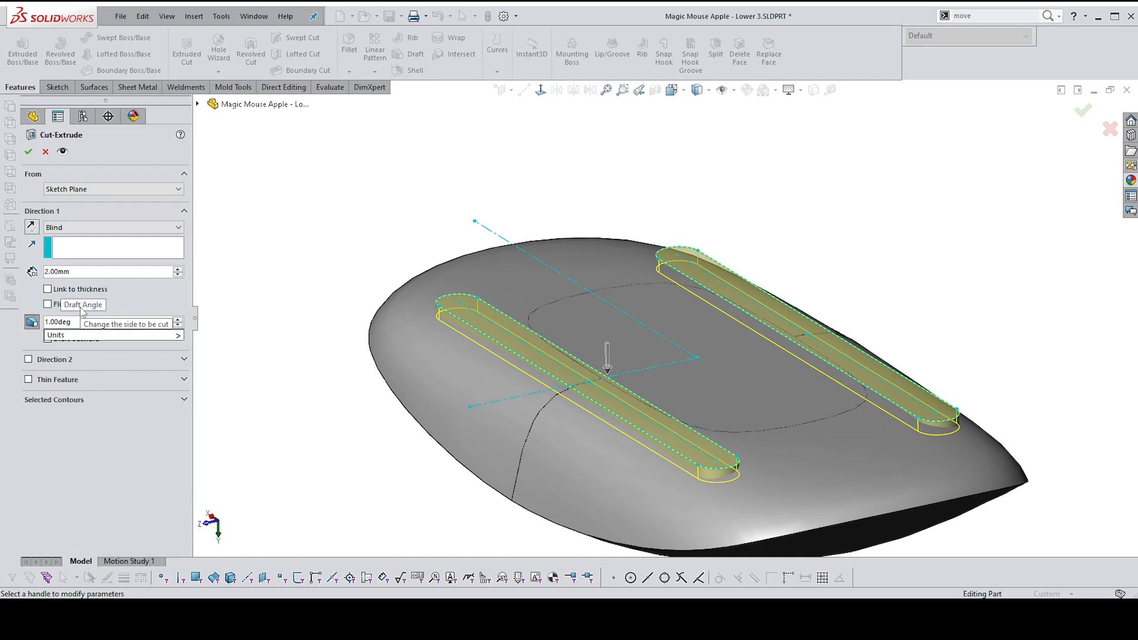
pyautogui.press('BackSpace')
pyautogui.write('5')
pyautogui.press('Return')
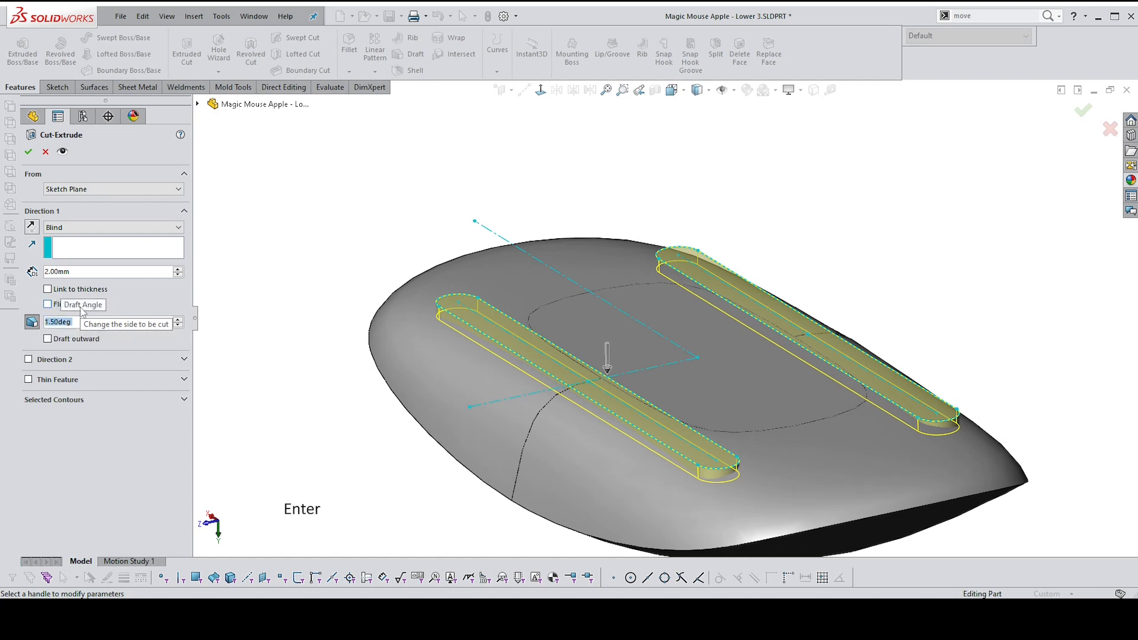
pyautogui.click(28, 153)
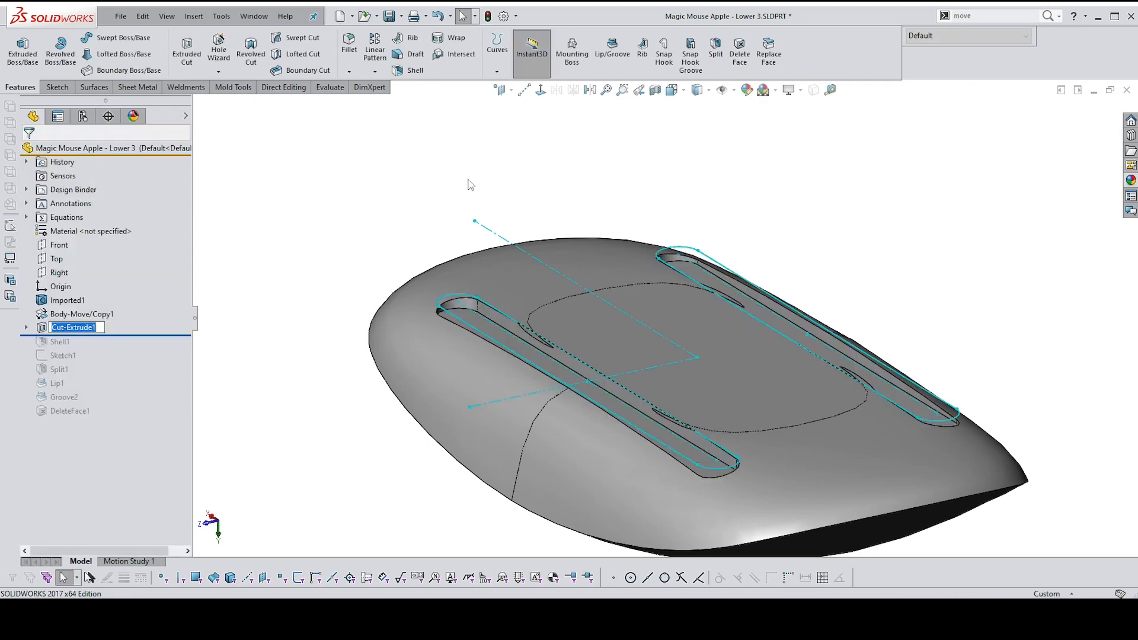
pyautogui.click(662, 288)
# Edit the slot cut and change its end condition to Mid Plane
pyautogui.scroll(5, 610, 364)
pyautogui.moveTo(645, 358); pyautogui.dragTo(500, 286, button='middle')
pyautogui.rightClick(85, 328)
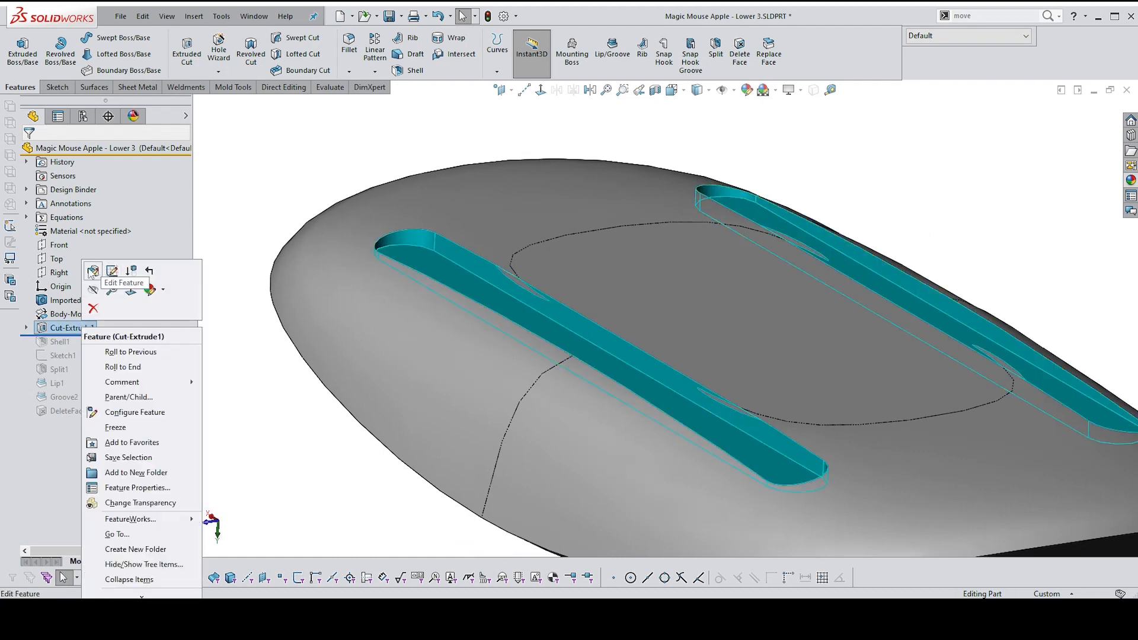
pyautogui.click(94, 272)
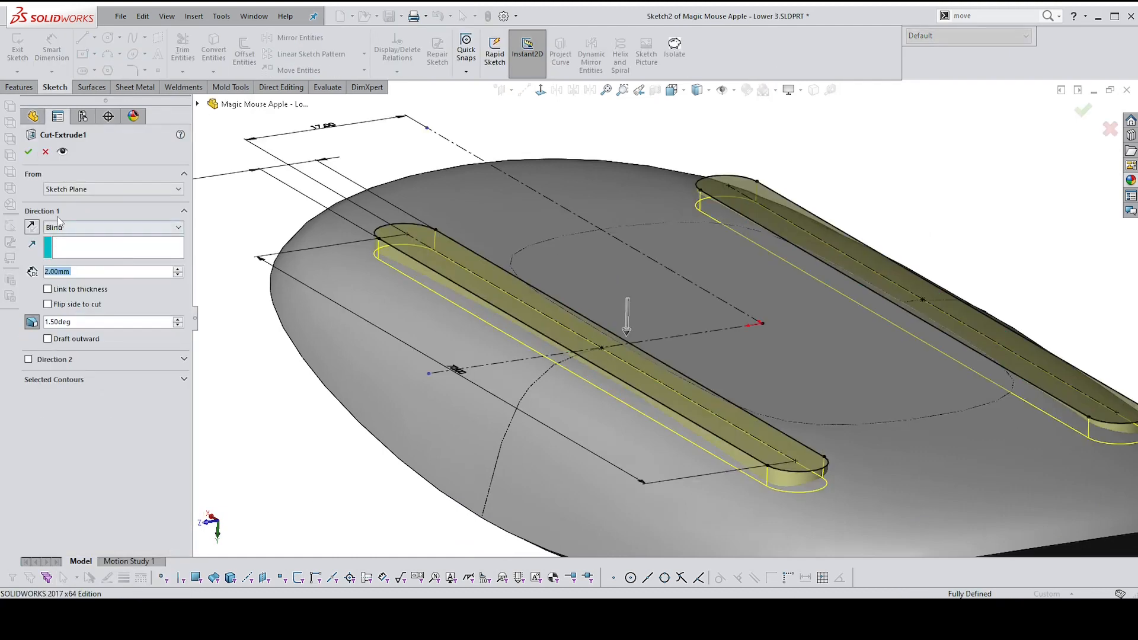
pyautogui.click(52, 228)
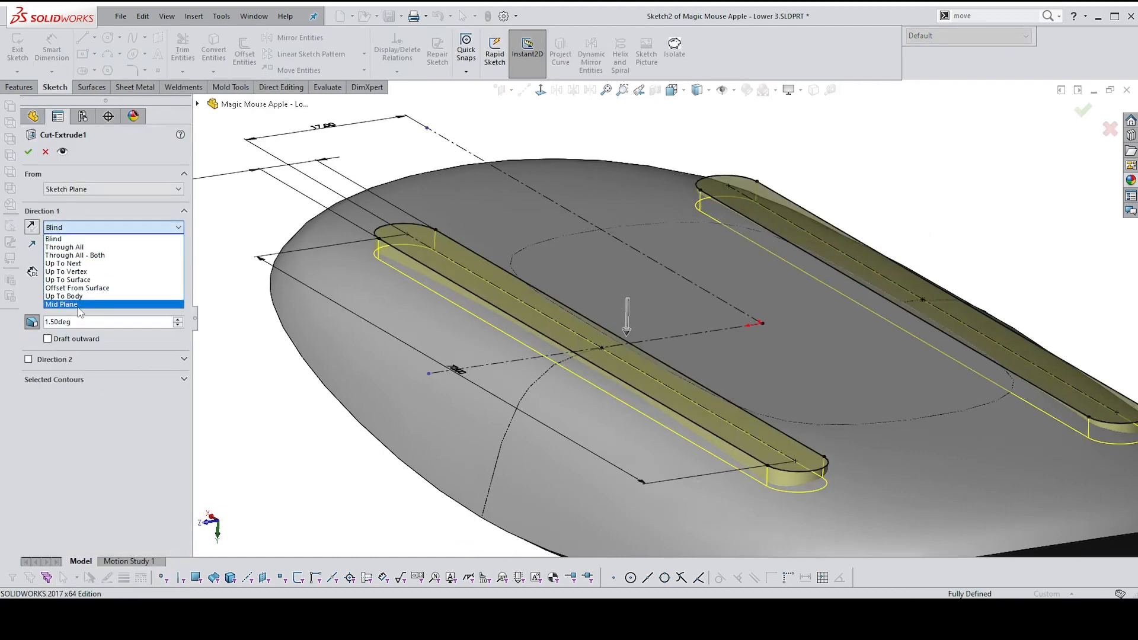
pyautogui.click(62, 304)
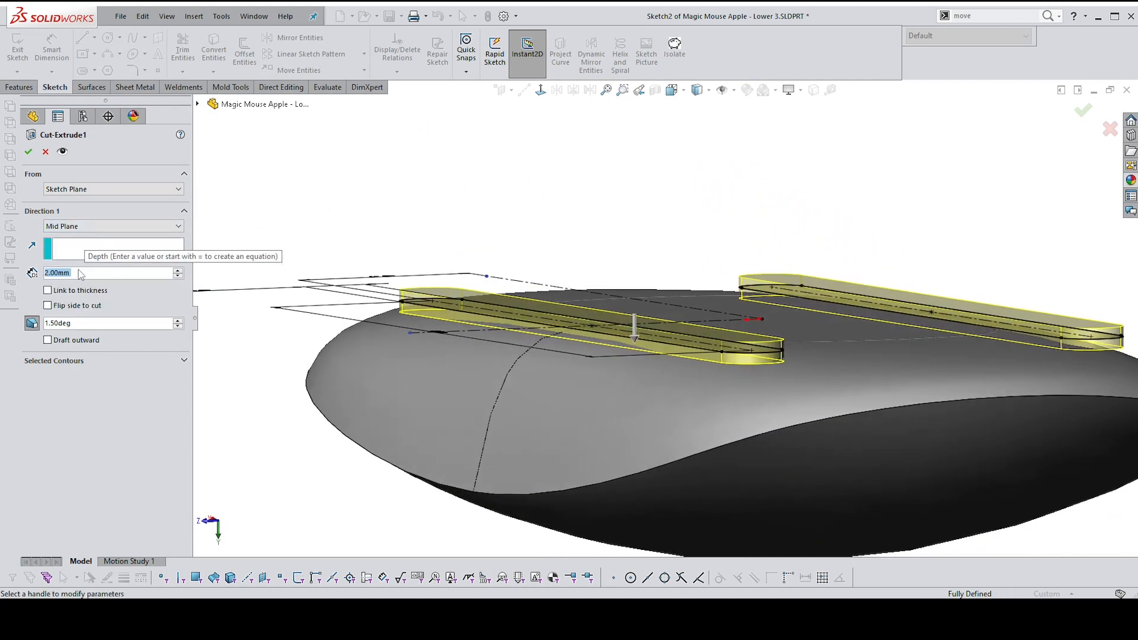
pyautogui.click(28, 152)
pyautogui.click(361, 155)
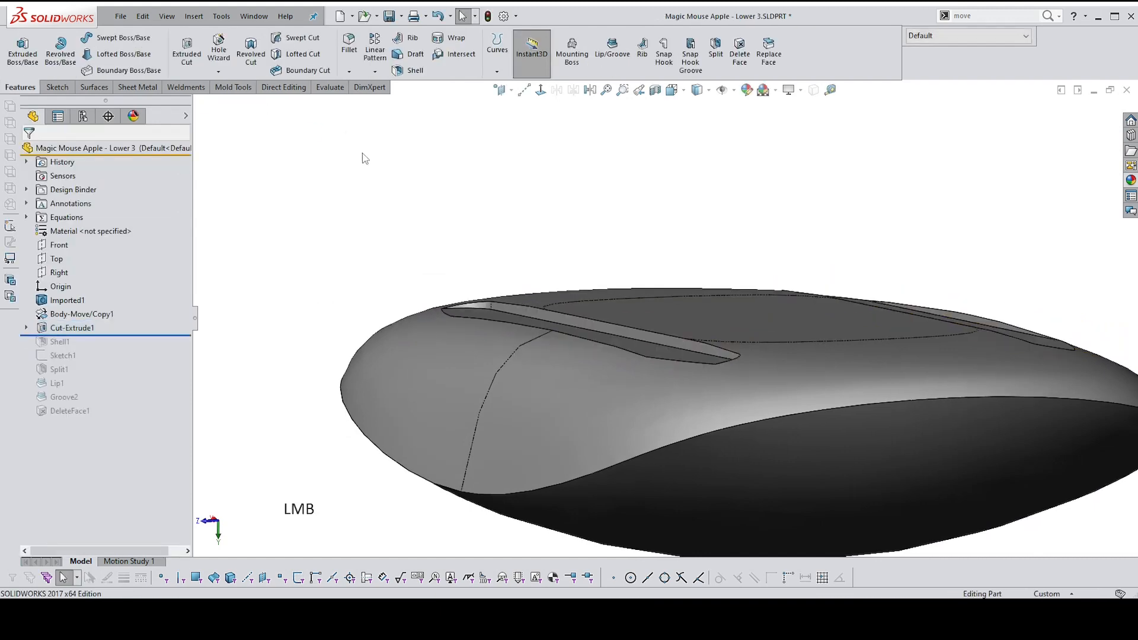
# Edit the slot cut again and set its mid-plane depth to 4 mm
pyautogui.moveTo(596, 186); pyautogui.dragTo(580, 384, button='middle')
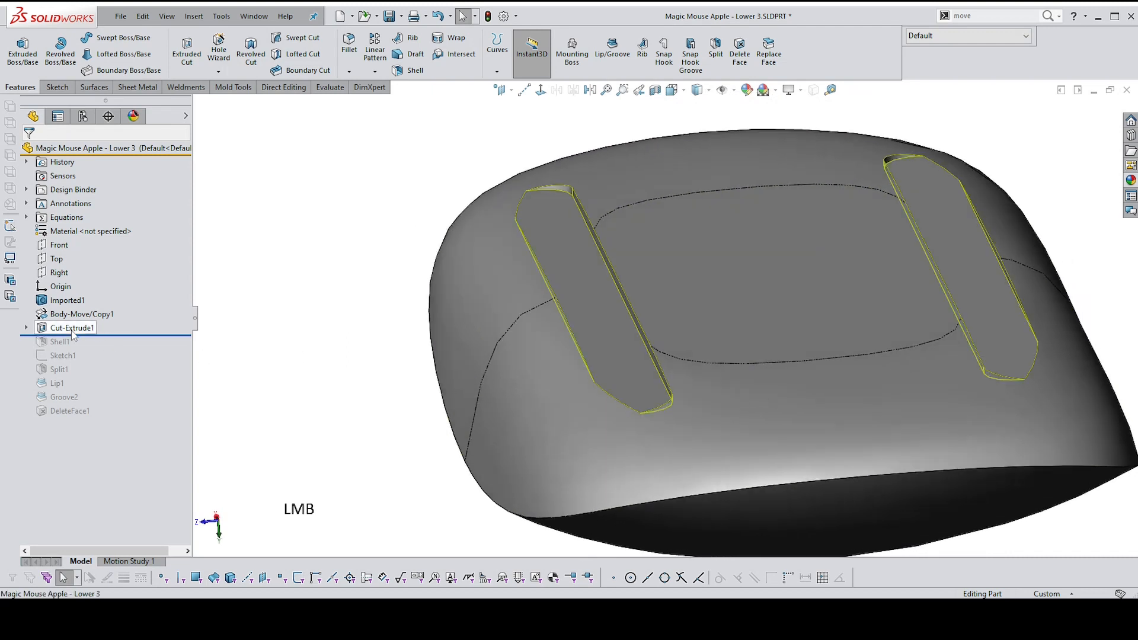
pyautogui.click(73, 328)
pyautogui.click(89, 301)
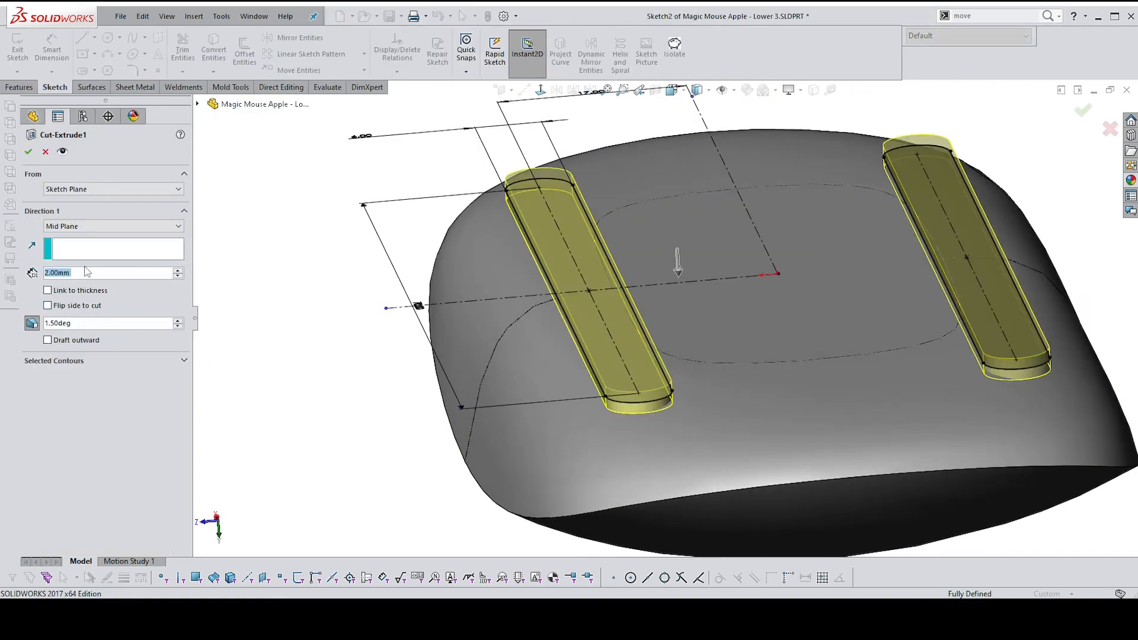
pyautogui.write('4')
pyautogui.press('Return')
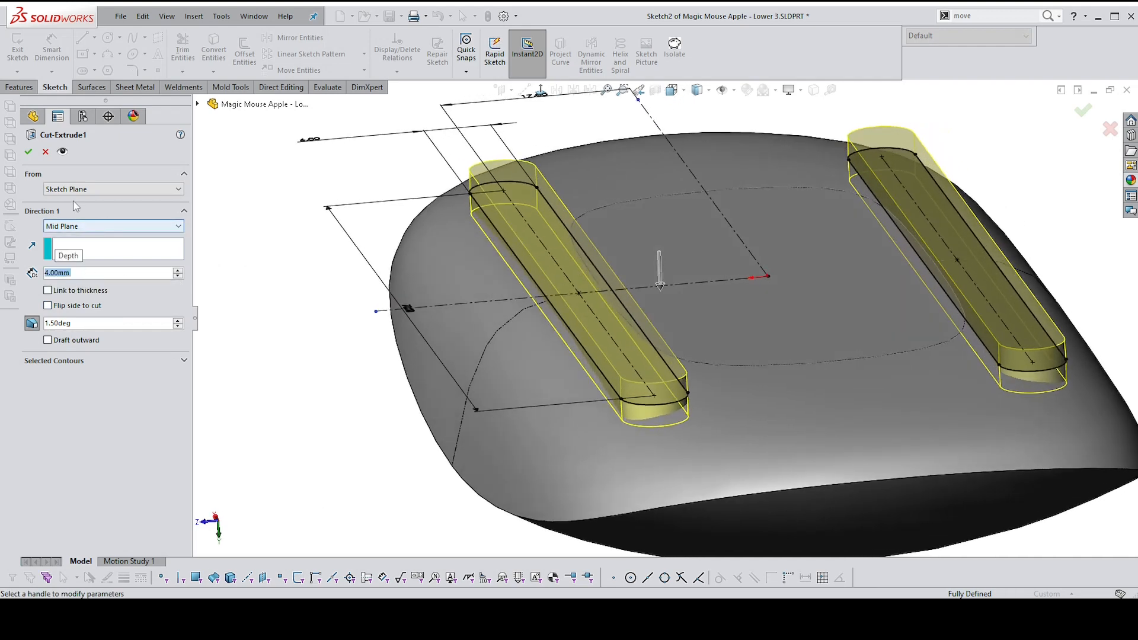
pyautogui.click(29, 153)
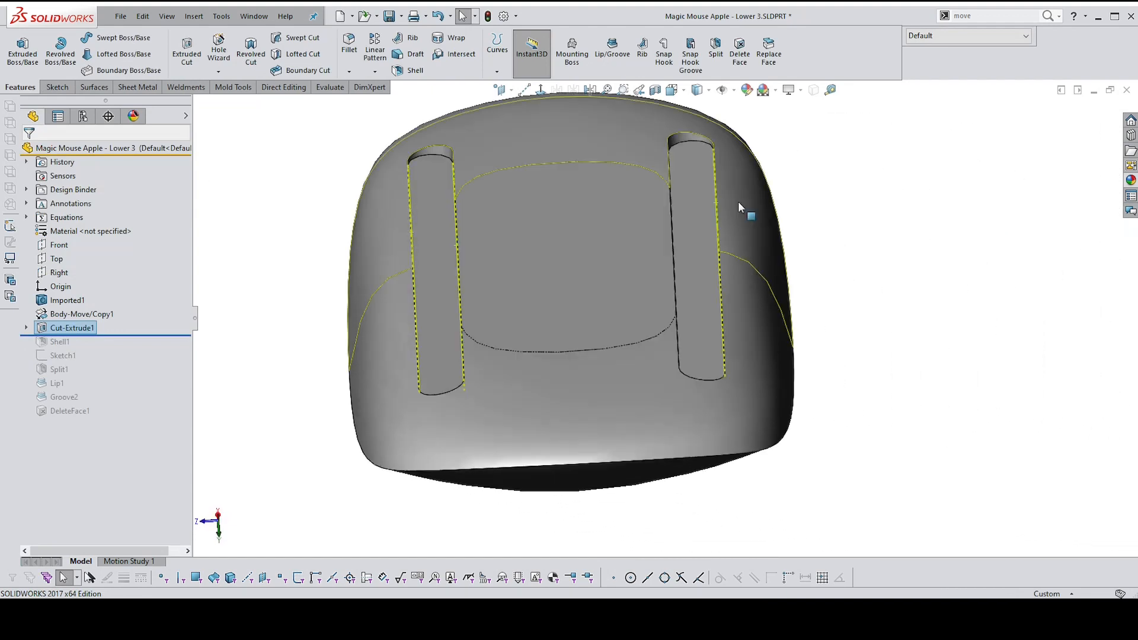
# Show the slot cut's dimensions on the model and set the slot's offset from the centerline to 15.5 mm
pyautogui.click(700, 165)
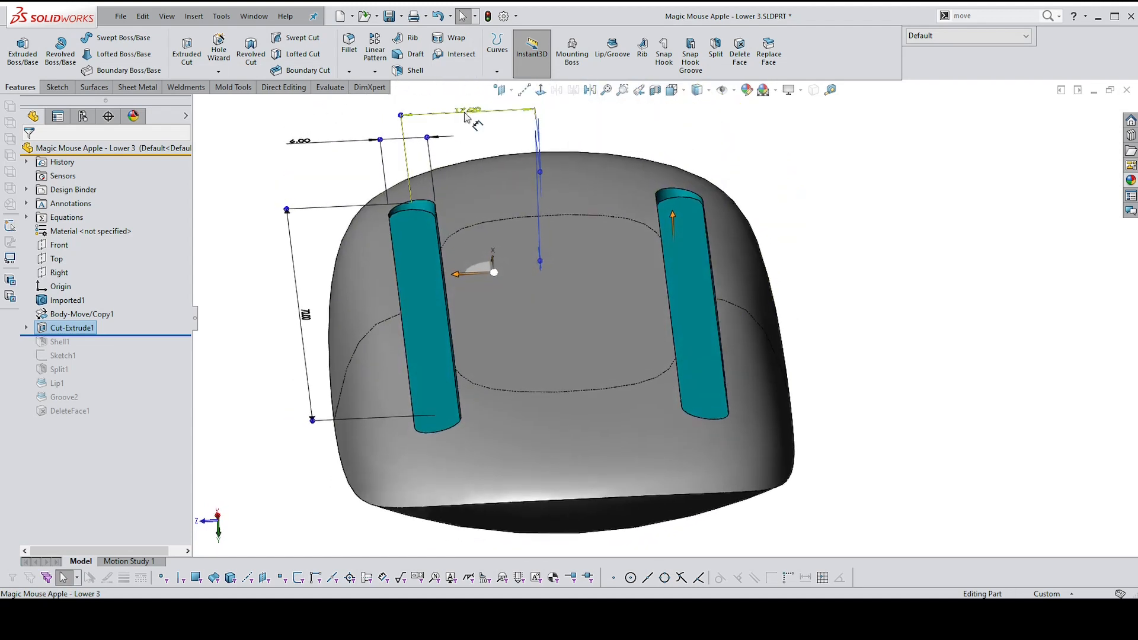
pyautogui.doubleClick(465, 112)
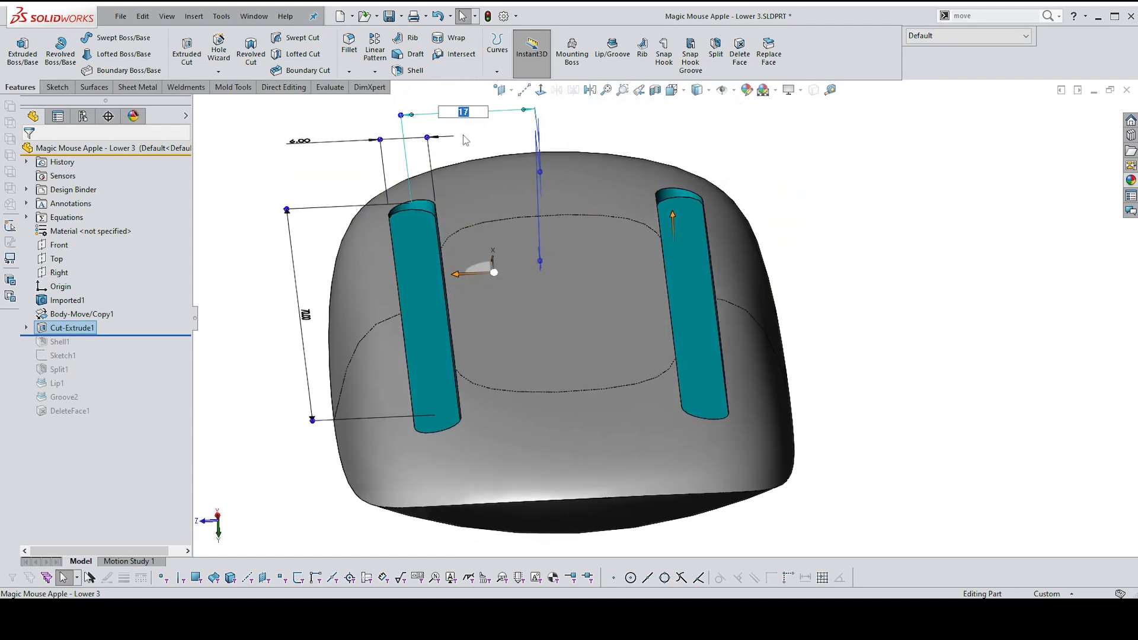
pyautogui.write('15.5')
pyautogui.press('Return')
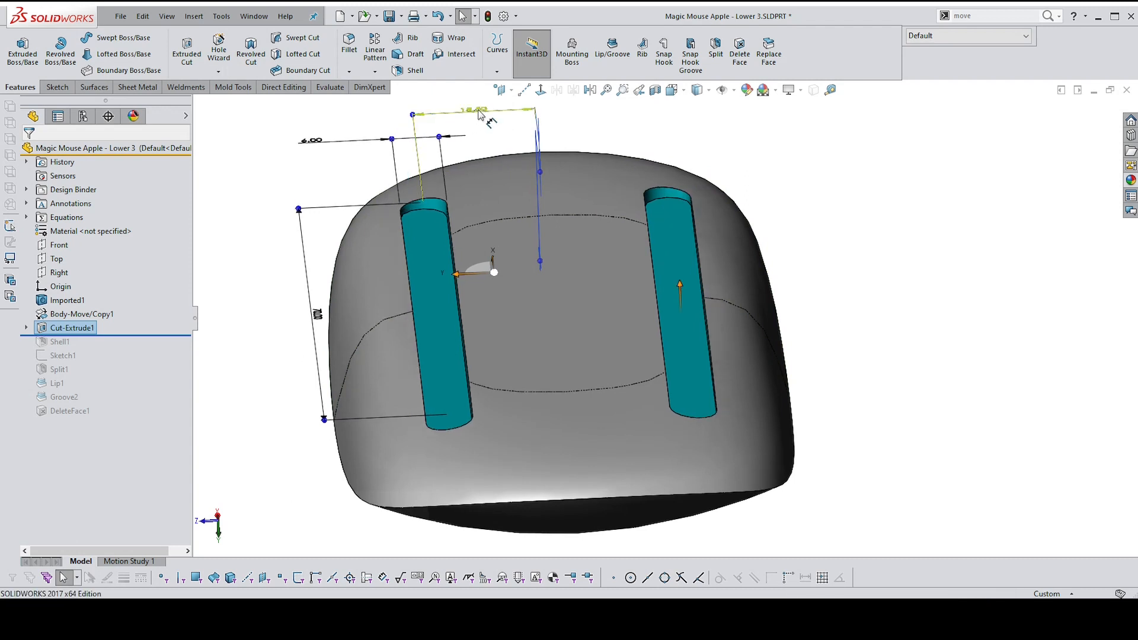
# Set the slot's offset from the centerline to 14.5 mm
pyautogui.doubleClick(497, 121)
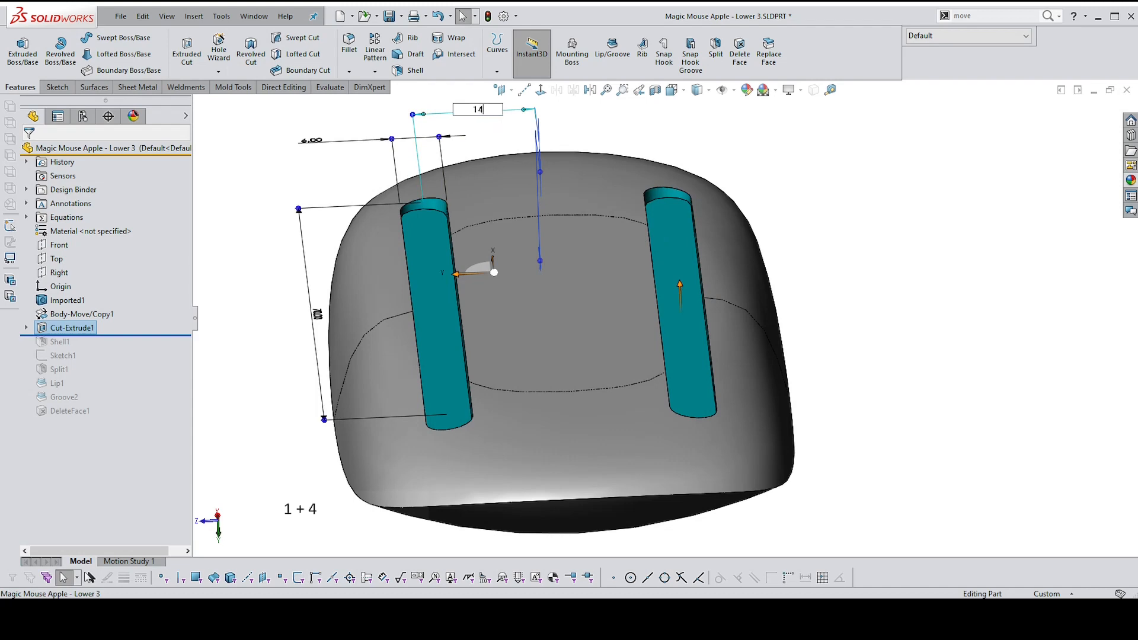
pyautogui.write('14.5')
pyautogui.press('Return')
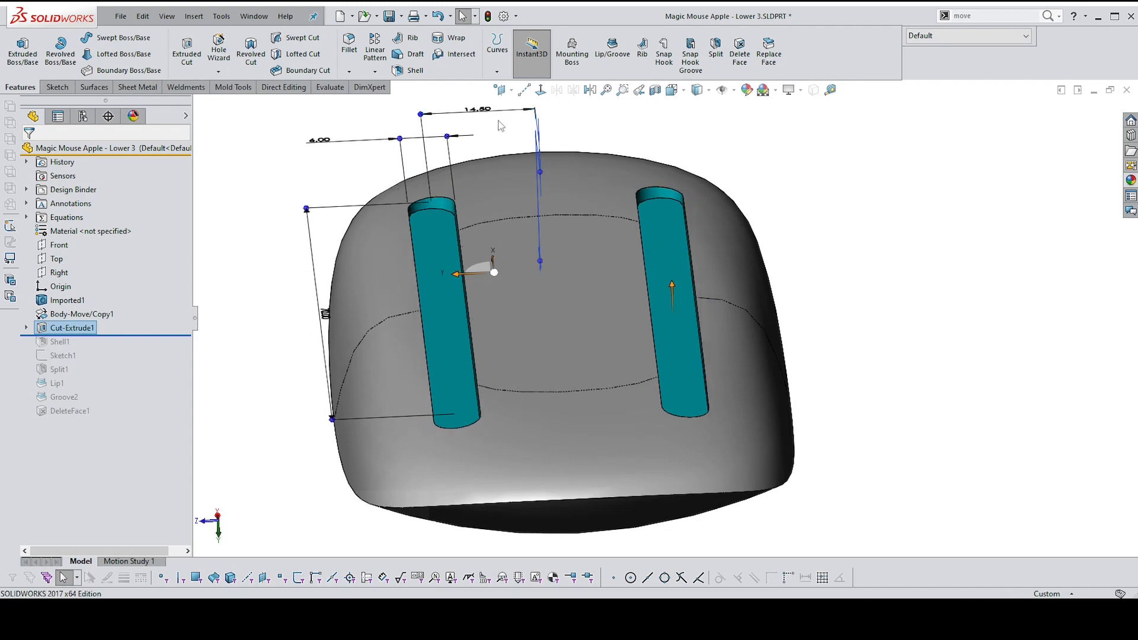
# Set the slot cut's depth dimension to 2 mm directly on the model
pyautogui.moveTo(499, 125); pyautogui.dragTo(741, 183, button='middle')
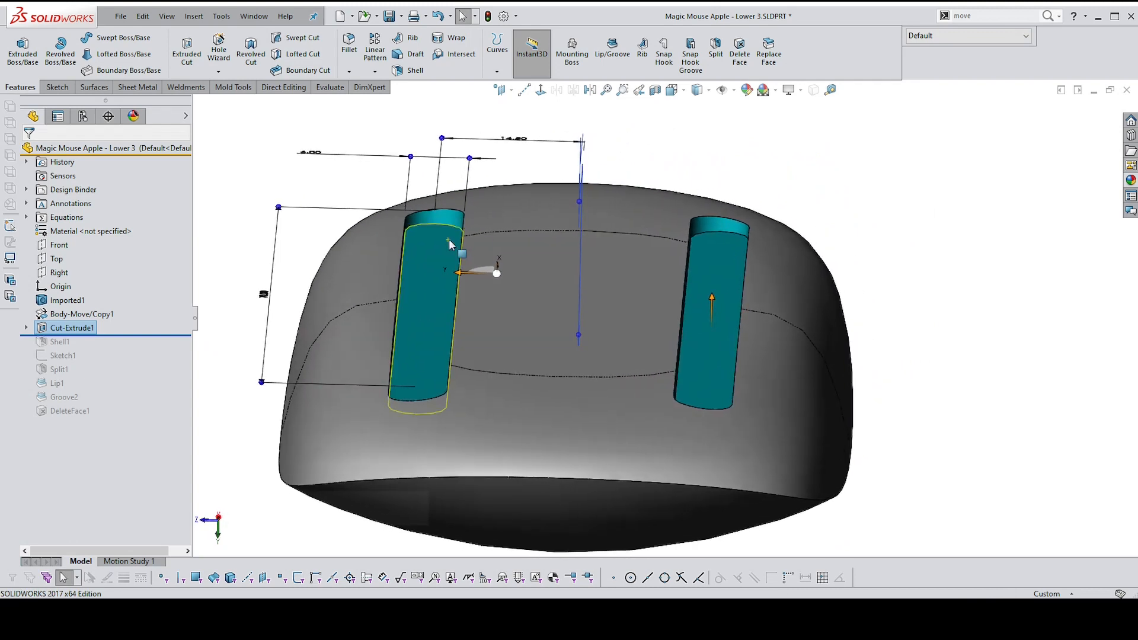
pyautogui.moveTo(501, 151); pyautogui.dragTo(453, 184, button='middle')
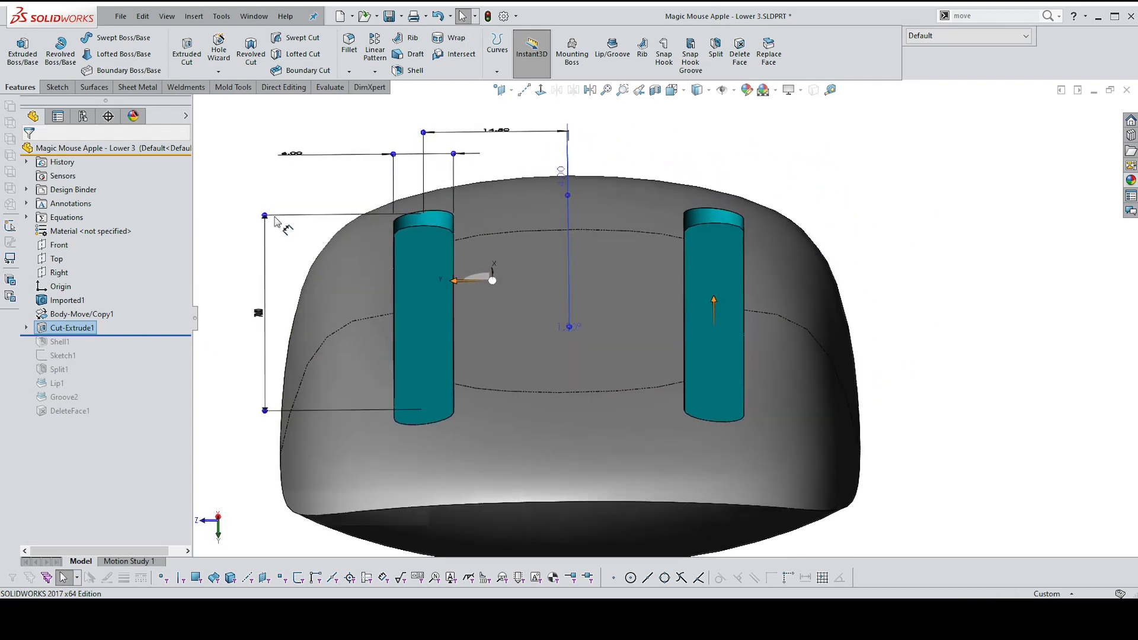
pyautogui.moveTo(310, 184); pyautogui.dragTo(327, 208, button='middle')
pyautogui.moveTo(489, 287); pyautogui.dragTo(677, 256, button='middle')
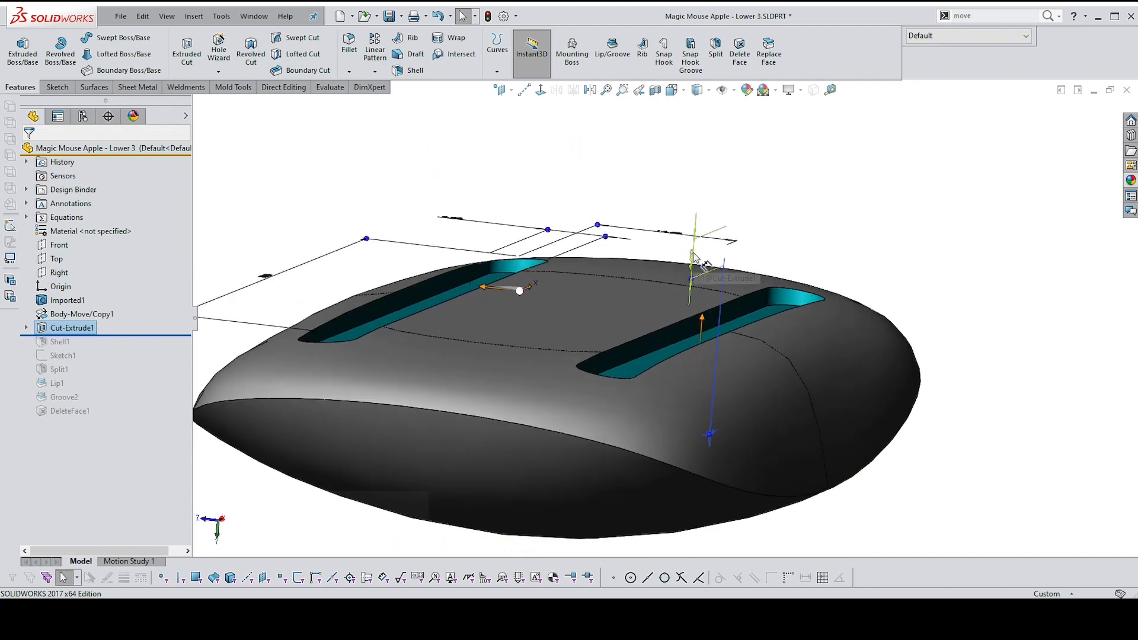
pyautogui.click(696, 257)
pyautogui.write('2')
pyautogui.press('Return')
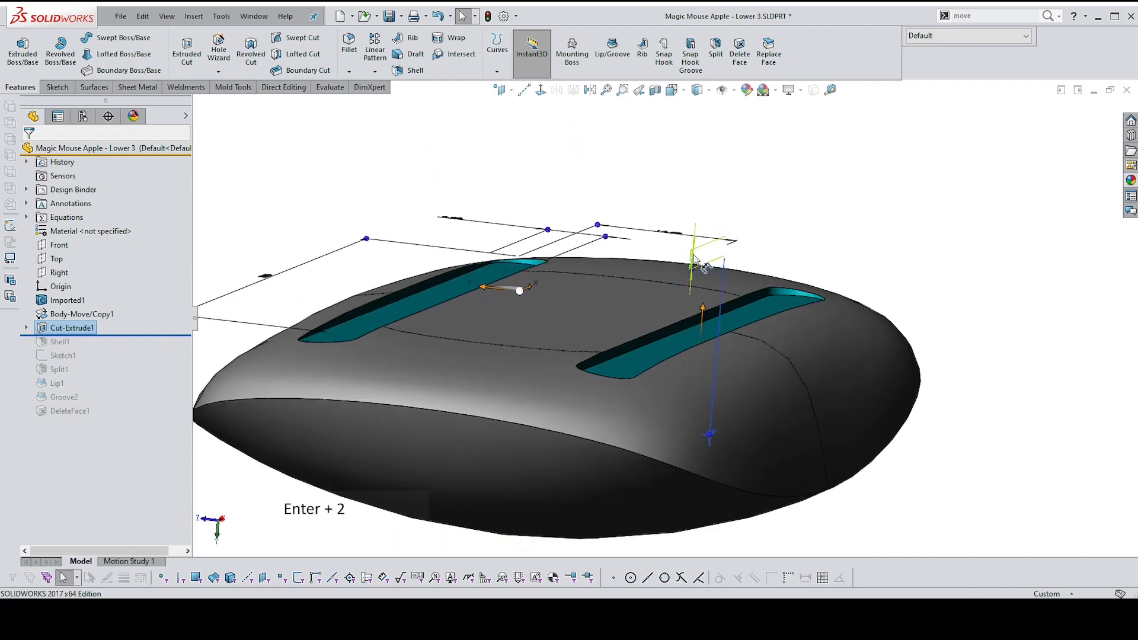
# Adjust the slot cut's depth dimension again directly on the model and clear the selection
pyautogui.click(695, 260)
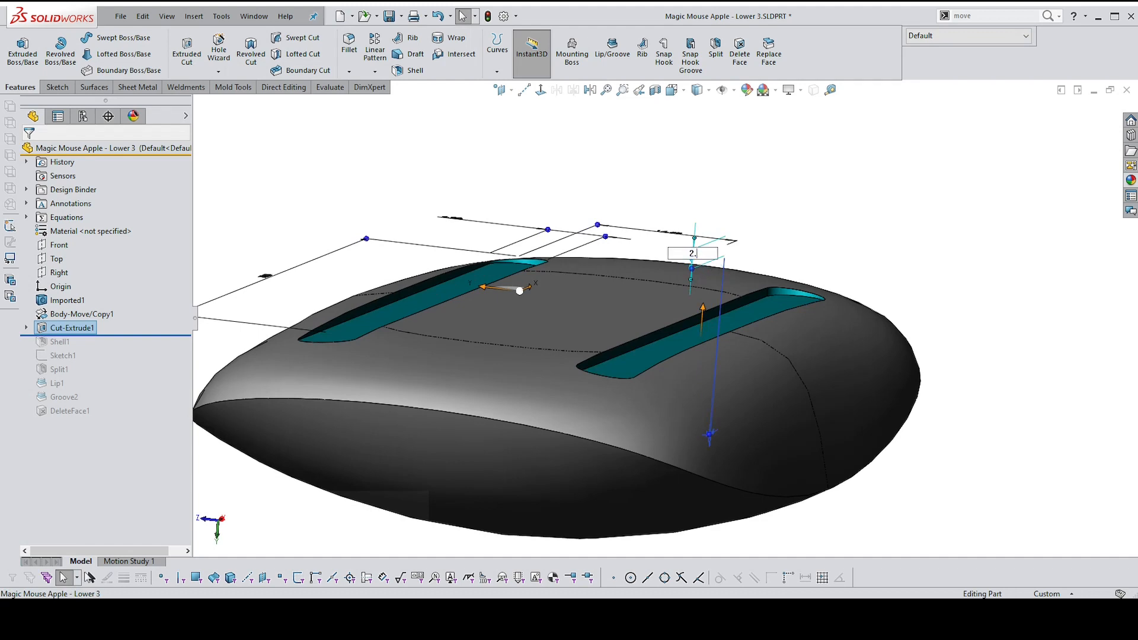
pyautogui.press('Return')
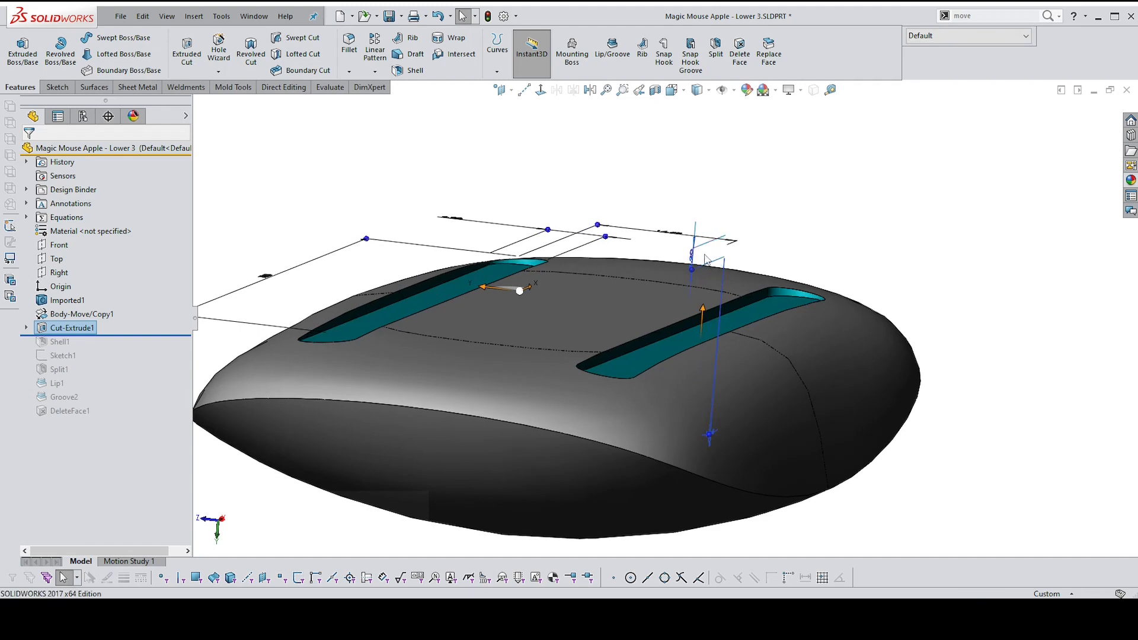
pyautogui.moveTo(705, 254); pyautogui.dragTo(712, 248, button='middle')
pyautogui.click(870, 174)
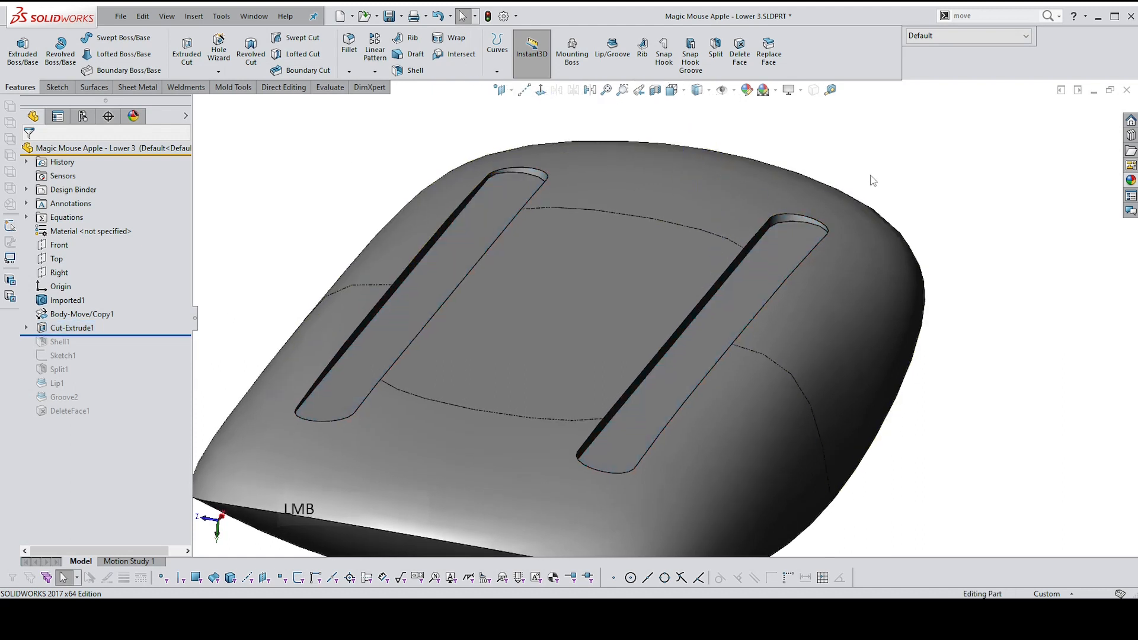
pyautogui.moveTo(870, 175); pyautogui.dragTo(830, 193, button='middle')
pyautogui.click(830, 192)
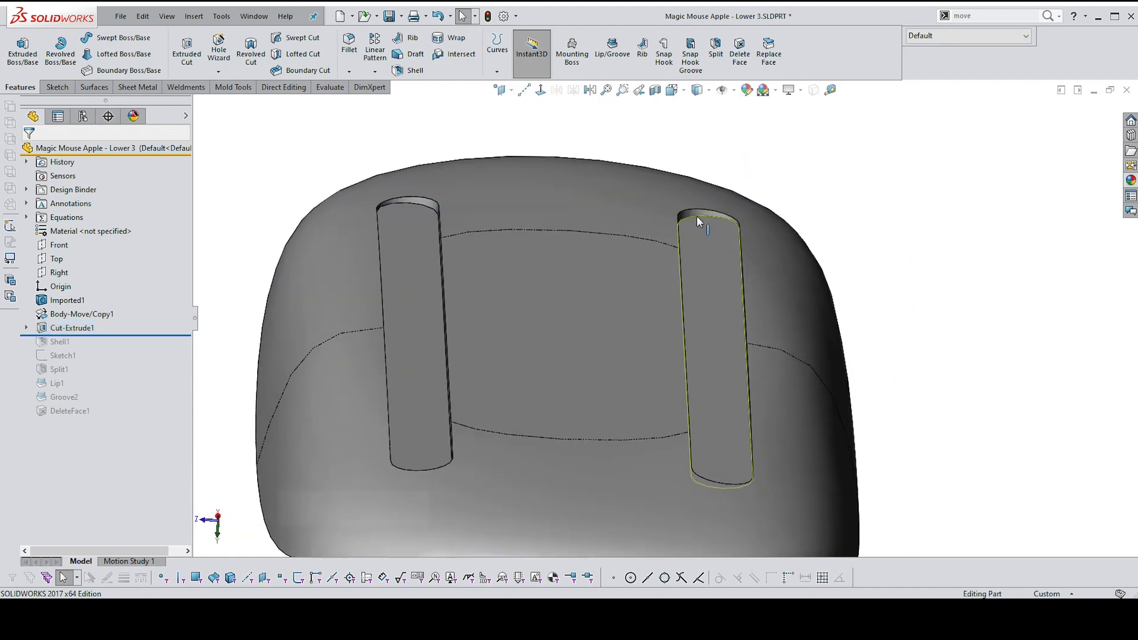
# Fillet the edges of both slot floor faces with a 0.15 mm radius
pyautogui.click(418, 234)
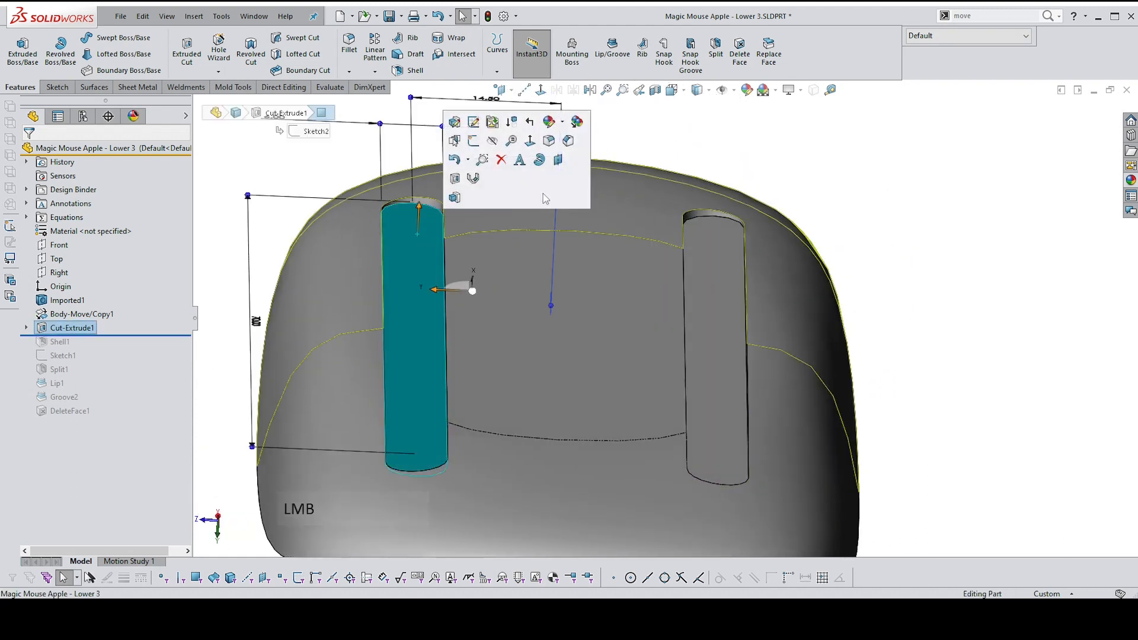
pyautogui.keyDown('shift'); pyautogui.click(709, 279); pyautogui.keyUp('shift')
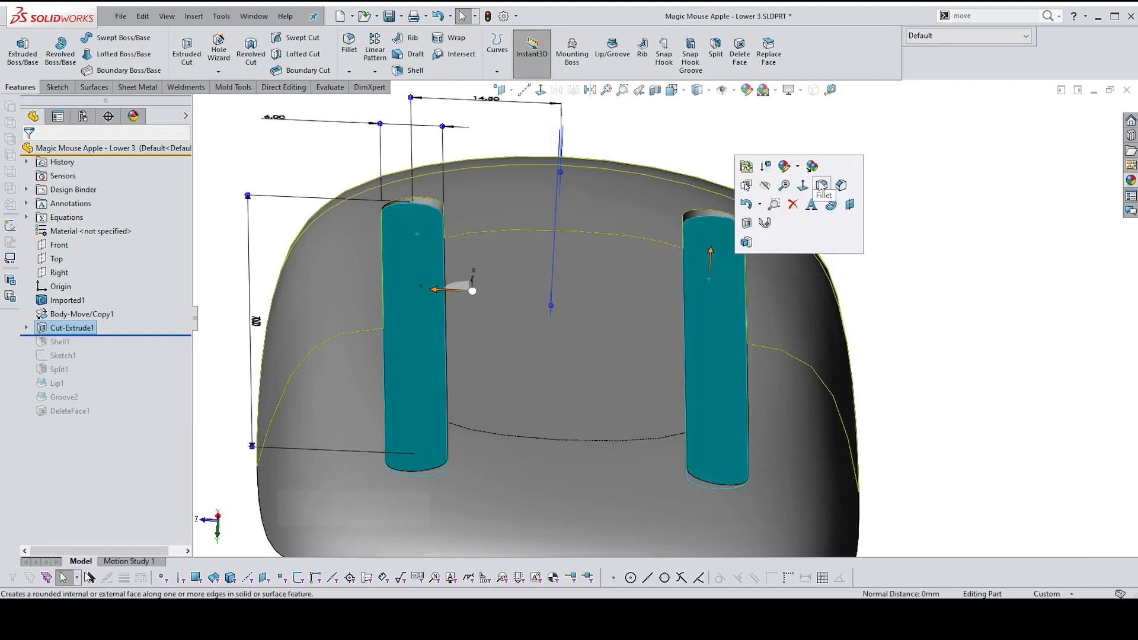
pyautogui.click(821, 185)
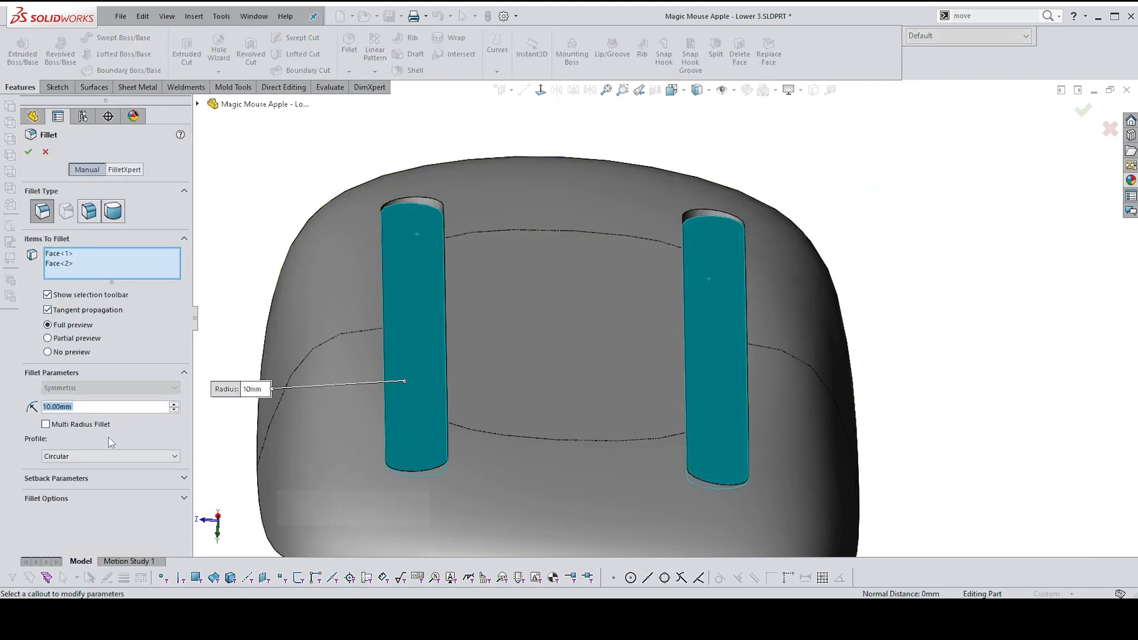
pyautogui.click(89, 408)
pyautogui.write('.')
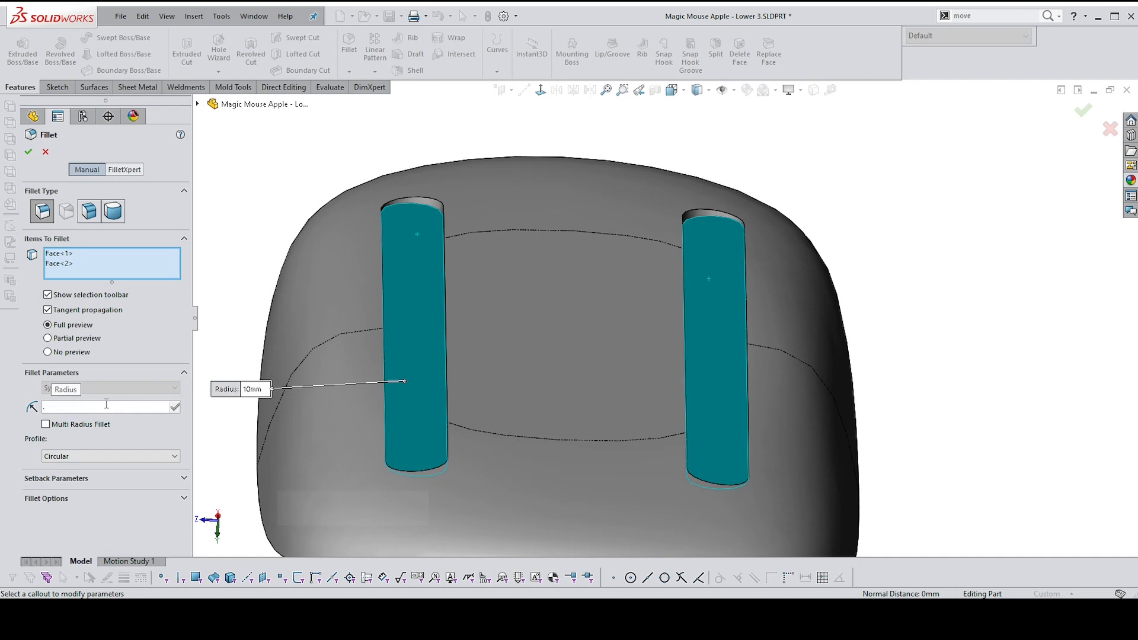
pyautogui.write('1')
pyautogui.press('Return')
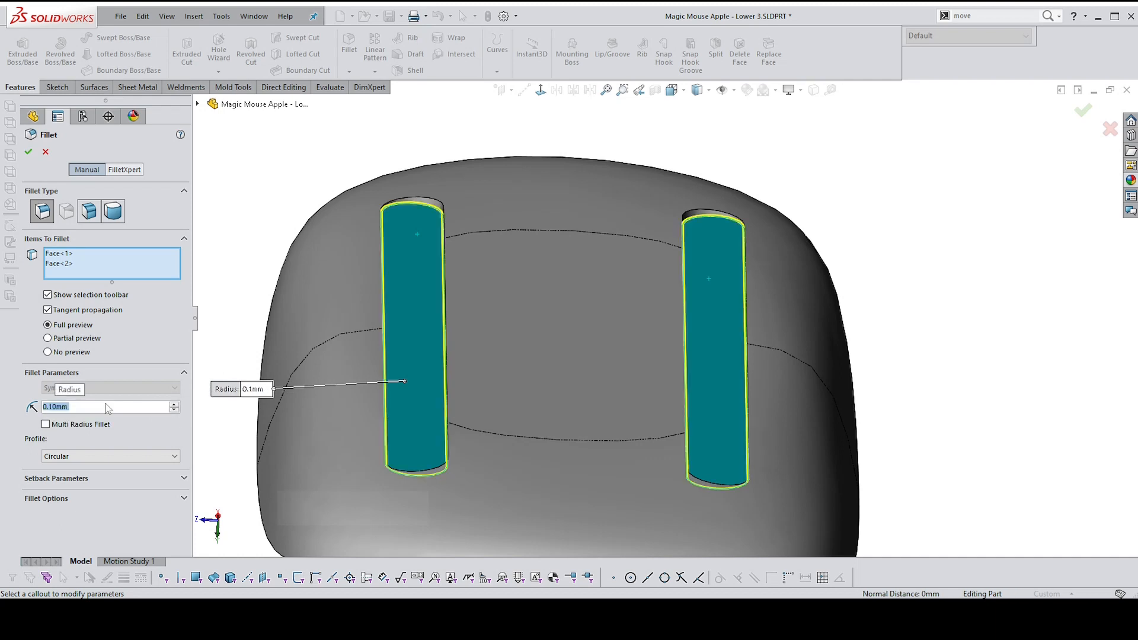
pyautogui.write('.15')
pyautogui.press('Return')
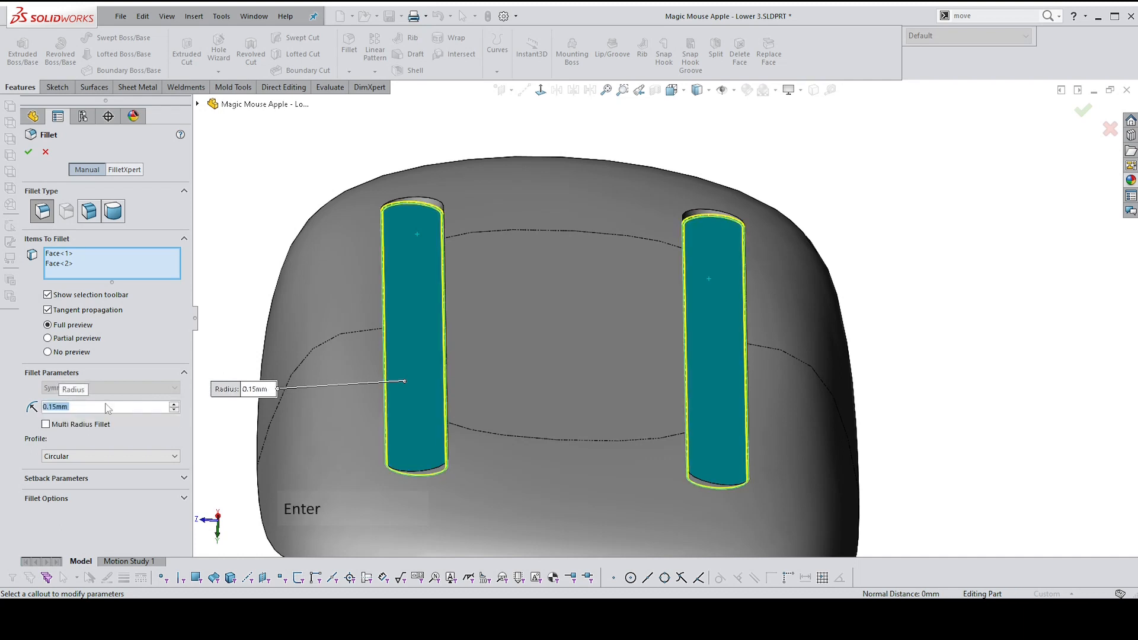
pyautogui.click(29, 152)
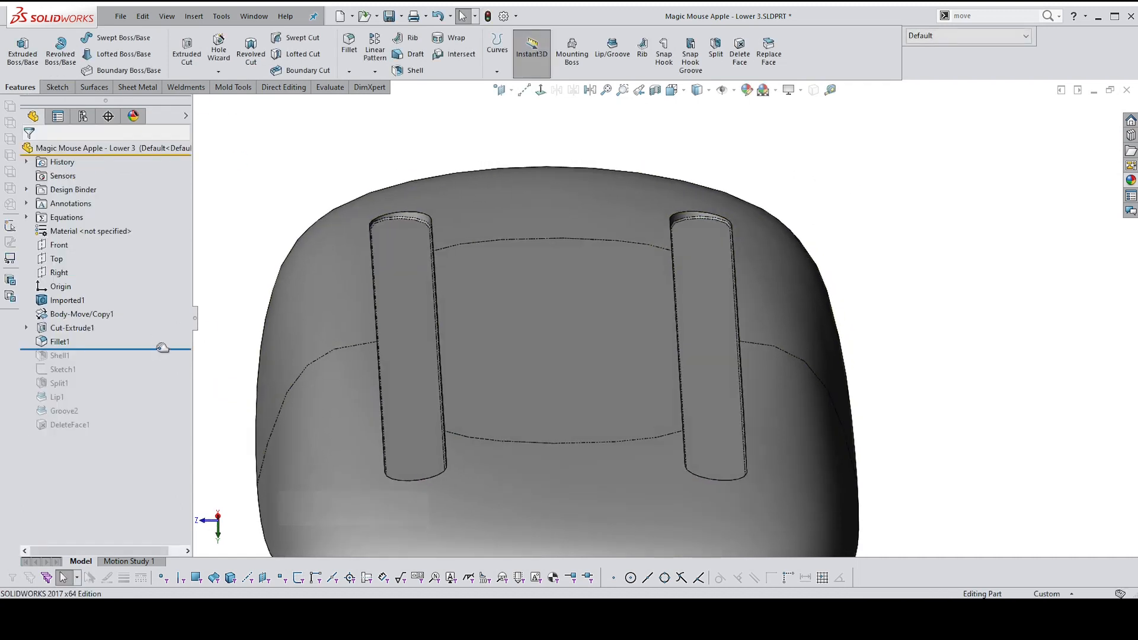
# Roll the feature history to the end, then back to just after Shell1, and try to re-apply the shell
pyautogui.moveTo(162, 349); pyautogui.dragTo(160, 436)
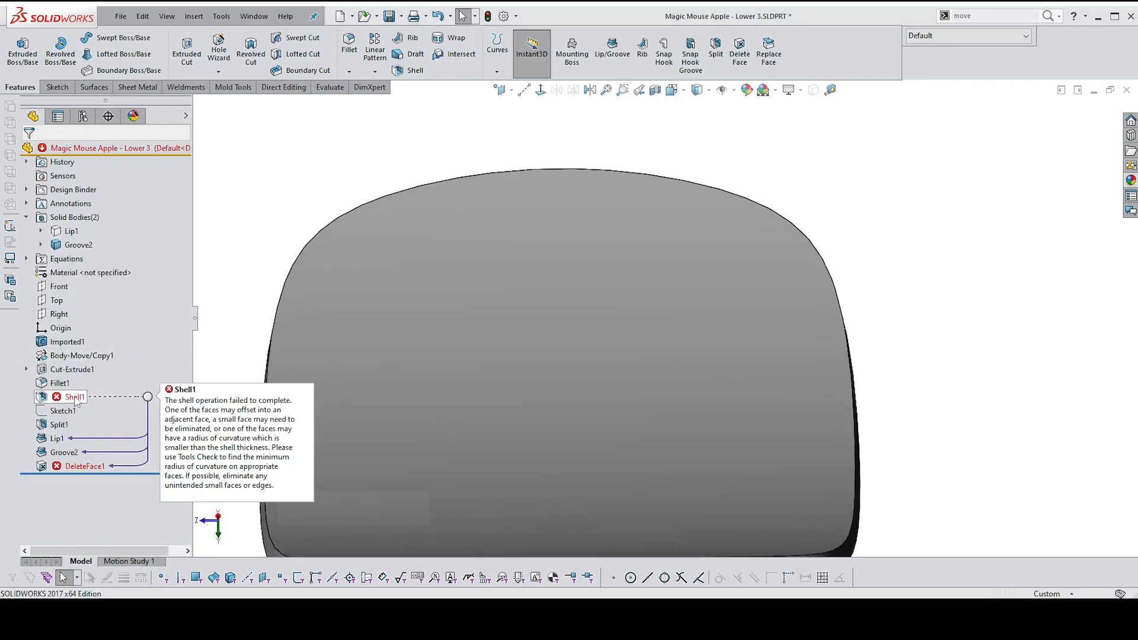
pyautogui.moveTo(133, 471)
pyautogui.mouseDown()
pyautogui.moveTo(125, 415)
pyautogui.moveTo(68, 399)
pyautogui.mouseUp()
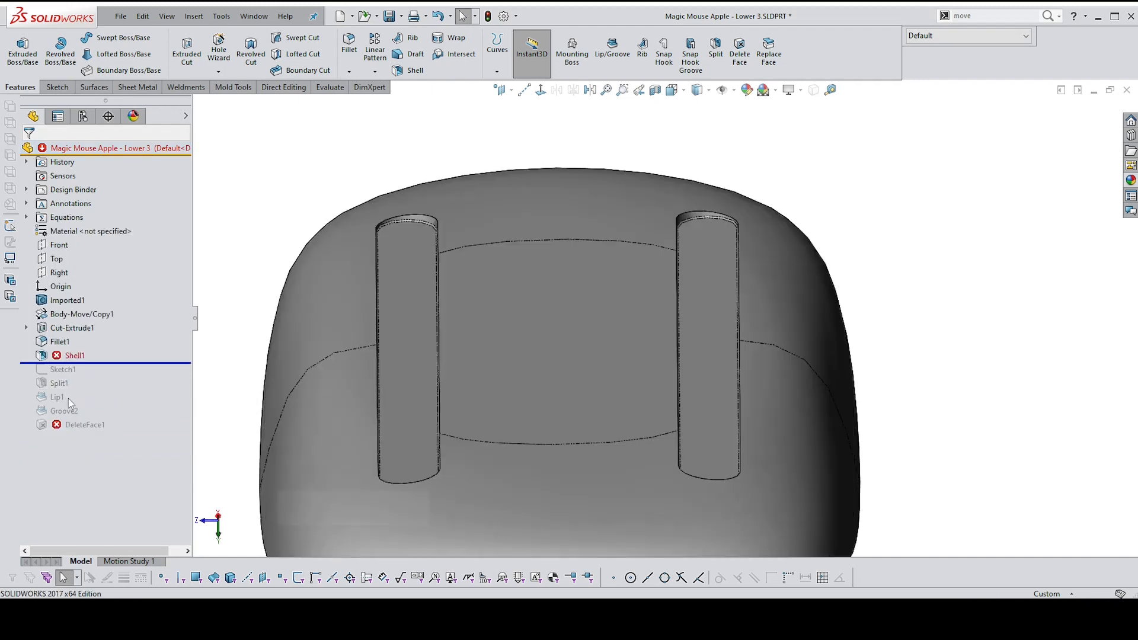
pyautogui.rightClick(76, 353)
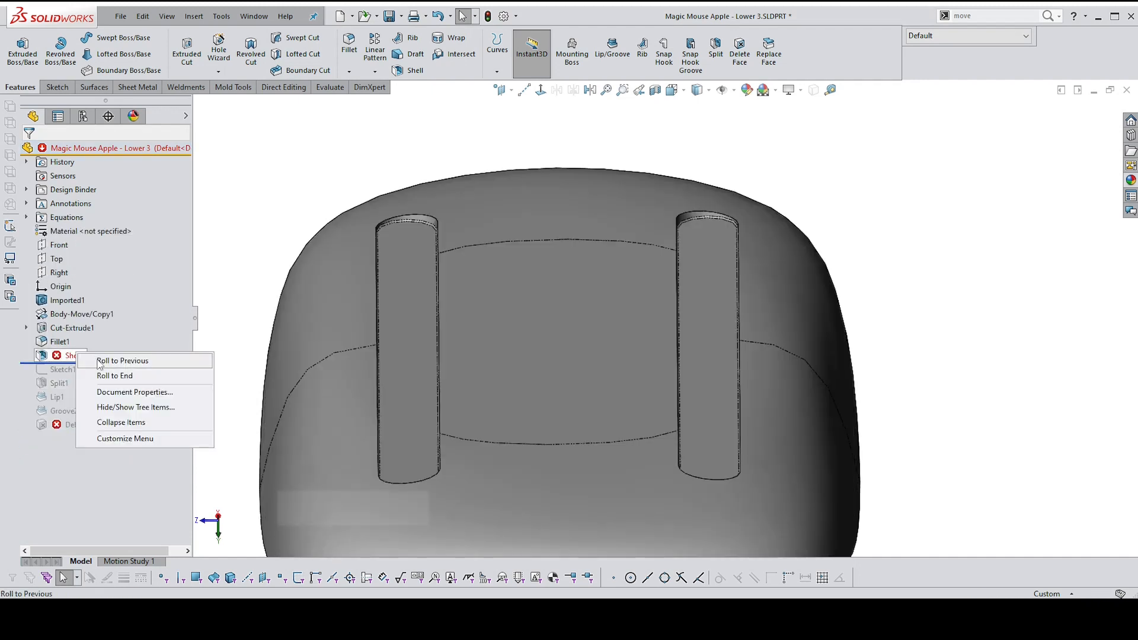
pyautogui.click(60, 355)
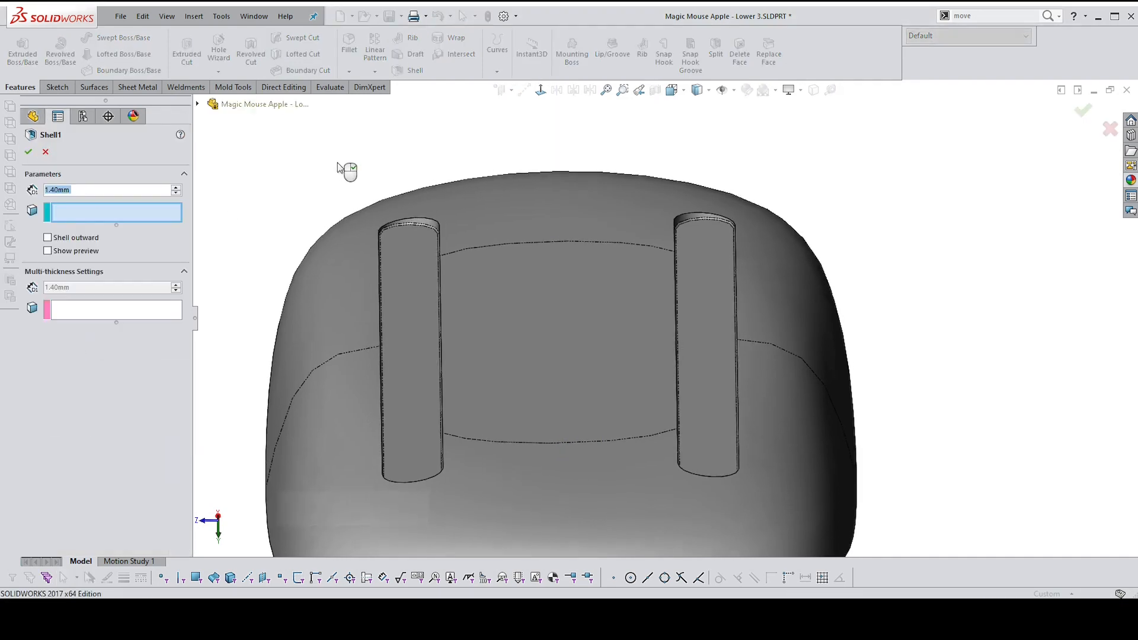
pyautogui.click(28, 152)
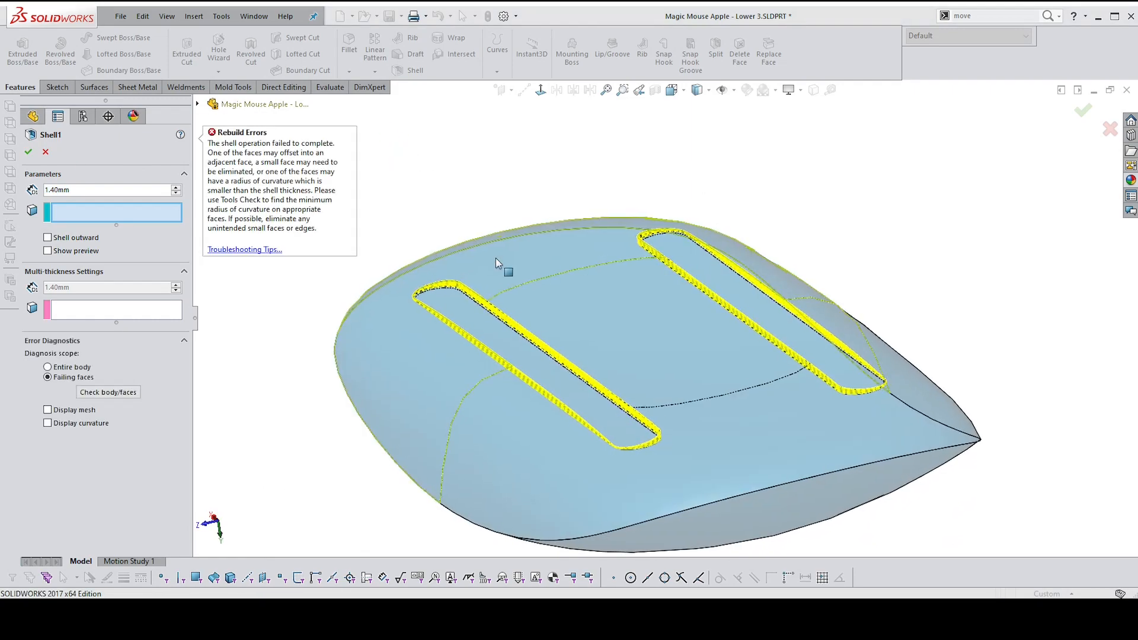
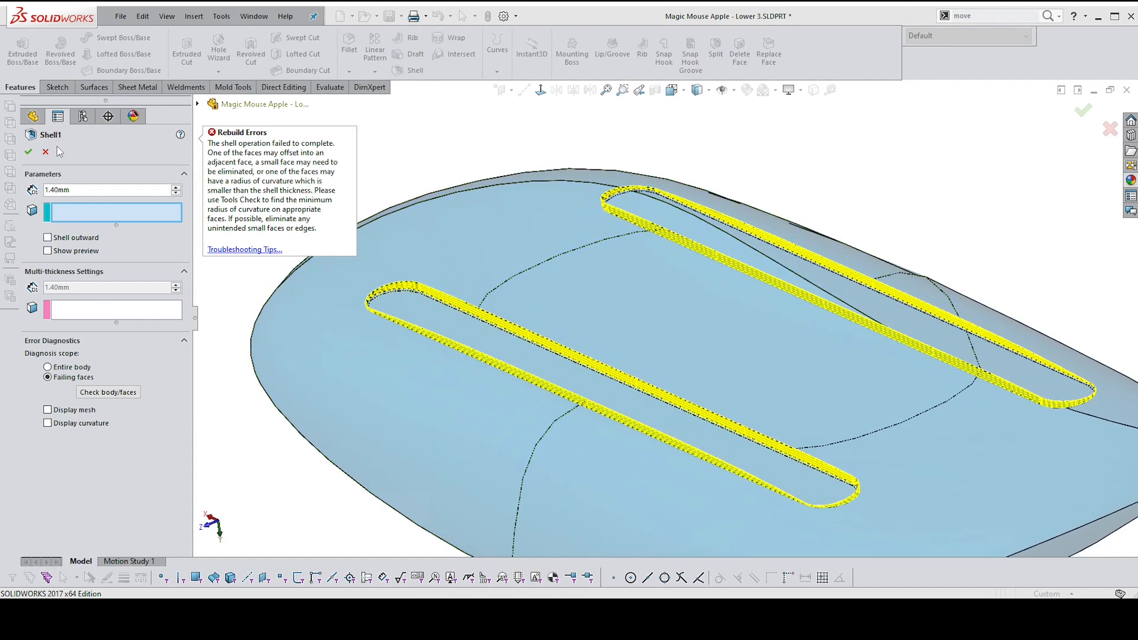
# Leave the edit of the failing Shell1 feature without applying changes
pyautogui.click(453, 210)
pyautogui.press('Escape')
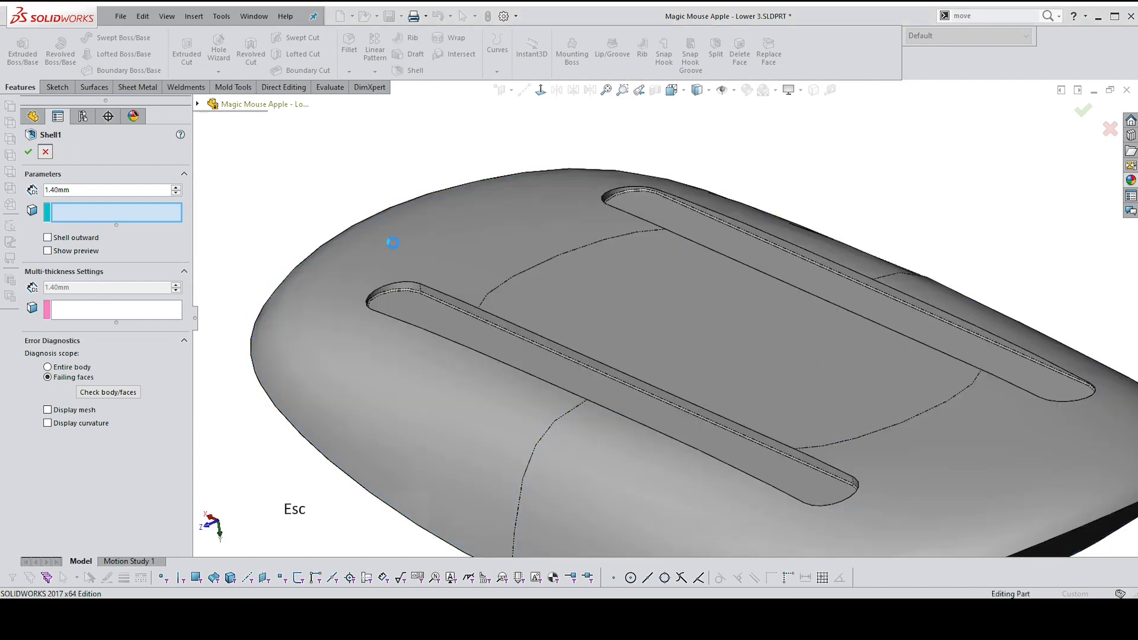
pyautogui.press('Escape')
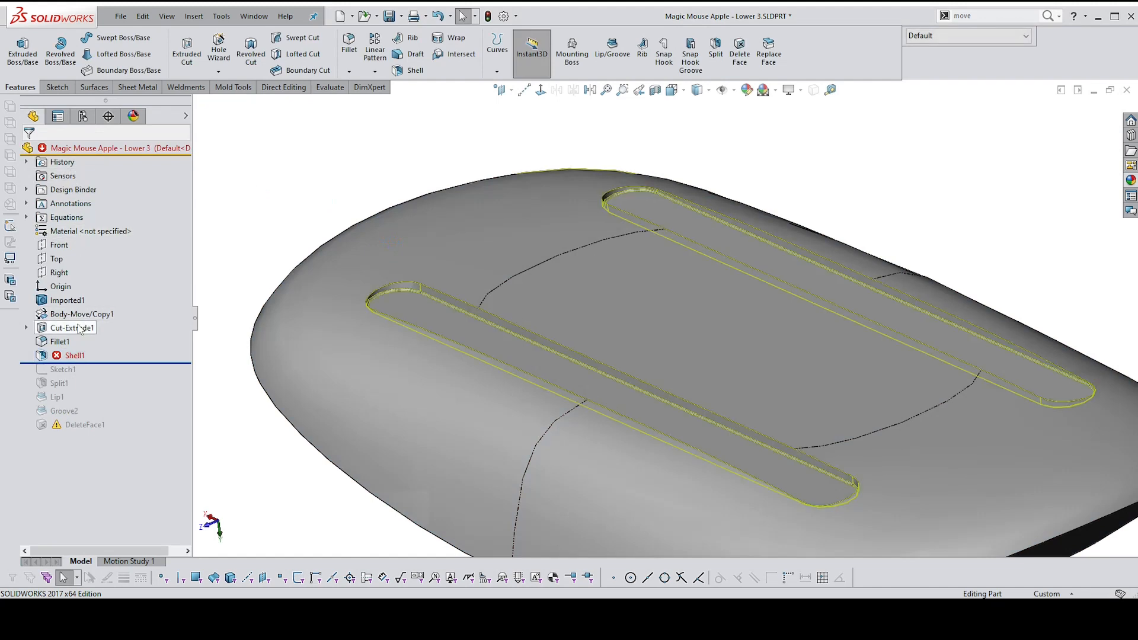
# Edit Fillet1 on the two slot floors and set its radius to 0.1 mm
pyautogui.click(60, 342)
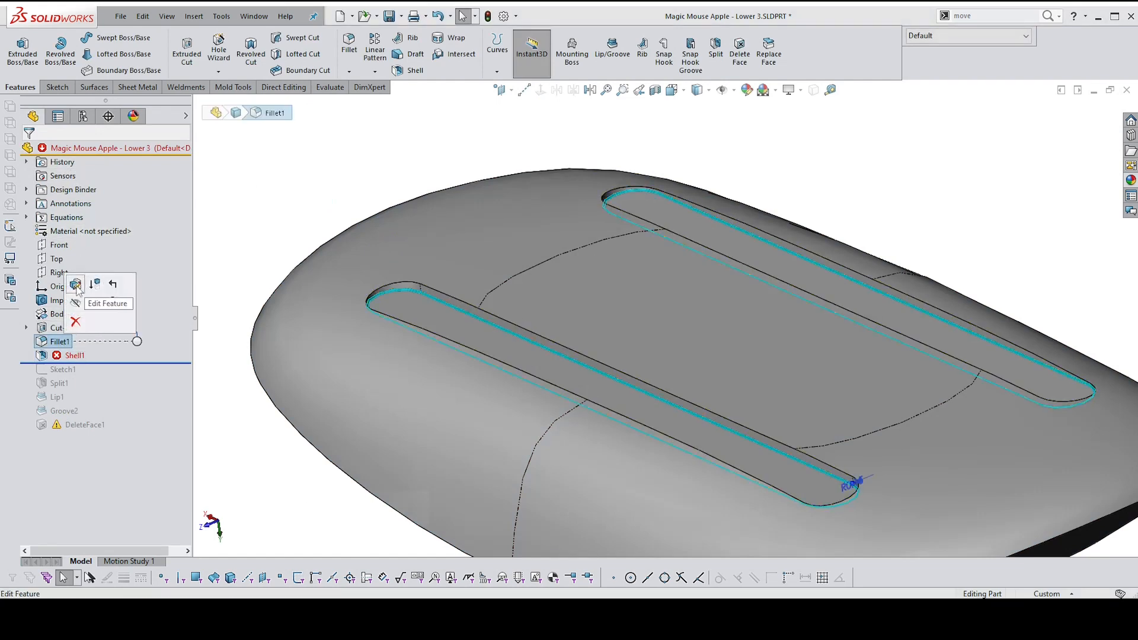
pyautogui.click(76, 286)
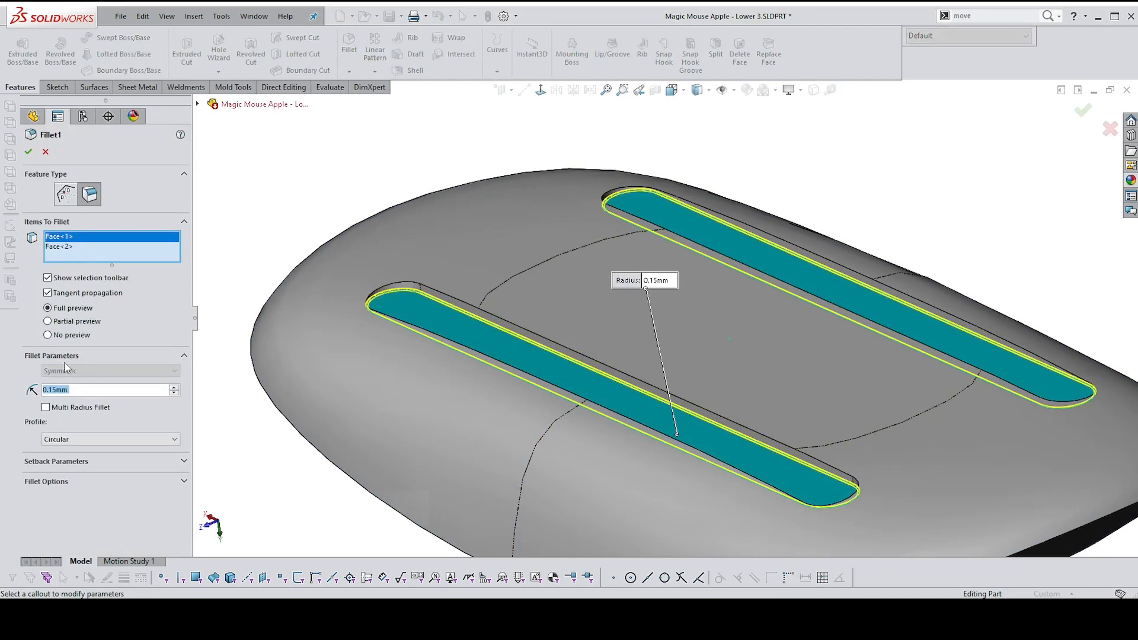
pyautogui.write('.1')
pyautogui.press('Return')
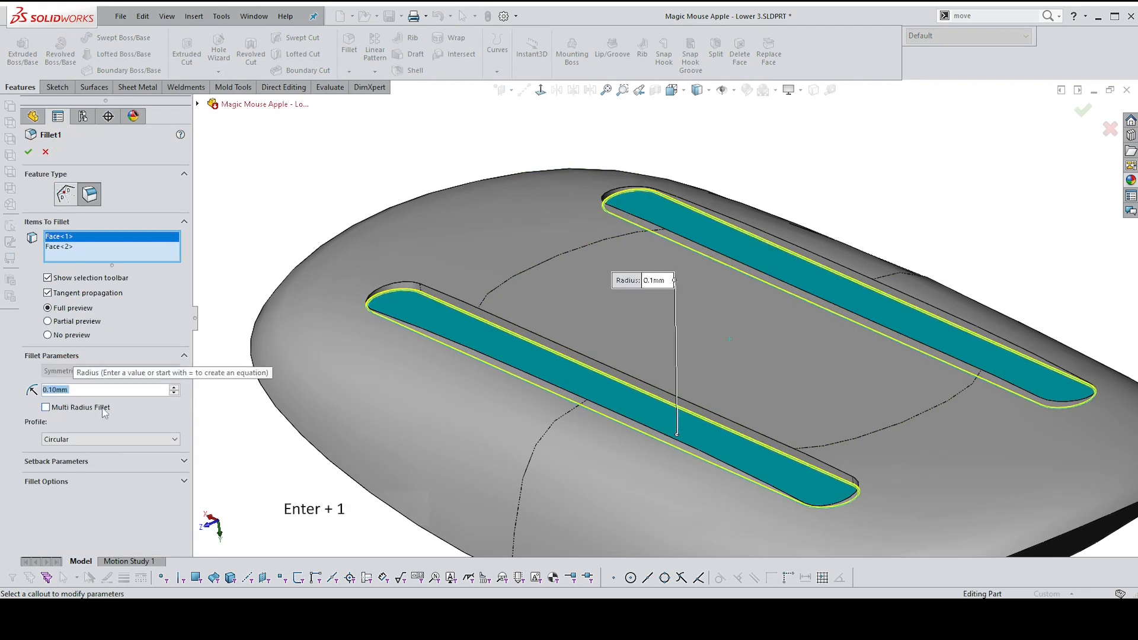
pyautogui.click(28, 152)
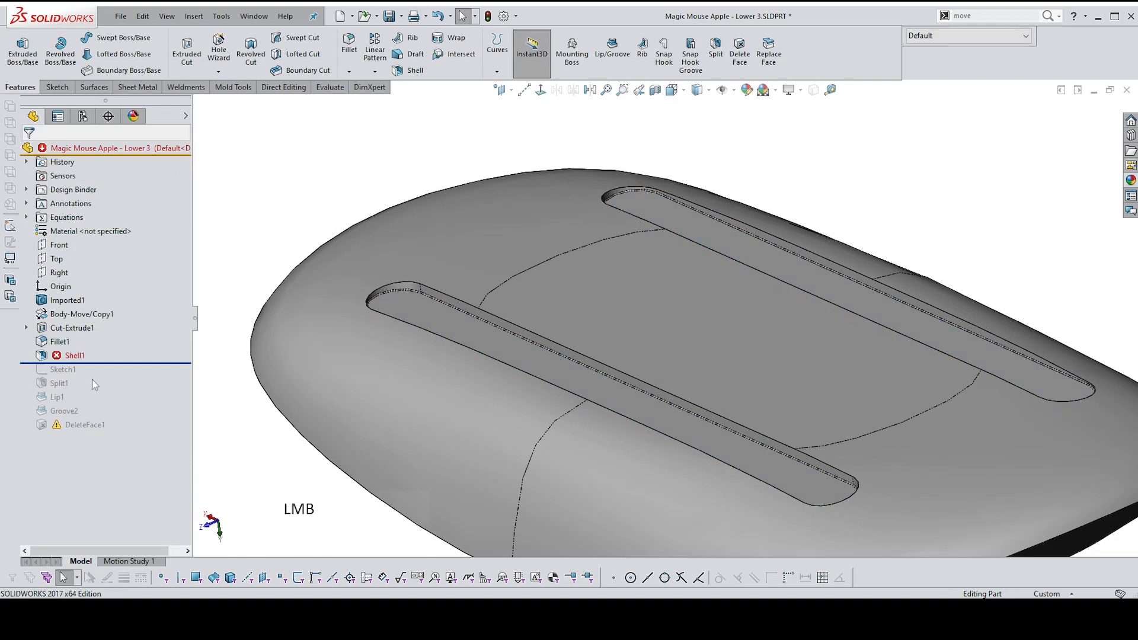
# Reorder the feature history so that Fillet1 comes after Shell1
pyautogui.click(70, 356)
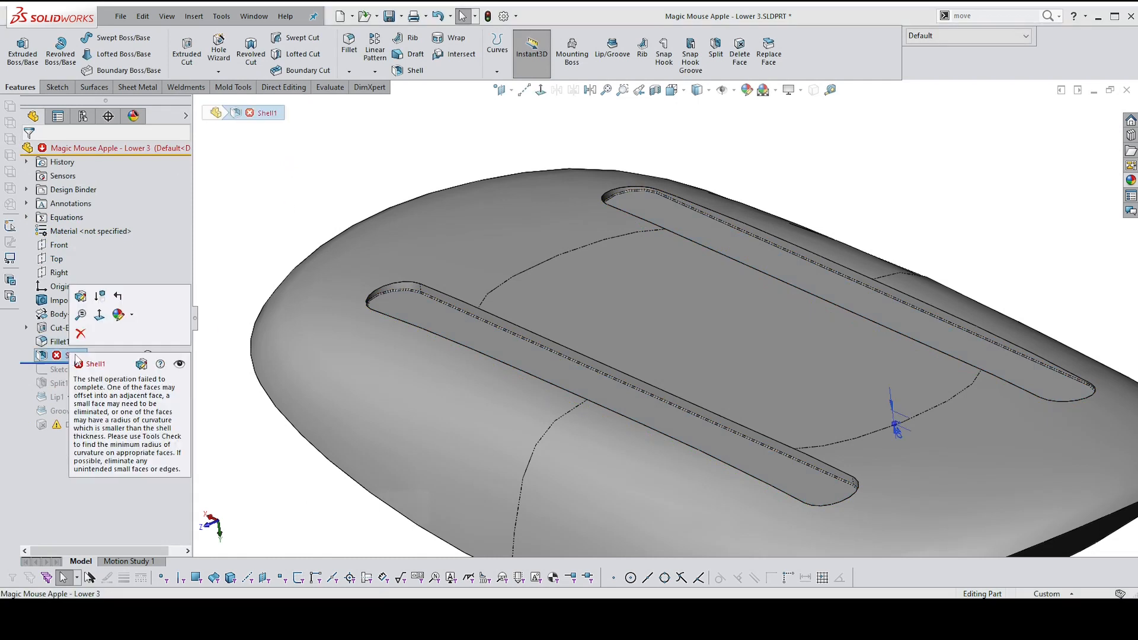
pyautogui.click(71, 348)
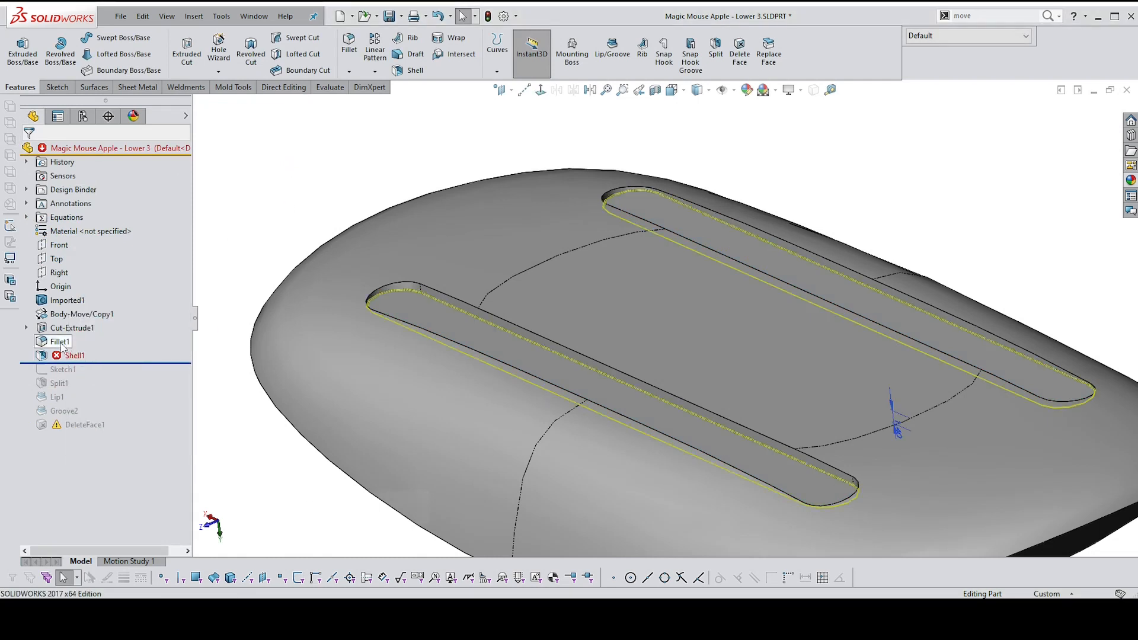
pyautogui.moveTo(61, 342); pyautogui.dragTo(87, 353)
pyautogui.click(285, 230)
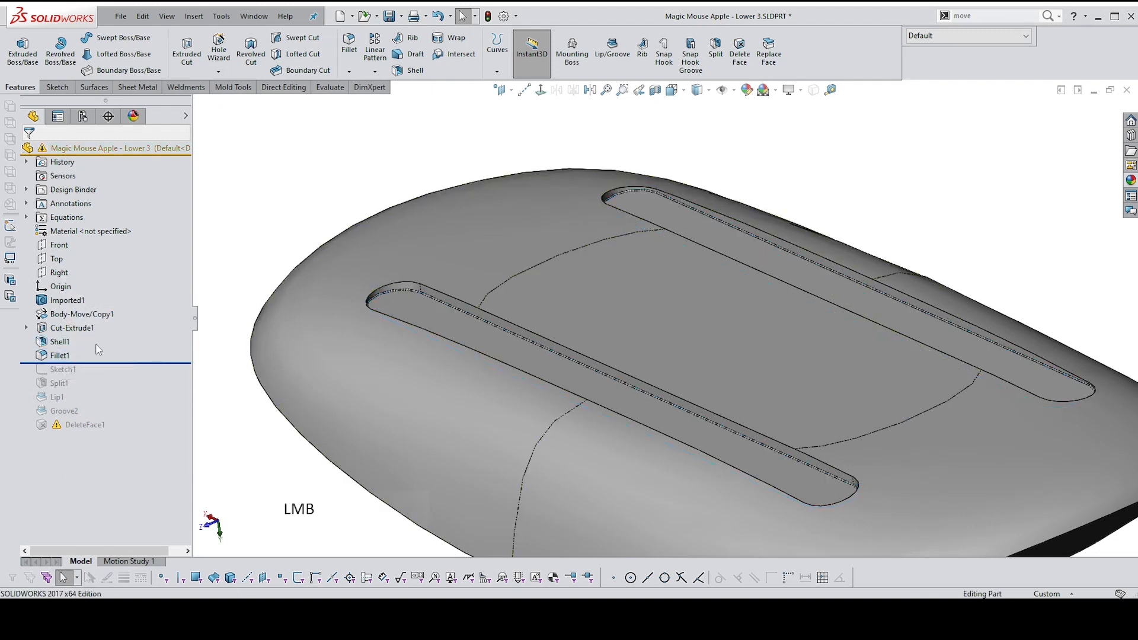
# Set the radius of Fillet1 around the two slot floors to 0.15 mm
pyautogui.click(58, 356)
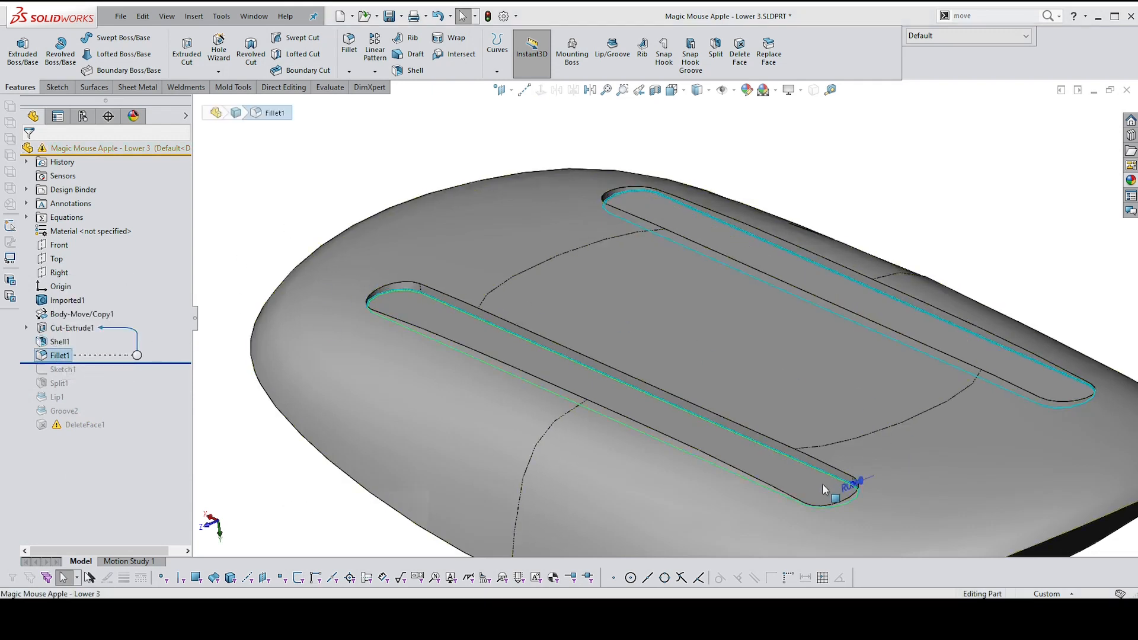
pyautogui.click(854, 481)
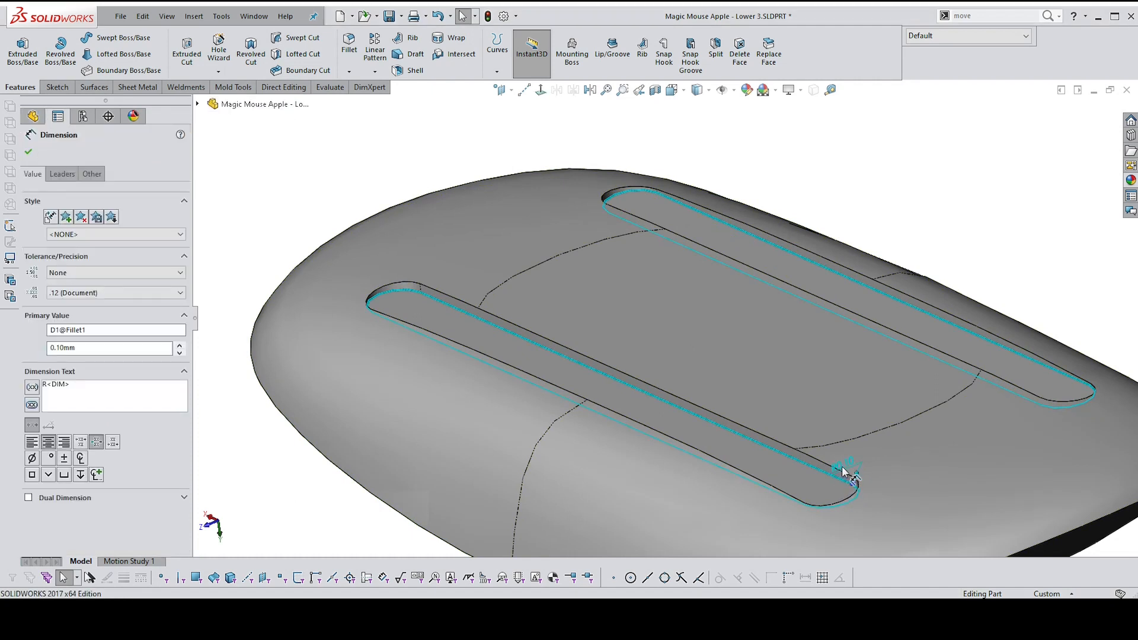
pyautogui.click(846, 466)
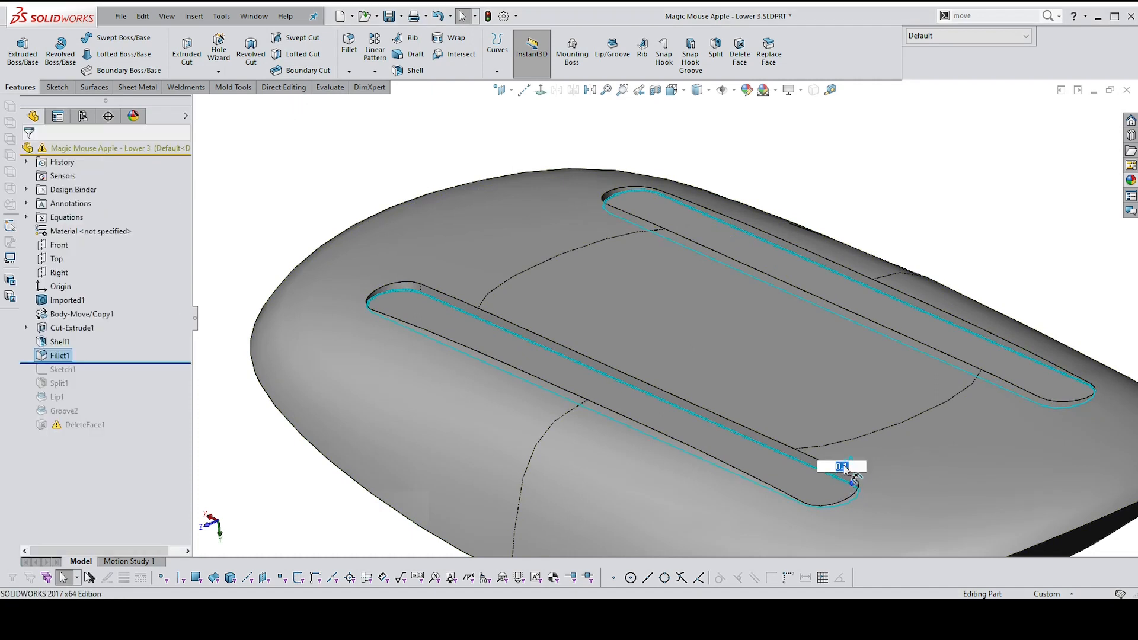
pyautogui.press('Return')
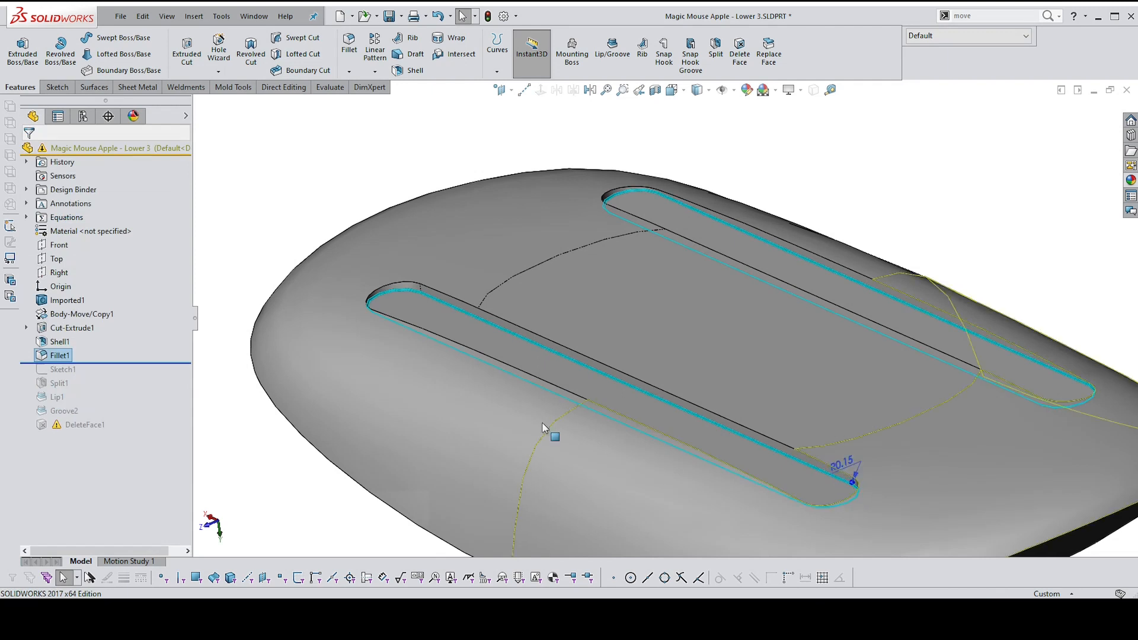
pyautogui.click(162, 363)
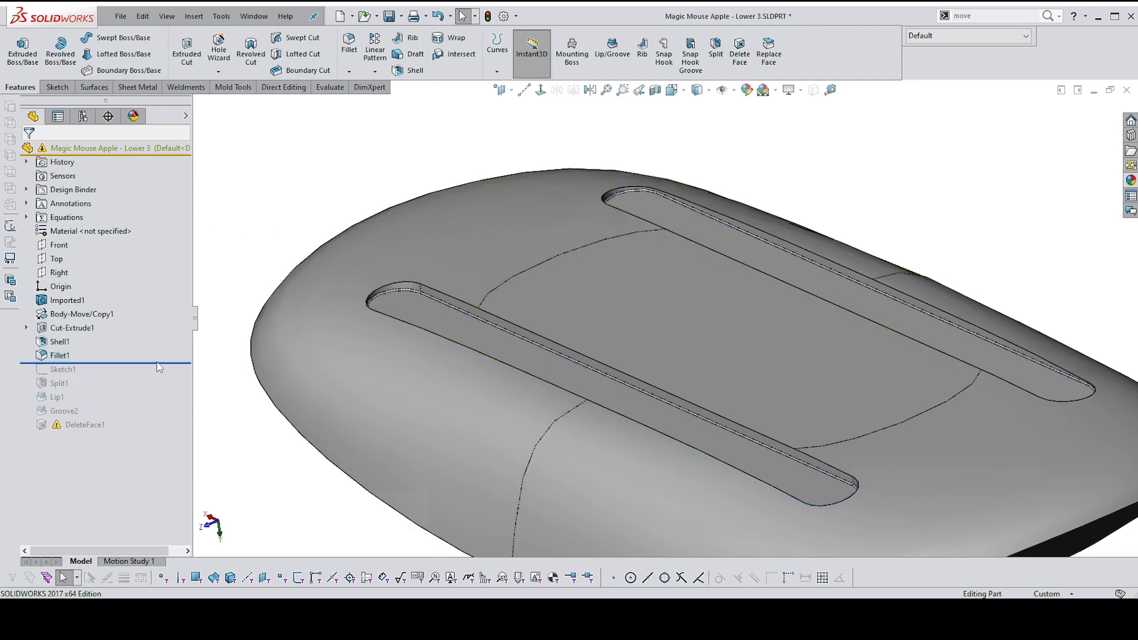
# Roll the feature history forward to the end so that all features through DeleteFace1 are rebuilt
pyautogui.moveTo(164, 363); pyautogui.dragTo(170, 429)
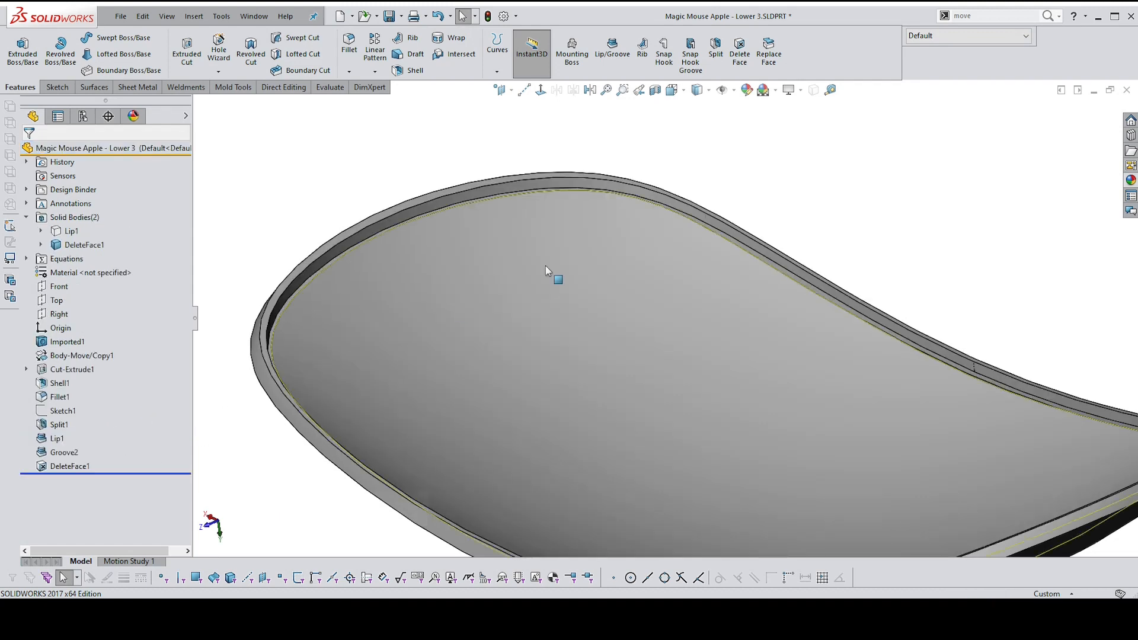
pyautogui.click(941, 189)
pyautogui.moveTo(941, 189); pyautogui.dragTo(266, 228, button='middle')
# Show the Lip1 solid body and hide the DeleteFace1 solid body
pyautogui.click(72, 231)
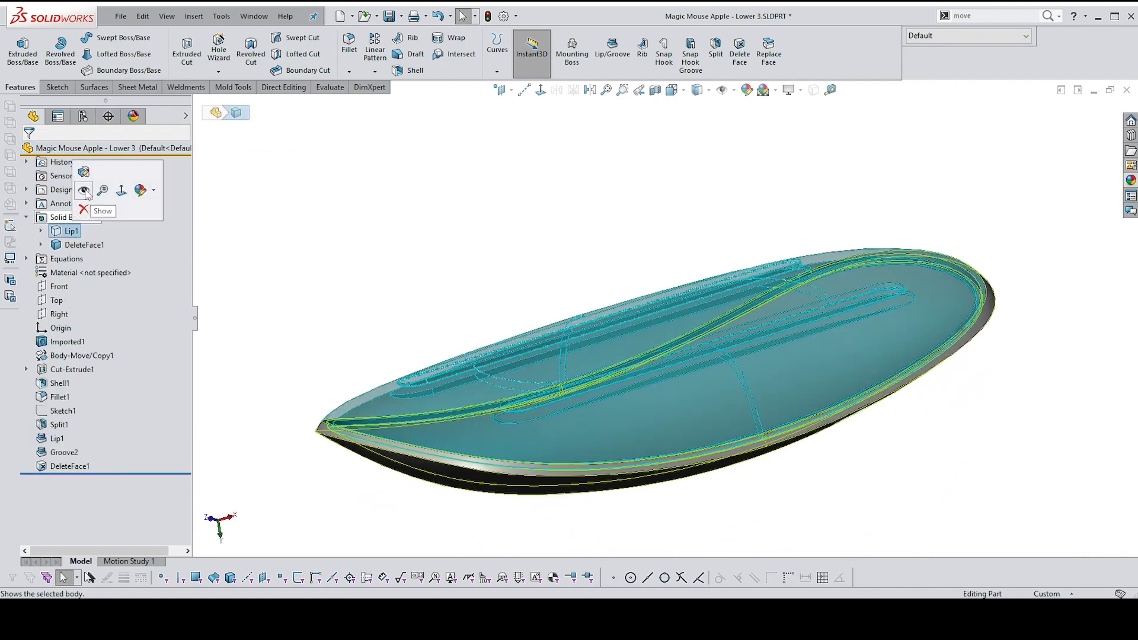
pyautogui.click(335, 211)
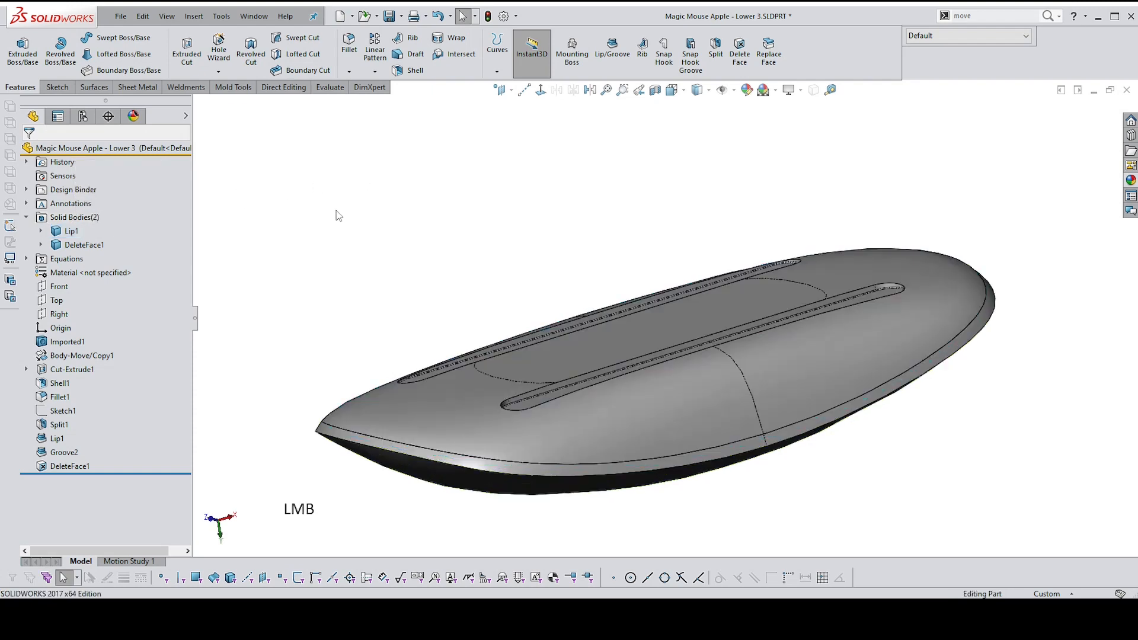
pyautogui.click(82, 246)
pyautogui.click(88, 212)
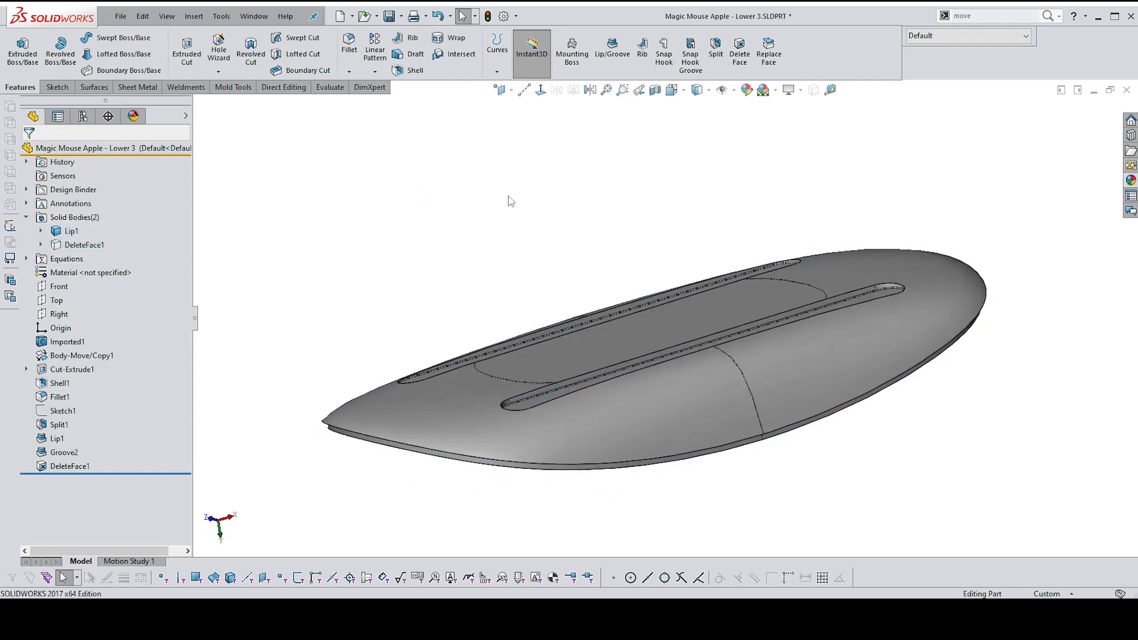
# Set the 70 mm slot length dimension of Cut-Extrude1 to 65 mm
pyautogui.moveTo(507, 198); pyautogui.dragTo(827, 296, button='middle')
pyautogui.click(824, 292)
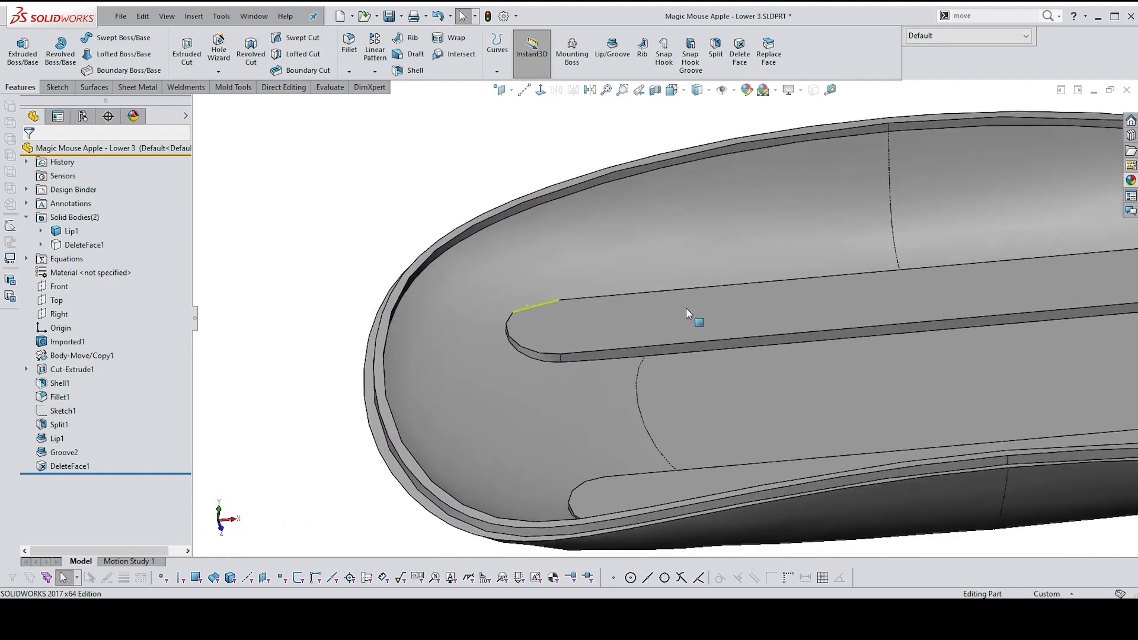
pyautogui.click(682, 254)
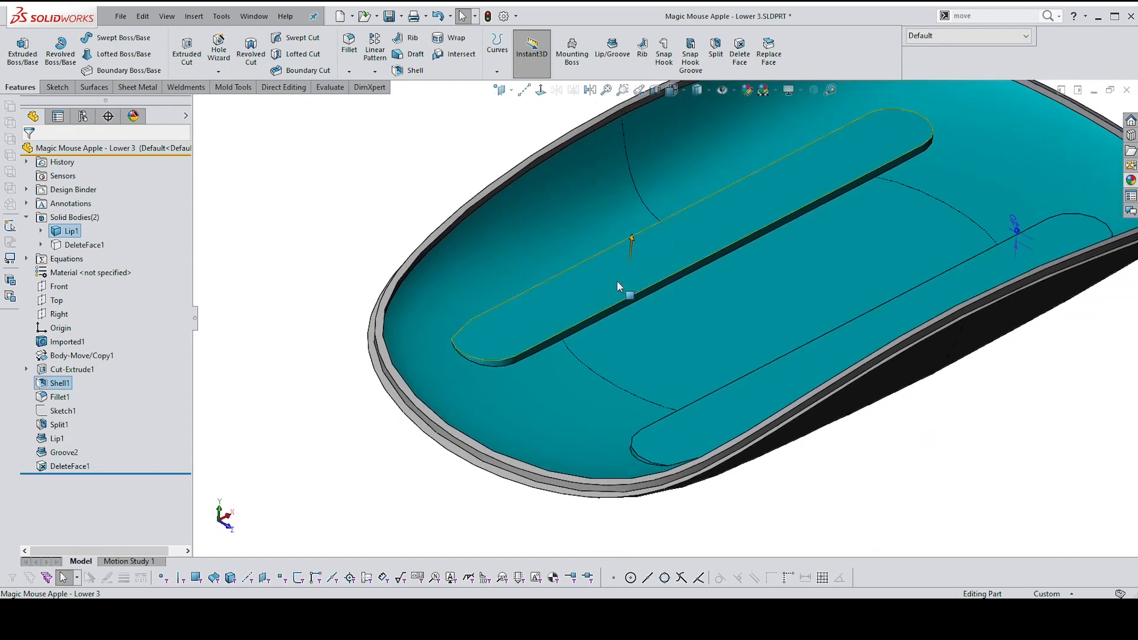
pyautogui.click(253, 294)
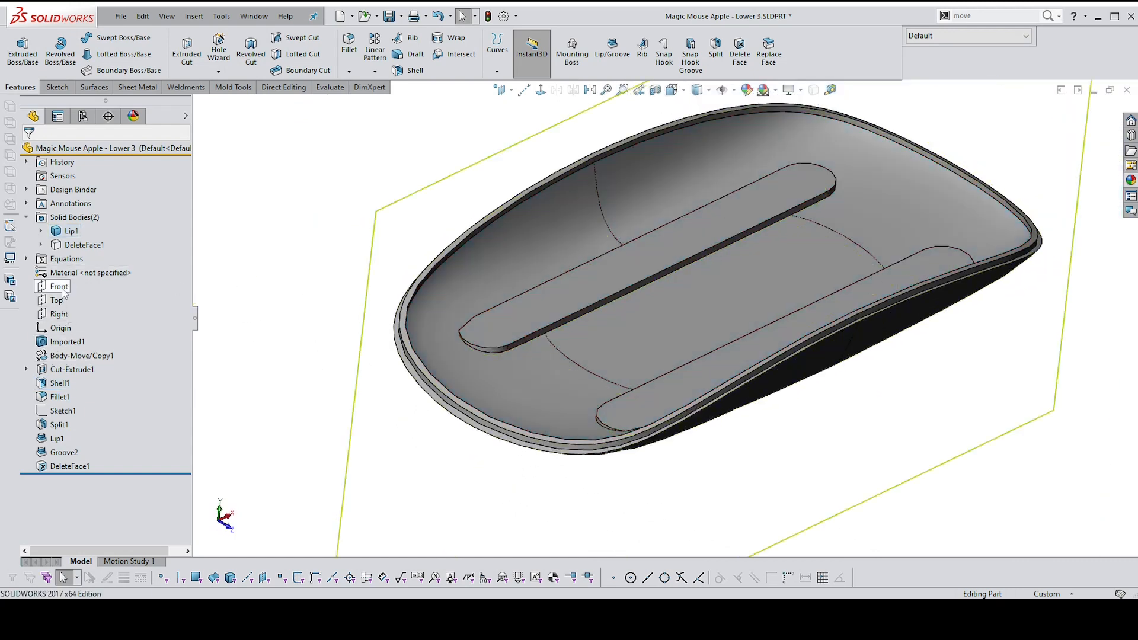
pyautogui.click(70, 371)
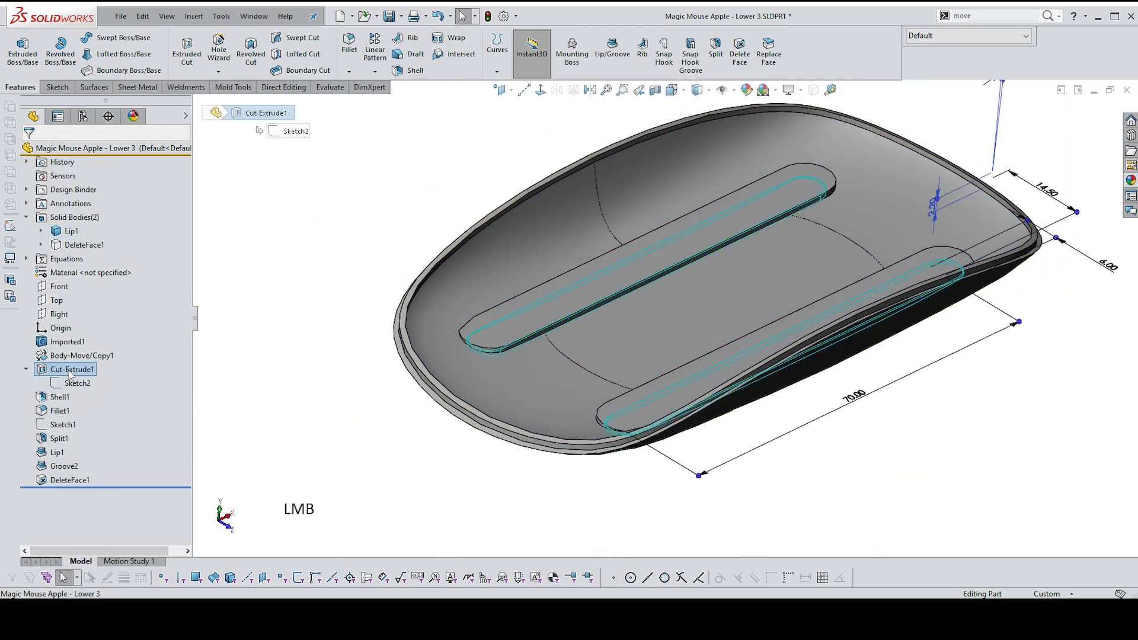
pyautogui.click(846, 402)
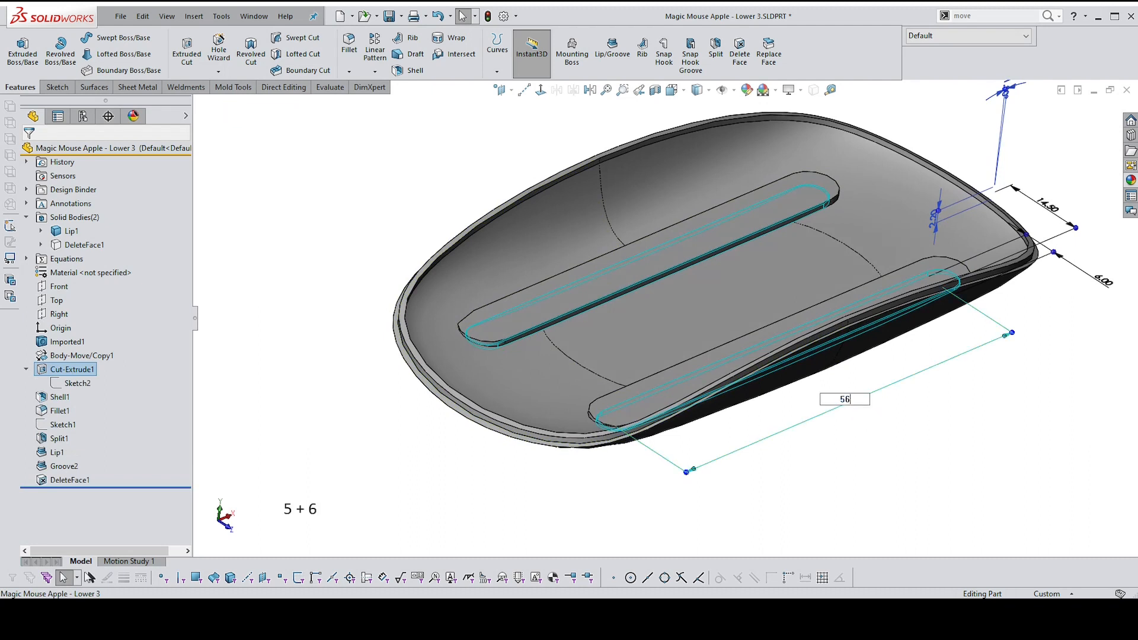
pyautogui.press('BackSpace')
pyautogui.press('BackSpace')
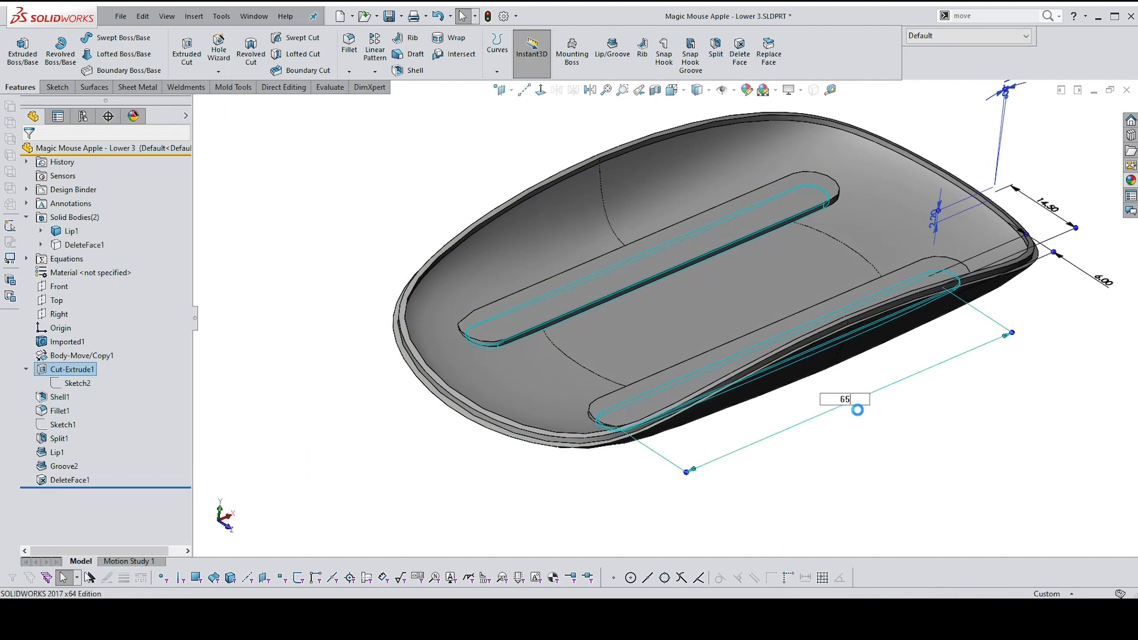
pyautogui.press('Return')
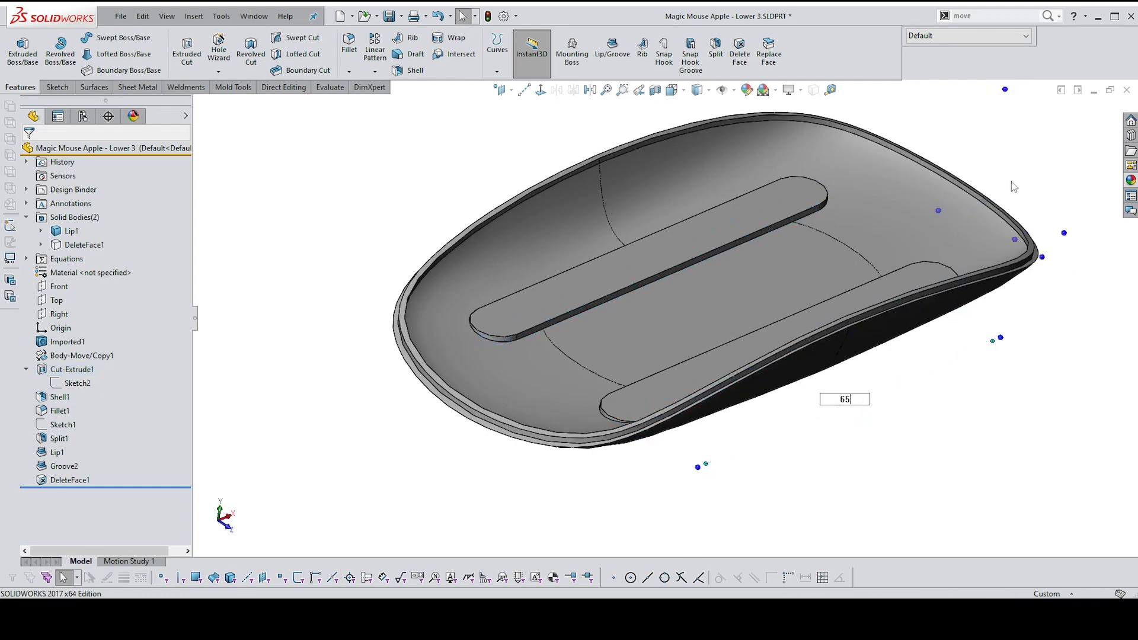
pyautogui.click(1017, 182)
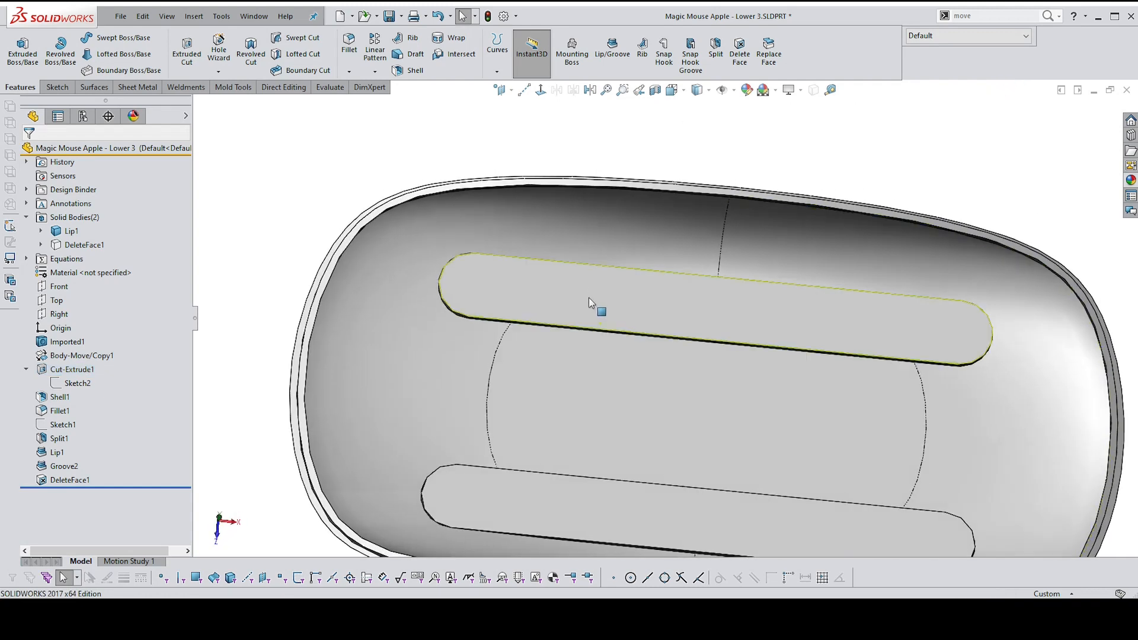
pyautogui.click(598, 292)
pyautogui.keyDown('shift'); pyautogui.click(608, 527); pyautogui.keyUp('shift')
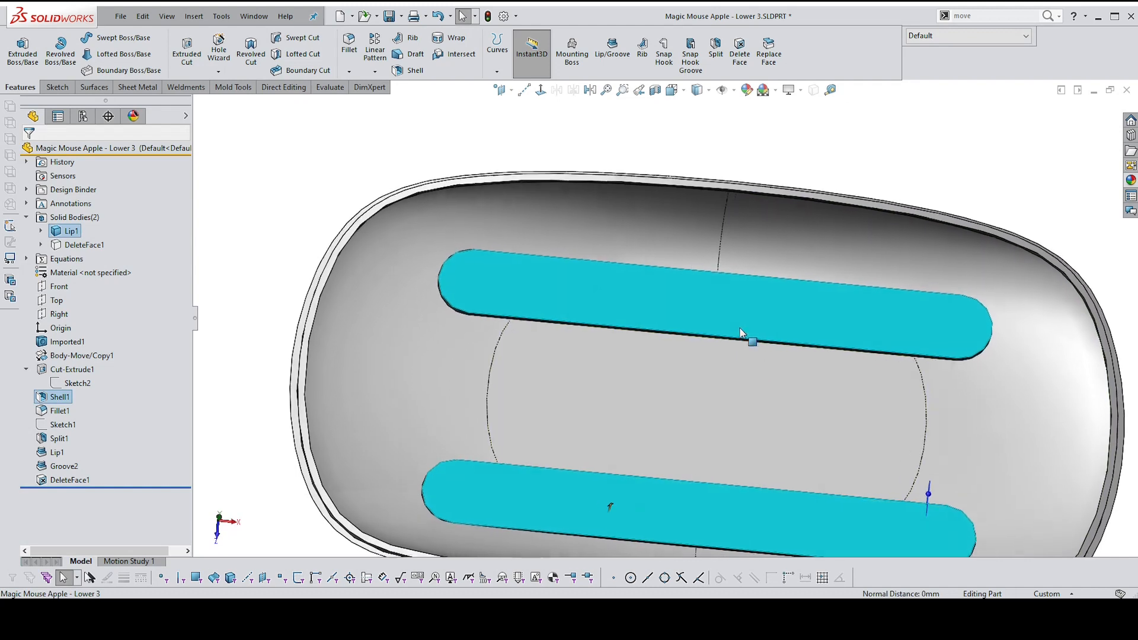
pyautogui.click(1009, 194)
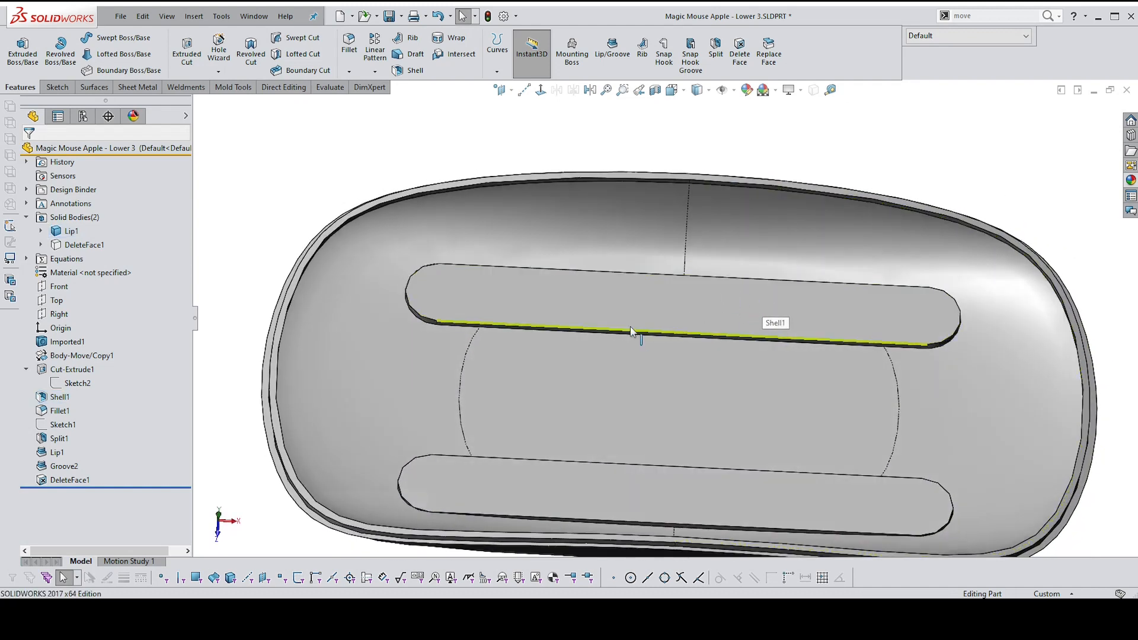
# Start a mounting boss on the upper slot's flat face, placing it near the slot's left end
pyautogui.click(574, 65)
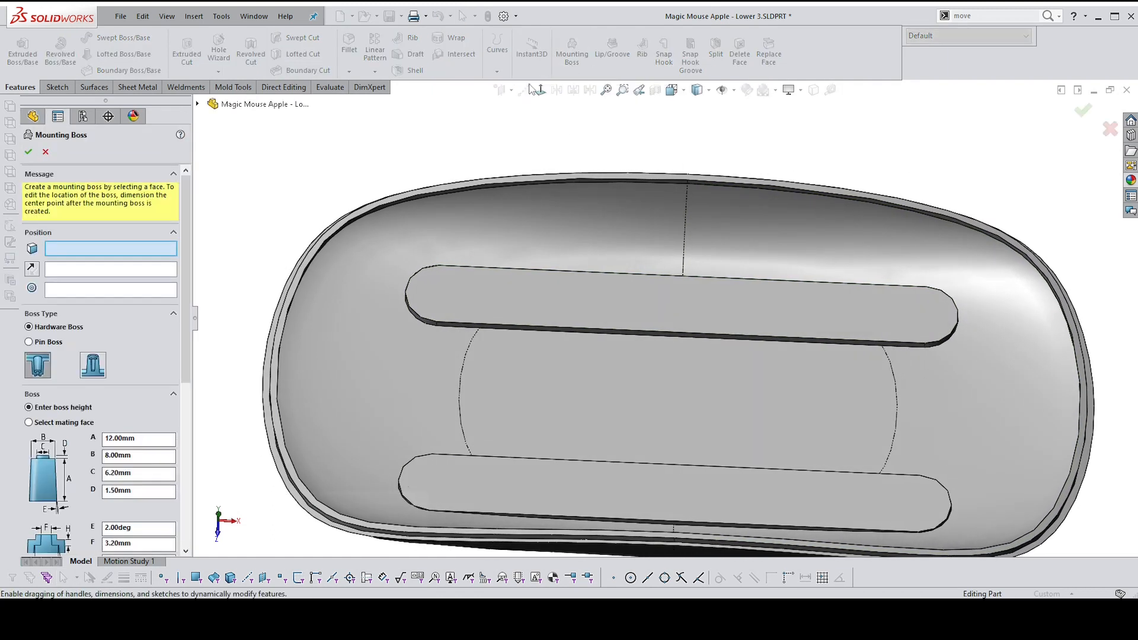
pyautogui.moveTo(184, 350); pyautogui.dragTo(182, 447)
pyautogui.moveTo(187, 405); pyautogui.dragTo(181, 272)
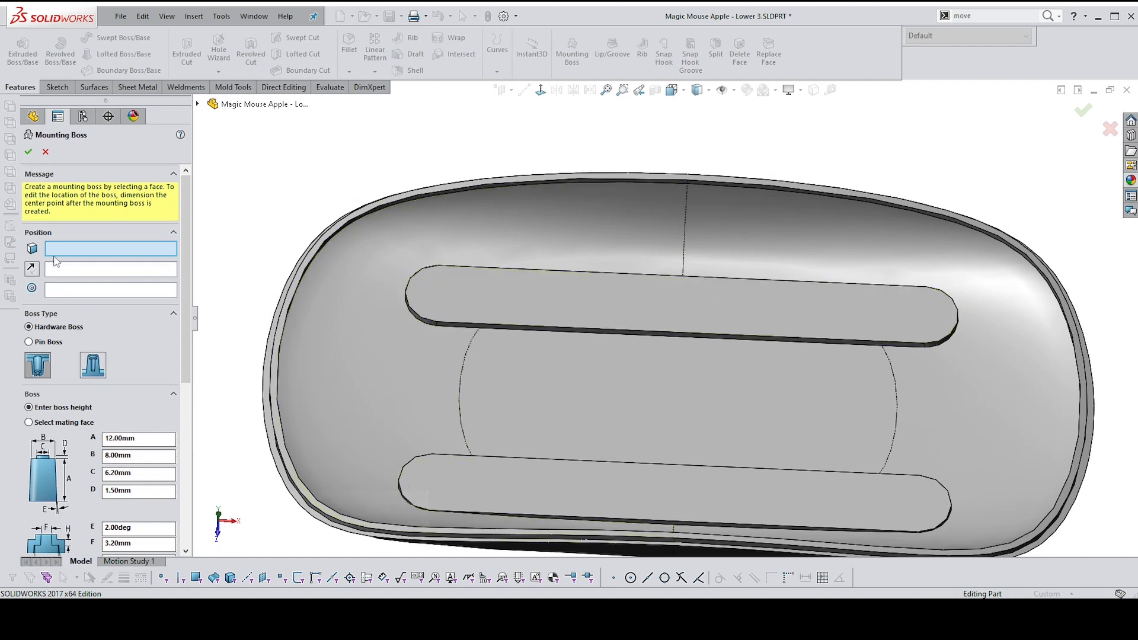
pyautogui.click(430, 285)
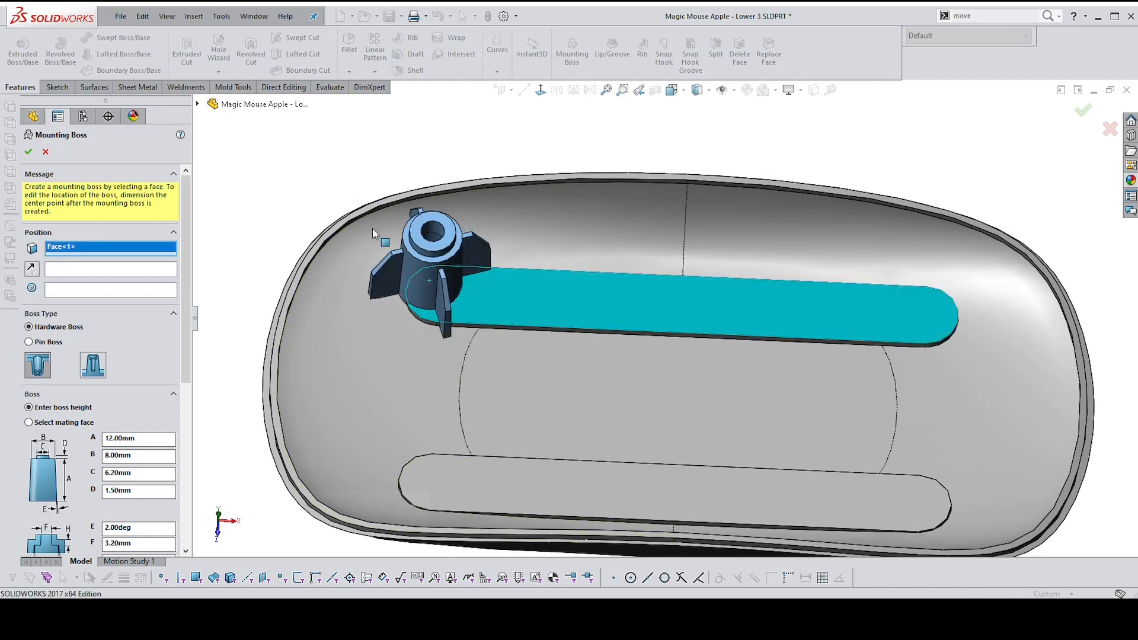
pyautogui.press('Up')
pyautogui.press('Up')
pyautogui.press('Up')
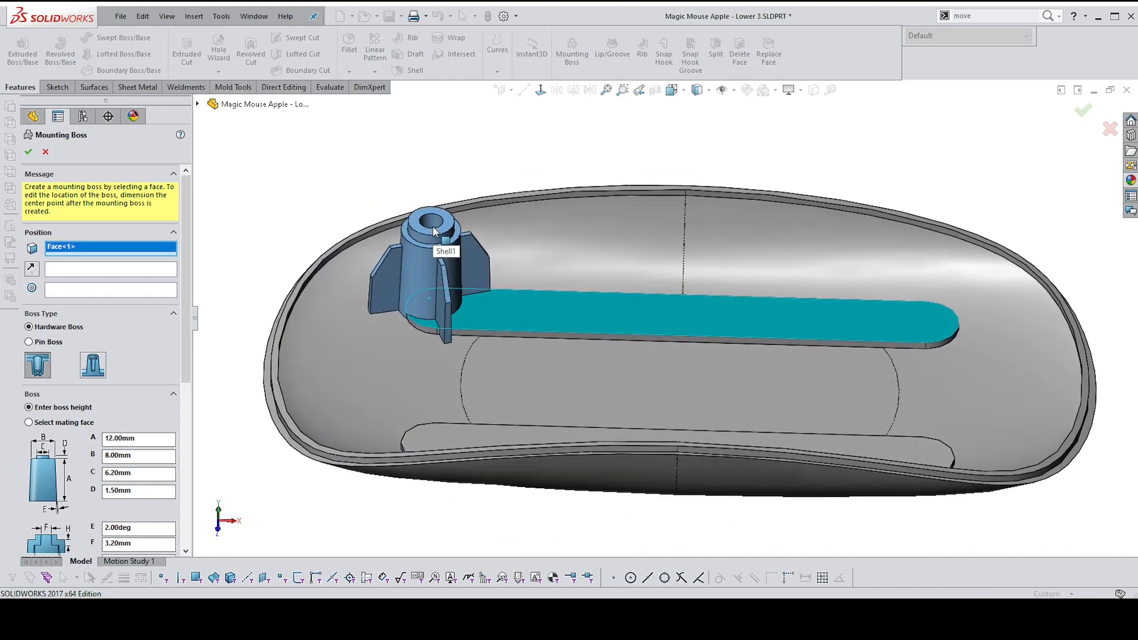
pyautogui.scroll(-2, 433, 232)
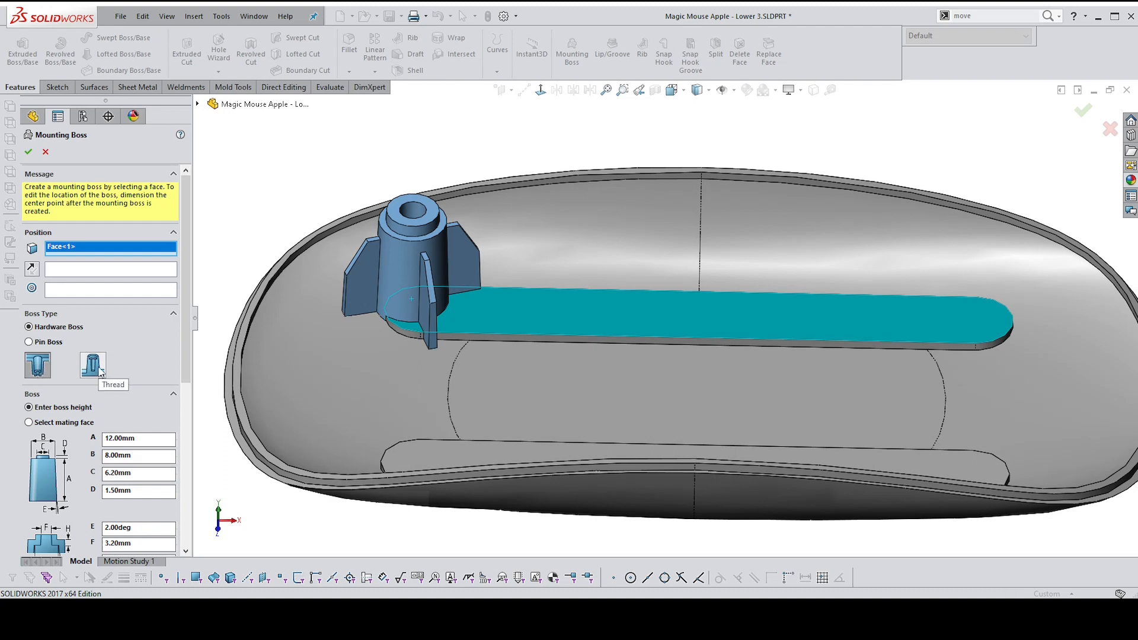
# Preview both pin boss variants at the chosen location, and return to the hardware boss with the head style
pyautogui.click(29, 342)
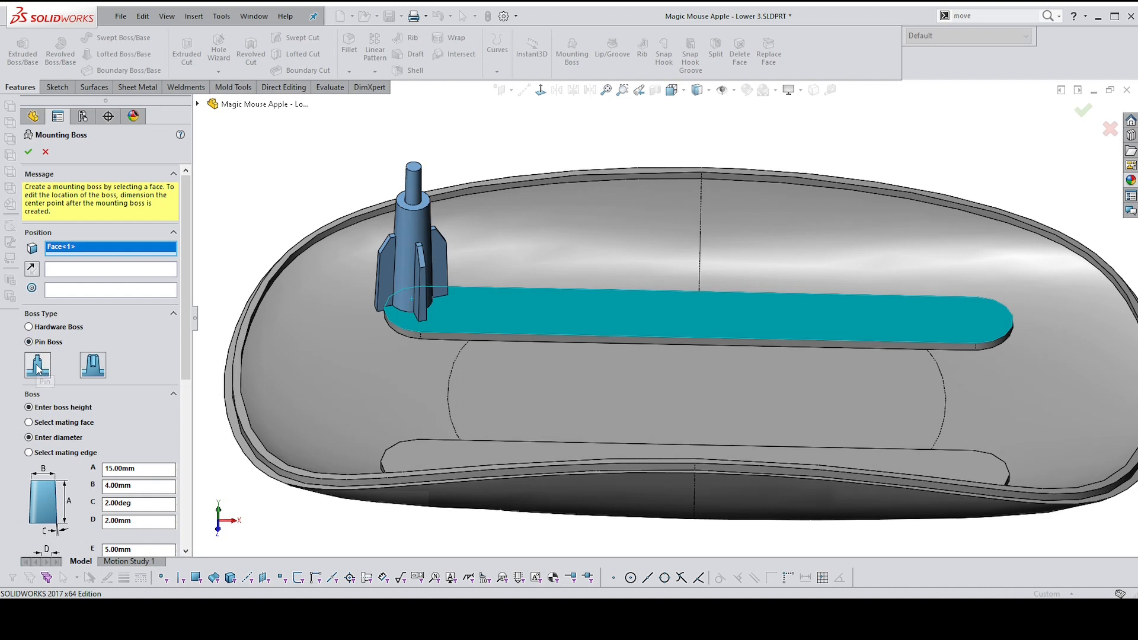
pyautogui.click(93, 364)
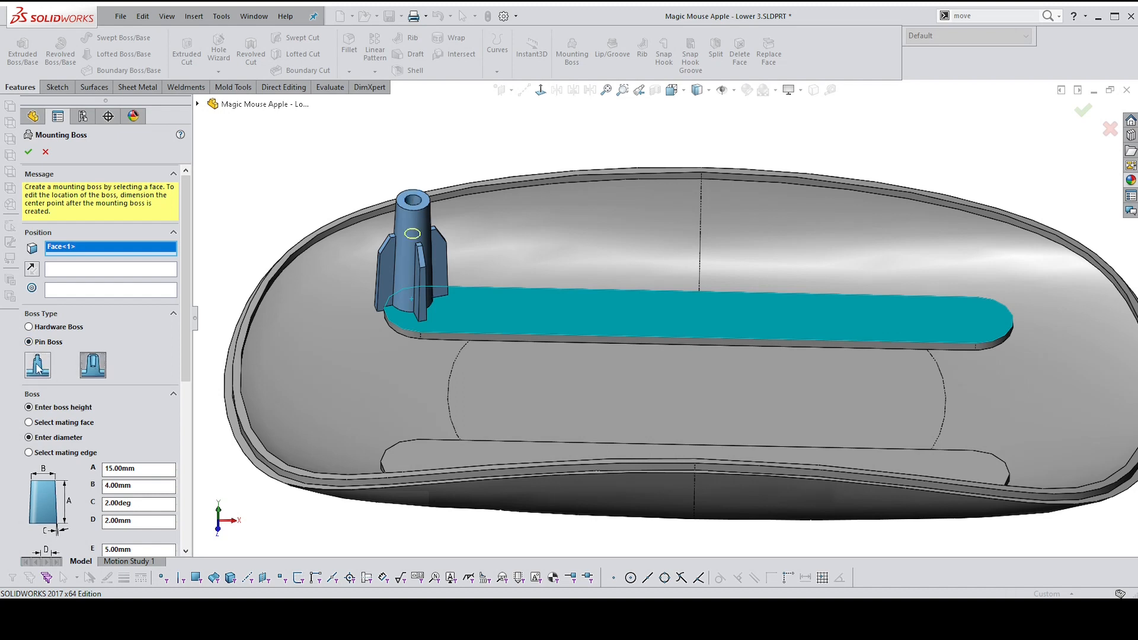
pyautogui.click(38, 365)
pyautogui.click(93, 368)
pyautogui.click(28, 327)
pyautogui.click(40, 367)
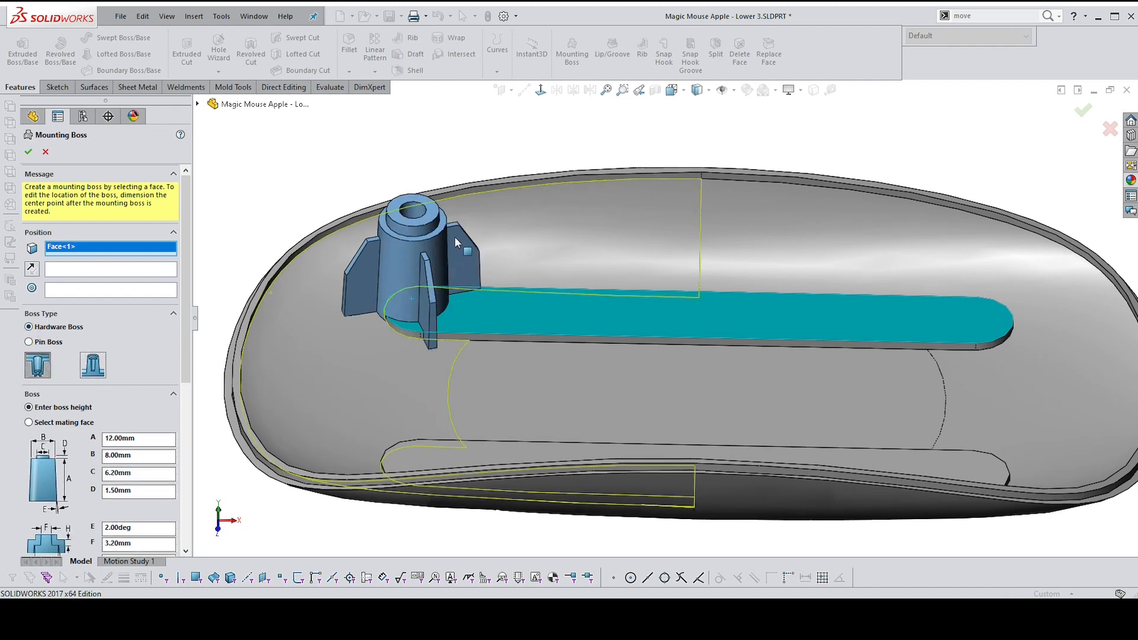
pyautogui.moveTo(456, 237); pyautogui.dragTo(471, 307, button='middle')
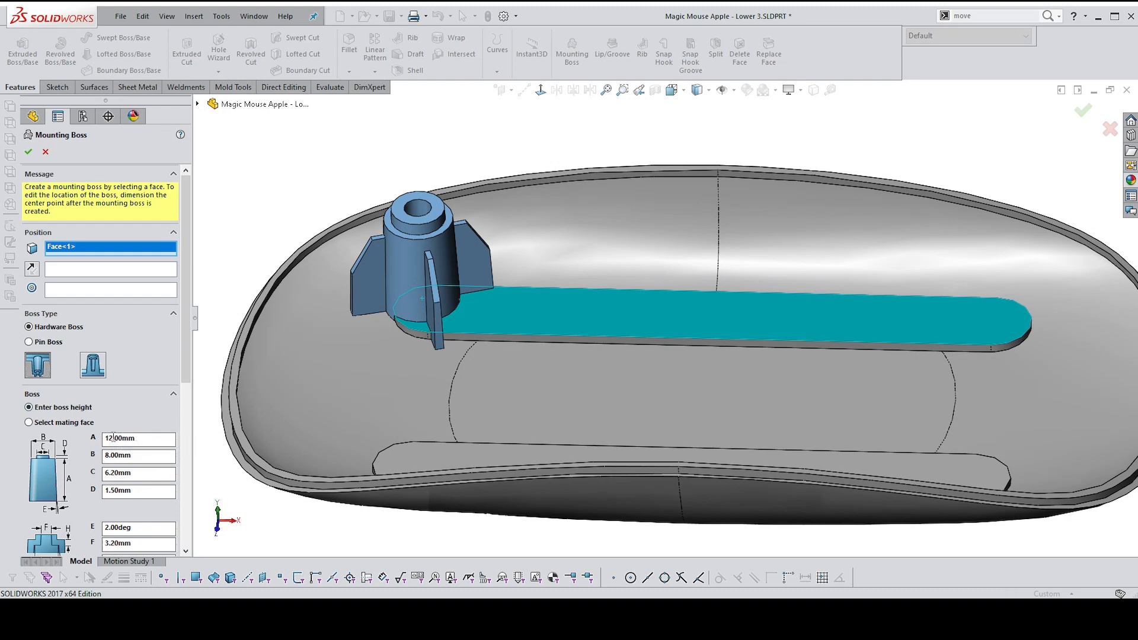
# Set the mounting boss height to 4 mm and the height of its fins to 3 mm
pyautogui.moveTo(112, 438); pyautogui.dragTo(105, 439)
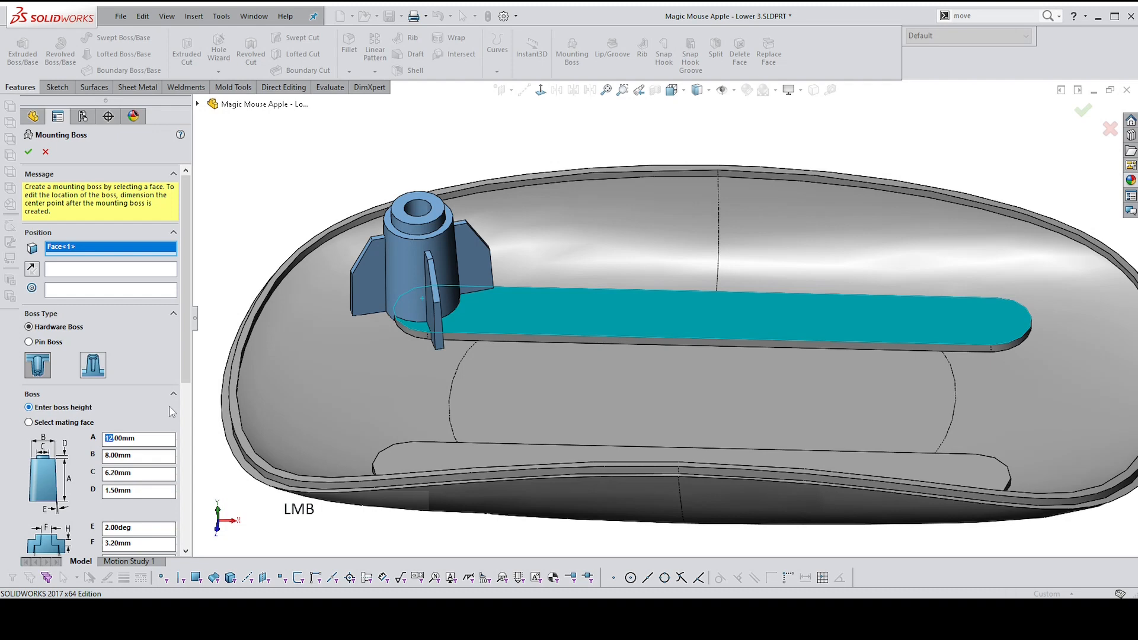
pyautogui.write('4')
pyautogui.press('Return')
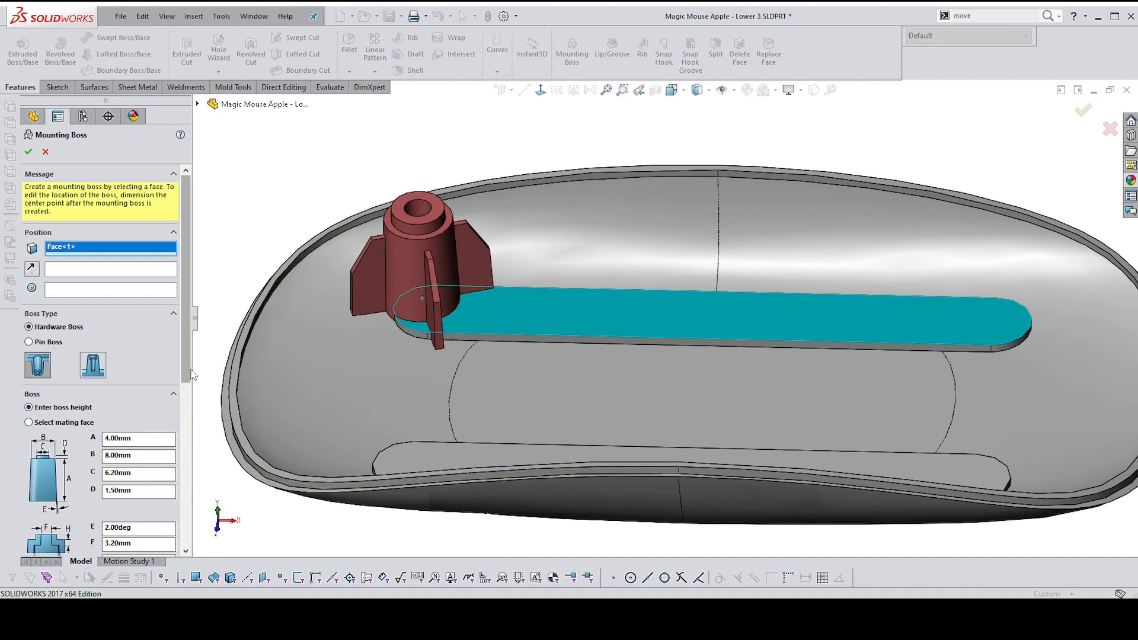
pyautogui.moveTo(186, 382); pyautogui.dragTo(199, 521)
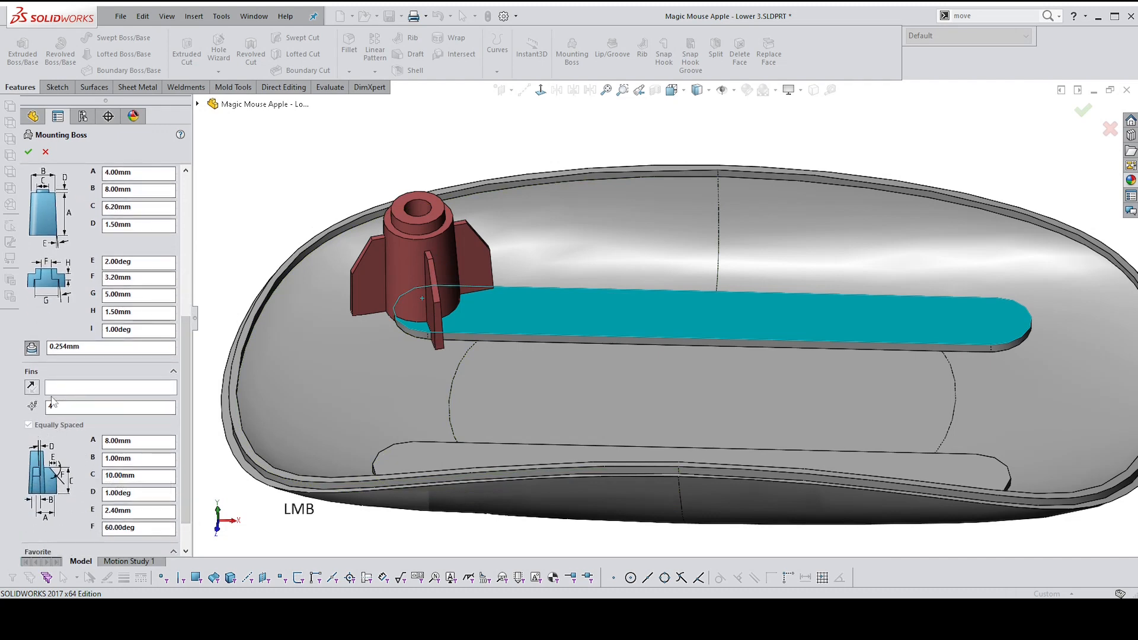
pyautogui.click(110, 475)
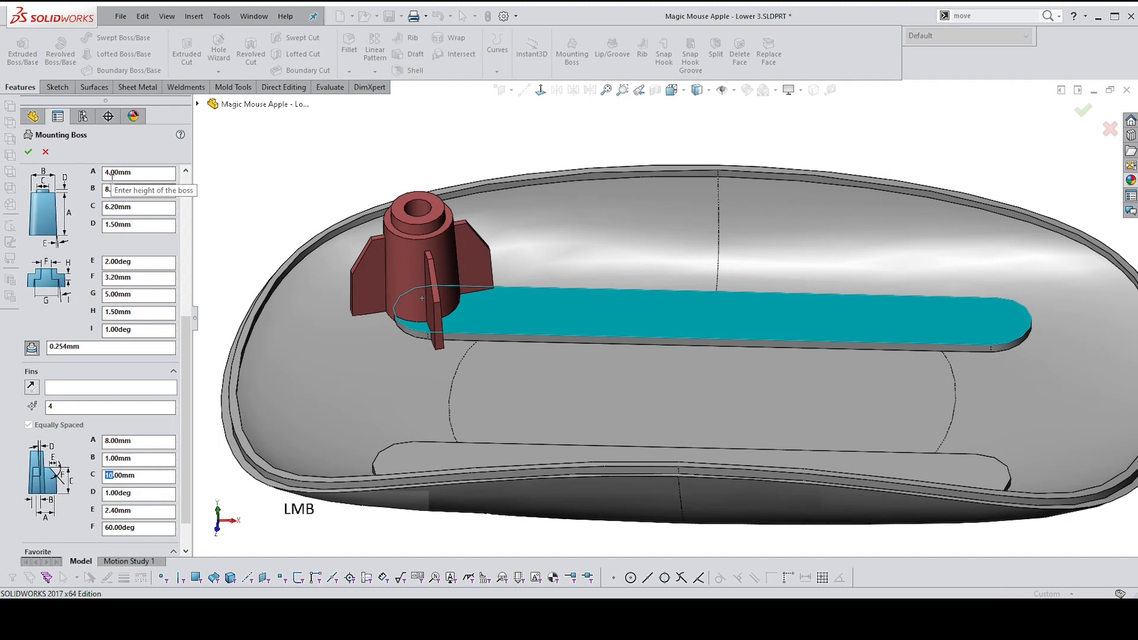
pyautogui.write('3')
pyautogui.press('Return')
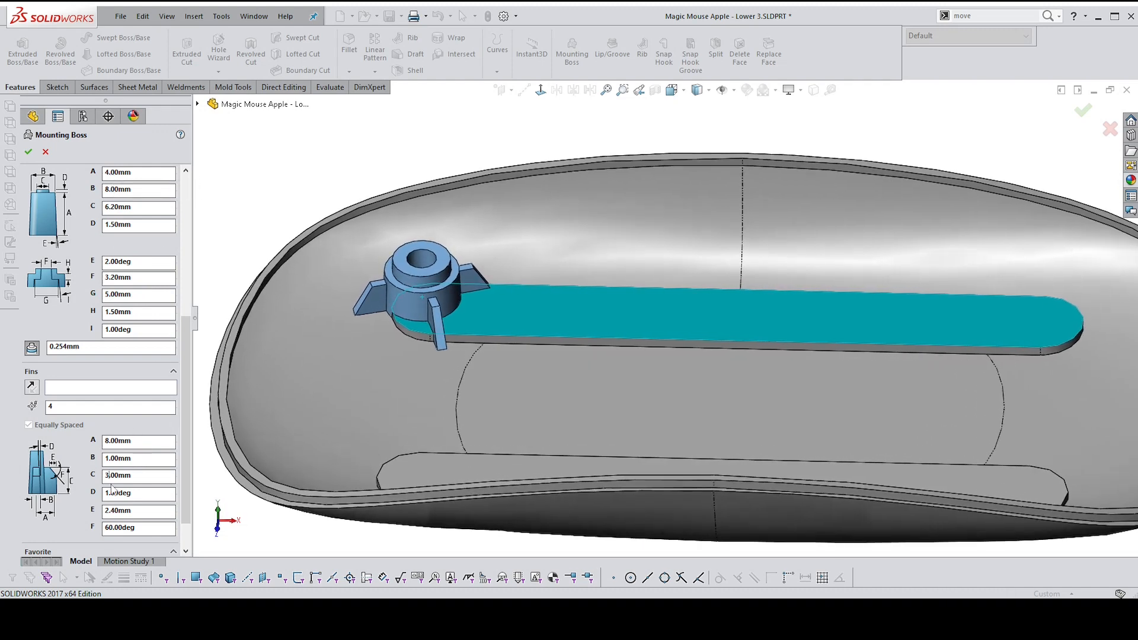
# Set the boss diameter to 7.2 mm, the boss step diameter to 6 mm and the step height to 1 mm
pyautogui.moveTo(186, 341); pyautogui.dragTo(182, 290)
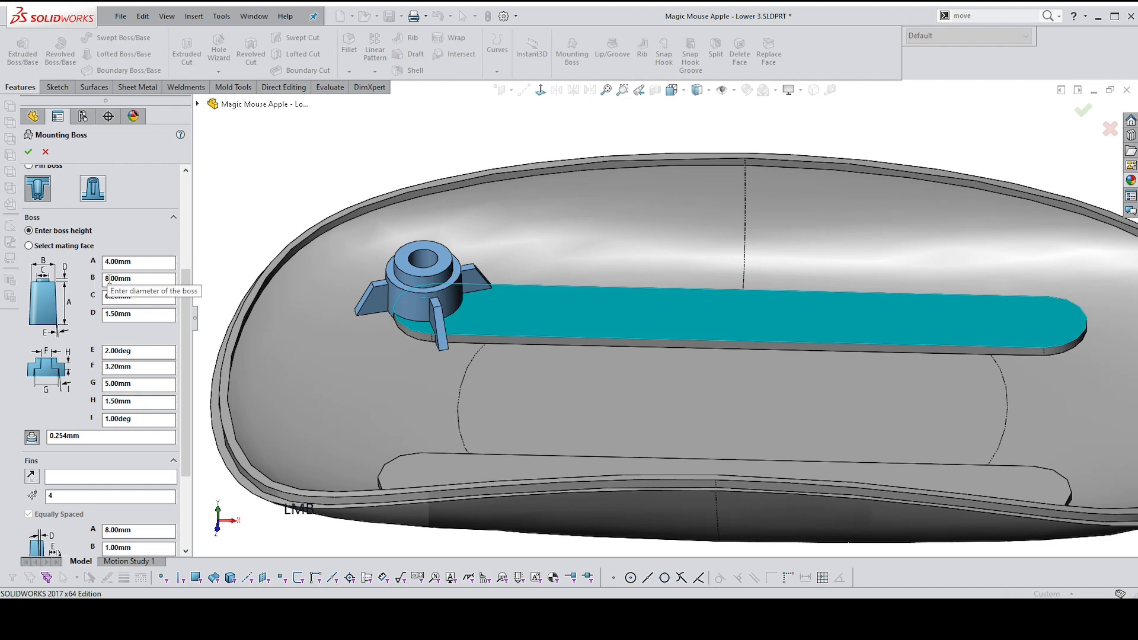
pyautogui.moveTo(109, 280); pyautogui.dragTo(99, 283)
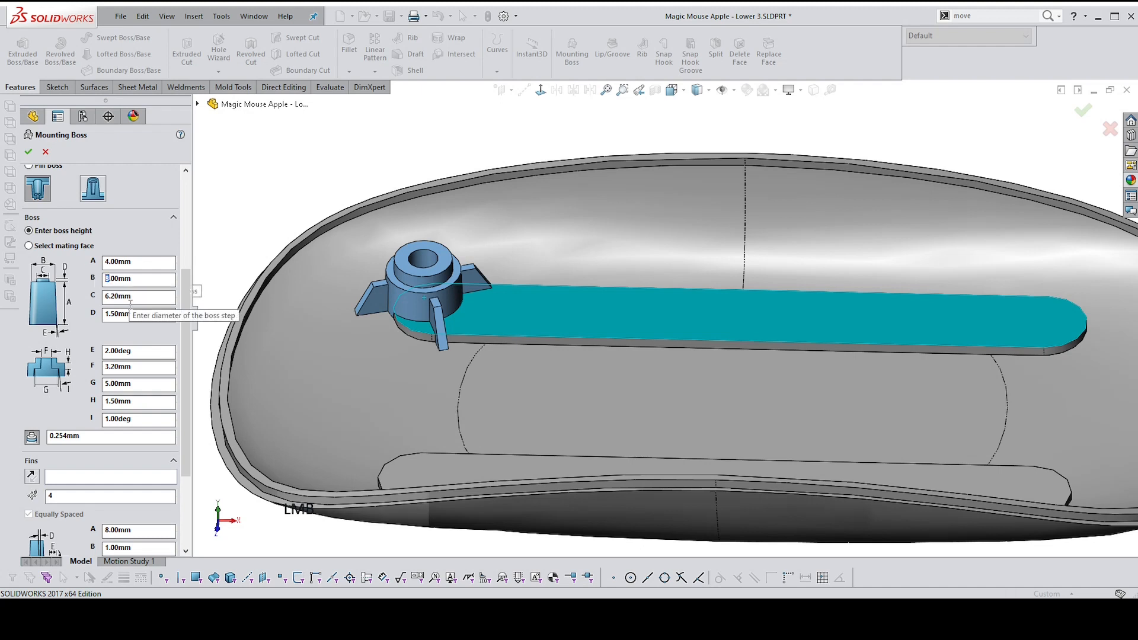
pyautogui.press('Right')
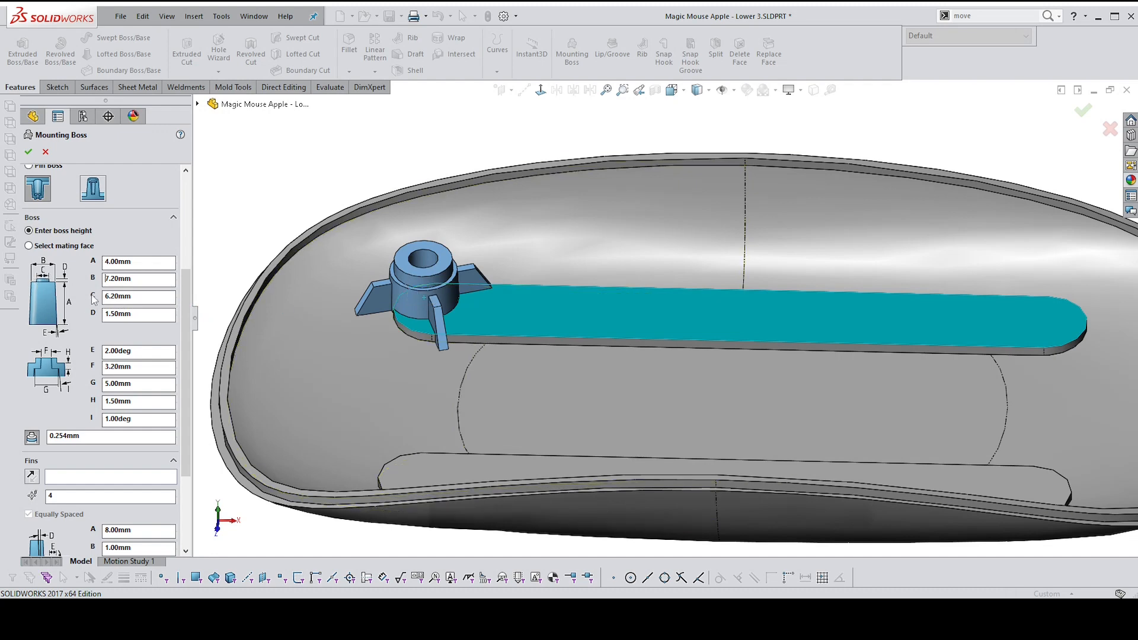
pyautogui.click(125, 296)
pyautogui.press('Right')
pyautogui.press('Right')
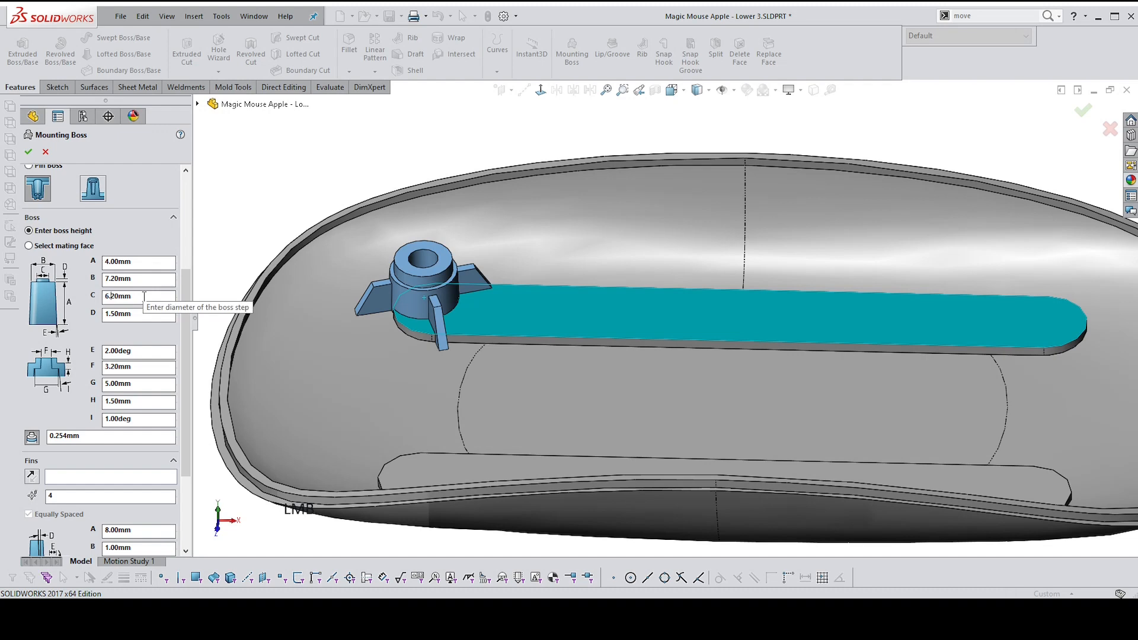
pyautogui.press('Delete')
pyautogui.press('Return')
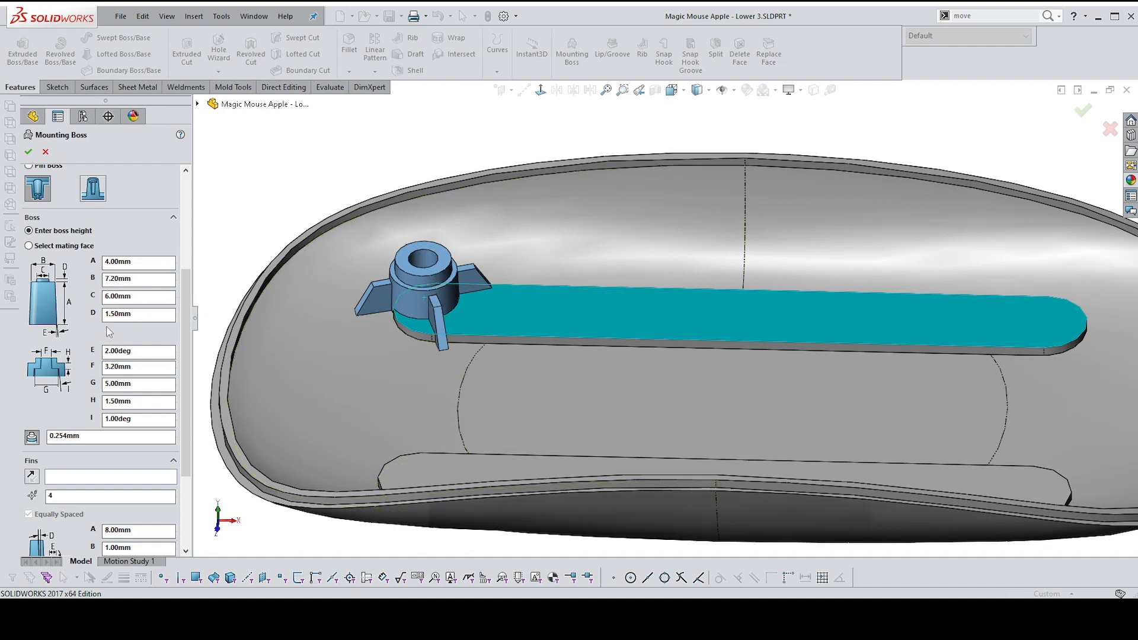
pyautogui.click(112, 313)
pyautogui.write('0')
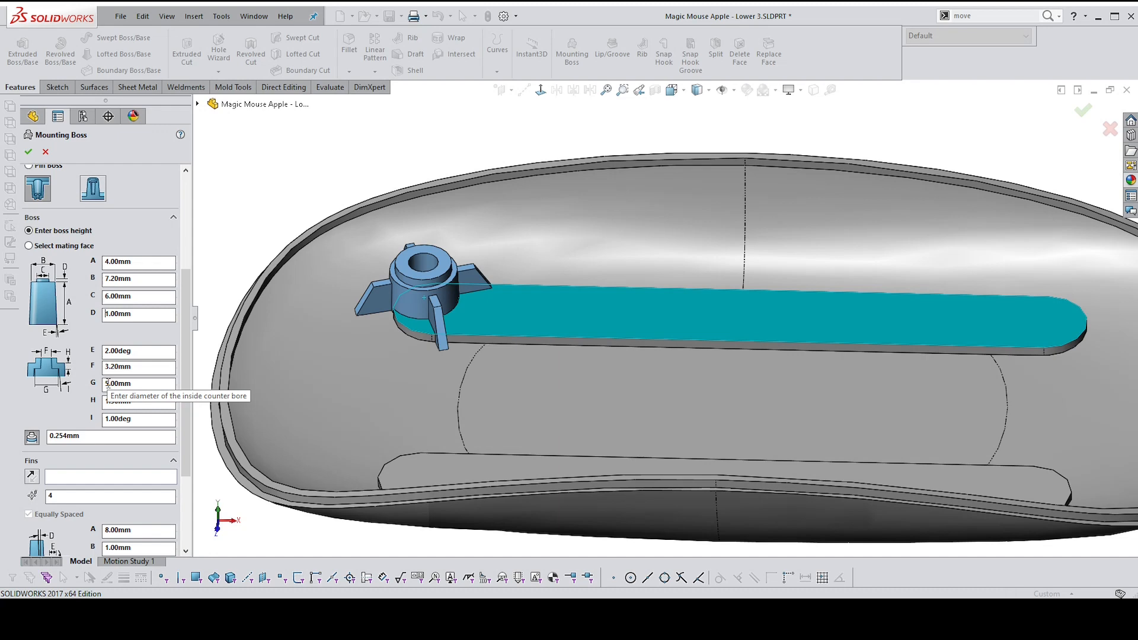
# Calculate 7.2 minus 1.8 in Calculator for the inside counterbore diameter of the boss, and return to SOLIDWORKS
pyautogui.click(108, 383)
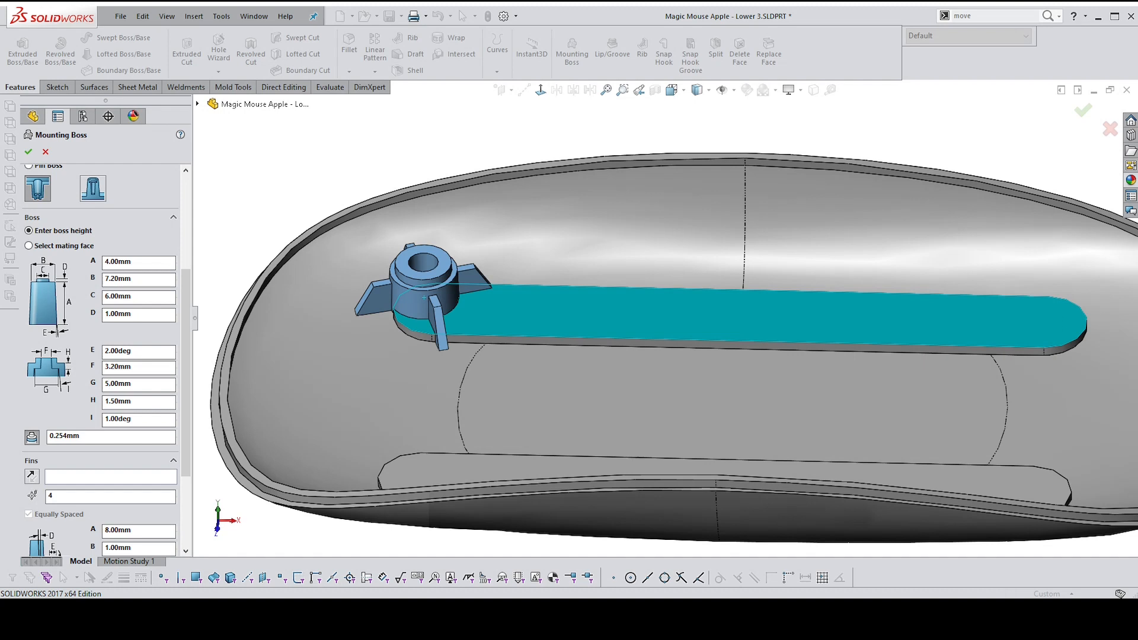
pyautogui.moveTo(934, 249); pyautogui.dragTo(698, 139)
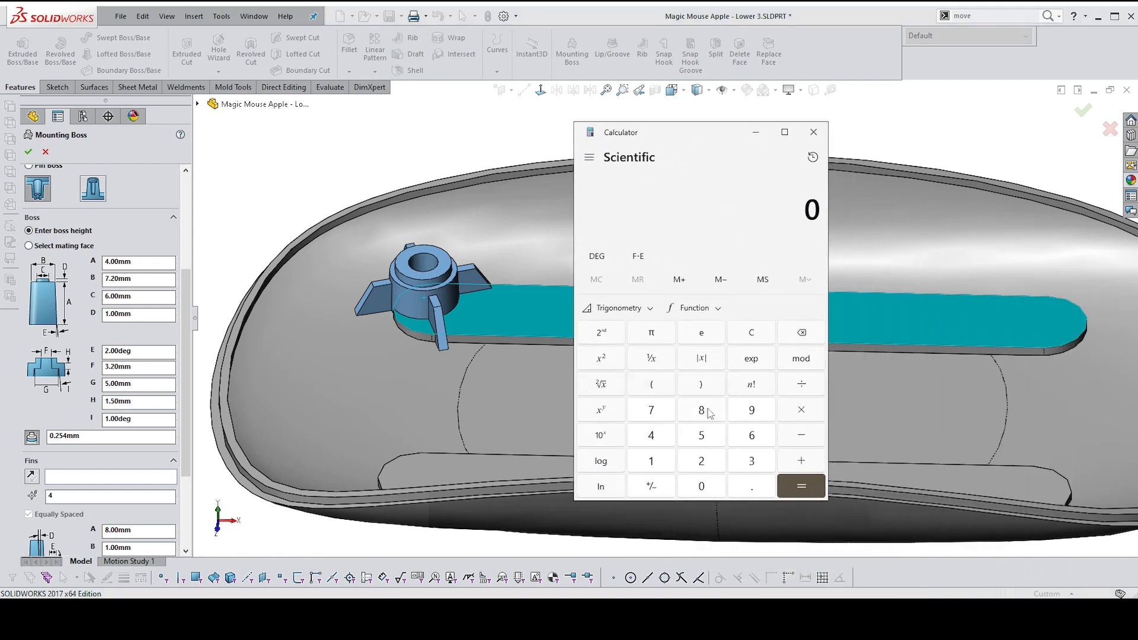
pyautogui.click(657, 410)
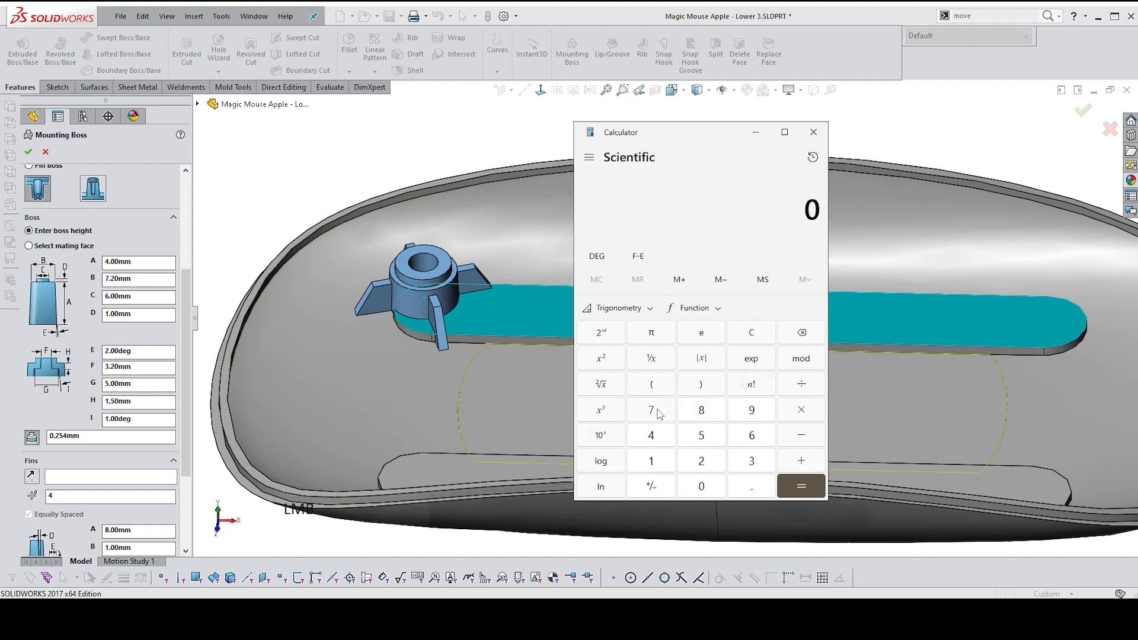
pyautogui.click(751, 485)
pyautogui.click(703, 461)
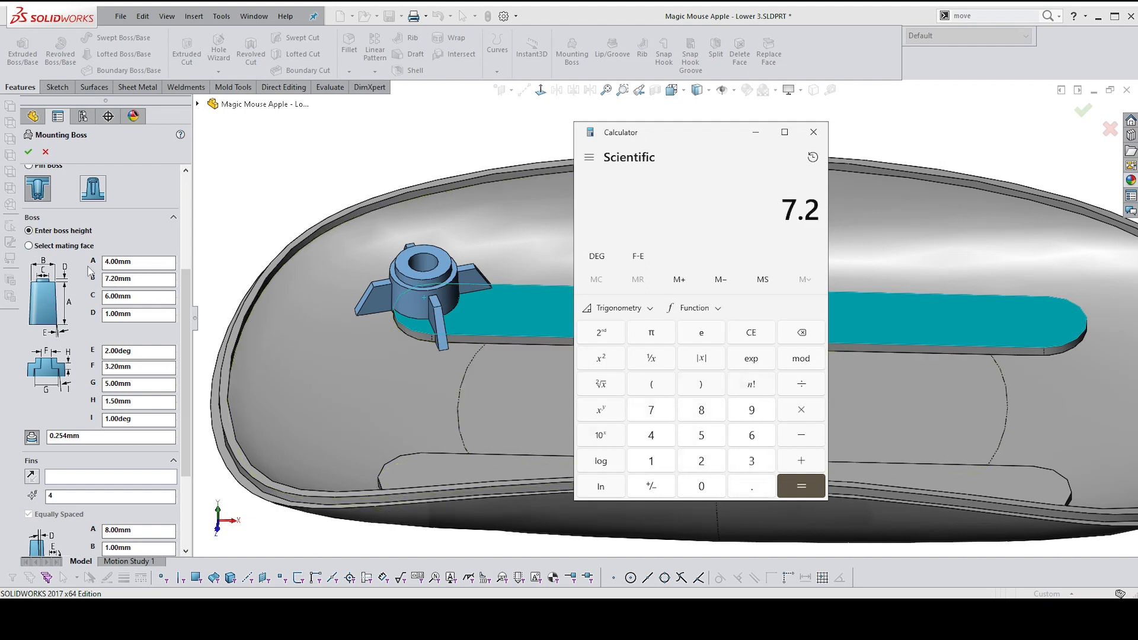
pyautogui.click(801, 437)
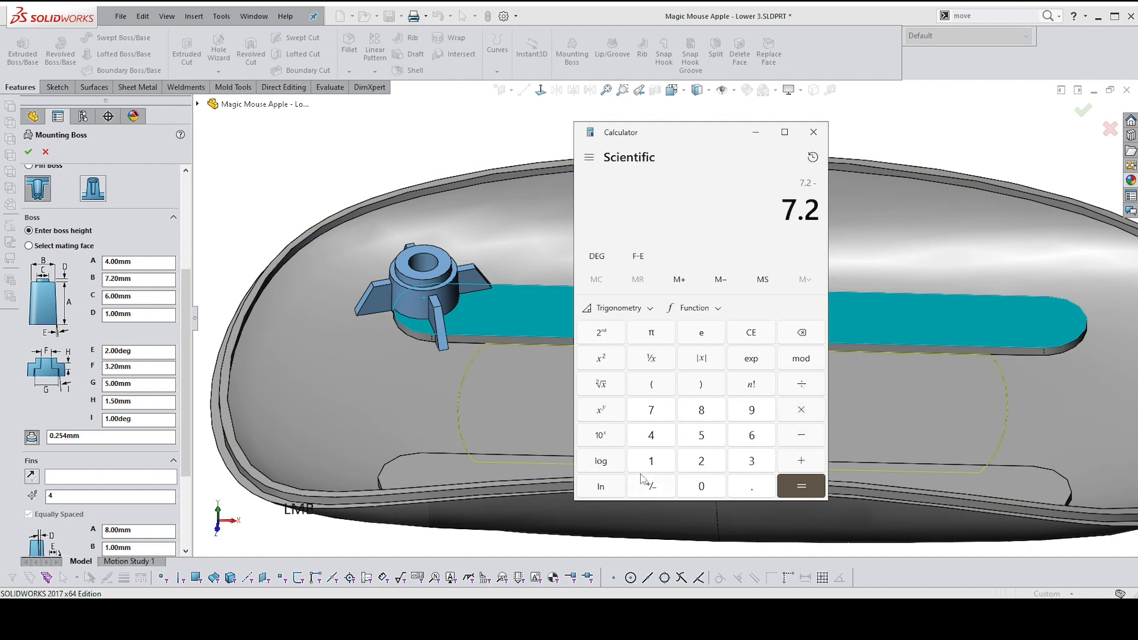
pyautogui.click(651, 462)
pyautogui.click(751, 486)
pyautogui.click(701, 410)
pyautogui.click(814, 493)
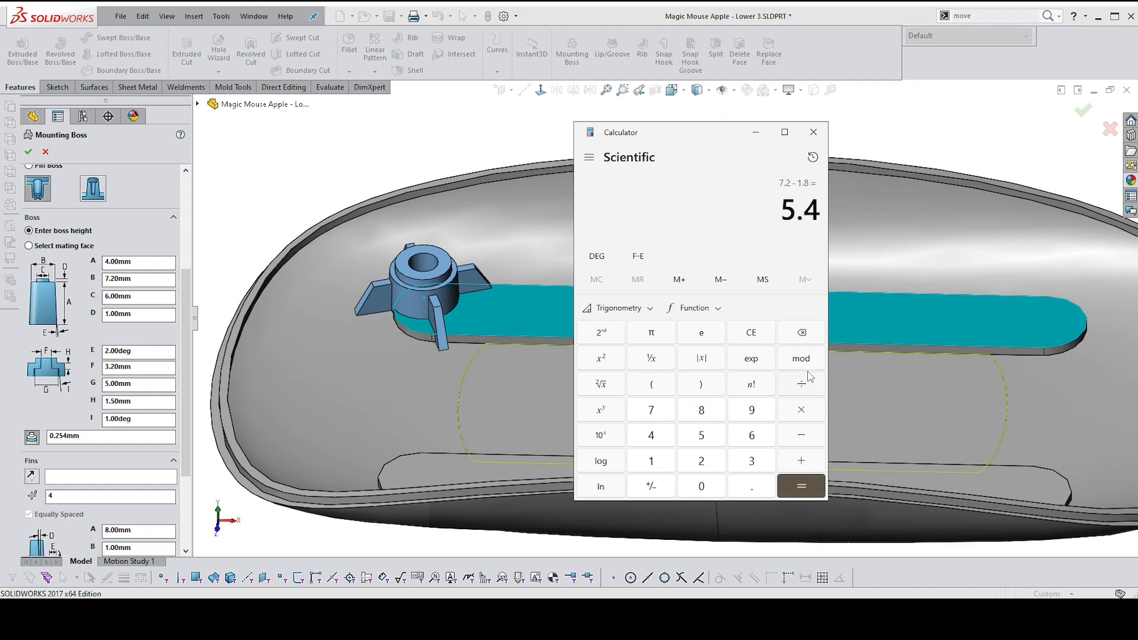
pyautogui.moveTo(729, 136); pyautogui.dragTo(728, 134)
pyautogui.click(755, 132)
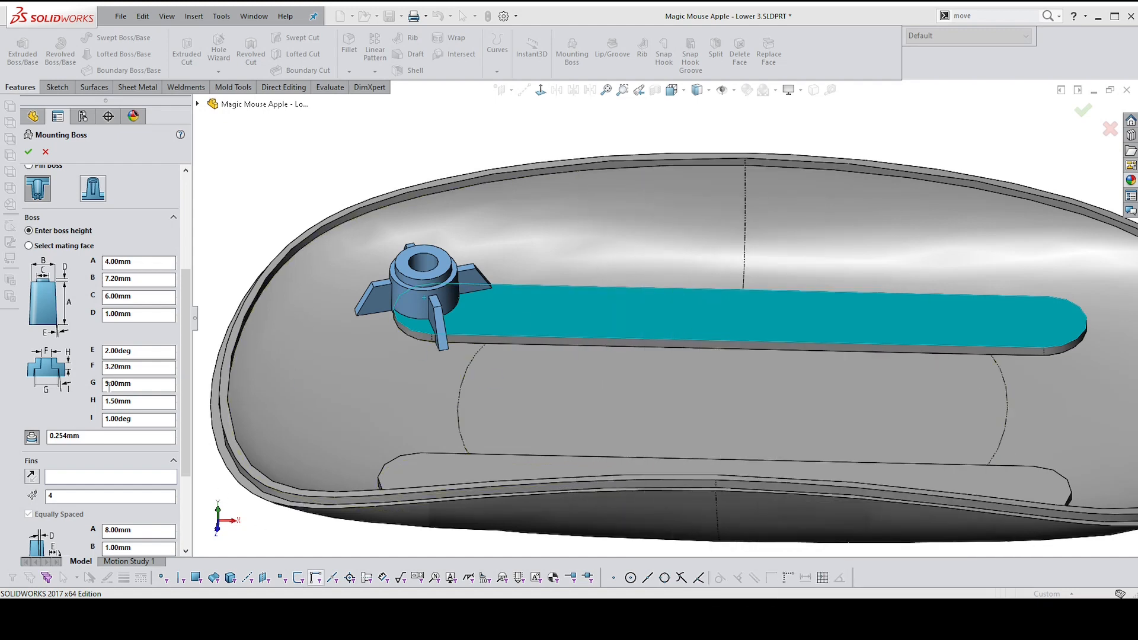
# Set the inside counterbore of the boss to 5.4 mm diameter and 0.9 mm depth
pyautogui.moveTo(111, 384); pyautogui.dragTo(119, 384)
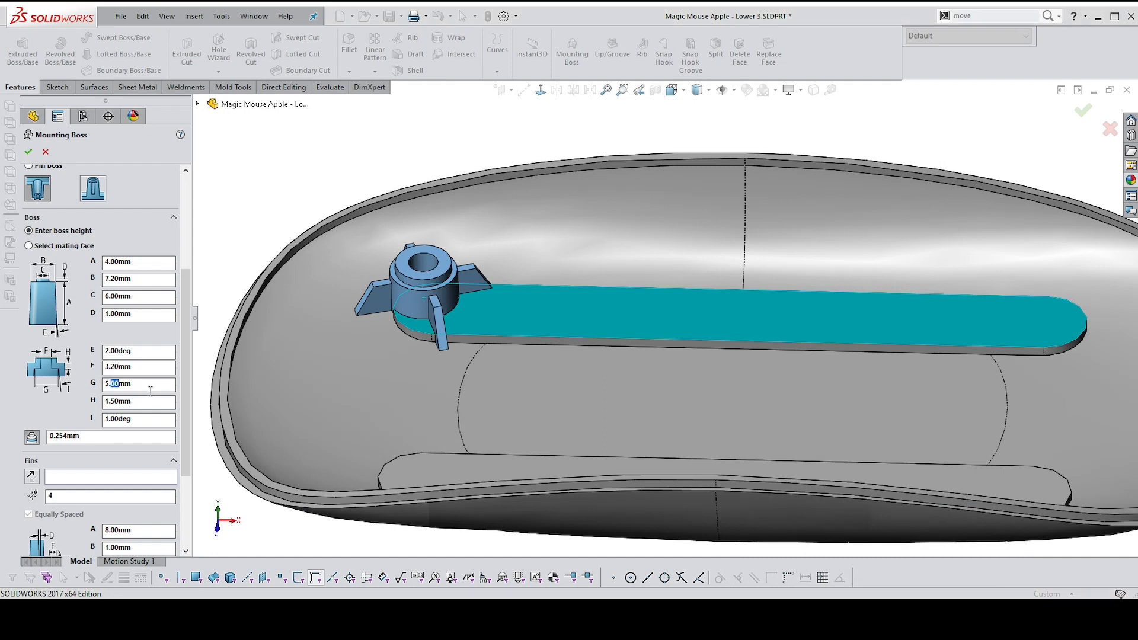
pyautogui.write('4.')
pyautogui.write('0')
pyautogui.doubleClick(119, 402)
pyautogui.write('0.90')
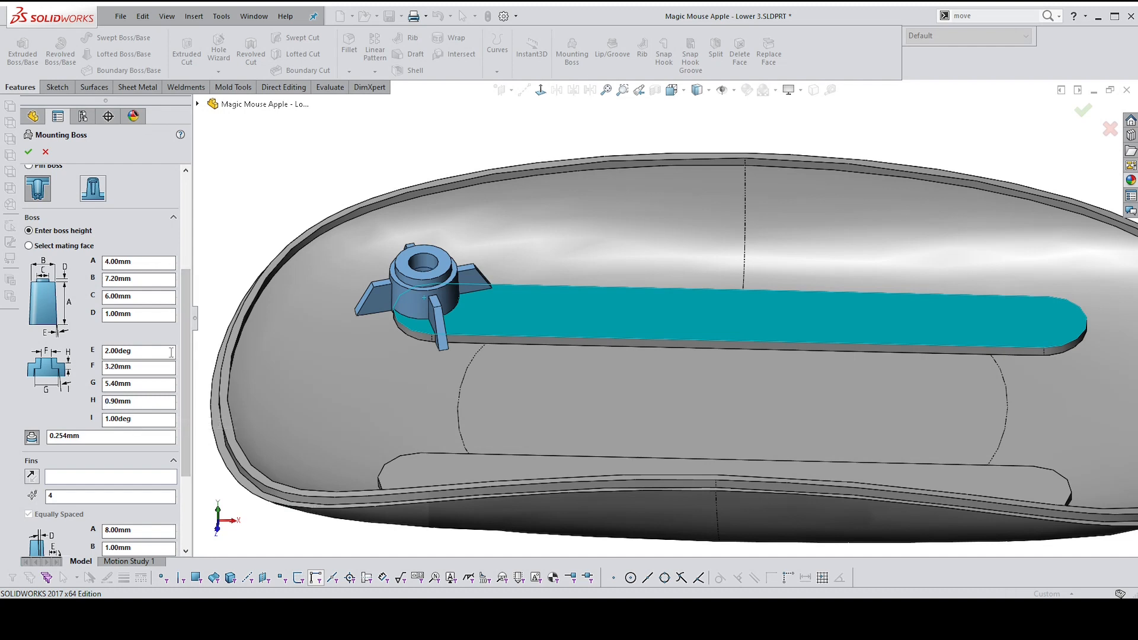
# Set the boss's inside draft angle to 2 degrees and its clearance to 0.10 mm
pyautogui.doubleClick(117, 418)
pyautogui.write('2')
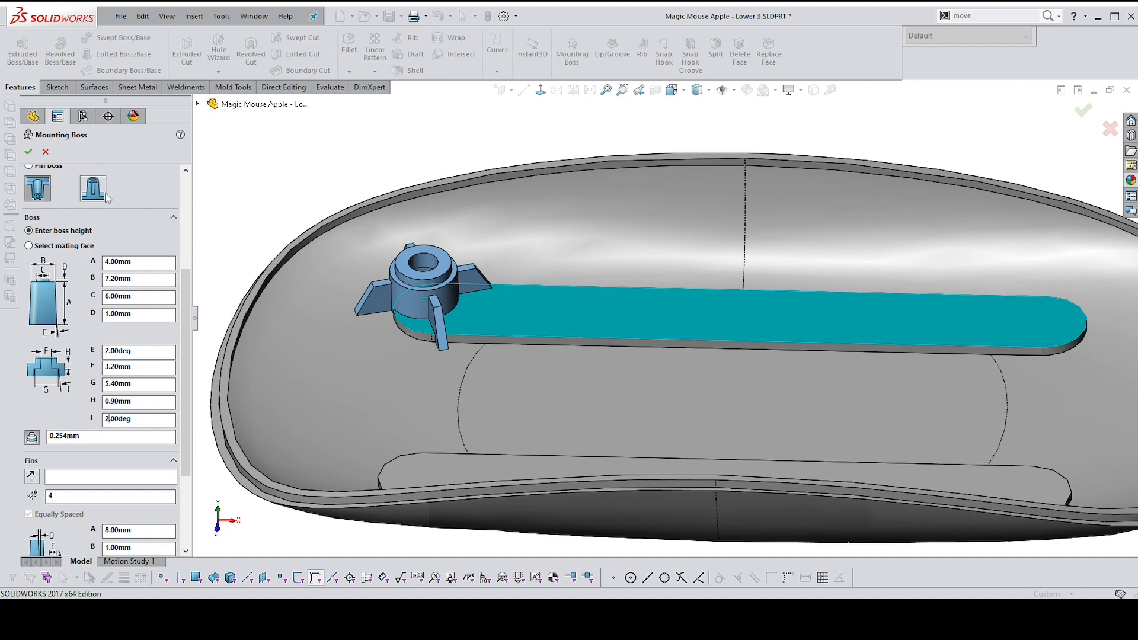
pyautogui.doubleClick(57, 435)
pyautogui.write('10')
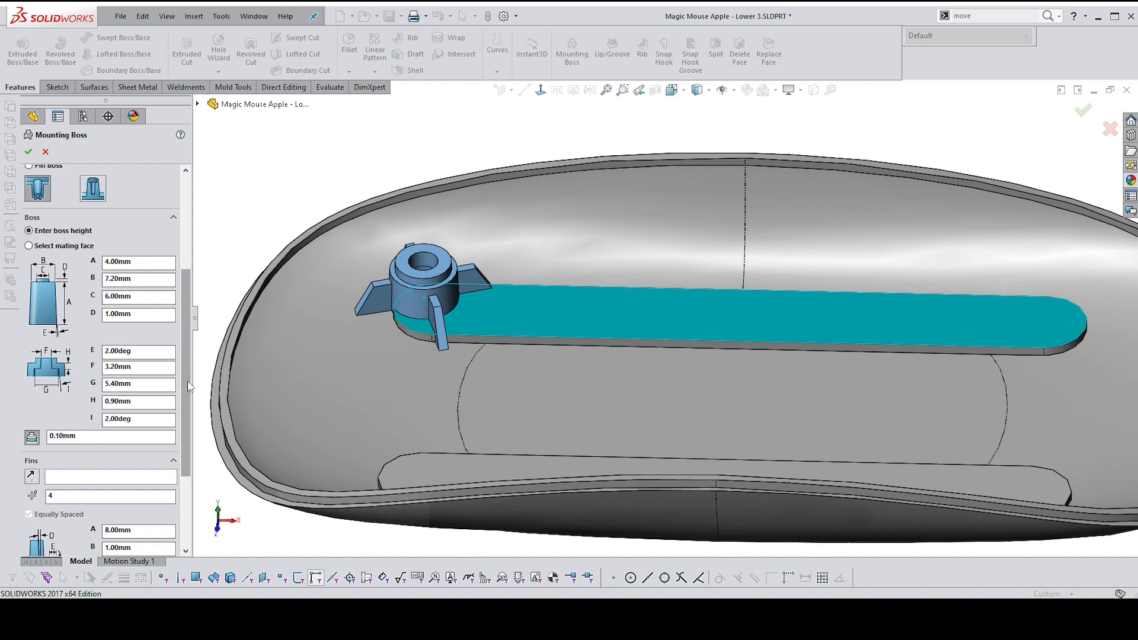
# Choose the Top plane as the direction reference for the boss's fins
pyautogui.moveTo(183, 400); pyautogui.dragTo(184, 437)
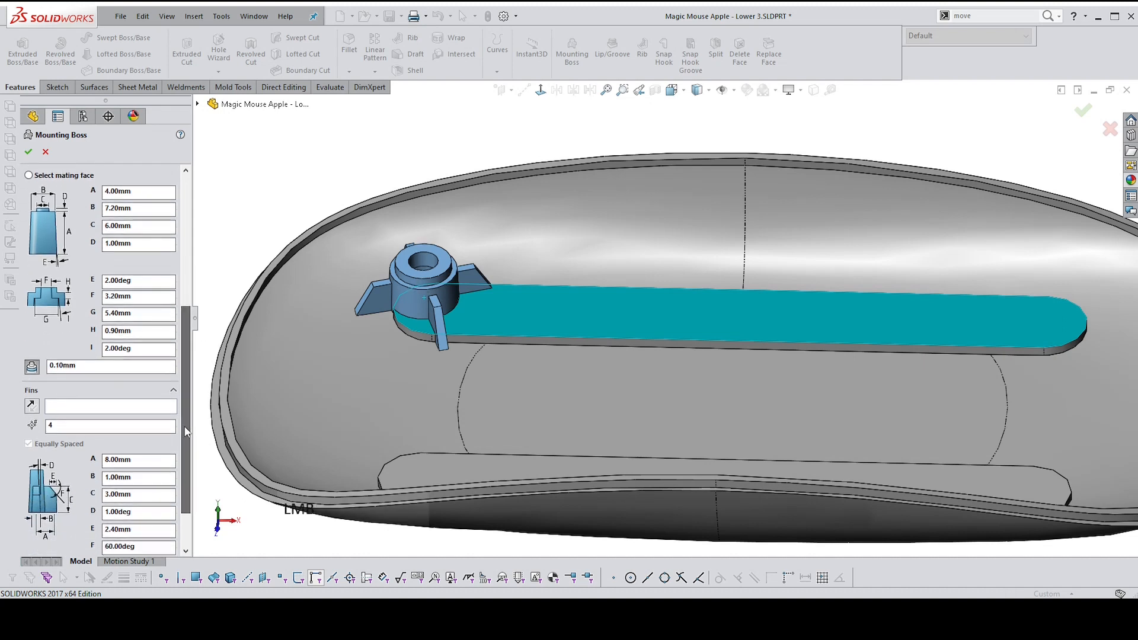
pyautogui.click(65, 408)
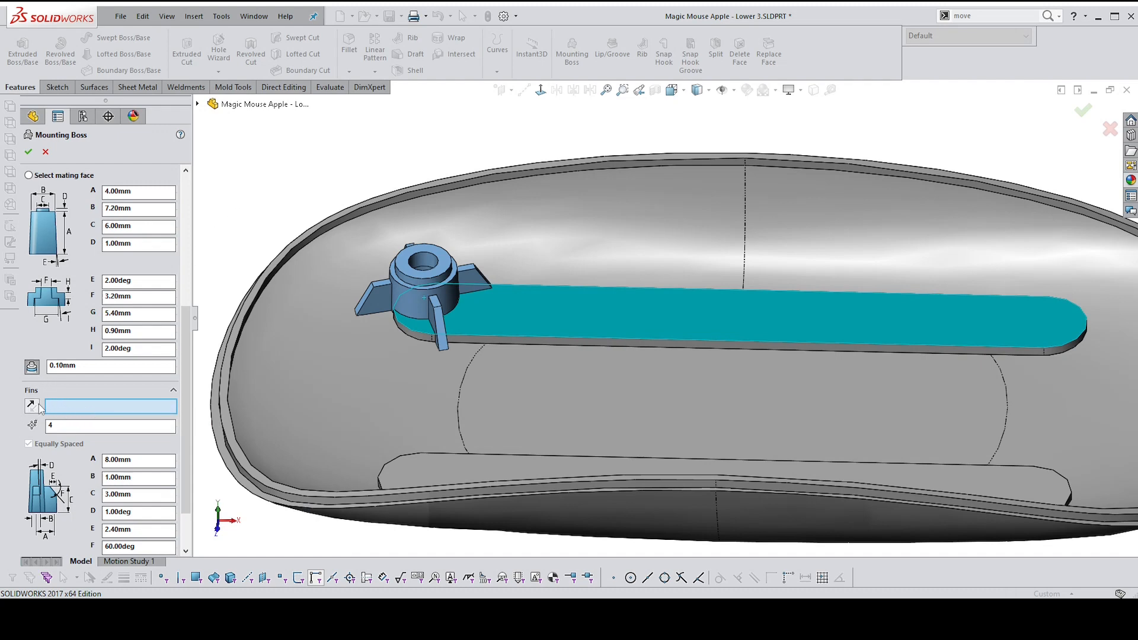
pyautogui.click(197, 104)
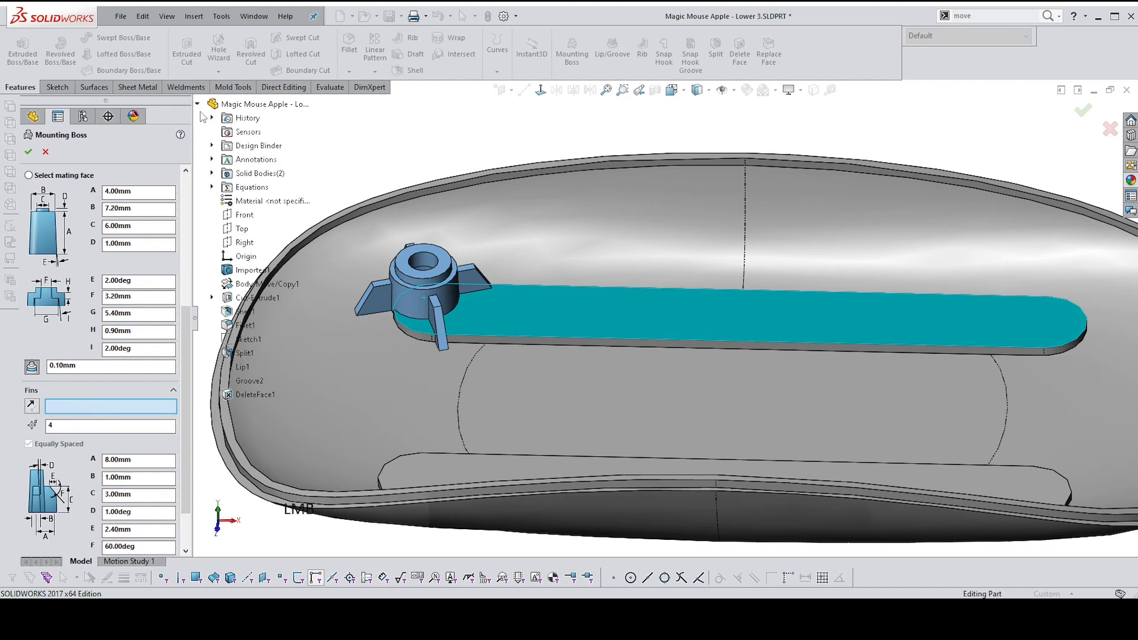
pyautogui.click(242, 228)
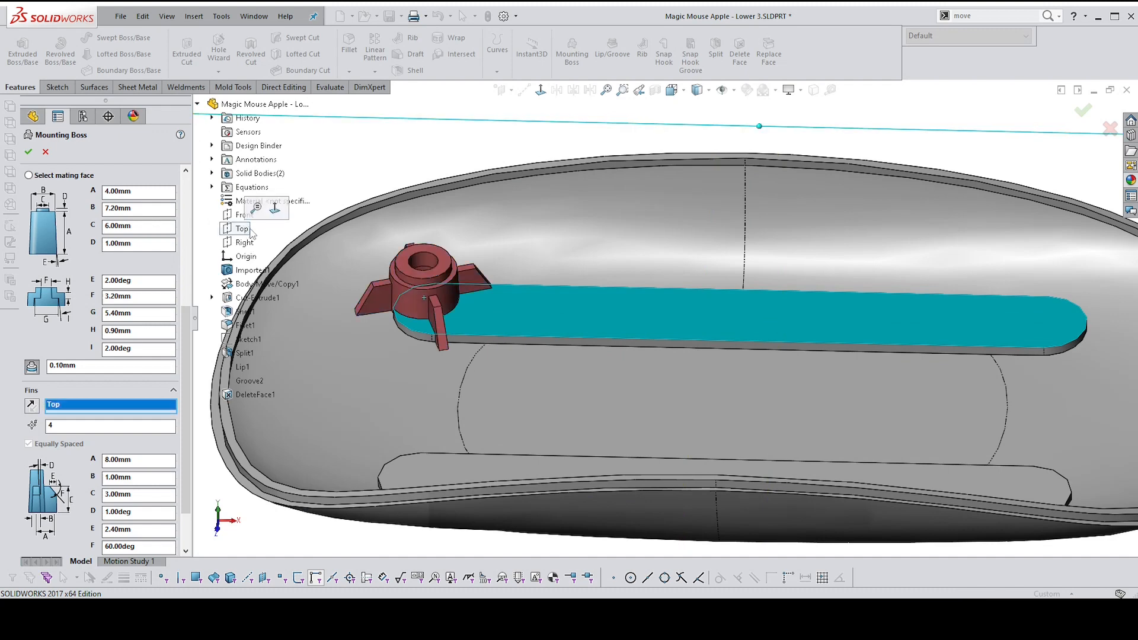
# Use the Right plane as the direction reference for the boss's fins and set the number of fins to 3
pyautogui.press('f')
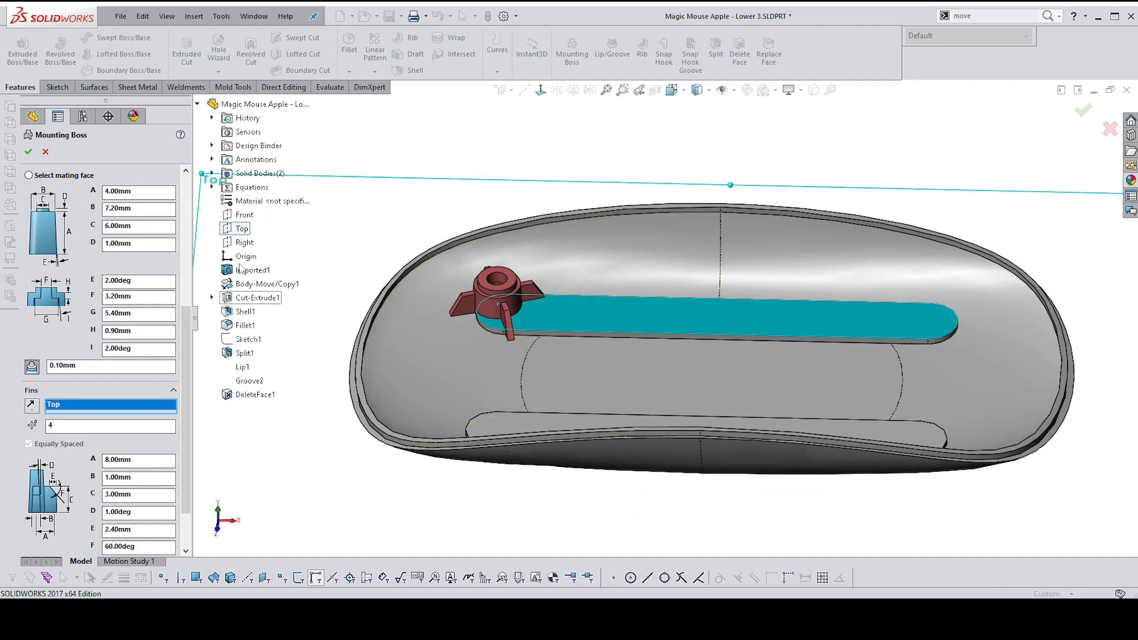
pyautogui.click(244, 242)
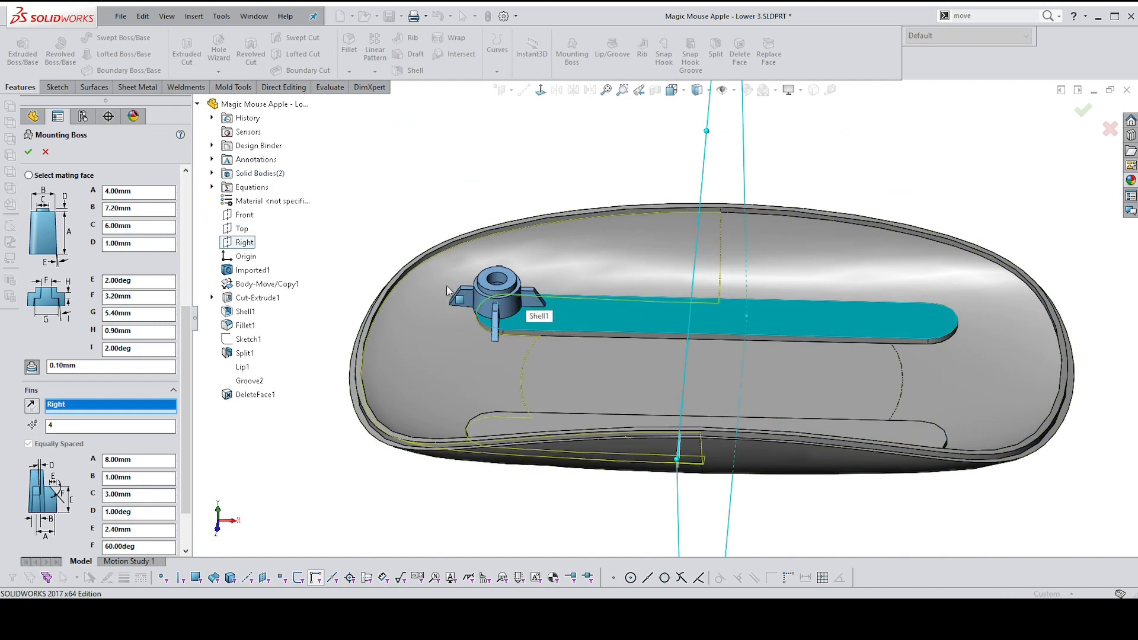
pyautogui.moveTo(54, 425); pyautogui.dragTo(45, 460)
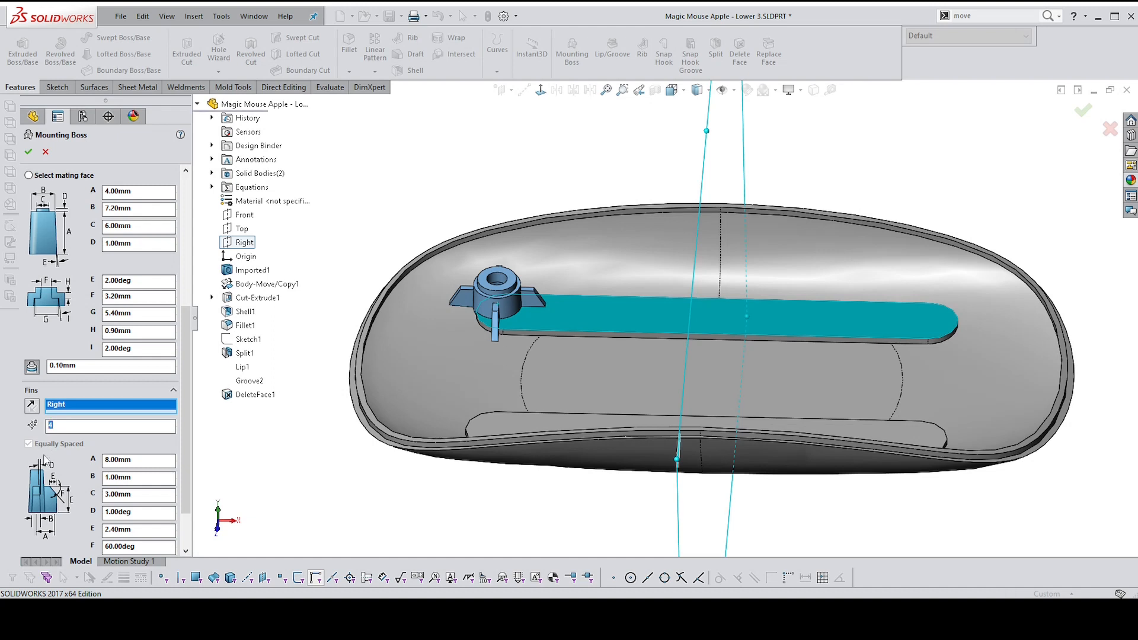
pyautogui.write('2')
pyautogui.press('Return')
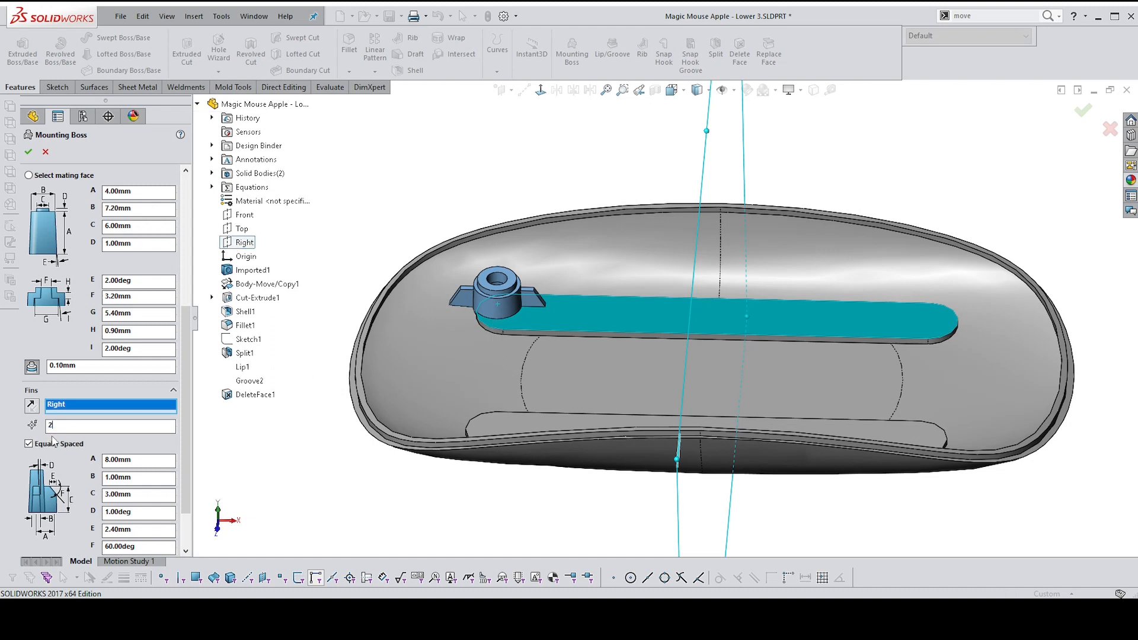
pyautogui.moveTo(61, 427); pyautogui.dragTo(50, 428)
pyautogui.press('Return')
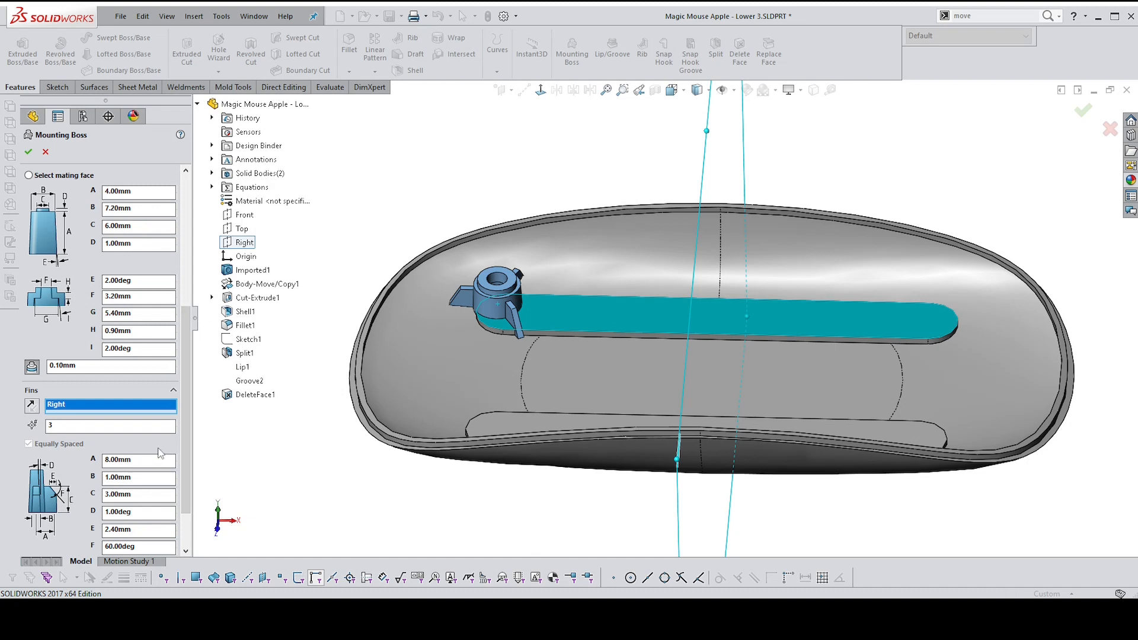
# Try fin lengths of 5, 6 and 7 mm on the mounting boss
pyautogui.moveTo(183, 457); pyautogui.dragTo(184, 491)
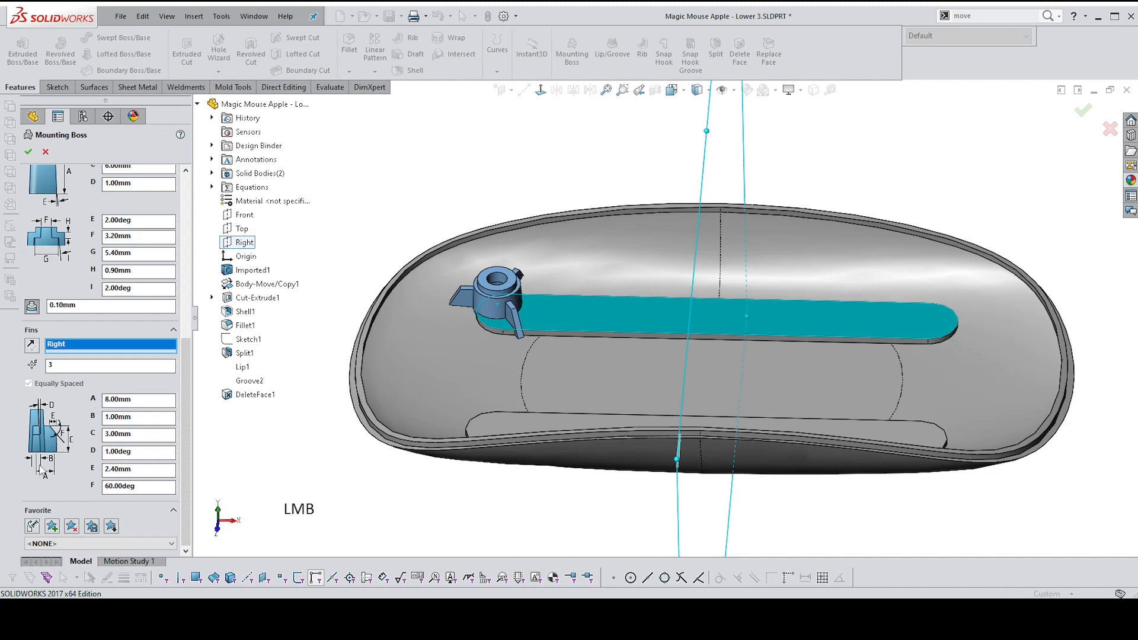
pyautogui.scroll(4, 459, 312)
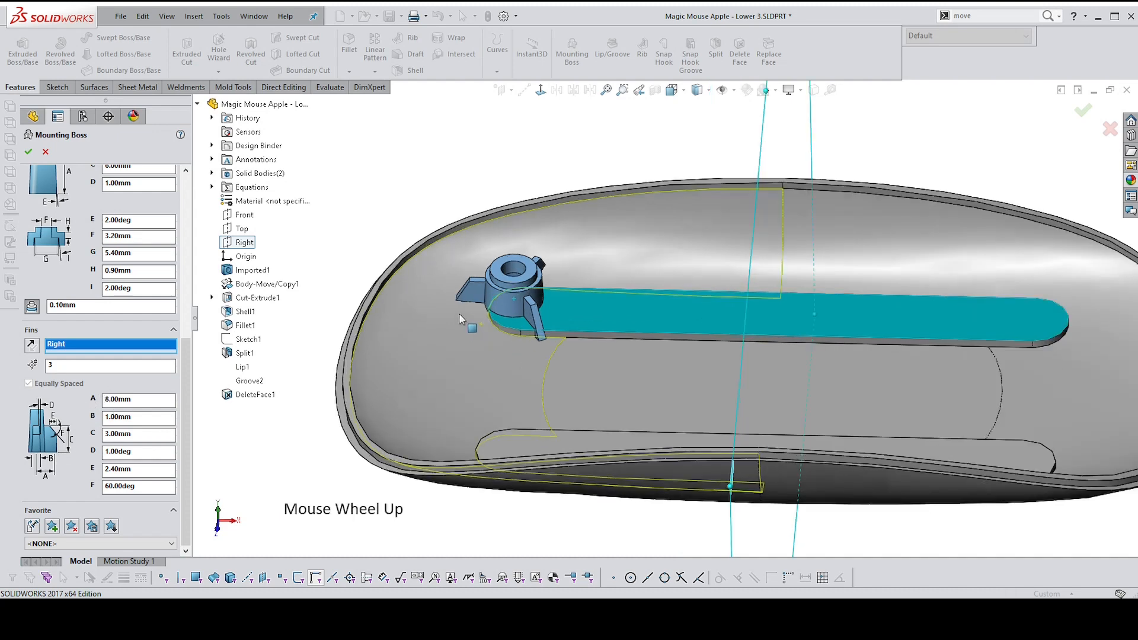
pyautogui.click(106, 398)
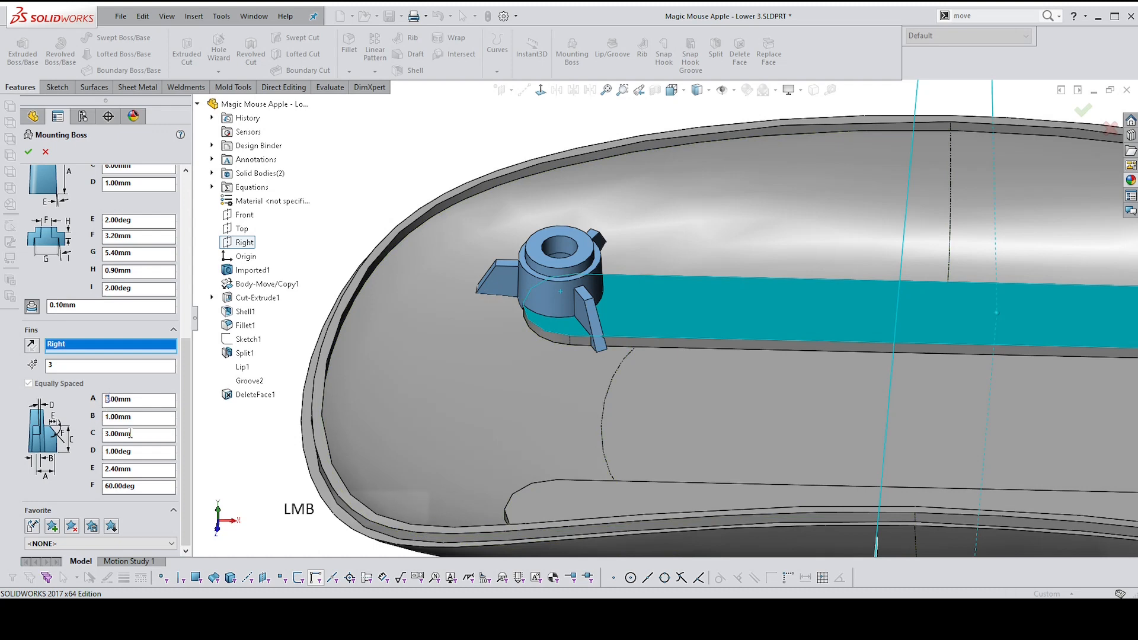
pyautogui.write('5')
pyautogui.press('Return')
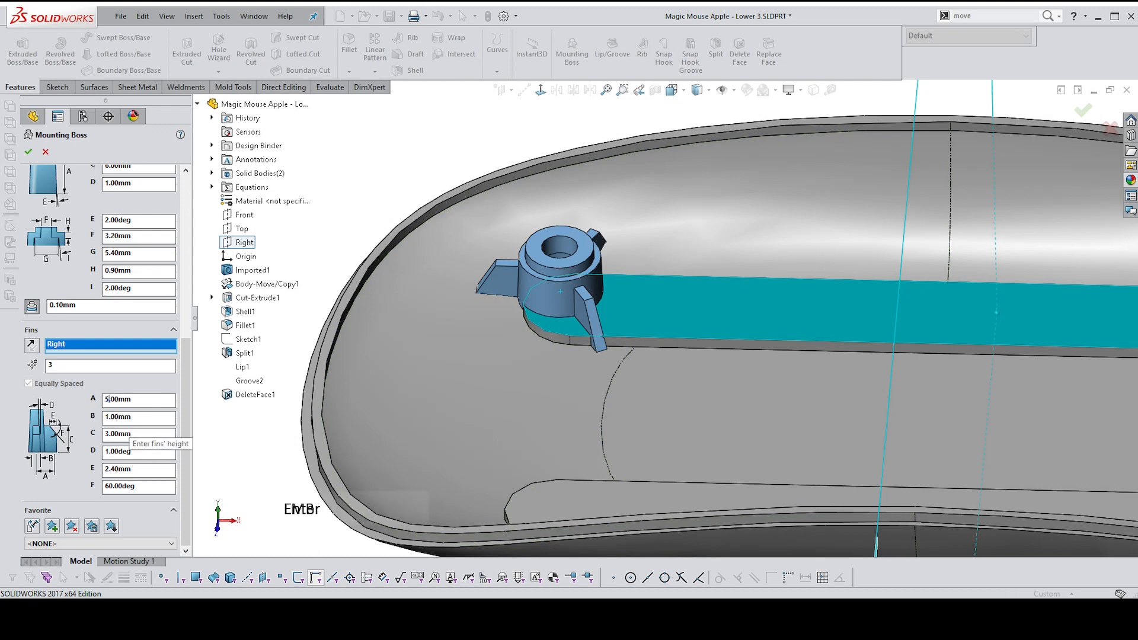
pyautogui.press('BackSpace')
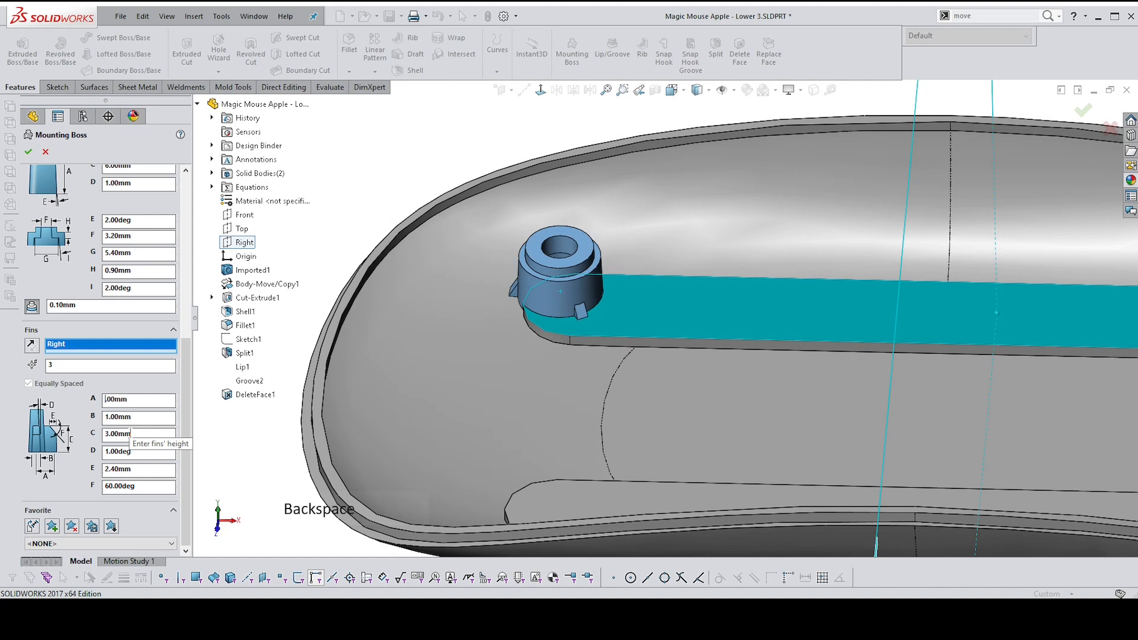
pyautogui.write('6')
pyautogui.press('Return')
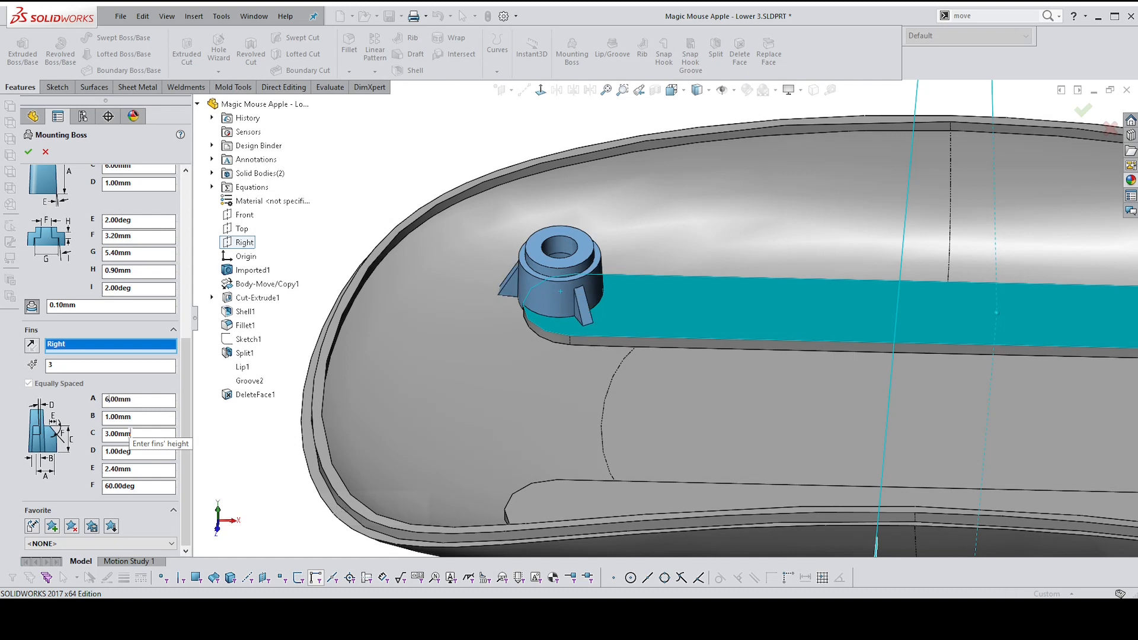
pyautogui.press('BackSpace')
pyautogui.write('7')
pyautogui.press('Return')
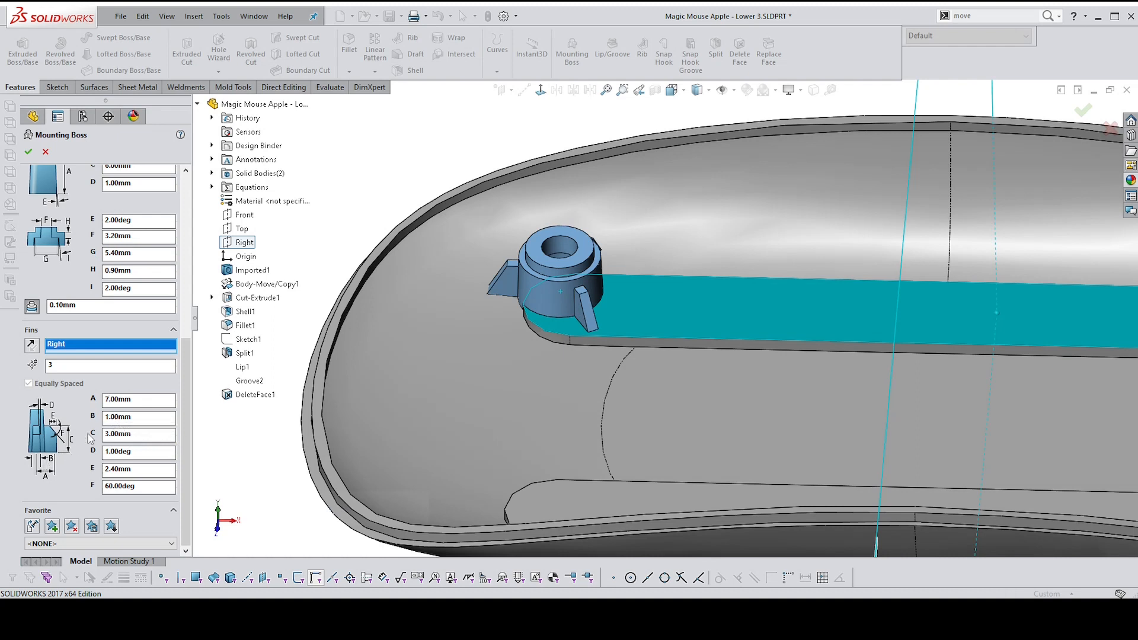
# Set the fins' width to 0.9 mm and their draft angle to 2 degrees
pyautogui.click(118, 417)
pyautogui.press('BackSpace')
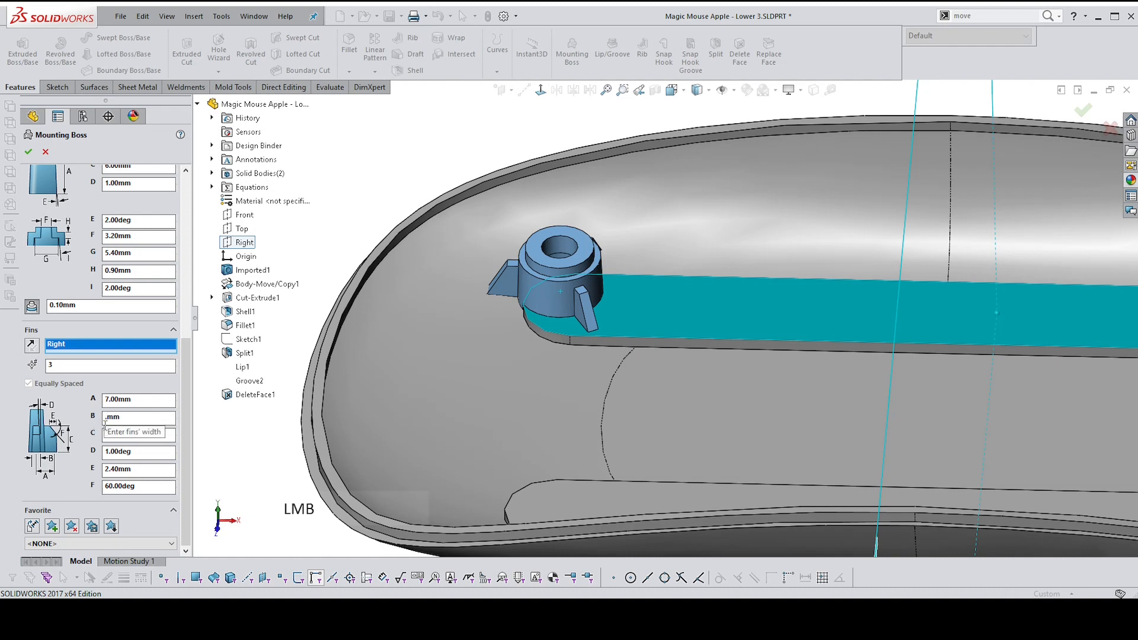
pyautogui.write('0.9')
pyautogui.press('Return')
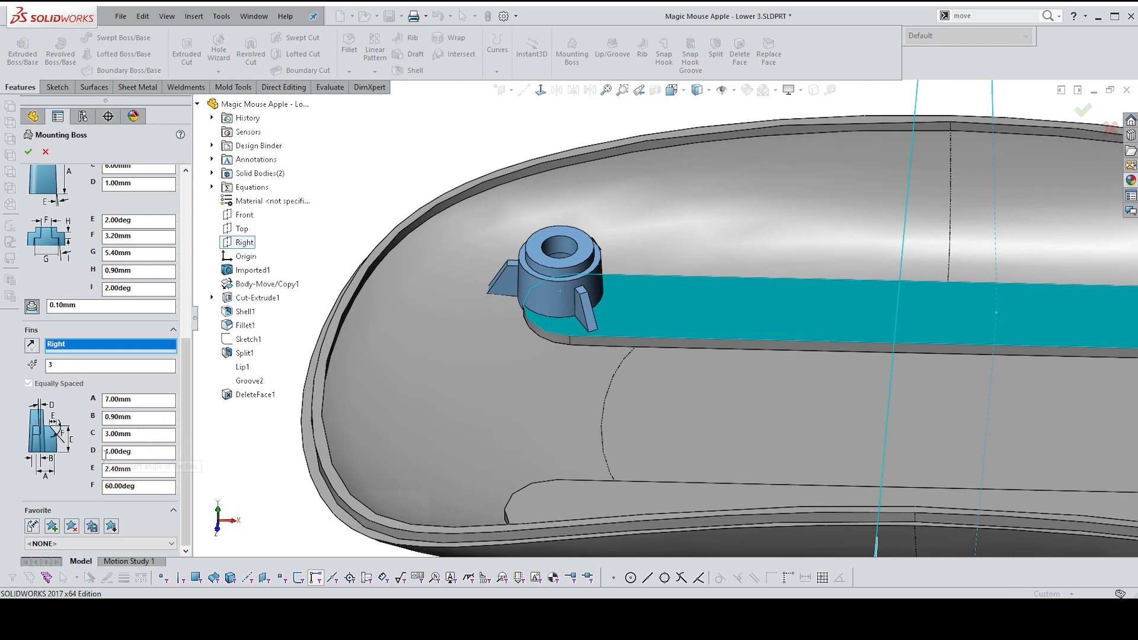
pyautogui.click(126, 451)
pyautogui.write('2')
pyautogui.press('Return')
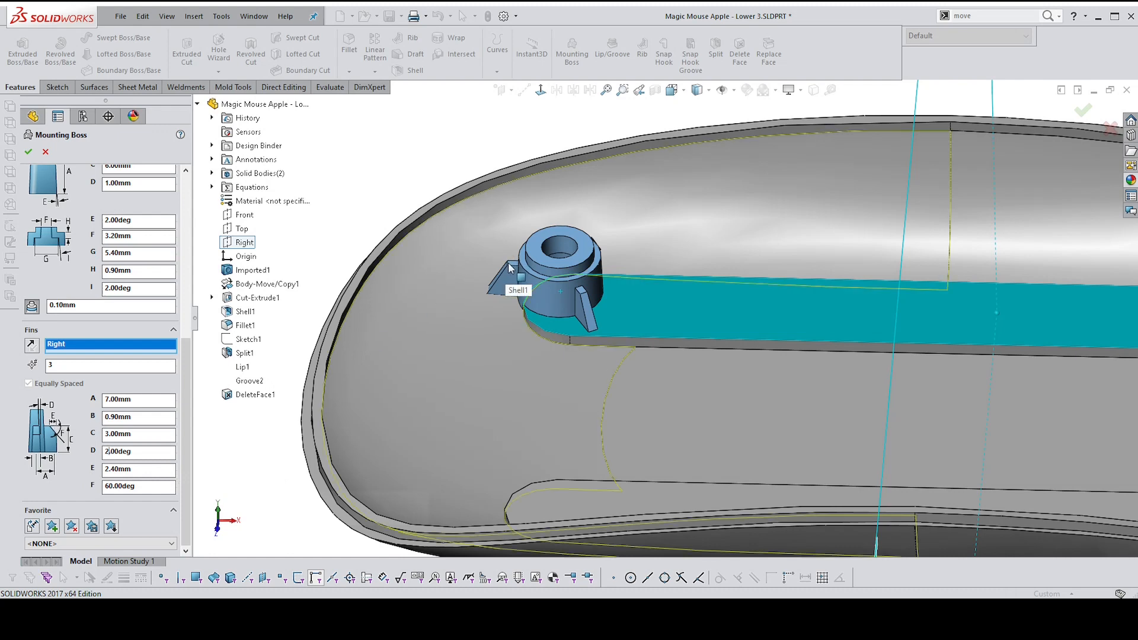
# Set the fin chamfer's distance from the fin edge to 1 mm
pyautogui.doubleClick(112, 469)
pyautogui.press('Return')
pyautogui.write('1')
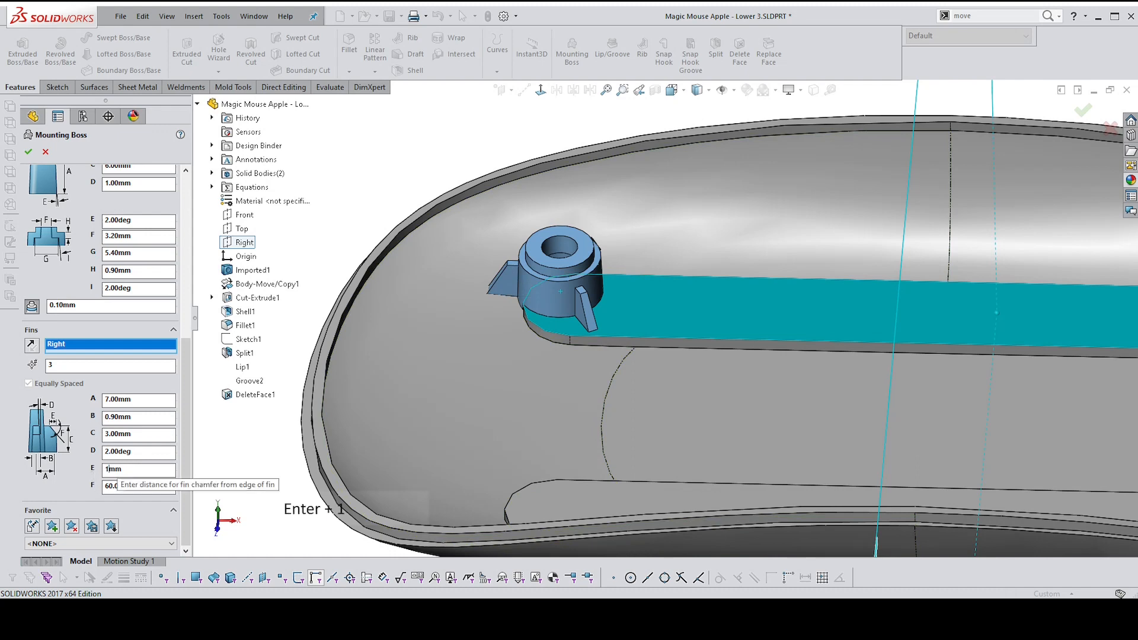
pyautogui.press('Return')
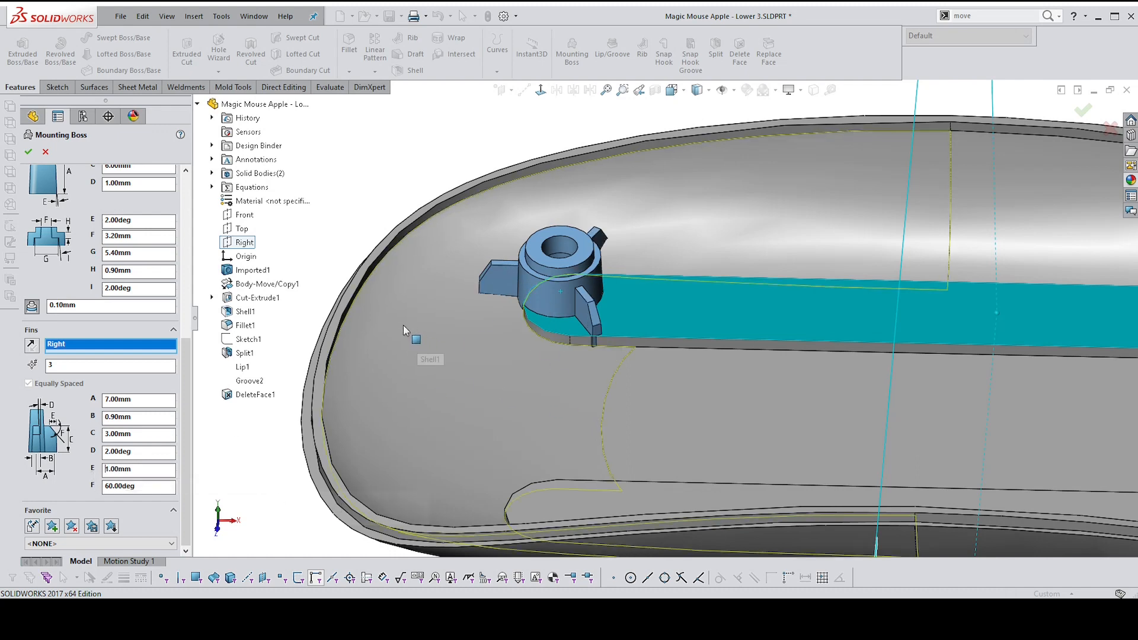
# Set the fins' length to 5.5 mm and the fin chamfer angle to 45 degrees
pyautogui.click(109, 399)
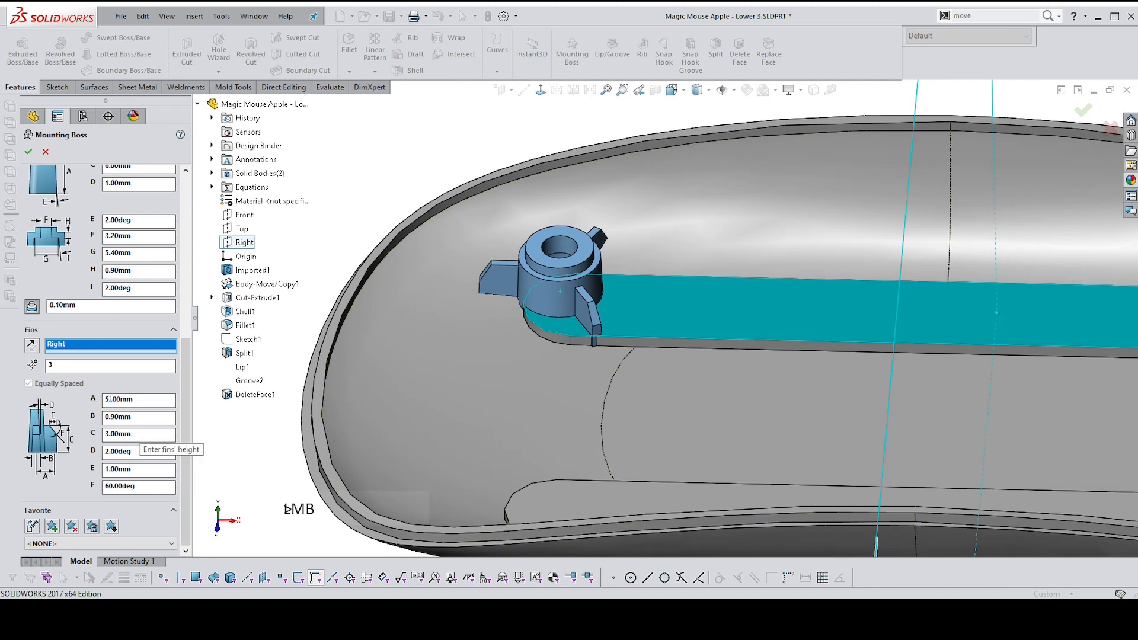
pyautogui.press('Delete')
pyautogui.press('Delete')
pyautogui.press('Return')
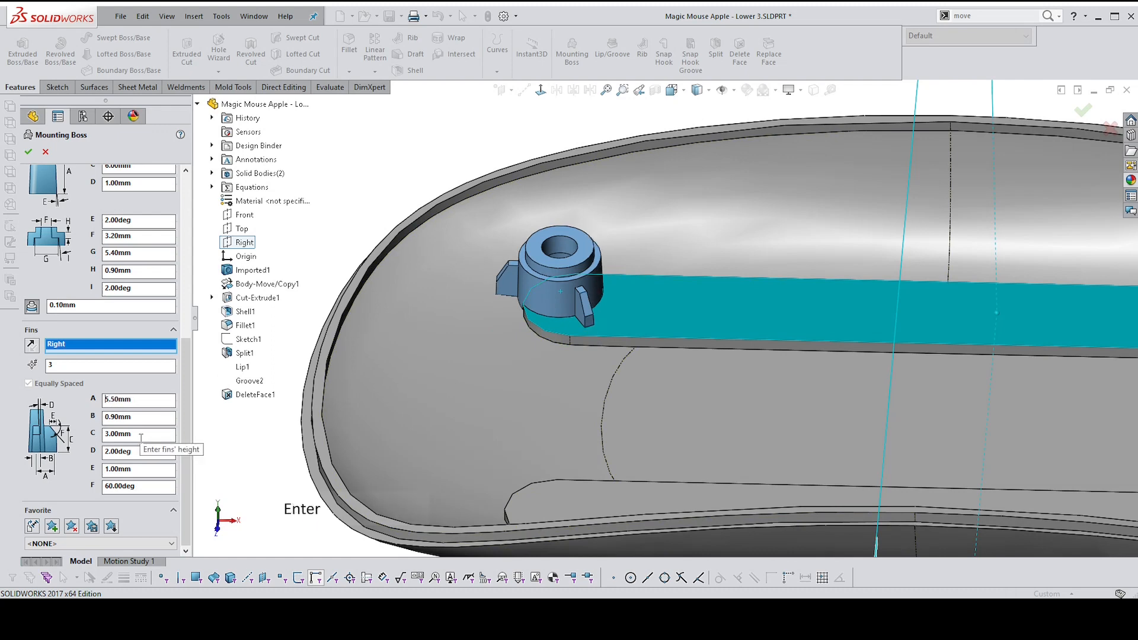
pyautogui.doubleClick(109, 486)
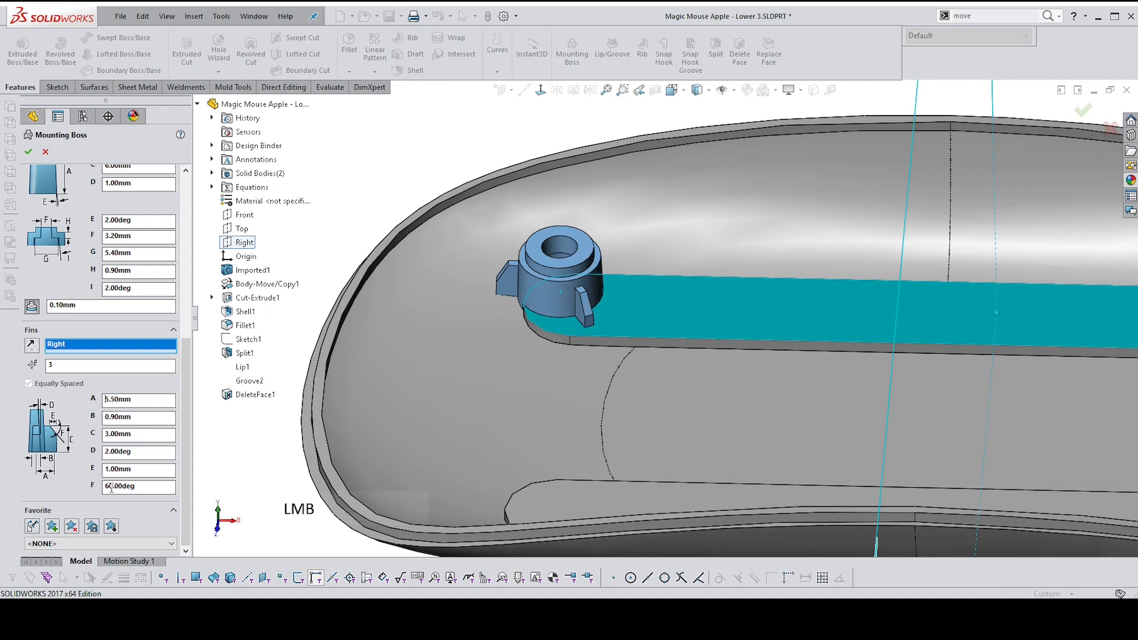
pyautogui.write('45')
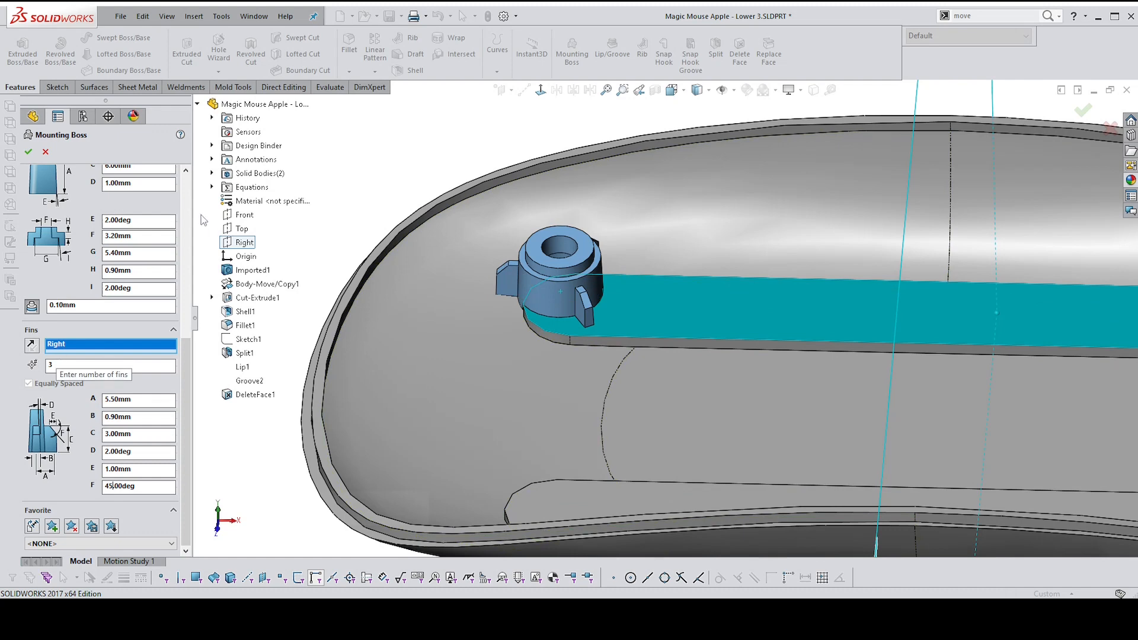
# Create the boss concentric with the rounded end edge of the slot, using the Top plane as its direction
pyautogui.moveTo(186, 368); pyautogui.dragTo(186, 262)
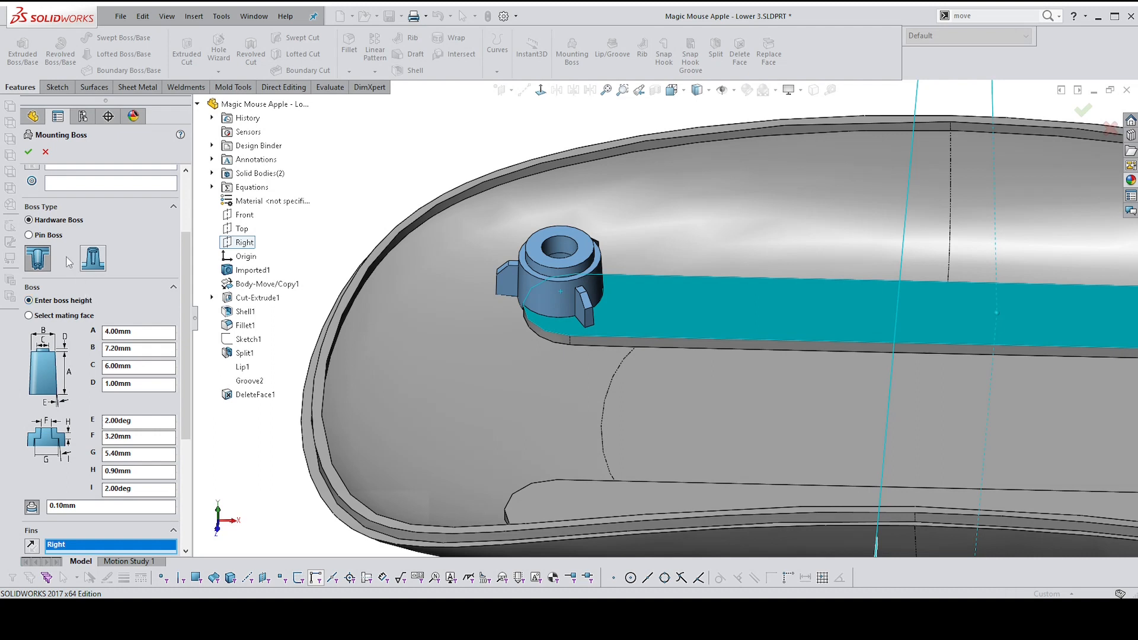
pyautogui.scroll(3, 68, 197)
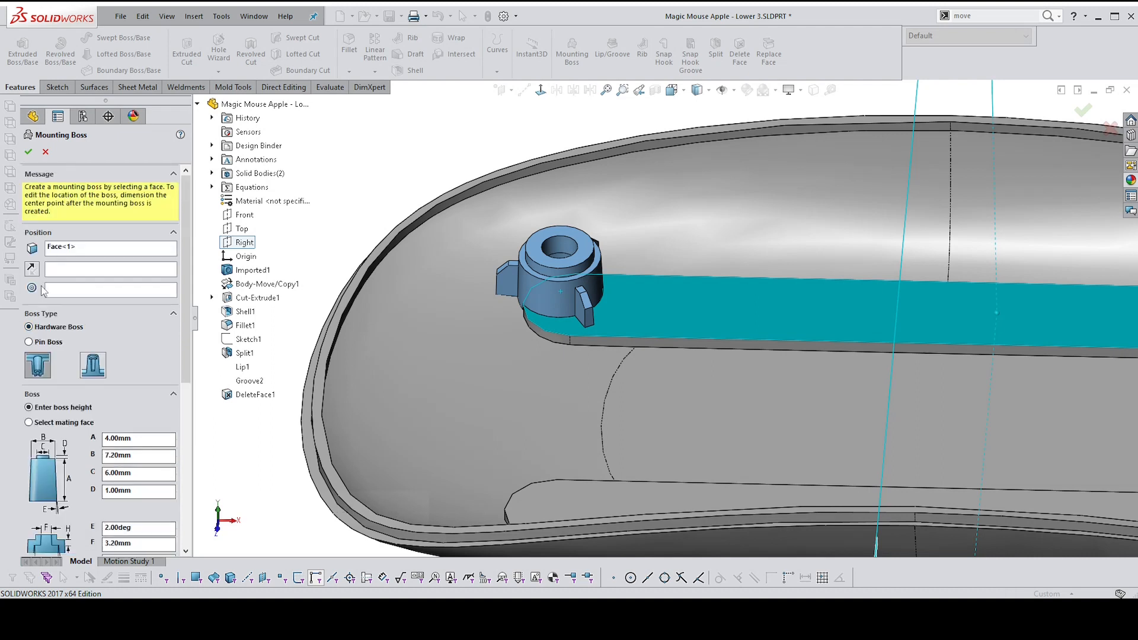
pyautogui.click(52, 293)
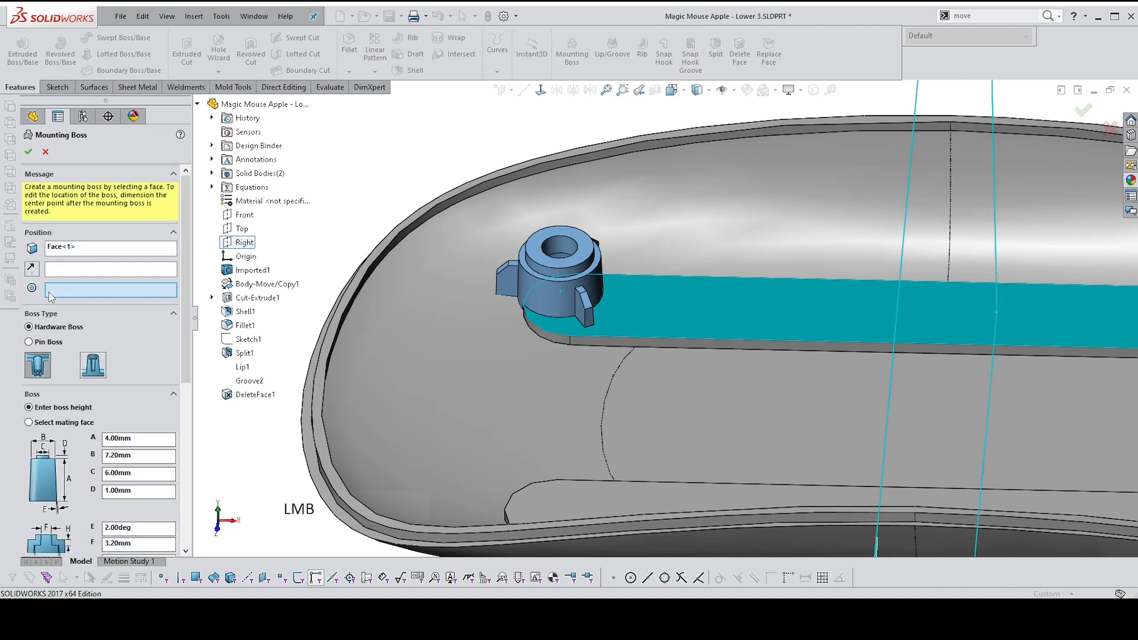
pyautogui.click(540, 326)
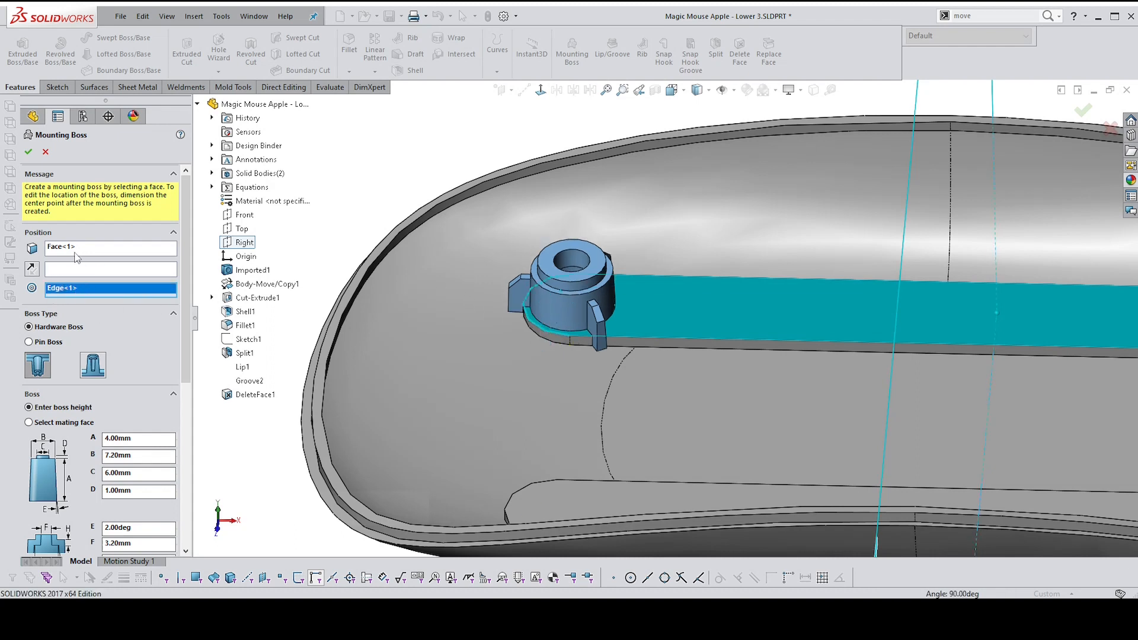
pyautogui.click(54, 270)
pyautogui.click(243, 229)
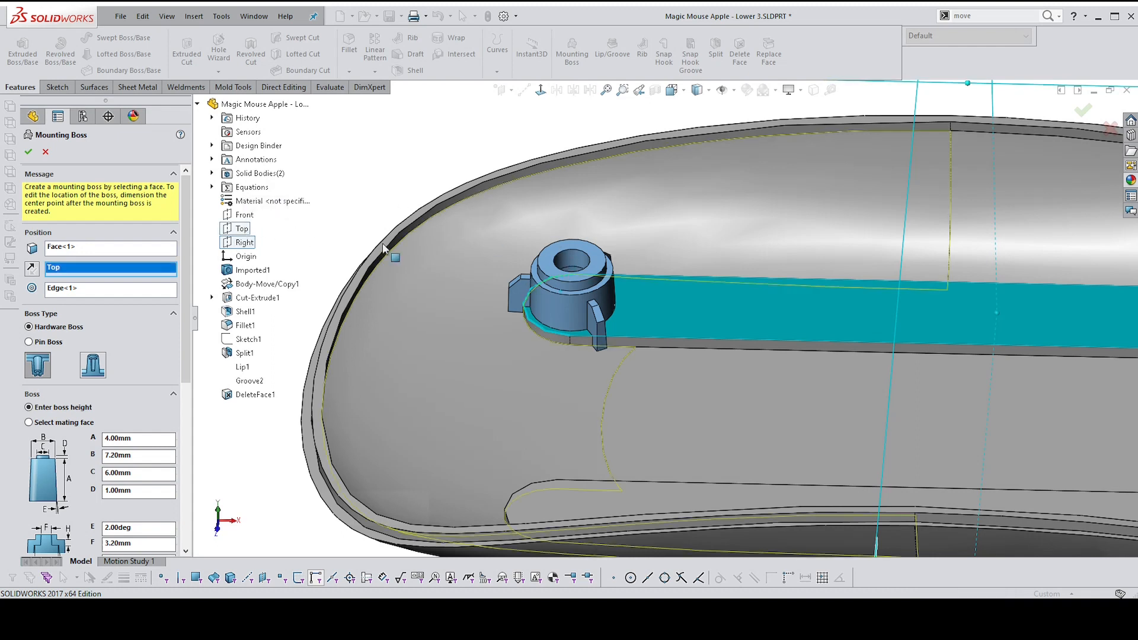
pyautogui.click(27, 153)
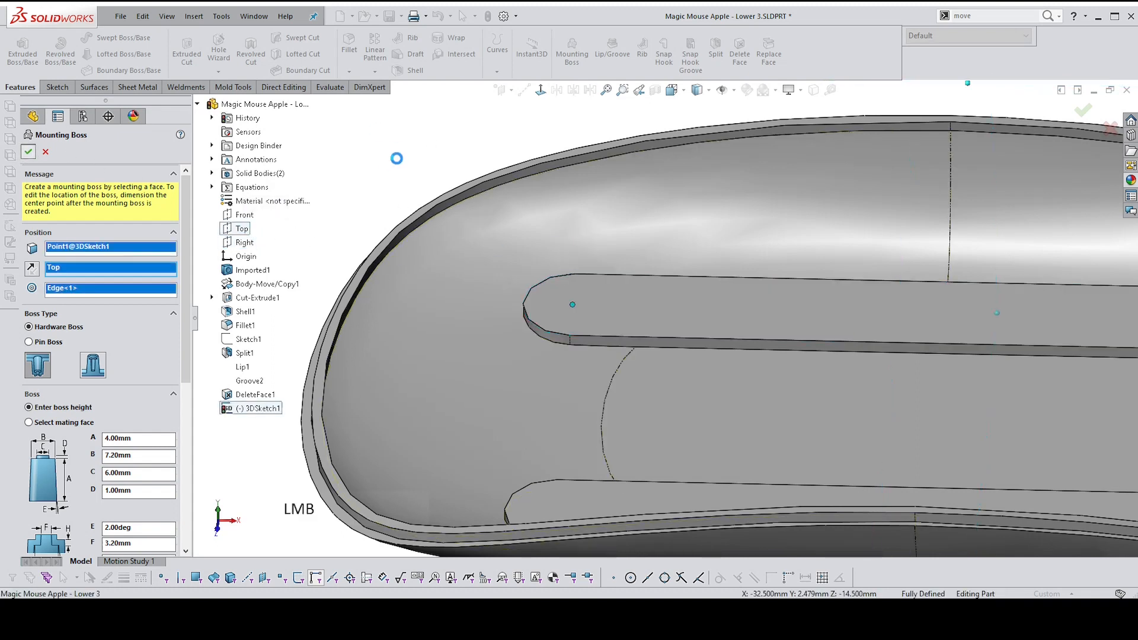
# Measure the diameter of the boss's counterbore edge on the outer side of the shell
pyautogui.scroll(-5, 358, 183)
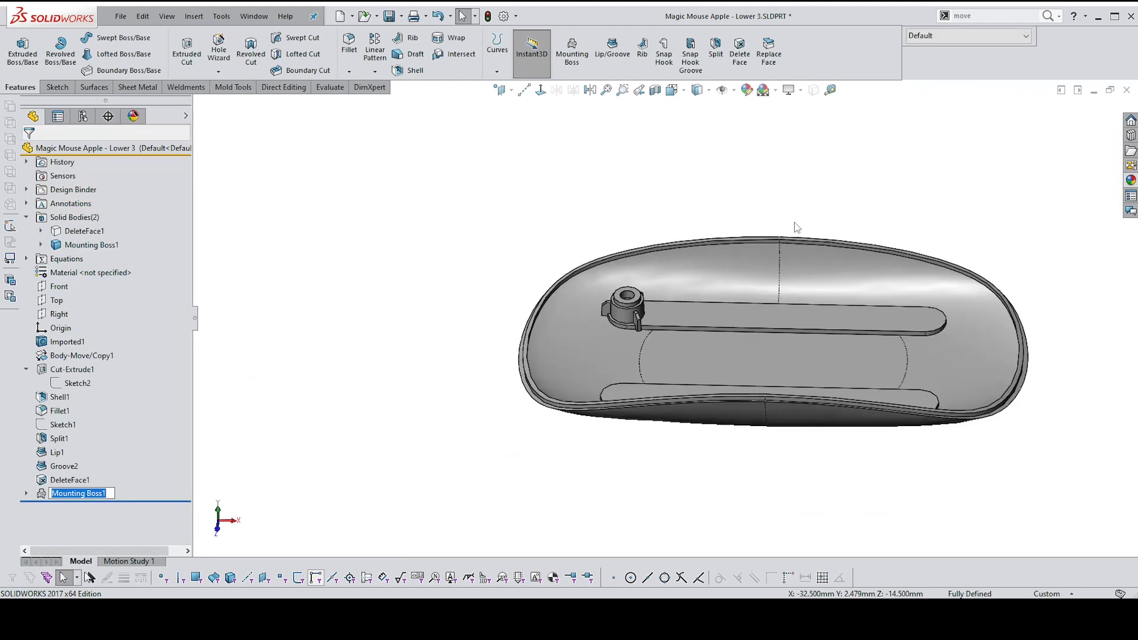
pyautogui.moveTo(794, 224); pyautogui.dragTo(553, 443, button='middle')
pyautogui.click(554, 444)
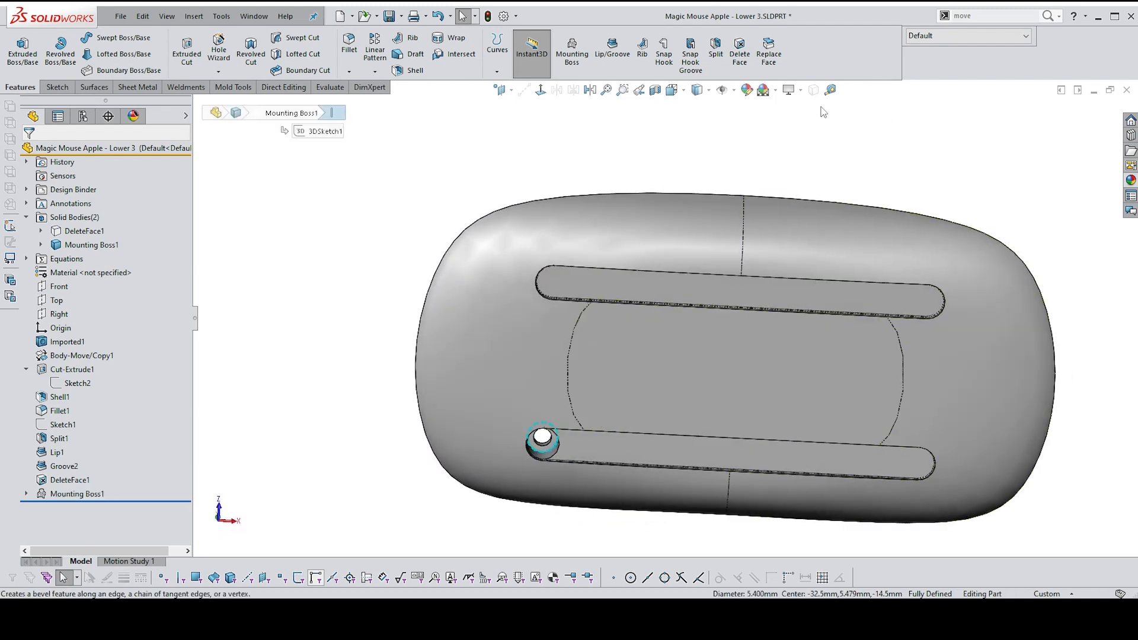
pyautogui.click(830, 89)
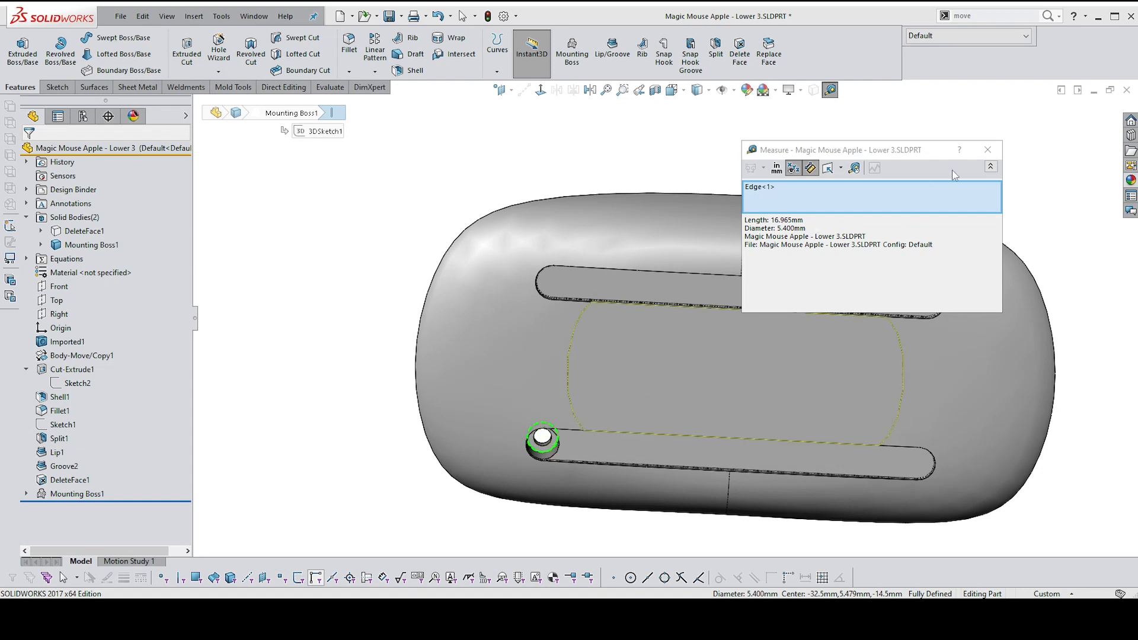
pyautogui.click(988, 152)
pyautogui.click(1027, 156)
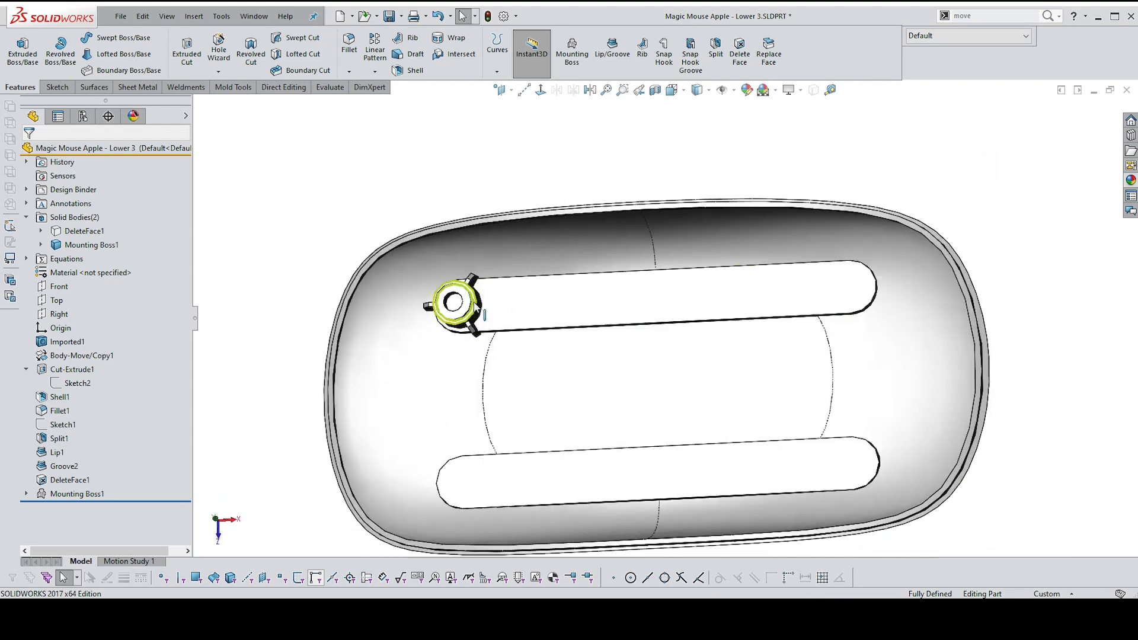
# Start a new sketch on the Top plane
pyautogui.scroll(2, 474, 308)
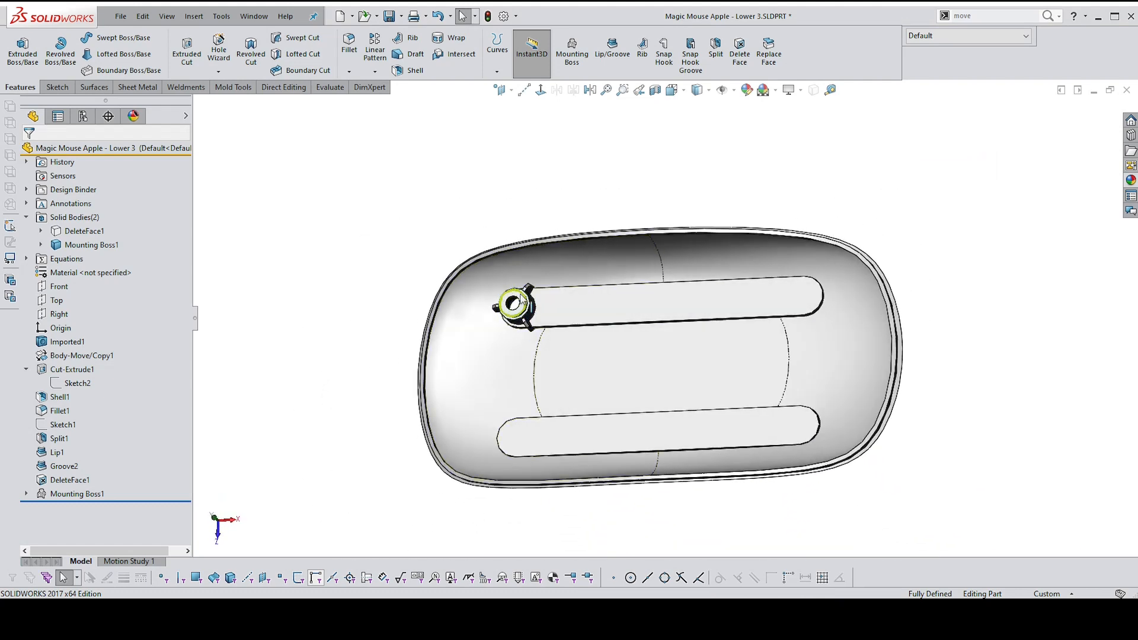
pyautogui.click(796, 434)
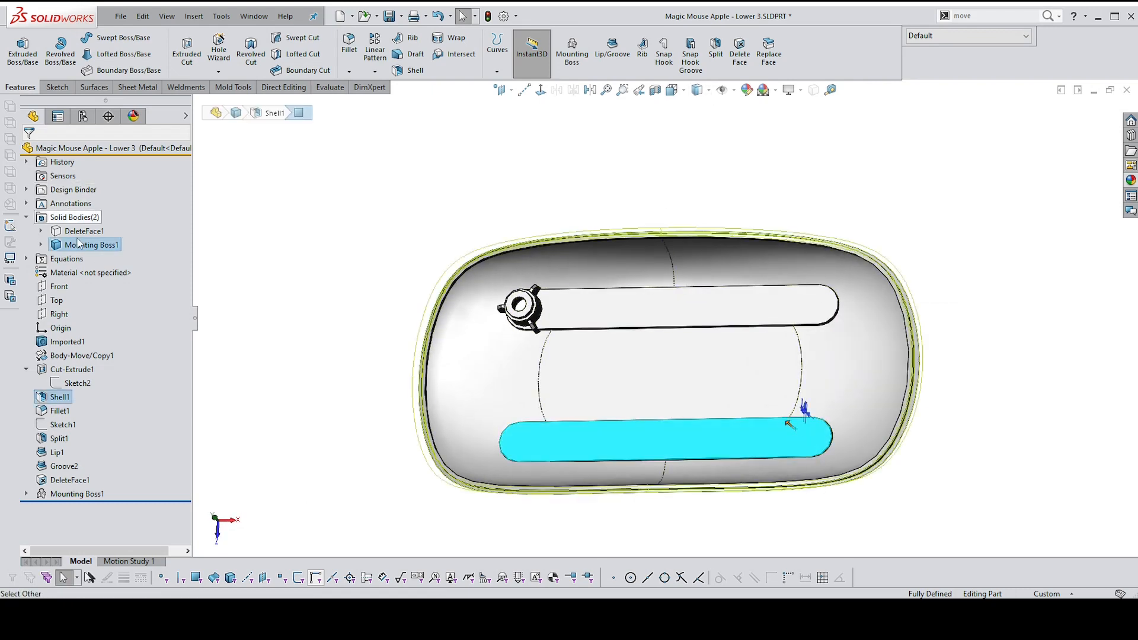
pyautogui.click(57, 300)
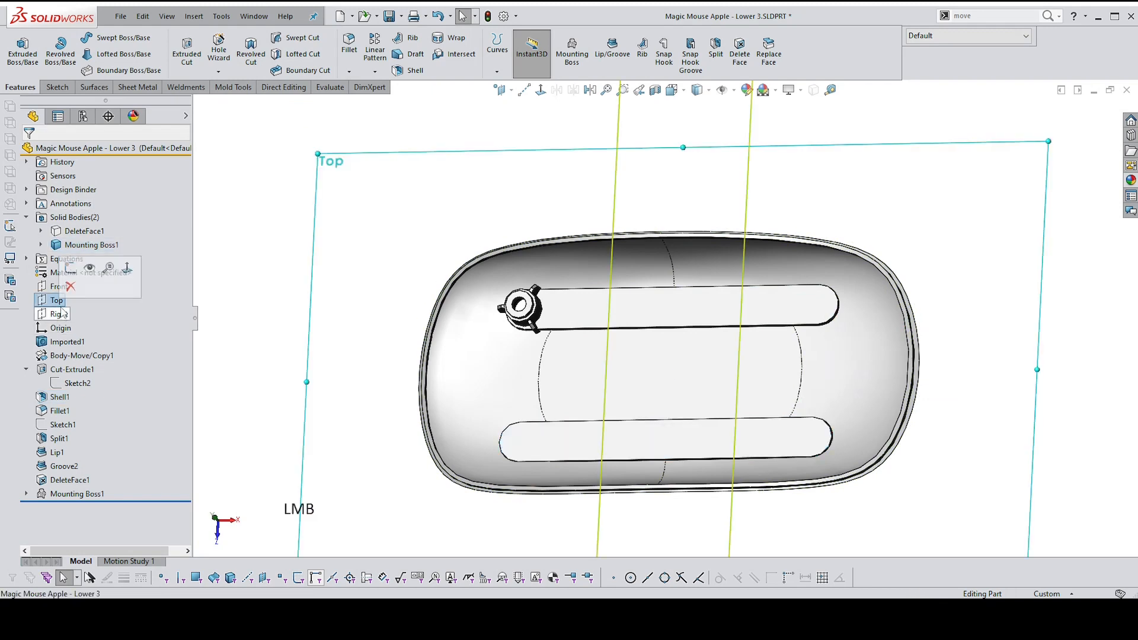
pyautogui.click(70, 267)
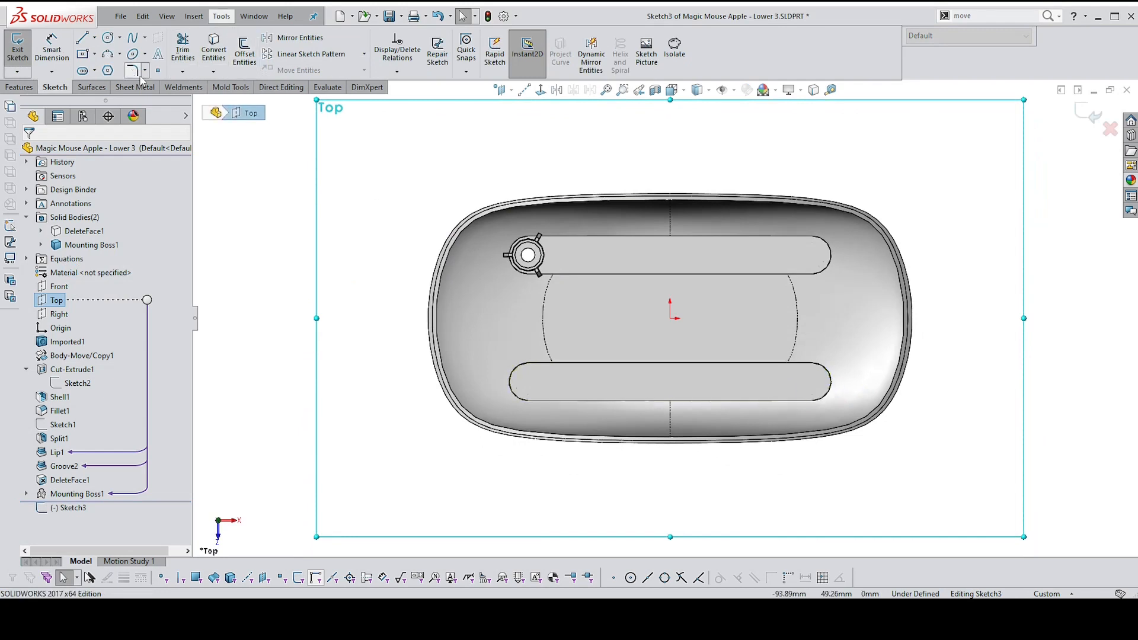
# Place a sketch point at the centre of the lower slot's rounded end diagonally opposite the mounting boss and exit the sketch
pyautogui.click(322, 144)
pyautogui.scroll(5, 830, 381)
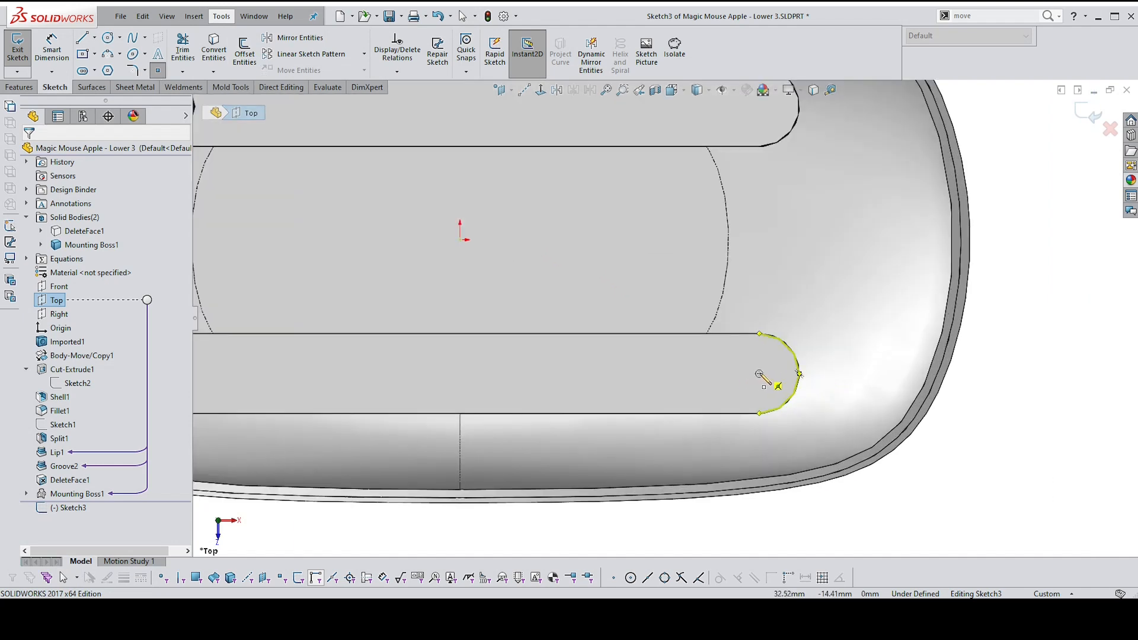
pyautogui.click(759, 374)
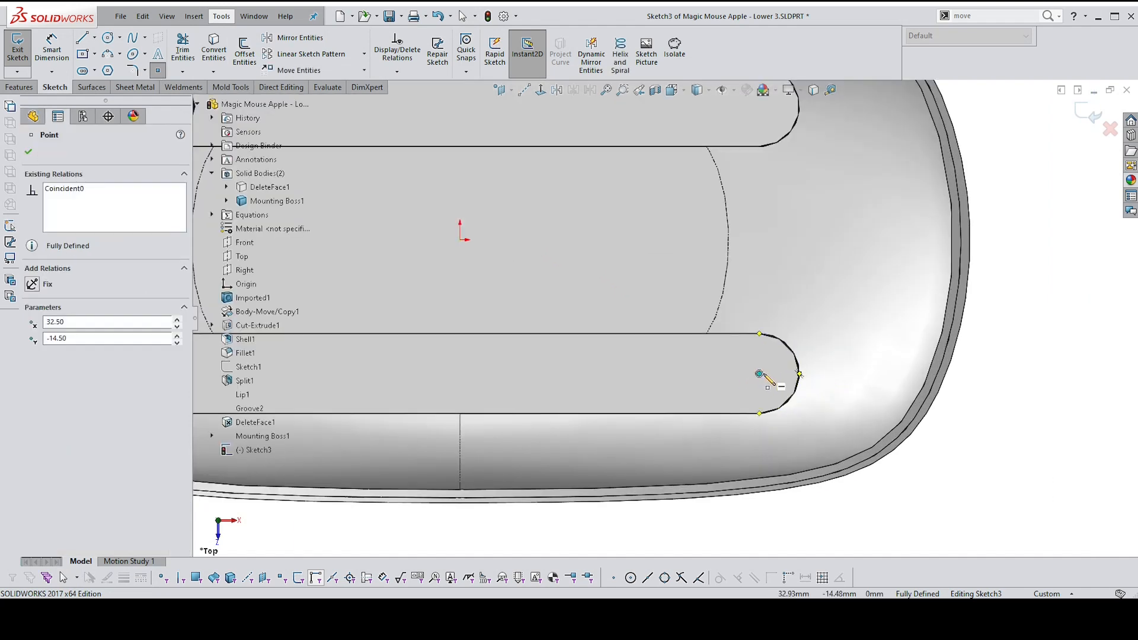
pyautogui.press('Escape')
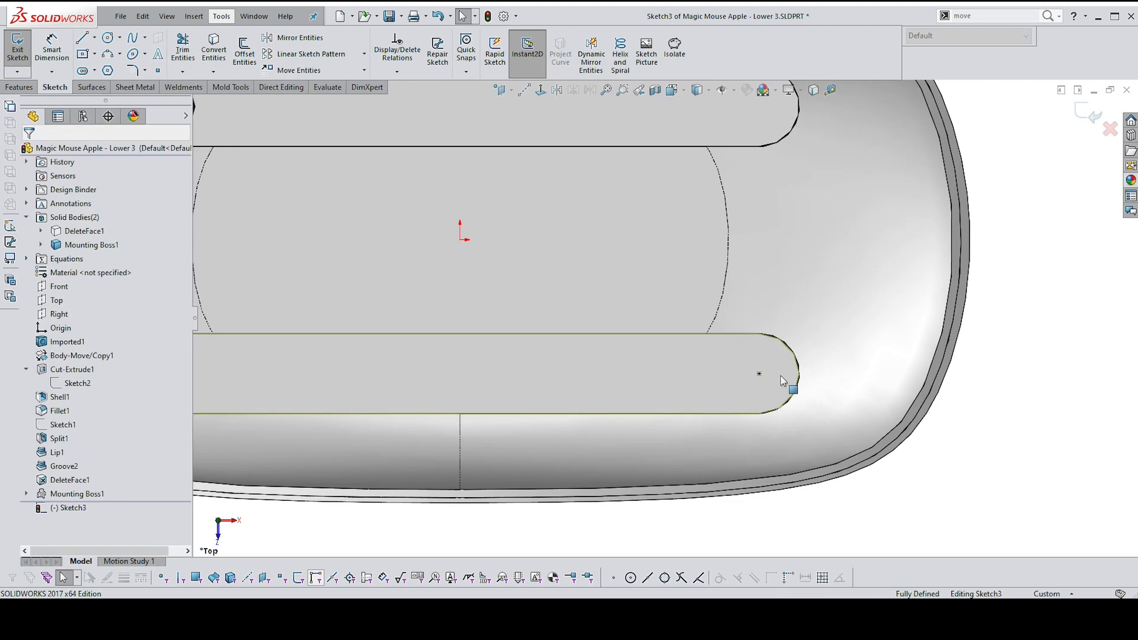
pyautogui.scroll(-3, 829, 356)
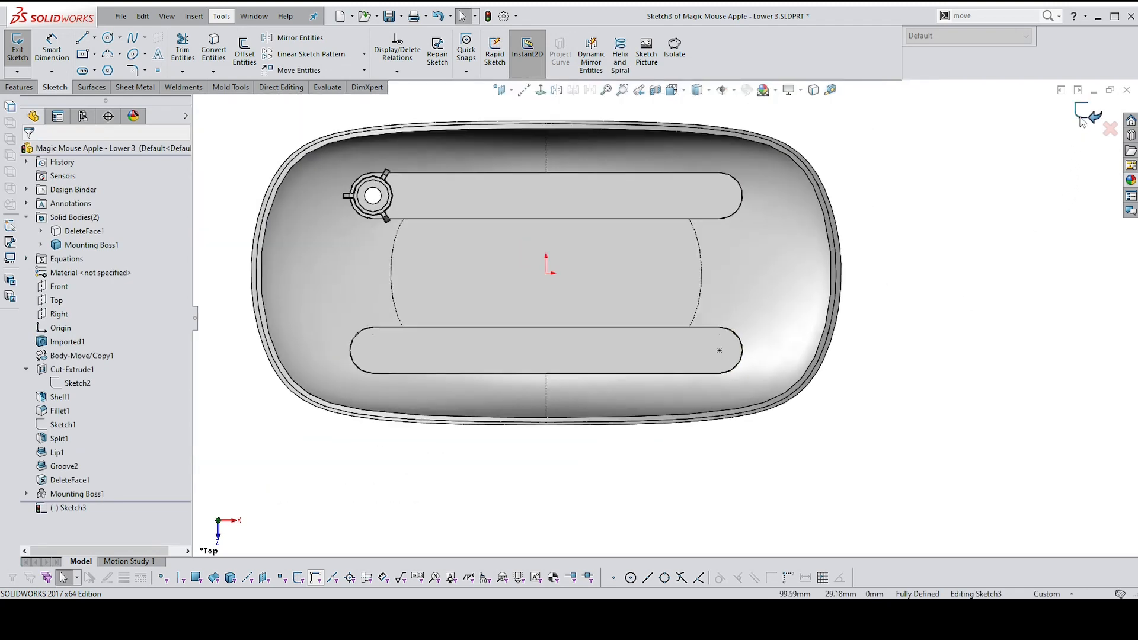
pyautogui.click(1081, 122)
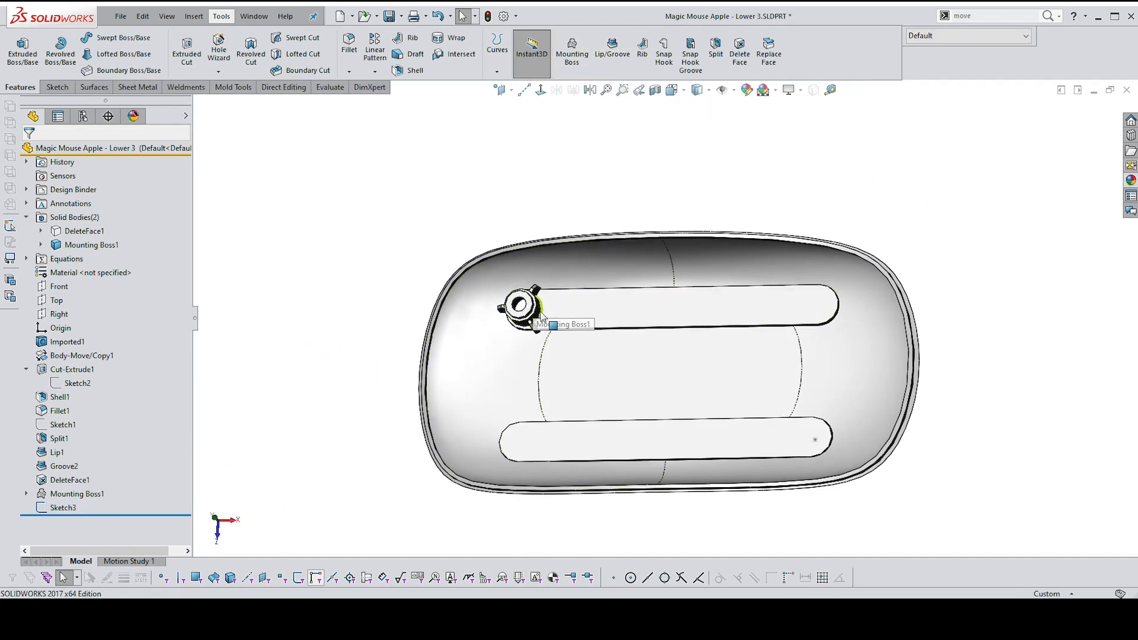
# Create a sketch-driven pattern of the mounting boss using the new point sketch, with the centroid as reference point
pyautogui.click(375, 72)
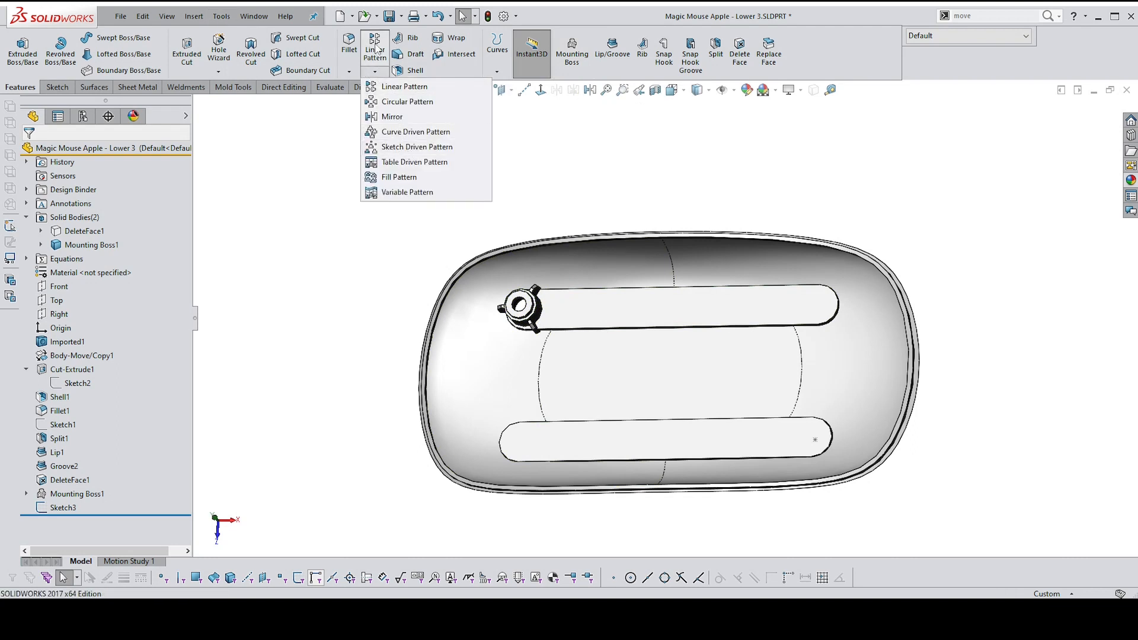
pyautogui.click(406, 149)
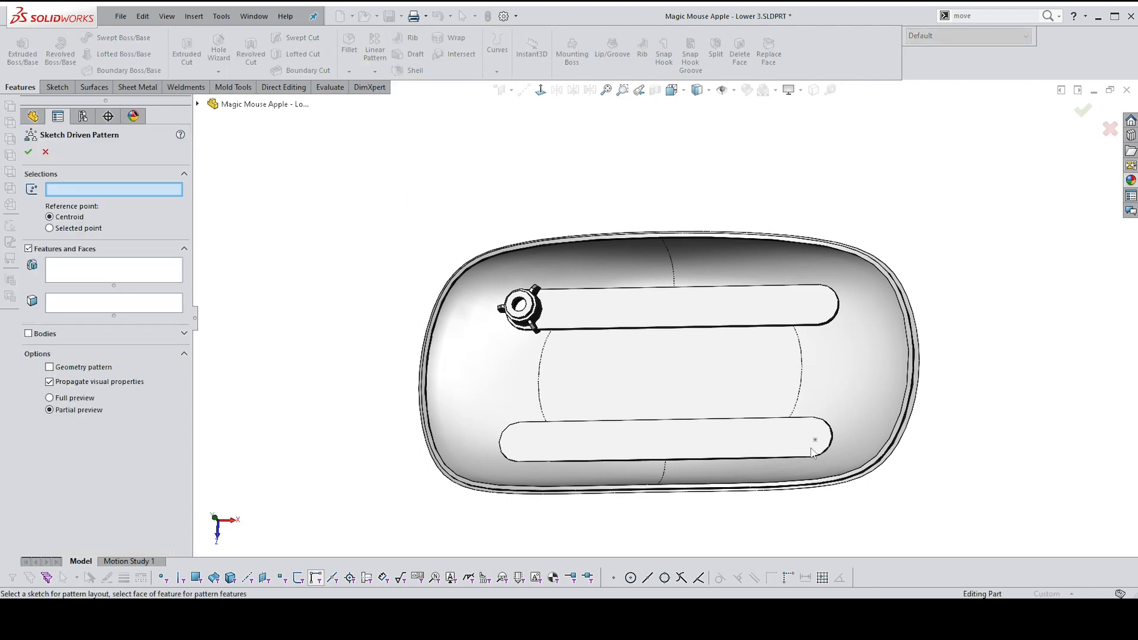
pyautogui.click(57, 189)
pyautogui.click(816, 442)
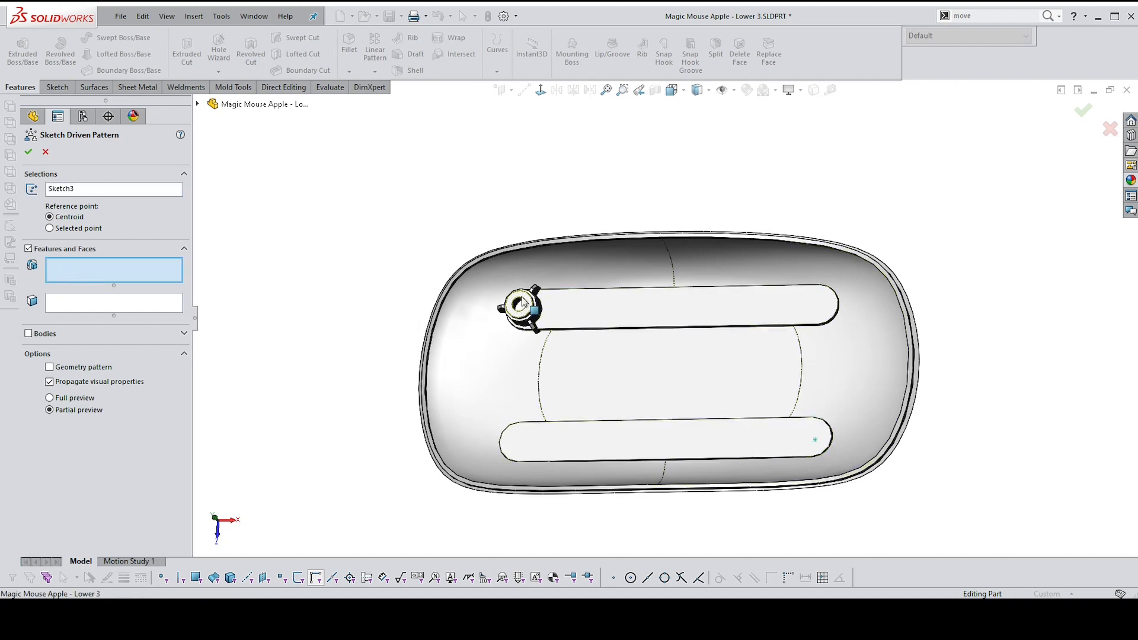
pyautogui.scroll(2, 543, 319)
pyautogui.click(542, 318)
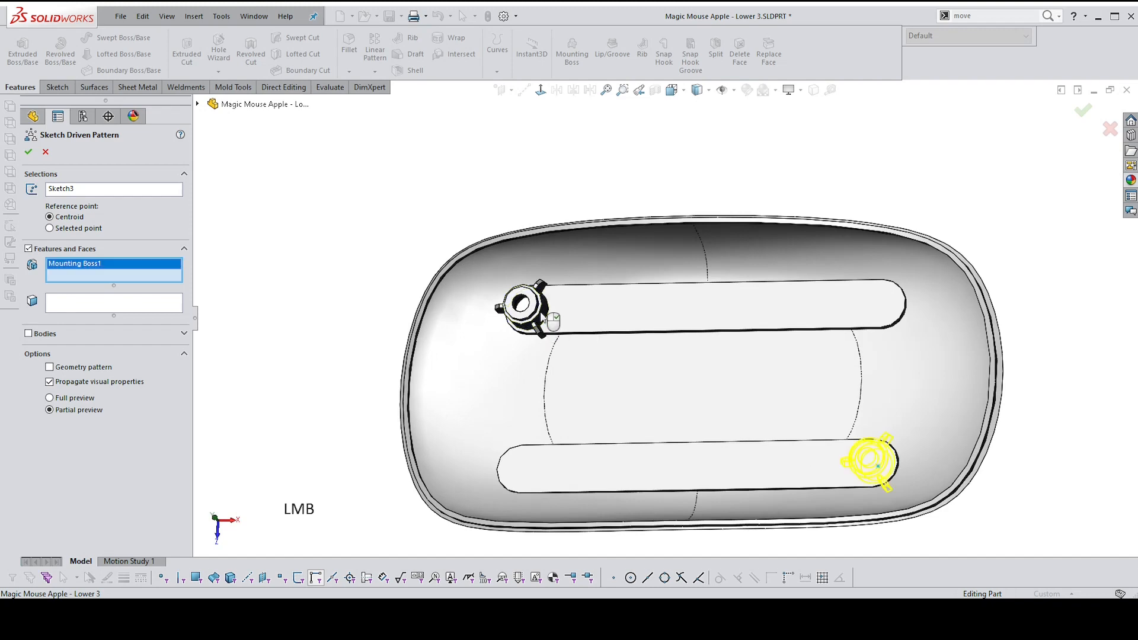
pyautogui.click(30, 153)
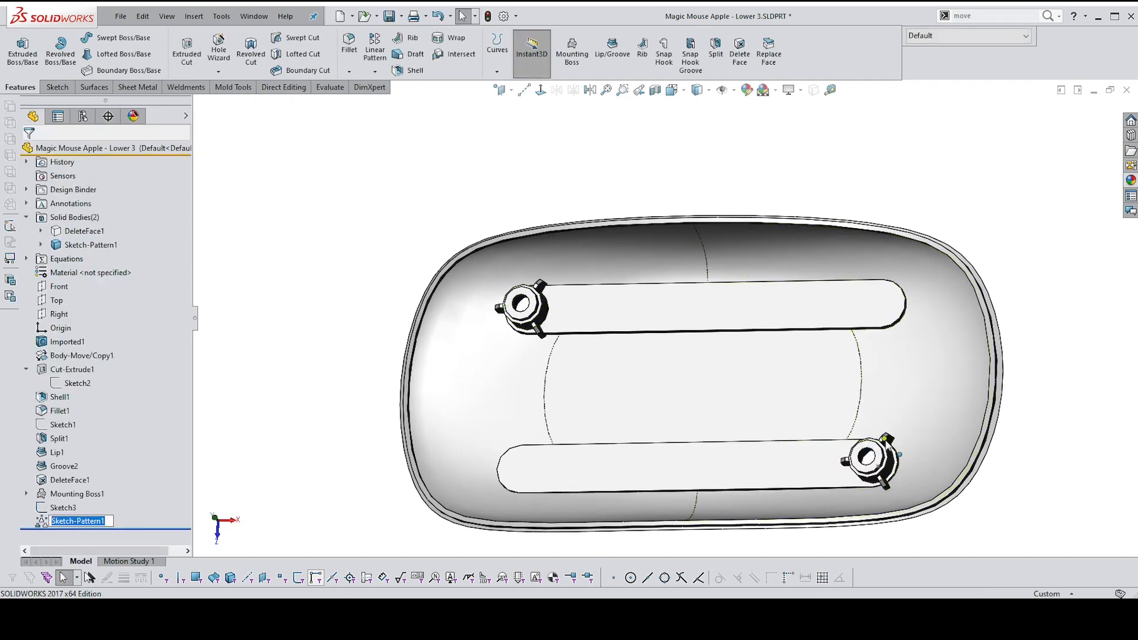
# Examine the patterned boss on the shell and review the selections and options of its sketch-driven pattern
pyautogui.moveTo(885, 441)
pyautogui.mouseDown(button='middle')
pyautogui.moveTo(893, 451)
pyautogui.moveTo(853, 497)
pyautogui.moveTo(858, 464)
pyautogui.moveTo(871, 464)
pyautogui.moveTo(867, 445)
pyautogui.mouseUp(button='middle')
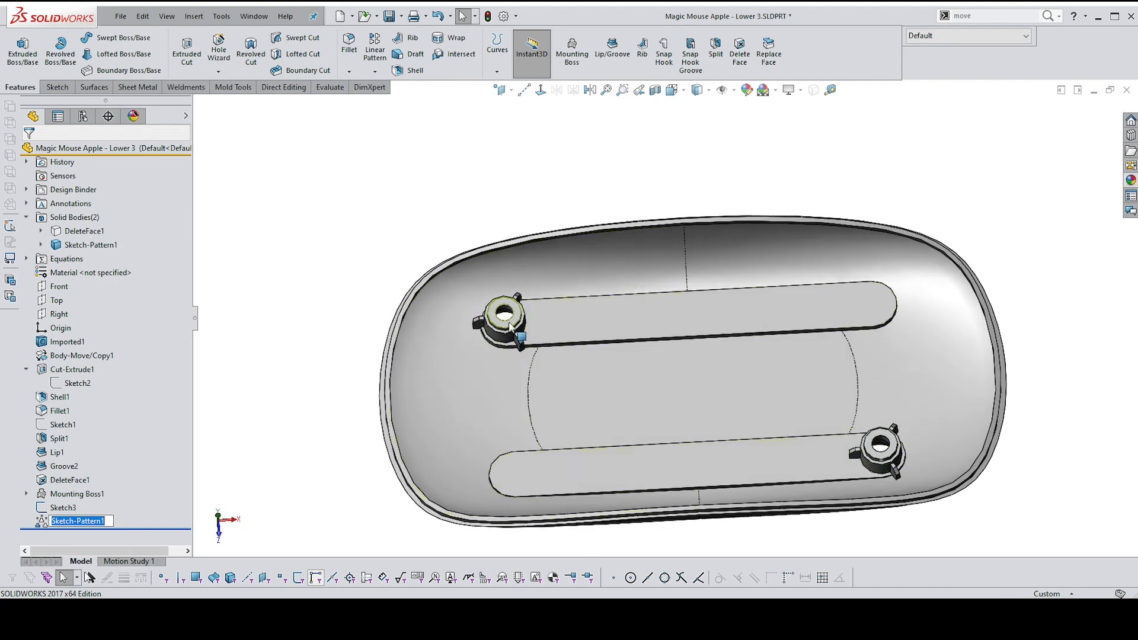
pyautogui.click(299, 468)
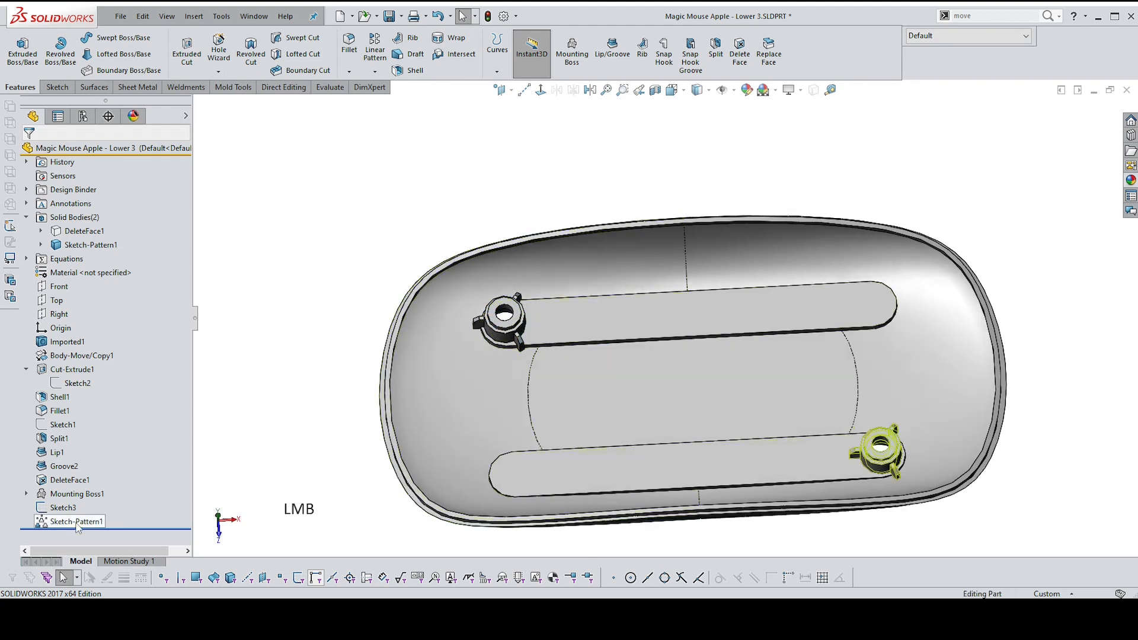
pyautogui.click(77, 528)
pyautogui.click(89, 465)
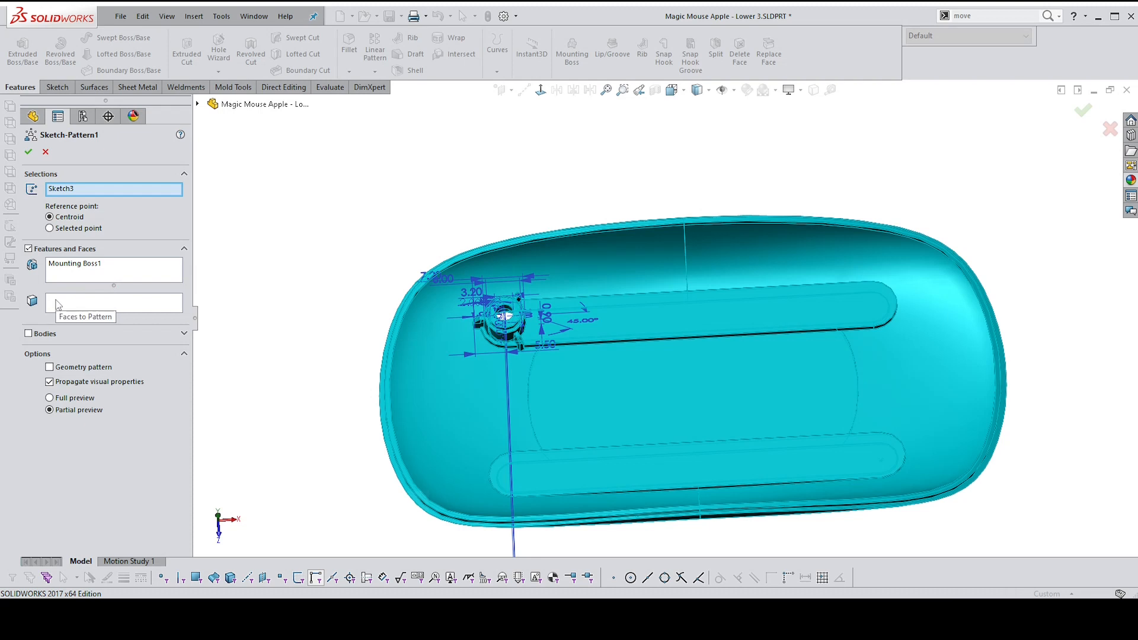
pyautogui.click(28, 153)
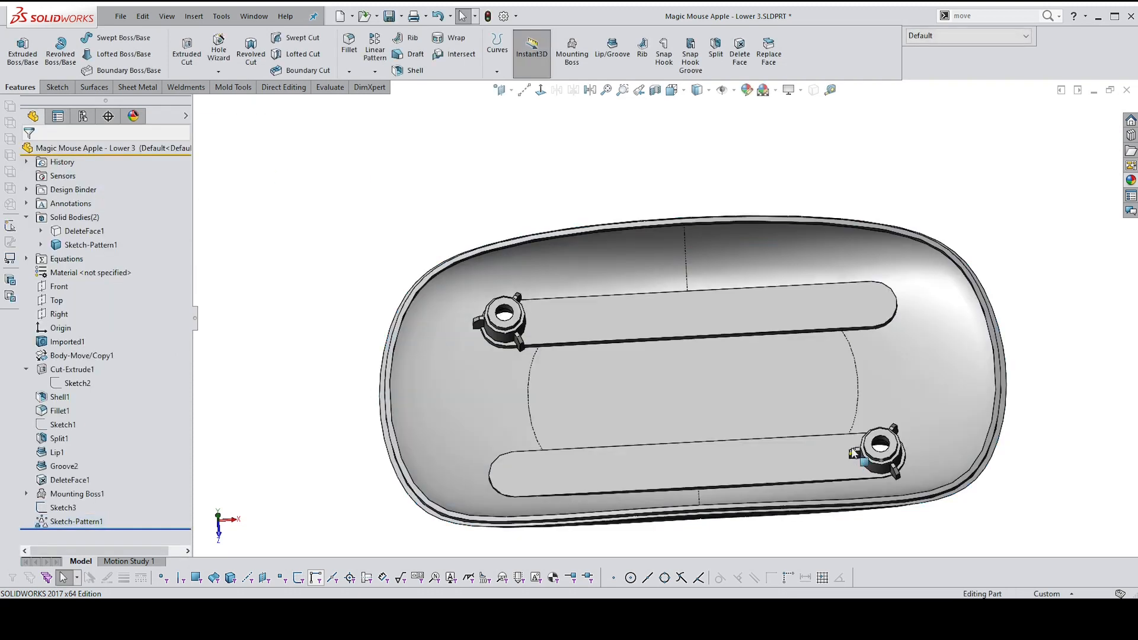
pyautogui.moveTo(916, 420); pyautogui.dragTo(888, 461, button='middle')
pyautogui.scroll(-1, 884, 463)
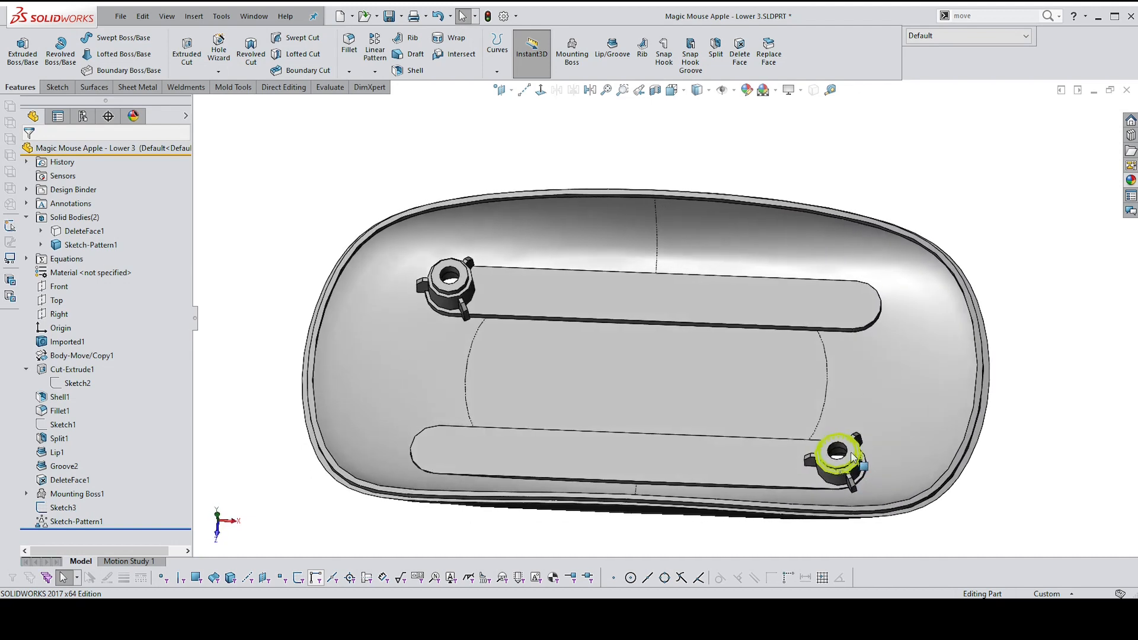
pyautogui.click(1028, 425)
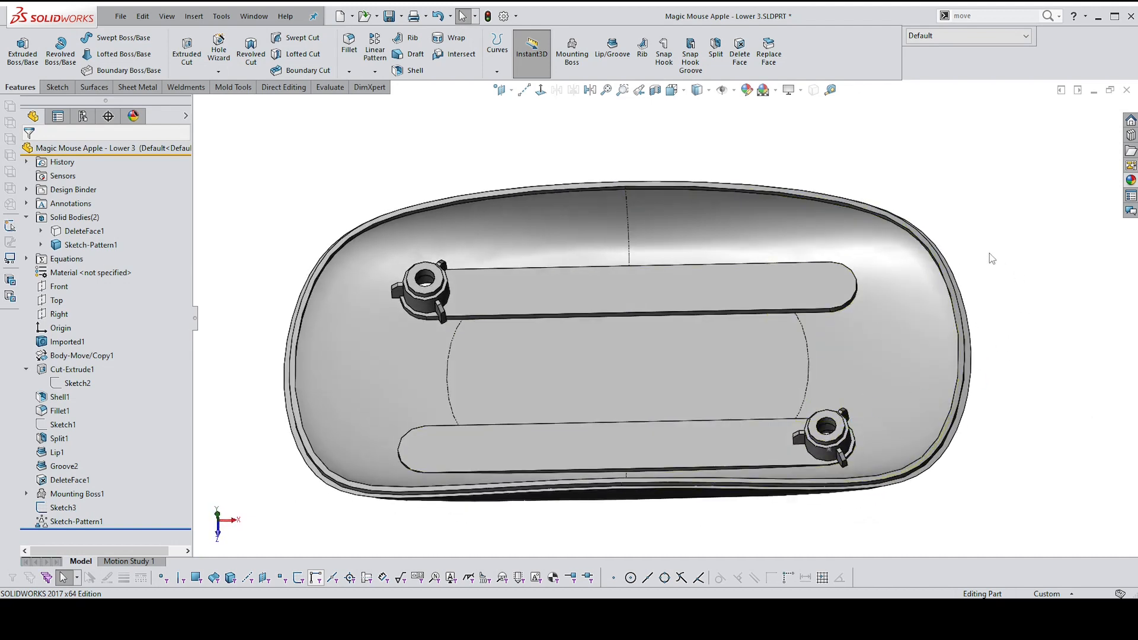
# Start a pin-type mounting boss on the upper slot's face near its end without a boss
pyautogui.click(572, 51)
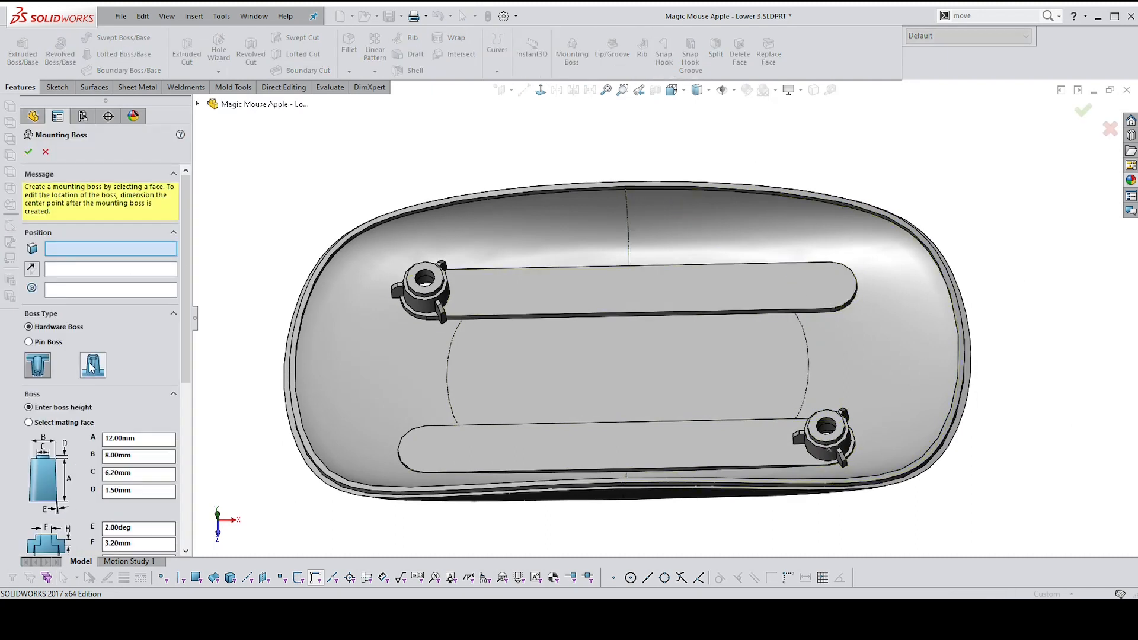
pyautogui.click(29, 342)
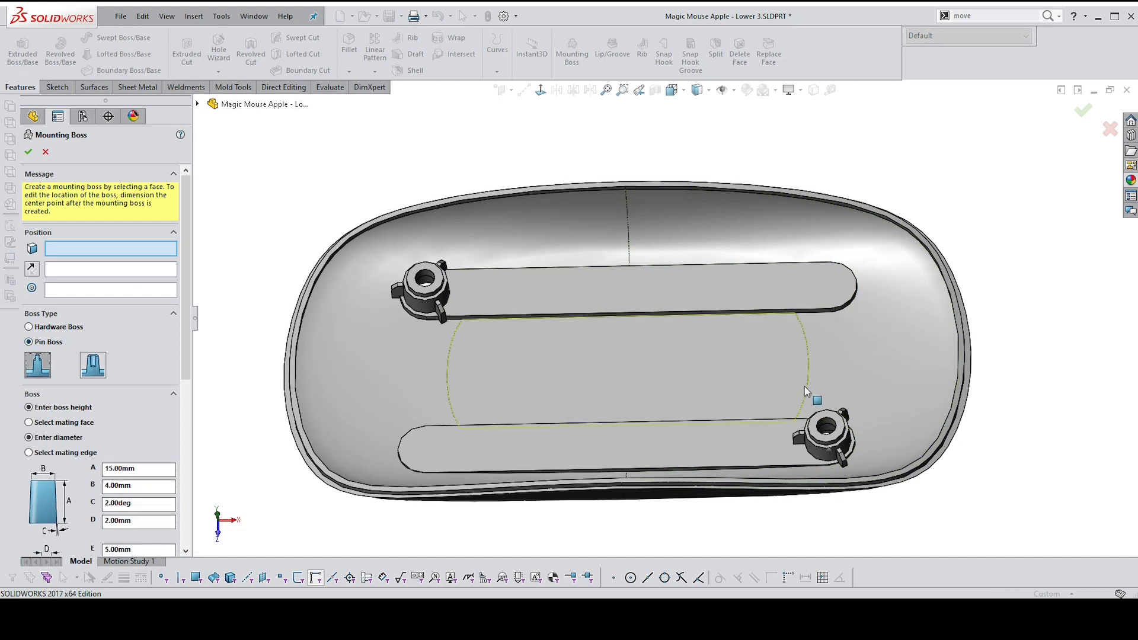
pyautogui.click(814, 284)
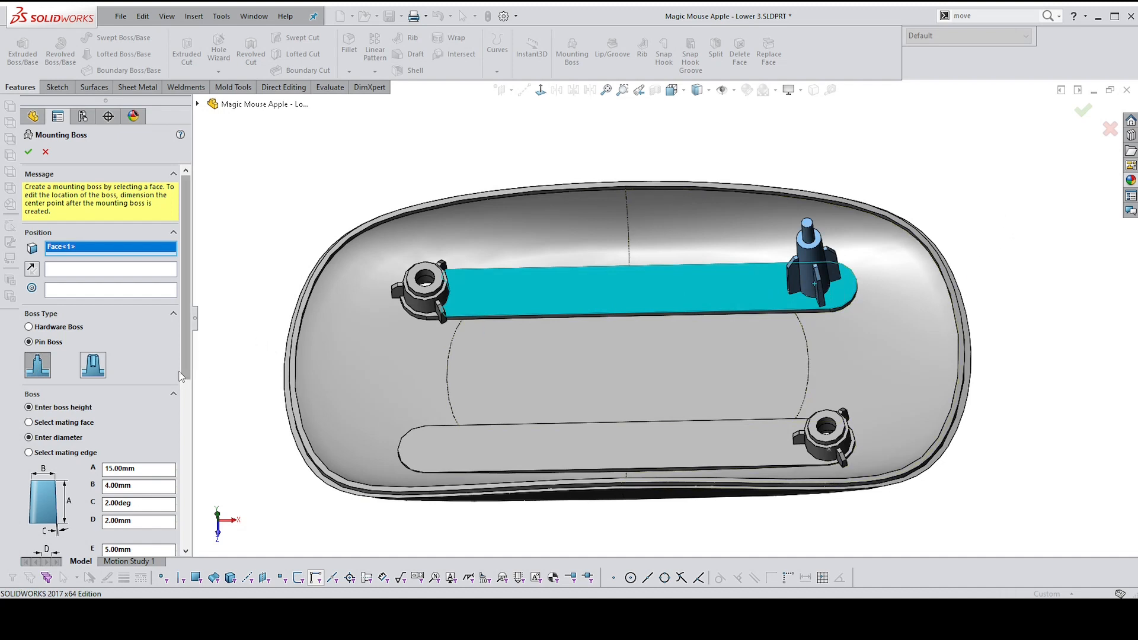
# Set the pin boss's height to 4 mm and its diameter to 3 mm
pyautogui.moveTo(183, 368); pyautogui.dragTo(196, 422)
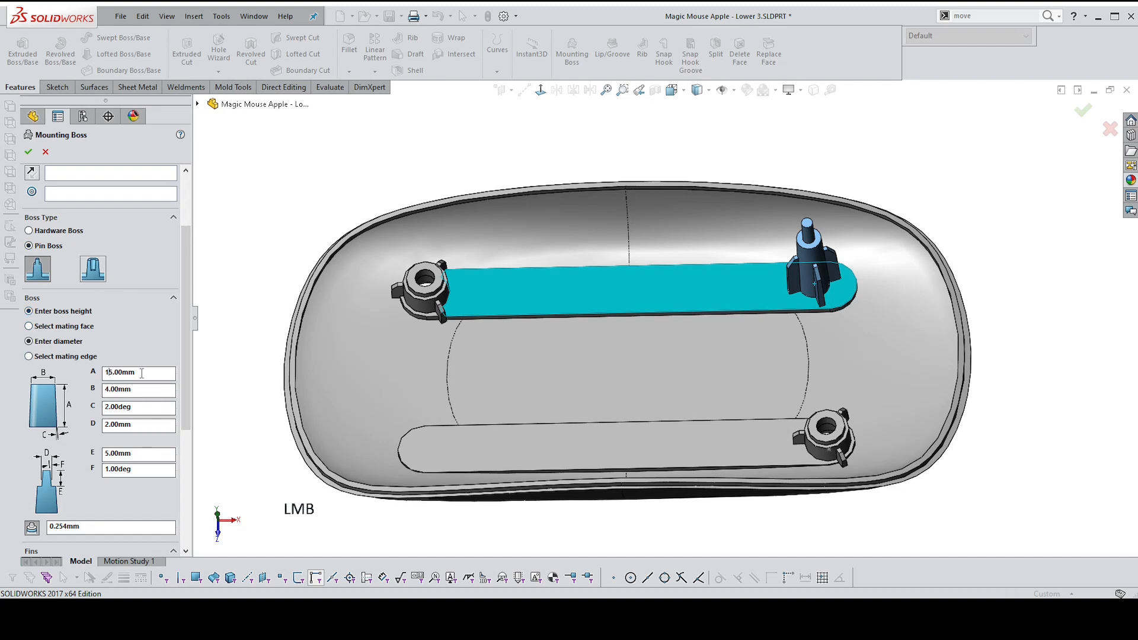
pyautogui.press('Delete')
pyautogui.press('BackSpace')
pyautogui.write('4')
pyautogui.press('Return')
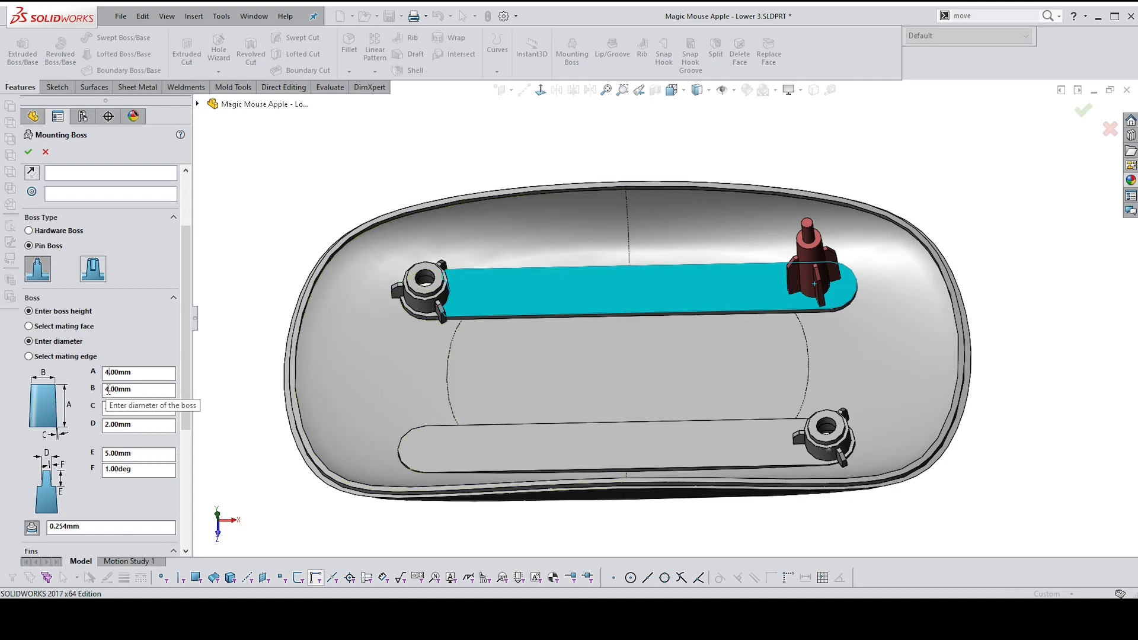
pyautogui.moveTo(108, 390); pyautogui.dragTo(102, 389)
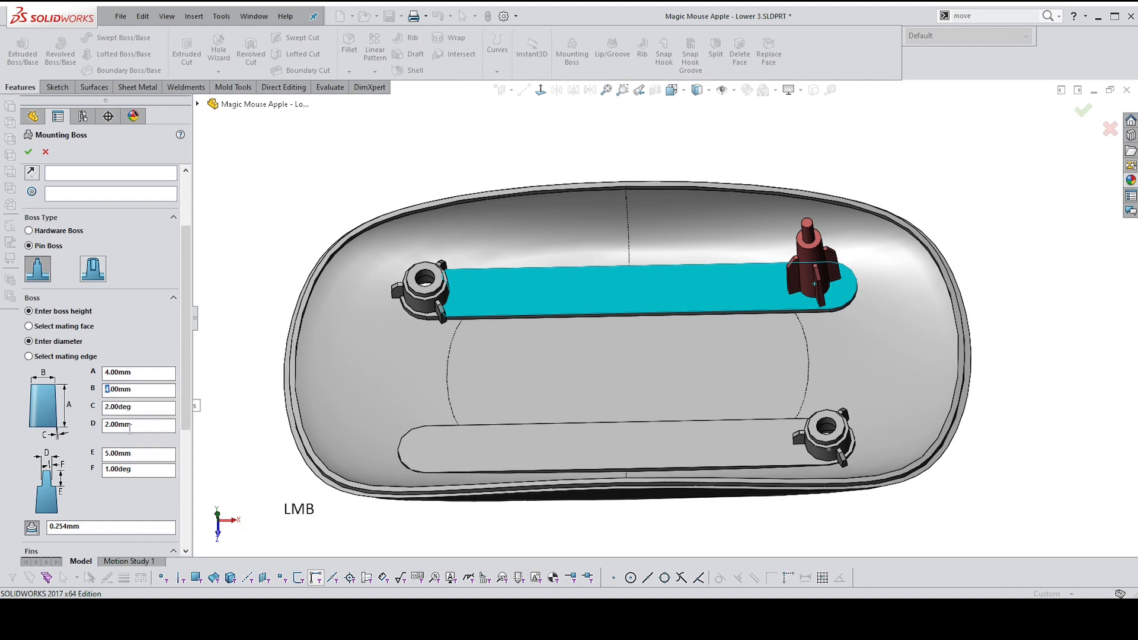
pyautogui.write('3')
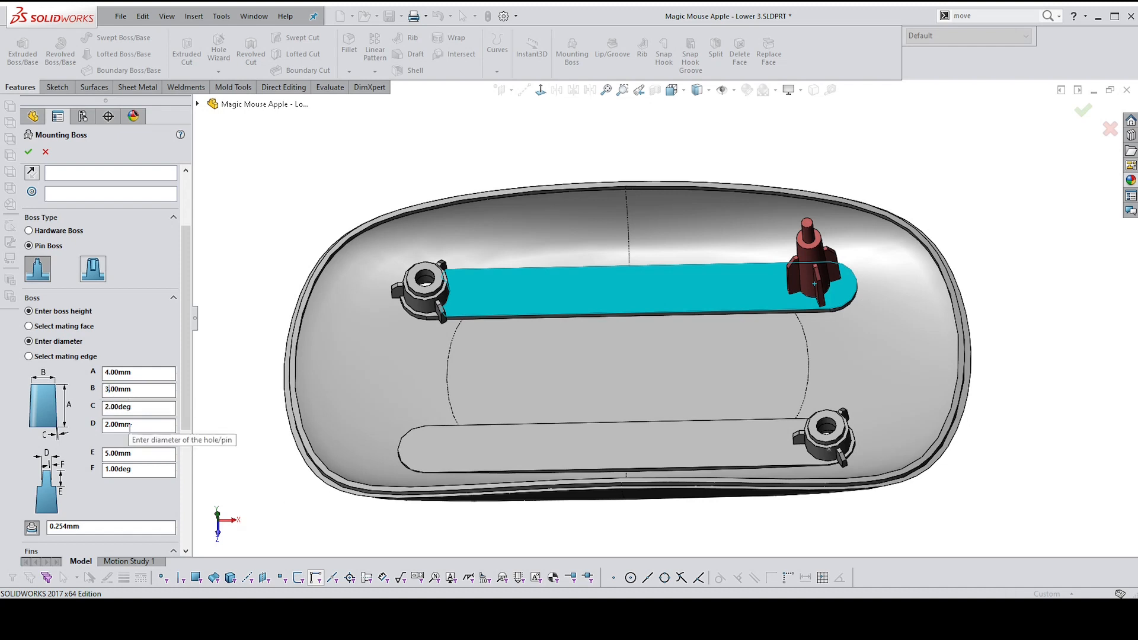
# Set the height of the pin boss's fins to 3.2 mm
pyautogui.moveTo(186, 422); pyautogui.dragTo(186, 538)
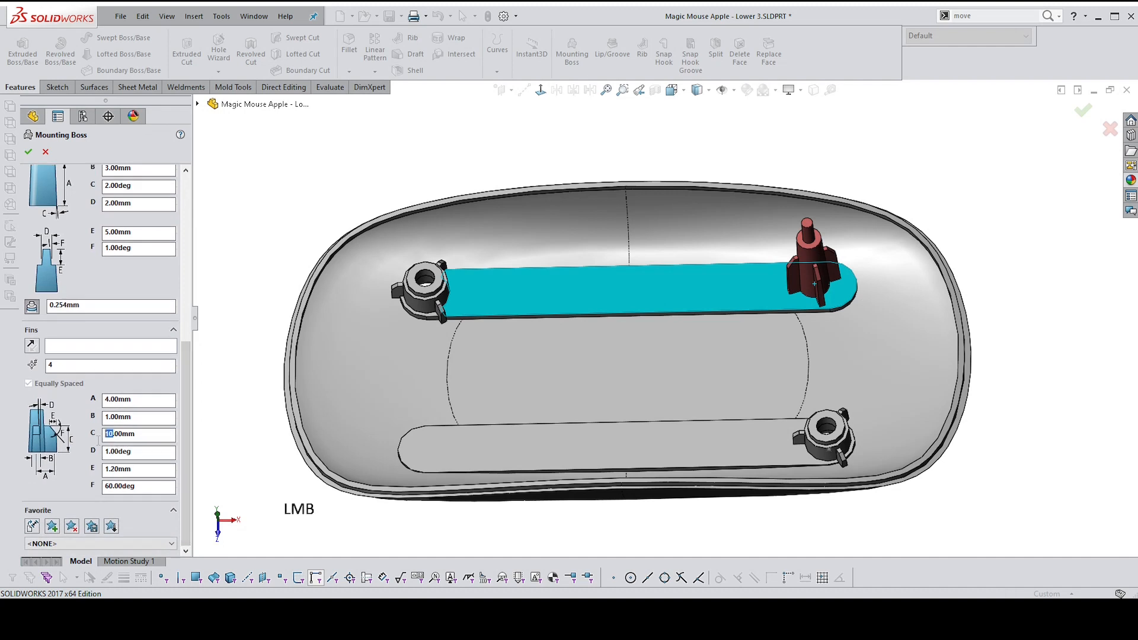
pyautogui.write('3.')
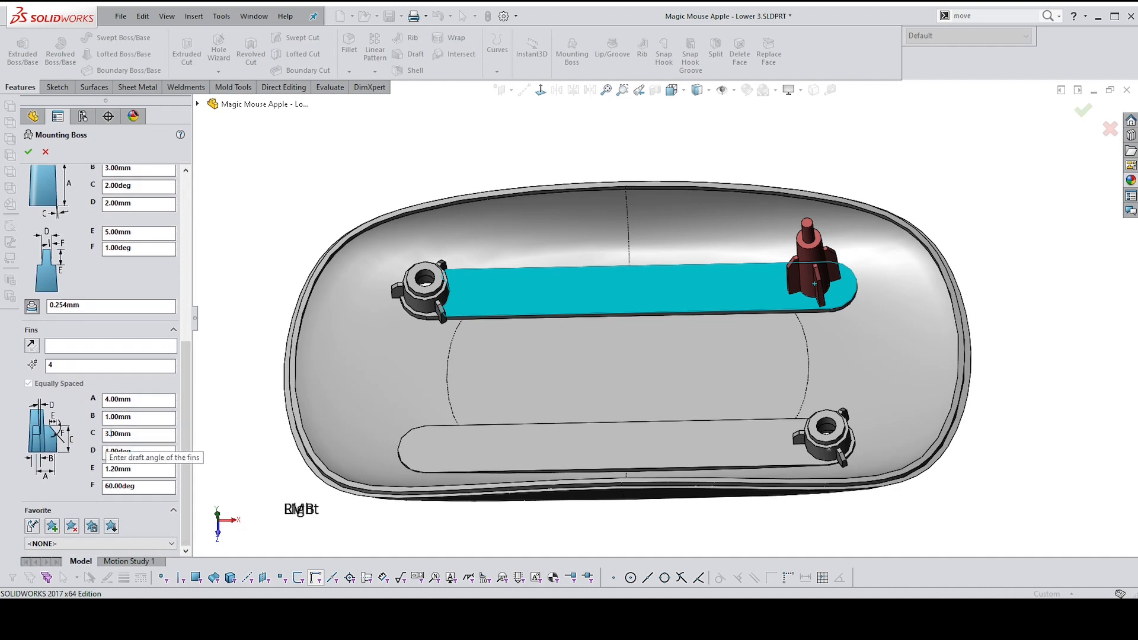
pyautogui.write('2')
pyautogui.press('Return')
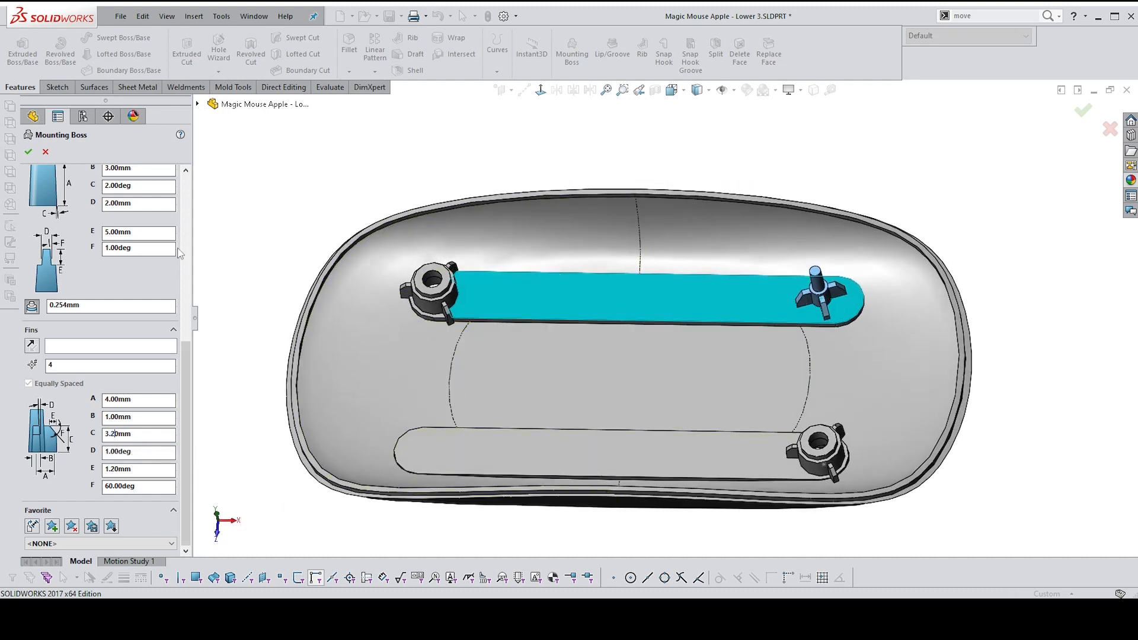
# Use the Top plane as the pin boss's direction and make it concentric with the upper slot's rounded end edge
pyautogui.scroll(5, 177, 232)
pyautogui.click(68, 270)
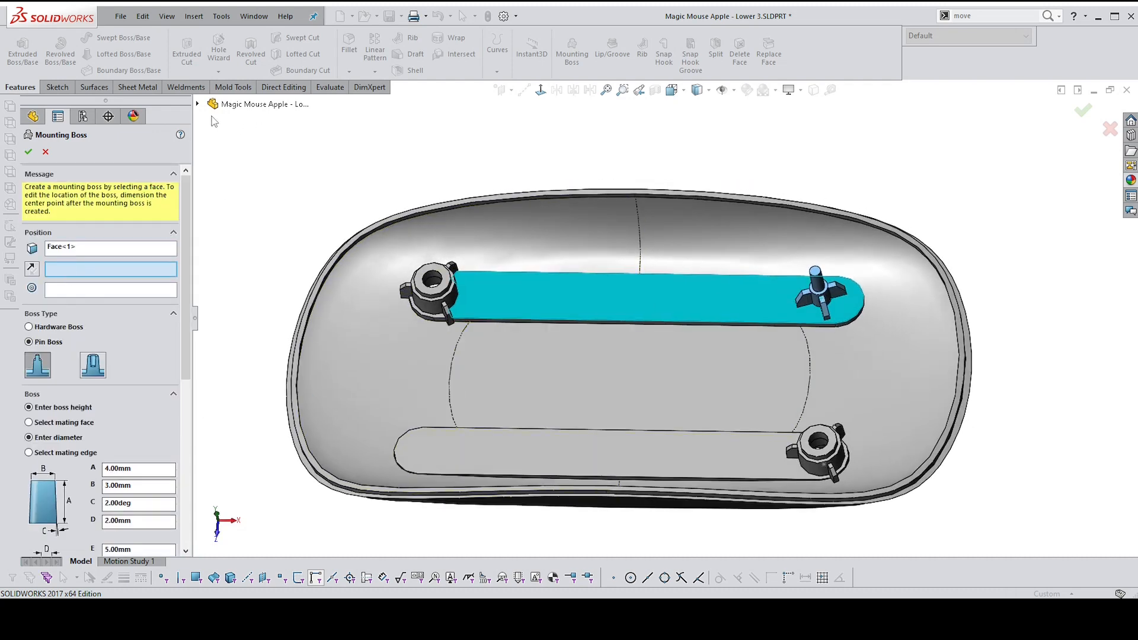
pyautogui.click(197, 104)
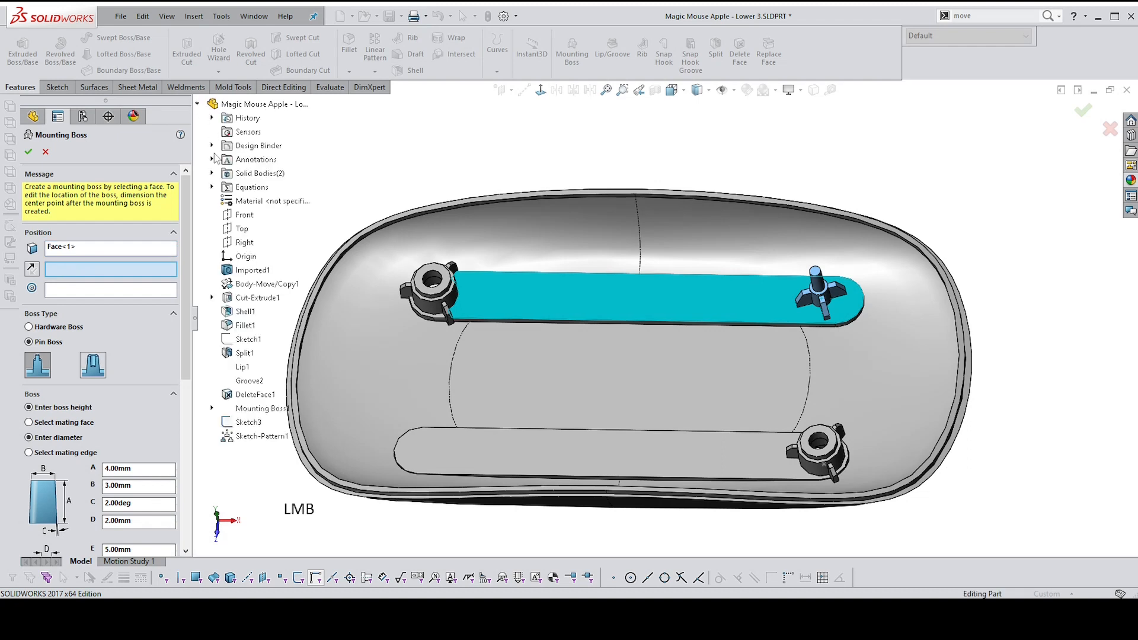
pyautogui.click(242, 228)
pyautogui.click(73, 293)
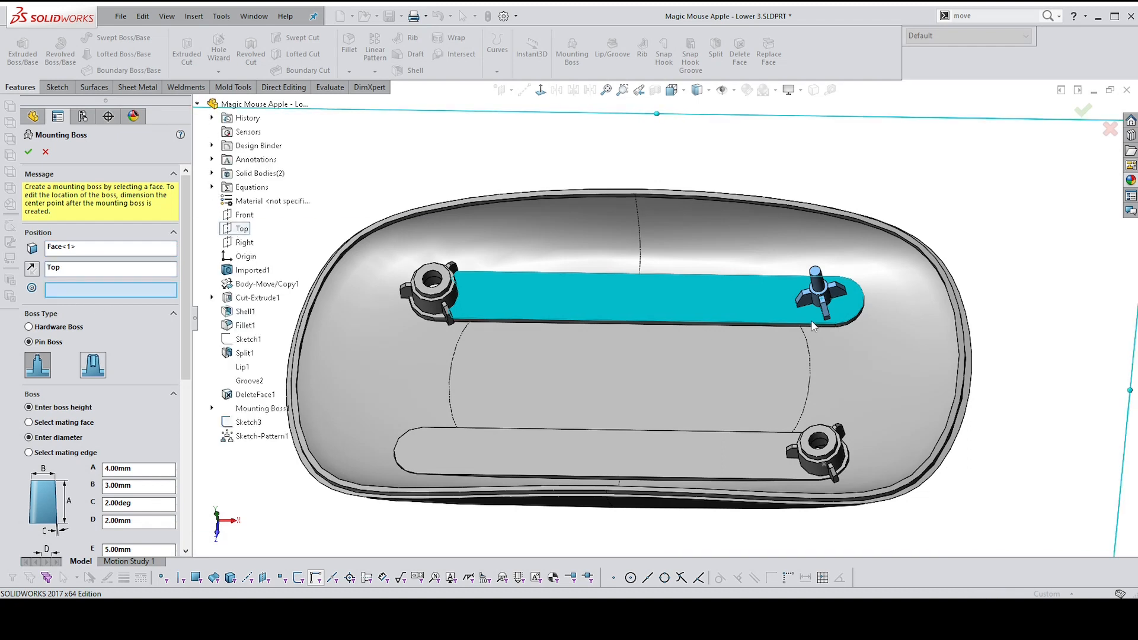
pyautogui.scroll(3, 851, 293)
pyautogui.click(847, 277)
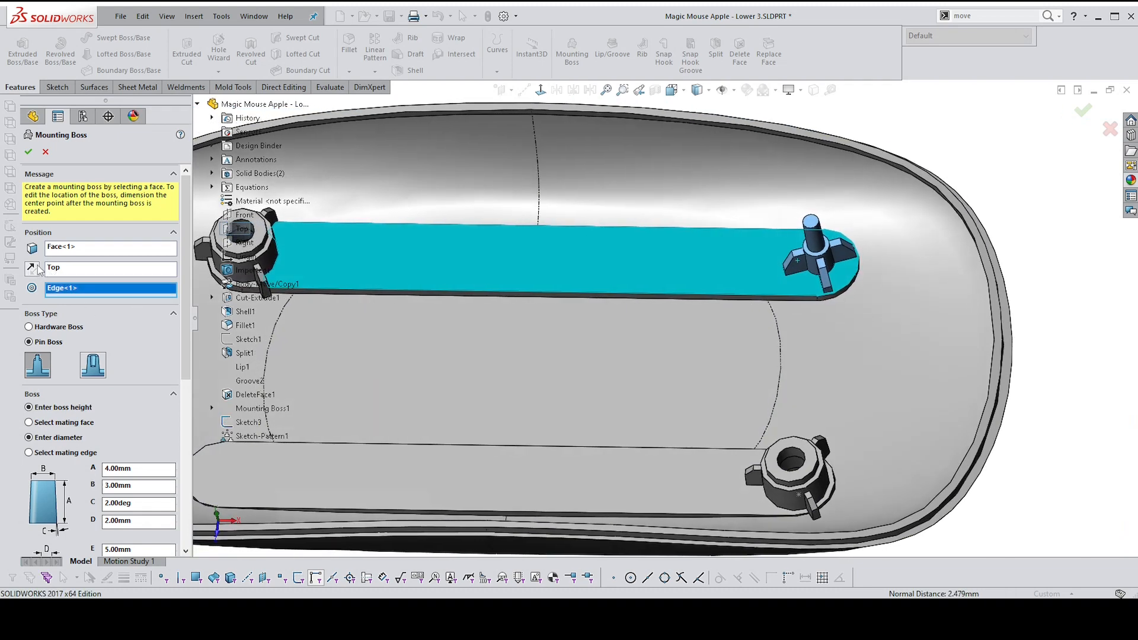
# Set the pin boss's diameter to 4 mm and the height of its pin to 1 mm
pyautogui.moveTo(750, 225); pyautogui.dragTo(820, 266, button='middle')
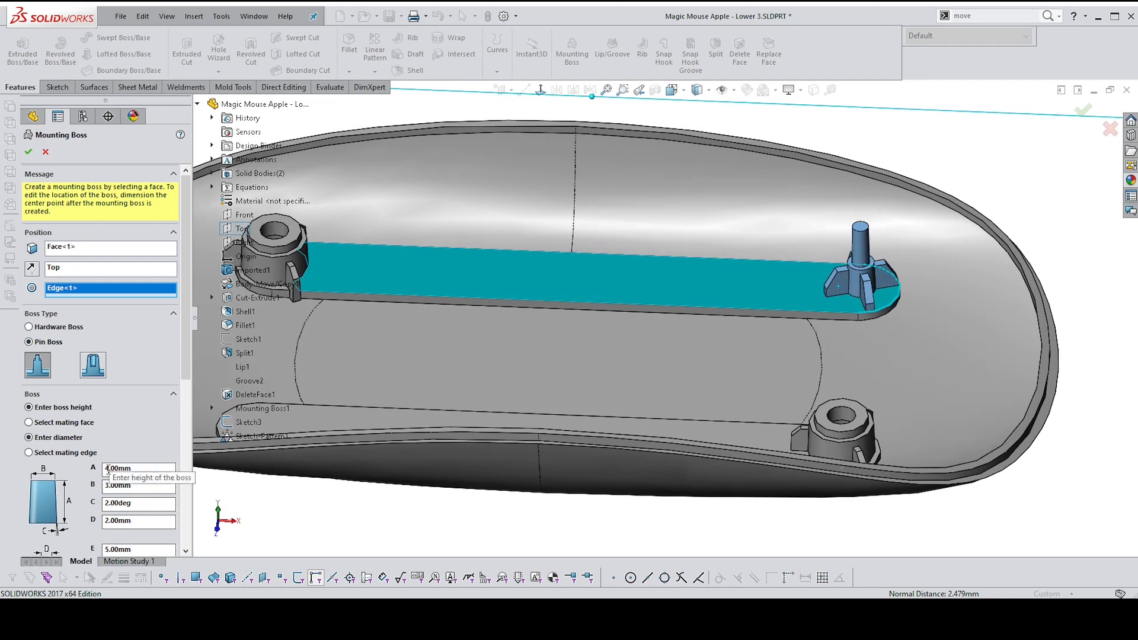
pyautogui.click(111, 470)
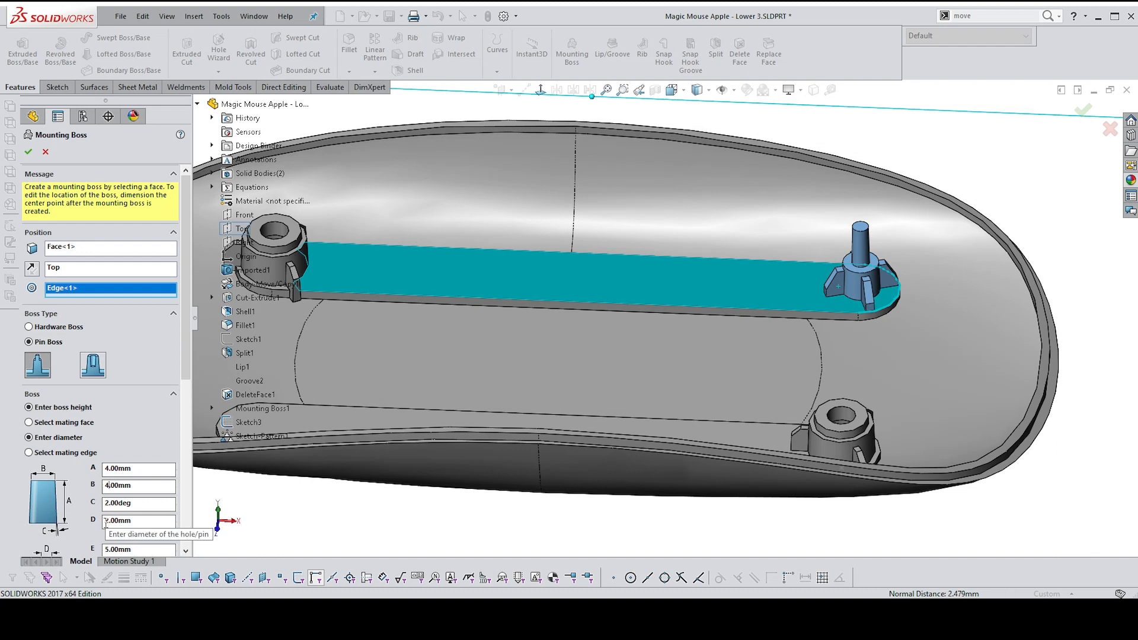
pyautogui.moveTo(187, 388); pyautogui.dragTo(199, 451)
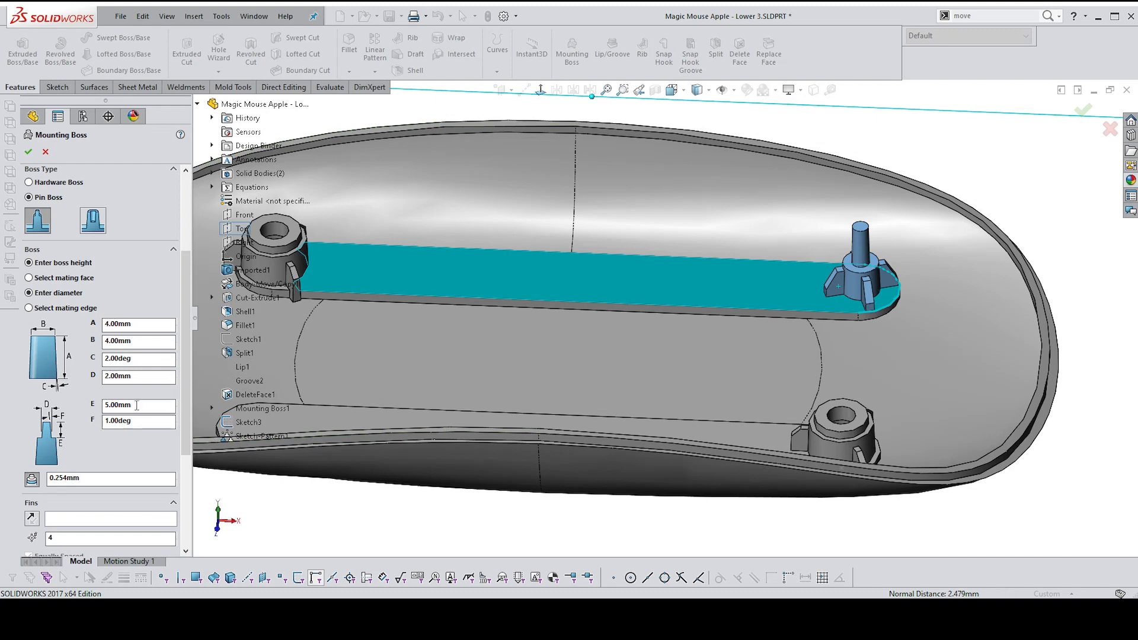
pyautogui.moveTo(110, 406); pyautogui.dragTo(97, 419)
pyautogui.write('1')
pyautogui.press('Return')
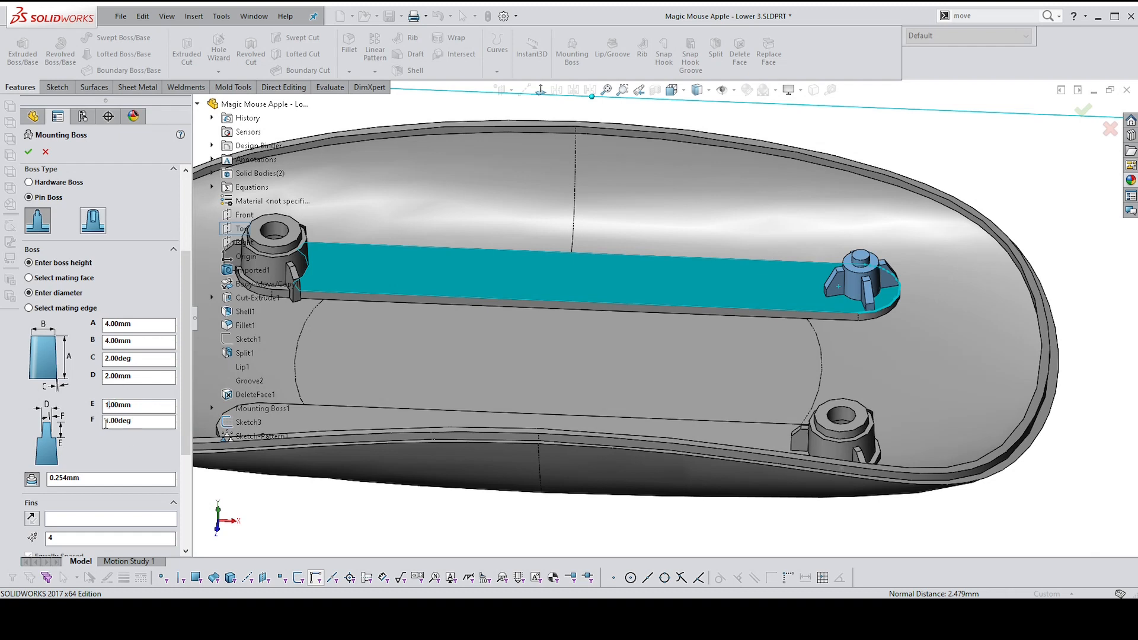
# Set the pin's draft angle to 2 degrees and the pin boss's clearance to 0.10 mm
pyautogui.click(107, 422)
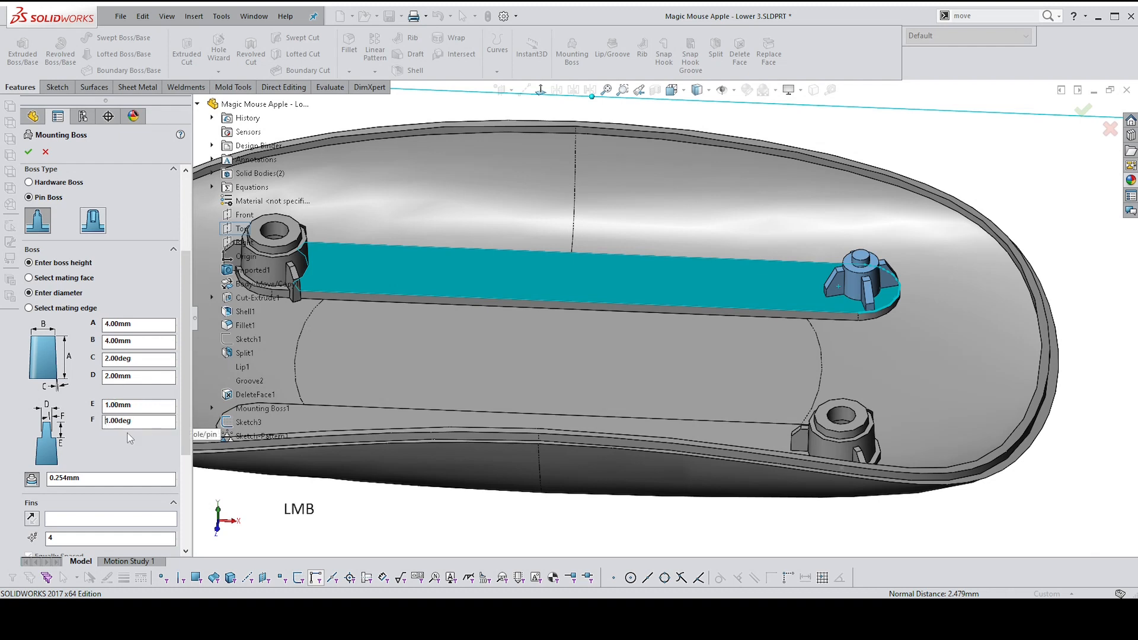
pyautogui.press('Delete')
pyautogui.write('2')
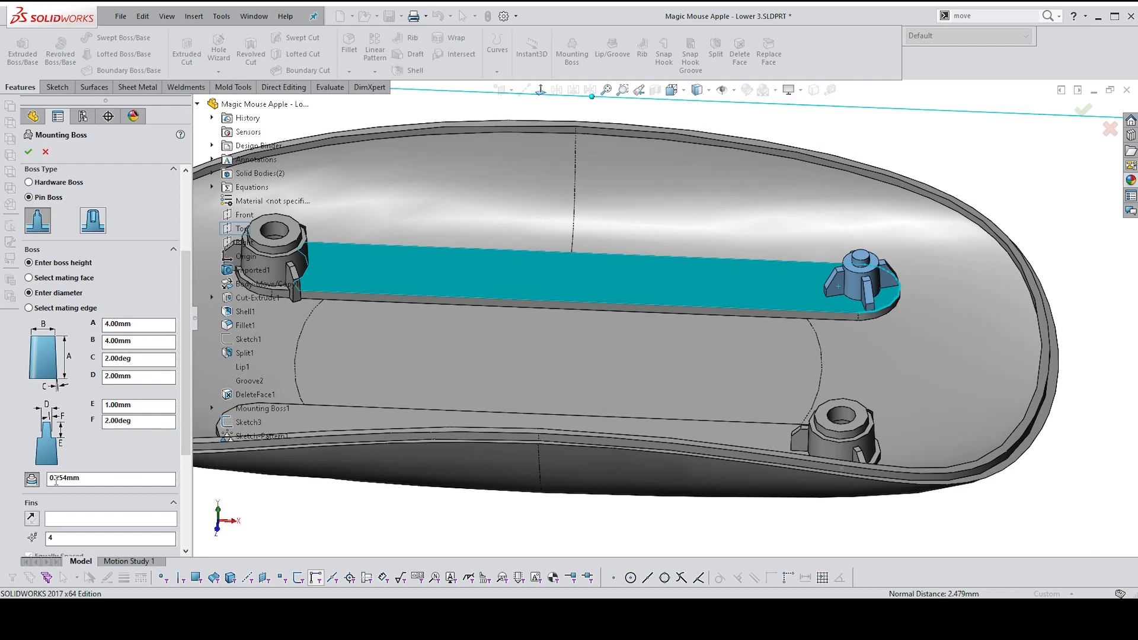
pyautogui.click(57, 478)
# Use the Right plane as the direction of the pin boss's fins and set their number to 2
pyautogui.moveTo(184, 420); pyautogui.dragTo(183, 457)
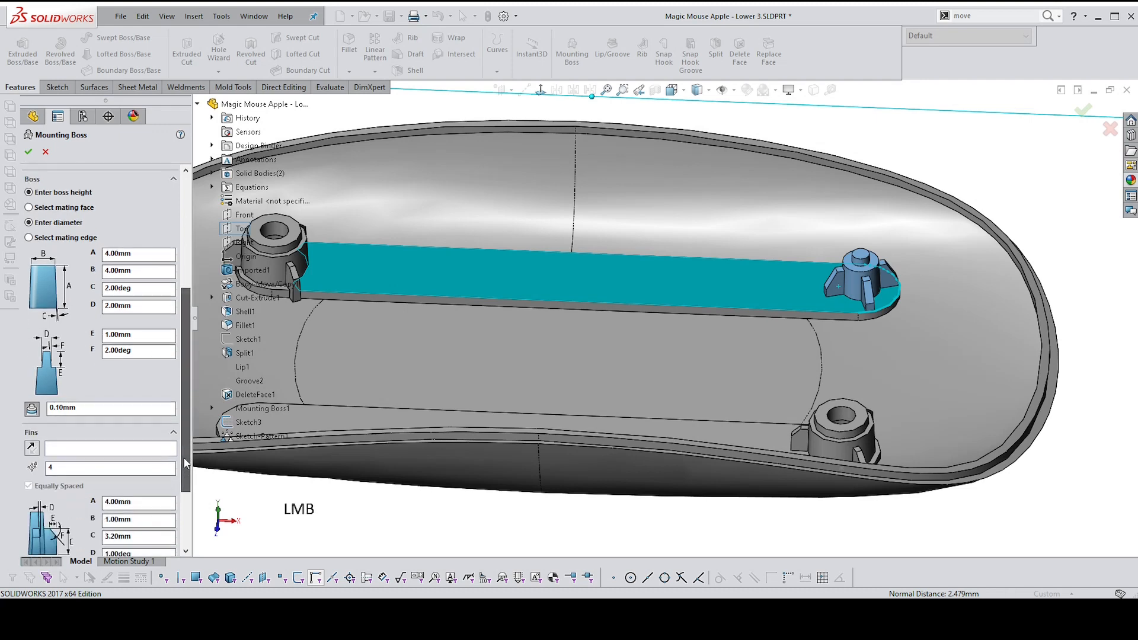
pyautogui.scroll(-4, 444, 211)
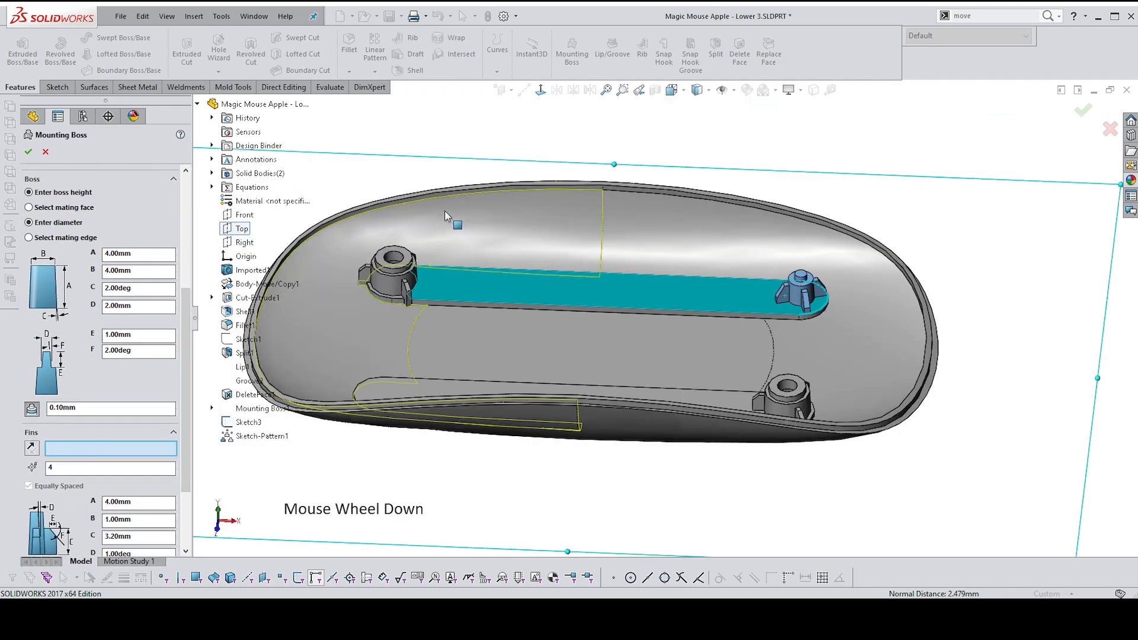
pyautogui.click(246, 244)
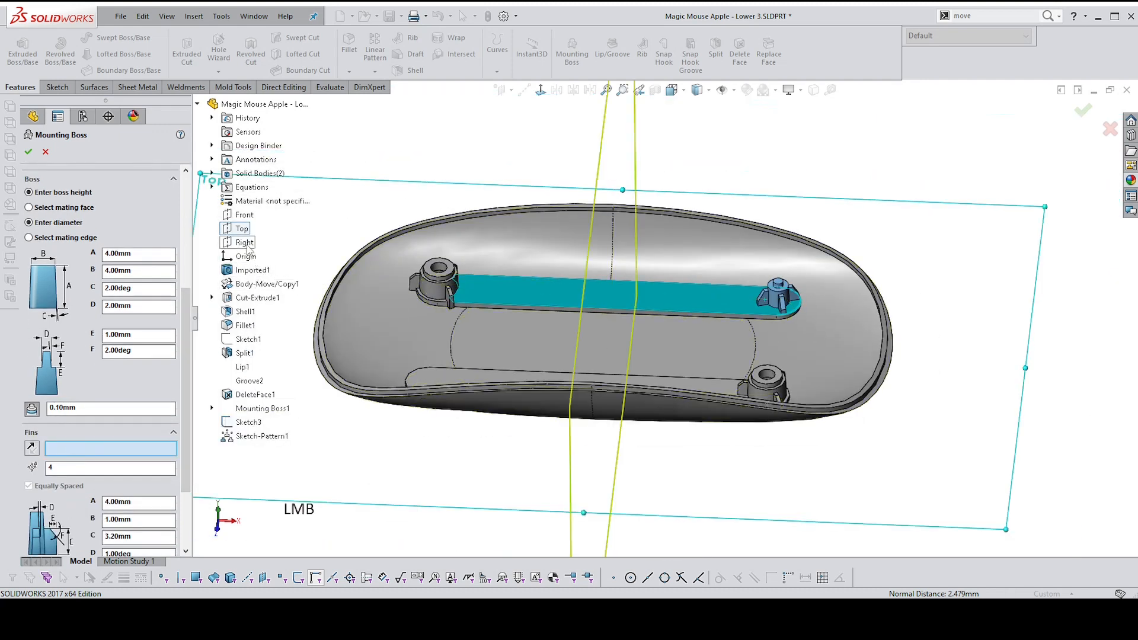
pyautogui.doubleClick(62, 466)
pyautogui.write('2')
pyautogui.press('Return')
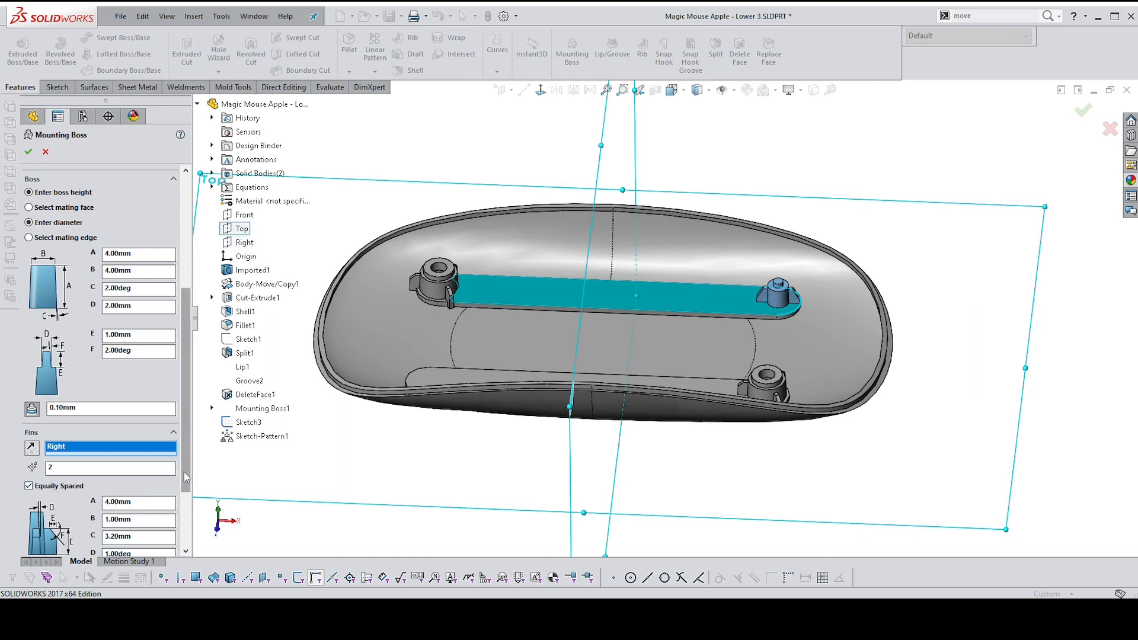
# Set the fins' chamfer distance to 1 mm and their chamfer angle to 45 degrees
pyautogui.moveTo(185, 474); pyautogui.dragTo(185, 523)
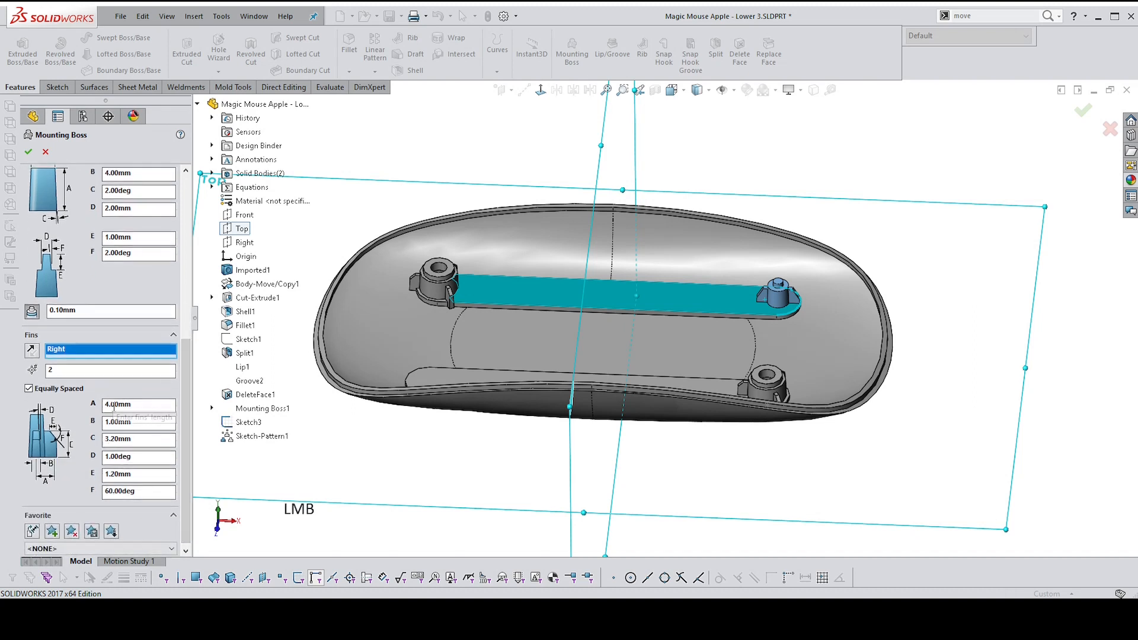
pyautogui.scroll(5, 108, 439)
pyautogui.scroll(-5, 107, 446)
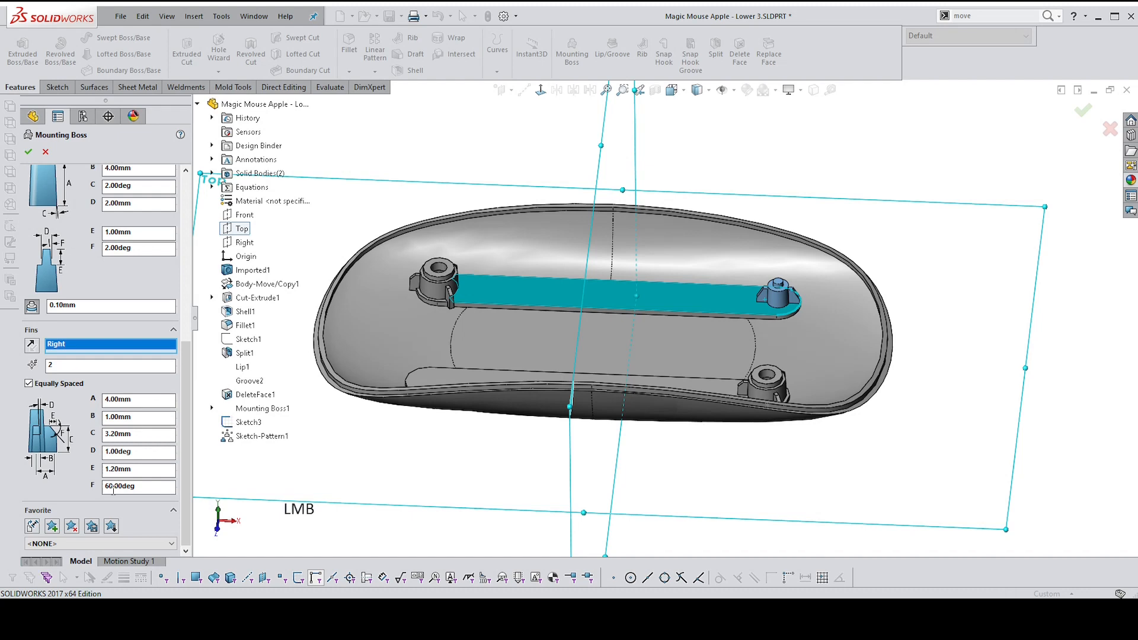
pyautogui.doubleClick(115, 469)
pyautogui.write('1')
pyautogui.press('Return')
pyautogui.scroll(2, 780, 292)
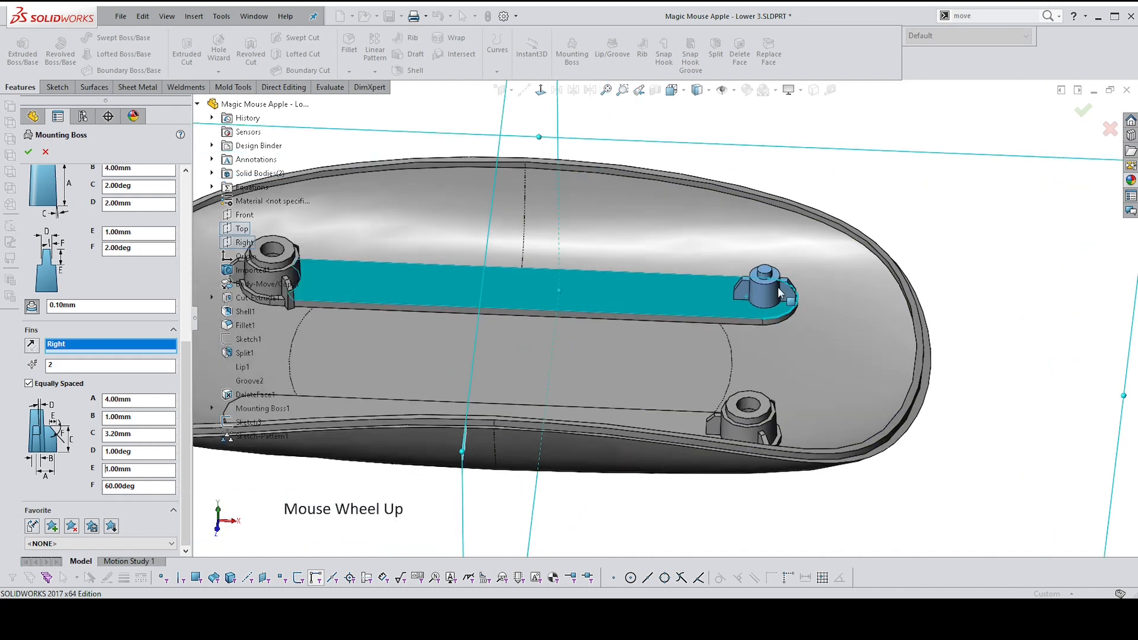
pyautogui.scroll(1, 779, 292)
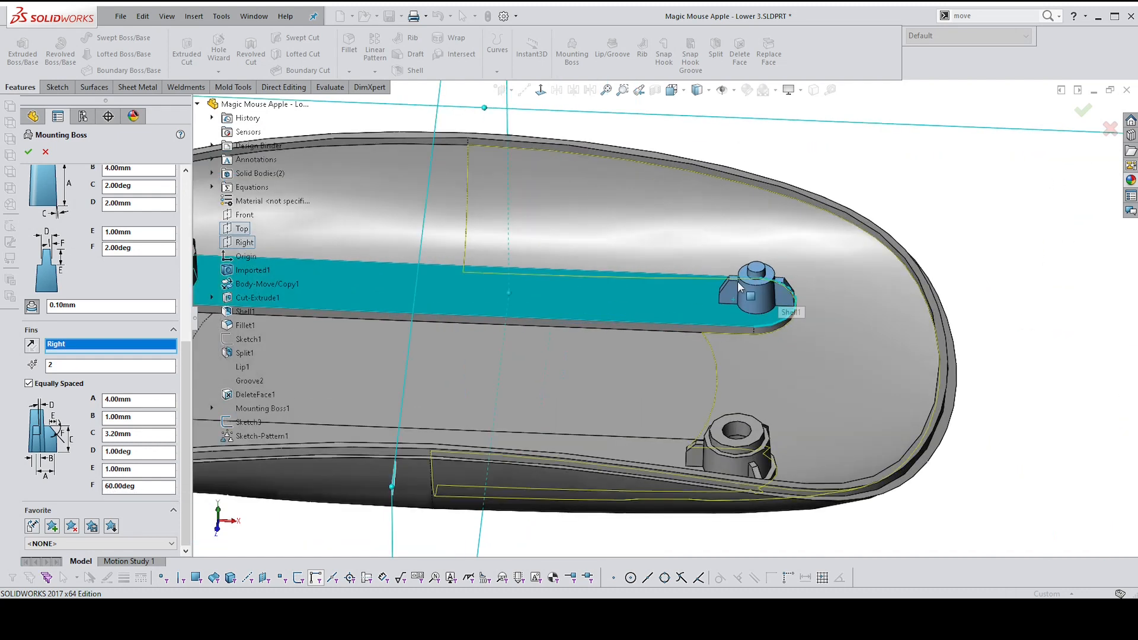
pyautogui.doubleClick(110, 485)
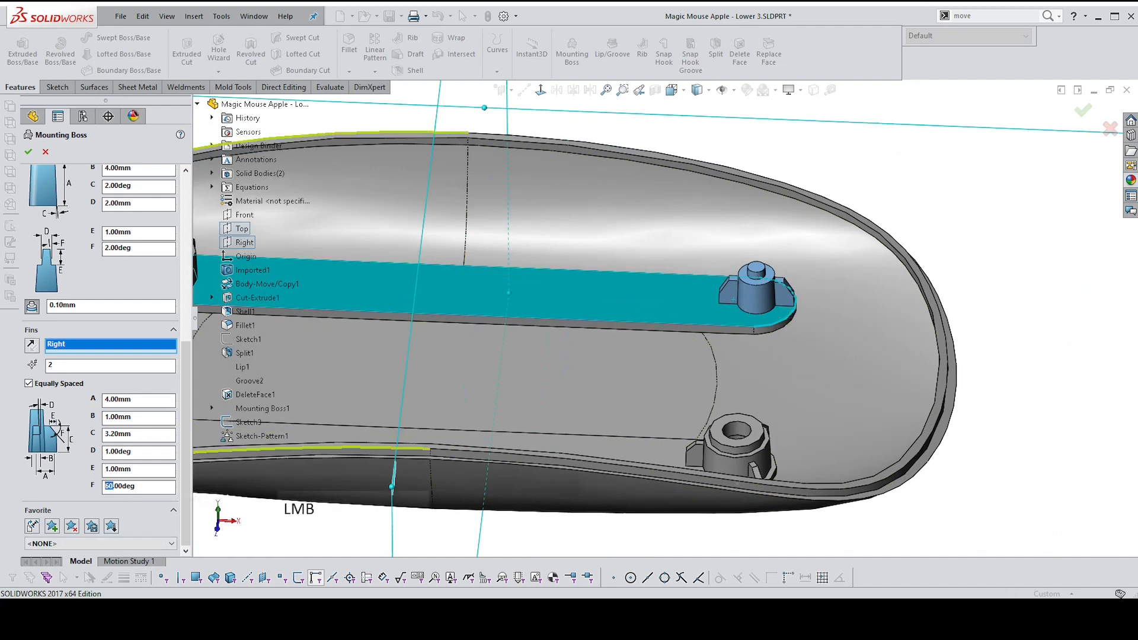
pyautogui.write('45')
pyautogui.press('Return')
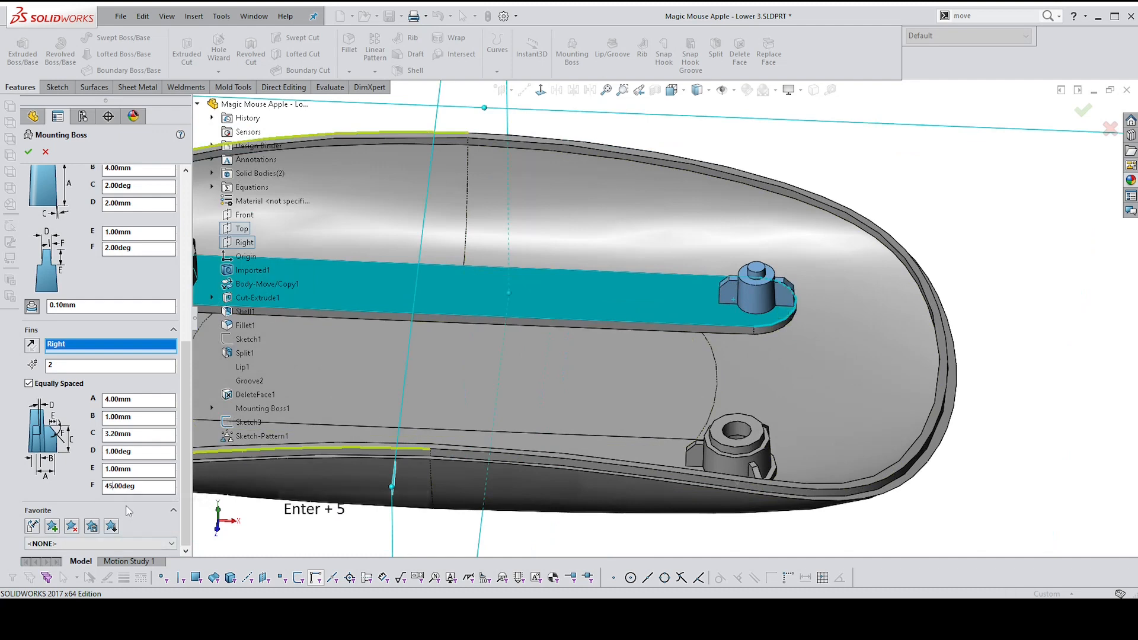
# Set the fin width to 0.9 mm and finish the pin boss
pyautogui.doubleClick(118, 417)
pyautogui.write('.')
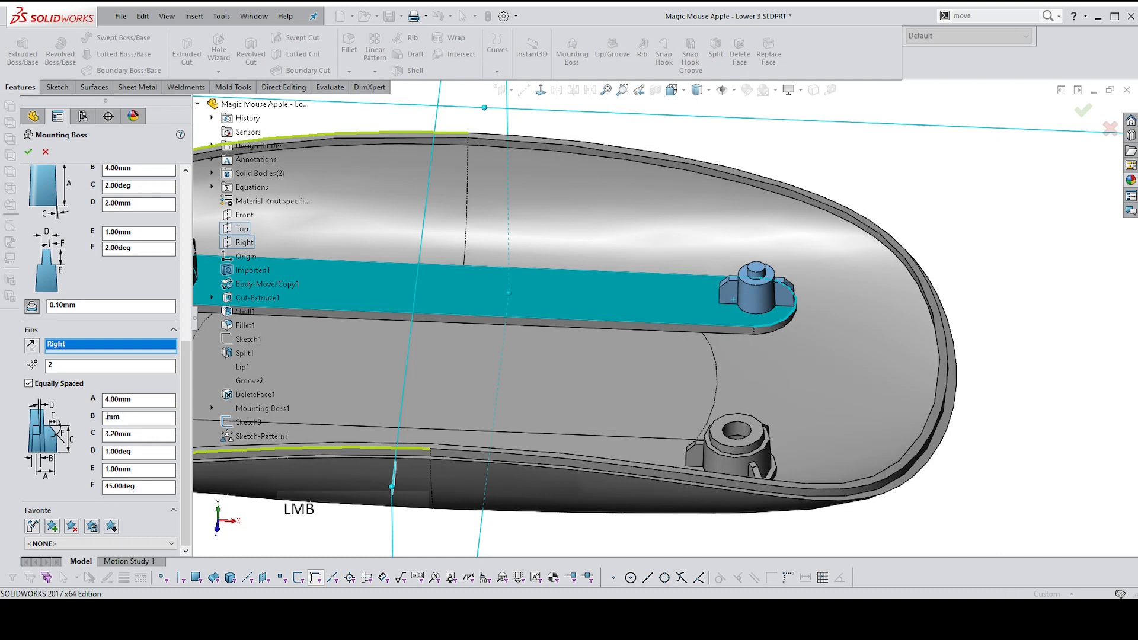
pyautogui.write('9')
pyautogui.press('Return')
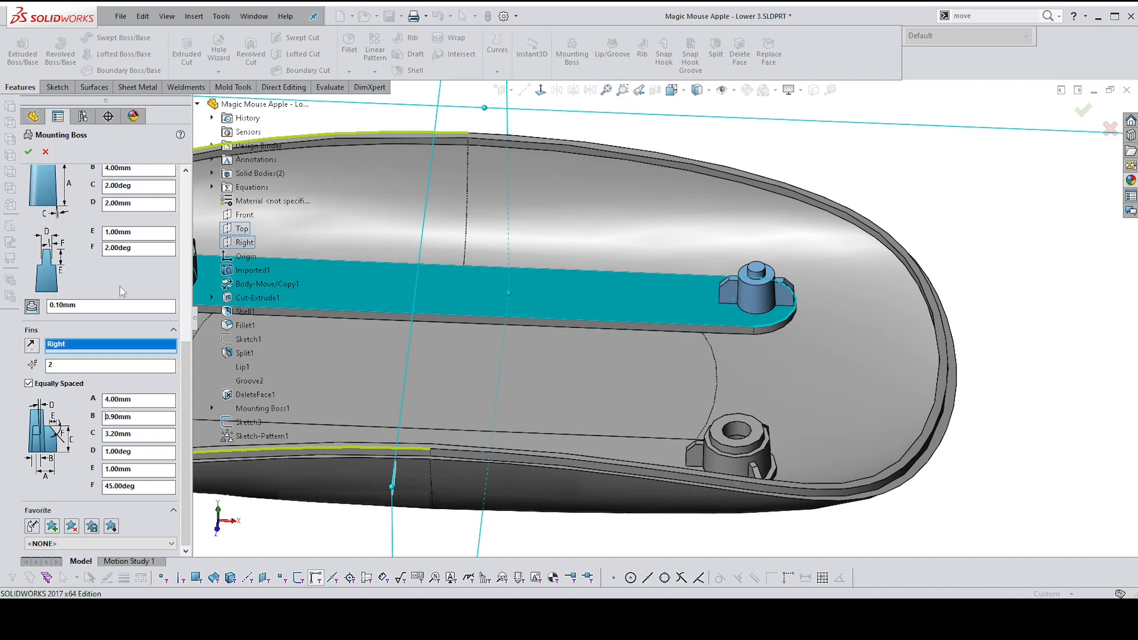
pyautogui.click(27, 152)
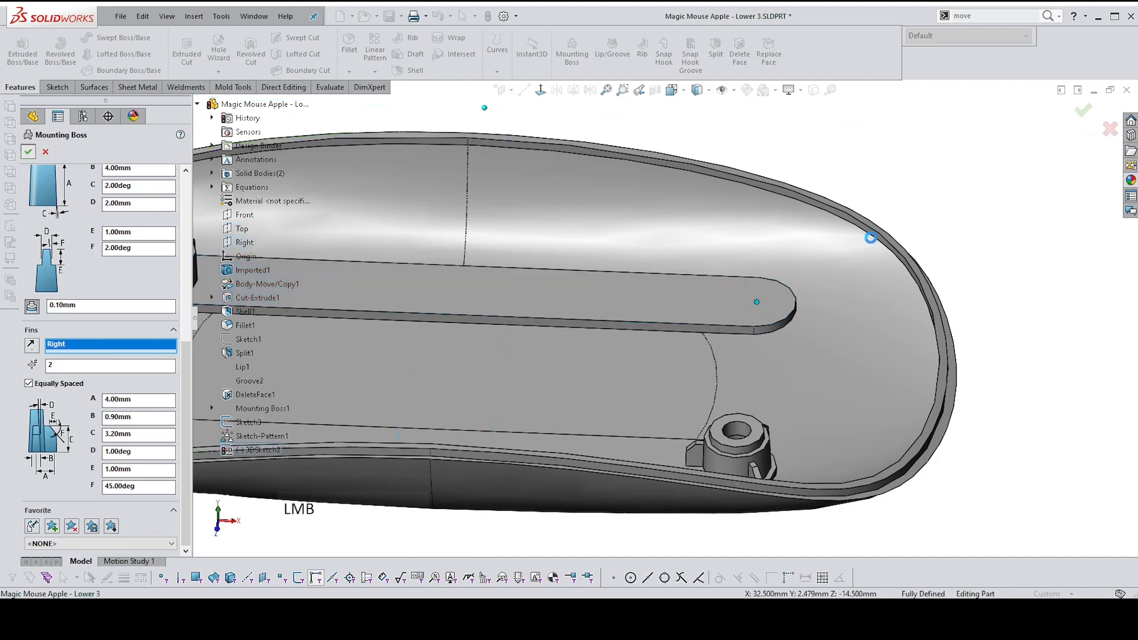
# Sketch a point on the Top plane at the centre of the lower slot's rounded end that has no boss
pyautogui.scroll(-3, 951, 230)
pyautogui.moveTo(948, 234); pyautogui.dragTo(857, 175, button='middle')
pyautogui.click(515, 365)
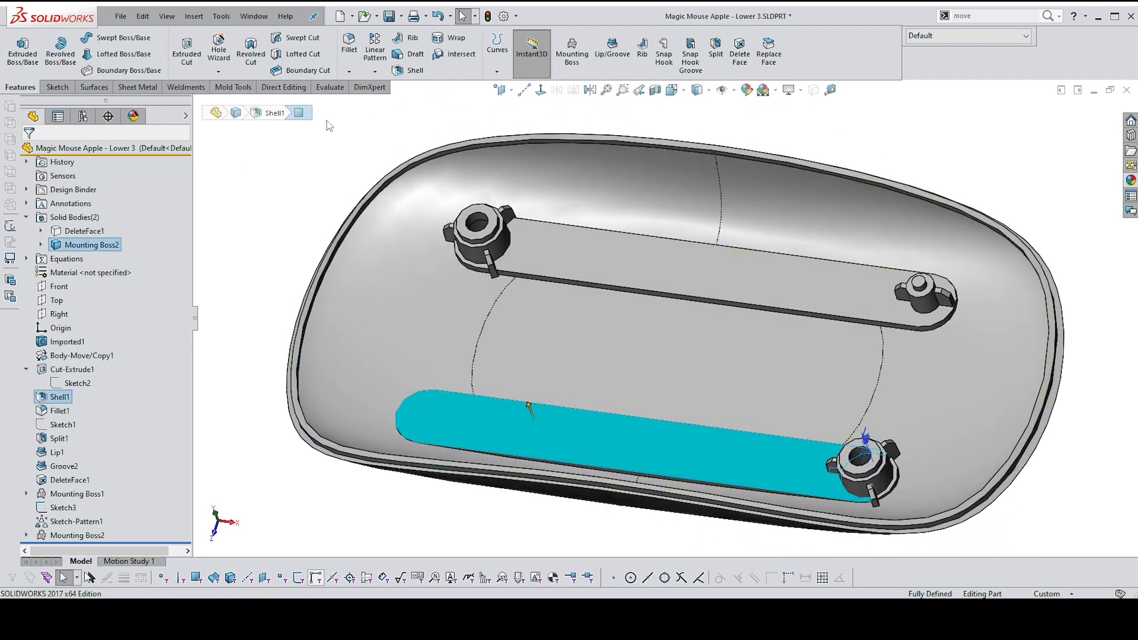
pyautogui.click(59, 301)
pyautogui.click(70, 262)
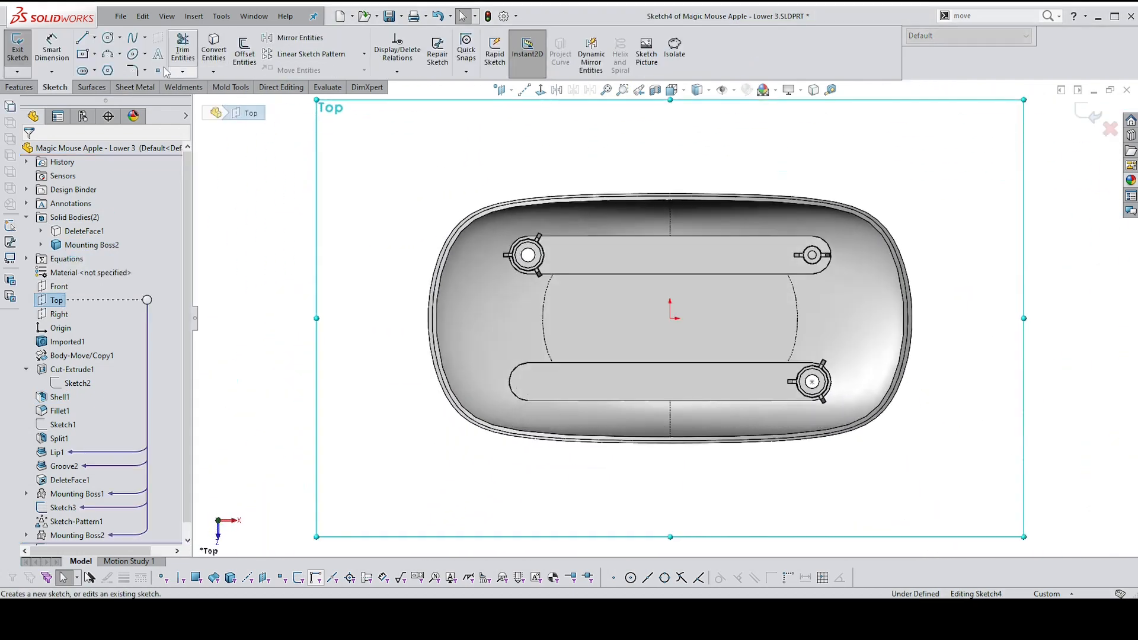
pyautogui.click(159, 71)
pyautogui.scroll(-2, 537, 385)
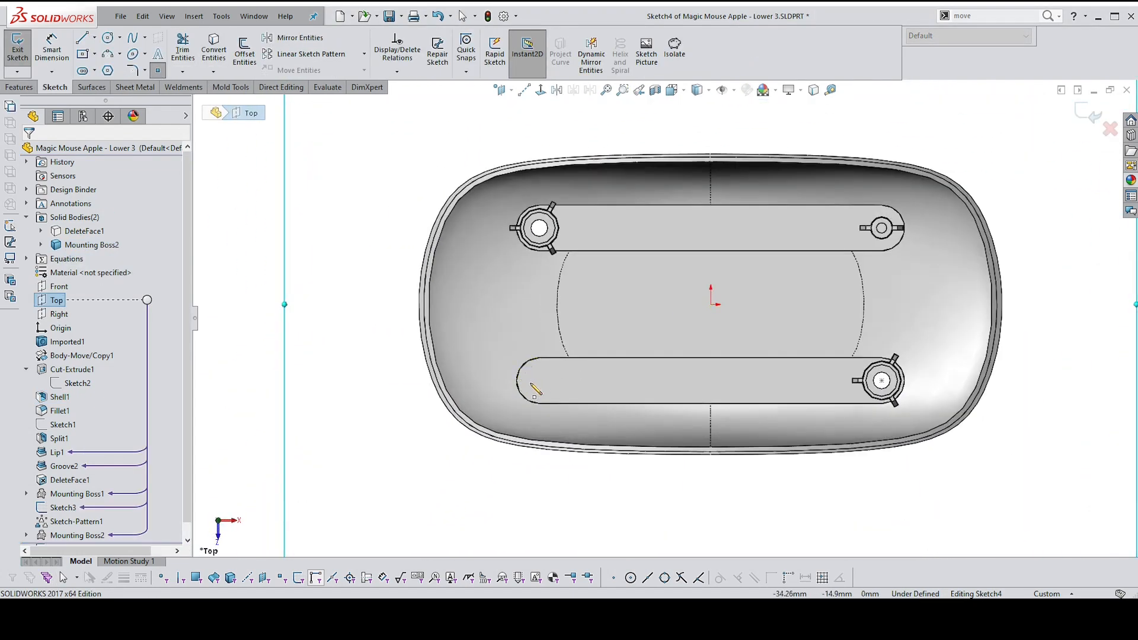
pyautogui.click(538, 380)
pyautogui.press('Escape')
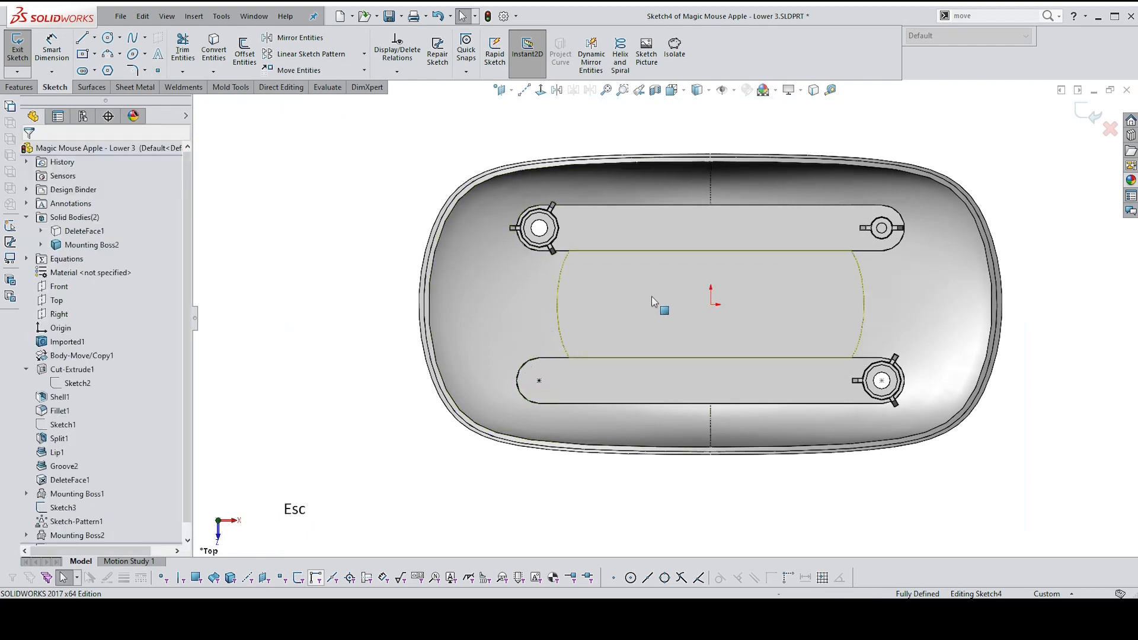
pyautogui.click(1089, 113)
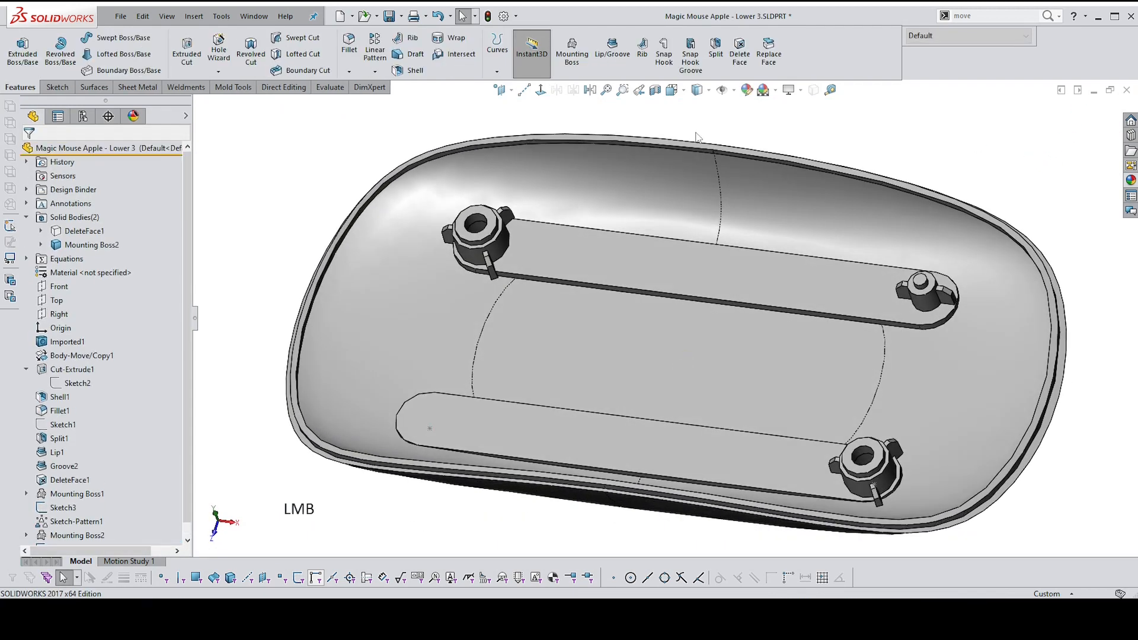
# Copy the pin boss to the sketched point in the lower slot with a Sketch Driven Pattern
pyautogui.click(375, 72)
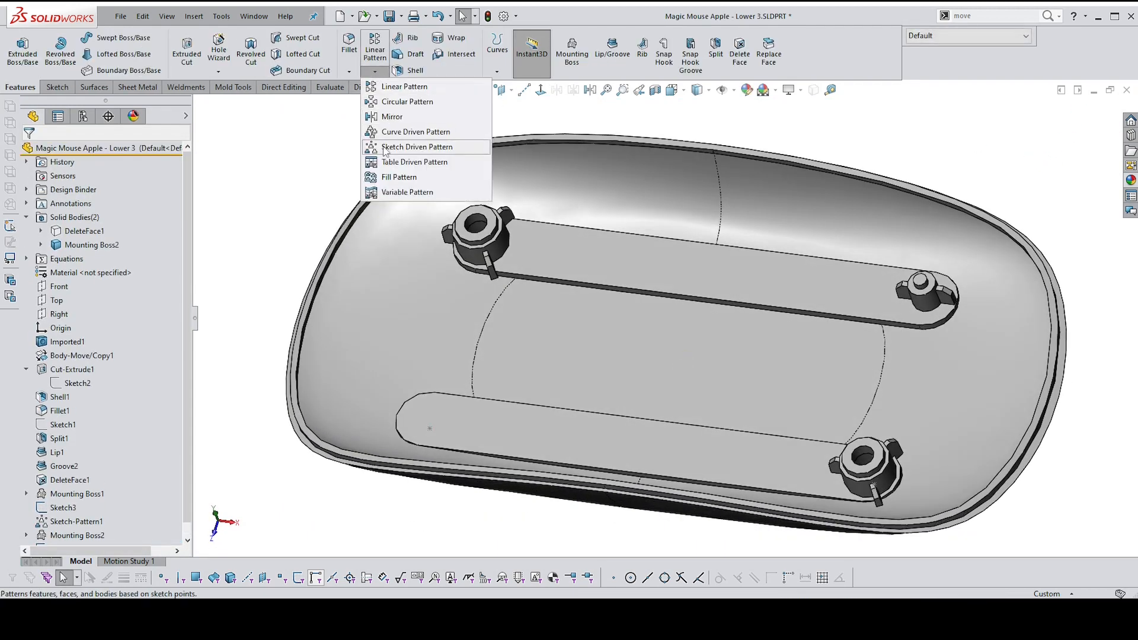
pyautogui.click(403, 148)
pyautogui.click(428, 428)
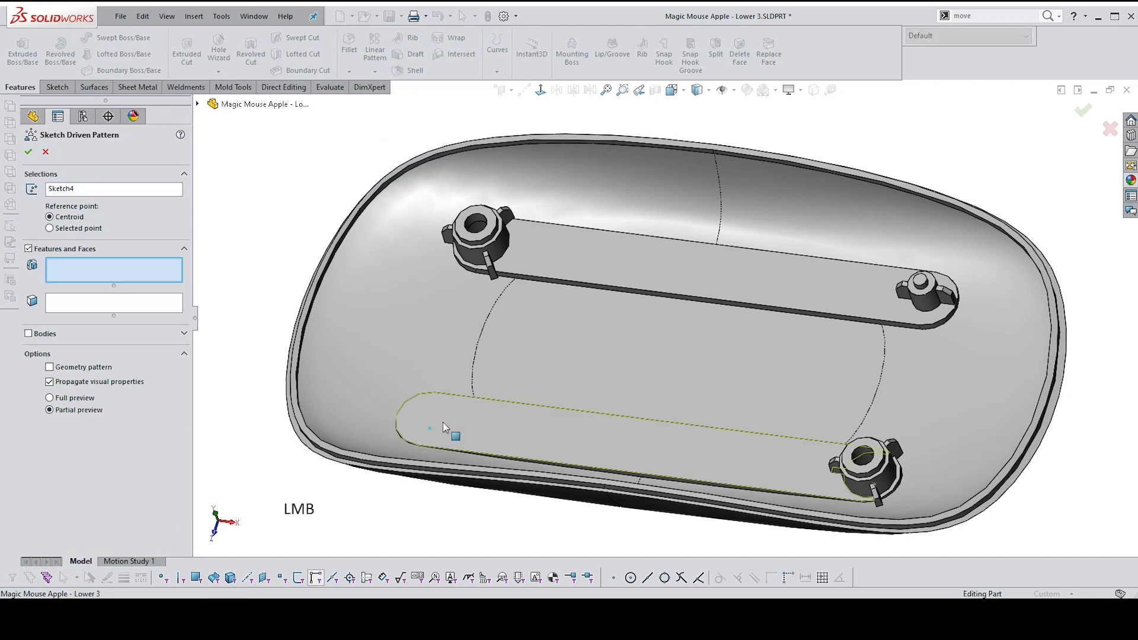
pyautogui.click(916, 295)
pyautogui.click(28, 152)
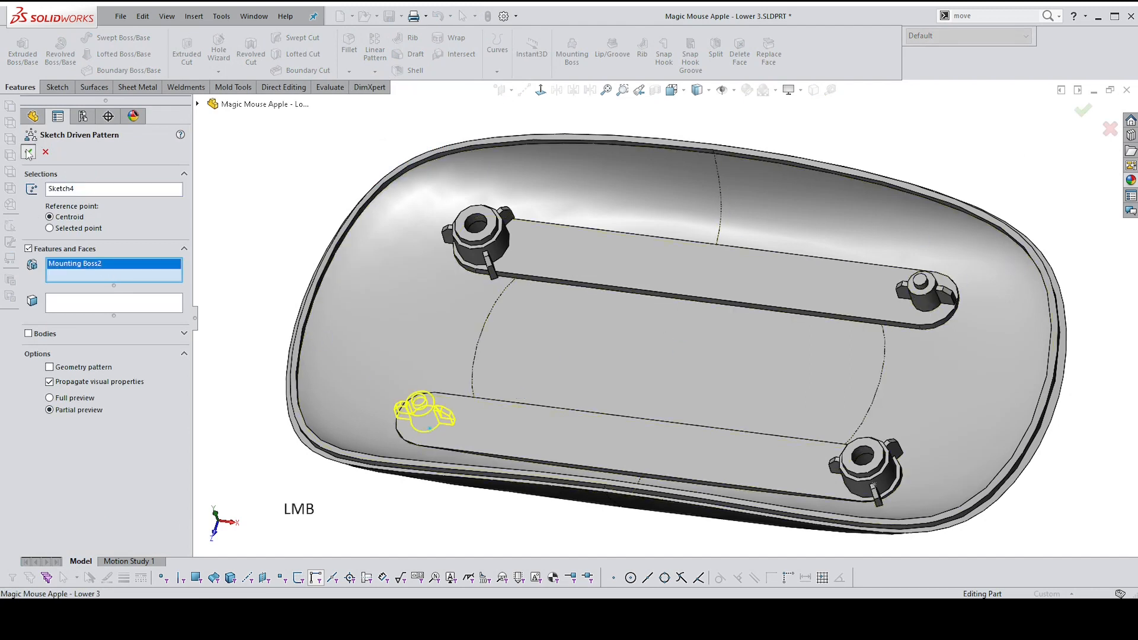
pyautogui.click(1016, 155)
pyautogui.scroll(-2, 1008, 170)
pyautogui.click(1008, 189)
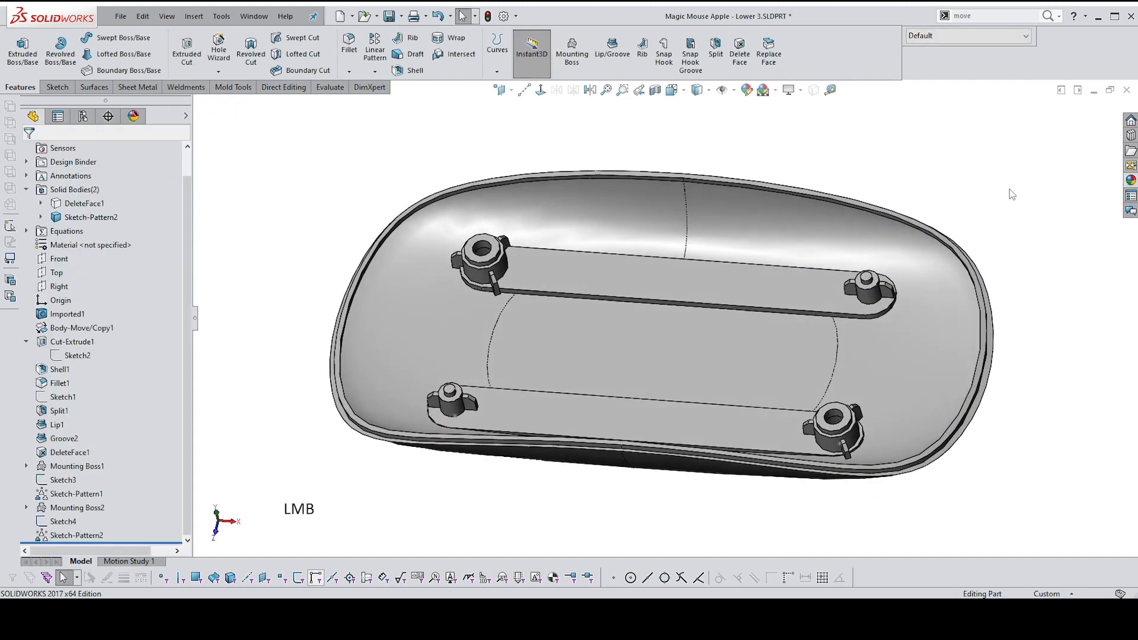
# Show the hidden DeleteFace1 body and section the view along the Front plane
pyautogui.click(81, 203)
pyautogui.click(93, 163)
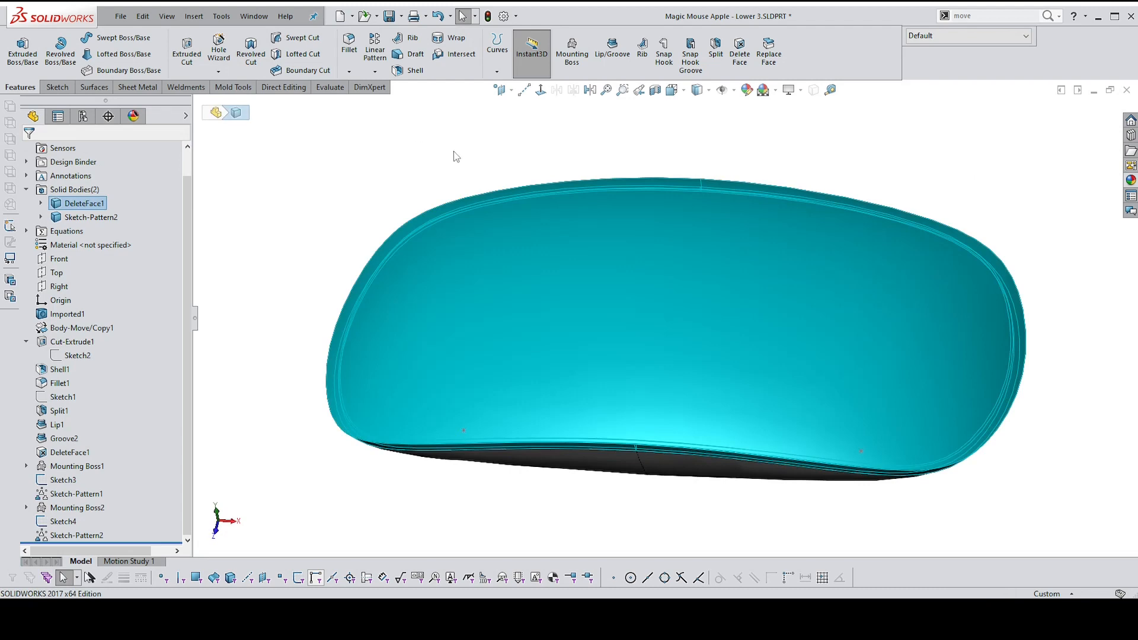
pyautogui.click(656, 91)
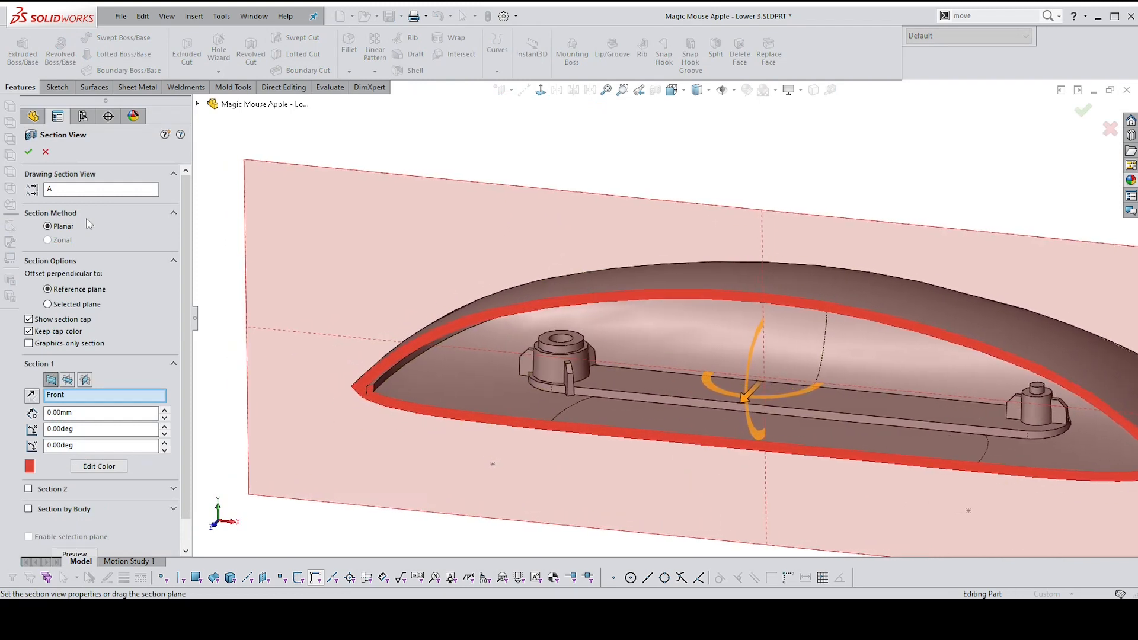
pyautogui.click(28, 151)
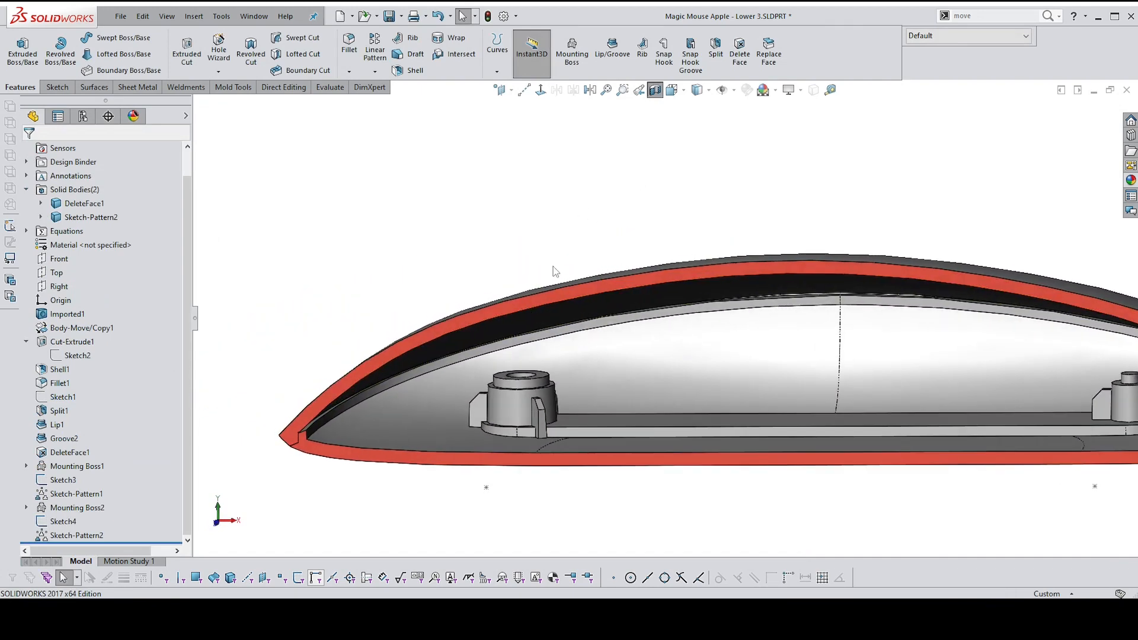
# Begin a thread-type hardware mounting boss with the lower boss's ring-shaped shoulder face as its mating face
pyautogui.click(572, 47)
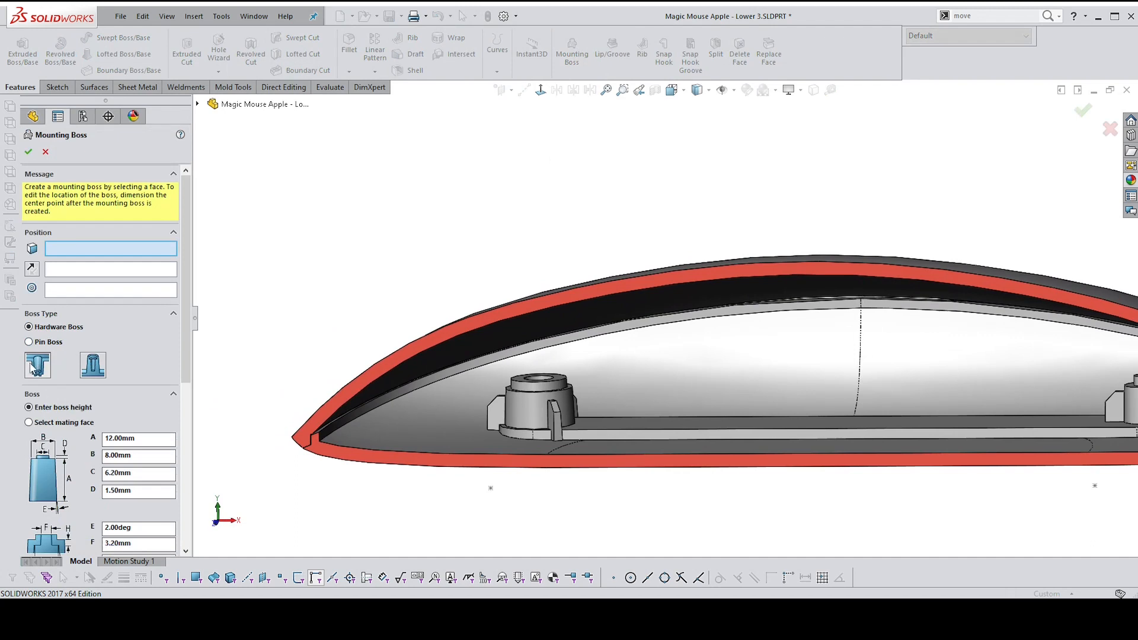
pyautogui.click(95, 367)
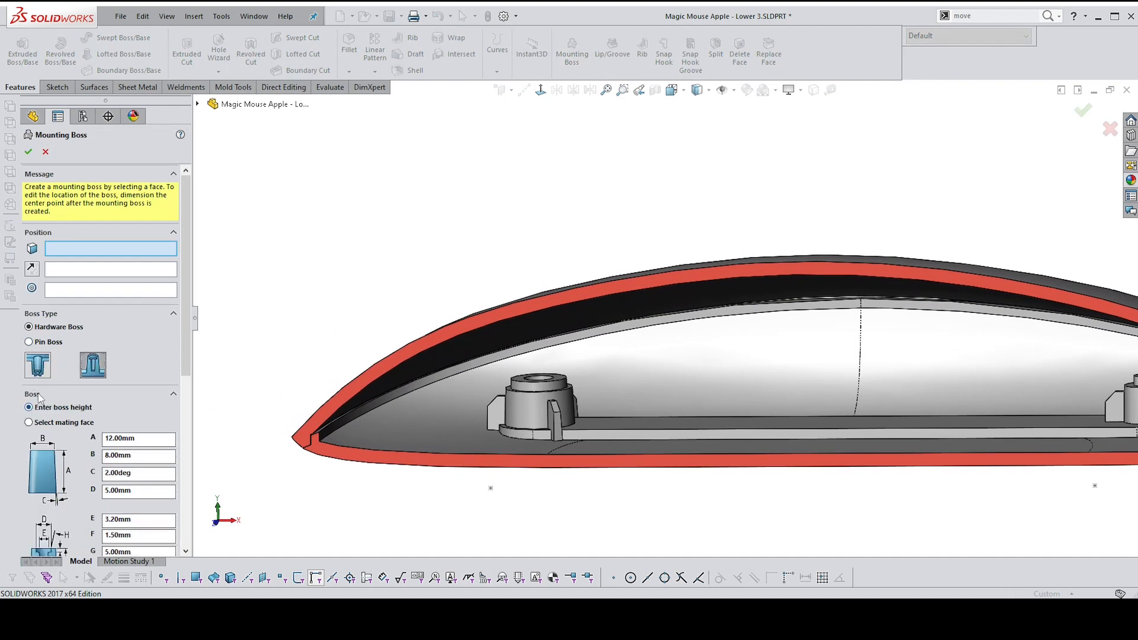
pyautogui.click(30, 423)
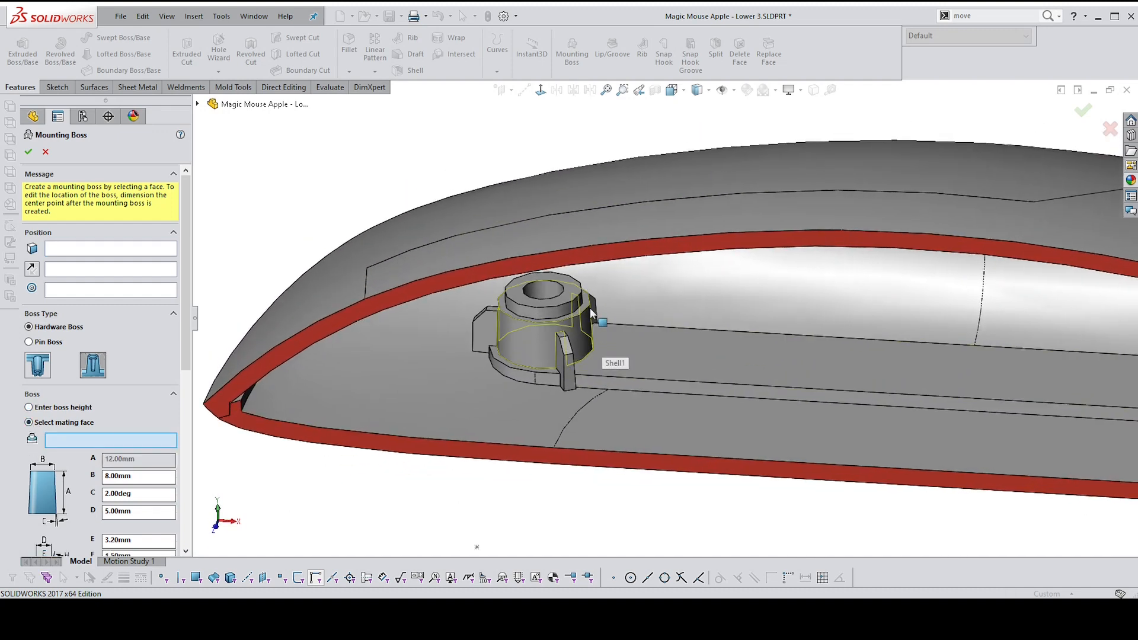
pyautogui.scroll(3, 589, 308)
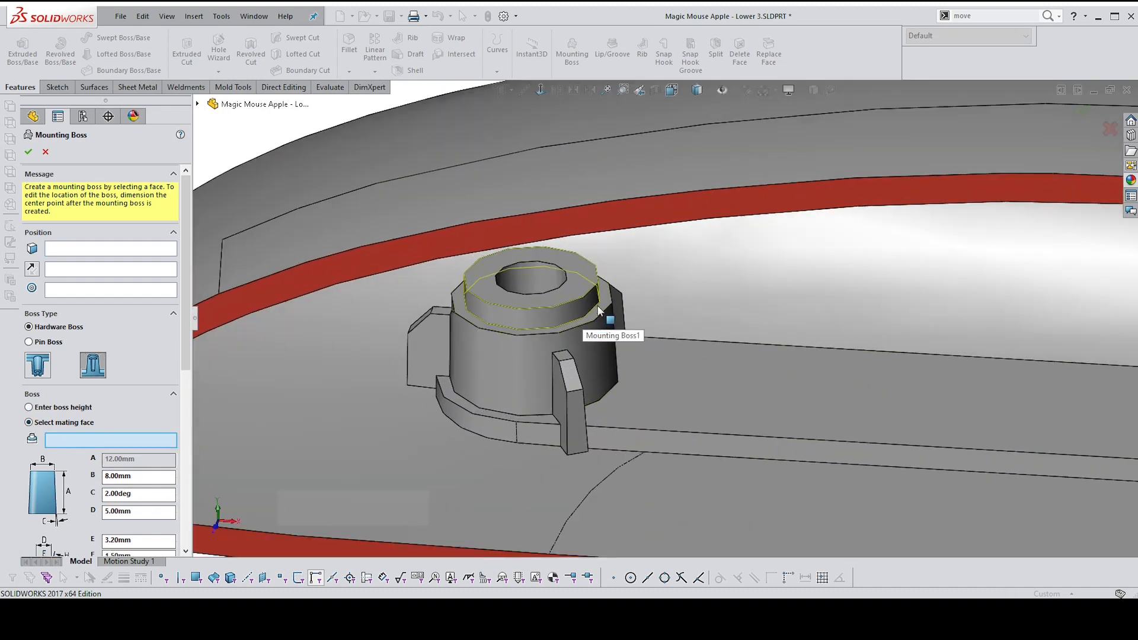
pyautogui.click(599, 315)
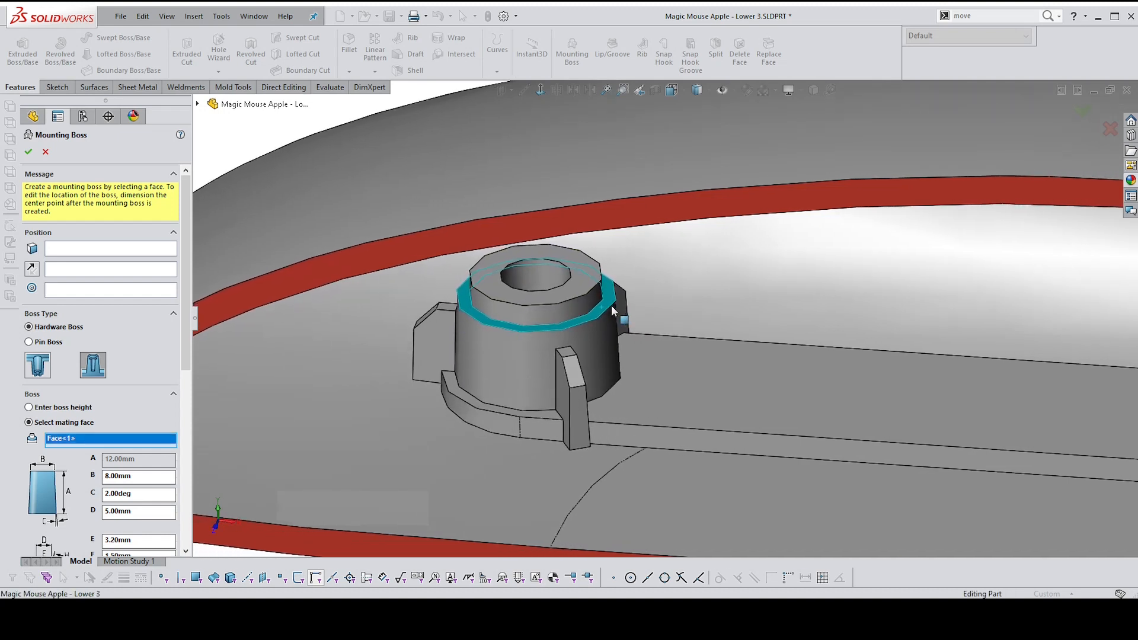
pyautogui.moveTo(612, 310); pyautogui.dragTo(596, 322, button='middle')
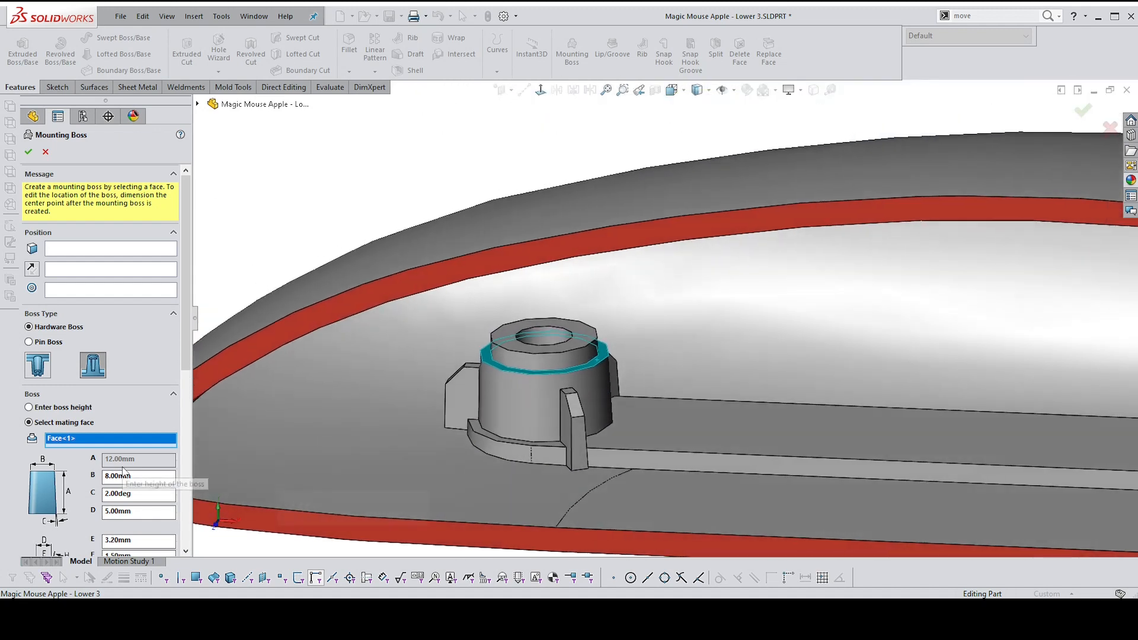
# Position the boss on the upper shell's inner face, directed by the Top plane and centred on the slot's rounded end edge
pyautogui.click(53, 249)
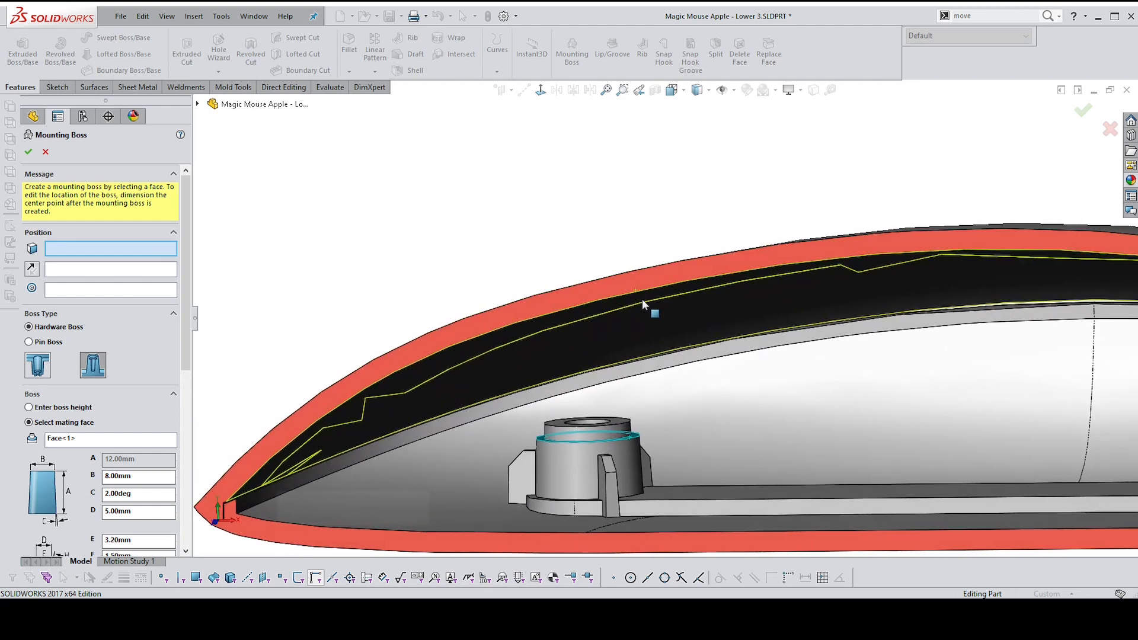
pyautogui.click(652, 301)
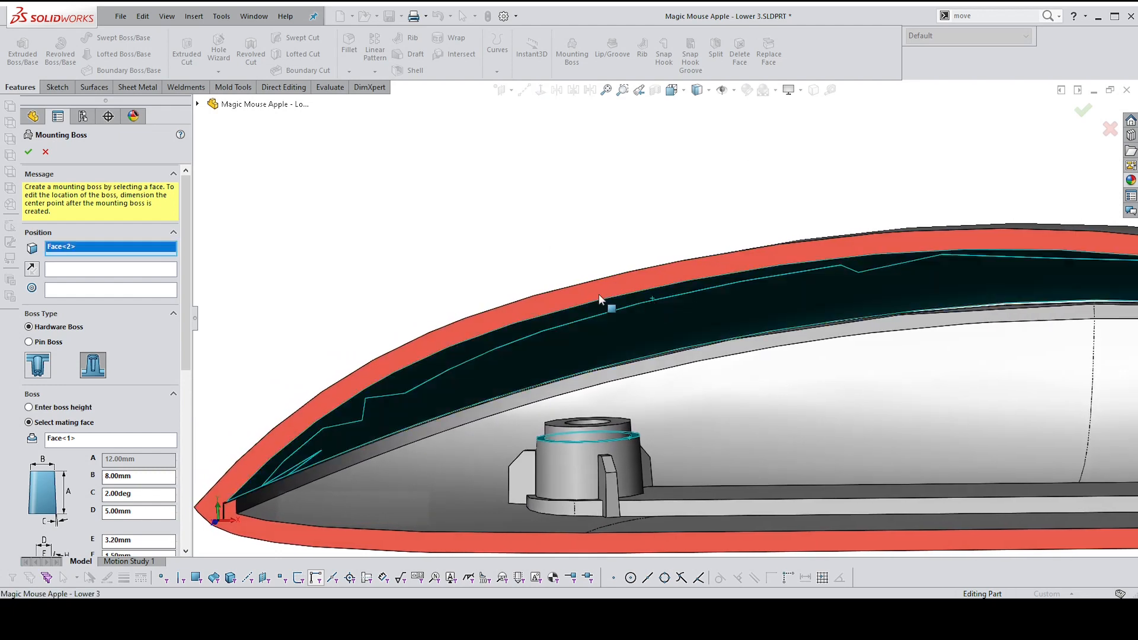
pyautogui.click(59, 270)
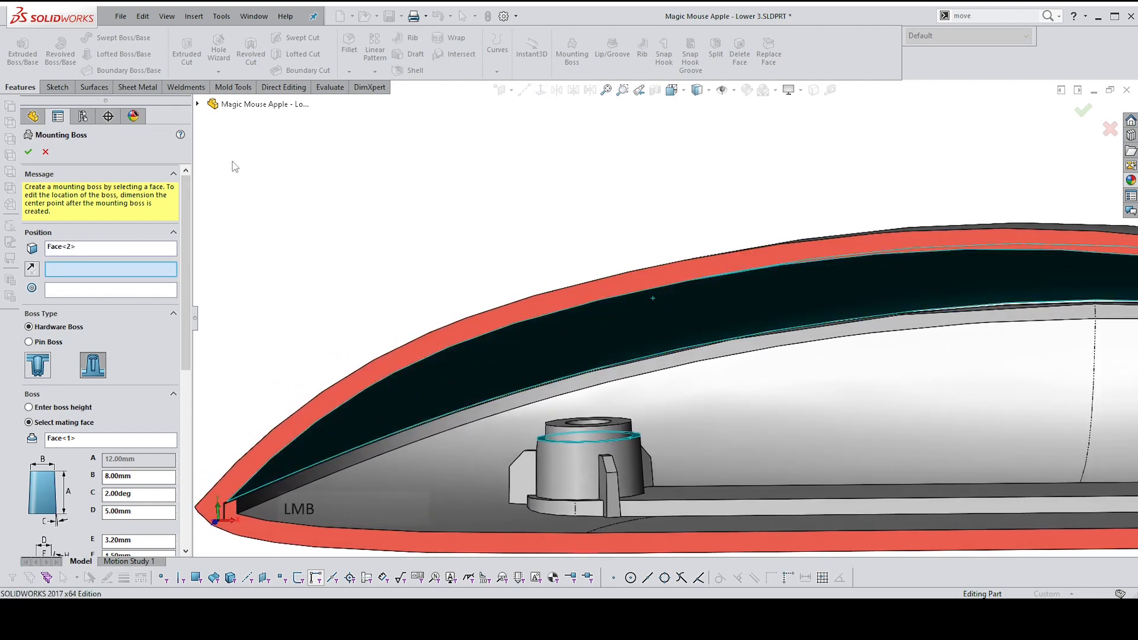
pyautogui.click(198, 104)
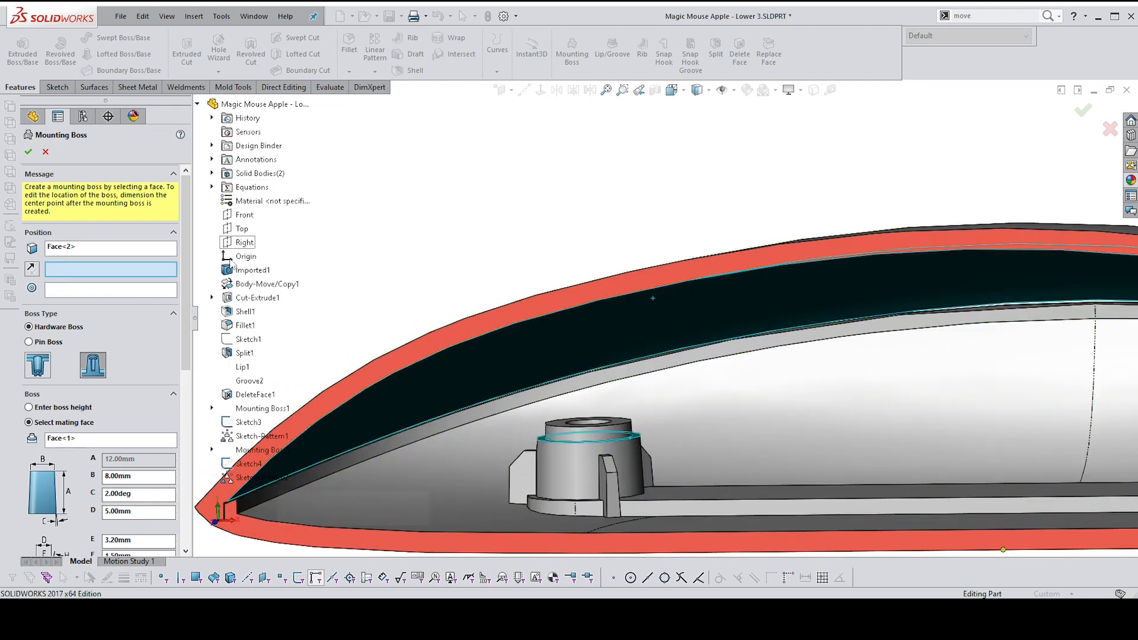
pyautogui.click(241, 229)
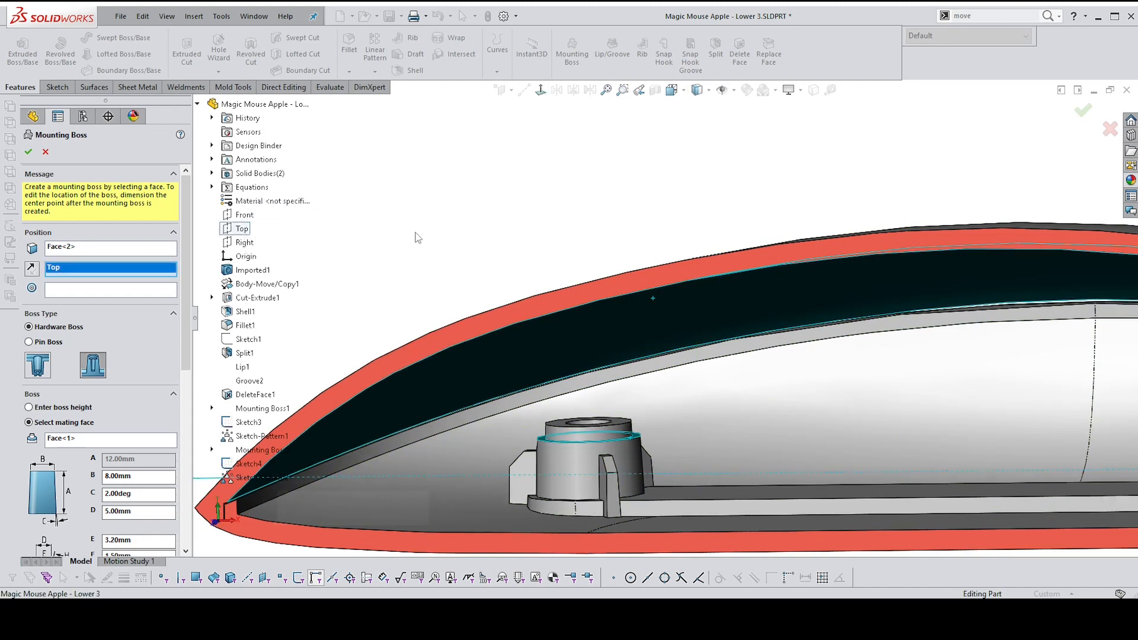
pyautogui.click(65, 291)
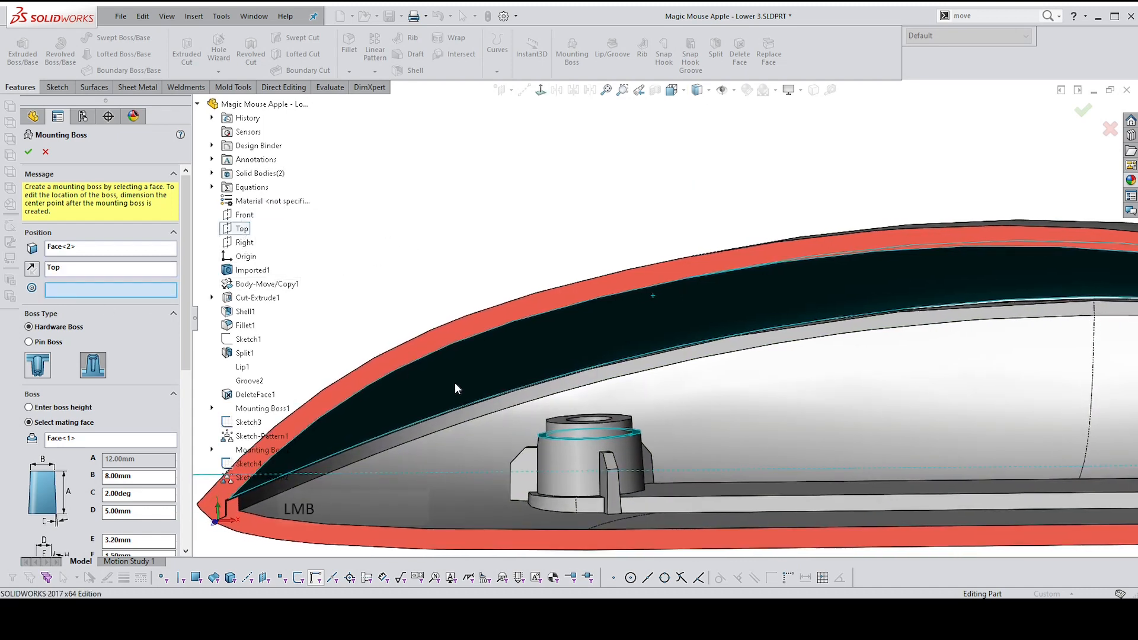
pyautogui.moveTo(454, 382); pyautogui.dragTo(546, 351, button='middle')
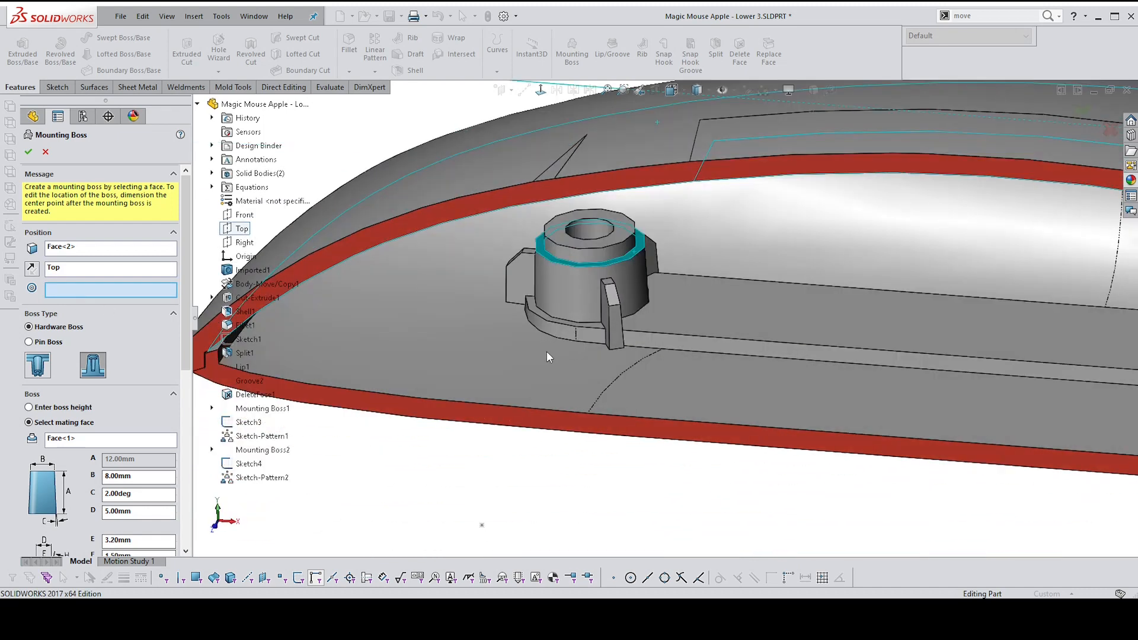
pyautogui.click(545, 320)
pyautogui.scroll(4, 667, 272)
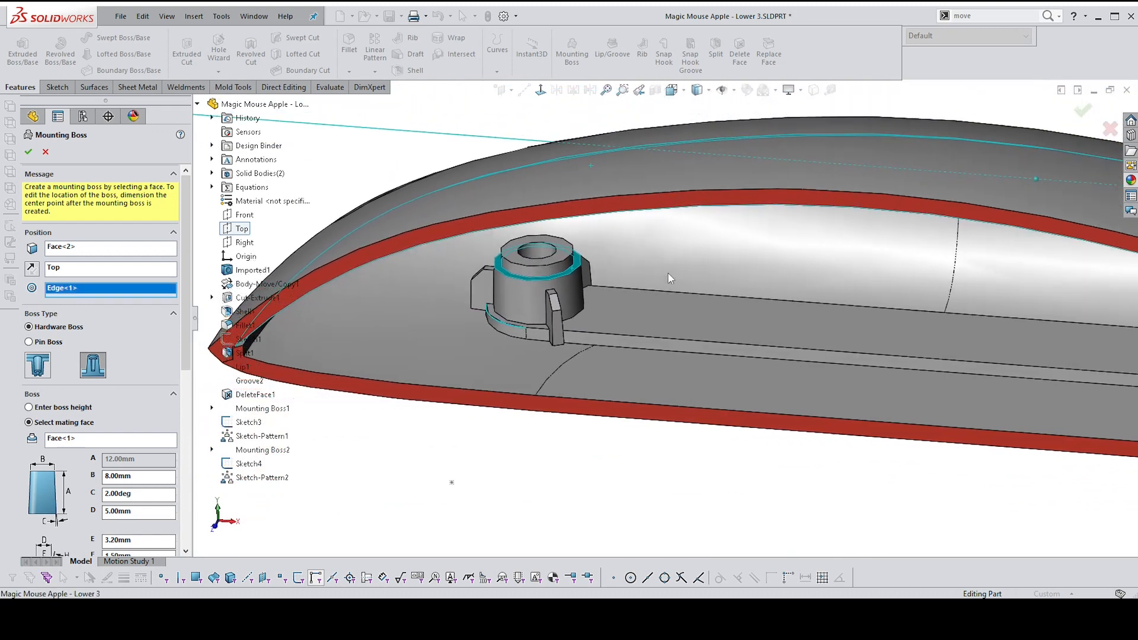
pyautogui.scroll(2, 667, 273)
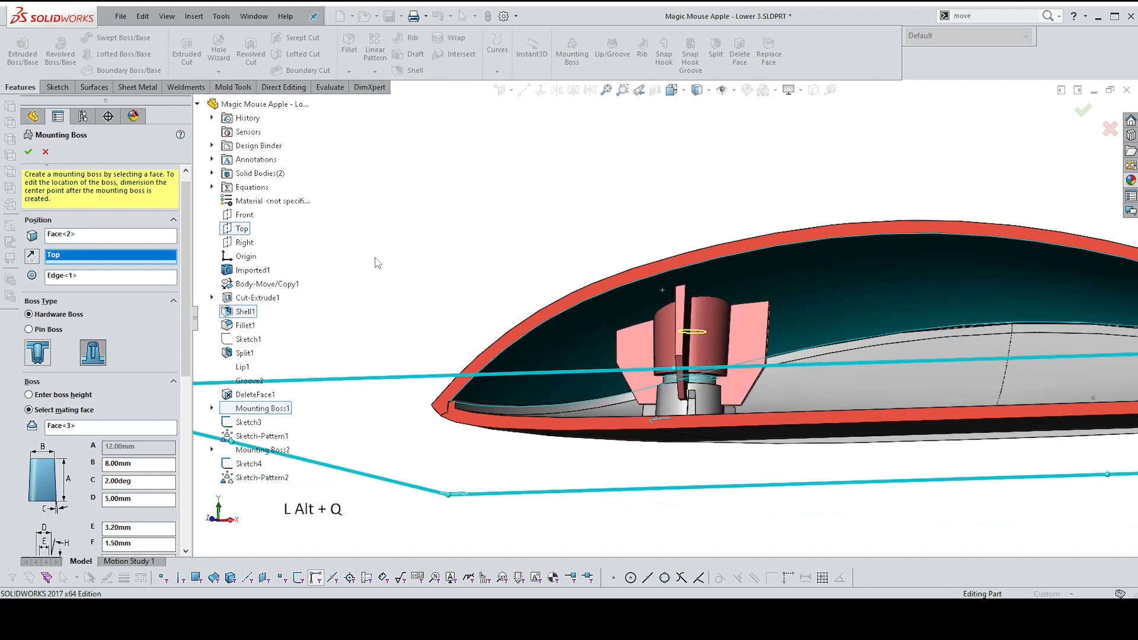
# Reverse the boss direction and set fin dimension C to 3 mm
pyautogui.moveTo(374, 258); pyautogui.dragTo(539, 294, button='middle')
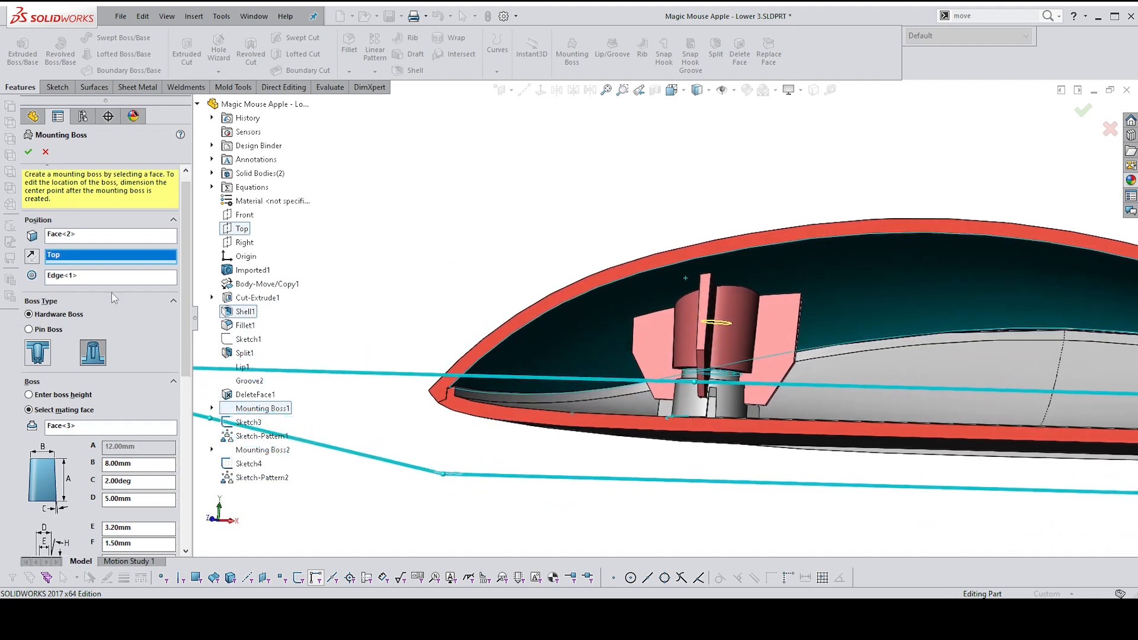
pyautogui.click(33, 256)
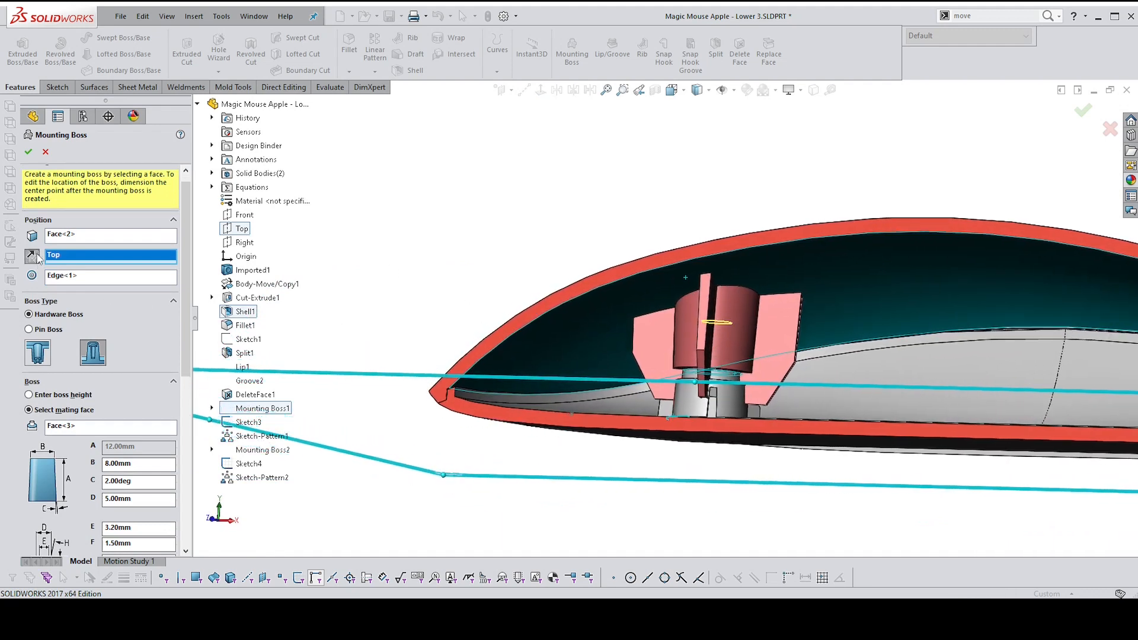
pyautogui.moveTo(187, 361); pyautogui.dragTo(190, 537)
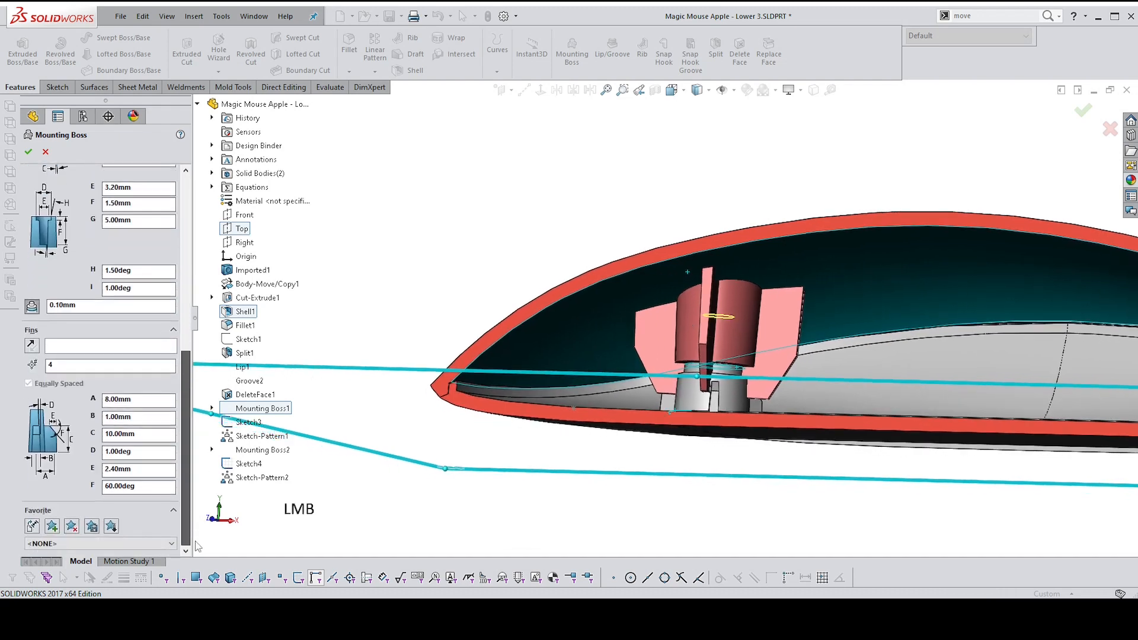
pyautogui.moveTo(114, 434); pyautogui.dragTo(97, 439)
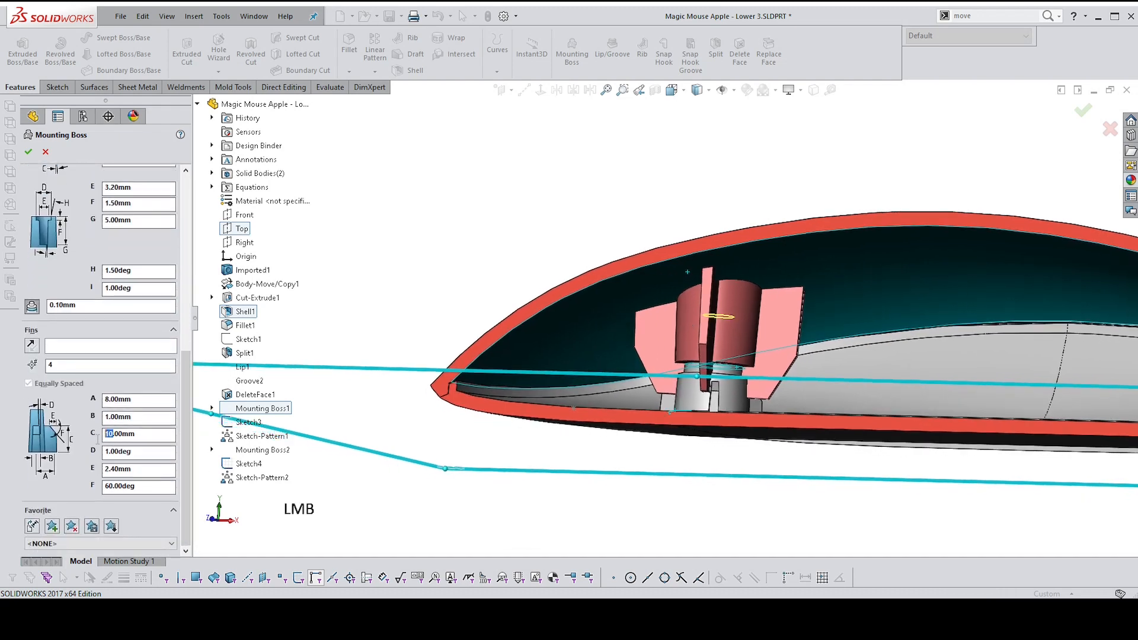
pyautogui.write('3')
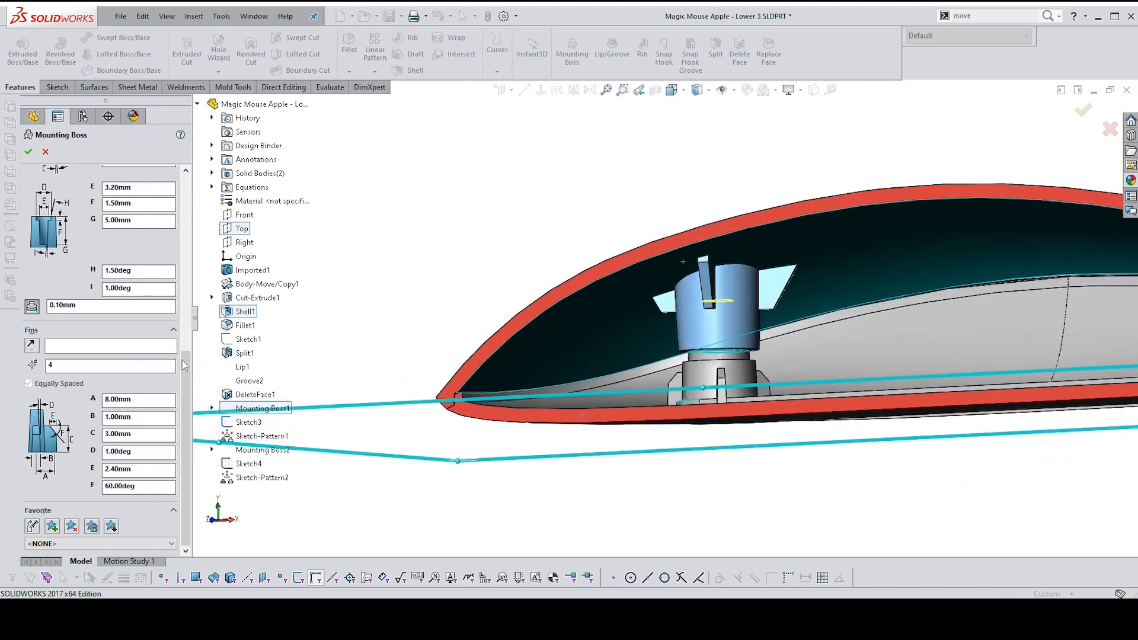
pyautogui.moveTo(186, 363); pyautogui.dragTo(171, 190)
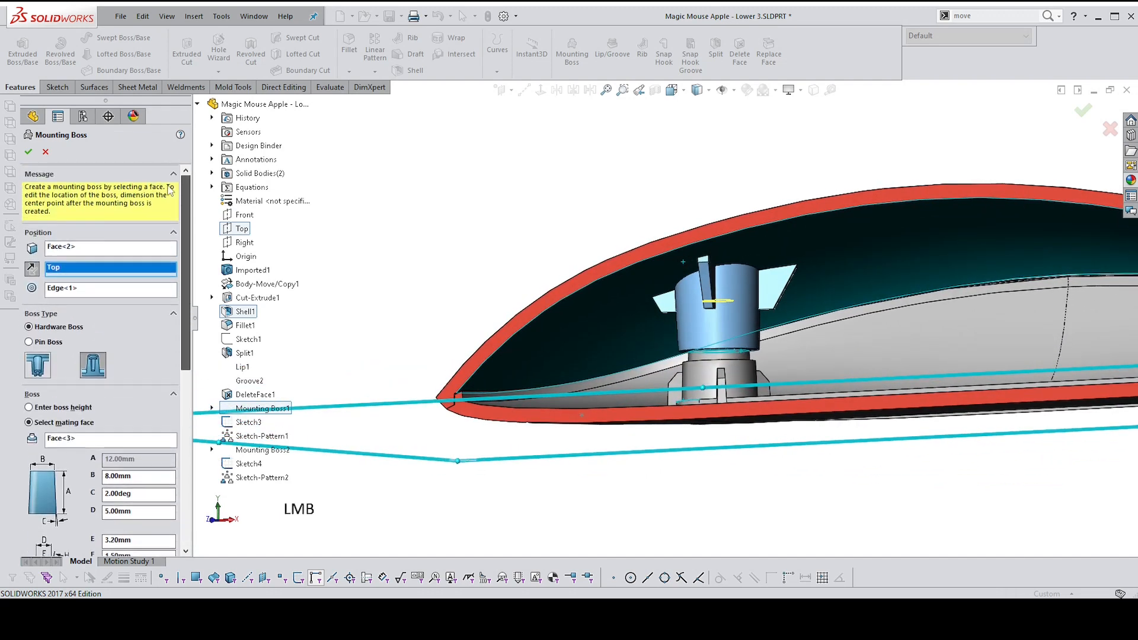
pyautogui.click(32, 270)
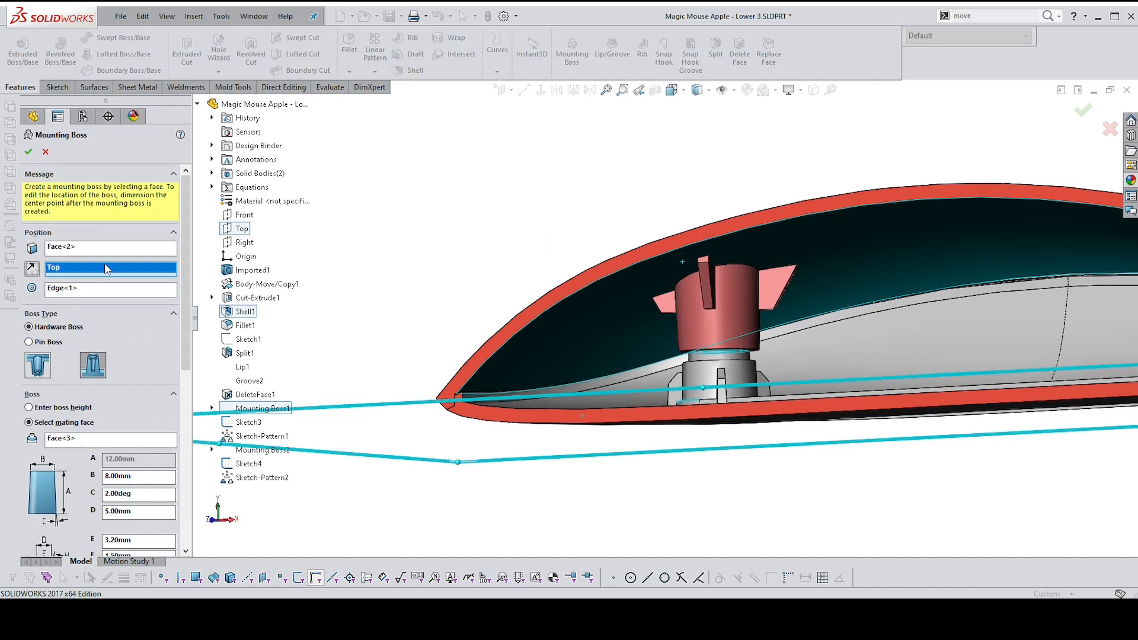
pyautogui.click(33, 270)
pyautogui.moveTo(475, 228); pyautogui.dragTo(407, 263, button='middle')
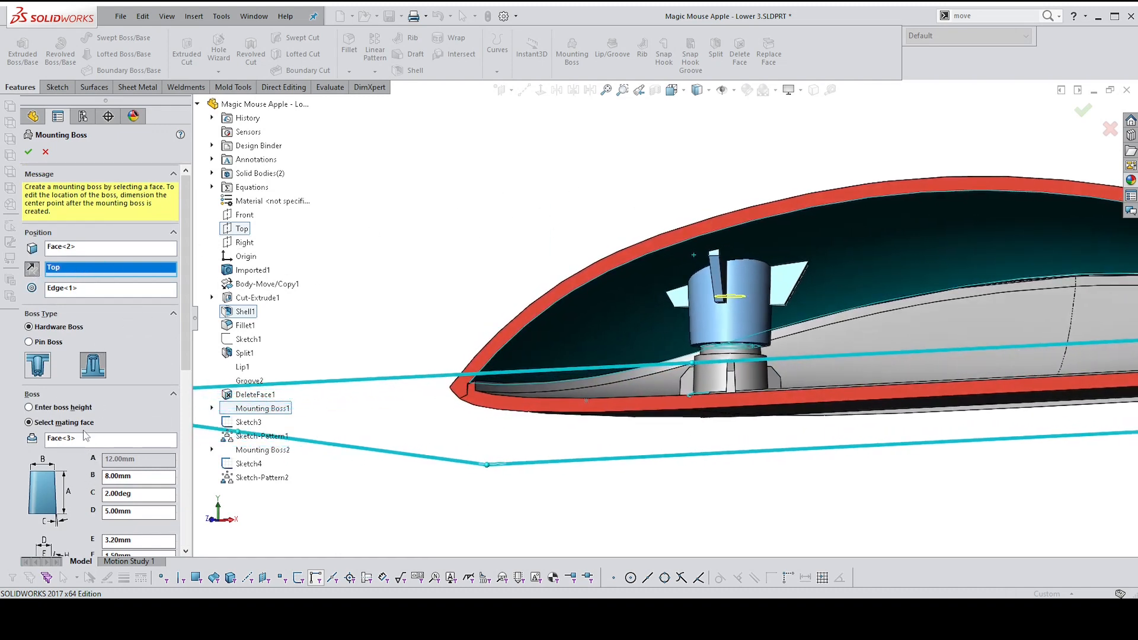
# Clear the mating face and reselect the ring-shaped shoulder face on the lower boss
pyautogui.click(60, 440)
pyautogui.press('Delete')
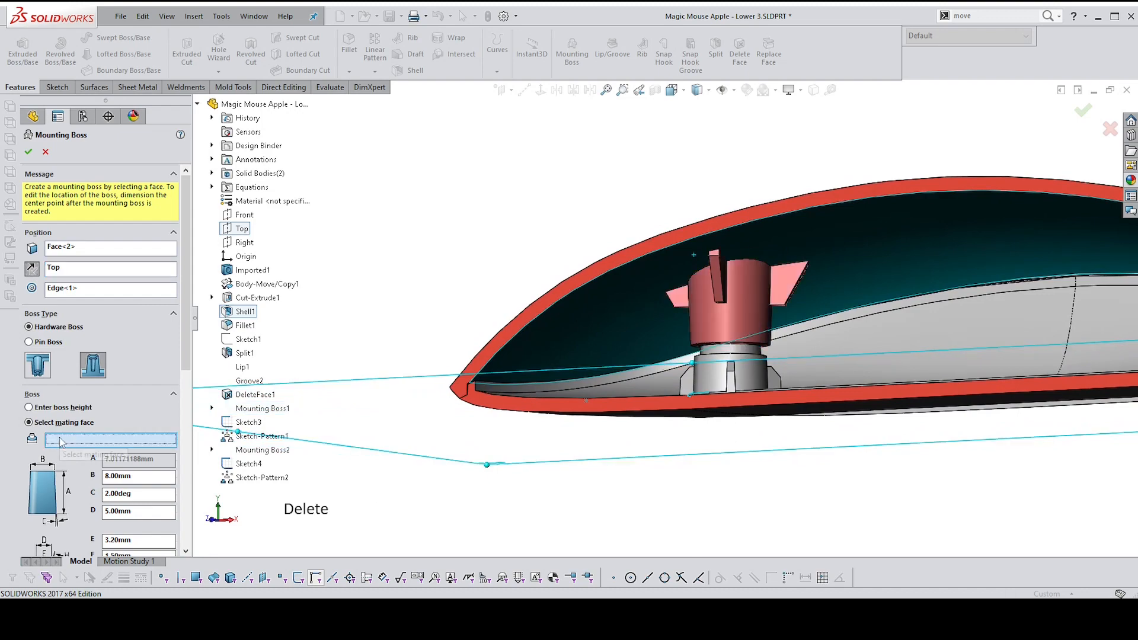
pyautogui.moveTo(673, 362); pyautogui.dragTo(693, 418, button='middle')
pyautogui.scroll(-4, 762, 321)
pyautogui.moveTo(762, 321); pyautogui.dragTo(752, 330, button='middle')
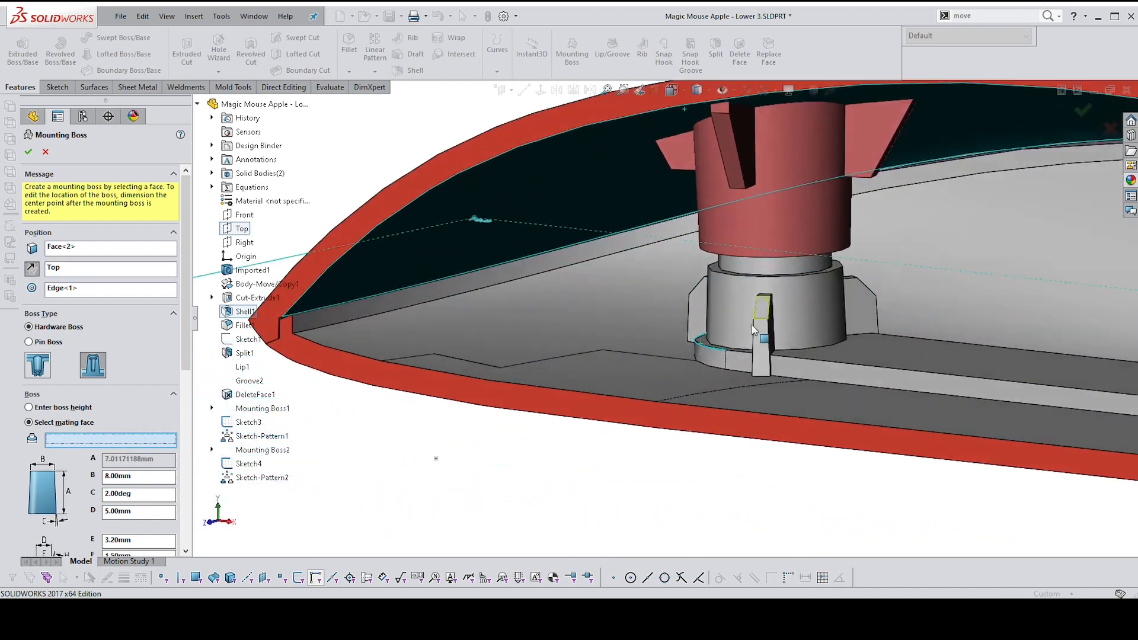
pyautogui.scroll(-3, 800, 270)
pyautogui.click(818, 264)
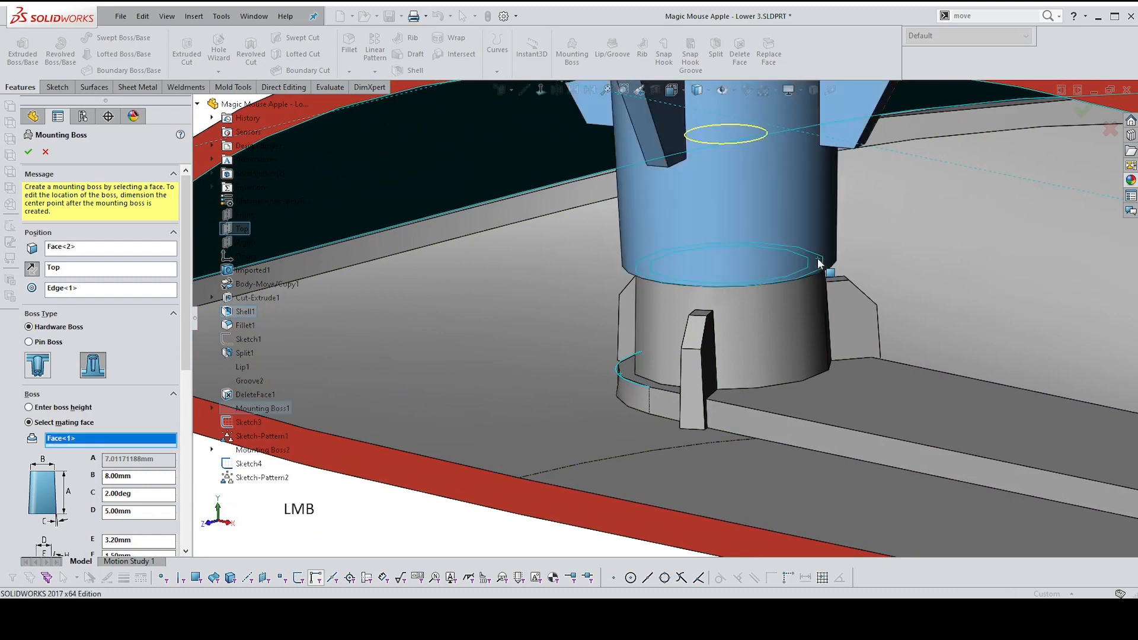
pyautogui.moveTo(819, 264); pyautogui.dragTo(774, 381, button='middle')
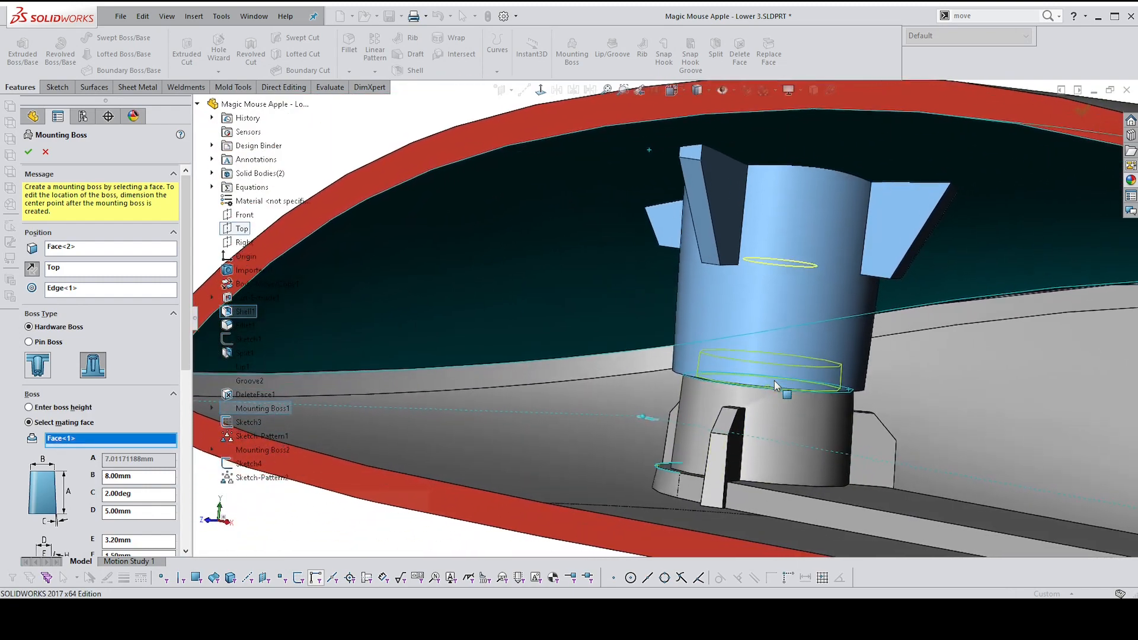
# Set the upper boss's diameter, dimension B, to 7.20 mm
pyautogui.moveTo(570, 363); pyautogui.dragTo(542, 351, button='middle')
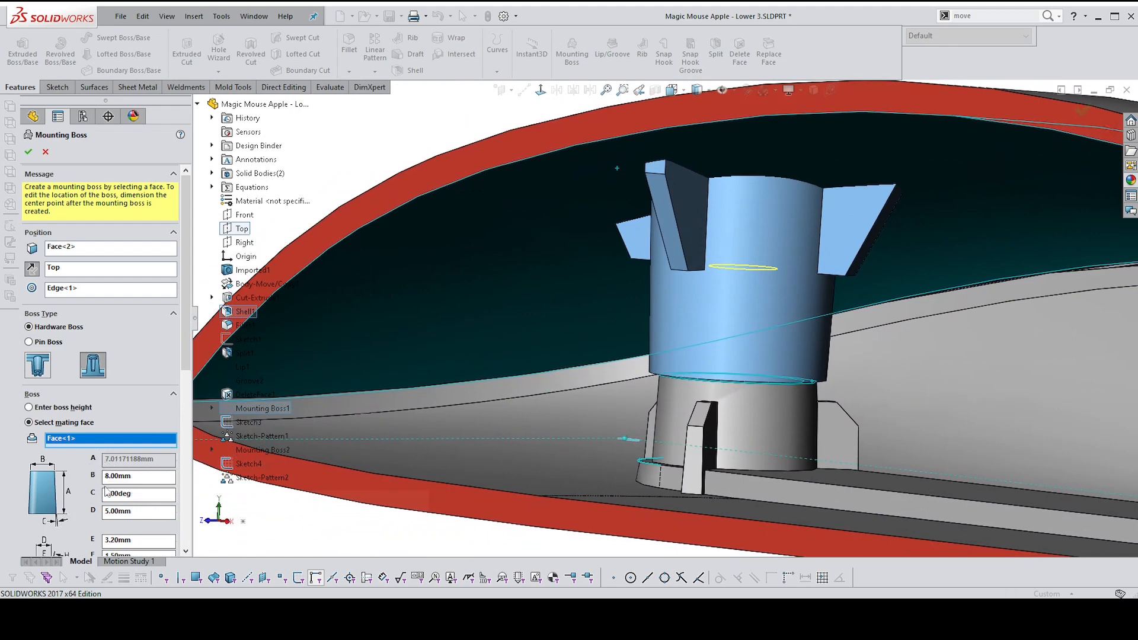
pyautogui.moveTo(193, 481)
pyautogui.mouseDown(button='middle')
pyautogui.moveTo(206, 503)
pyautogui.moveTo(196, 483)
pyautogui.mouseUp(button='middle')
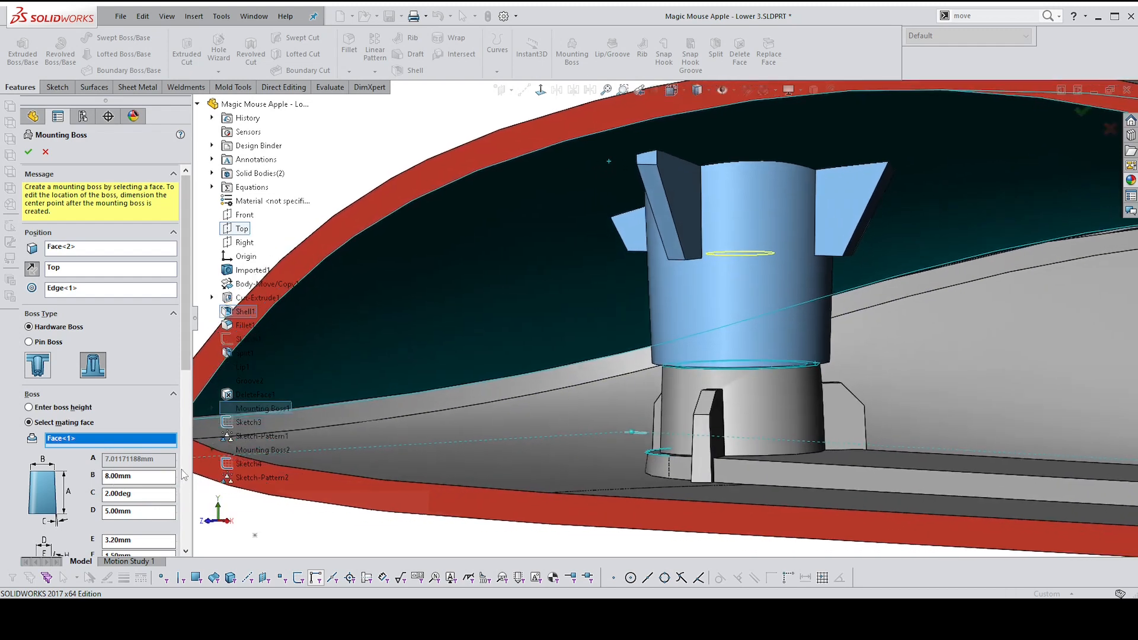
pyautogui.scroll(-3, 188, 373)
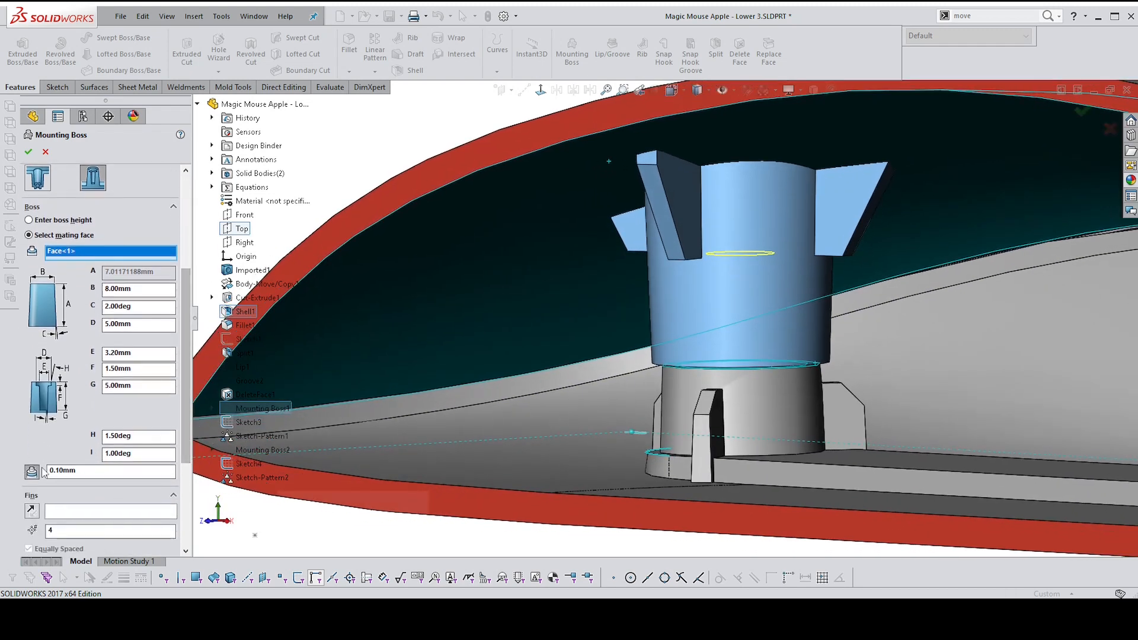
pyautogui.moveTo(187, 362); pyautogui.dragTo(186, 344)
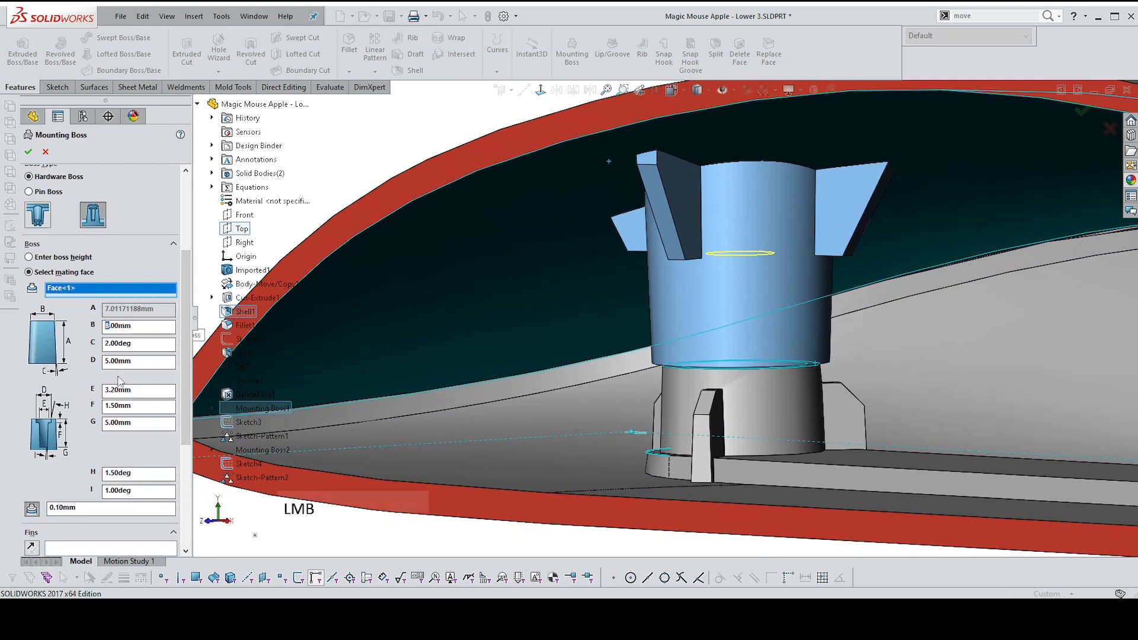
pyautogui.click(110, 325)
pyautogui.press('Delete')
pyautogui.write('2')
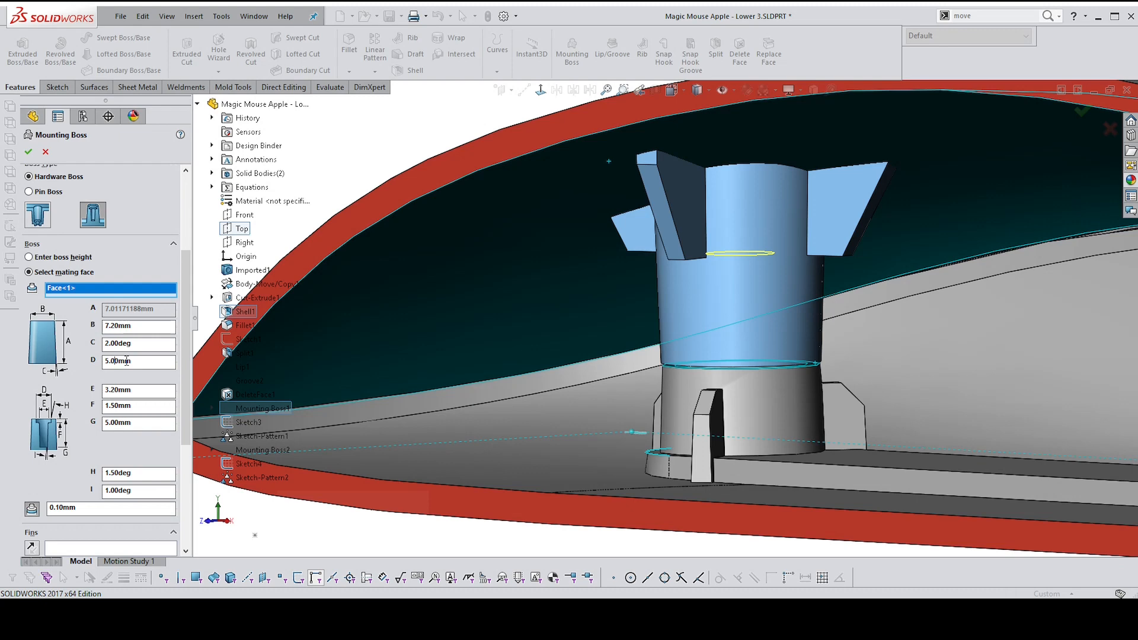
# Set the boss's dimension D to 5.60 mm and its inside hole diameter, dimension E, to 2.70 mm
pyautogui.press('BackSpace')
pyautogui.write('6')
pyautogui.press('Return')
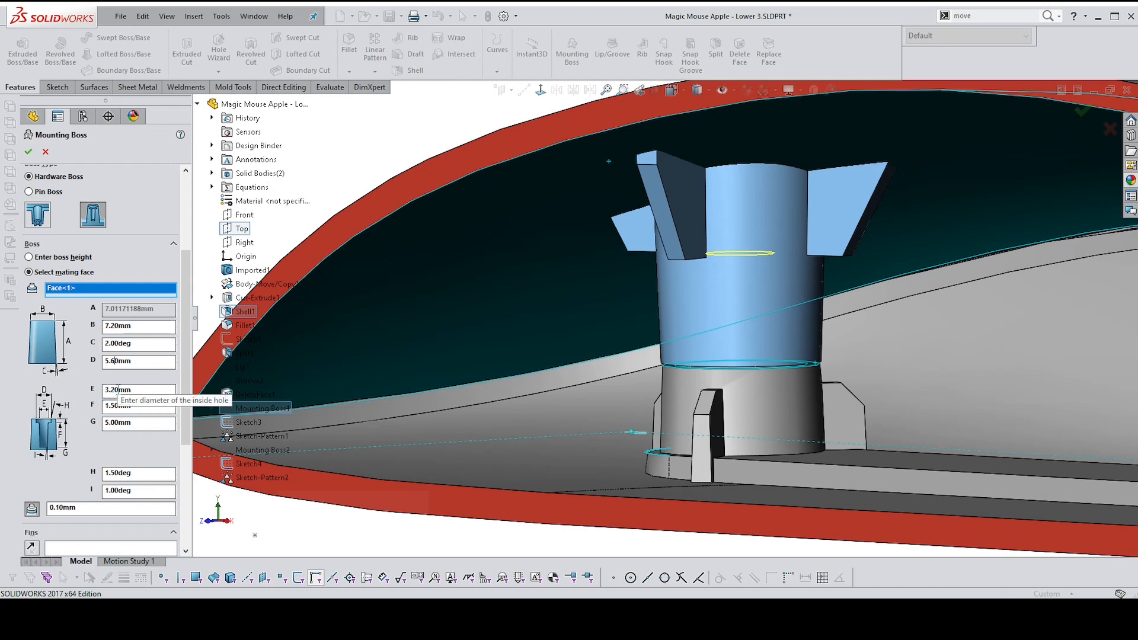
pyautogui.moveTo(117, 389); pyautogui.dragTo(108, 390)
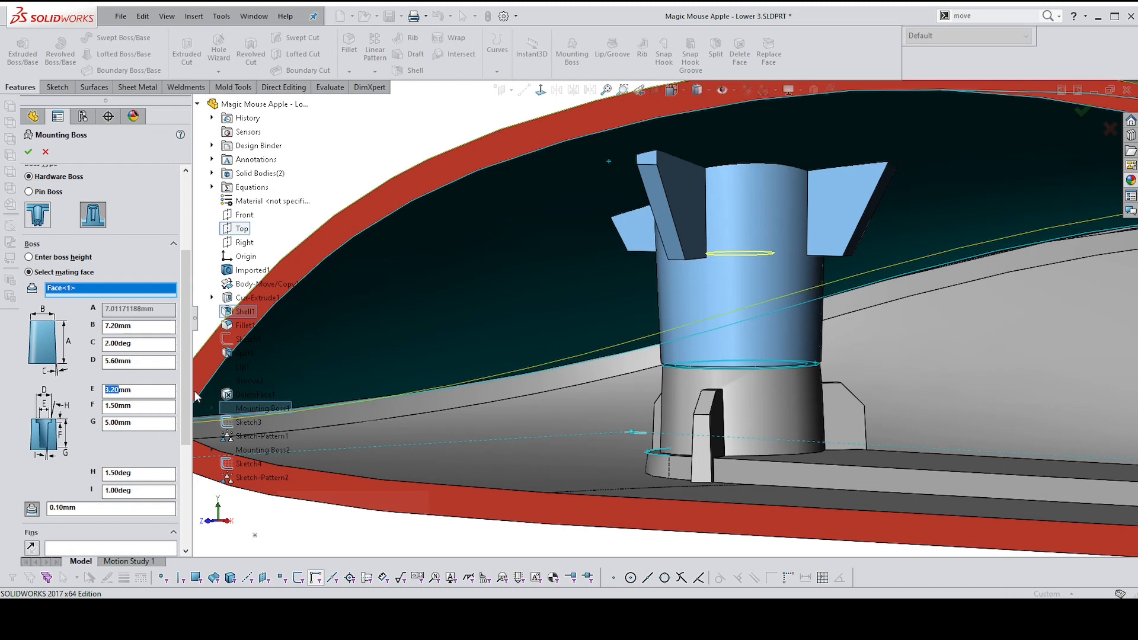
pyautogui.write('2')
pyautogui.write('.70')
pyautogui.press('Return')
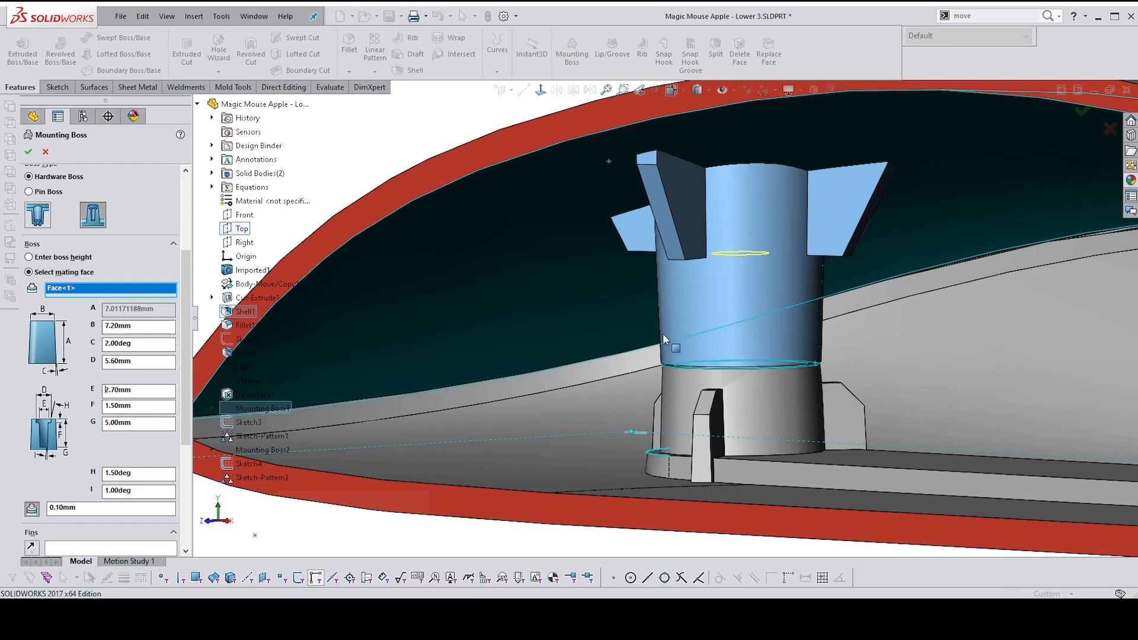
# Set the upper boss's dimension F to 1.30 mm
pyautogui.click(116, 405)
pyautogui.press('BackSpace')
pyautogui.write('3')
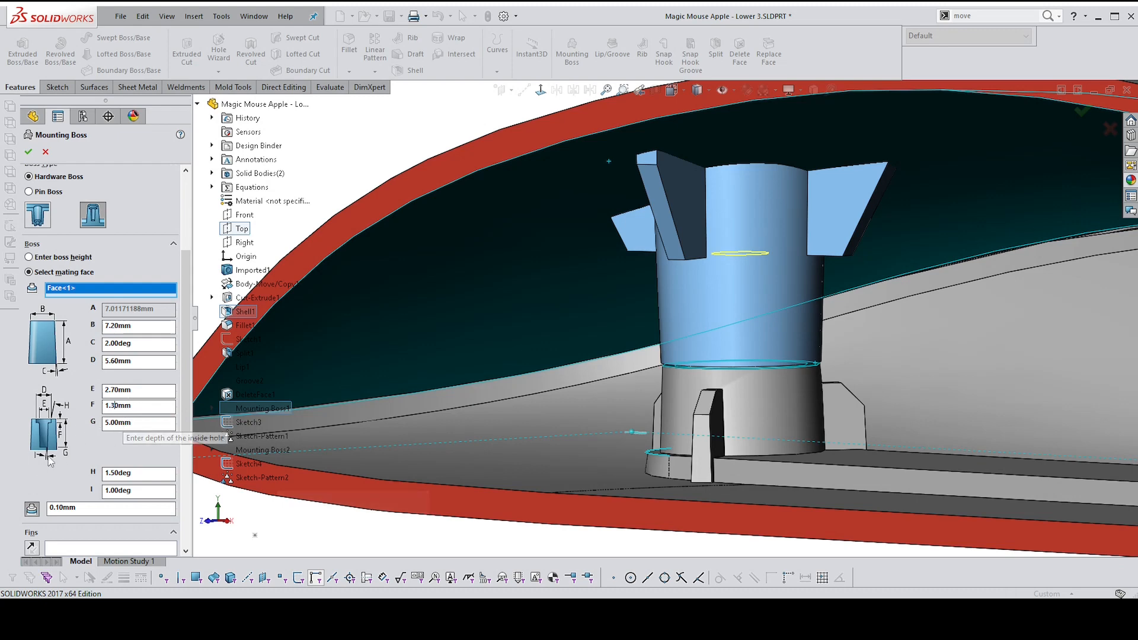
pyautogui.scroll(2, 719, 228)
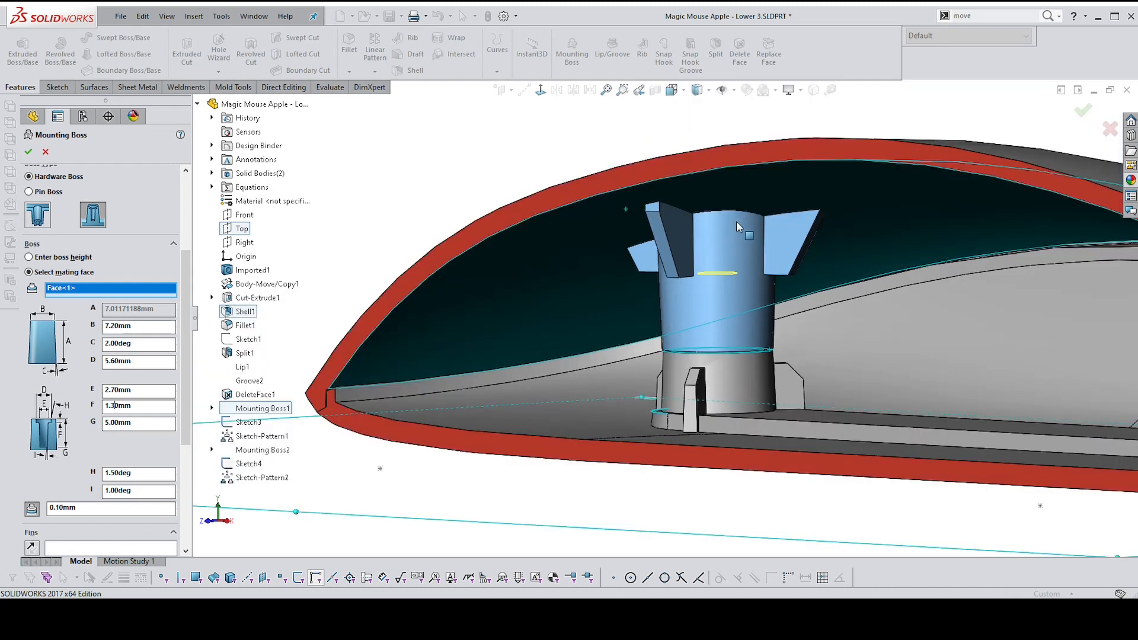
pyautogui.moveTo(736, 221); pyautogui.dragTo(729, 241, button='middle')
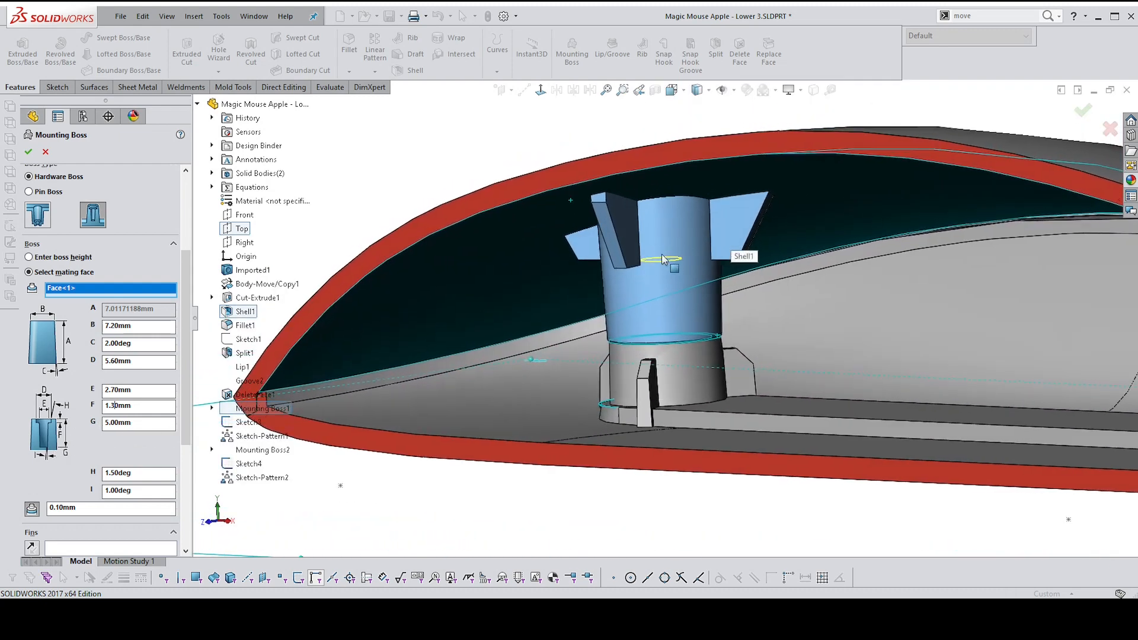
# Increase the upper boss's inside hole depth, dimension G, to 8 mm
pyautogui.click(108, 423)
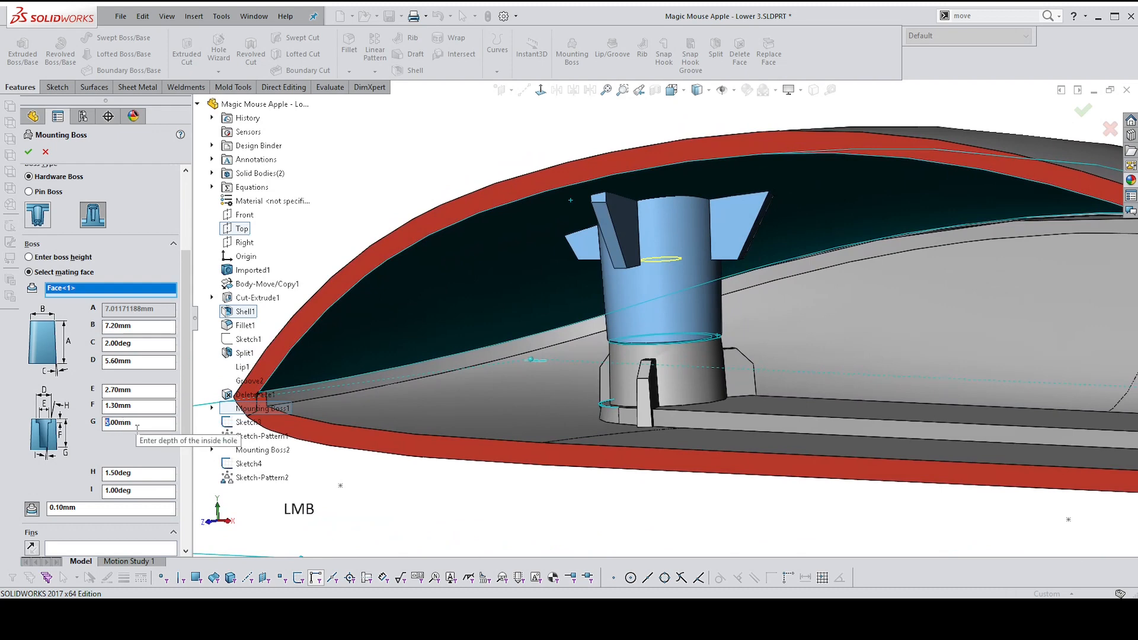
pyautogui.press('Return')
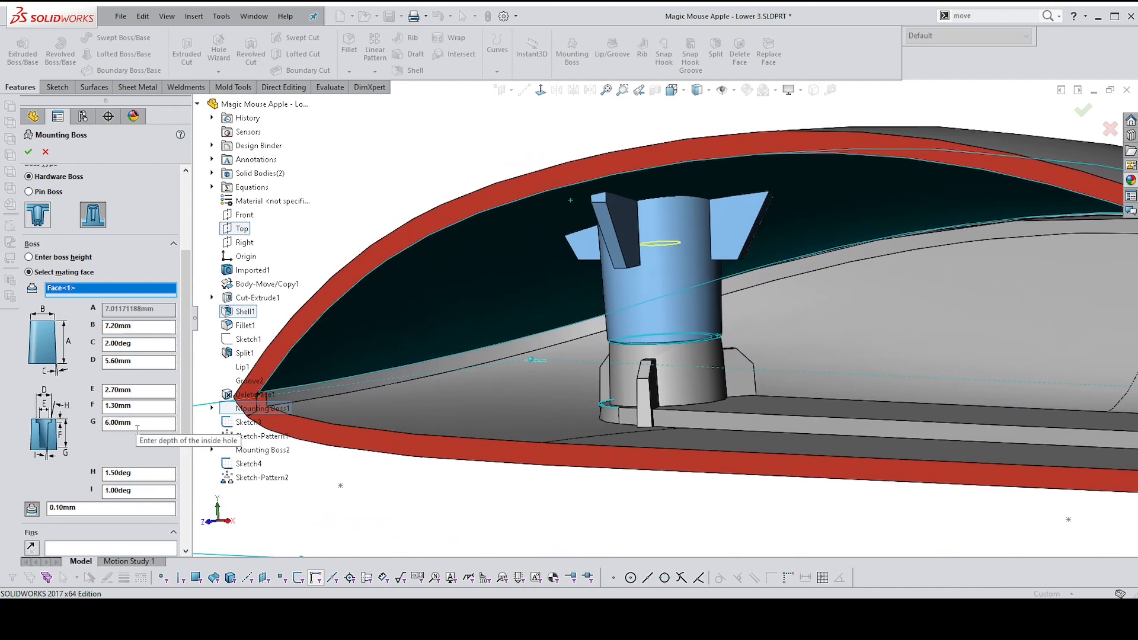
pyautogui.press('BackSpace')
pyautogui.write('7')
pyautogui.press('Return')
pyautogui.moveTo(504, 406); pyautogui.dragTo(902, 301, button='middle')
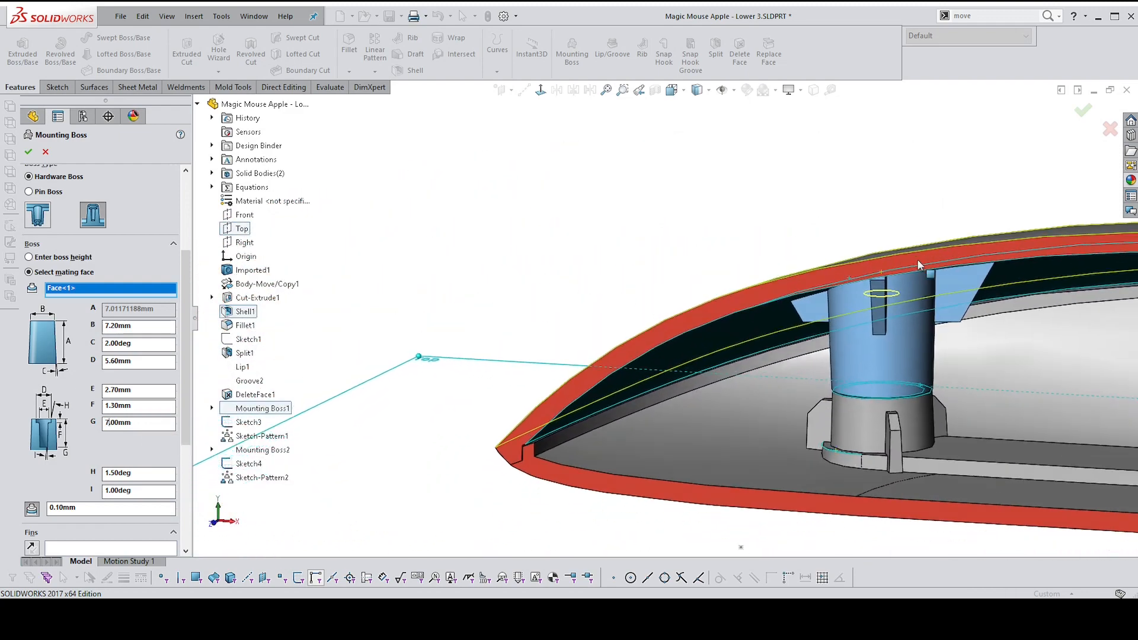
pyautogui.moveTo(917, 262); pyautogui.dragTo(889, 232, button='middle')
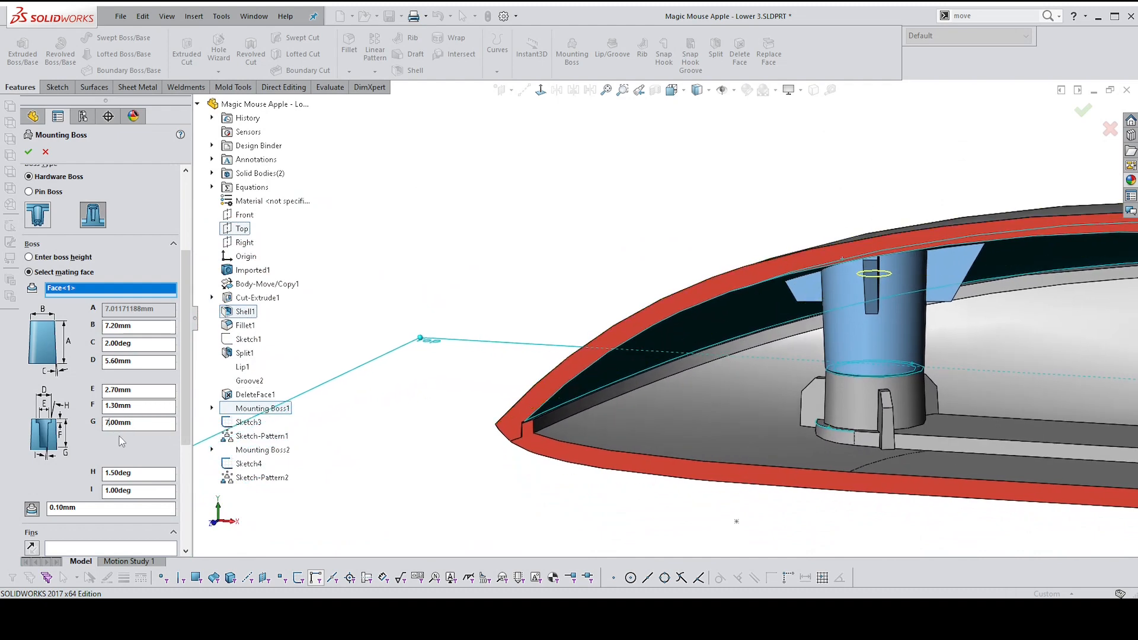
pyautogui.press('BackSpace')
pyautogui.write('8')
pyautogui.press('Return')
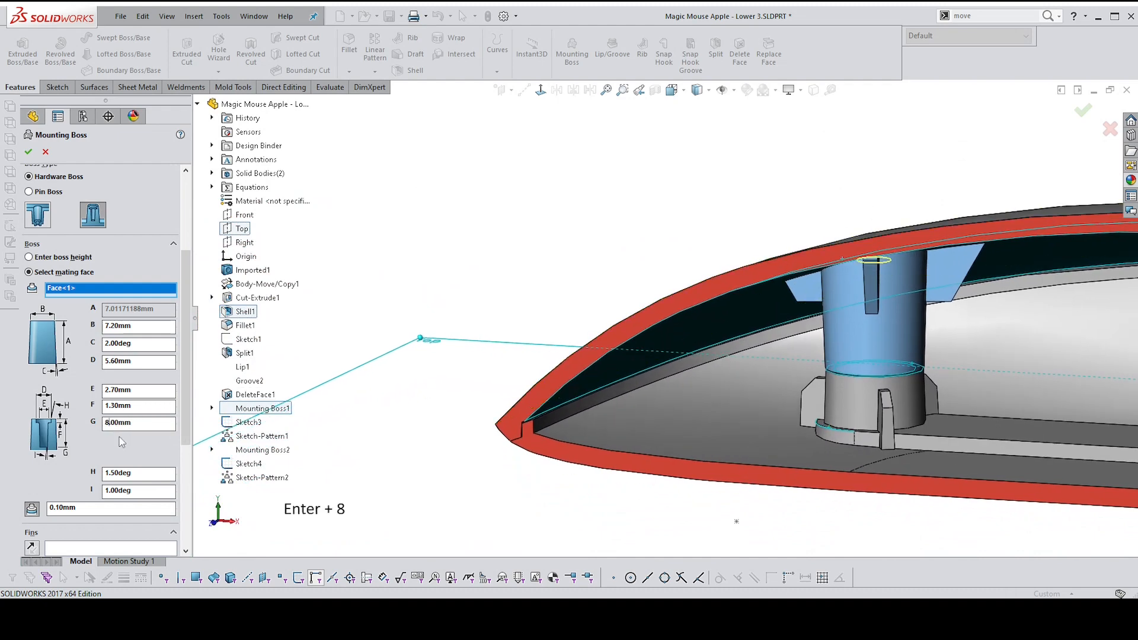
pyautogui.moveTo(741, 351); pyautogui.dragTo(830, 252, button='middle')
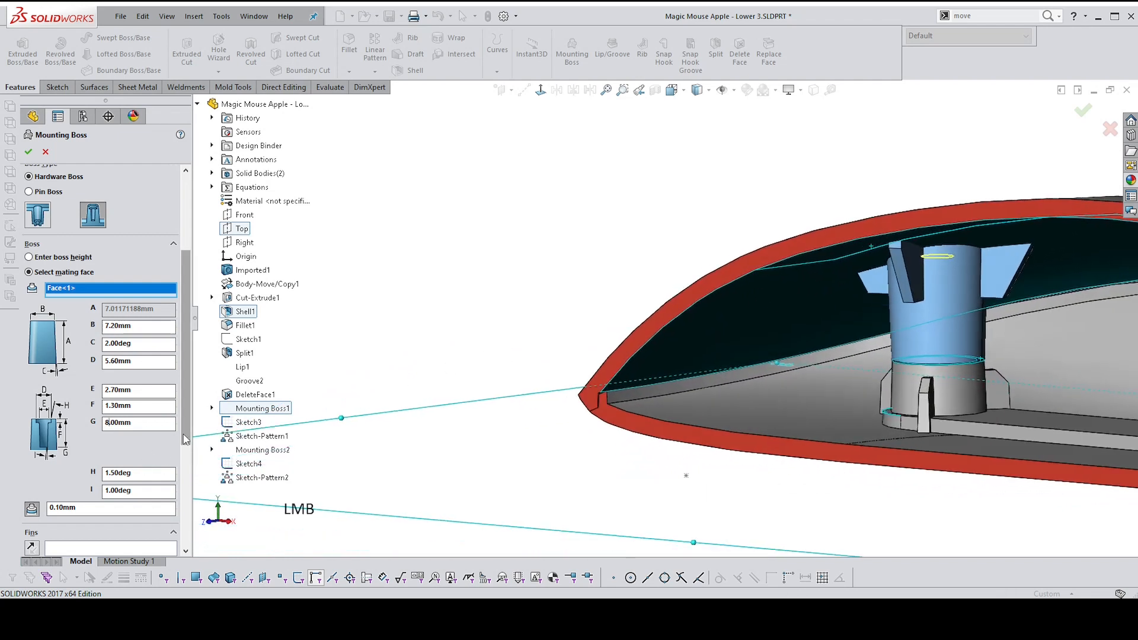
# Orient the upper boss's fins by the Right plane and set the number of fins to 3
pyautogui.moveTo(187, 437); pyautogui.dragTo(186, 484)
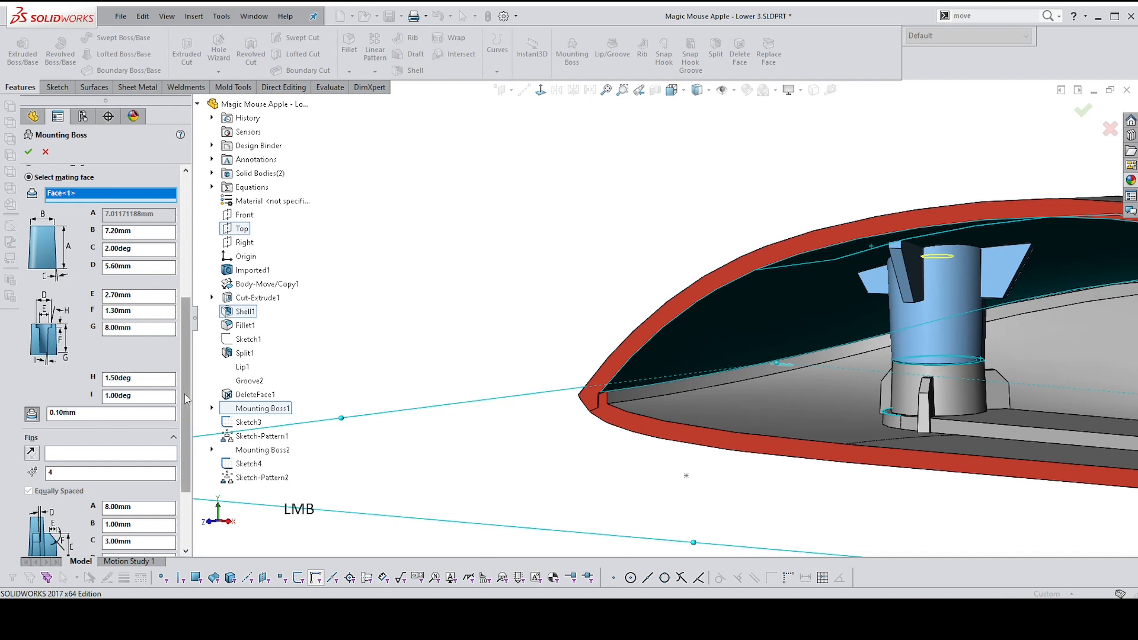
pyautogui.scroll(-3, 65, 412)
pyautogui.click(53, 369)
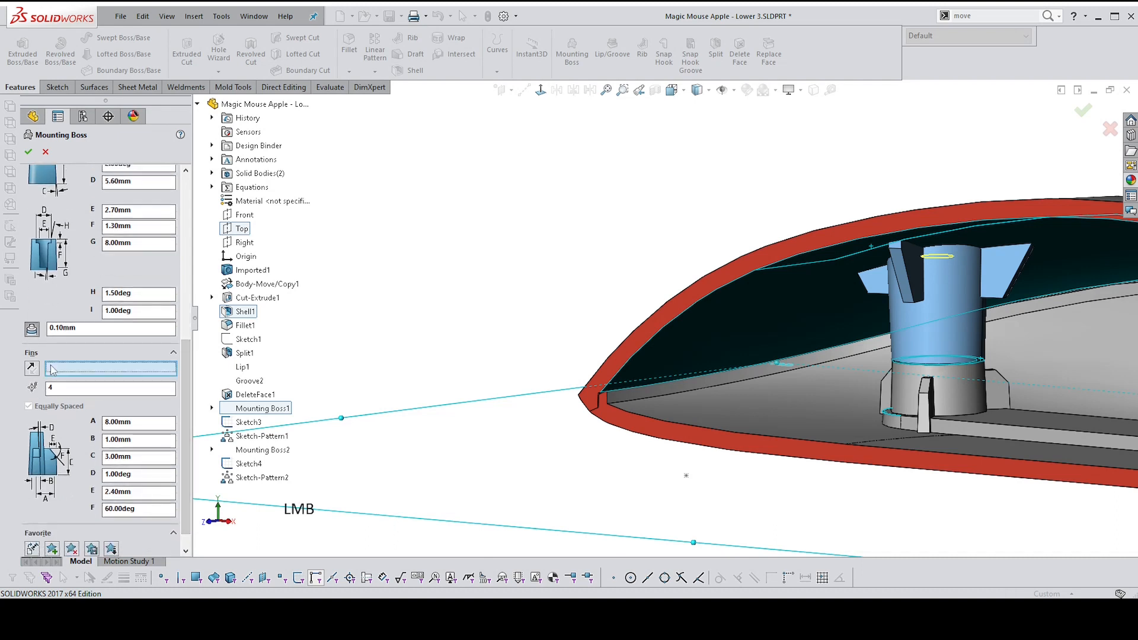
pyautogui.click(243, 244)
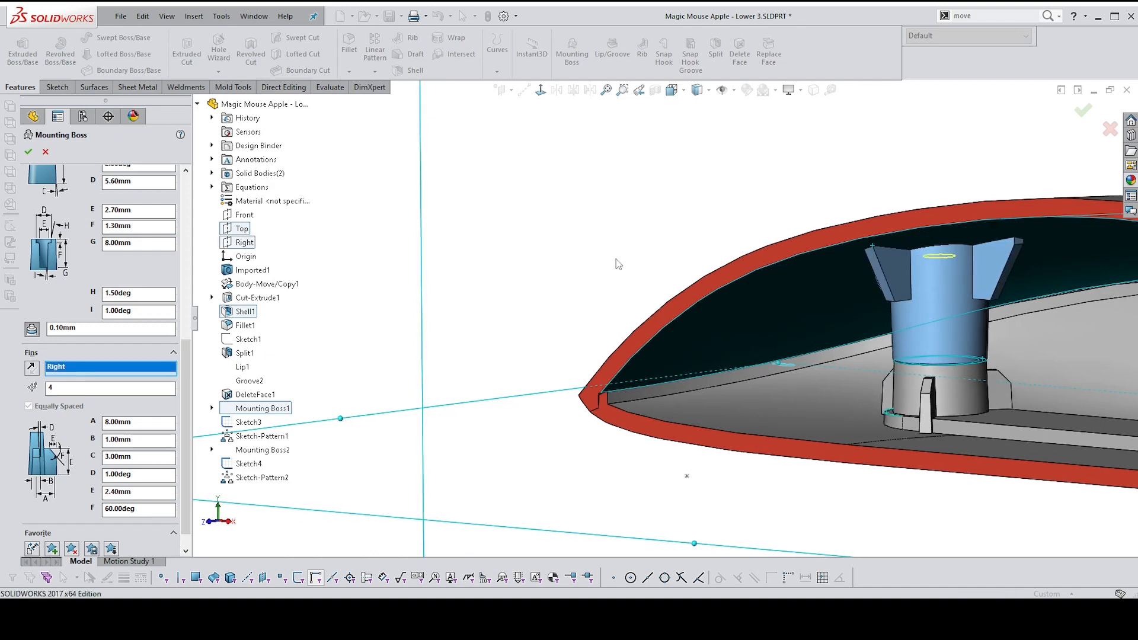
pyautogui.click(64, 388)
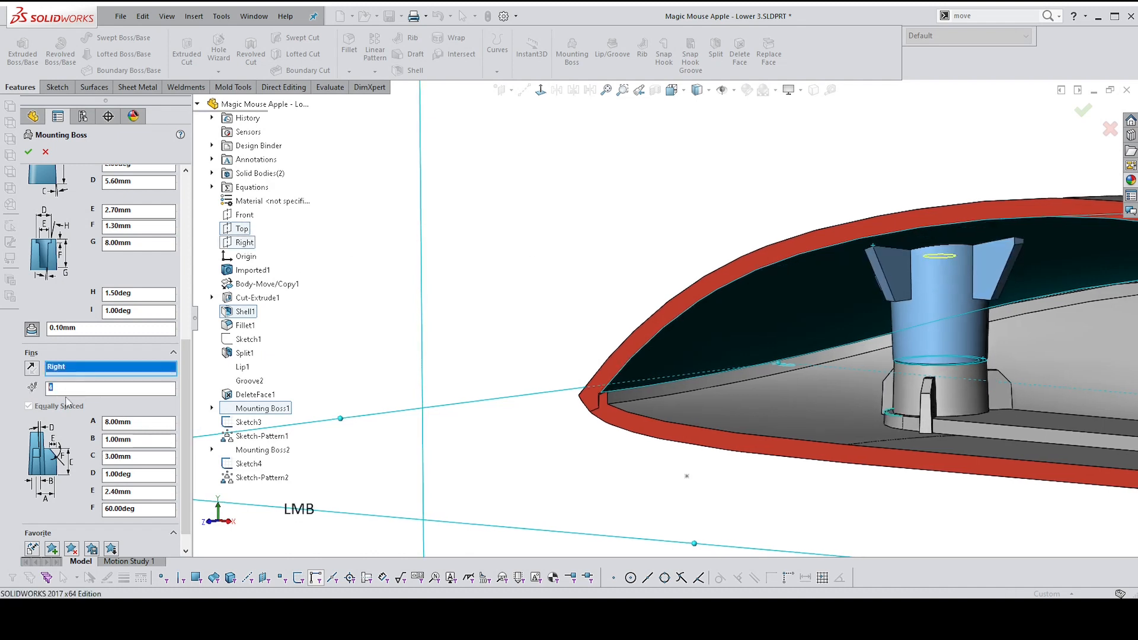
pyautogui.write('3')
# Set the fin height, dimension C, to 6 mm
pyautogui.moveTo(562, 425); pyautogui.dragTo(621, 417, button='middle')
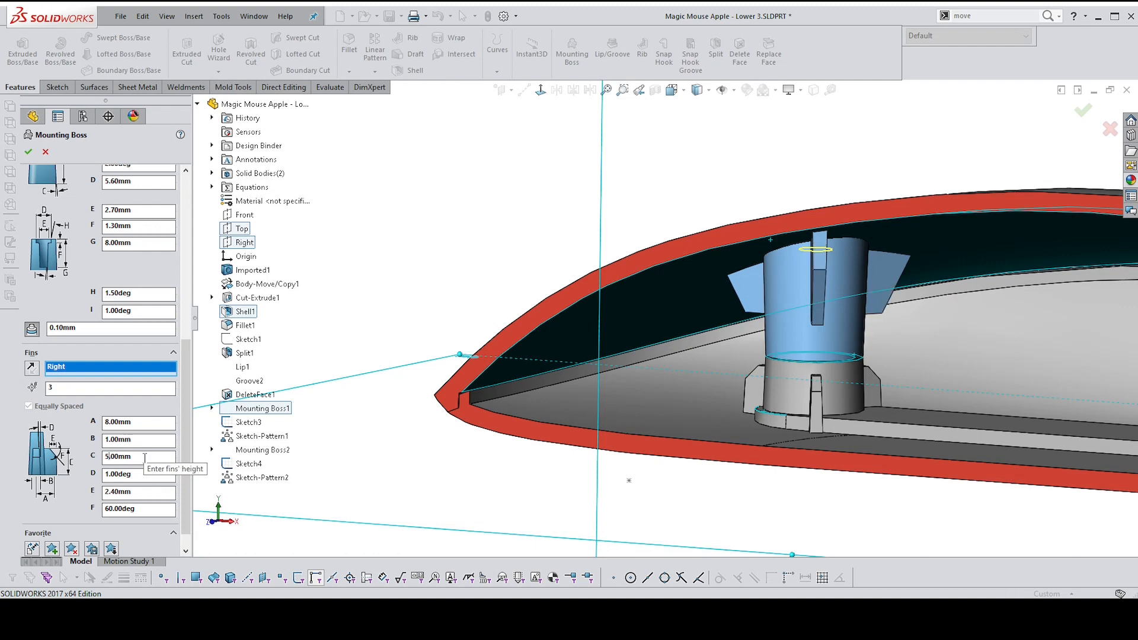
pyautogui.press('BackSpace')
pyautogui.press('Return')
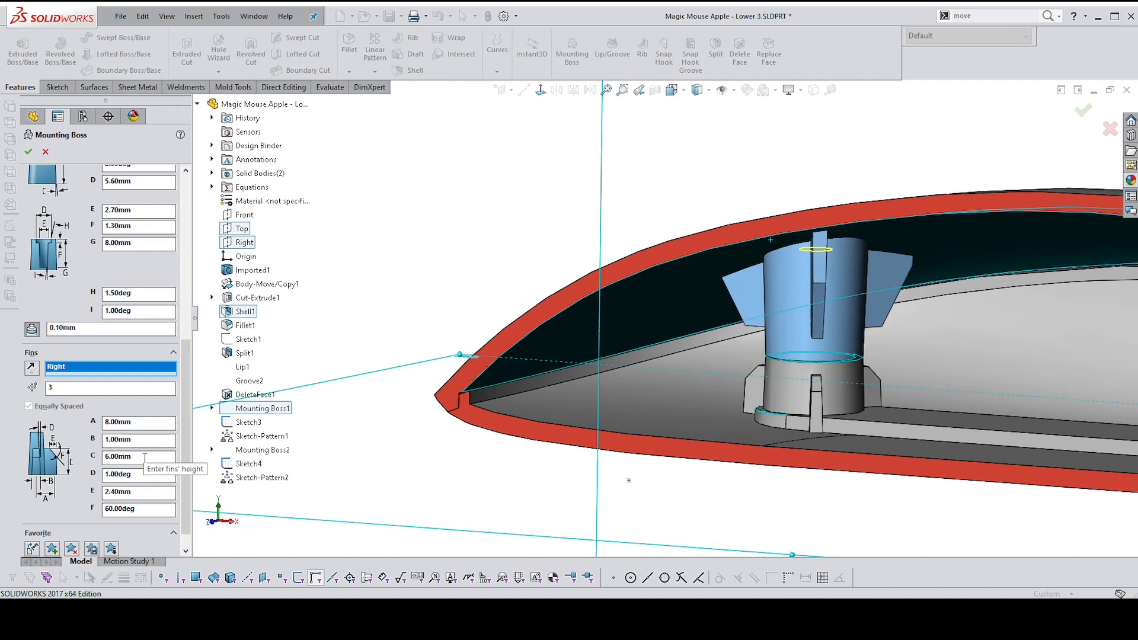
# Set the fin chamfer's distance, dimension E, to 1 mm and its angle, dimension F, to 45 degrees
pyautogui.click(118, 493)
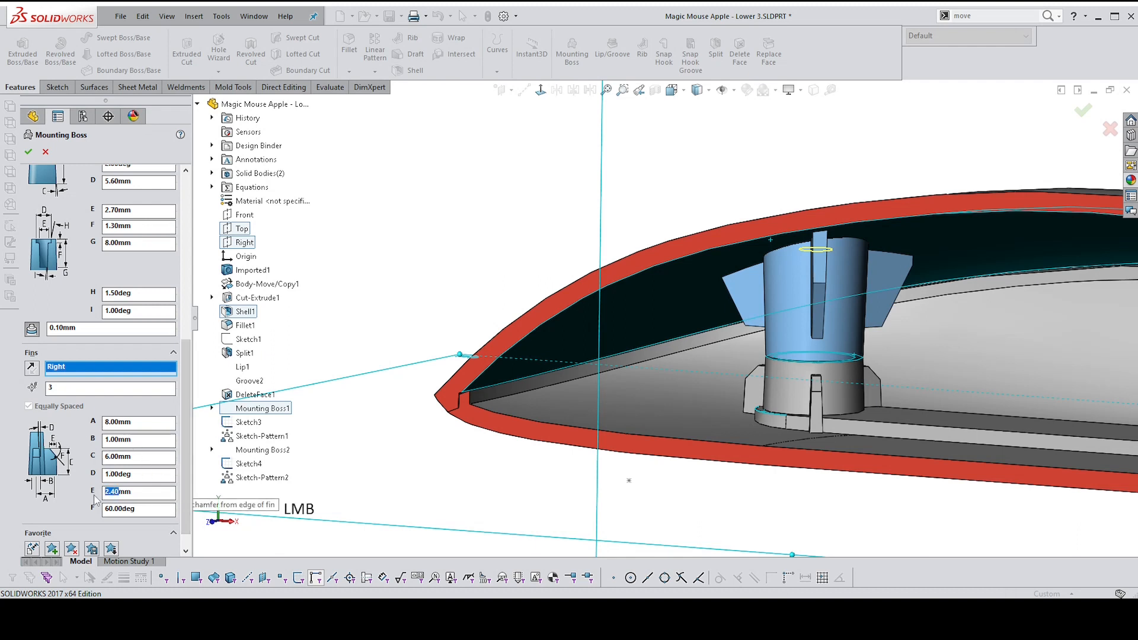
pyautogui.write('1')
pyautogui.press('Return')
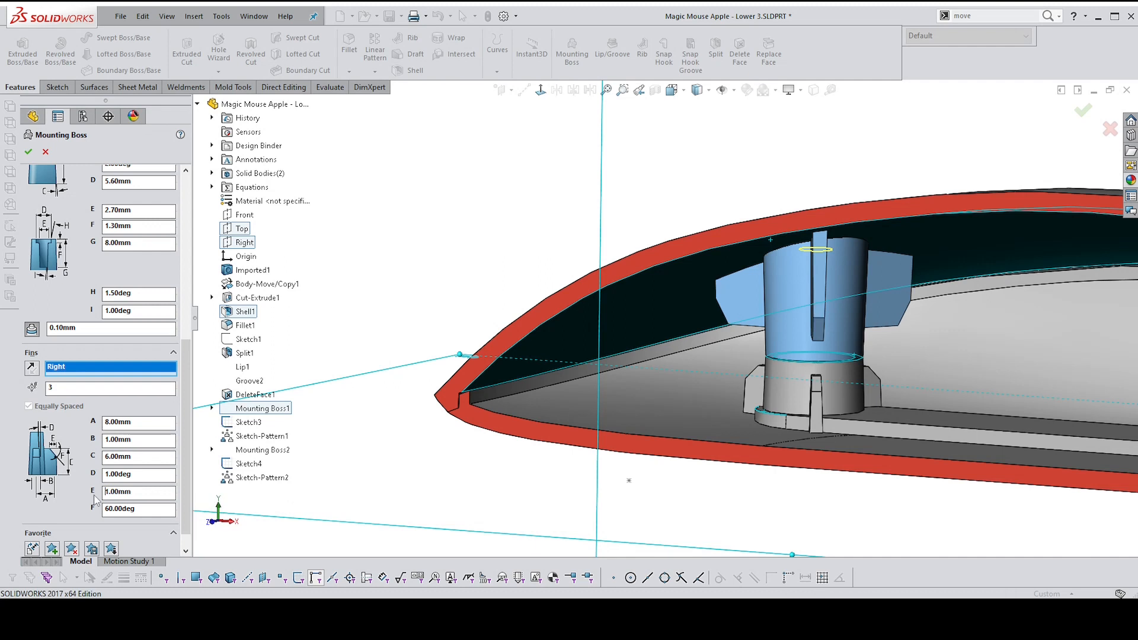
pyautogui.click(107, 512)
pyautogui.write('45')
# Set the fins' dimension A to 5.50 mm and create the upper mounting boss
pyautogui.moveTo(109, 424); pyautogui.dragTo(103, 428)
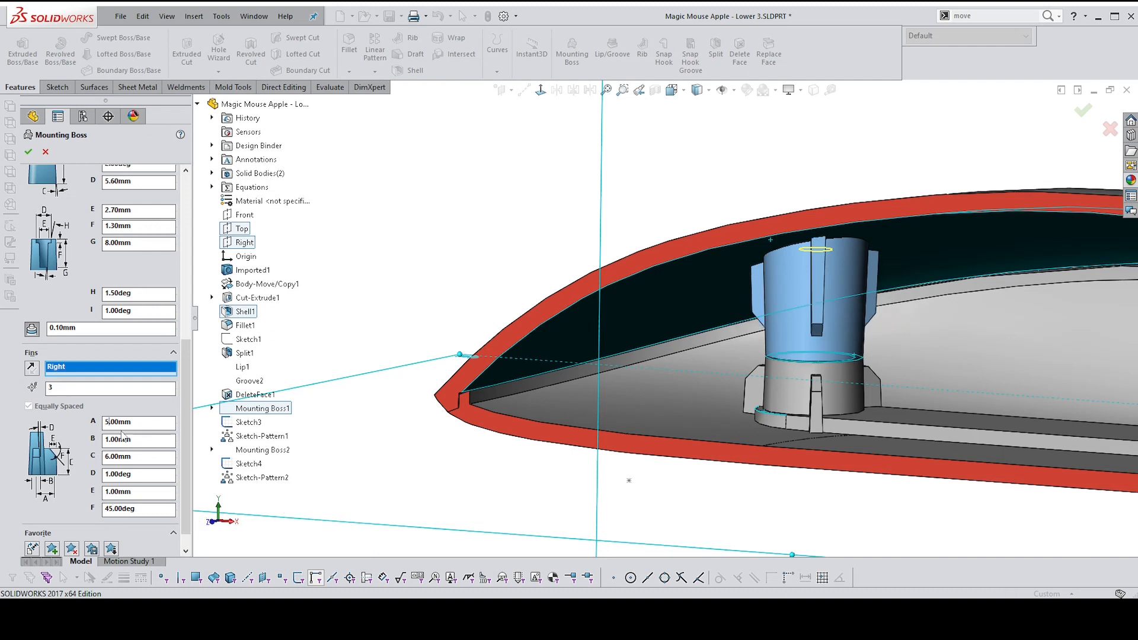
pyautogui.press('BackSpace')
pyautogui.write('6')
pyautogui.press('Return')
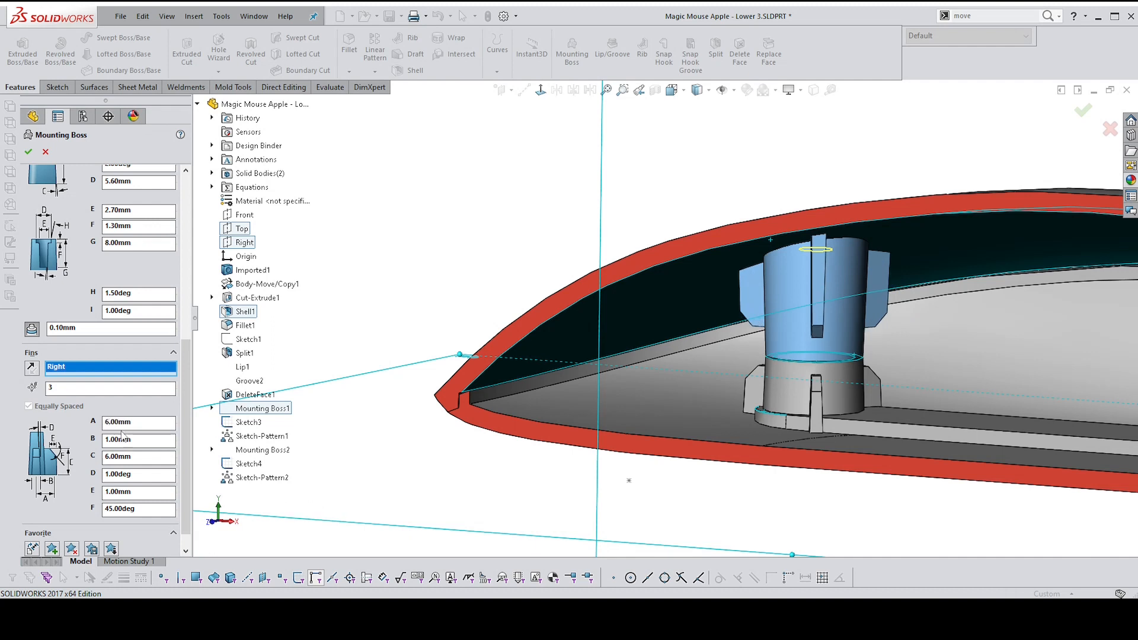
pyautogui.press('BackSpace')
pyautogui.write('5')
pyautogui.press('Right')
pyautogui.press('Delete')
pyautogui.moveTo(353, 265); pyautogui.dragTo(332, 258, button='middle')
pyautogui.click(29, 151)
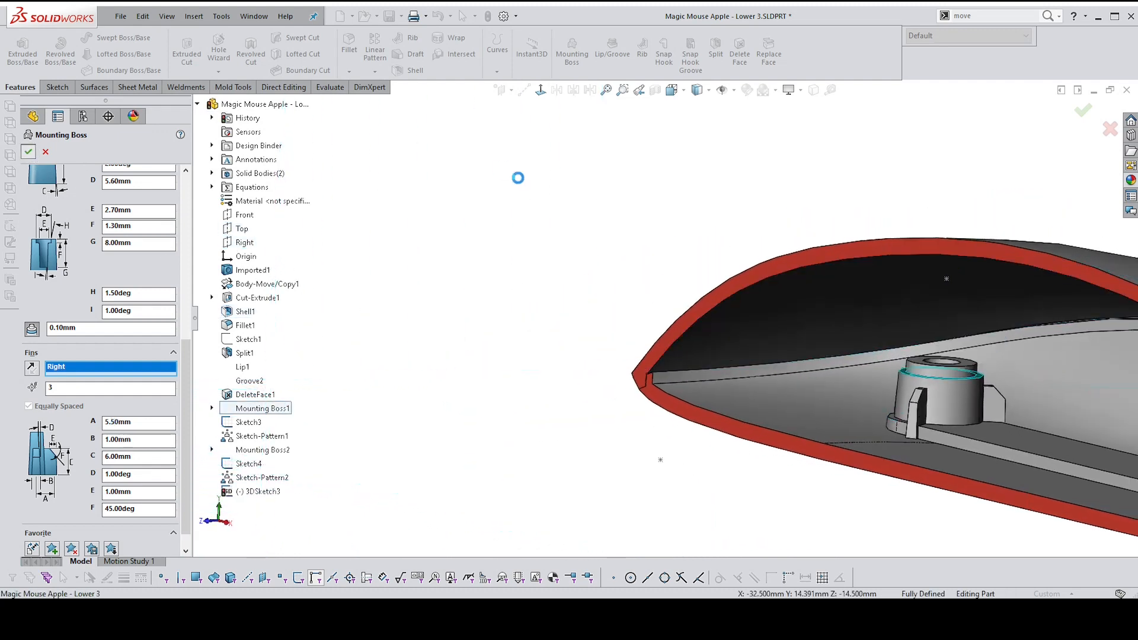
# Recreate the section view parallel to the Front plane with a -14 mm offset, cutting through the mated bosses
pyautogui.moveTo(586, 223); pyautogui.dragTo(599, 230, button='middle')
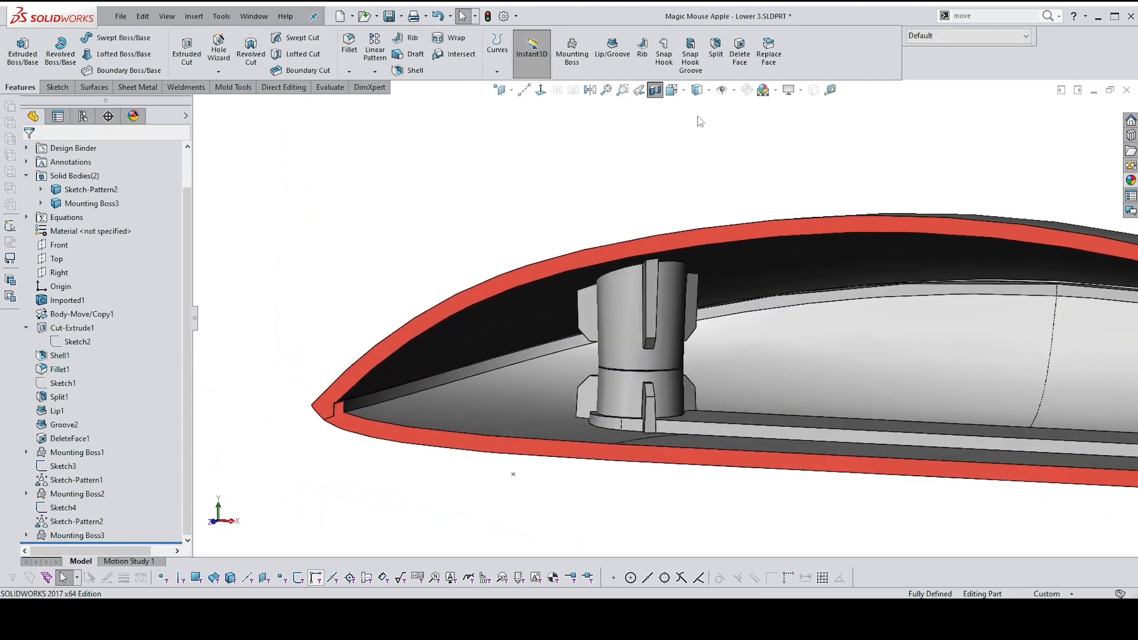
pyautogui.click(655, 93)
pyautogui.click(655, 93)
pyautogui.moveTo(665, 322); pyautogui.dragTo(626, 330, button='middle')
pyautogui.moveTo(853, 372); pyautogui.dragTo(966, 333)
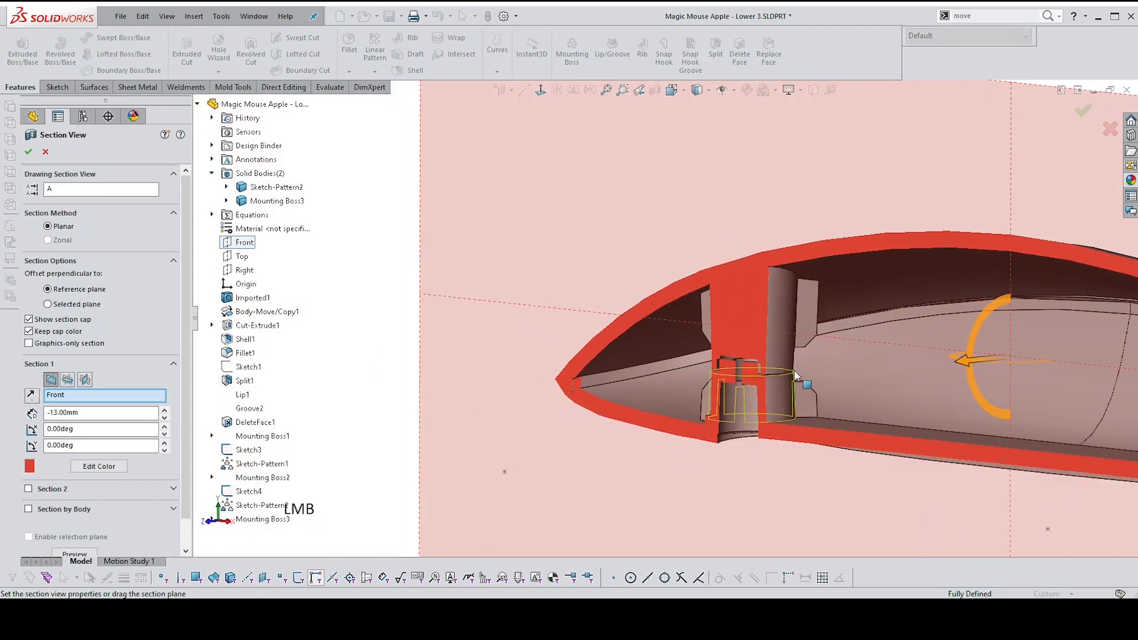
pyautogui.moveTo(794, 371); pyautogui.dragTo(711, 312, button='middle')
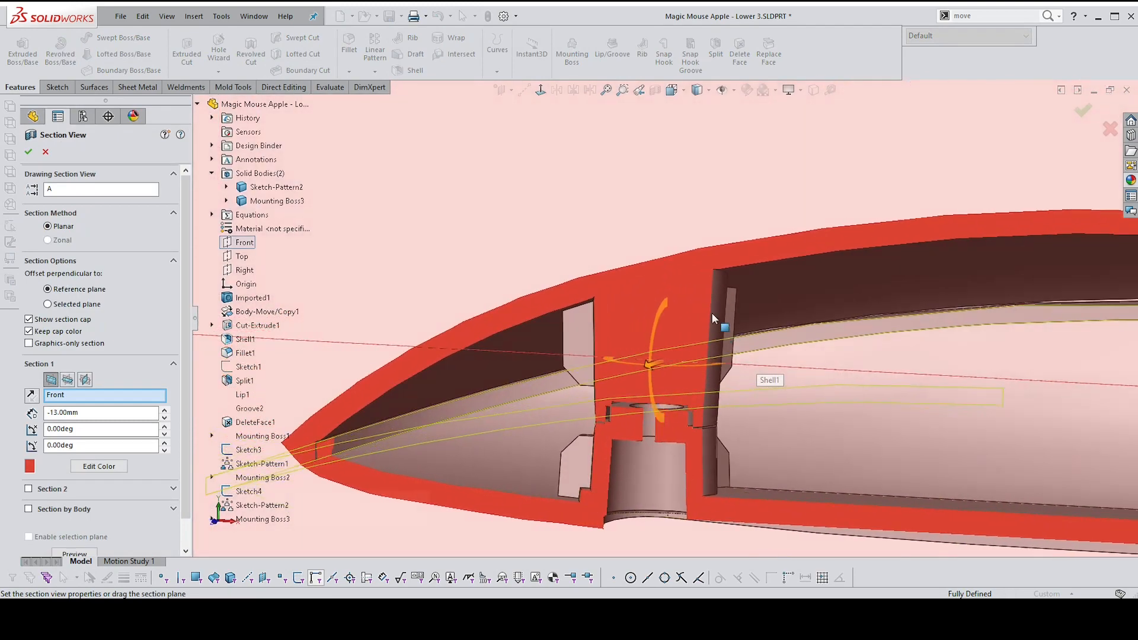
pyautogui.moveTo(777, 190); pyautogui.dragTo(858, 286, button='middle')
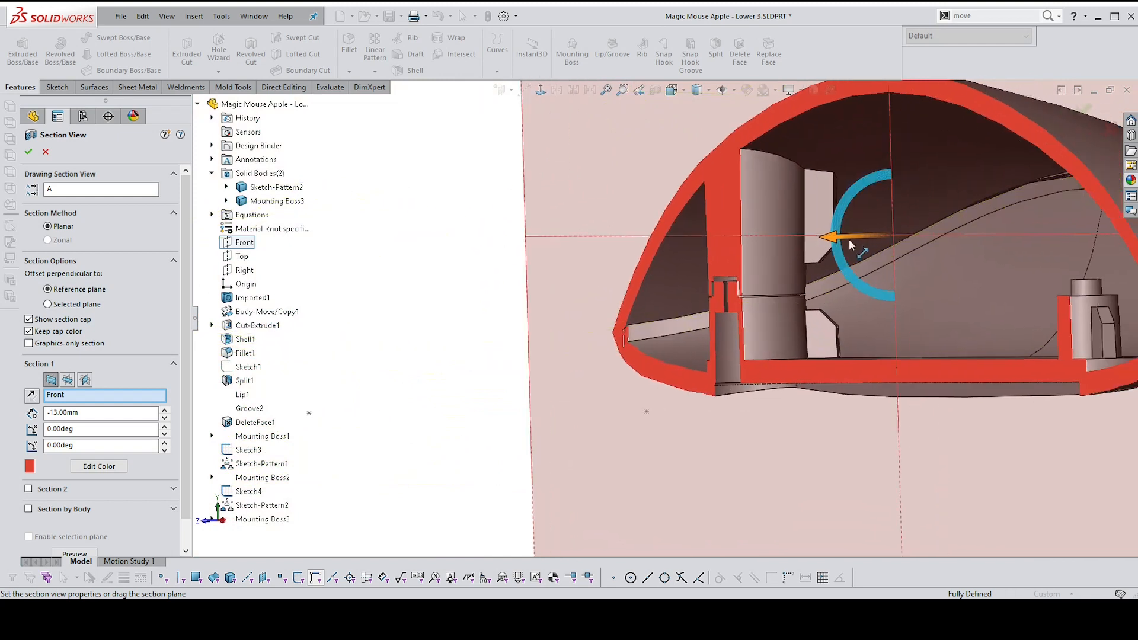
pyautogui.moveTo(840, 239); pyautogui.dragTo(845, 240)
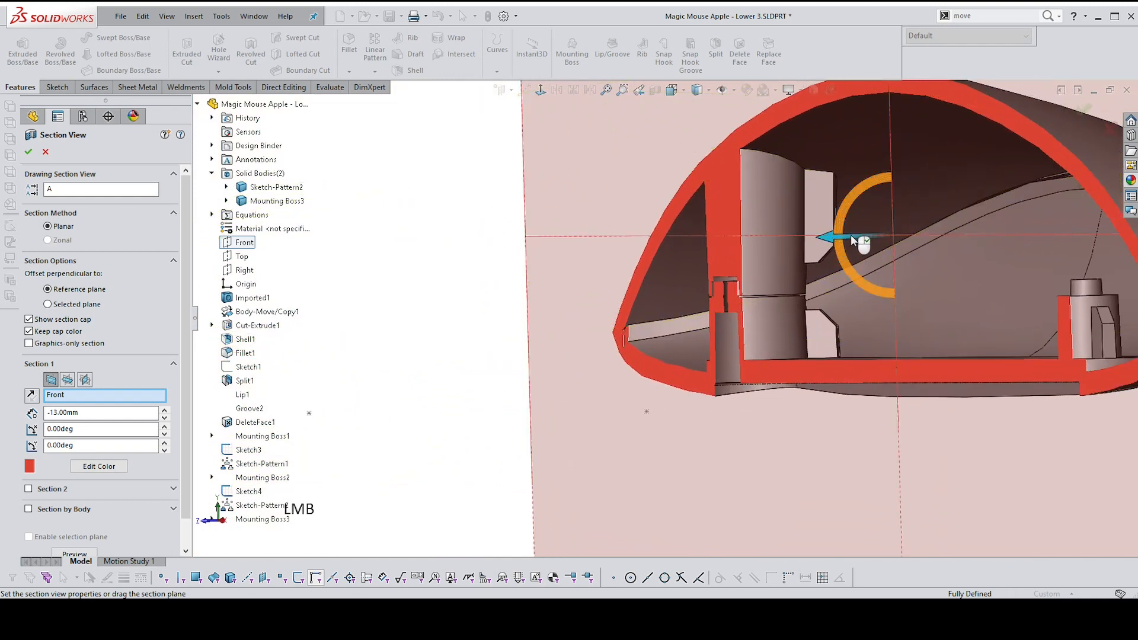
pyautogui.moveTo(851, 235); pyautogui.dragTo(861, 240)
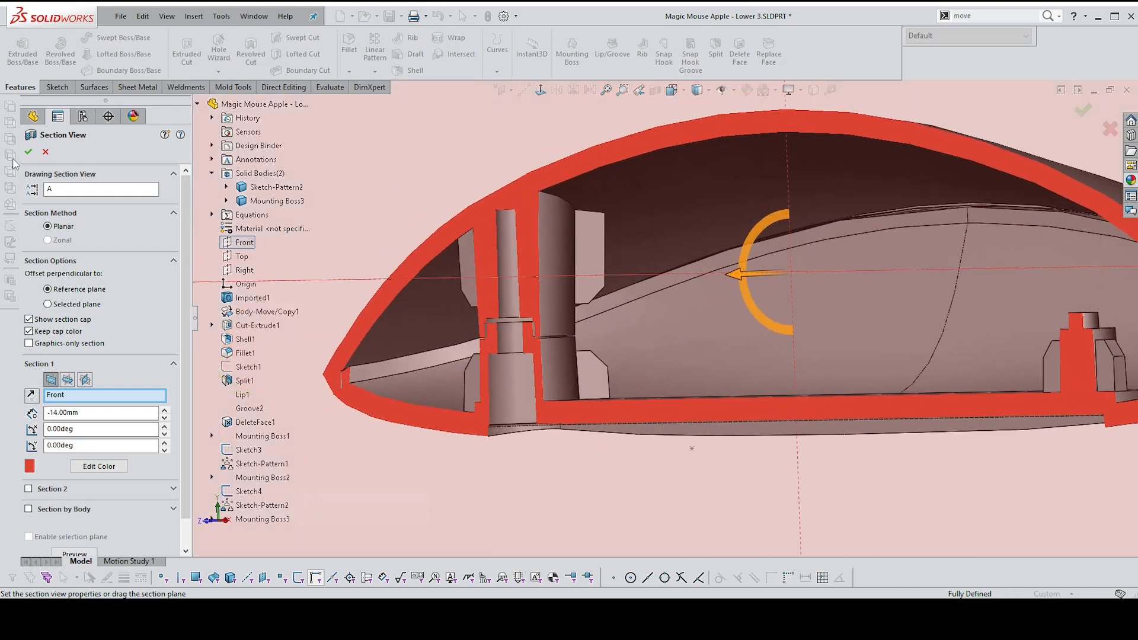
pyautogui.click(28, 151)
# Measure the distance between the two adjacent upright edges of the interlocking lip where the bosses meet
pyautogui.scroll(-3, 520, 378)
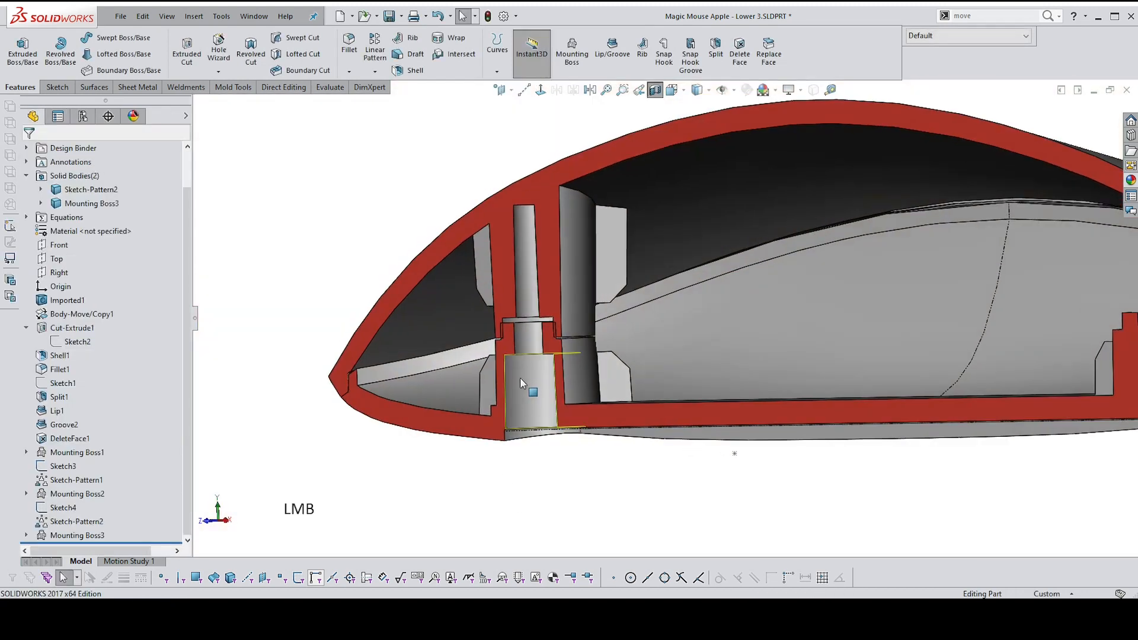
pyautogui.scroll(3, 507, 357)
pyautogui.scroll(-5, 755, 295)
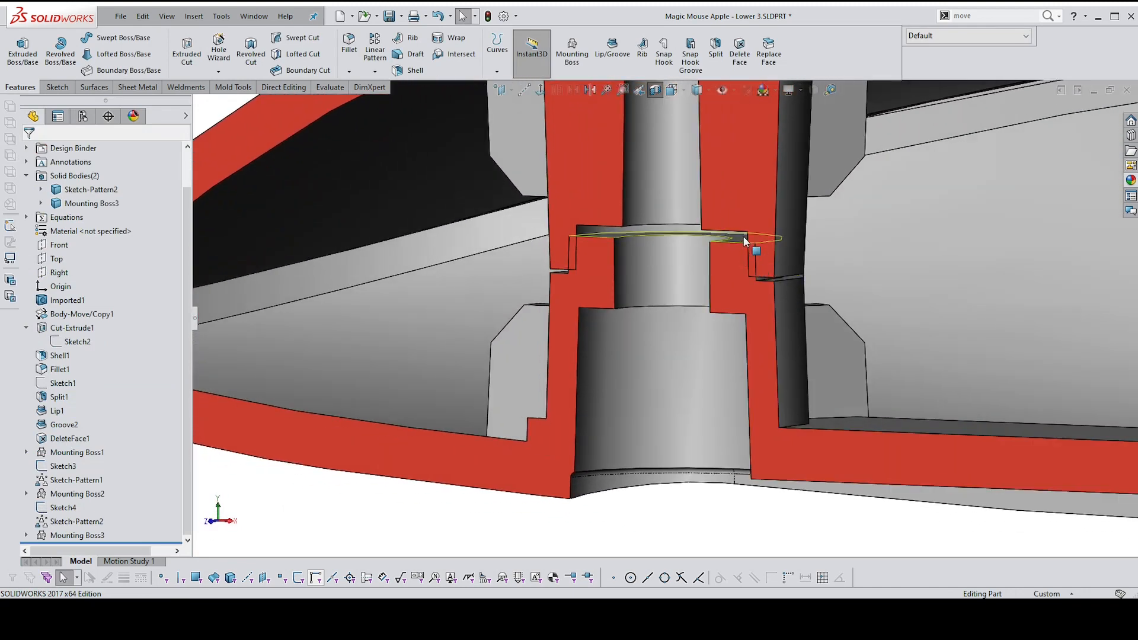
pyautogui.click(741, 242)
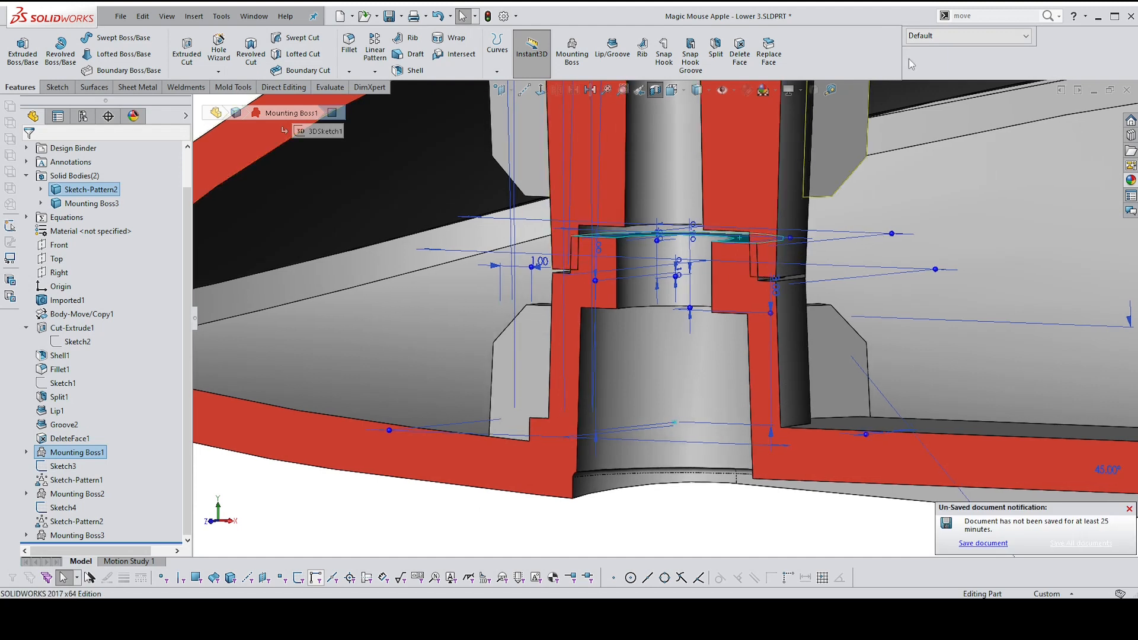
pyautogui.press('Escape')
pyautogui.click(829, 90)
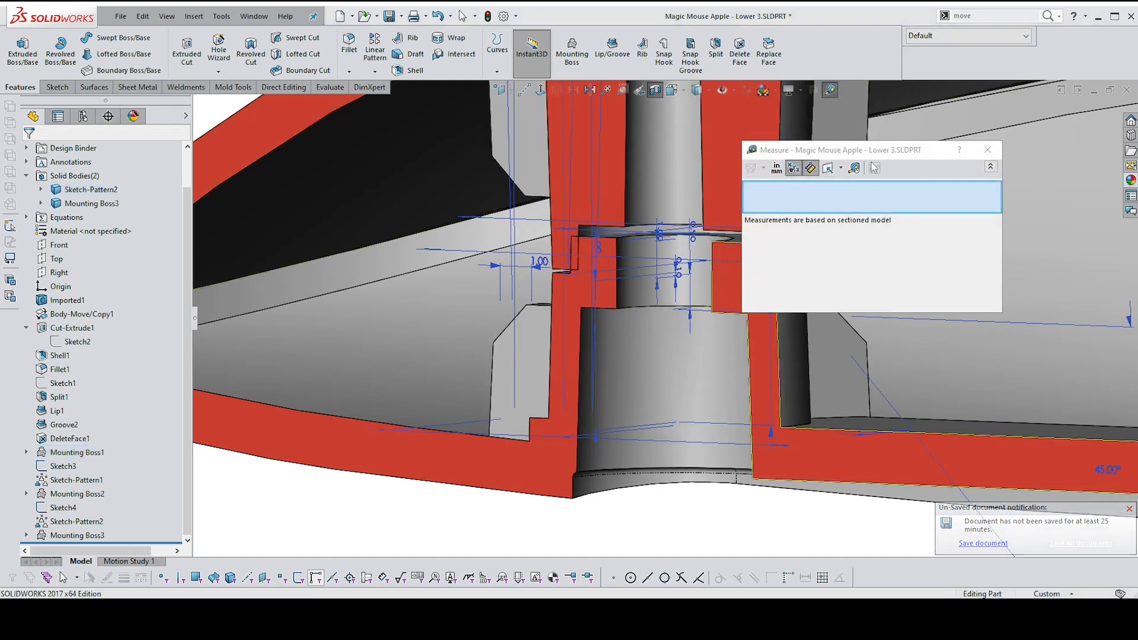
pyautogui.moveTo(860, 149); pyautogui.dragTo(973, 178)
pyautogui.scroll(4, 740, 257)
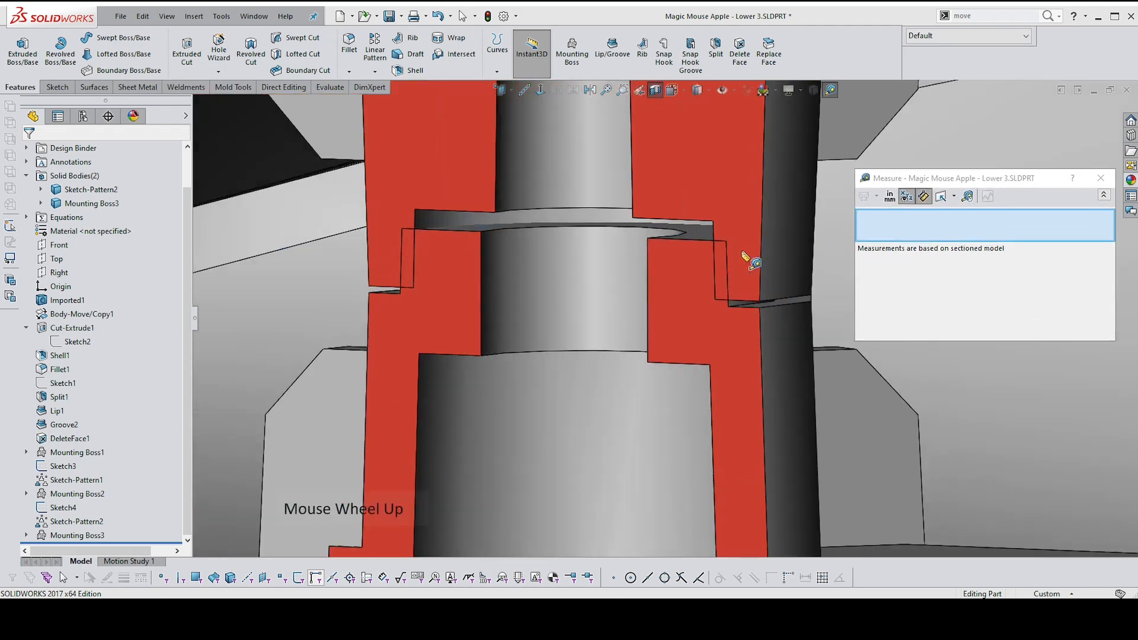
pyautogui.click(714, 261)
pyautogui.click(726, 264)
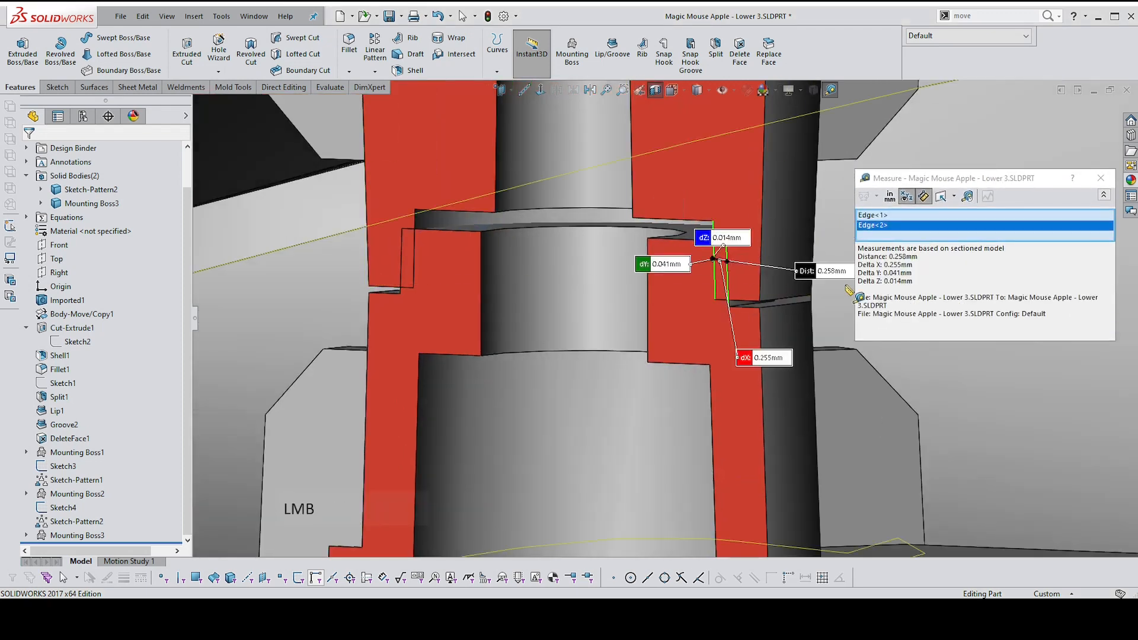
# Measure the distance from the inner lip edge to the lower boss's outer wall edge
pyautogui.scroll(1, 718, 262)
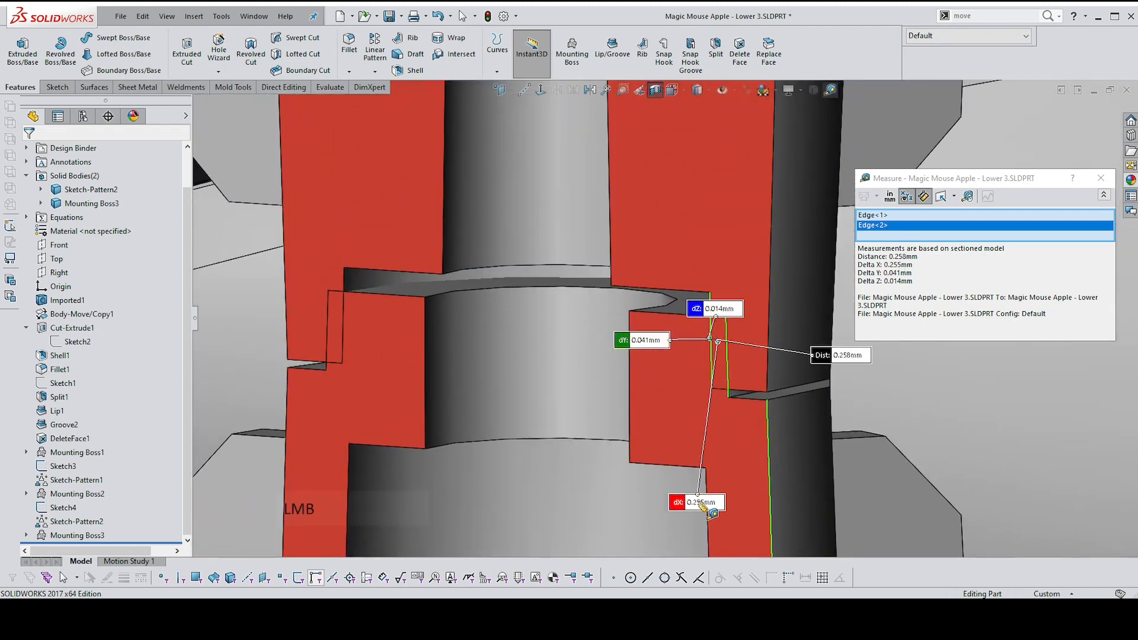
pyautogui.click(751, 452)
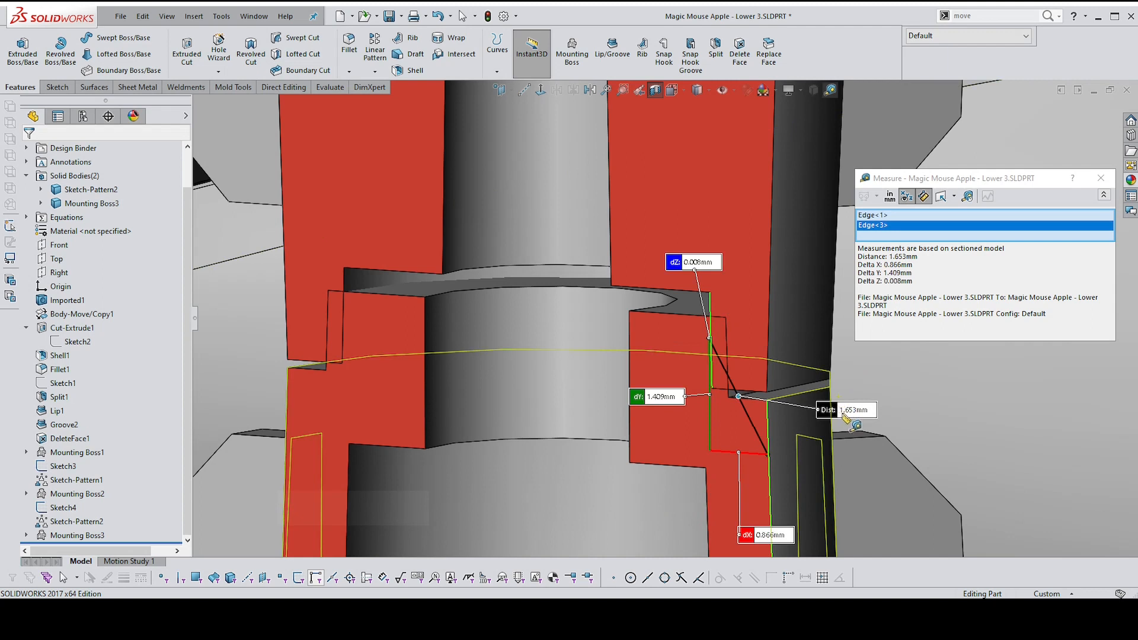
pyautogui.moveTo(846, 418); pyautogui.dragTo(896, 406)
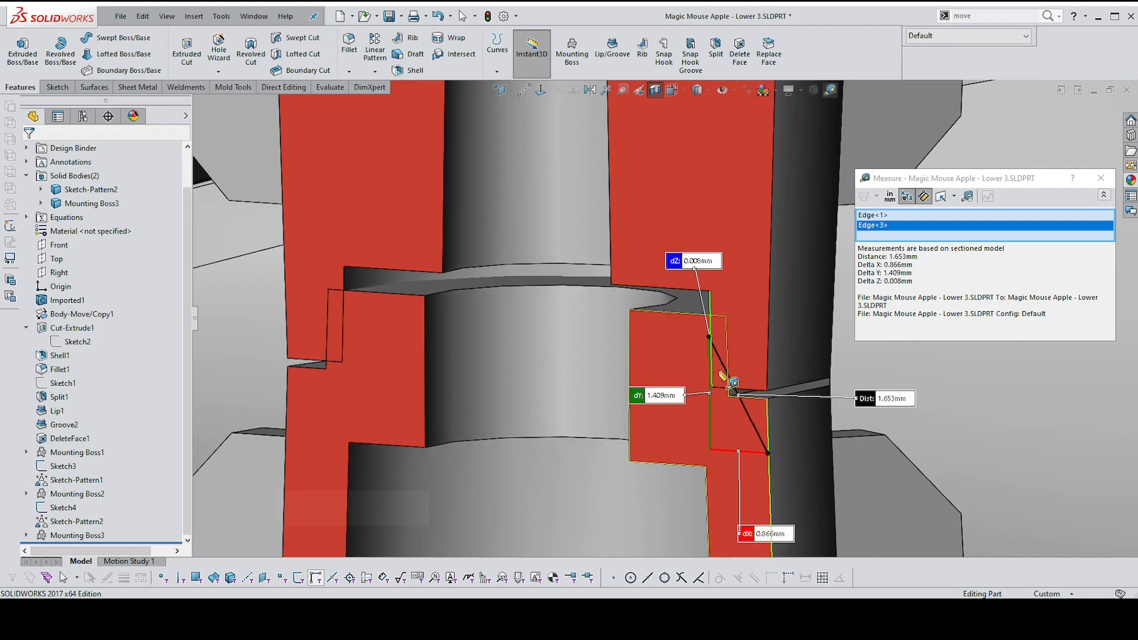
# Clear the measured selection and measure the gap between the upper boss lip's lower inner corner and the lower boss lip's upright edge
pyautogui.scroll(3, 717, 365)
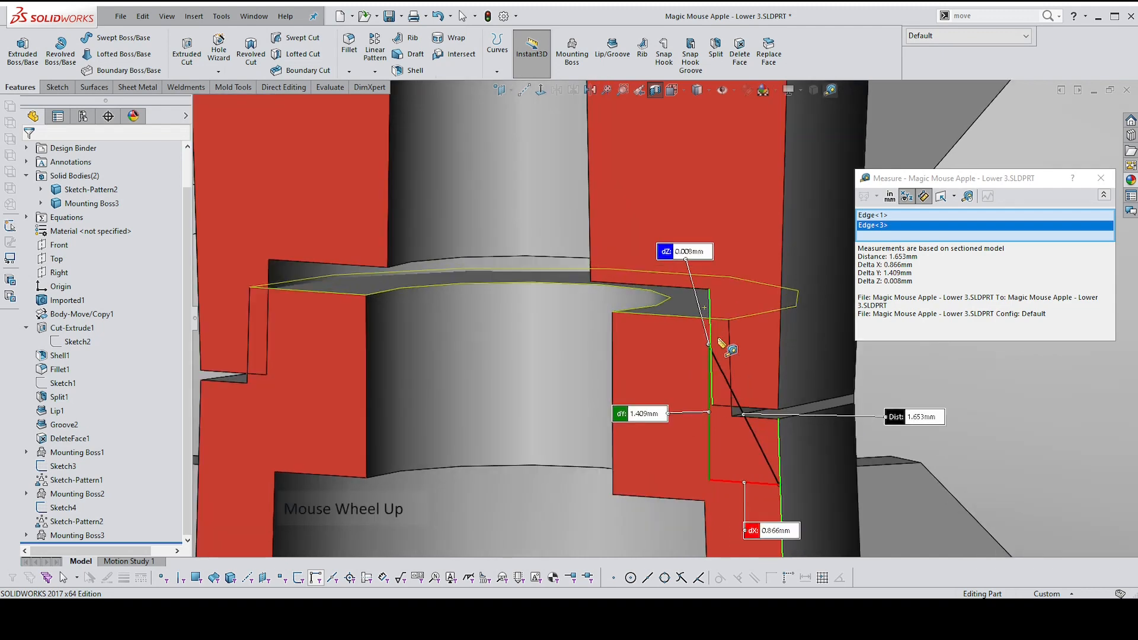
pyautogui.scroll(-2, 714, 354)
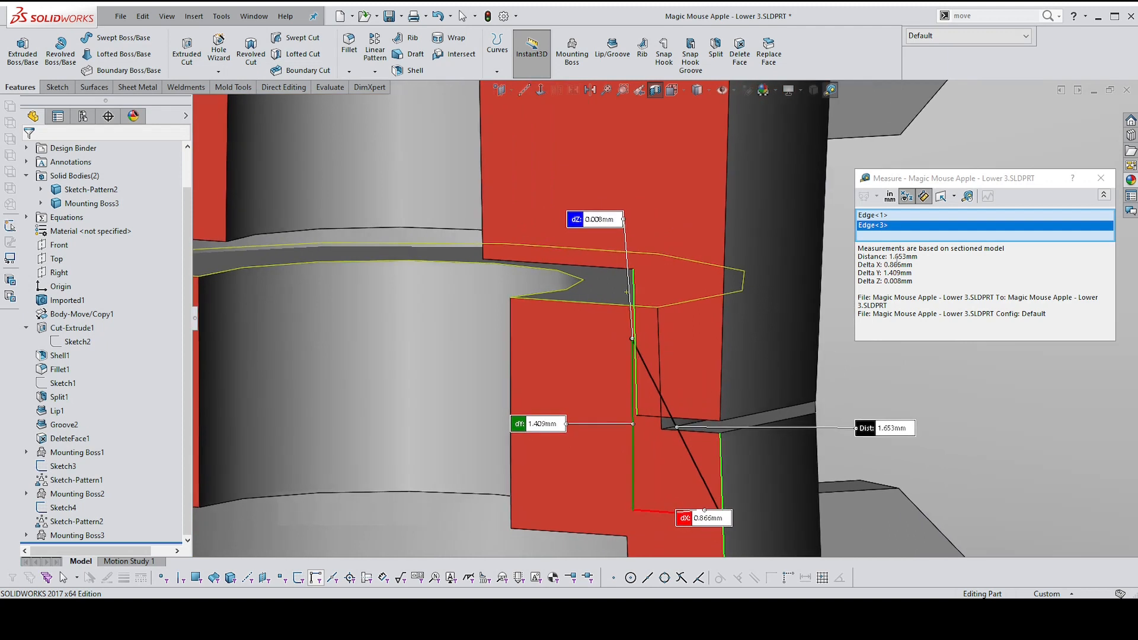
pyautogui.rightClick(889, 230)
pyautogui.click(925, 235)
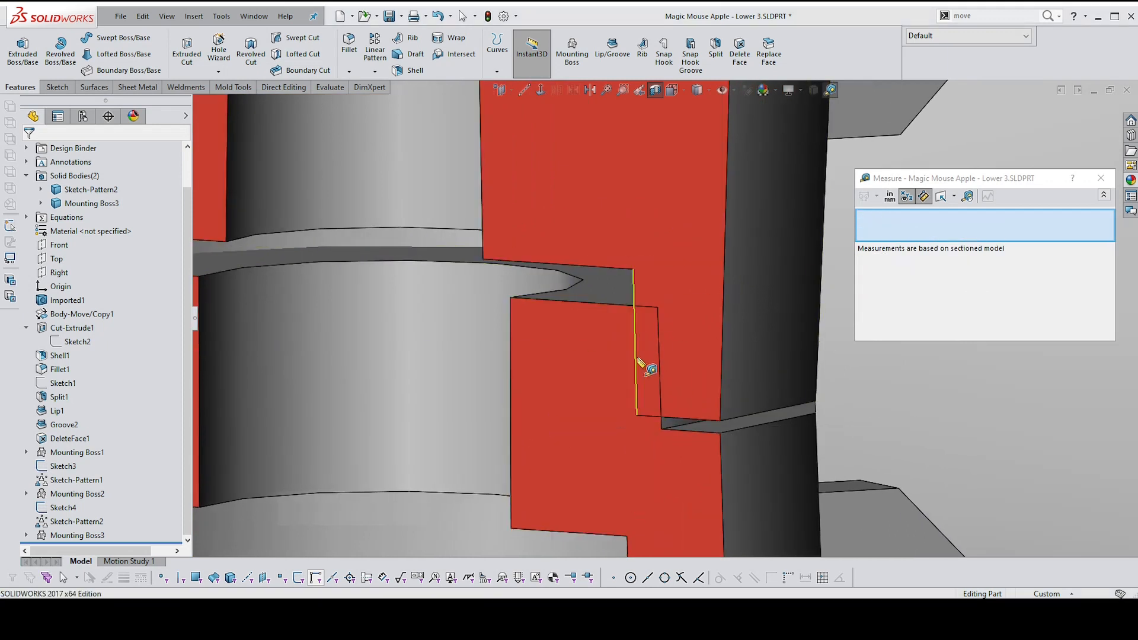
pyautogui.click(637, 415)
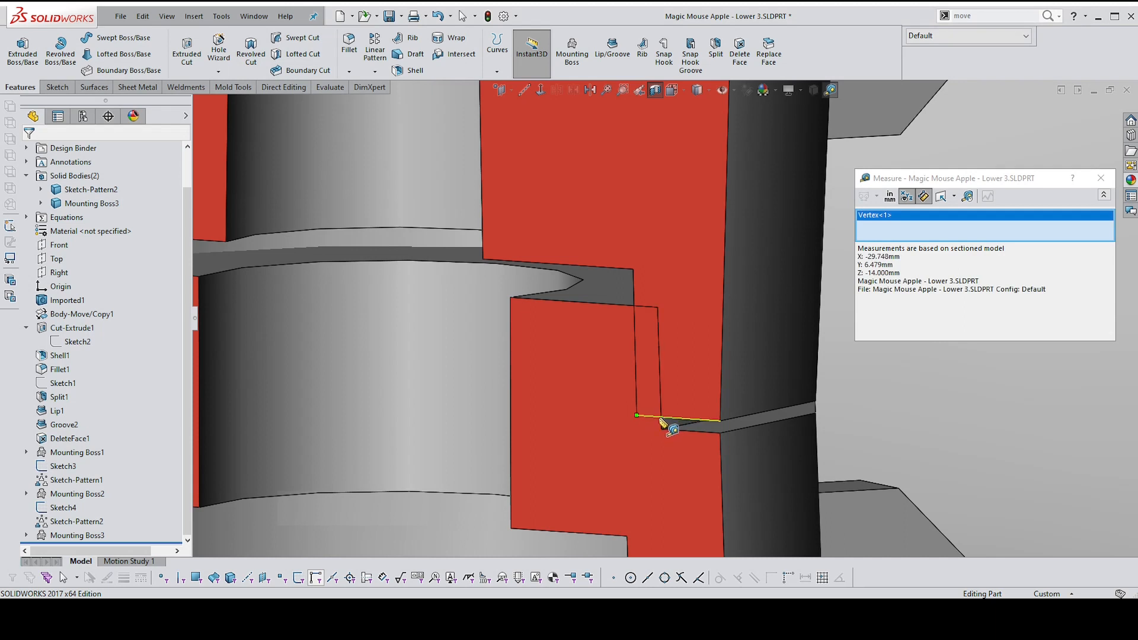
pyautogui.click(661, 416)
pyautogui.keyDown('ctrl'); pyautogui.moveTo(670, 427); pyautogui.dragTo(712, 303, button='middle'); pyautogui.keyUp('ctrl')
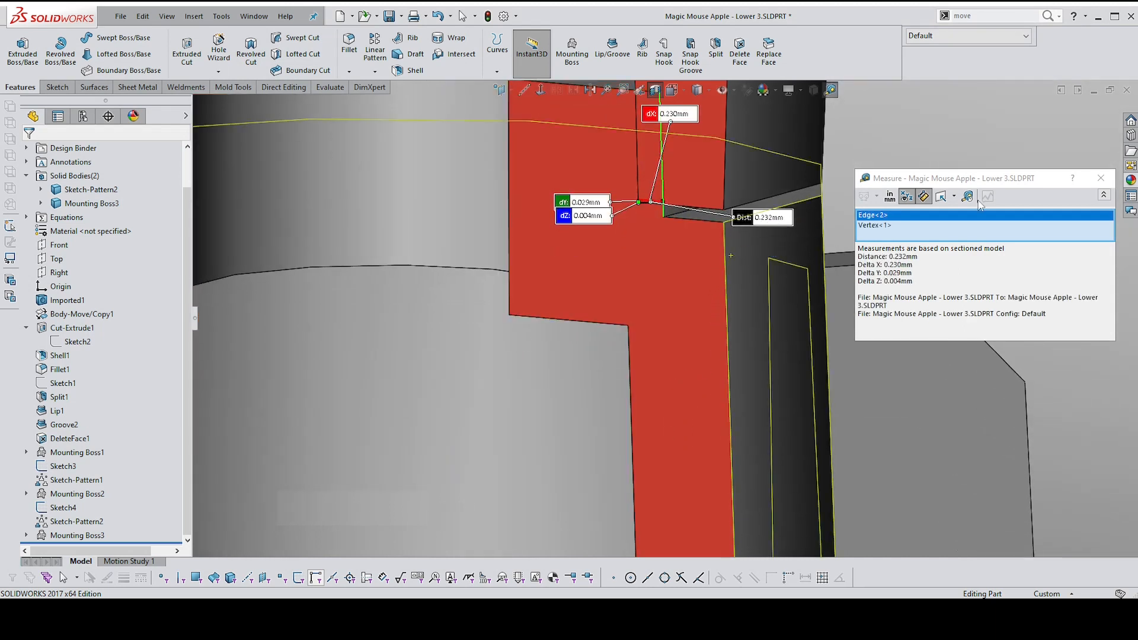
pyautogui.click(1101, 177)
# Edit the lower shell's hardware boss and set its dimension C to 5.40 mm
pyautogui.scroll(-3, 798, 290)
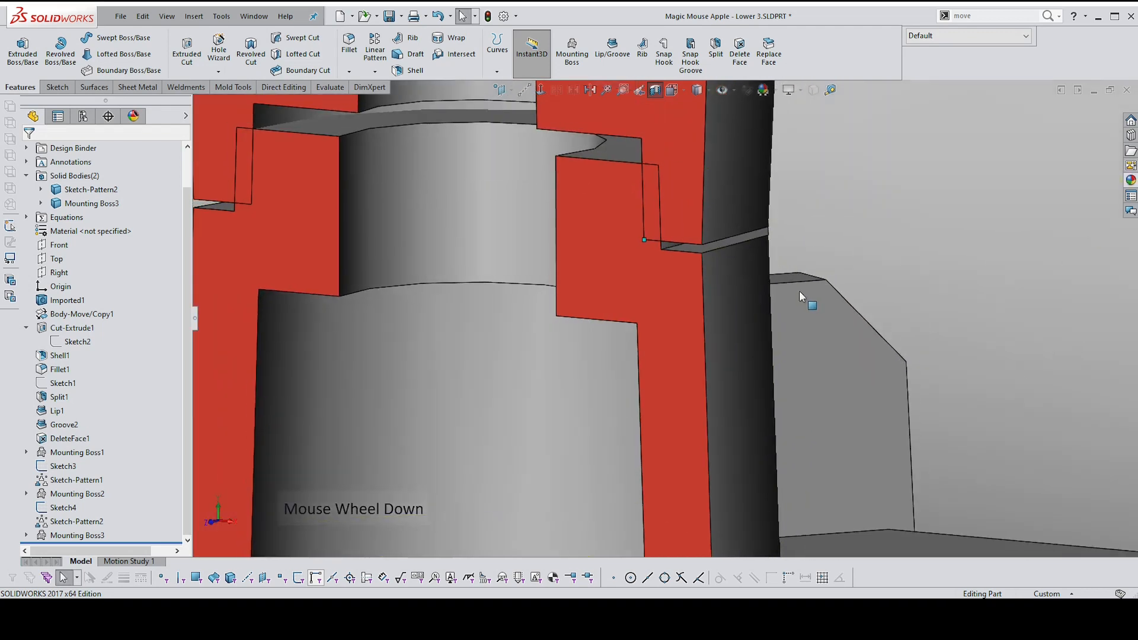
pyautogui.scroll(-5, 799, 290)
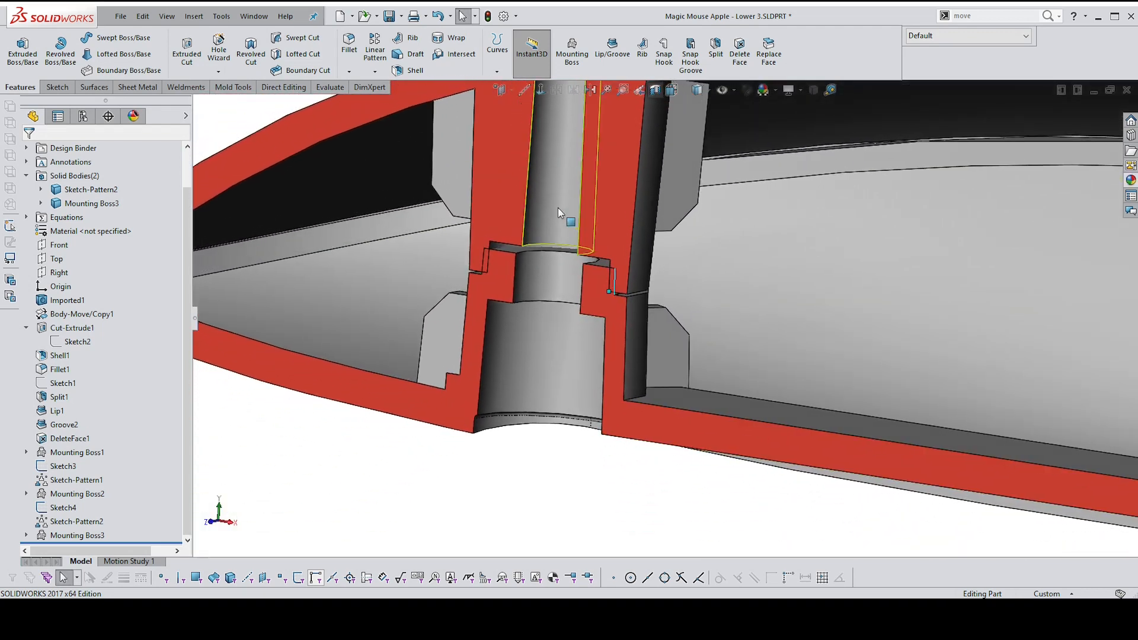
pyautogui.click(549, 282)
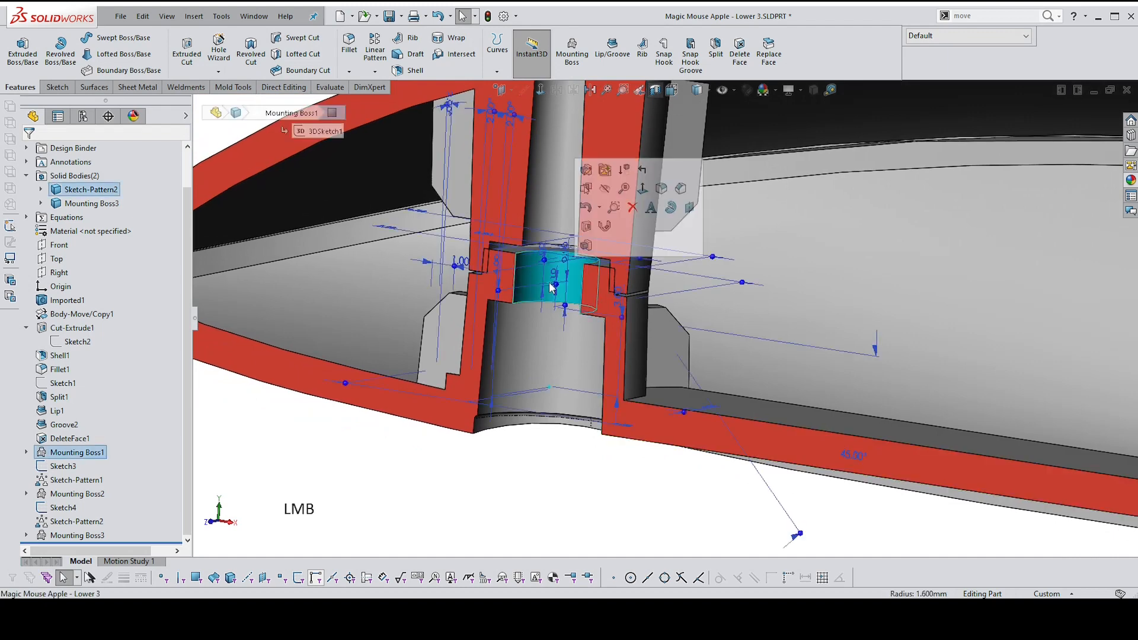
pyautogui.rightClick(77, 453)
pyautogui.click(88, 419)
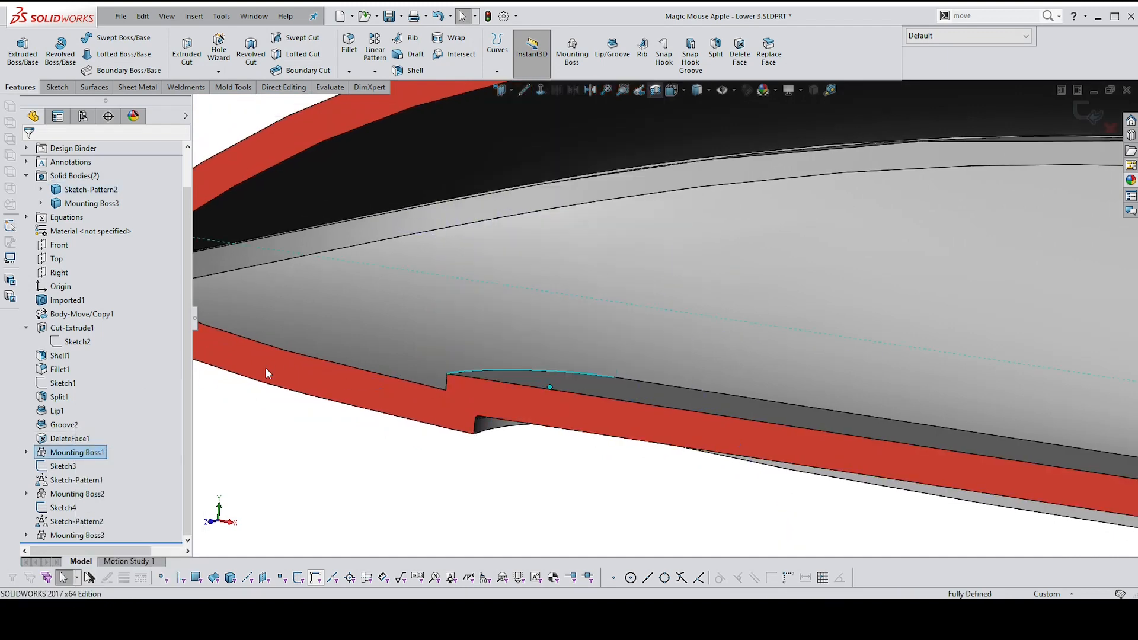
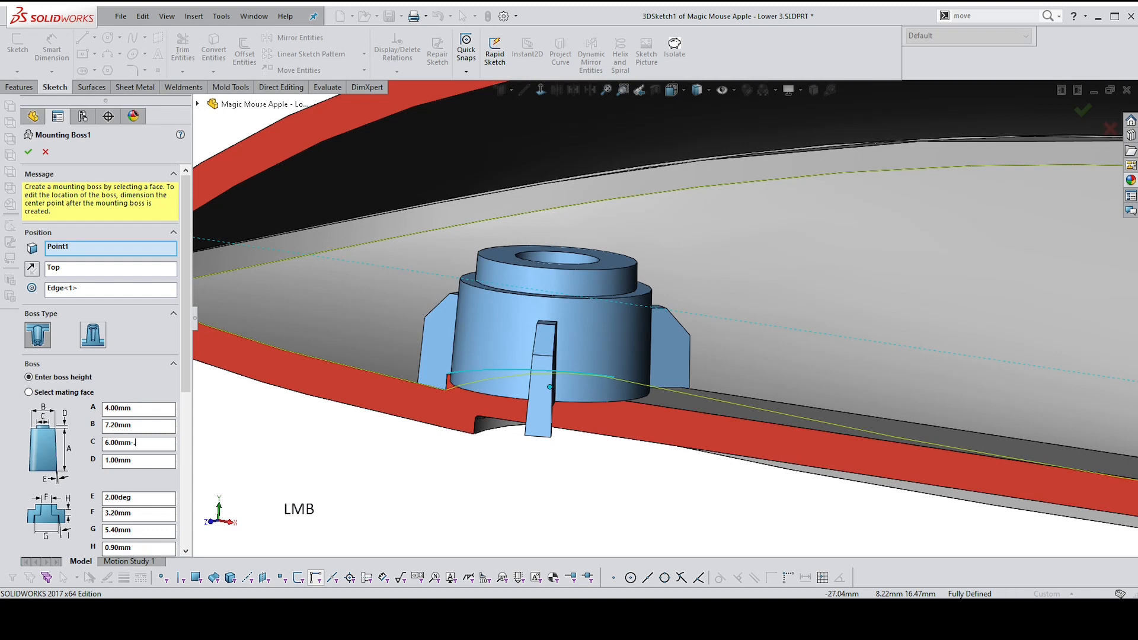
pyautogui.press('Return')
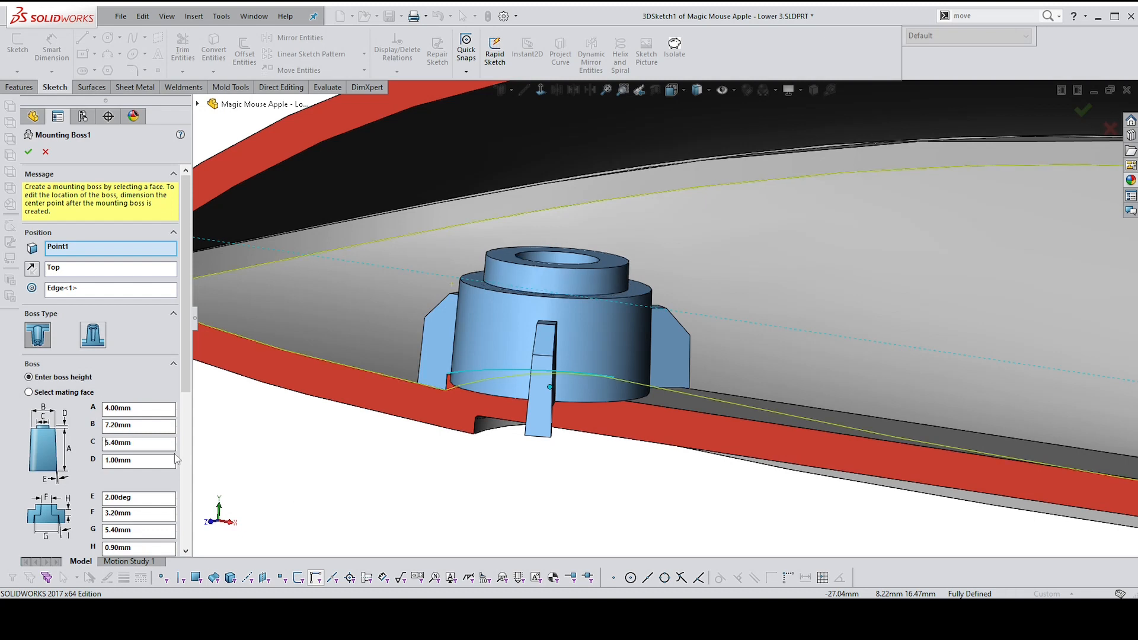
pyautogui.click(27, 152)
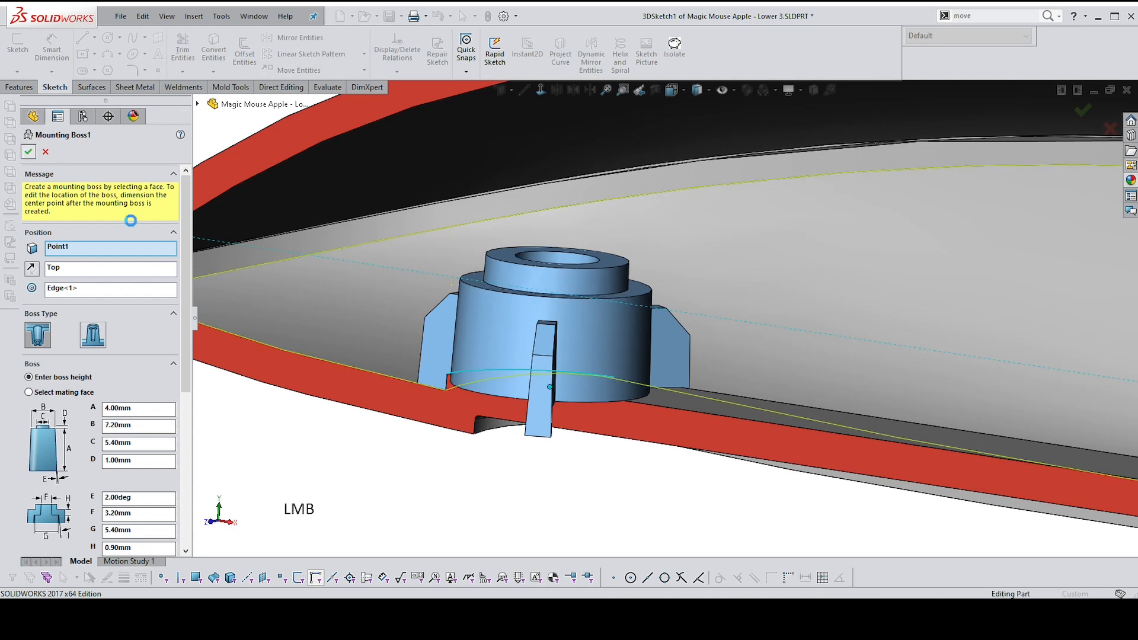
# Move the Front-plane section cut forward so both shells stay open while the bosses remain whole
pyautogui.scroll(-2, 577, 273)
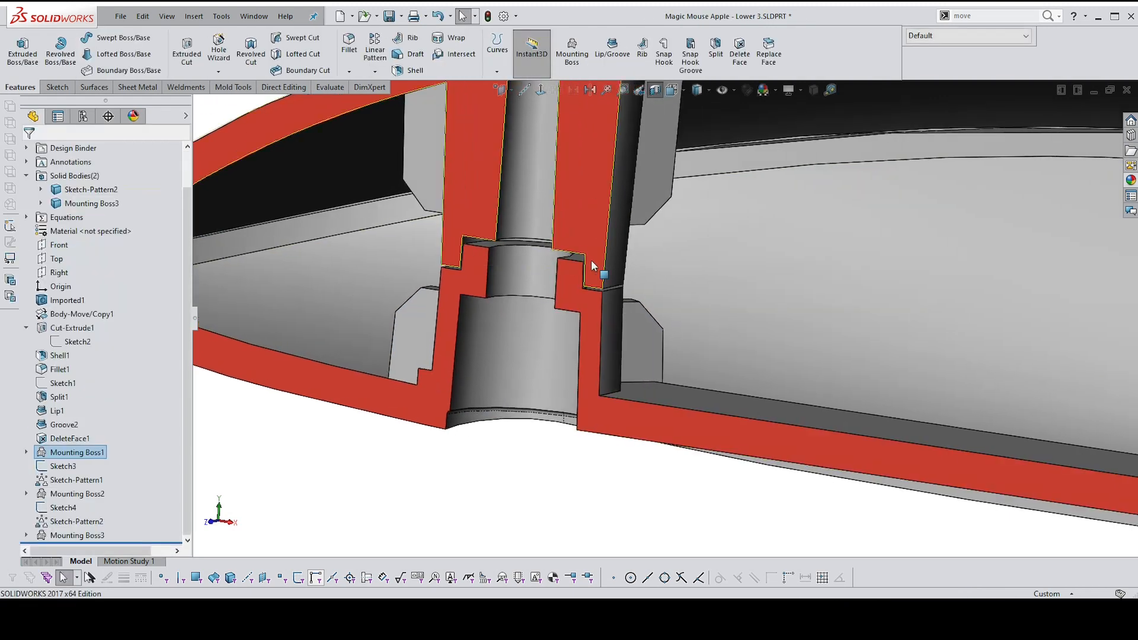
pyautogui.moveTo(583, 248); pyautogui.dragTo(589, 247, button='middle')
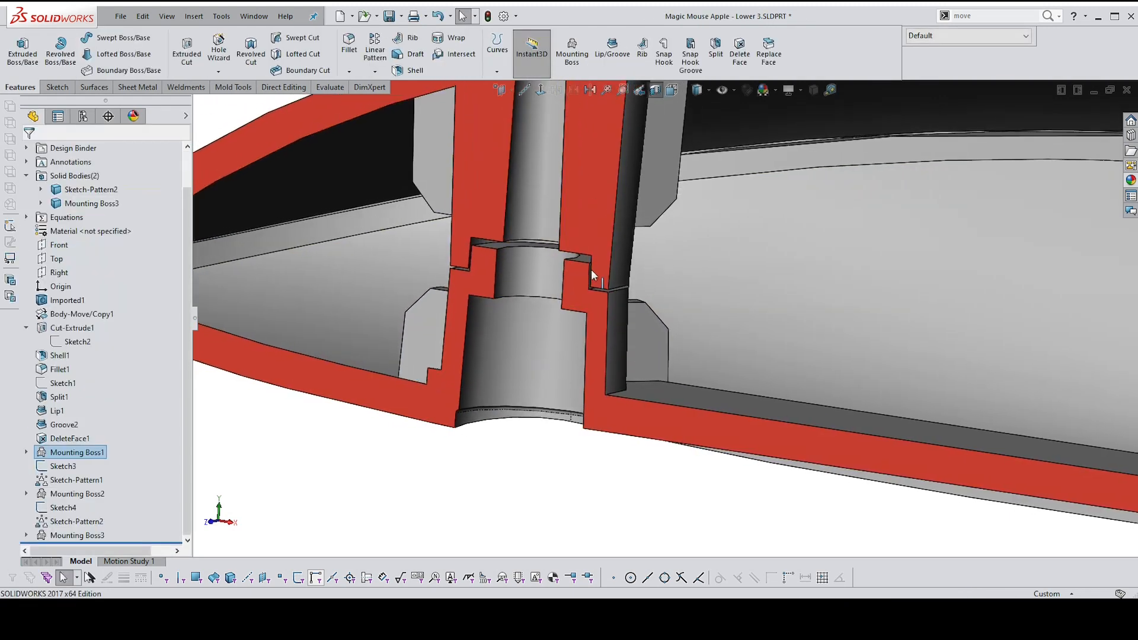
pyautogui.scroll(5, 591, 270)
pyautogui.click(918, 192)
pyautogui.moveTo(916, 184); pyautogui.dragTo(889, 178, button='middle')
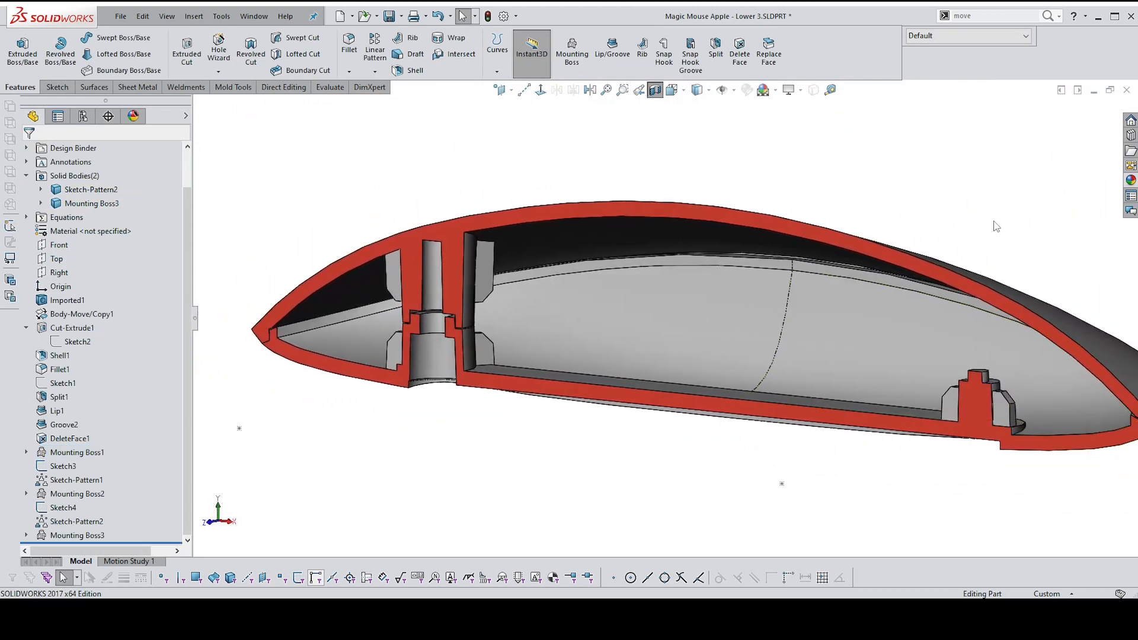
pyautogui.click(991, 208)
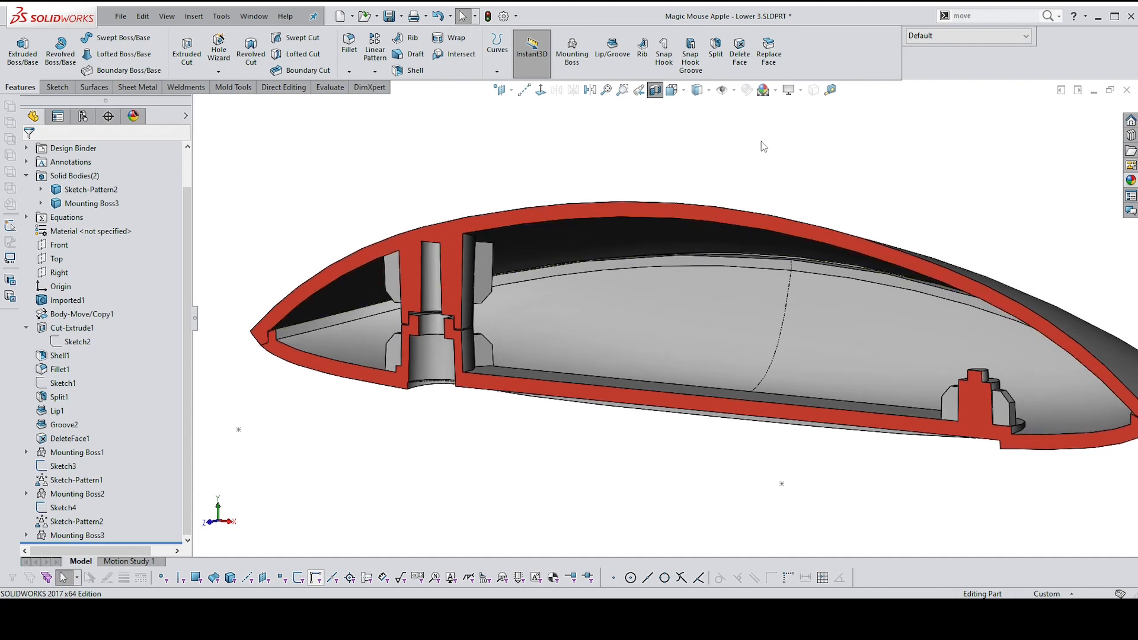
pyautogui.click(572, 53)
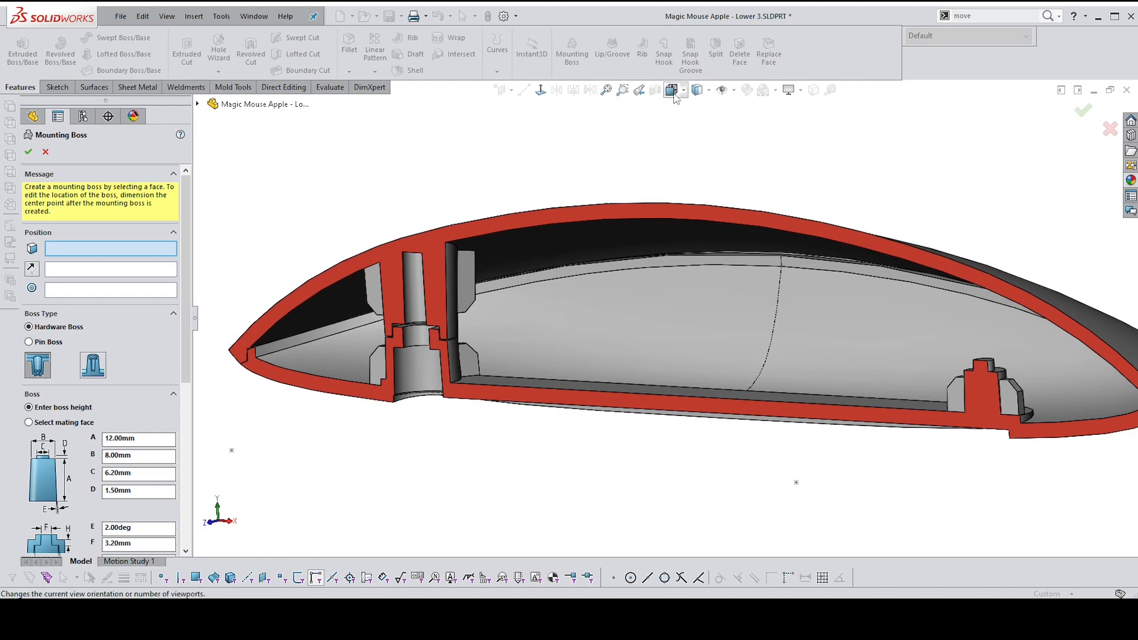
pyautogui.click(45, 152)
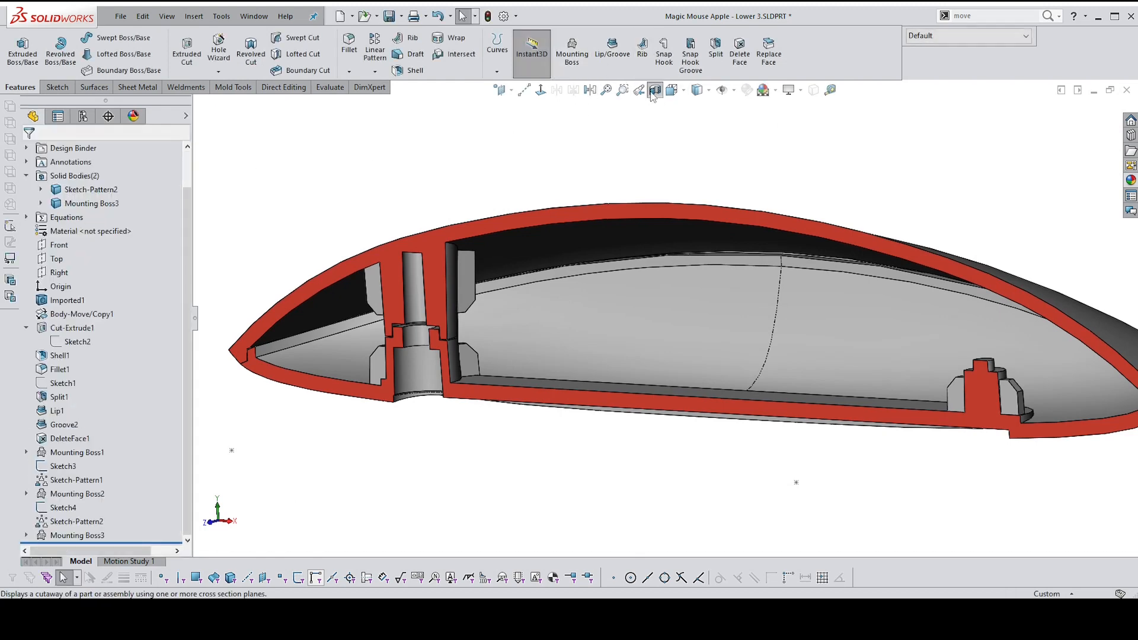
pyautogui.click(655, 90)
pyautogui.click(655, 90)
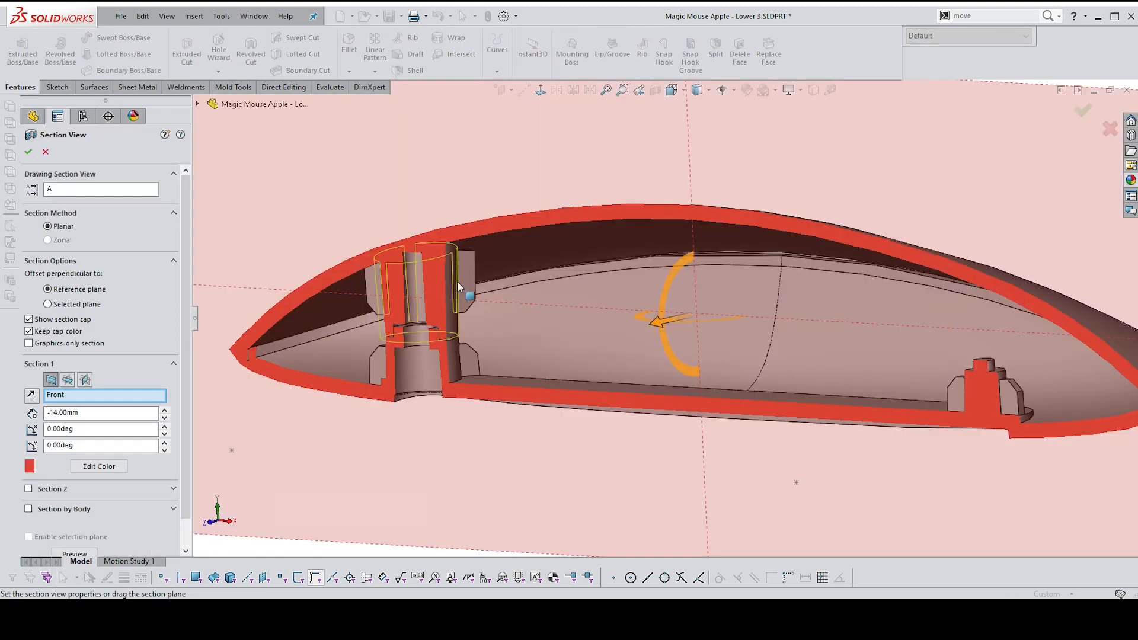
pyautogui.moveTo(657, 319); pyautogui.dragTo(599, 373)
pyautogui.click(28, 152)
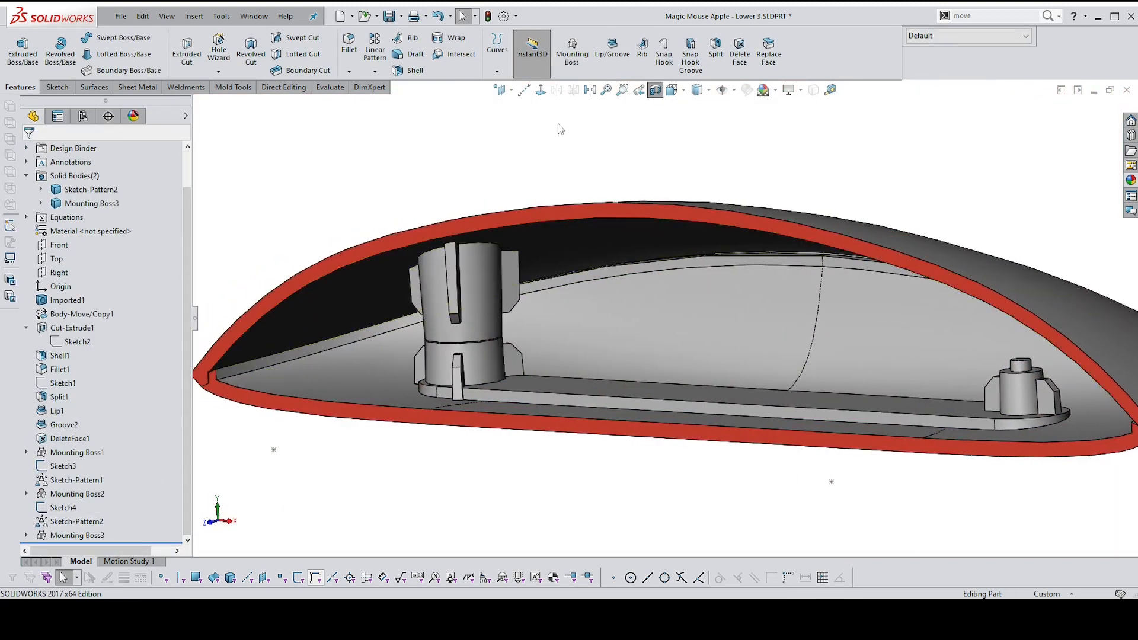
# Start a mounting boss on the upper shell's inner face, directed by the reversed Top plane and centred on the slot end's circular edge
pyautogui.click(571, 48)
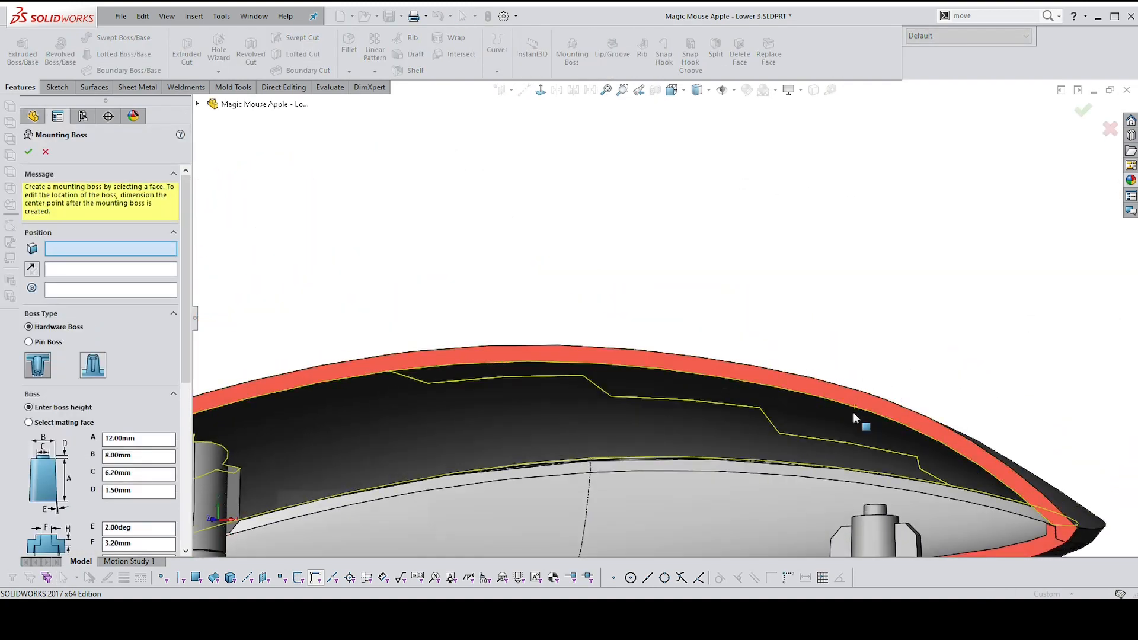
pyautogui.click(853, 413)
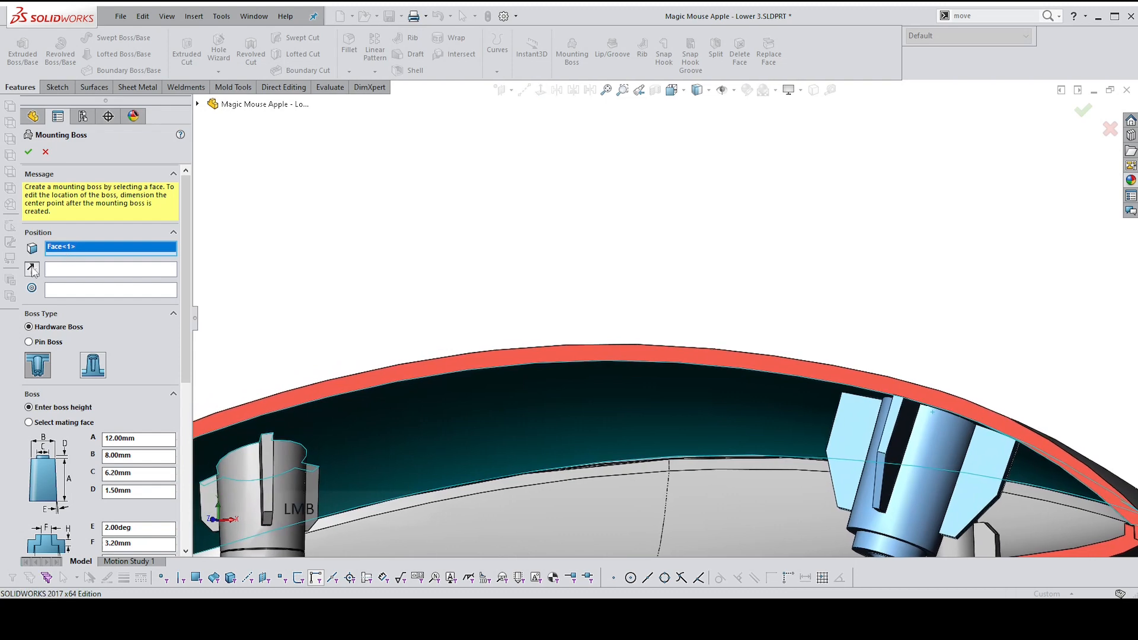
pyautogui.click(32, 269)
pyautogui.click(197, 104)
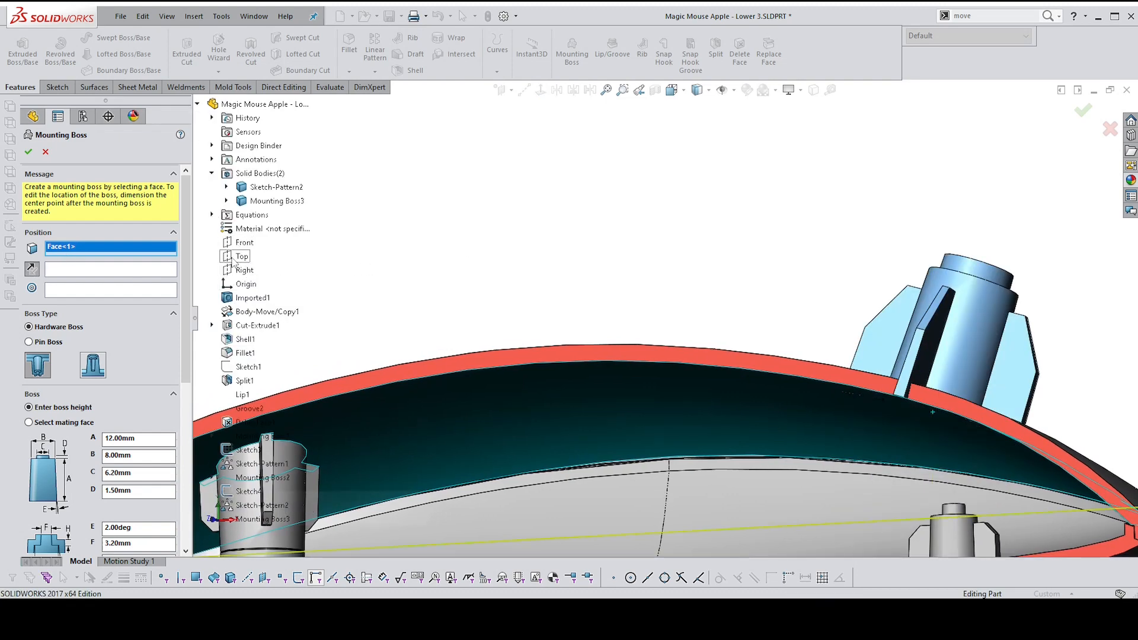
pyautogui.click(129, 270)
pyautogui.click(58, 272)
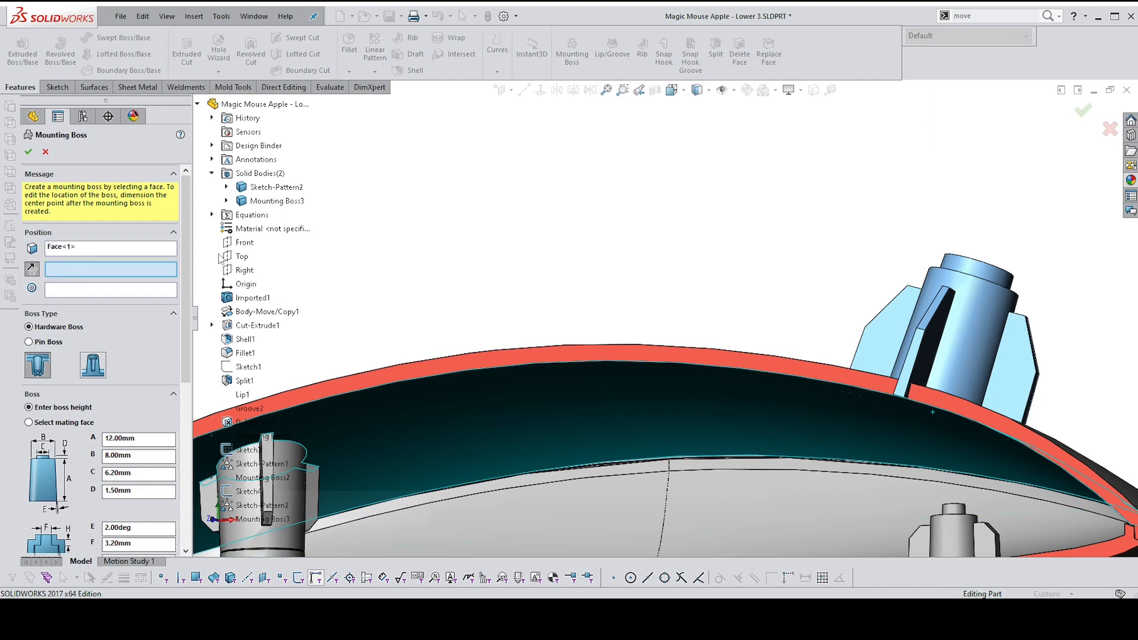
pyautogui.click(237, 256)
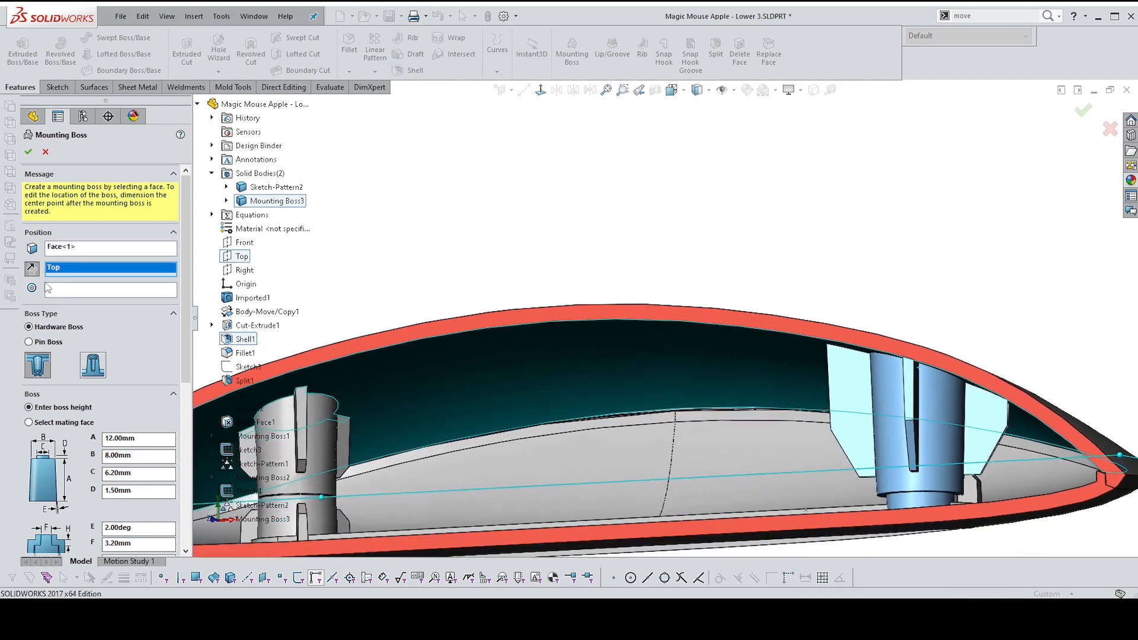
pyautogui.click(68, 289)
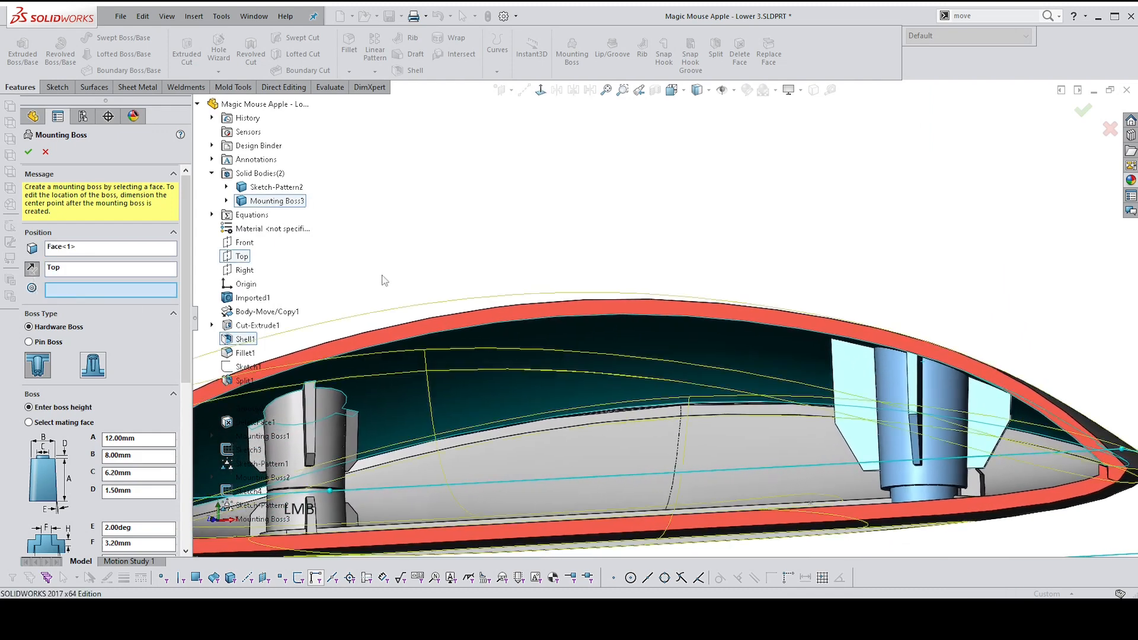
pyautogui.moveTo(385, 278); pyautogui.dragTo(882, 406, button='middle')
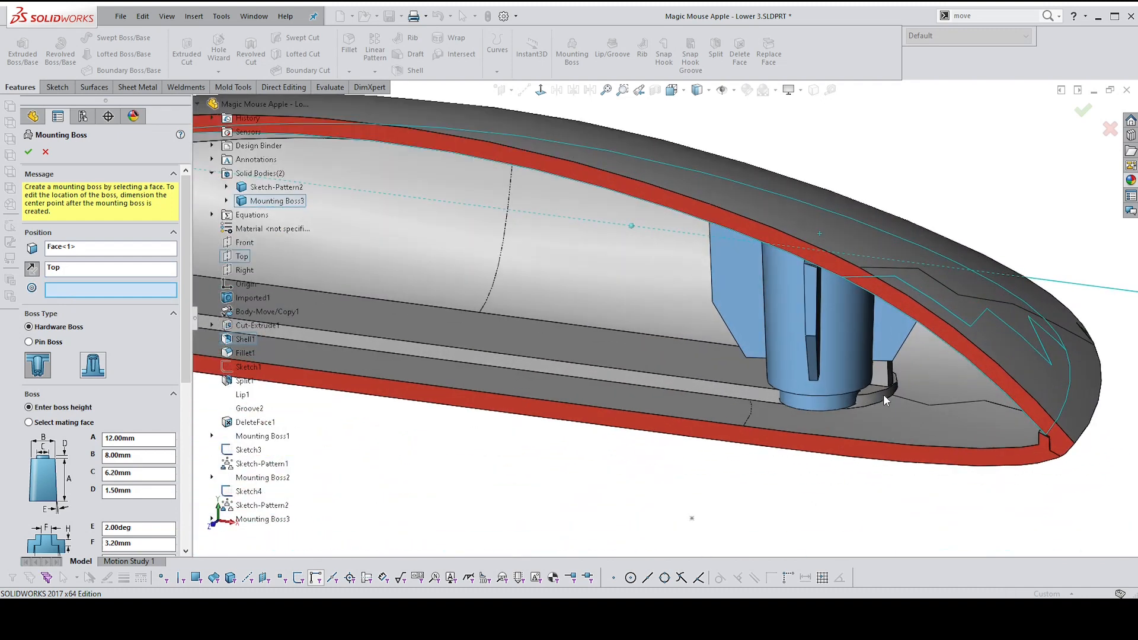
pyautogui.click(883, 393)
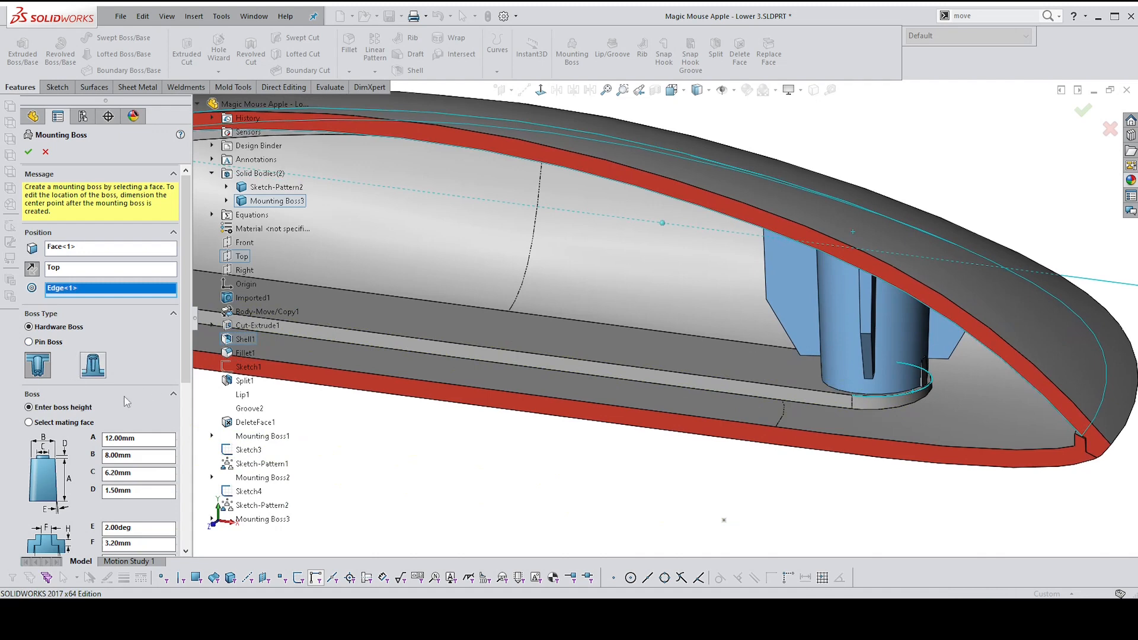
# Make it a pin boss with a hole, its height set by the lower pin boss's shoulder as mating face
pyautogui.click(29, 342)
pyautogui.click(94, 367)
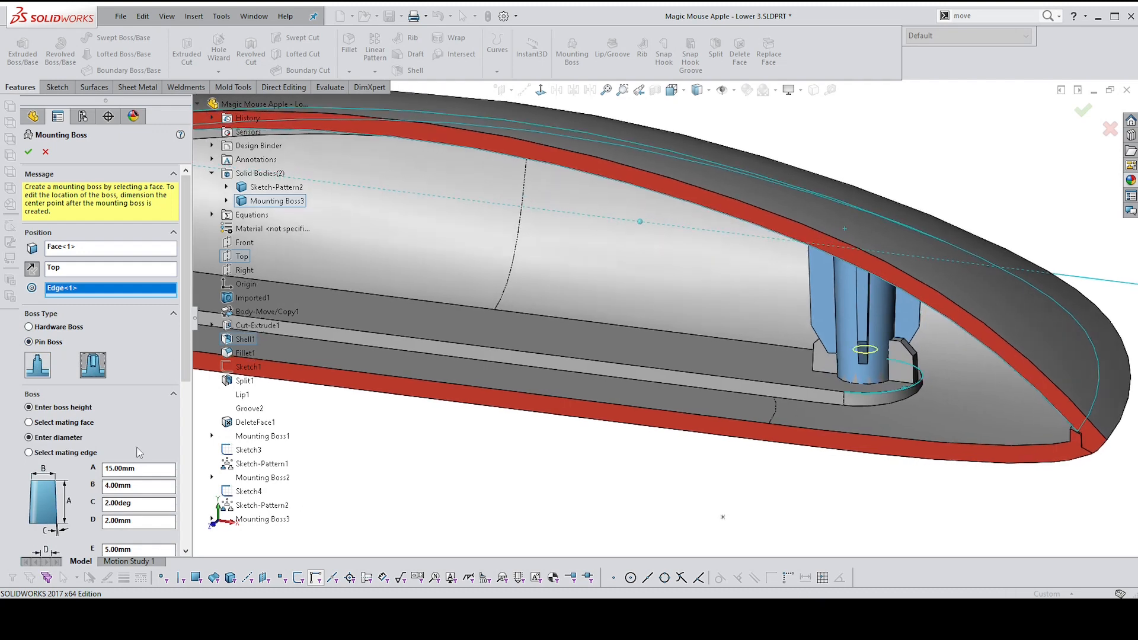
pyautogui.click(28, 423)
pyautogui.scroll(-2, 883, 332)
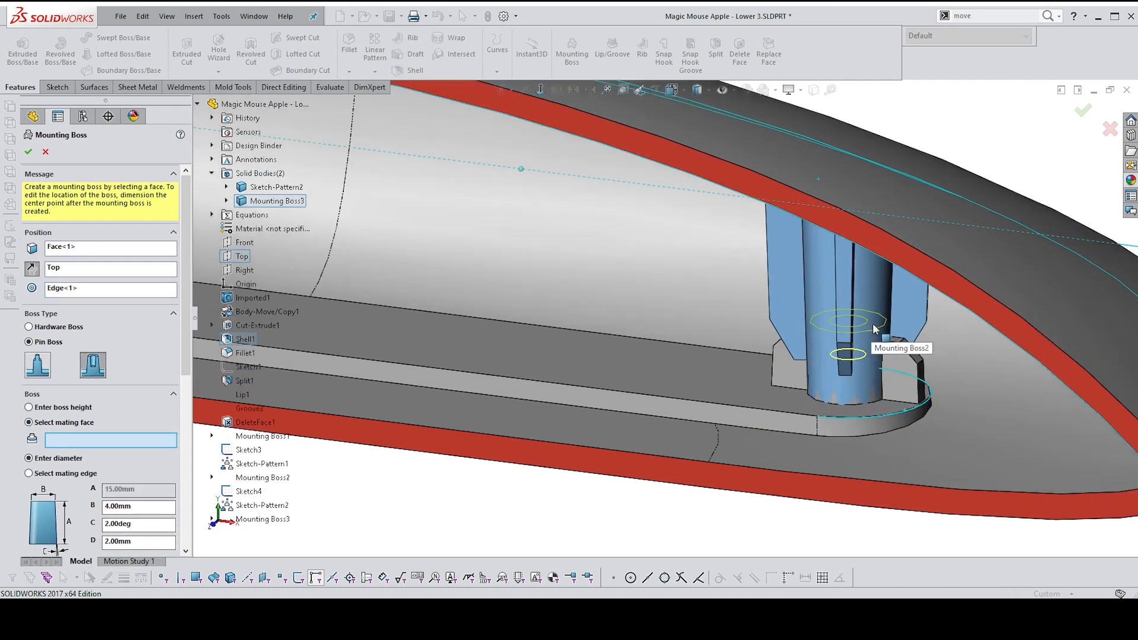
pyautogui.click(879, 327)
pyautogui.moveTo(878, 327); pyautogui.dragTo(851, 357, button='middle')
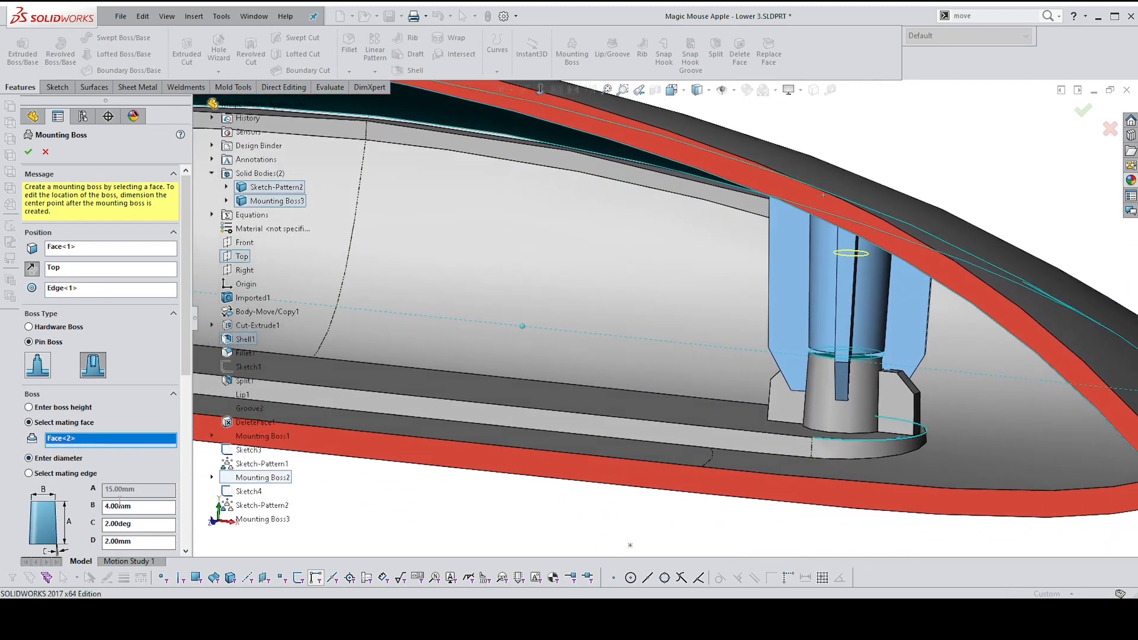
pyautogui.moveTo(248, 477); pyautogui.dragTo(244, 446, button='middle')
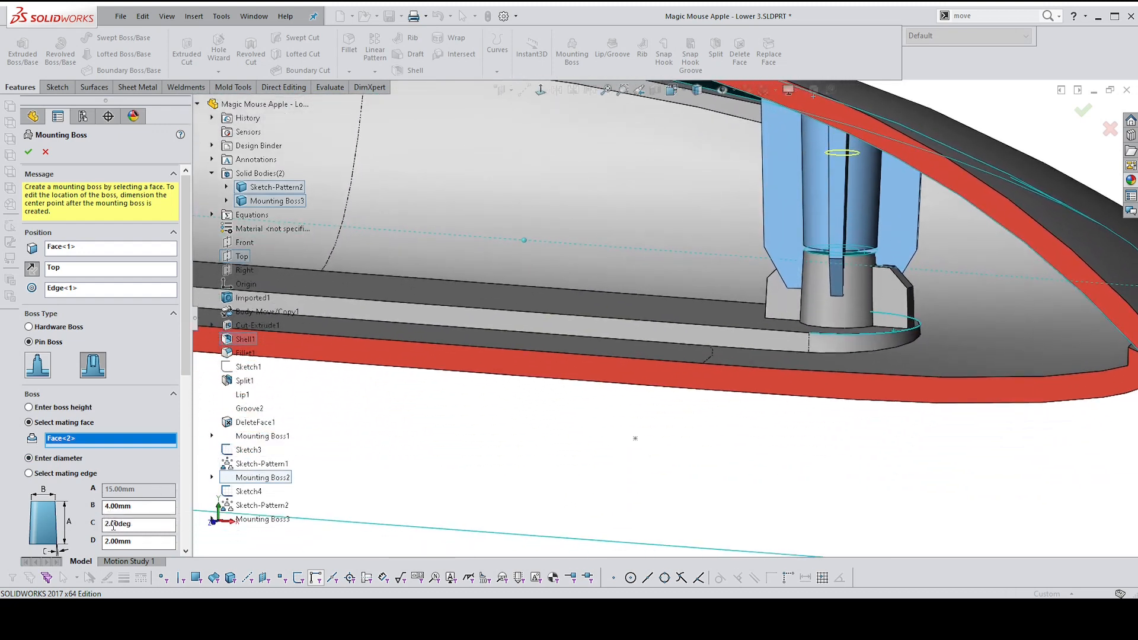
# Set the upper pin boss's hole diameter to 2.23 mm
pyautogui.moveTo(186, 372); pyautogui.dragTo(127, 435)
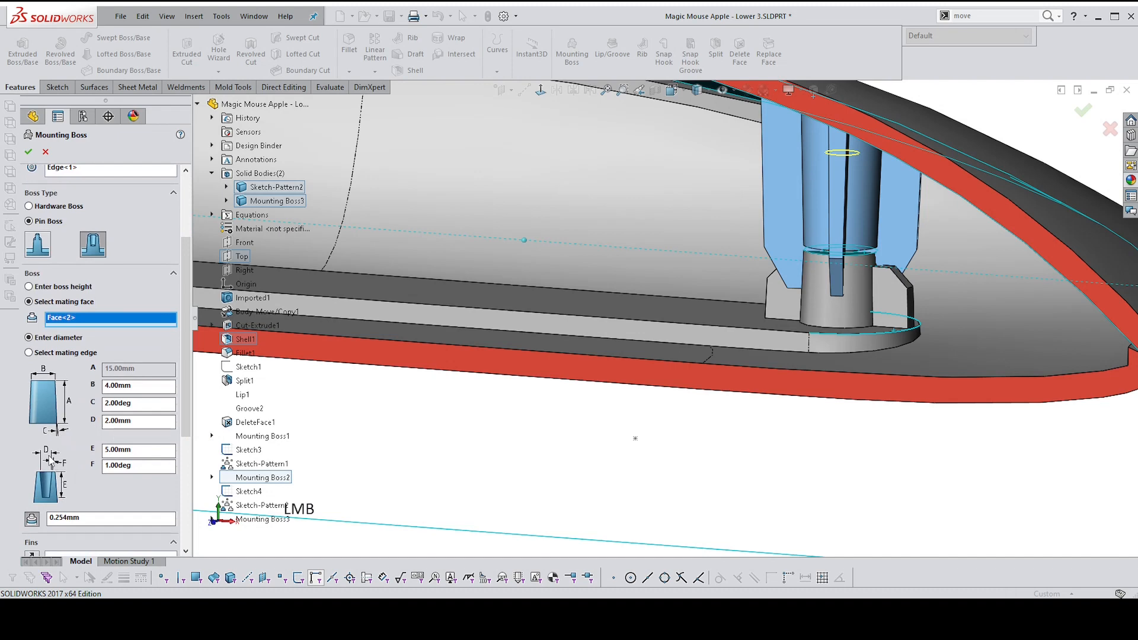
pyautogui.doubleClick(108, 418)
pyautogui.press('Delete')
pyautogui.write('2')
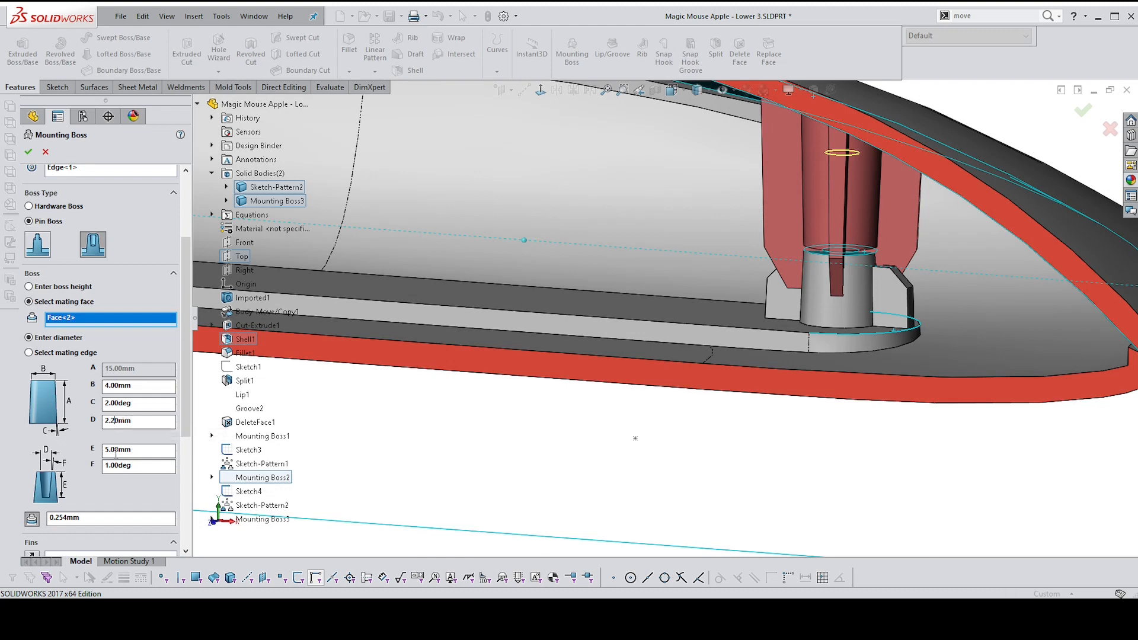
pyautogui.press('BackSpace')
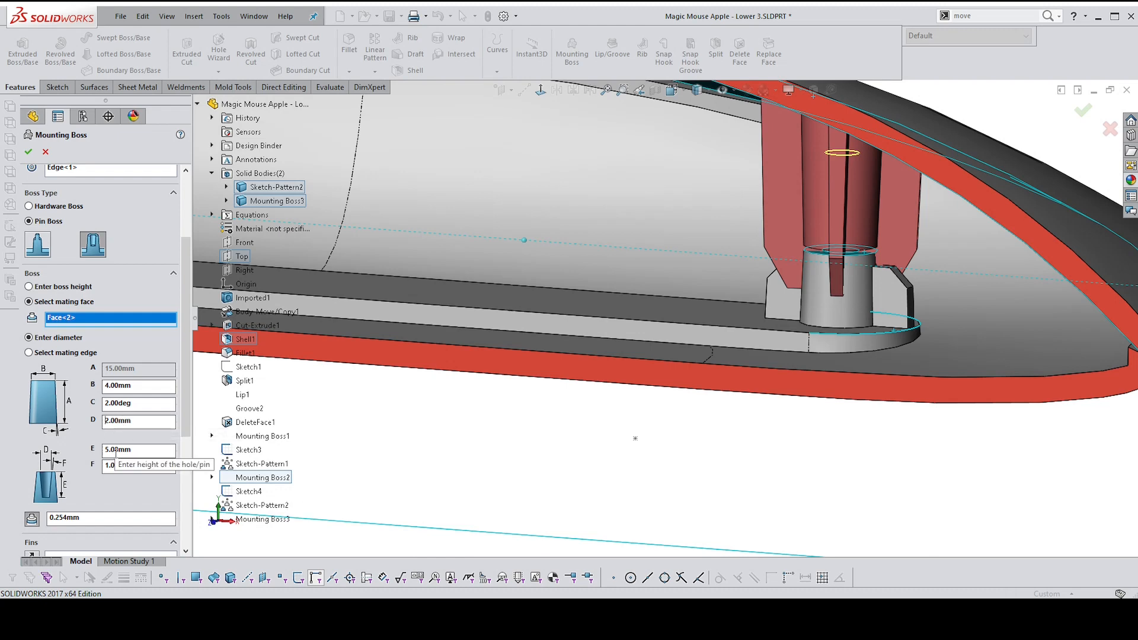
pyautogui.press('Right')
pyautogui.write('23')
pyautogui.press('Return')
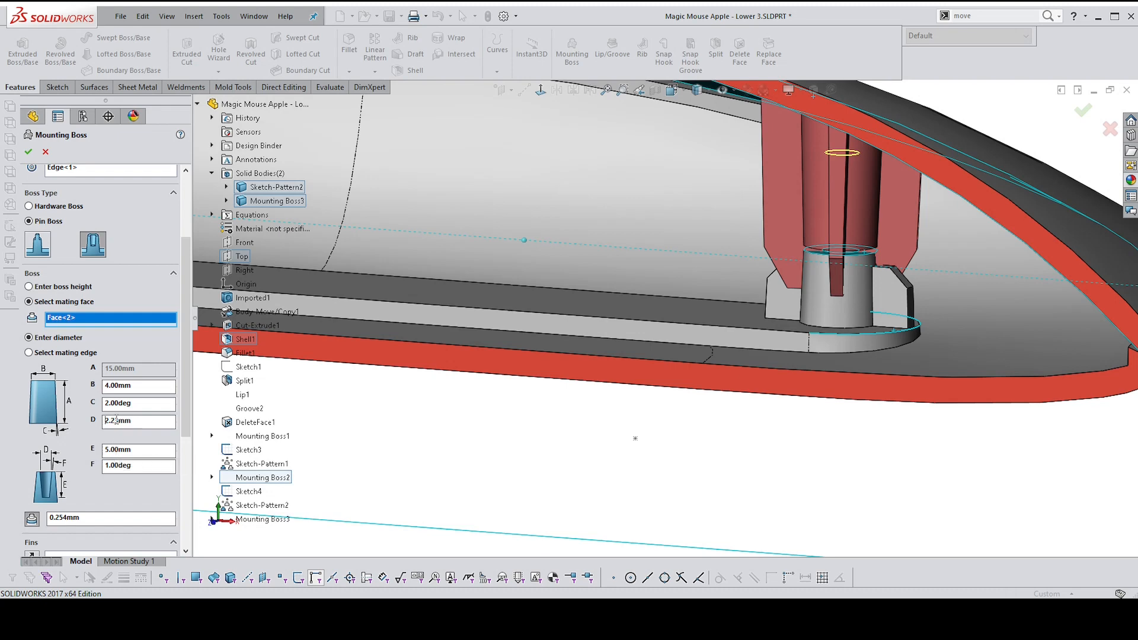
# Set the height of the upper pin boss's fins to 7 mm and their chamfer distance to 1 mm
pyautogui.moveTo(186, 432); pyautogui.dragTo(208, 535)
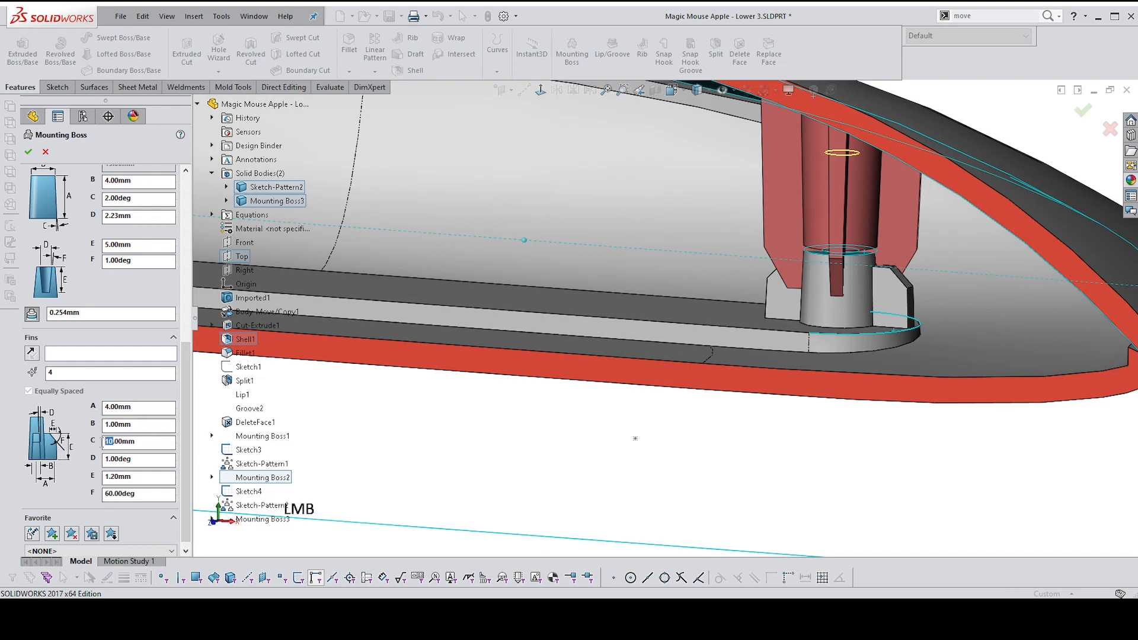
pyautogui.write('7')
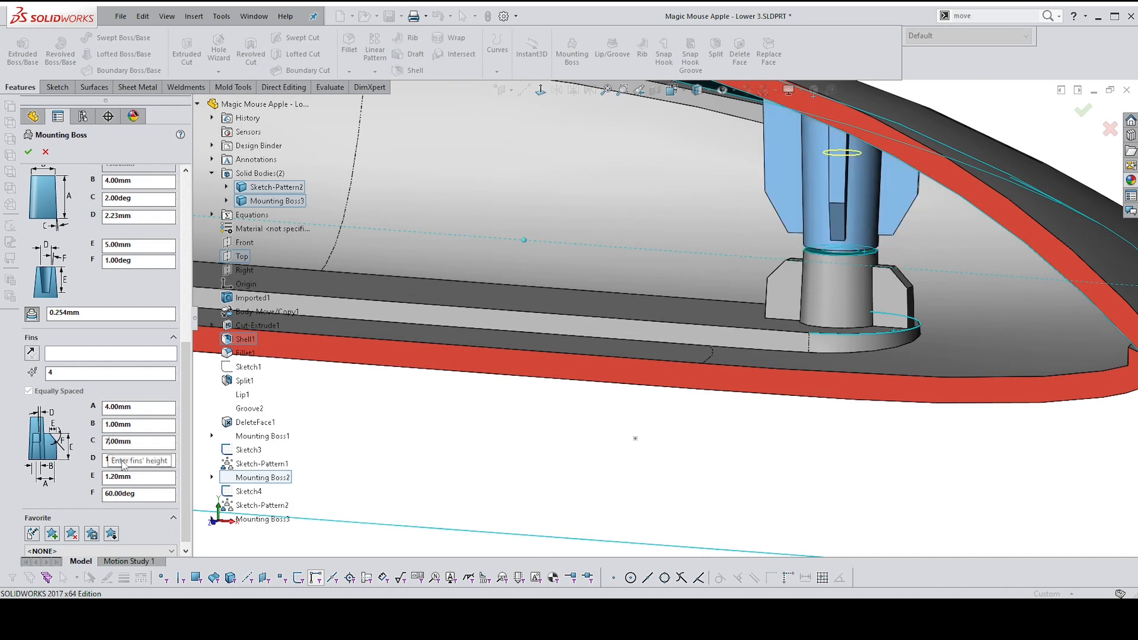
pyautogui.click(117, 477)
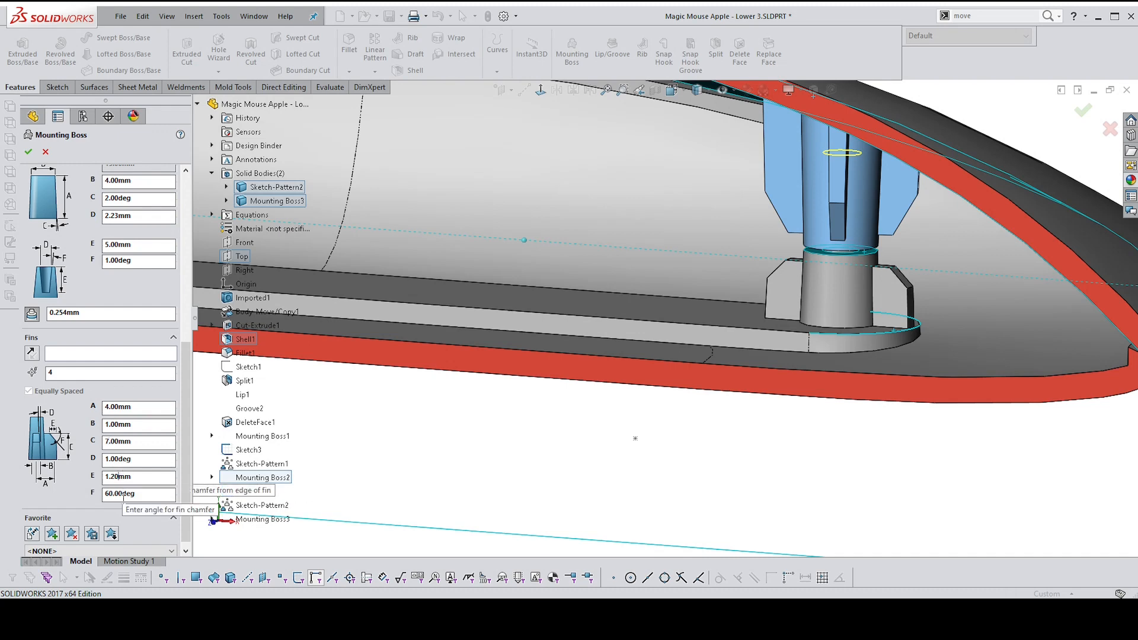
pyautogui.press('BackSpace')
pyautogui.write('1')
pyautogui.press('BackSpace')
pyautogui.press('BackSpace')
pyautogui.press('Return')
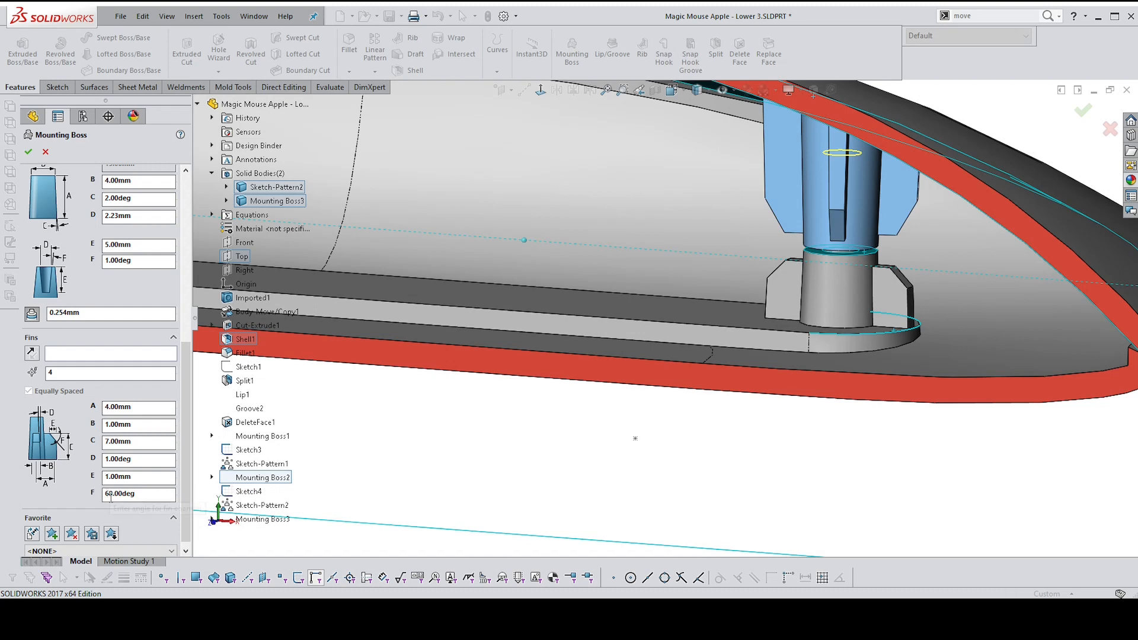
# Set the fin chamfer angle to 45 degrees and finish the upper shell's pin boss
pyautogui.click(106, 495)
pyautogui.press('Delete')
pyautogui.write('45')
pyautogui.press('Delete')
pyautogui.click(106, 408)
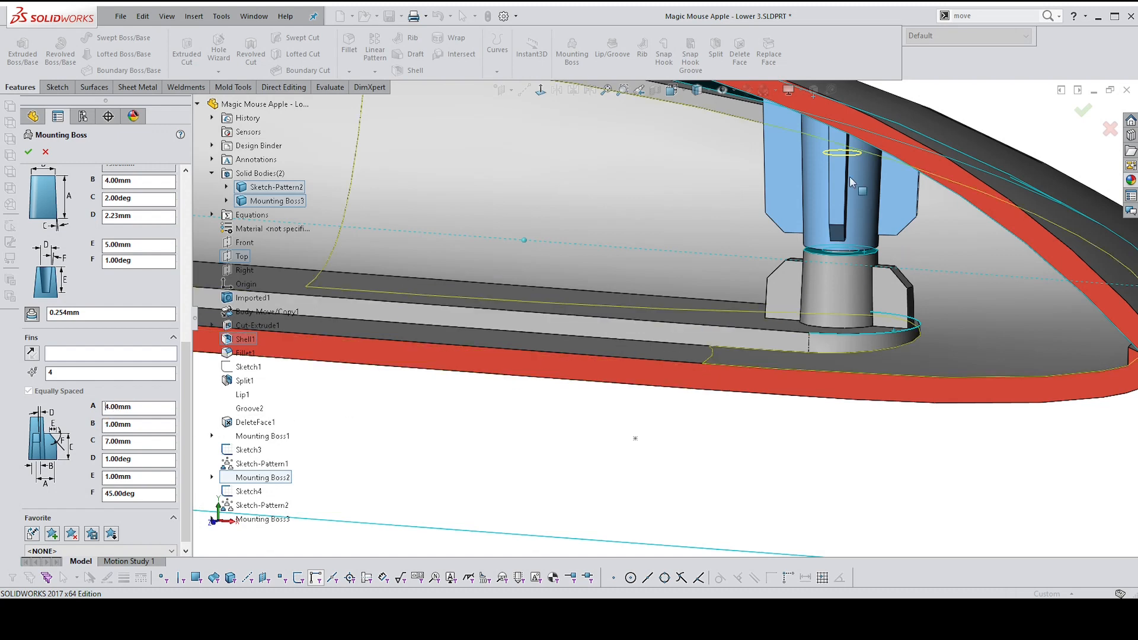
pyautogui.click(28, 151)
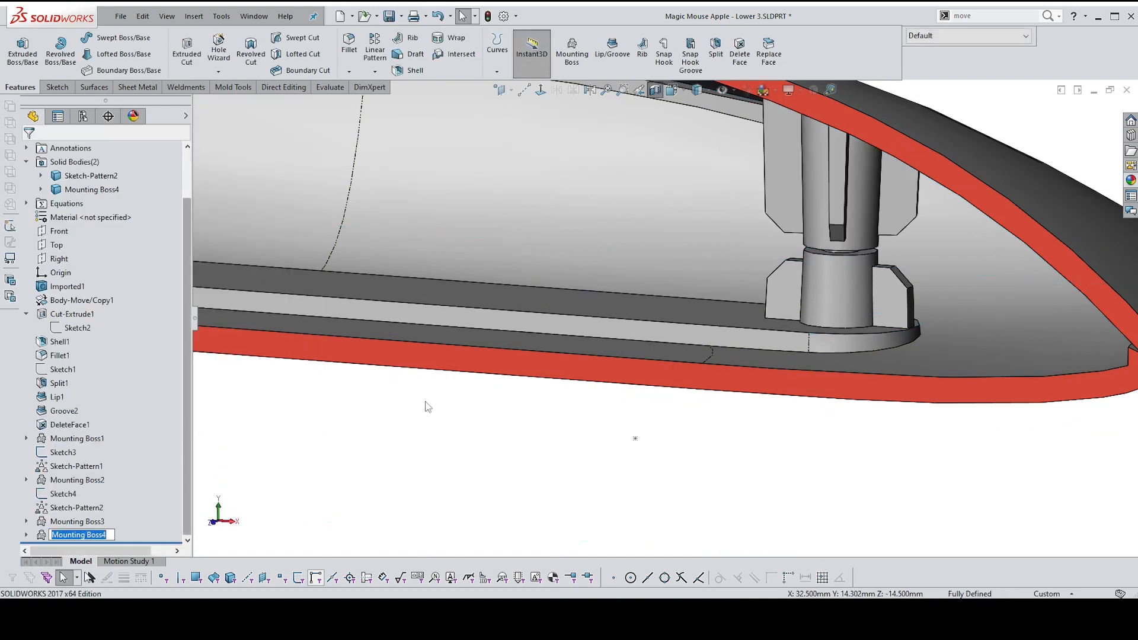
# Inspect the mating pin bosses and their fins inside the sectioned shells, and turn off the section view
pyautogui.scroll(-2, 424, 401)
pyautogui.scroll(3, 766, 272)
pyautogui.moveTo(766, 272)
pyautogui.mouseDown(button='middle')
pyautogui.moveTo(741, 304)
pyautogui.moveTo(749, 391)
pyautogui.mouseUp(button='middle')
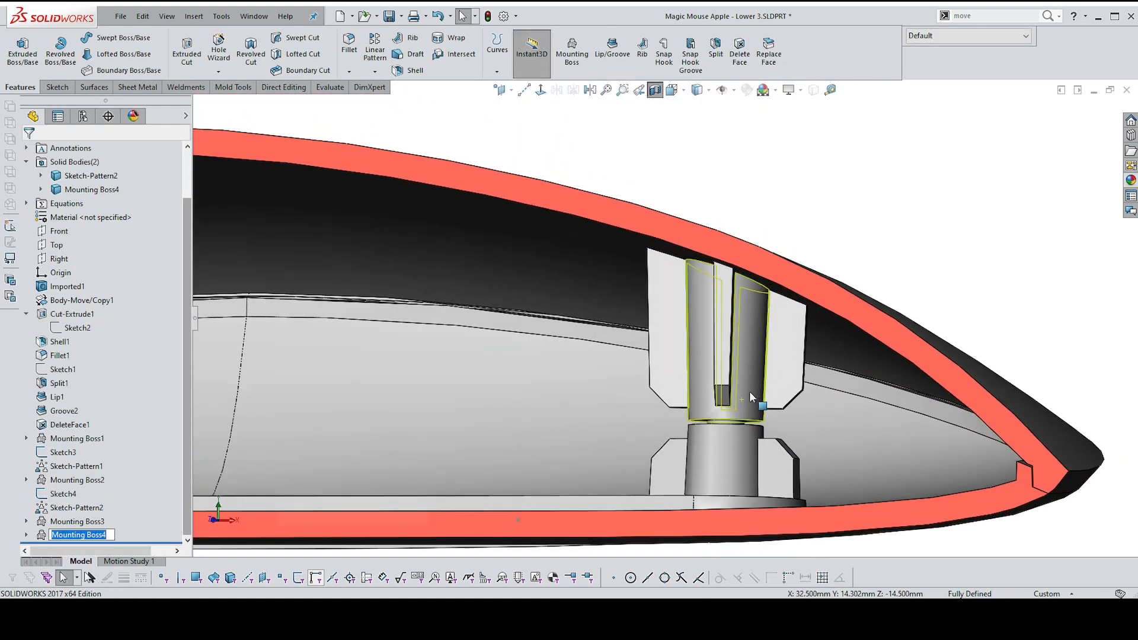
pyautogui.click(905, 147)
pyautogui.moveTo(748, 349); pyautogui.dragTo(726, 395, button='middle')
pyautogui.scroll(-5, 848, 274)
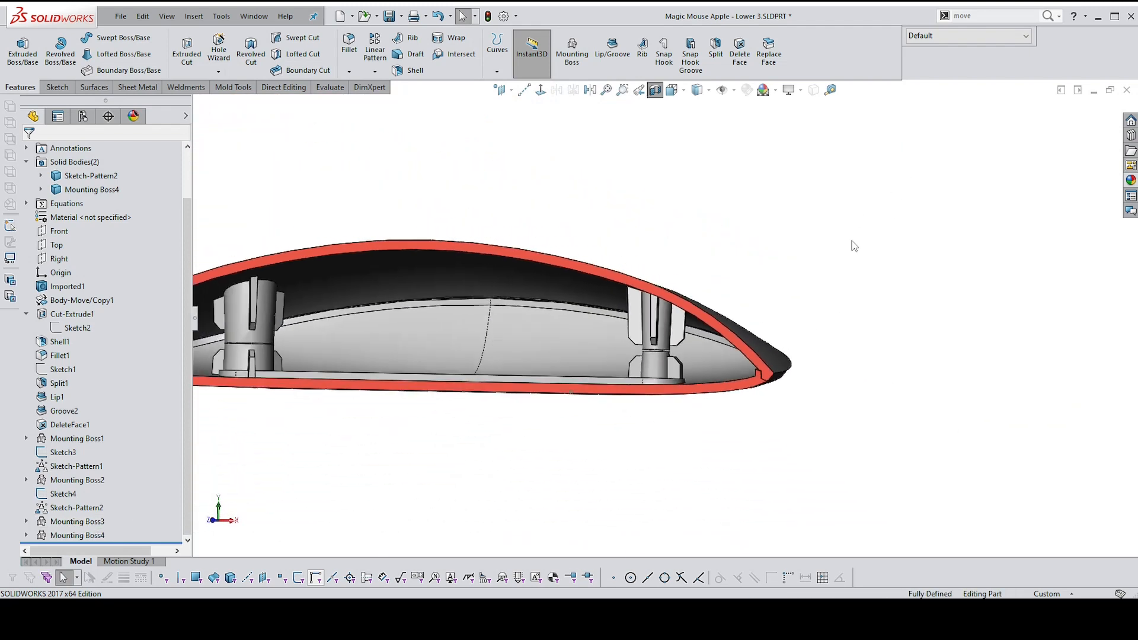
pyautogui.click(849, 245)
pyautogui.click(654, 90)
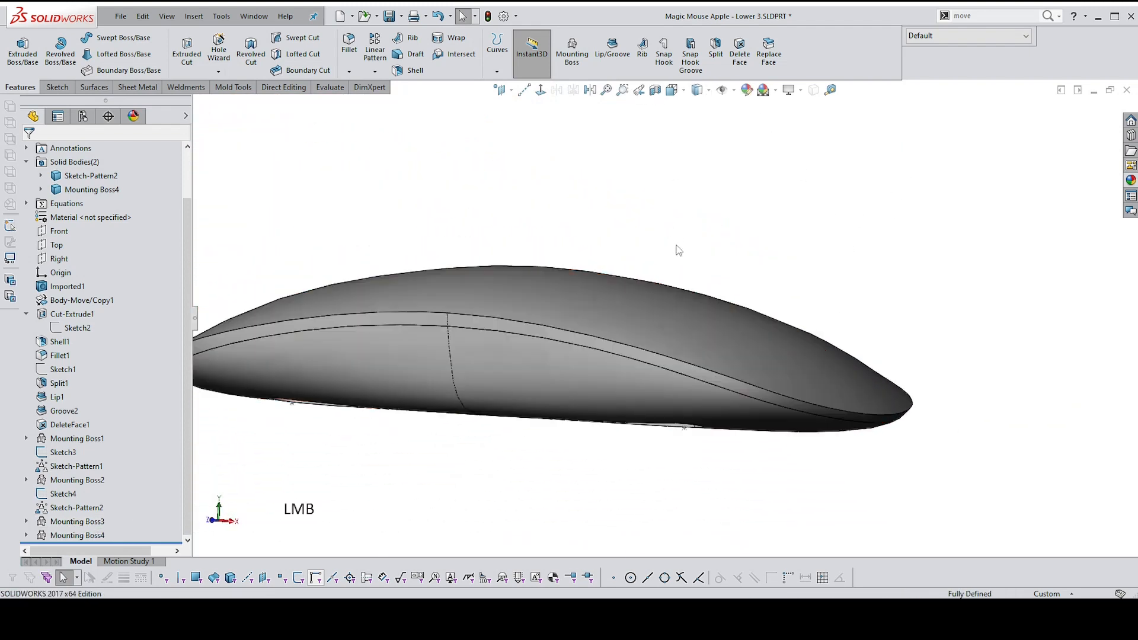
# Section the shells parallel to the Front plane at a -15 mm offset and examine how the pin sits in the upper boss's hole
pyautogui.moveTo(678, 247); pyautogui.dragTo(572, 285, button='middle')
pyautogui.click(655, 90)
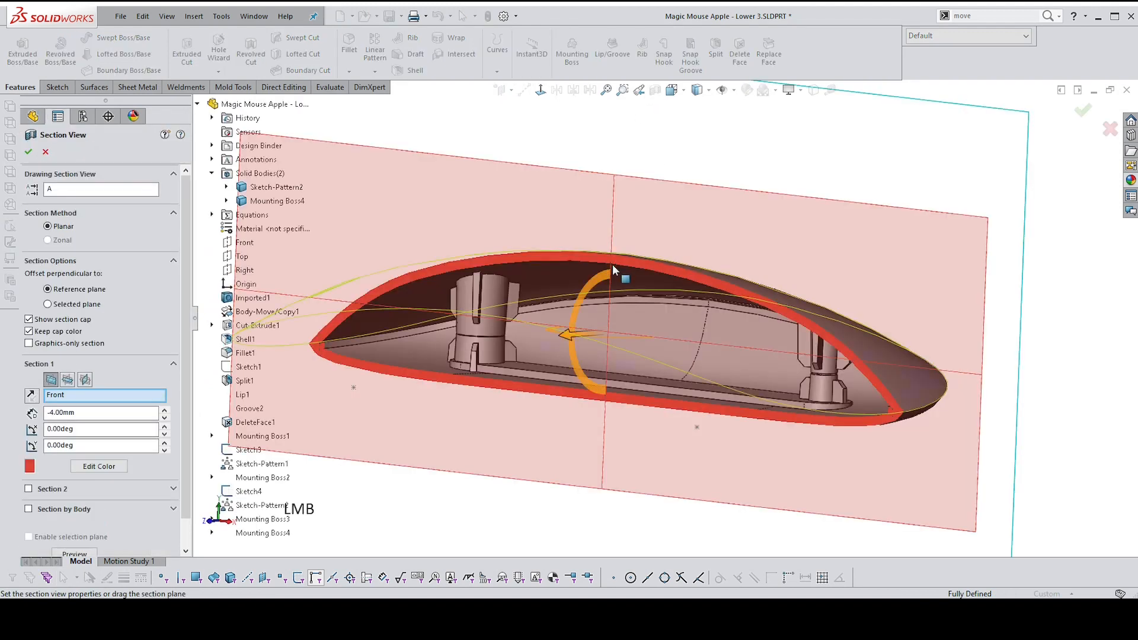
pyautogui.moveTo(568, 338); pyautogui.dragTo(628, 337)
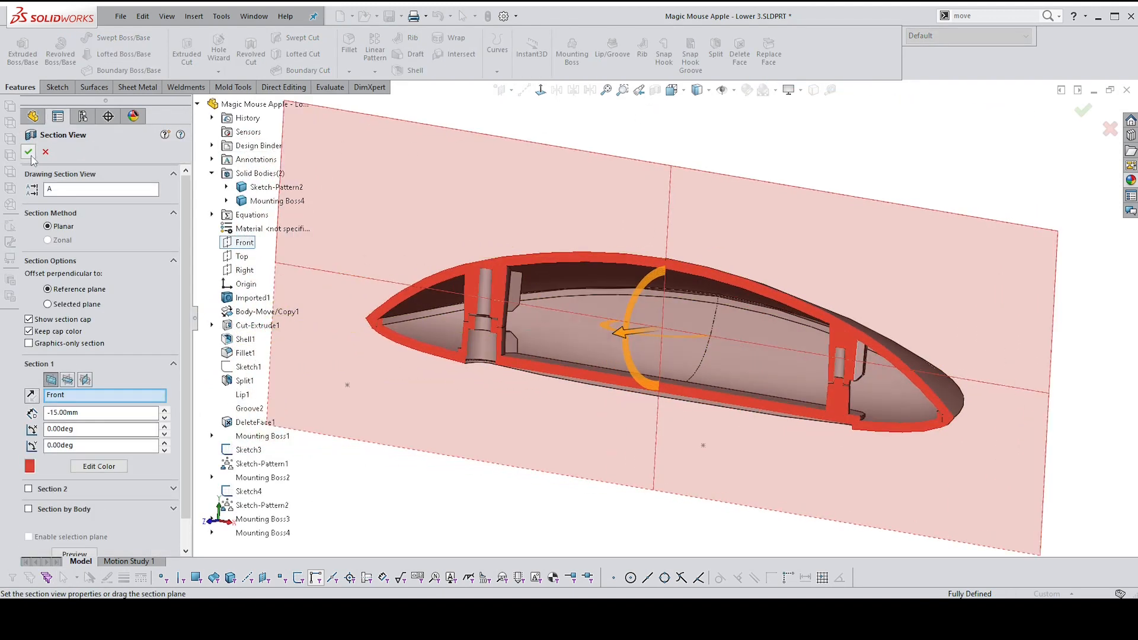
pyautogui.click(28, 151)
pyautogui.scroll(10, 939, 440)
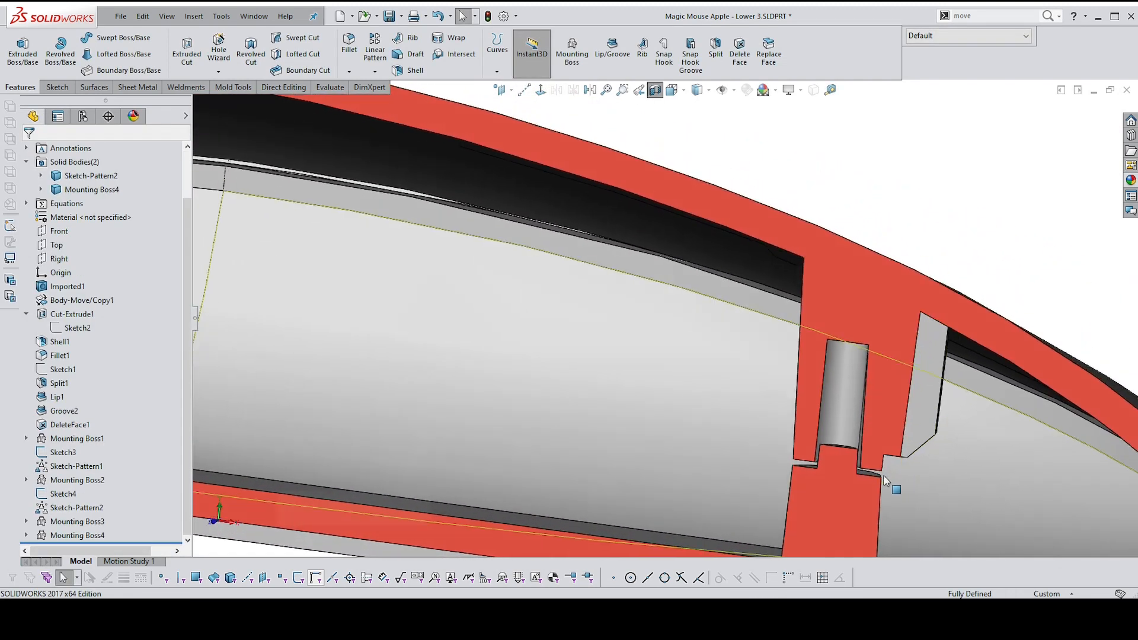
pyautogui.moveTo(883, 477); pyautogui.dragTo(787, 363, button='middle')
pyautogui.scroll(-10, 812, 333)
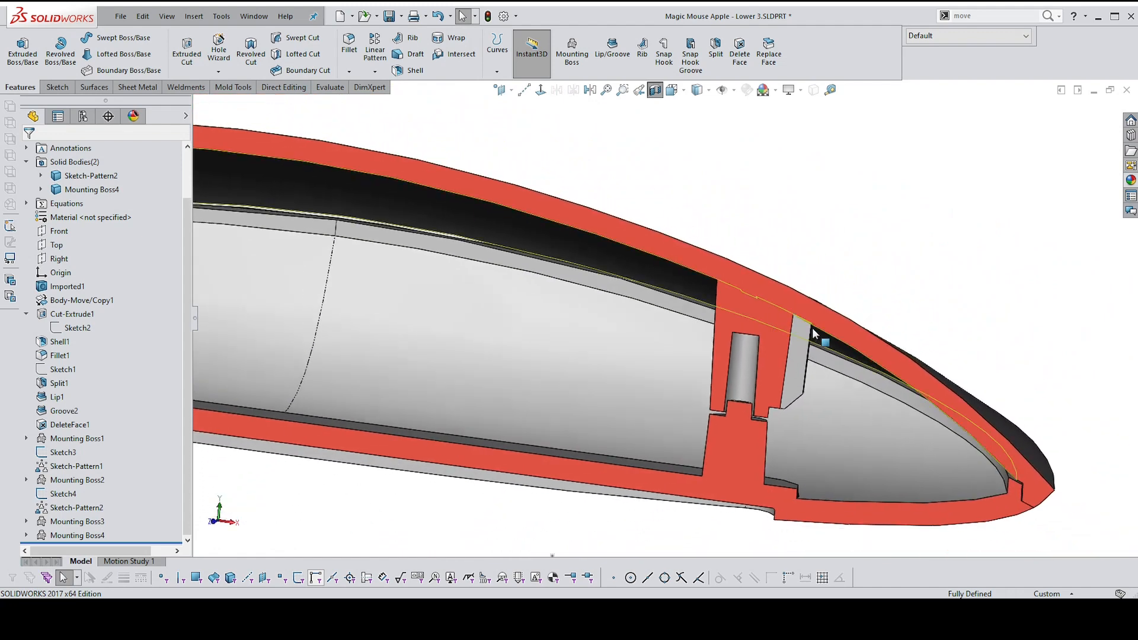
# Turn off the section view and fit the whole closed mouse in view
pyautogui.click(654, 90)
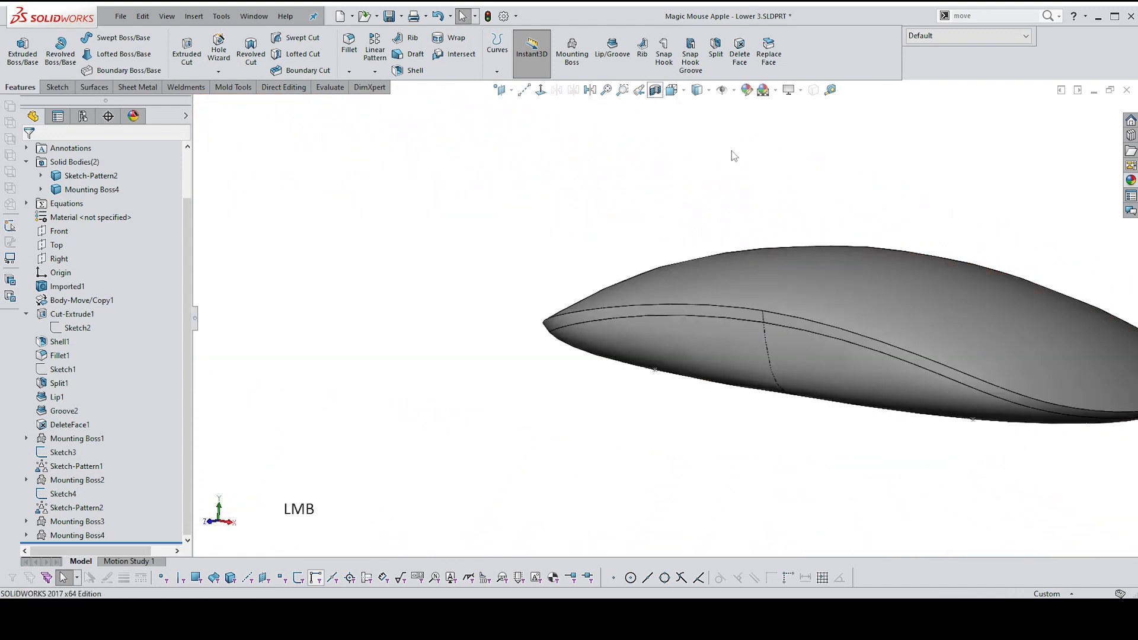
pyautogui.press('f')
pyautogui.moveTo(775, 198); pyautogui.dragTo(790, 192, button='middle')
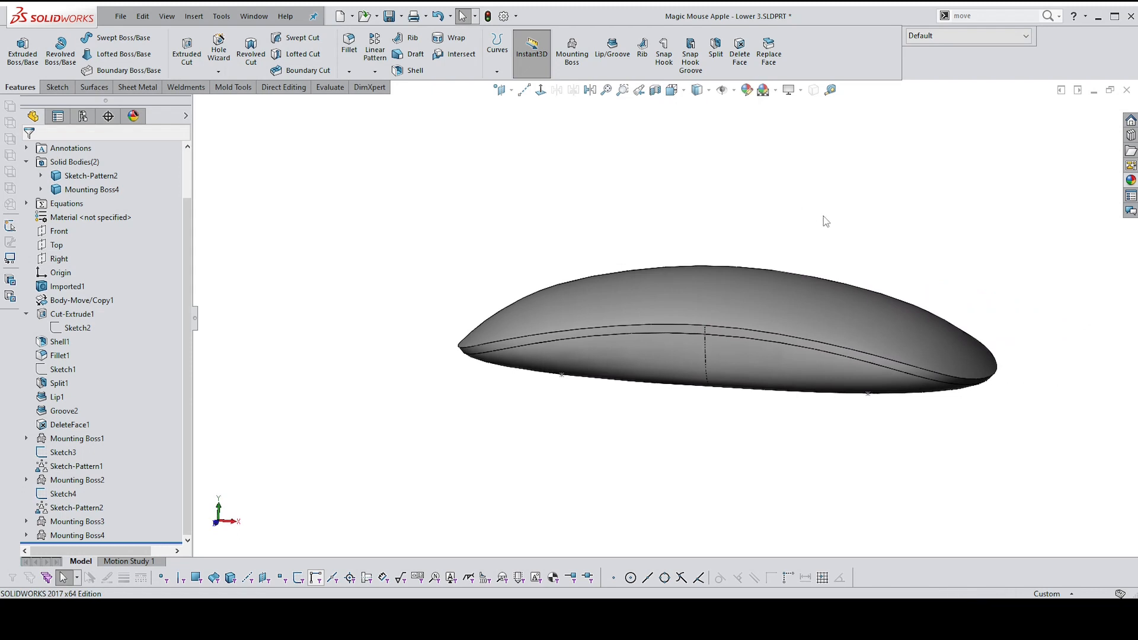